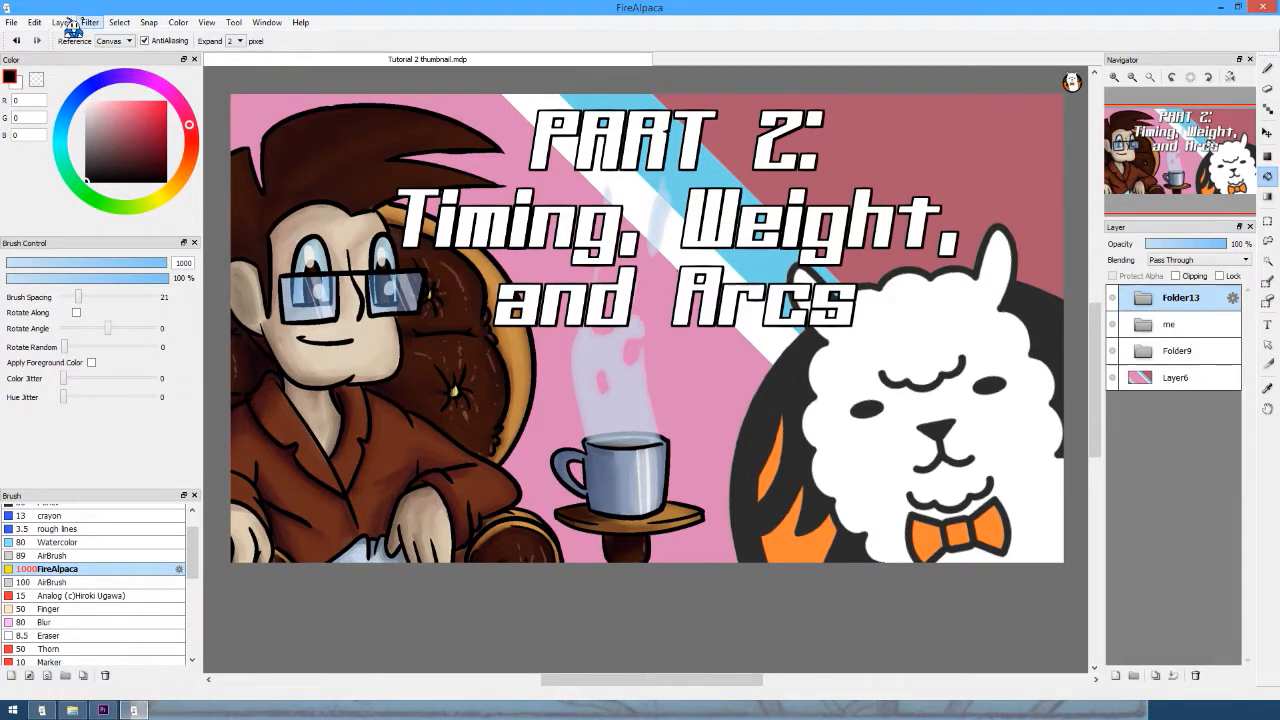
Create a new 1600 × 900 pixel image at 600 dpi and put its layer inside a new folder.
left_click(12, 22)
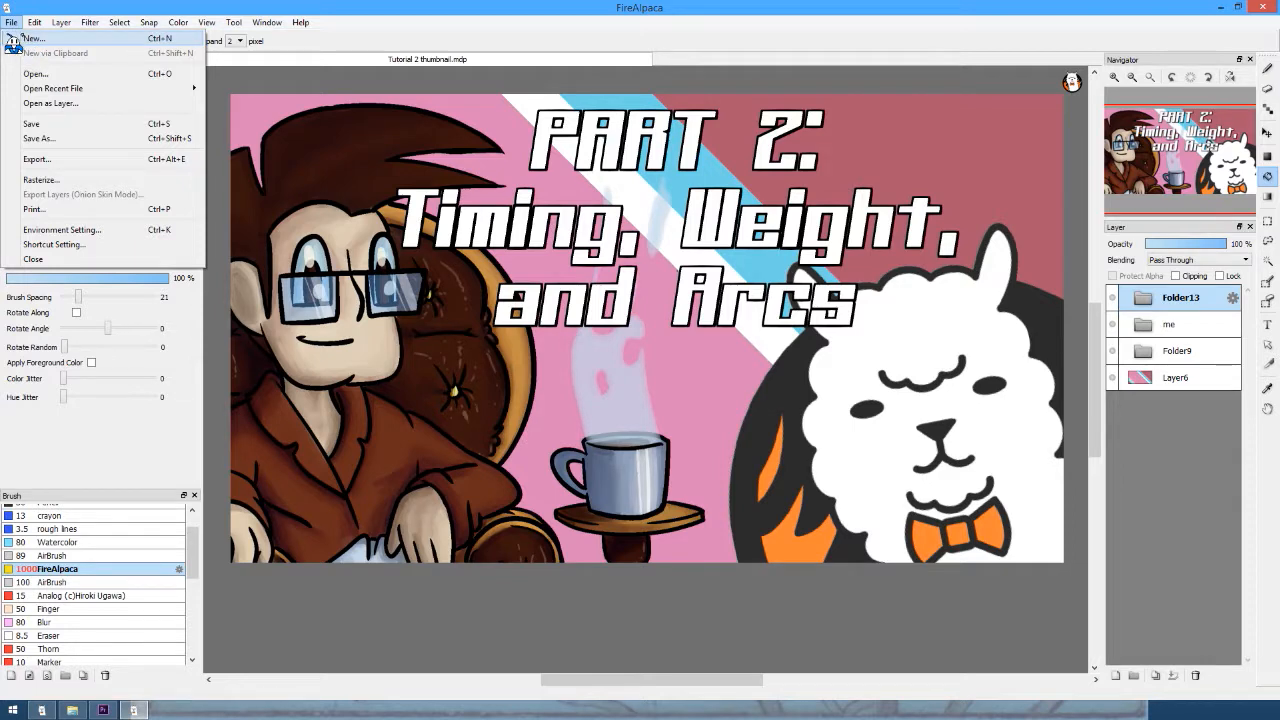
left_click(22, 44)
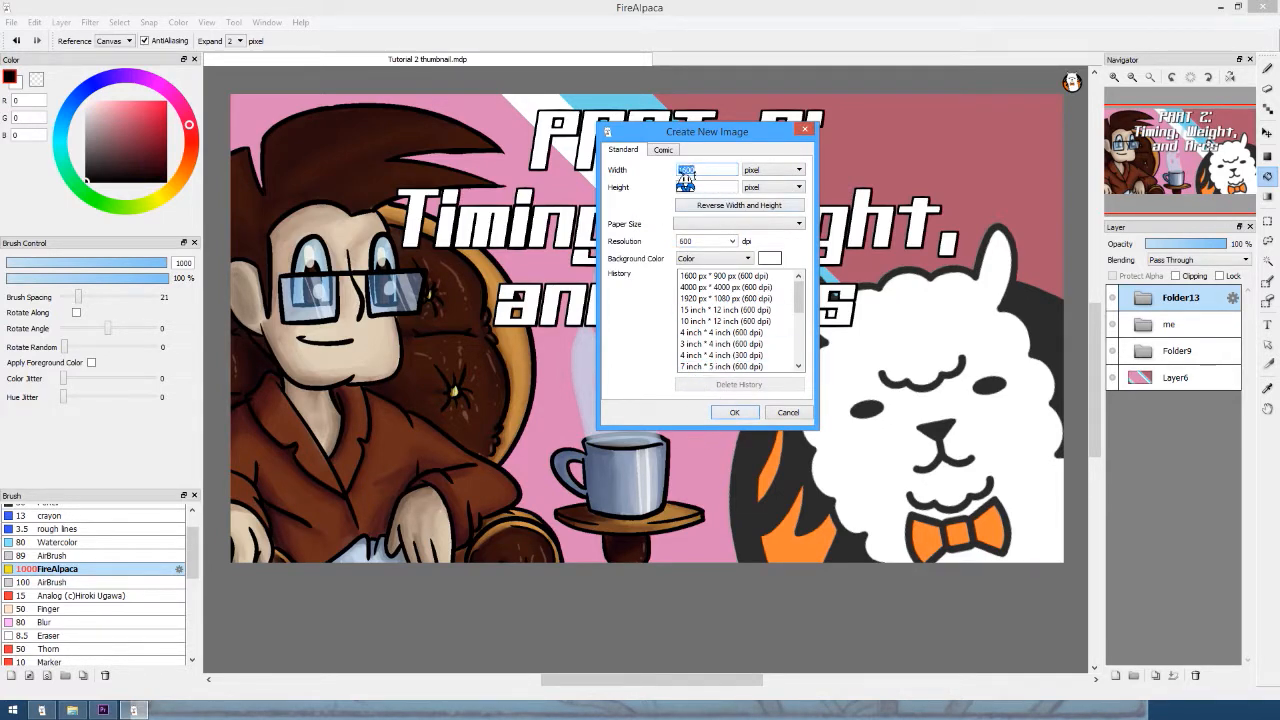
left_click(712, 417)
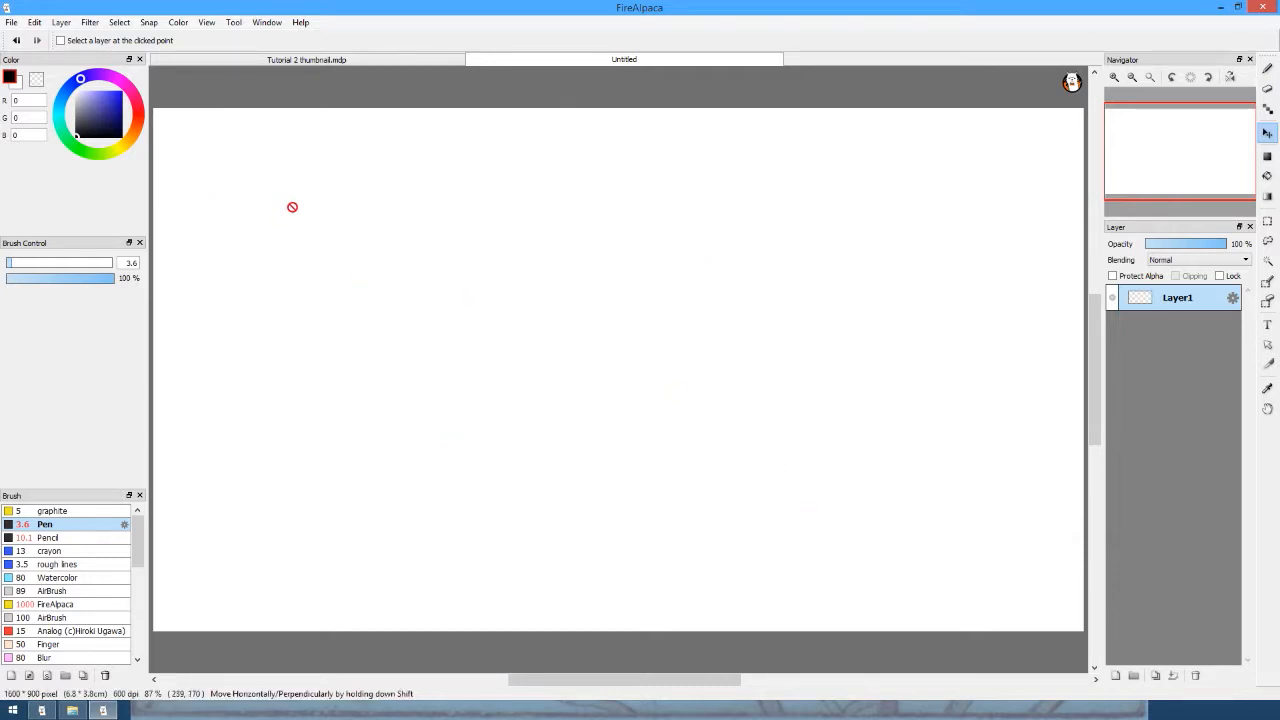
left_click(1133, 675)
left_click_drag(1160, 326, 1166, 322)
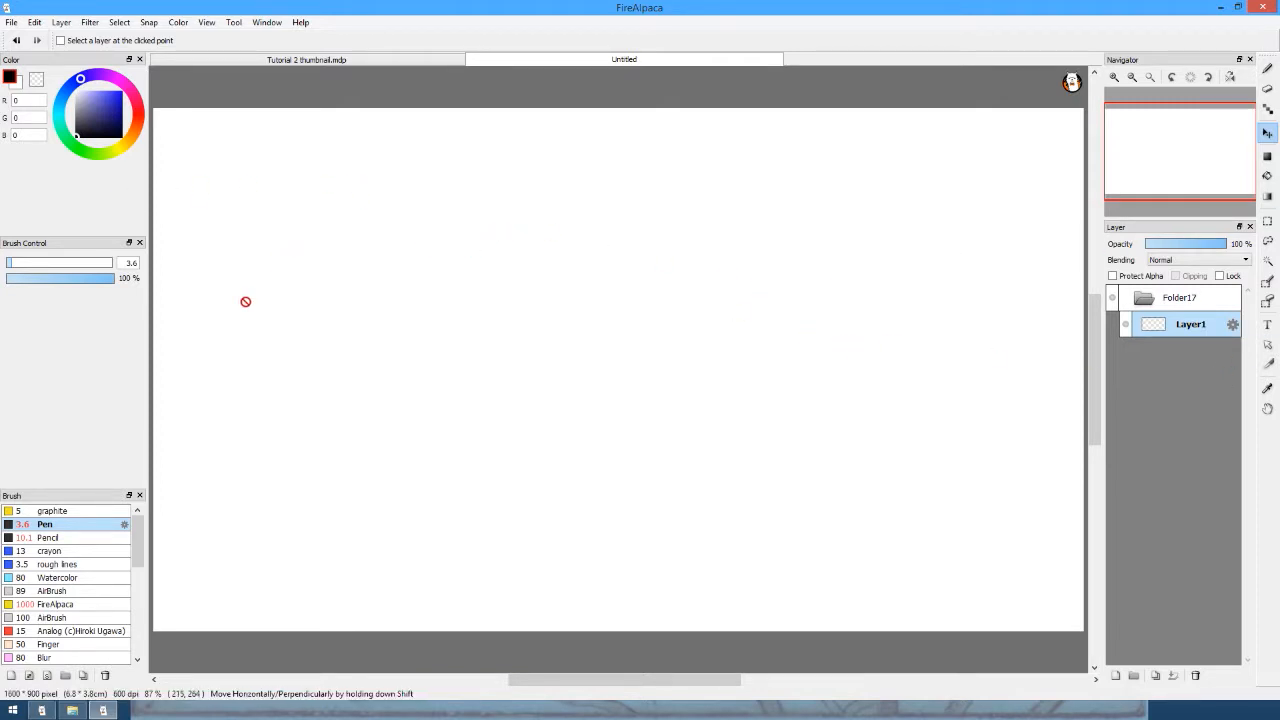
With the Pen, sketch a black zigzag bounce path across the canvas and overlay a red version with rounded arcs.
key("b")
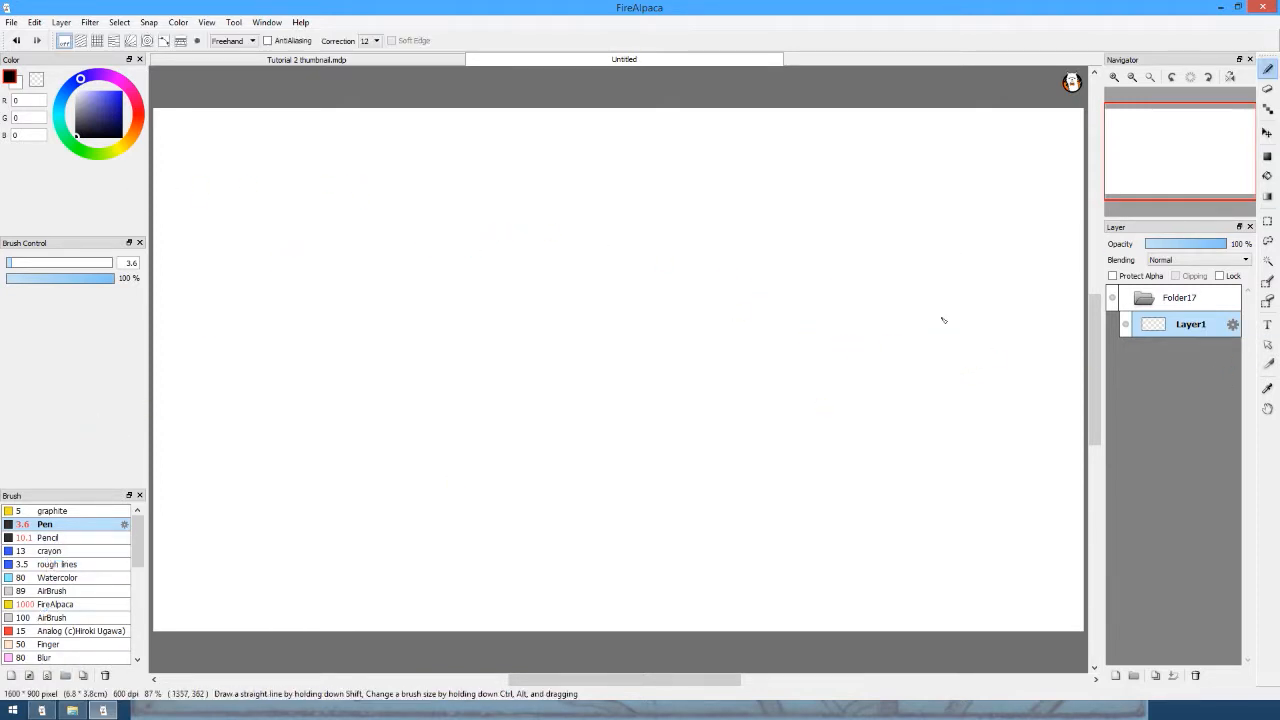
mouse_move(165, 187)
left_mouse_down()
mouse_move(442, 456)
mouse_move(808, 428)
mouse_move(1001, 449)
left_mouse_up()
left_click(138, 110)
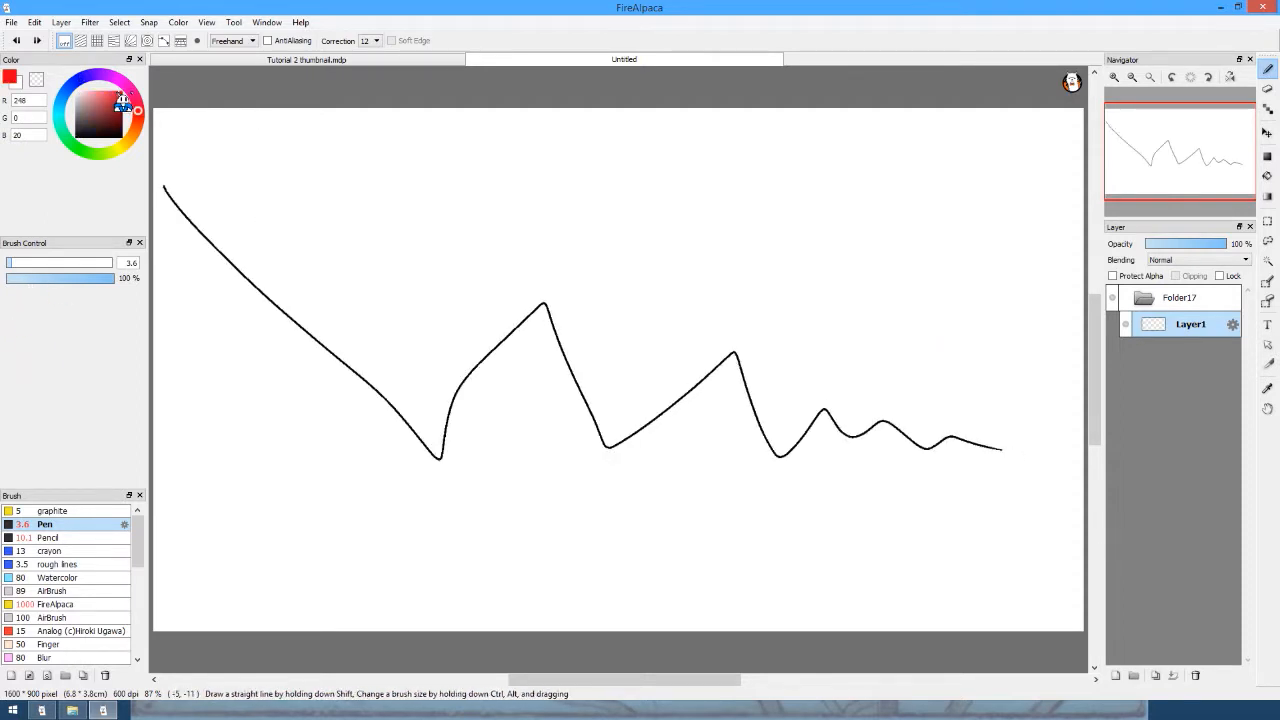
left_click(121, 93)
mouse_move(168, 186)
left_mouse_down()
mouse_move(316, 217)
mouse_move(410, 325)
mouse_move(438, 448)
mouse_move(483, 308)
mouse_move(525, 293)
mouse_move(595, 354)
mouse_move(615, 435)
mouse_move(658, 363)
left_mouse_up()
left_click_drag(749, 393, 789, 458)
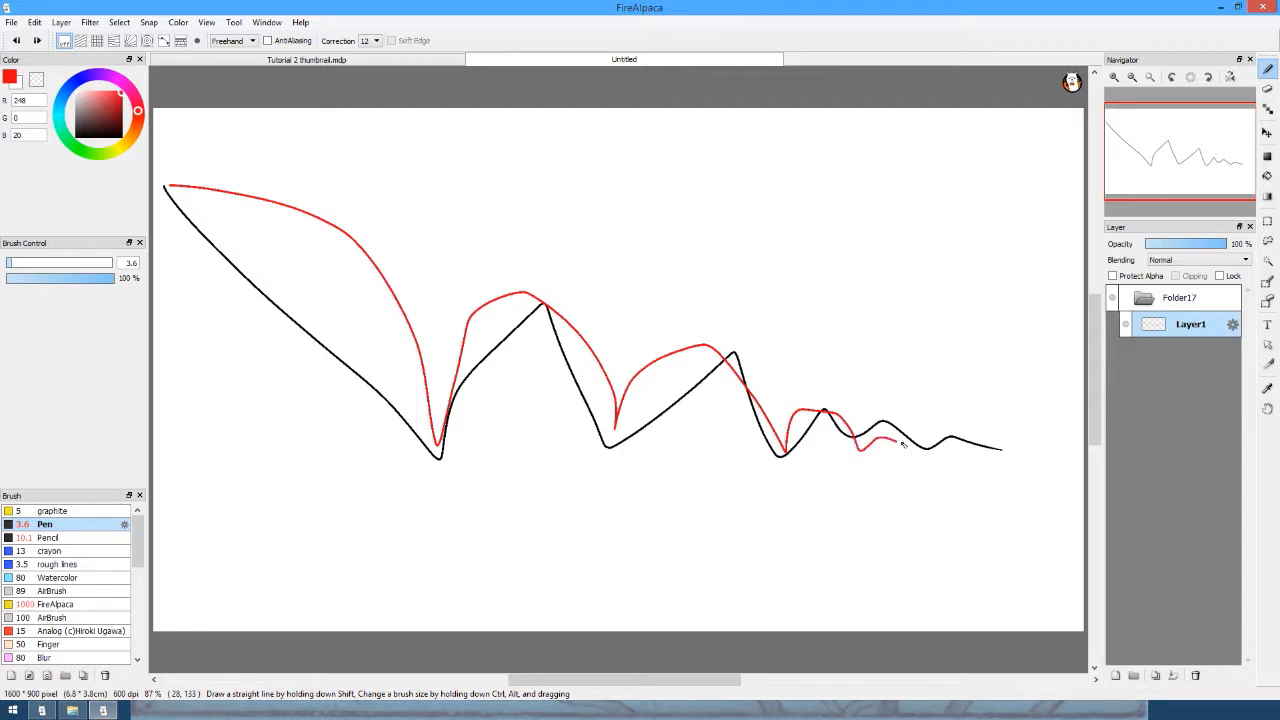
left_click_drag(961, 448, 1015, 450)
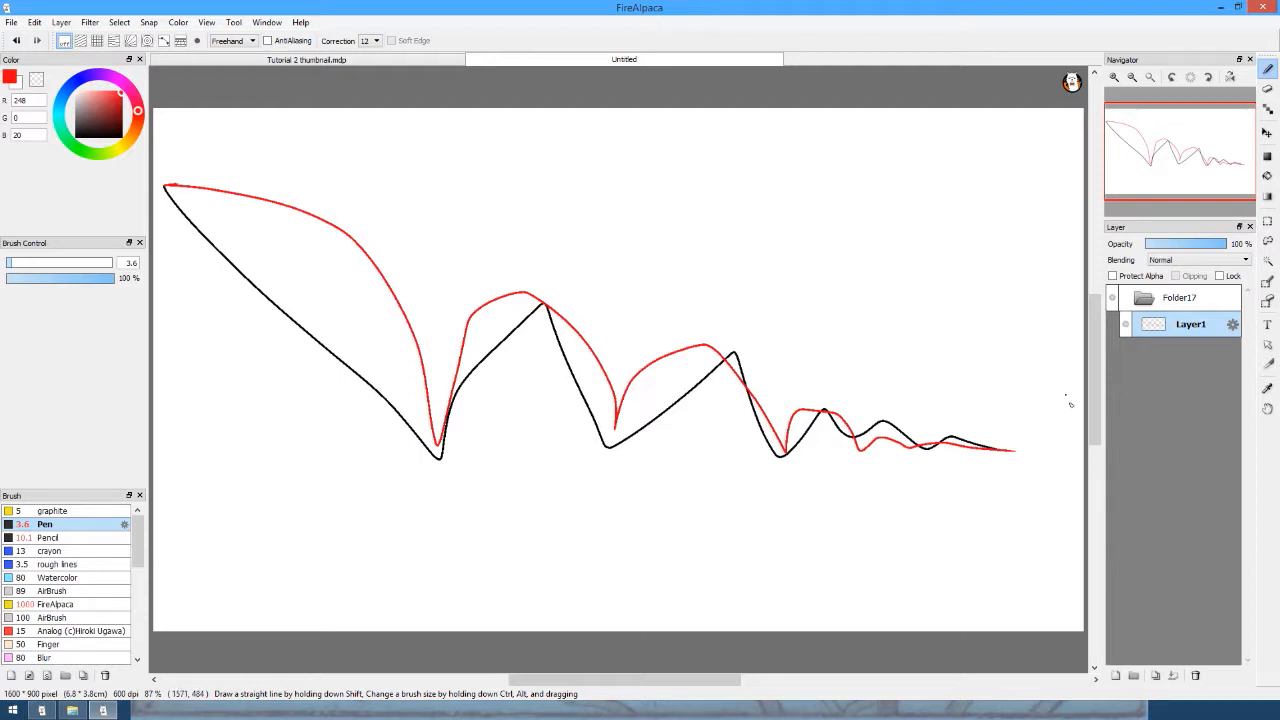
Replace the sketched layer with a blank one and draw a straight red ground line across the lower canvas using grid snapping.
left_click(1155, 678)
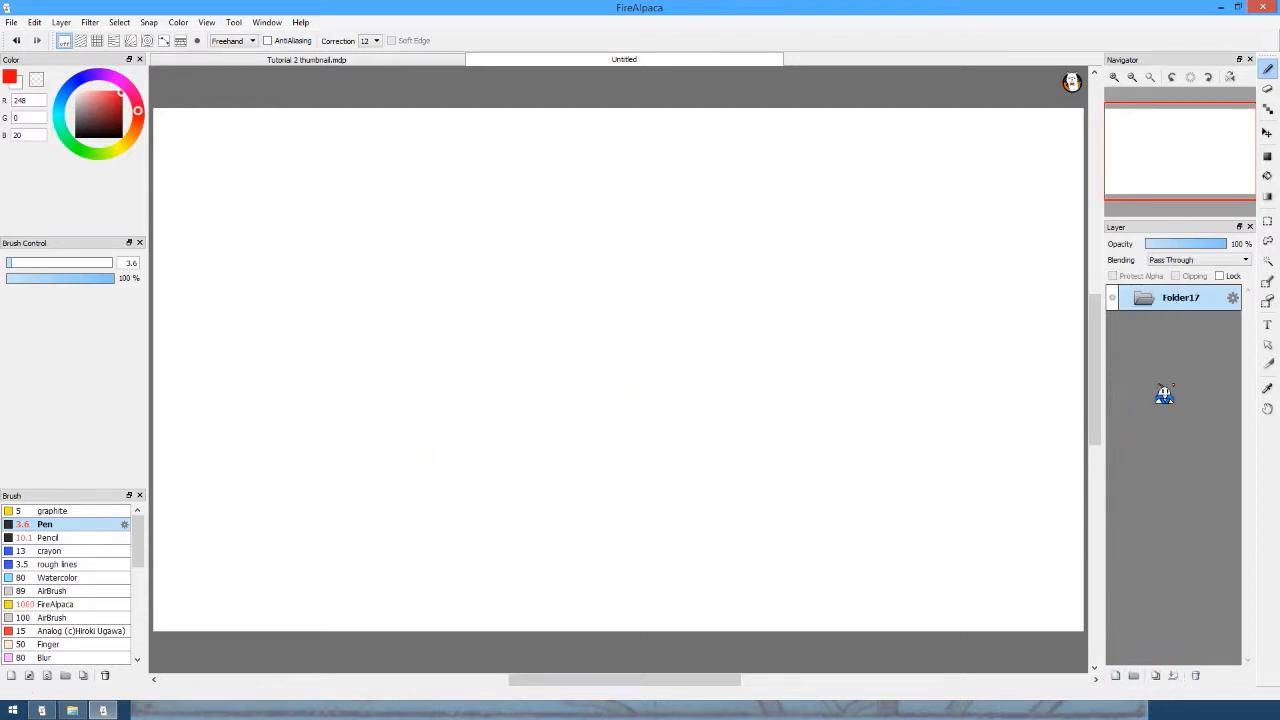
left_click(1116, 676)
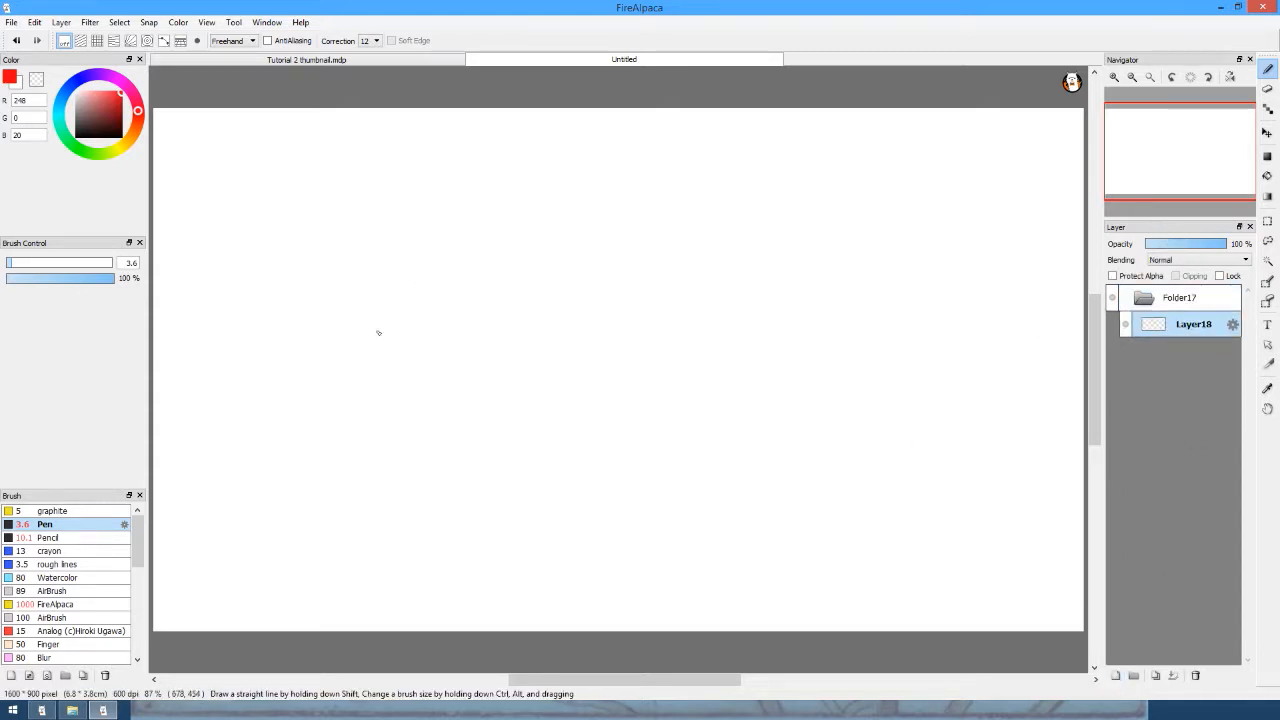
left_click(97, 41)
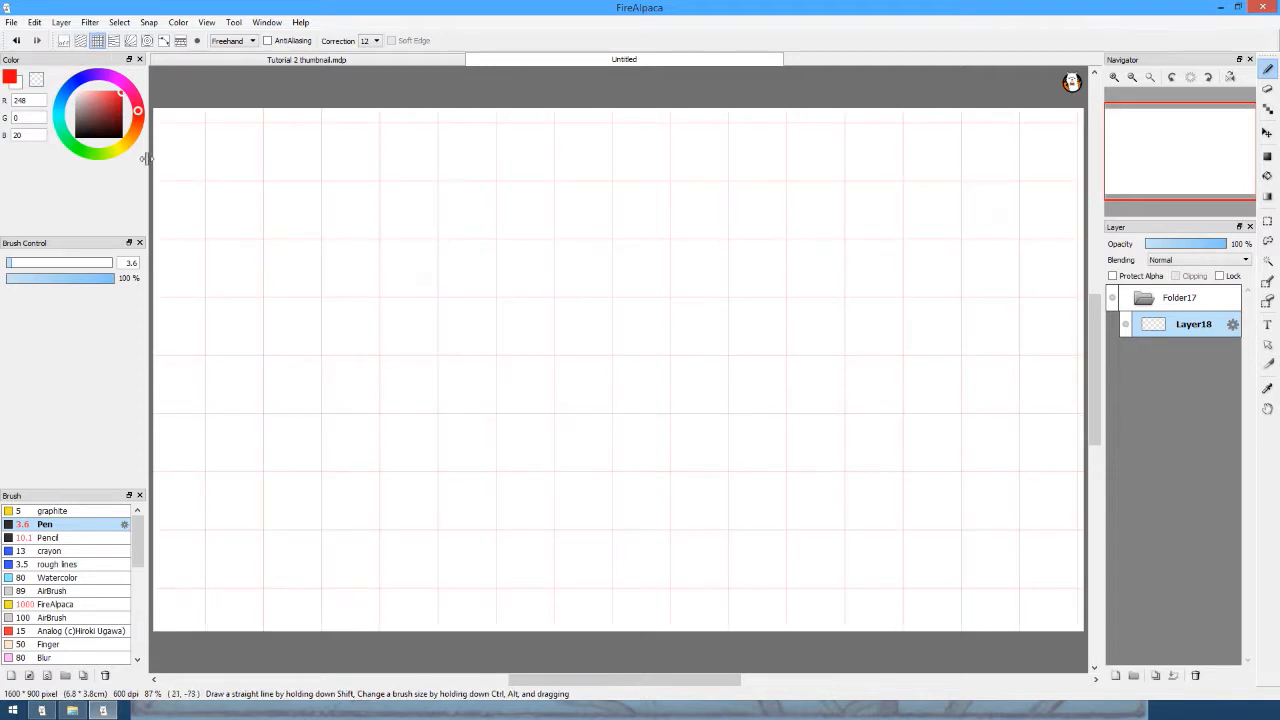
mouse_move(154, 491)
left_mouse_down()
mouse_move(690, 466)
mouse_move(1098, 489)
left_mouse_up()
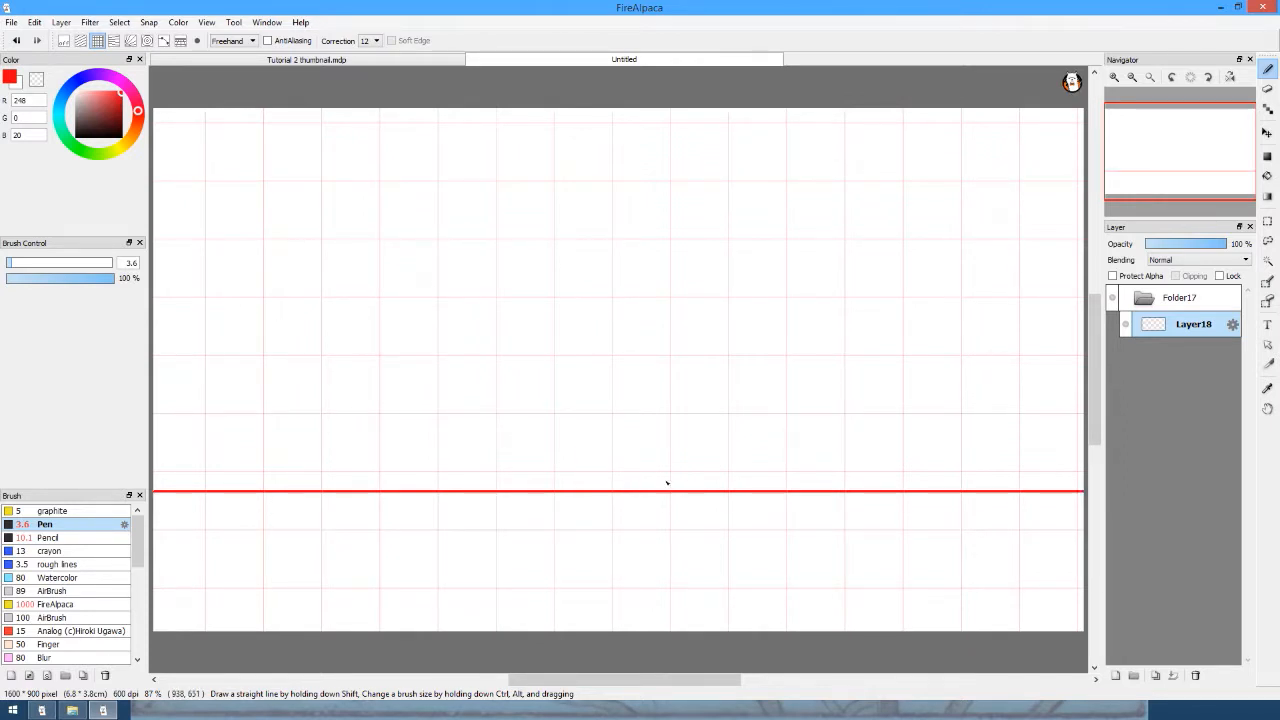
left_click(62, 41)
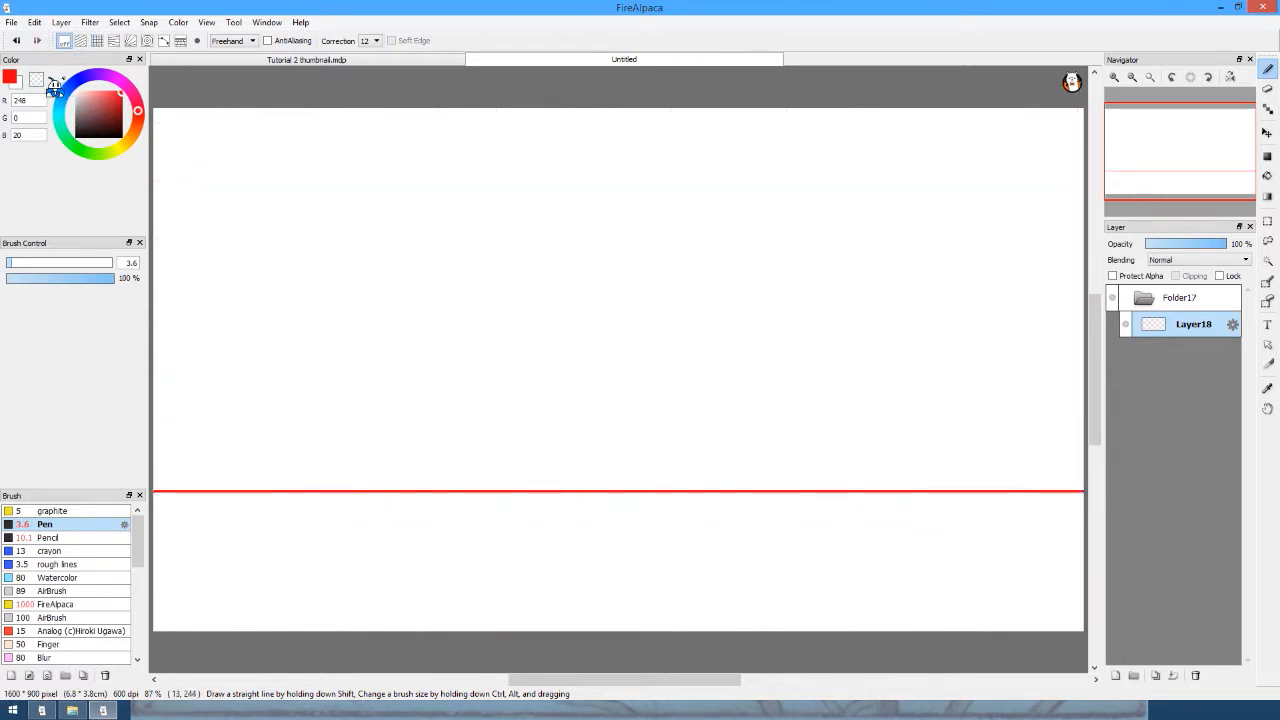
Switch the colour to blue (0, 46, 248), sketch a decaying bounce path along the ground line and circle two impact points.
left_click(72, 86)
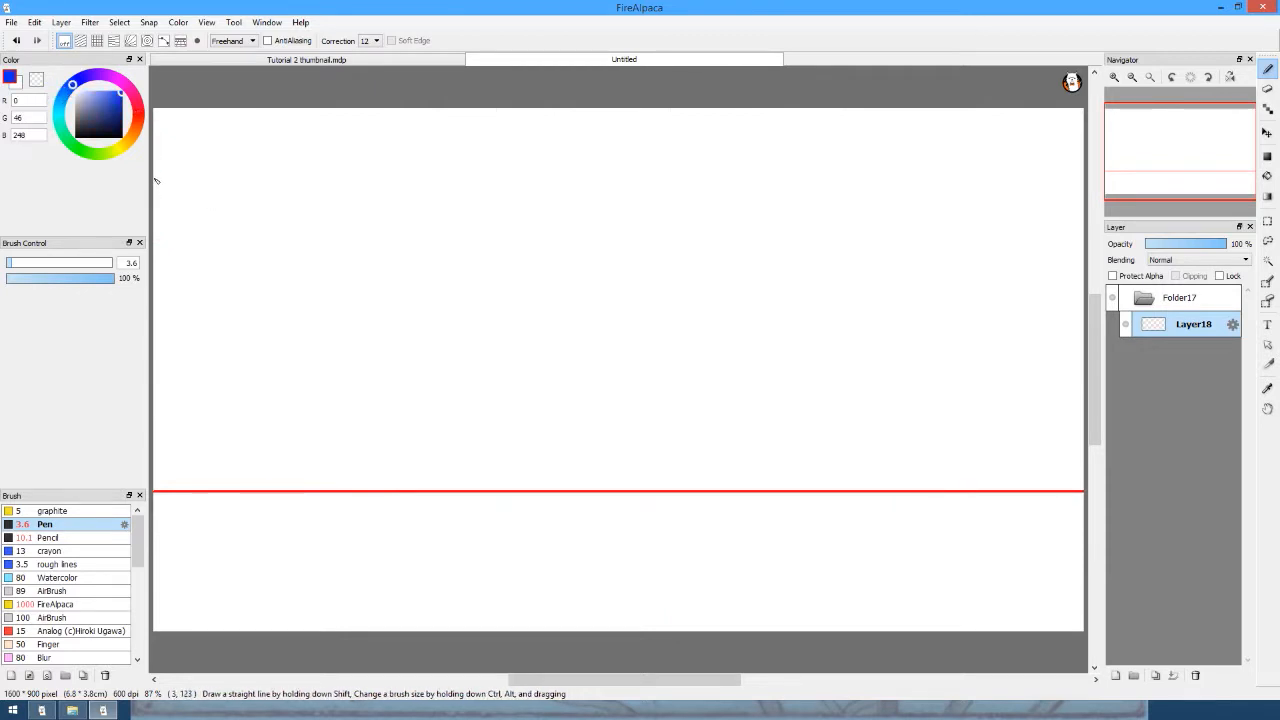
mouse_move(155, 180)
left_mouse_down()
mouse_move(317, 290)
mouse_move(364, 373)
mouse_move(391, 493)
mouse_move(410, 403)
mouse_move(472, 349)
mouse_move(513, 340)
mouse_move(563, 384)
mouse_move(604, 525)
mouse_move(612, 451)
mouse_move(639, 395)
mouse_move(680, 377)
mouse_move(744, 399)
mouse_move(787, 463)
left_mouse_up()
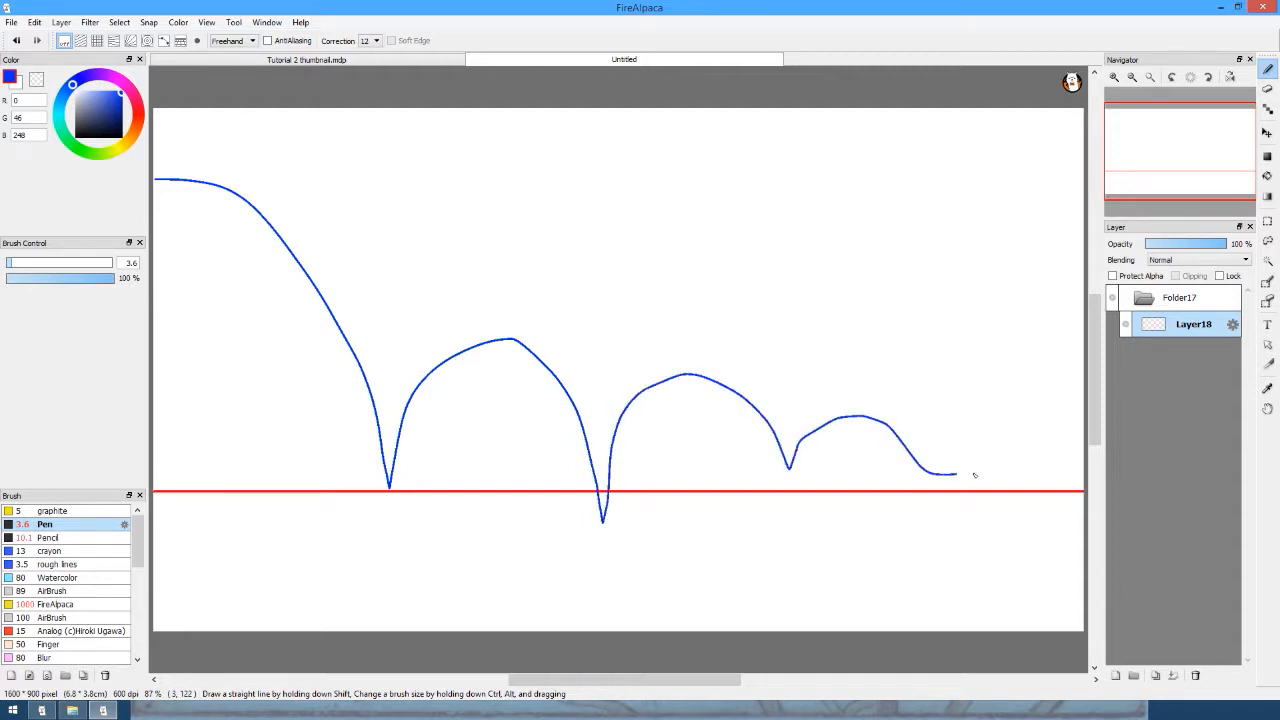
left_click_drag(975, 475, 996, 470)
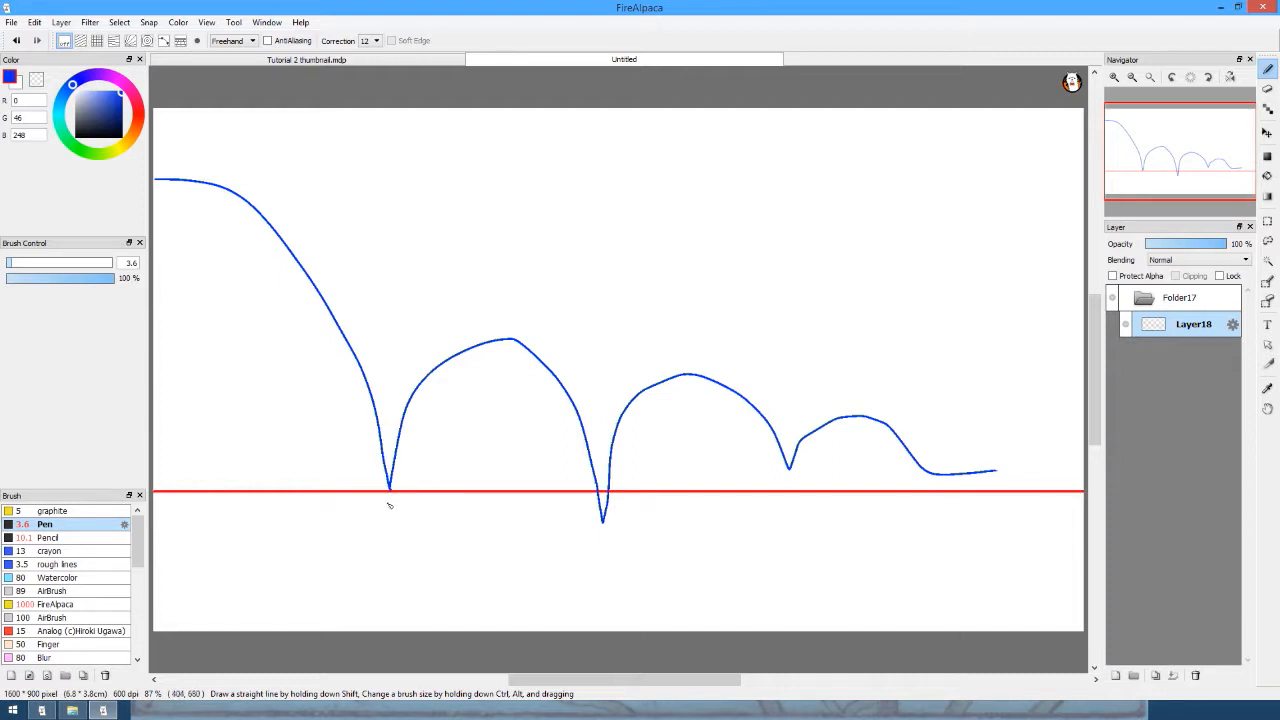
mouse_move(389, 503)
left_mouse_down()
mouse_move(409, 489)
mouse_move(381, 472)
mouse_move(368, 494)
mouse_move(388, 507)
left_mouse_up()
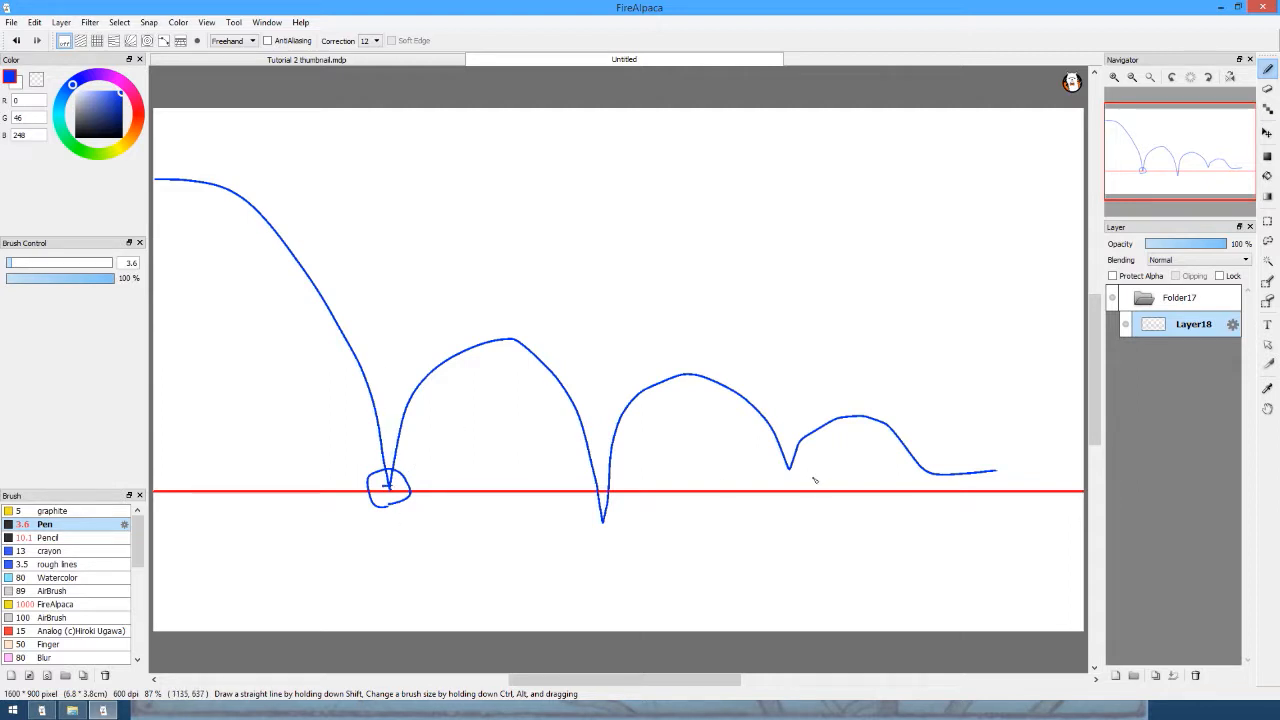
mouse_move(814, 480)
left_mouse_down()
mouse_move(799, 460)
mouse_move(771, 460)
mouse_move(765, 488)
mouse_move(784, 496)
mouse_move(808, 482)
mouse_move(814, 455)
left_mouse_up()
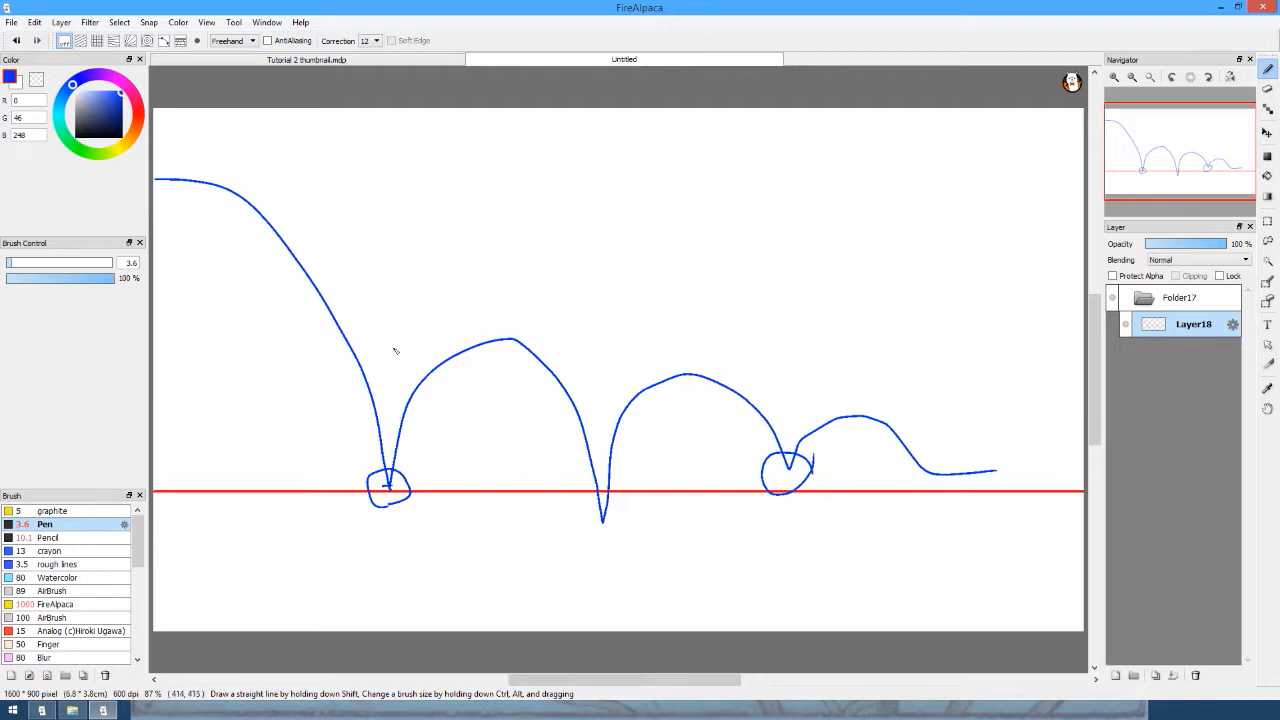
Undo the blue bounce path and its circles, keeping the red ground line.
key("ctrl+z")
key("ctrl+z")
key("ctrl+z")
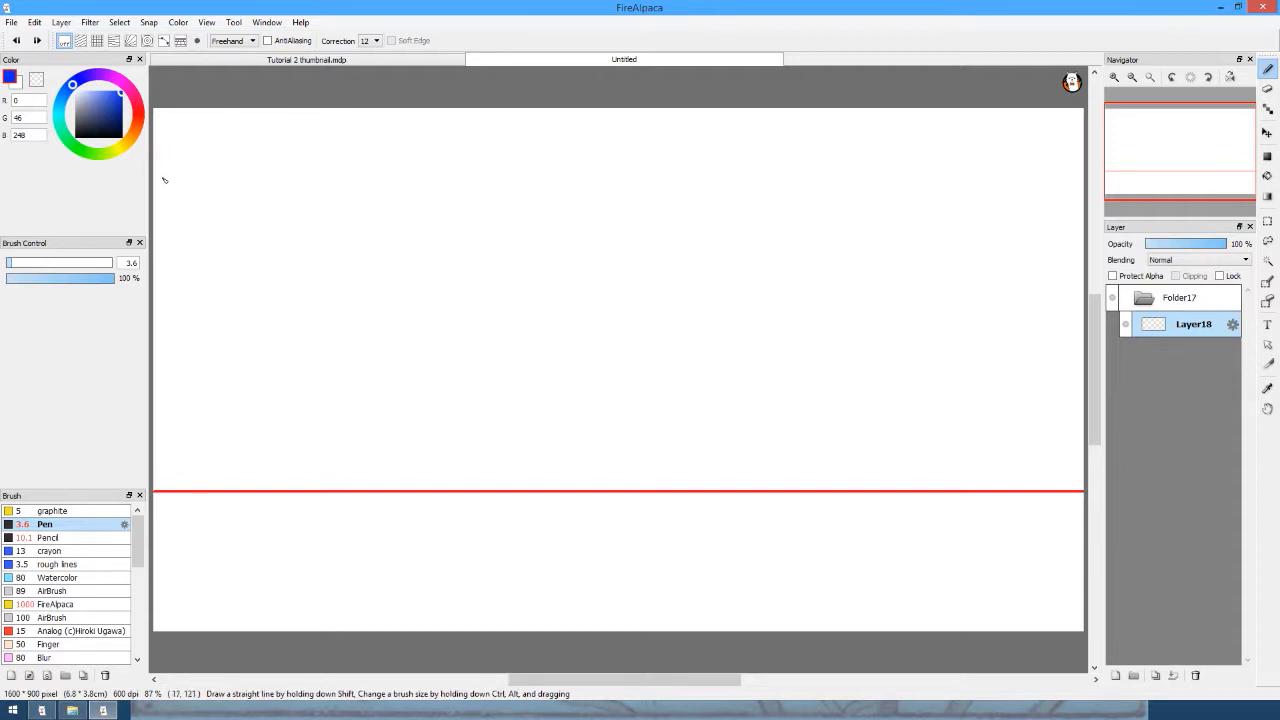
Set the Pen's stroke correction to 30 and its brush size to 3.1.
left_click(366, 41)
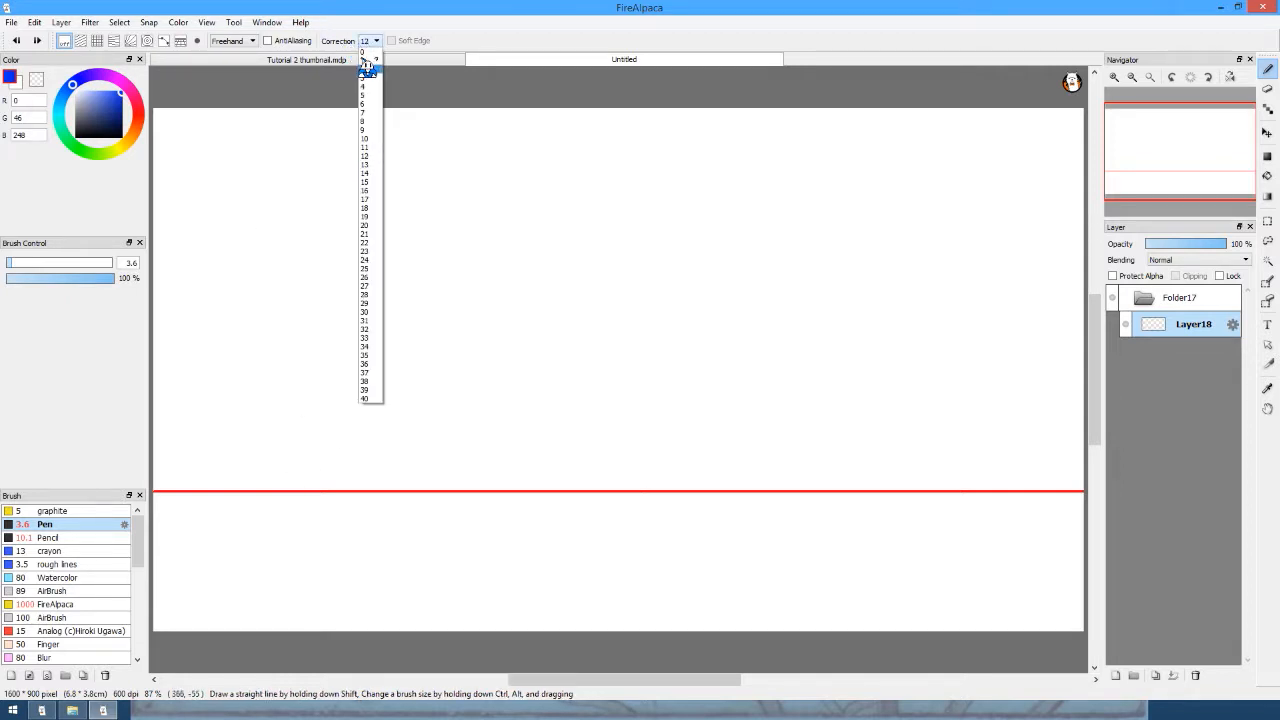
left_click(364, 311)
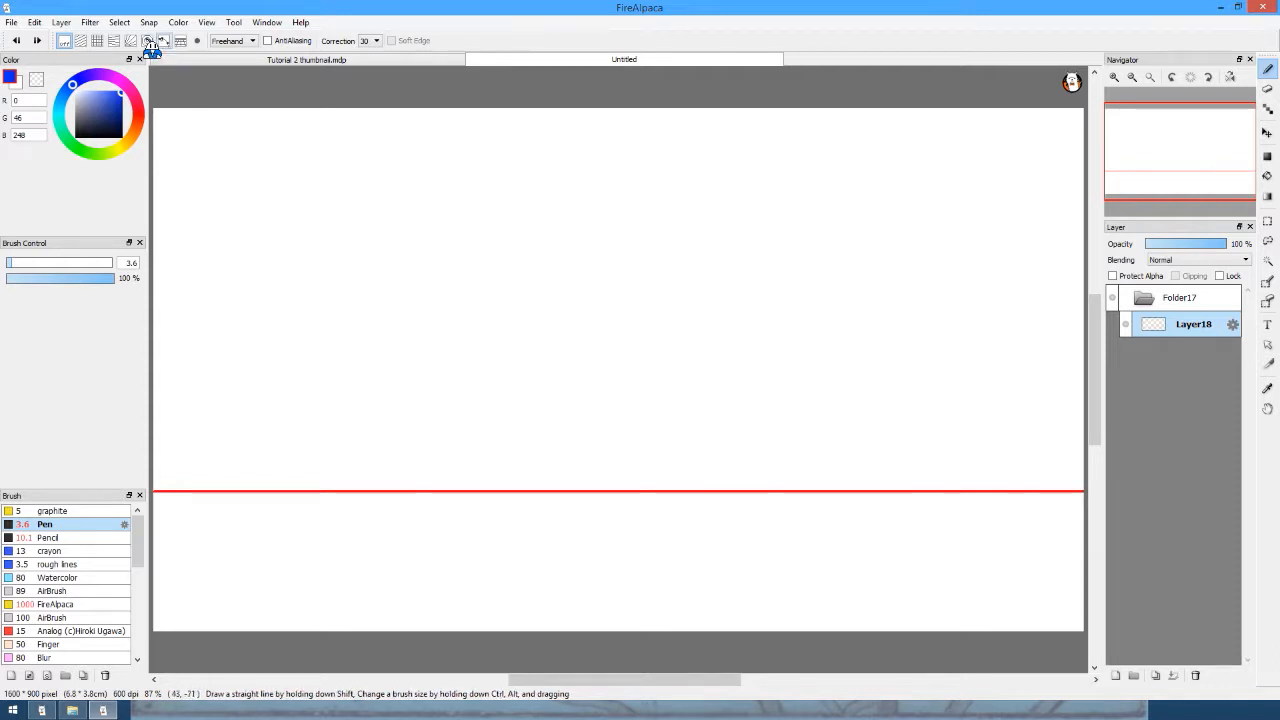
left_click(11, 263)
left_click_drag(8, 271, 7, 276)
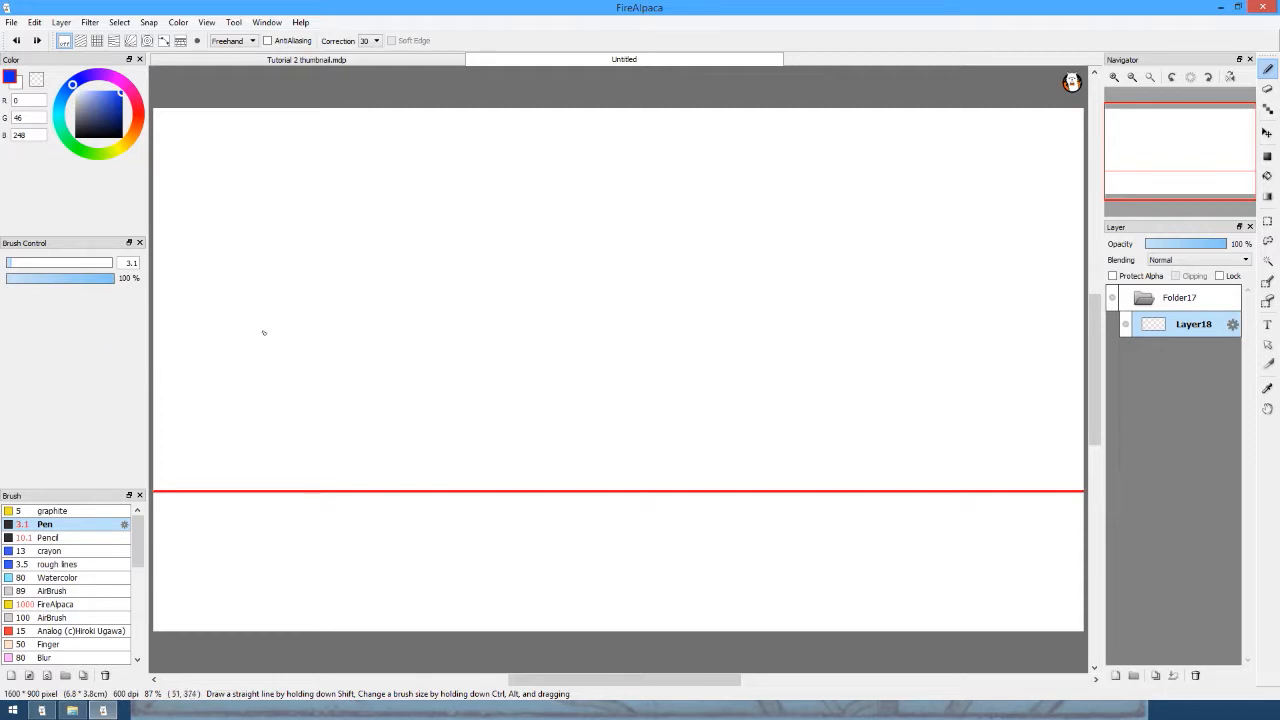
Test the pen smoothing with short blue strokes across the ground line and undo them.
left_click_drag(278, 286, 290, 342)
left_click_drag(312, 424, 316, 535)
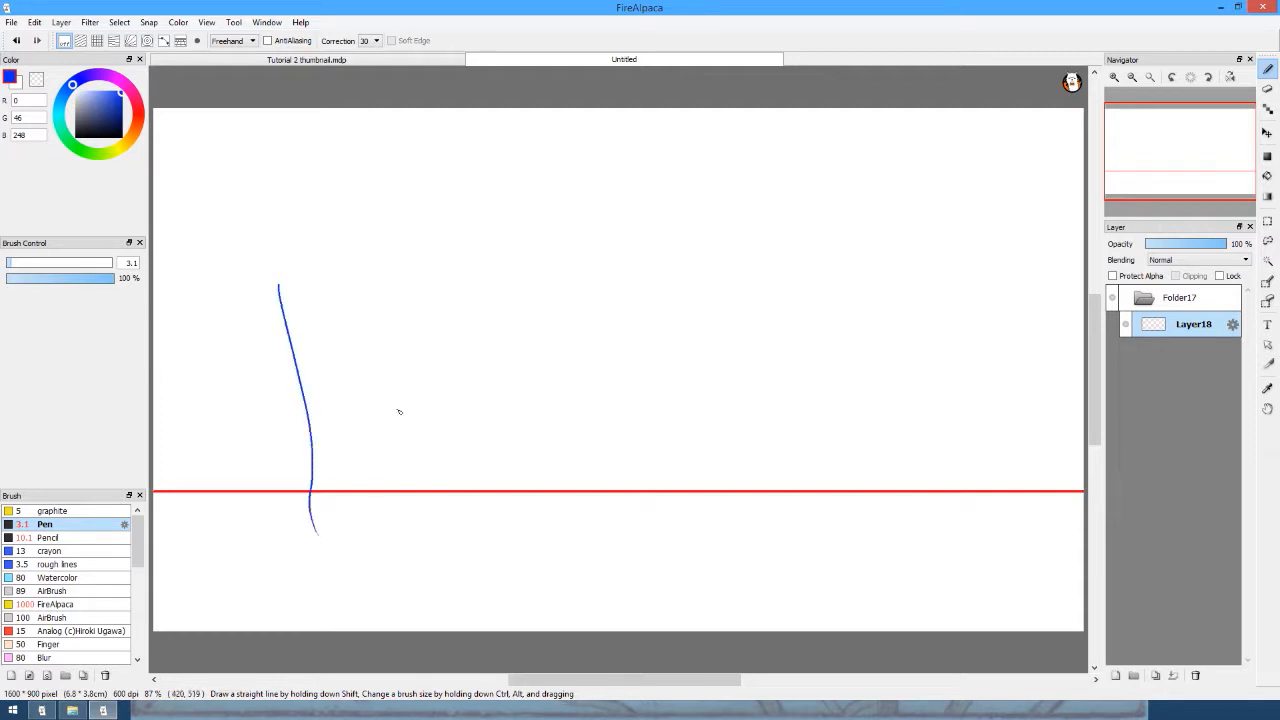
mouse_move(397, 410)
left_mouse_down()
mouse_move(410, 528)
mouse_move(460, 583)
left_mouse_up()
key("ctrl+z")
key("ctrl+z")
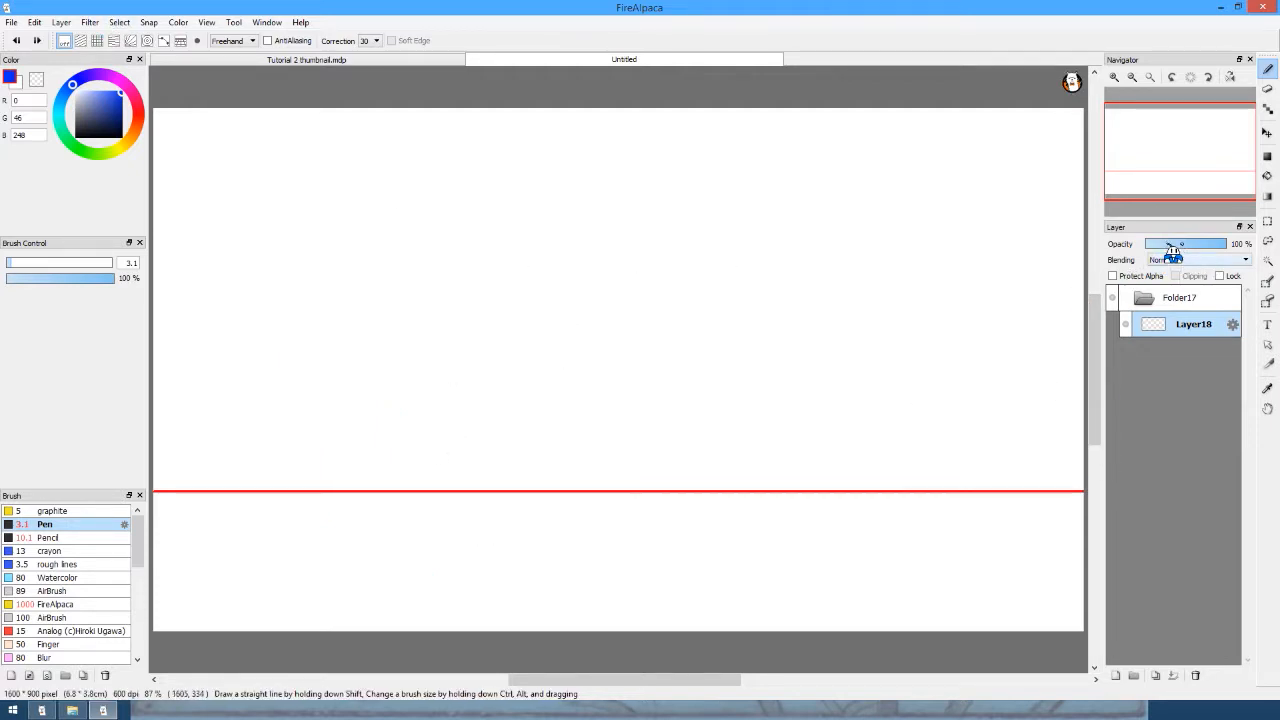
left_click_drag(1172, 250, 1249, 249)
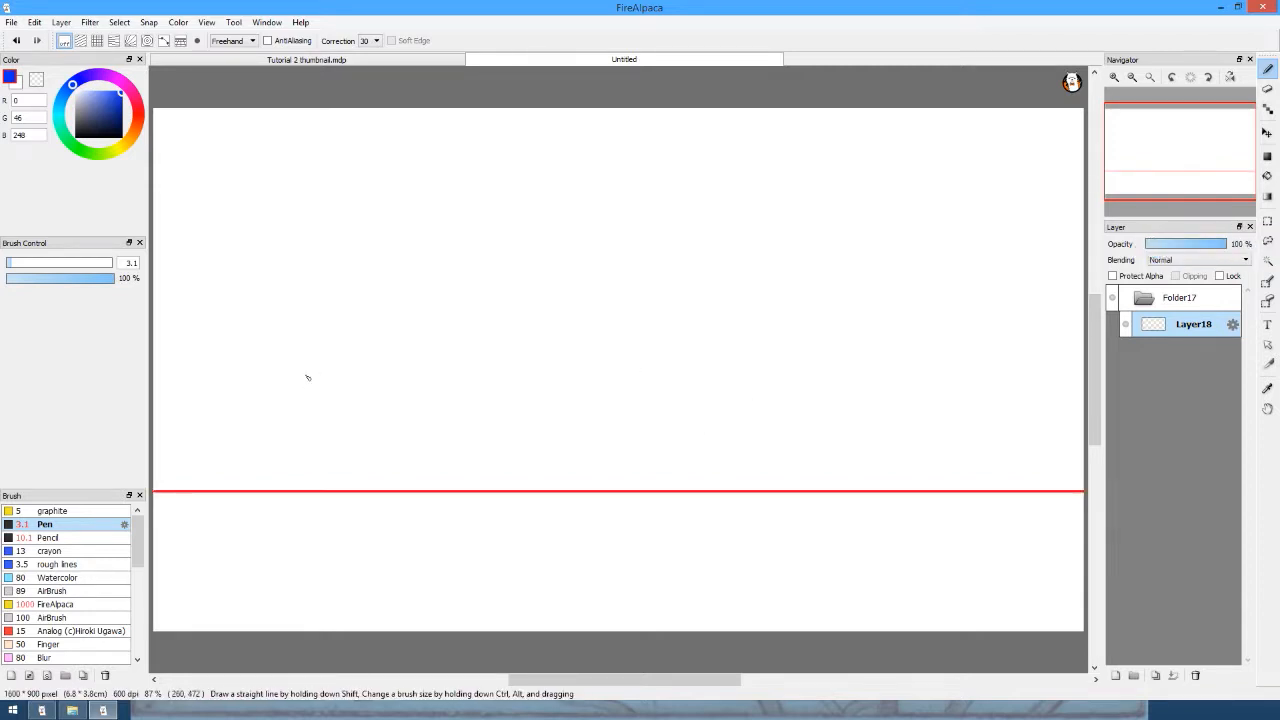
Draw a blue arc falling from the canvas's upper left edge to the ground line, with a small tick at the impact.
mouse_move(158, 168)
left_mouse_down()
mouse_move(233, 198)
mouse_move(281, 258)
mouse_move(322, 346)
mouse_move(344, 465)
left_mouse_up()
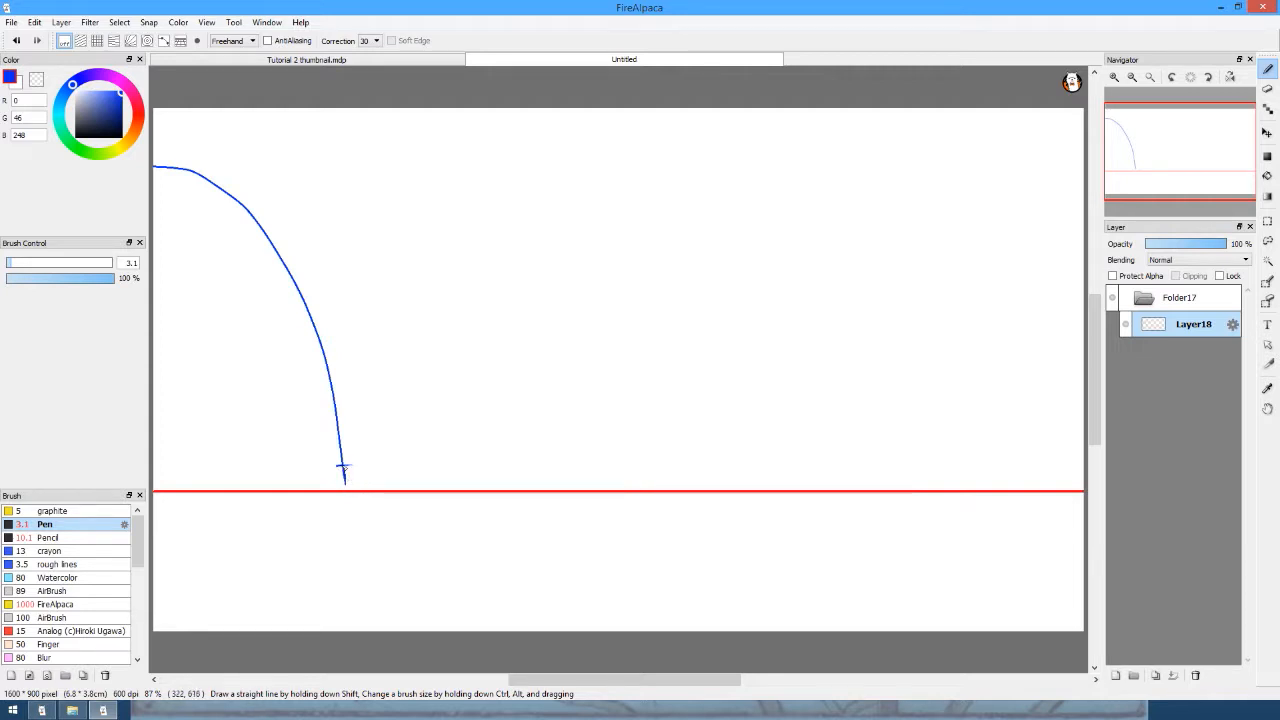
left_click_drag(342, 465, 354, 422)
key("ctrl+z")
Sketch a wavy path and a sharp-cornered bounce path in the empty area, undo both and restore the falling arc.
mouse_move(488, 210)
left_mouse_down()
mouse_move(670, 316)
mouse_move(676, 346)
mouse_move(712, 272)
mouse_move(756, 361)
mouse_move(817, 271)
mouse_move(864, 324)
mouse_move(893, 298)
left_mouse_up()
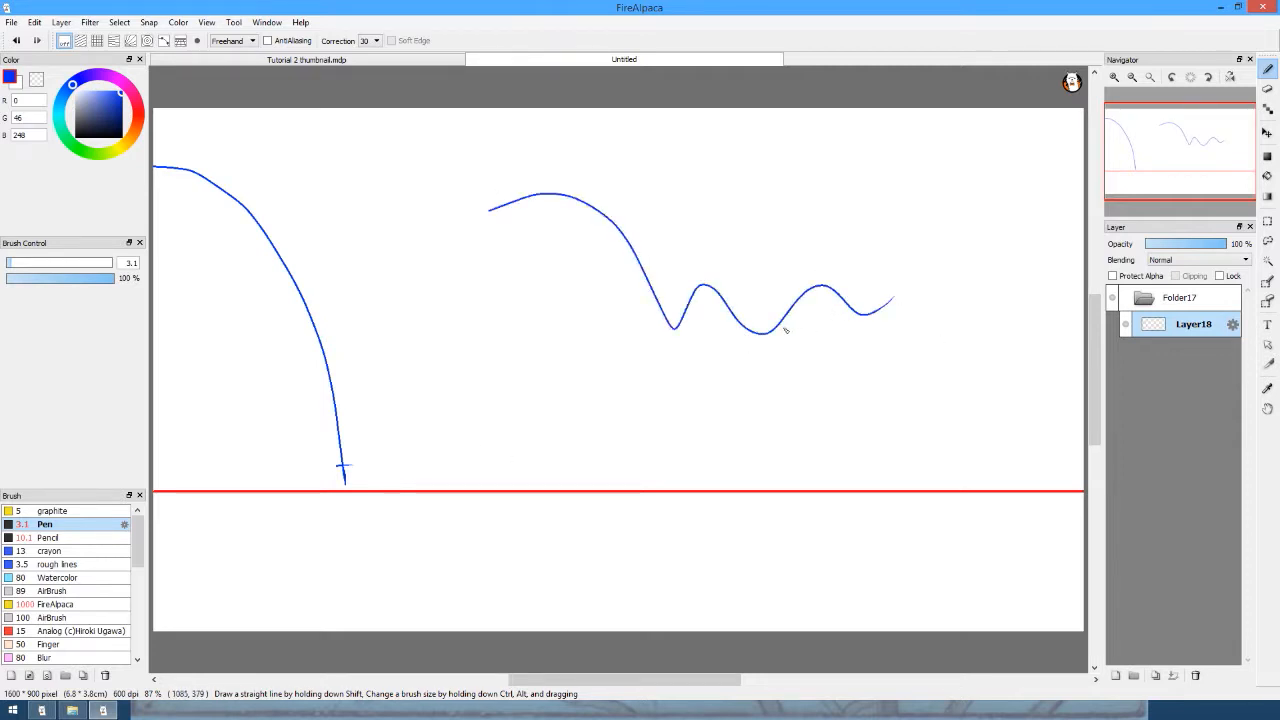
key("ctrl+z")
left_click_drag(476, 195, 605, 207)
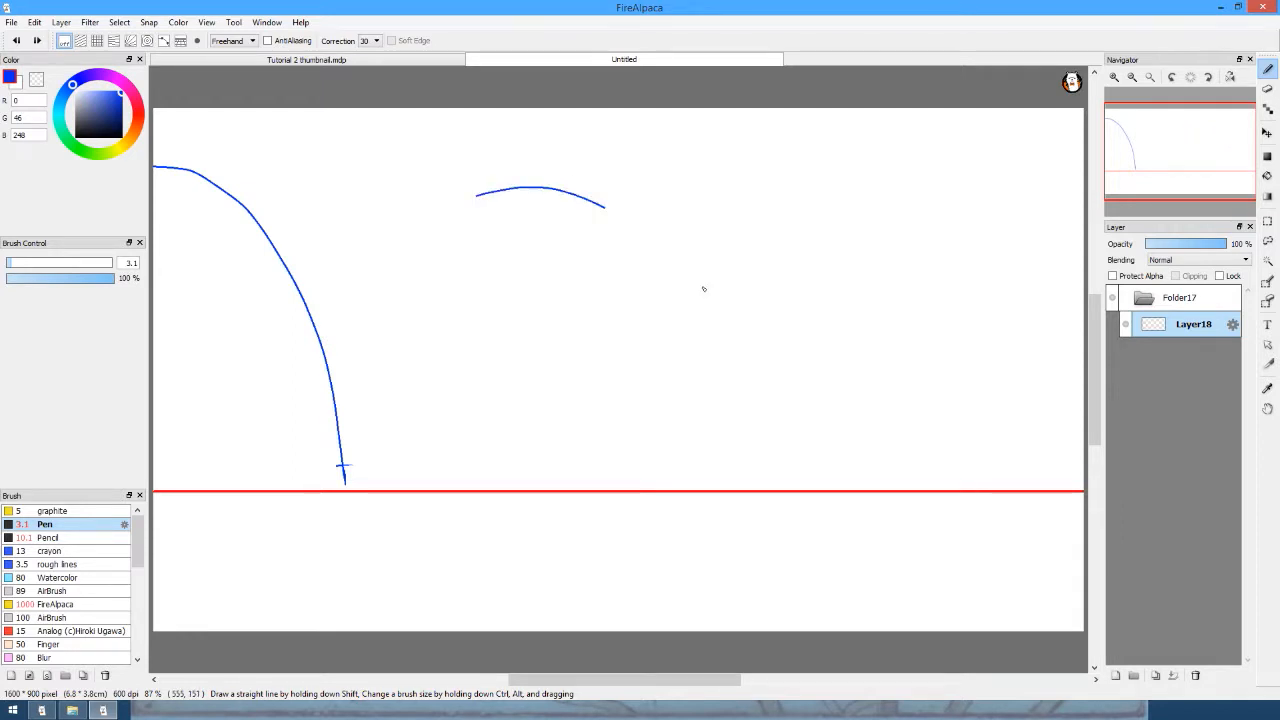
mouse_move(703, 289)
left_mouse_down()
mouse_move(767, 273)
mouse_move(783, 312)
mouse_move(808, 271)
mouse_move(825, 291)
mouse_move(882, 272)
left_mouse_up()
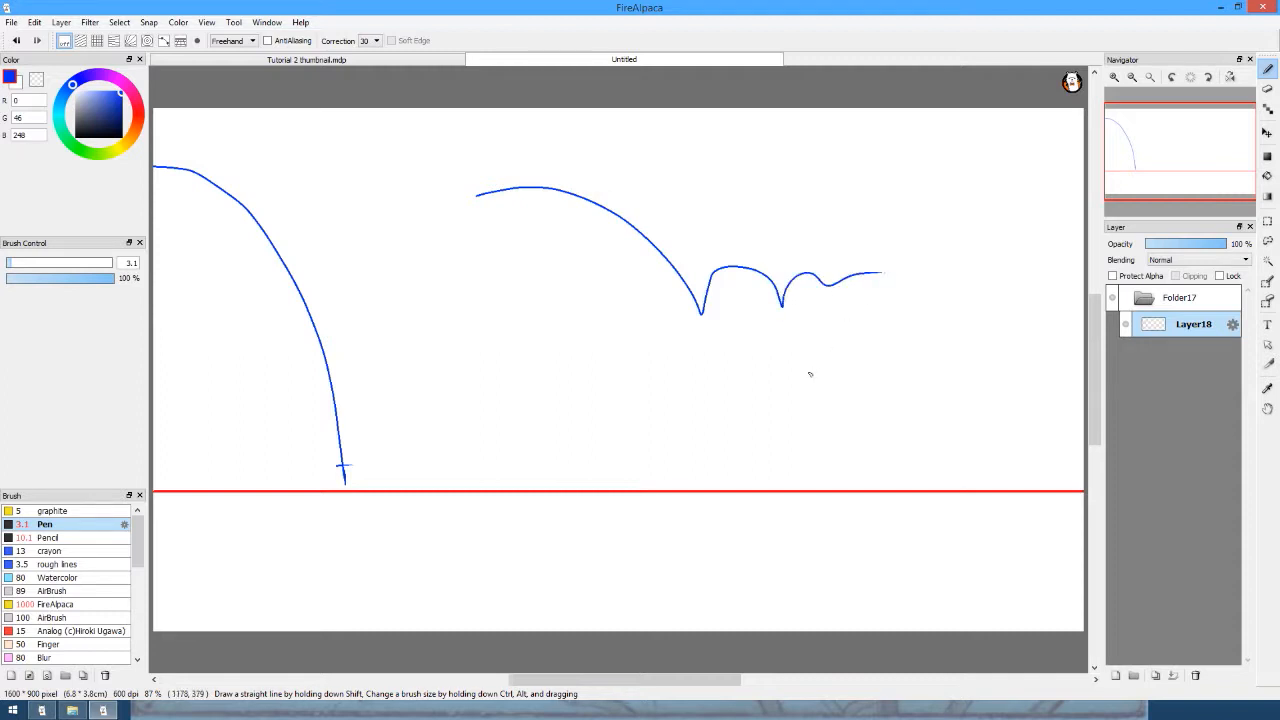
key("ctrl+z")
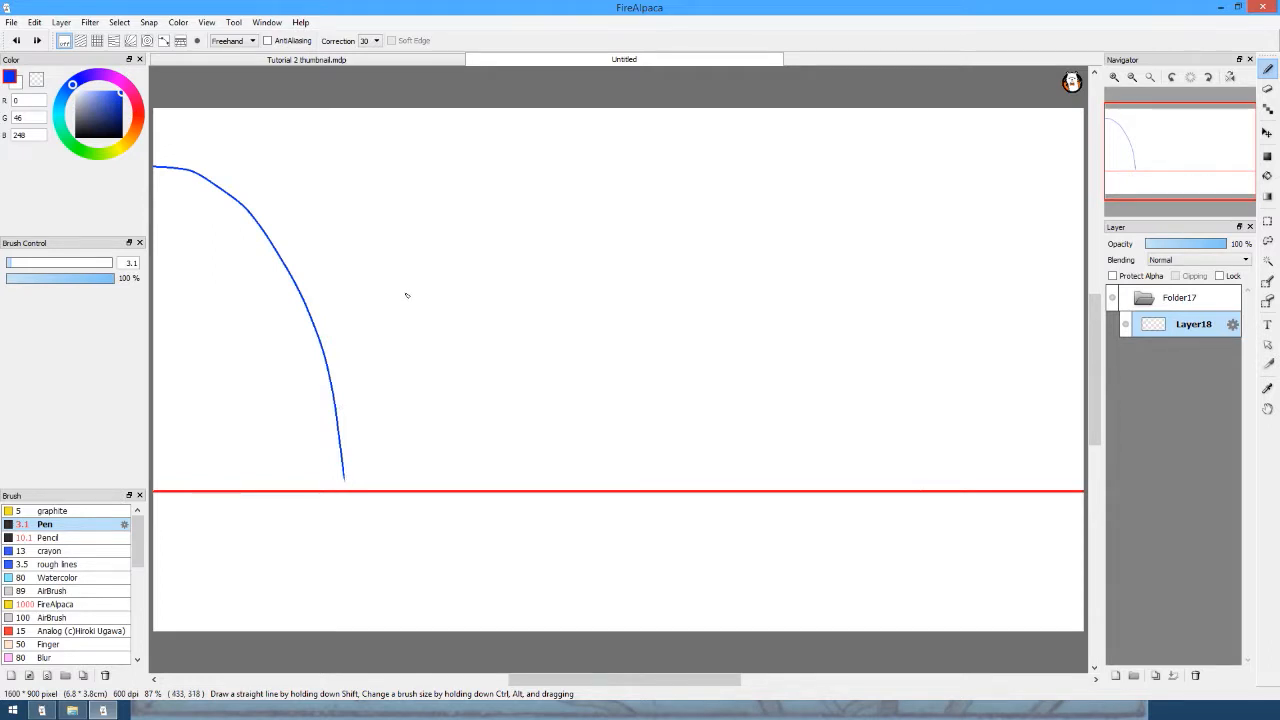
key("ctrl+z")
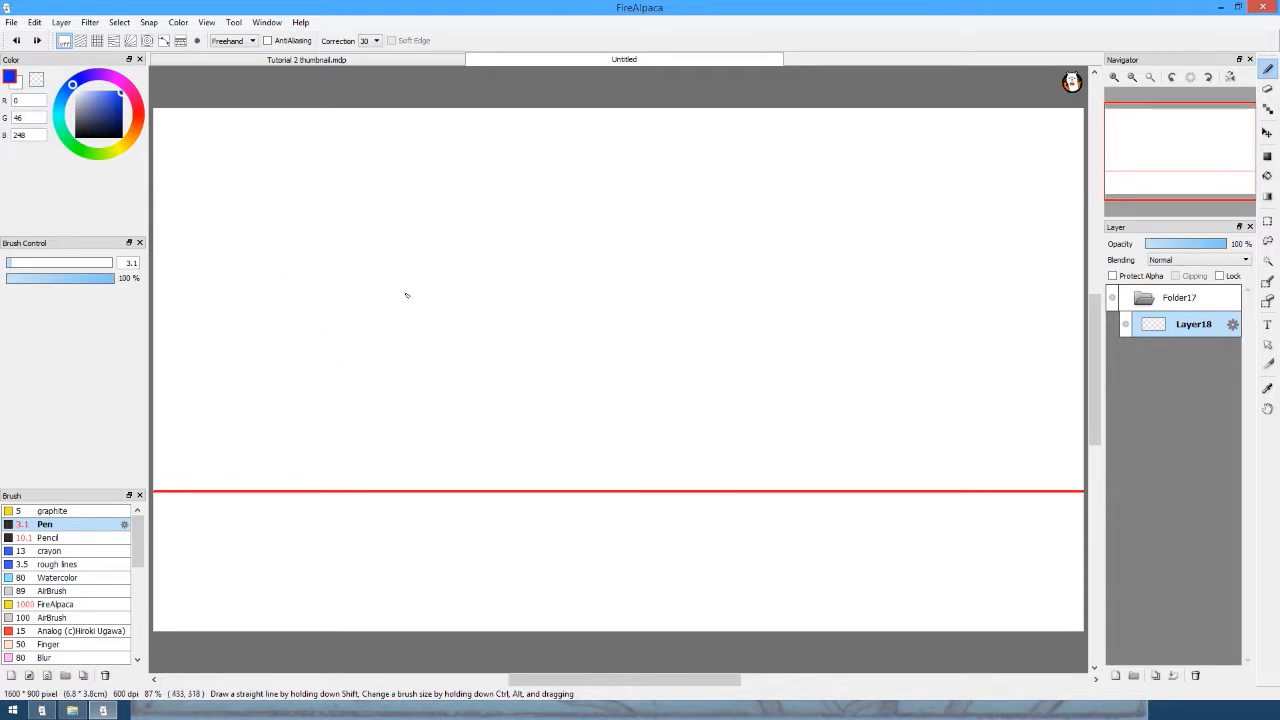
left_click_drag(153, 166, 345, 483)
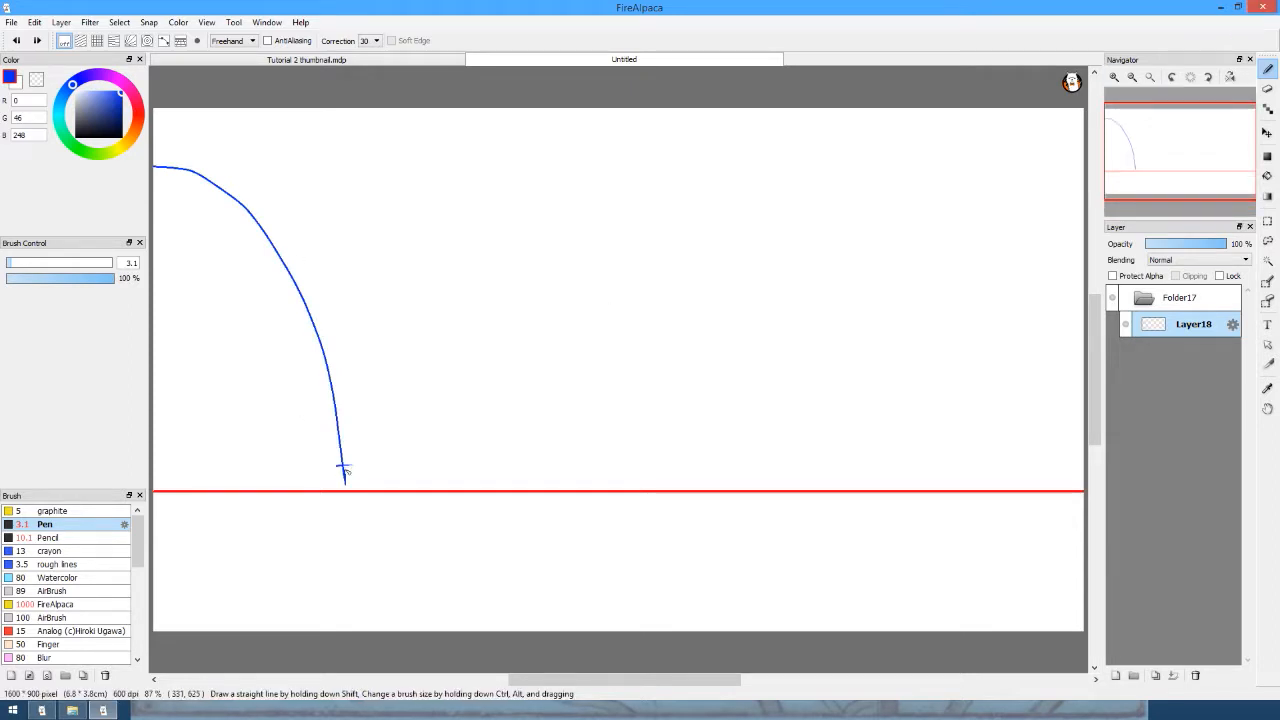
Extend the impact tick and draw a second, lower blue bounce arc from it down towards the ground line.
mouse_move(345, 470)
left_mouse_down()
mouse_move(438, 322)
mouse_move(548, 462)
left_mouse_up()
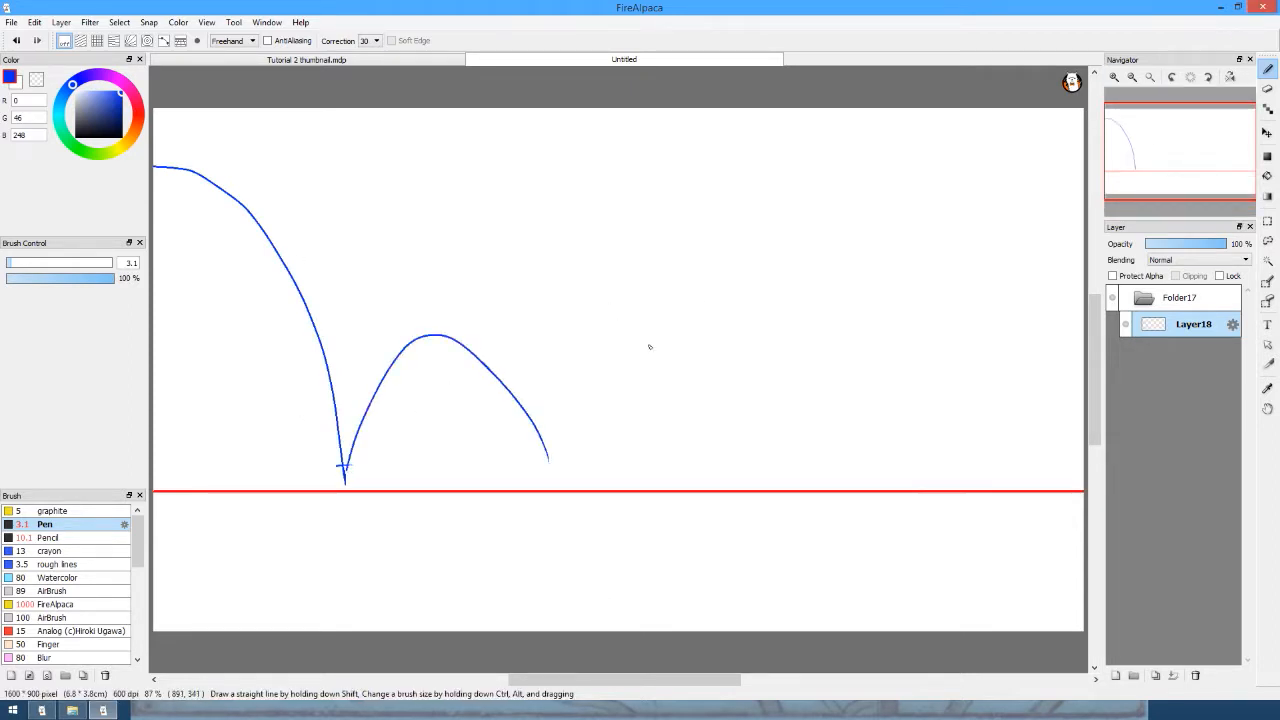
key("ctrl+z")
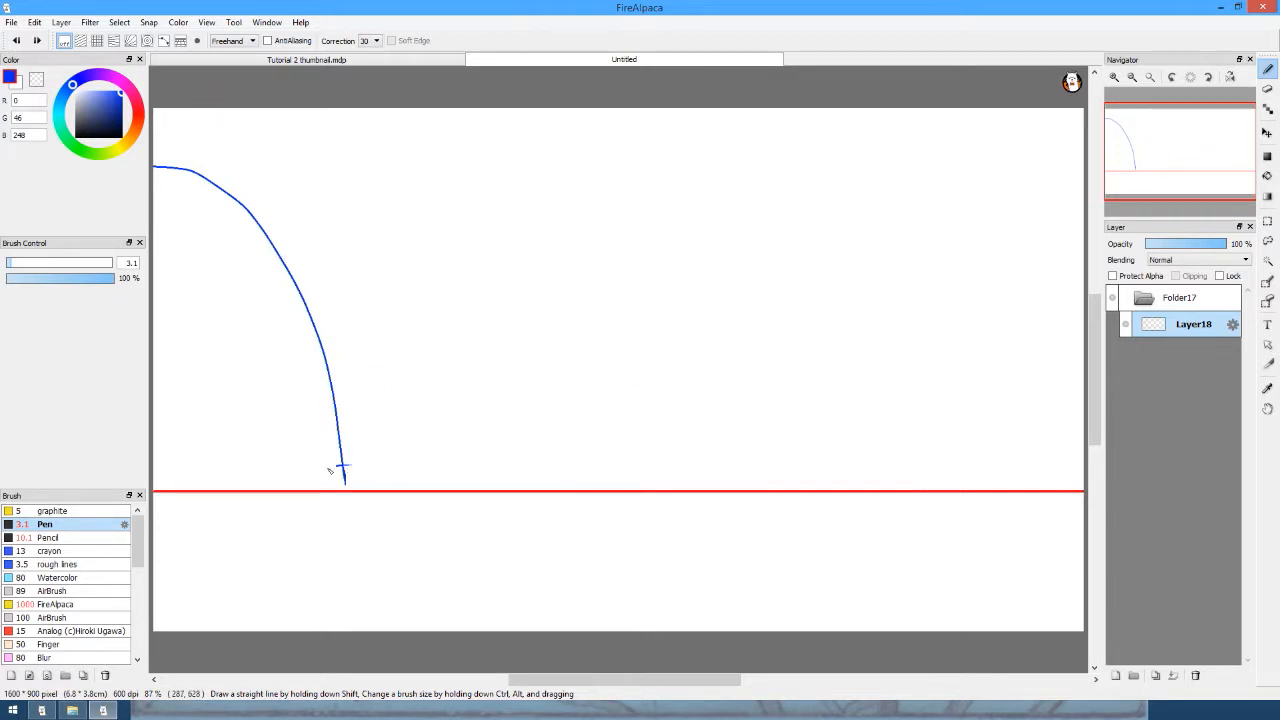
left_click_drag(341, 466, 354, 466)
mouse_move(343, 463)
left_mouse_down()
mouse_move(362, 407)
mouse_move(397, 364)
mouse_move(462, 335)
mouse_move(516, 349)
mouse_move(565, 468)
left_mouse_up()
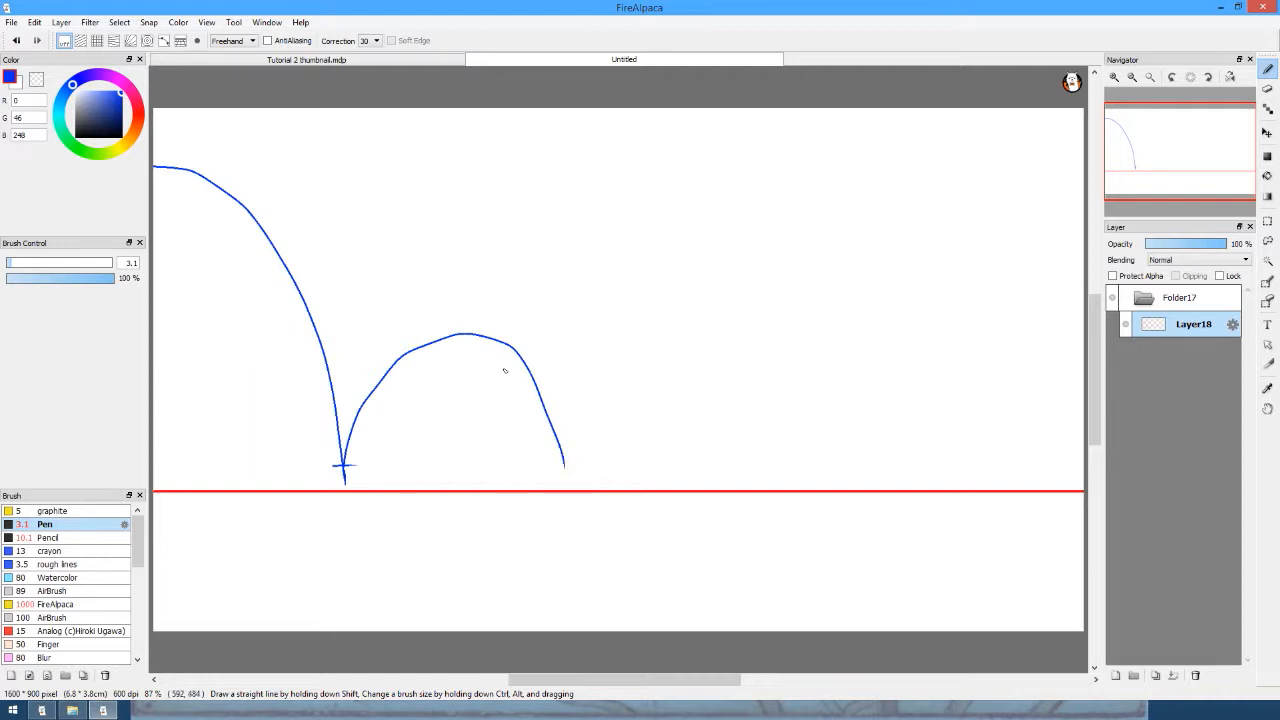
Redraw the second bounce arc's falling side slightly wider, erase the old line and mark the impact point with a tick.
left_click_drag(535, 377, 575, 471)
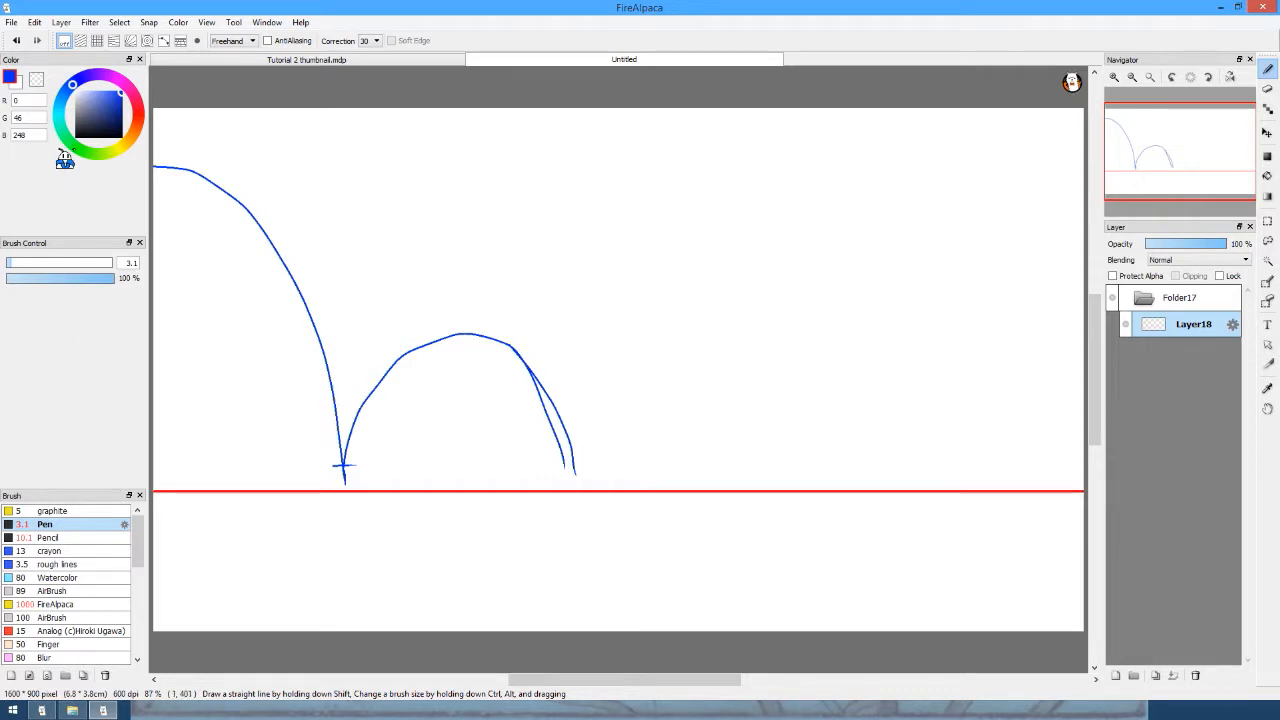
key("e")
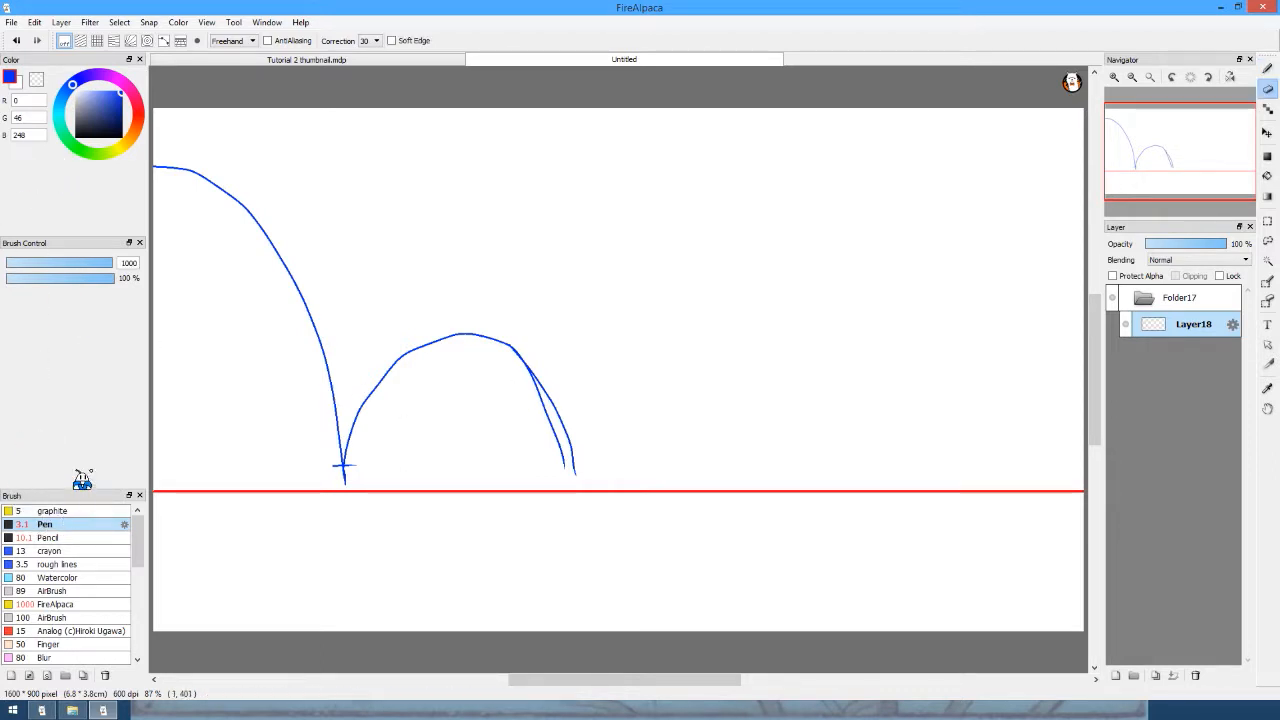
left_click_drag(52, 264, 38, 265)
mouse_move(527, 376)
left_mouse_down()
mouse_move(568, 470)
mouse_move(539, 460)
mouse_move(578, 463)
left_mouse_up()
key("b")
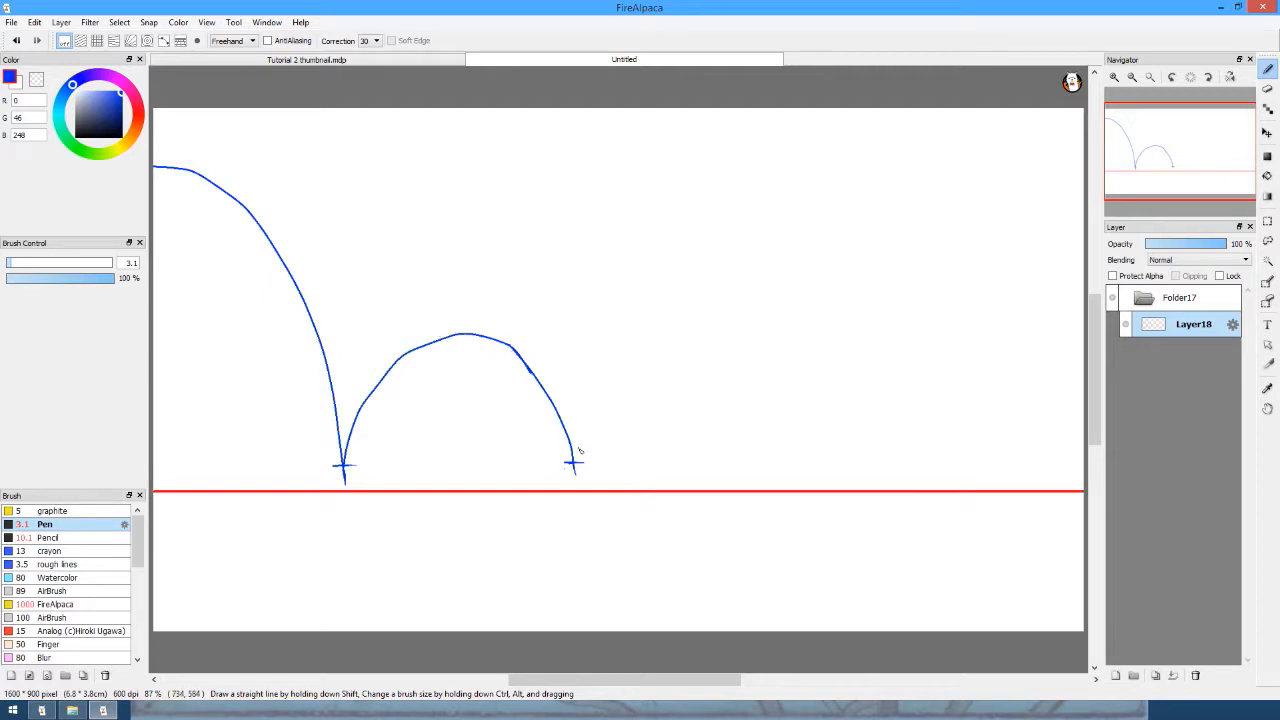
Draw a third, lower blue bounce arc from the second impact and mark its landing point with a tick.
mouse_move(581, 455)
left_mouse_down()
mouse_move(592, 428)
mouse_move(684, 410)
left_mouse_up()
key("ctrl+z")
mouse_move(576, 458)
left_mouse_down()
mouse_move(603, 423)
mouse_move(660, 420)
mouse_move(694, 440)
mouse_move(707, 470)
left_mouse_up()
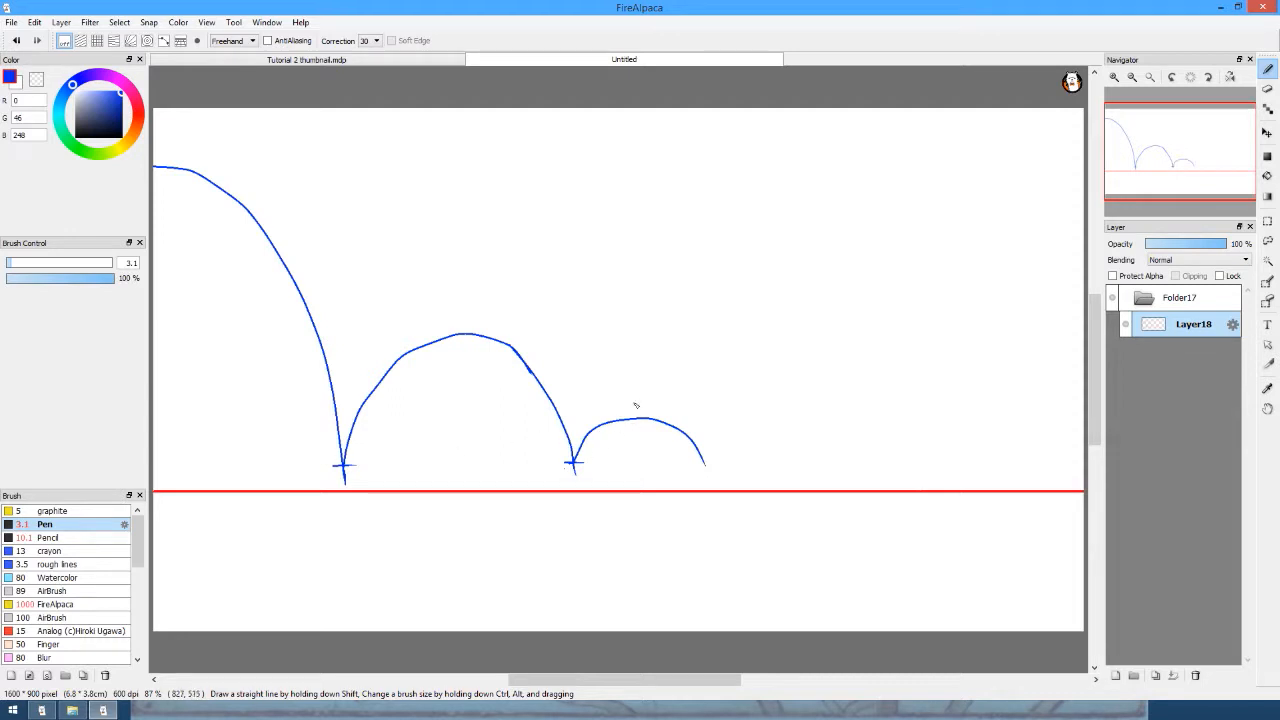
mouse_move(633, 401)
left_mouse_down()
mouse_move(631, 433)
mouse_move(649, 441)
left_mouse_up()
key("ctrl+z")
key("ctrl+z")
left_click_drag(698, 461, 713, 463)
Draw two progressively smaller bounce arcs after the third one, with ticks at their landing points.
mouse_move(702, 464)
left_mouse_down()
mouse_move(733, 436)
mouse_move(776, 463)
left_mouse_up()
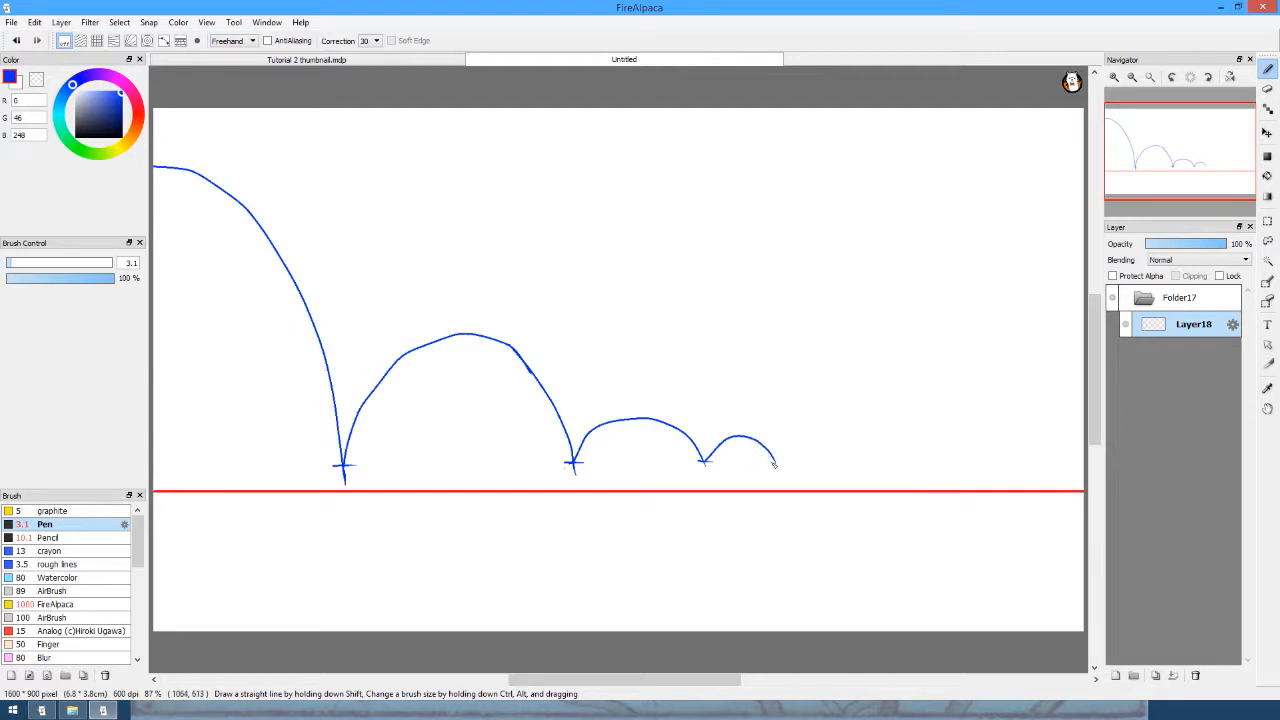
left_click_drag(768, 463, 788, 462)
left_click_drag(789, 455, 802, 453)
left_click_drag(825, 462, 827, 462)
Draw a nearly flat rolling line from the last small bounce, parallel to the ground, with a tick at its start.
left_click_drag(825, 461, 950, 455)
key("ctrl+z")
left_click_drag(816, 454, 812, 468)
left_click_drag(817, 461, 968, 461)
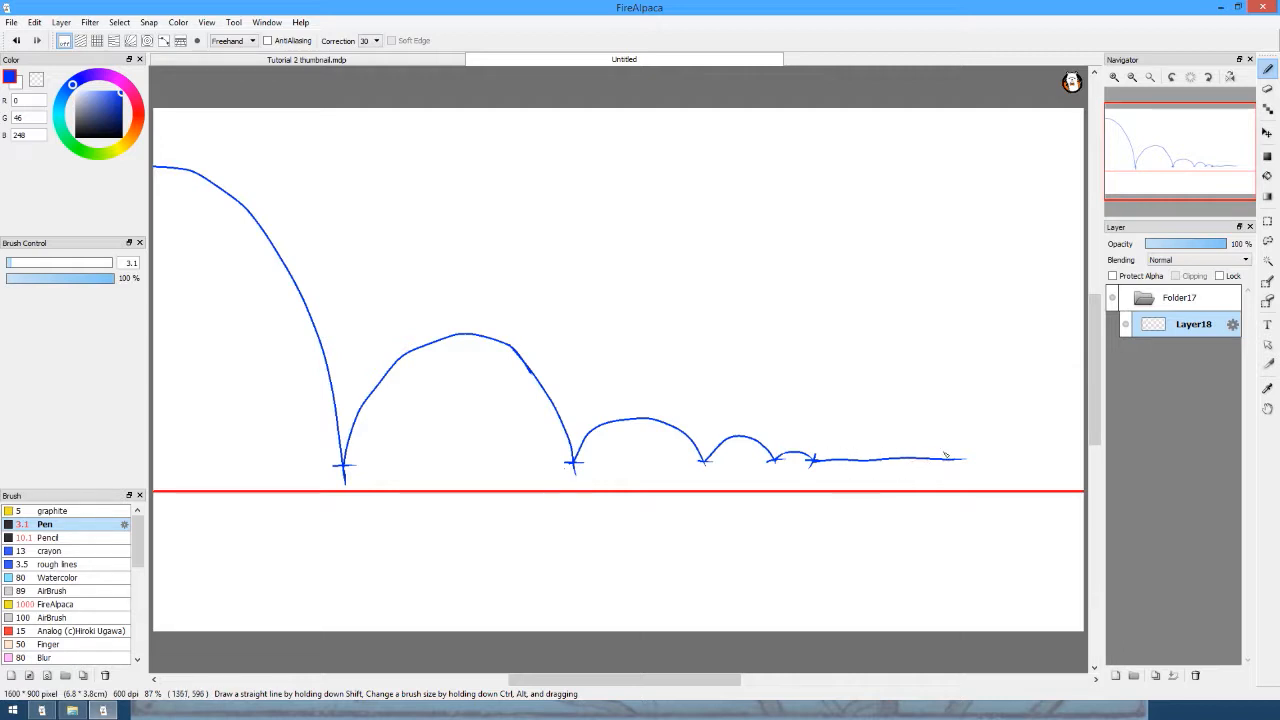
Mark the path's end and starting point with ticks and sketch the half-visible ball at the canvas's upper left edge.
mouse_move(944, 452)
left_mouse_down()
mouse_move(944, 472)
mouse_move(944, 458)
left_mouse_up()
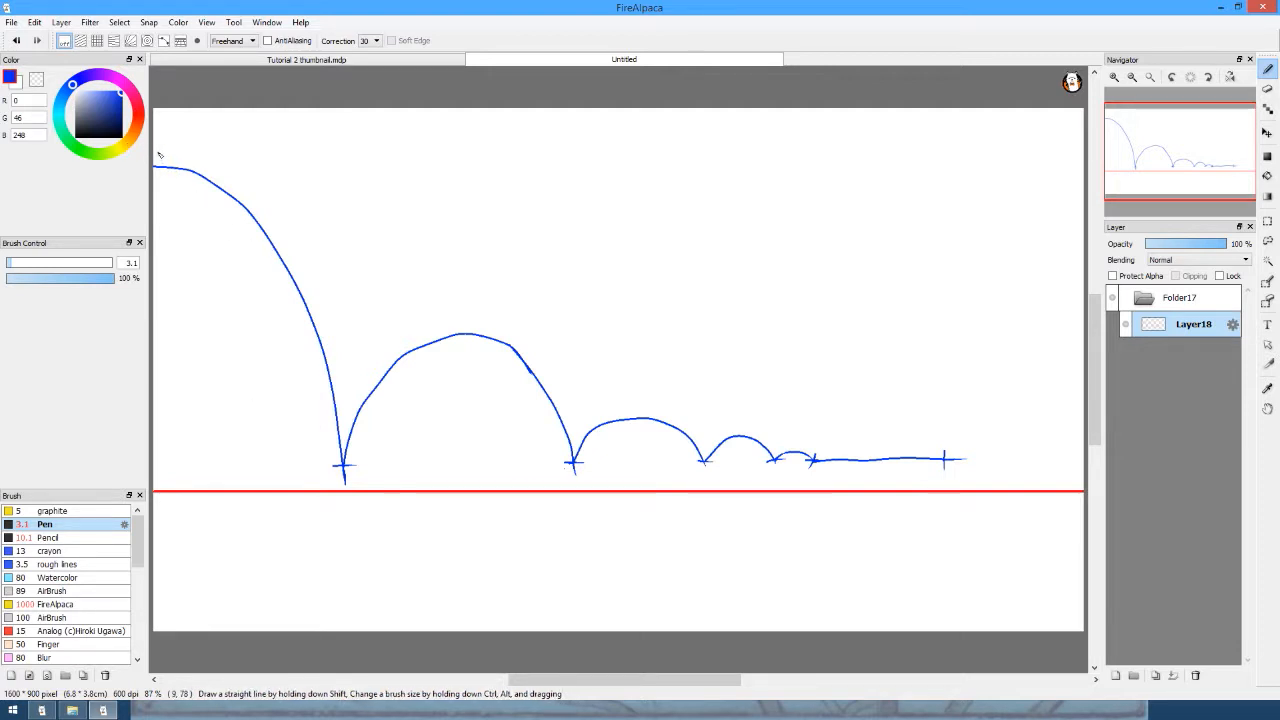
left_click_drag(158, 153, 157, 183)
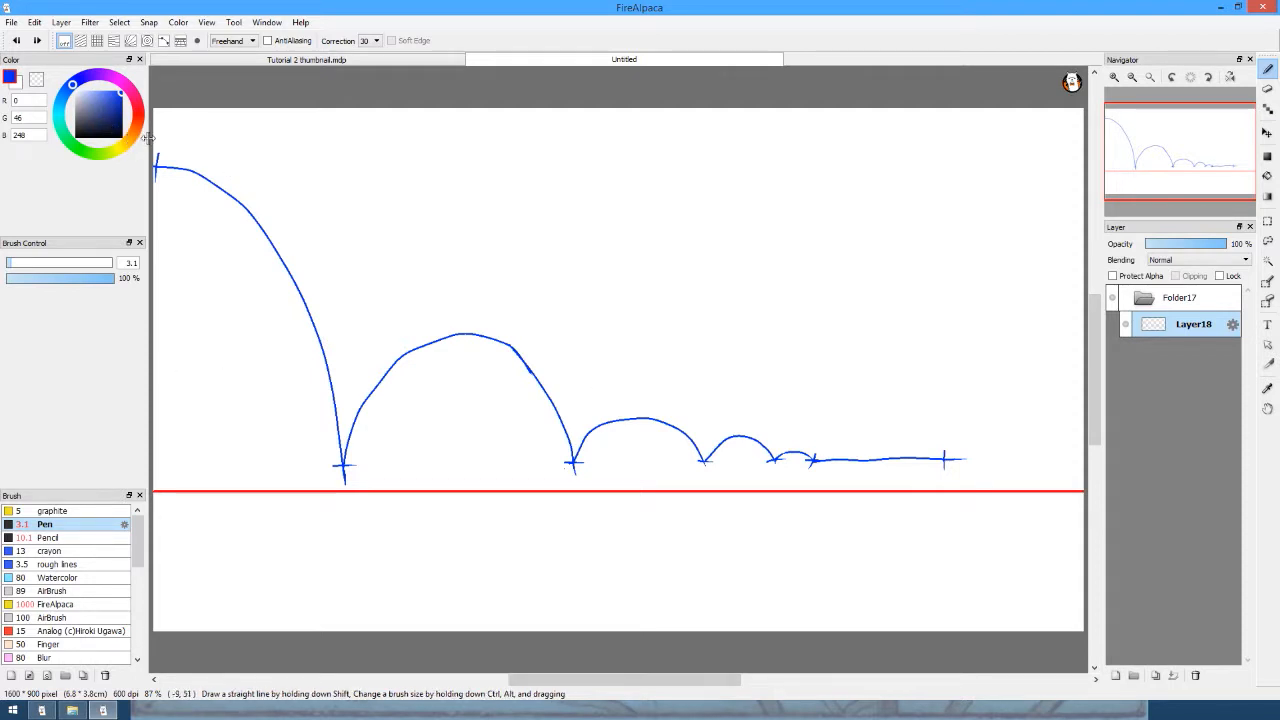
left_click_drag(158, 143, 158, 201)
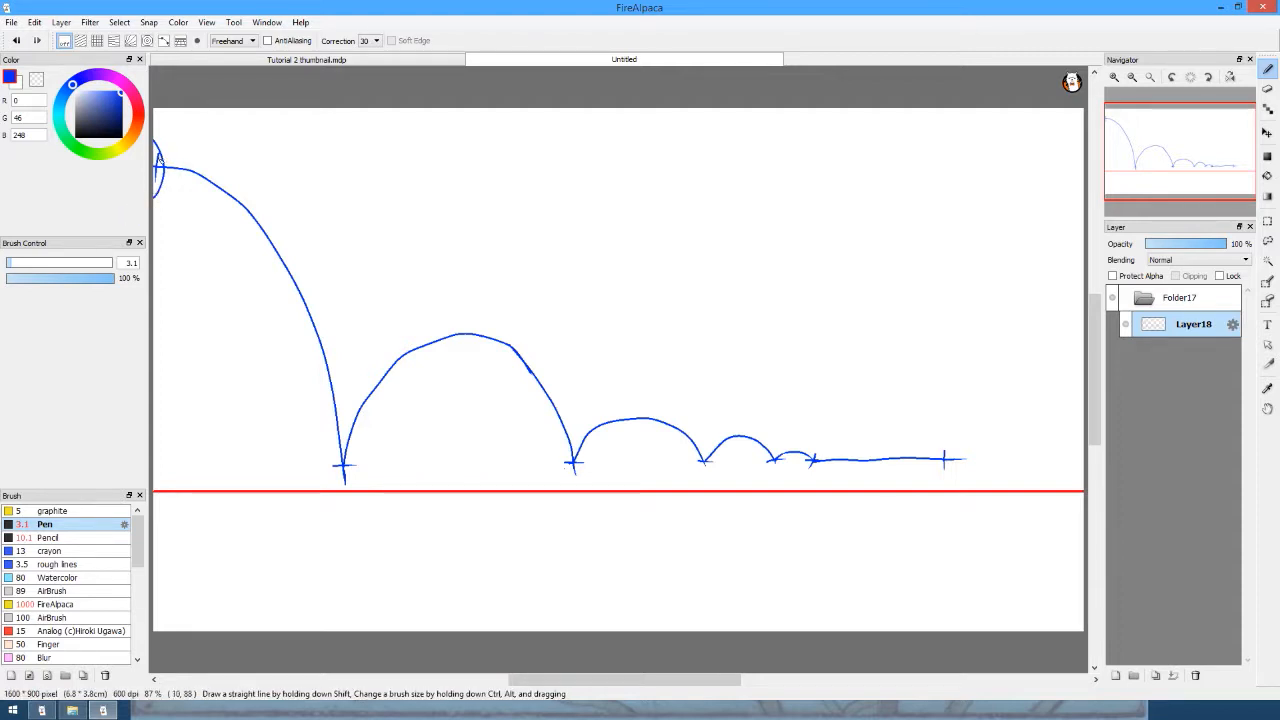
Try a spacing tick near the falling arc's start and sample strokes in the empty area above, and undo them.
left_click_drag(199, 179, 208, 171)
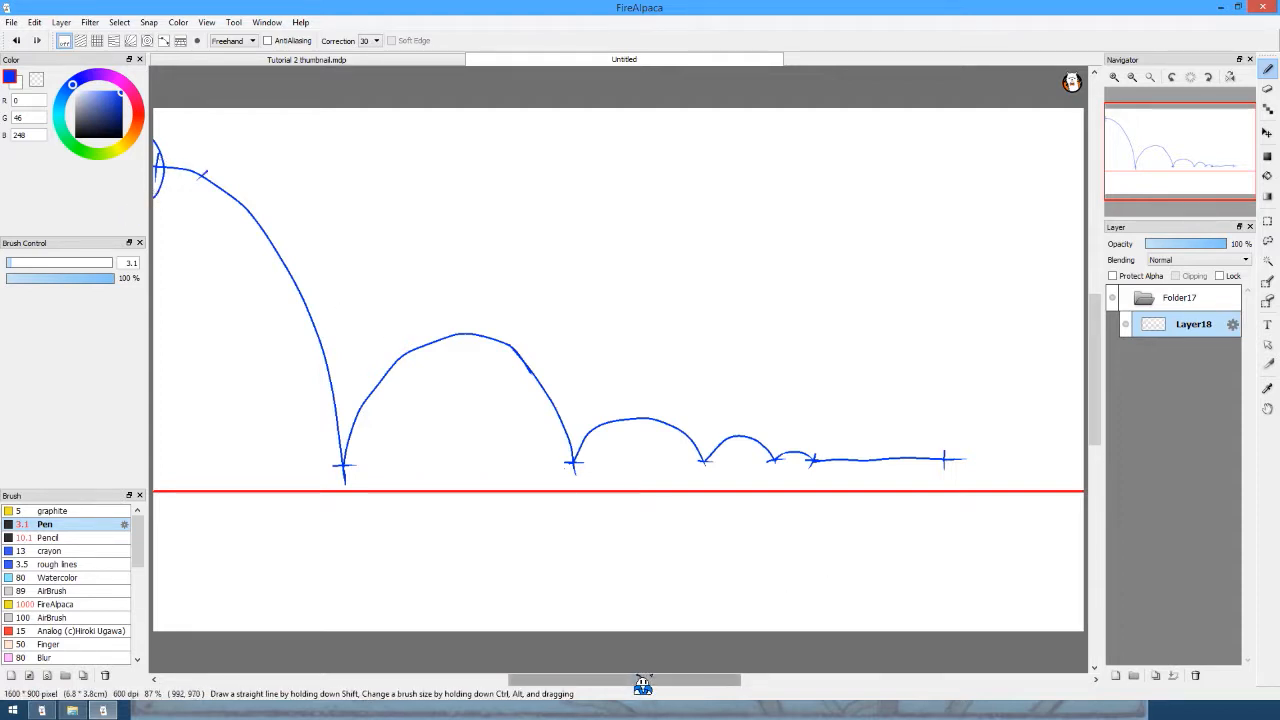
left_click_drag(640, 679, 615, 679)
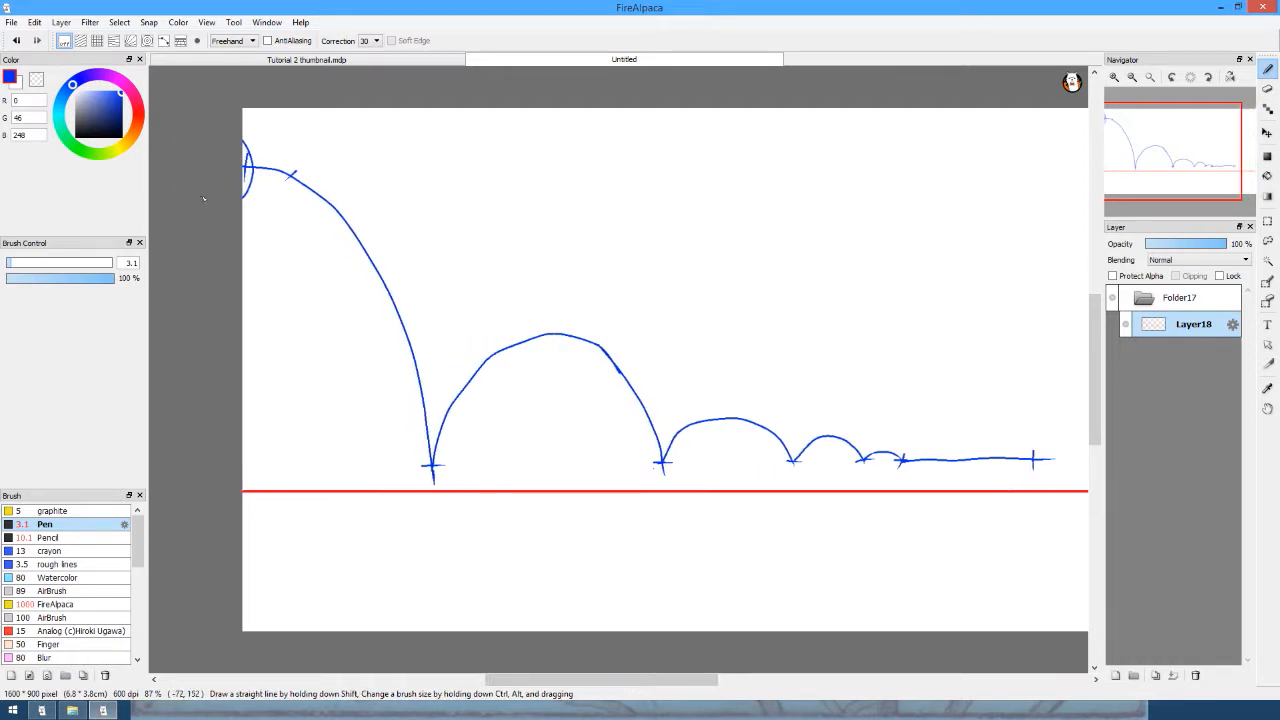
key("Right")
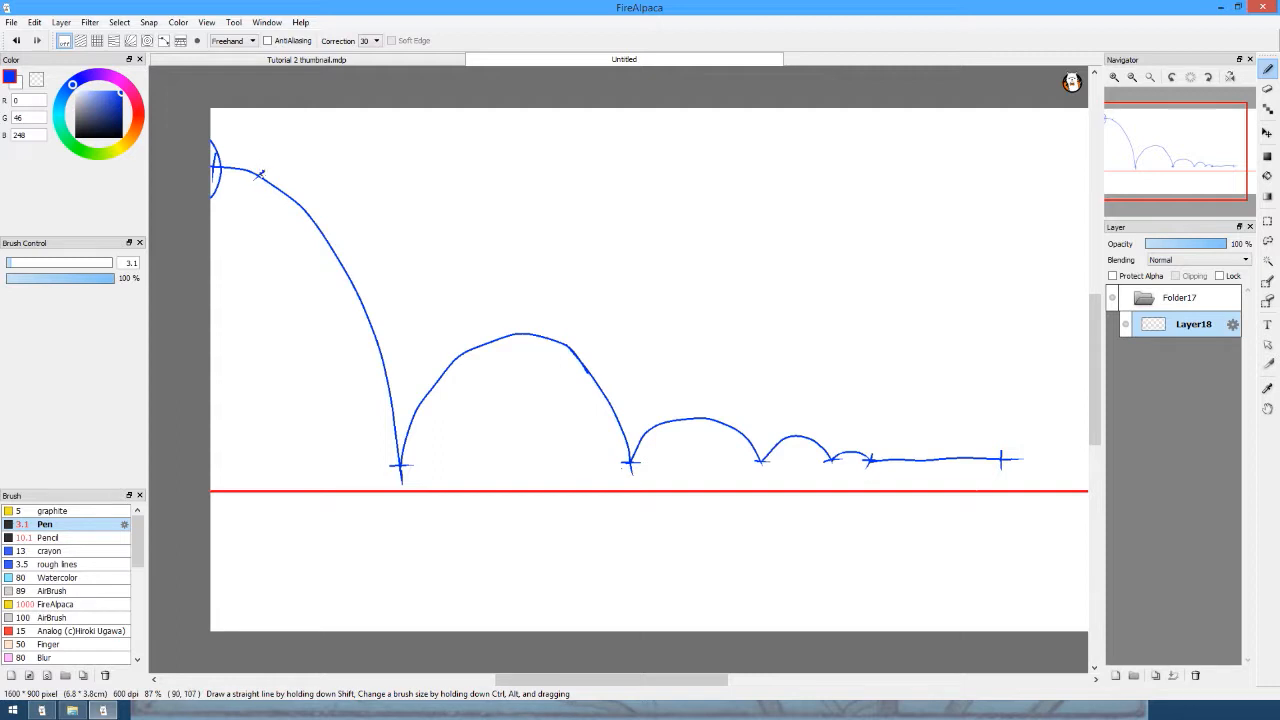
left_click_drag(251, 180, 262, 173)
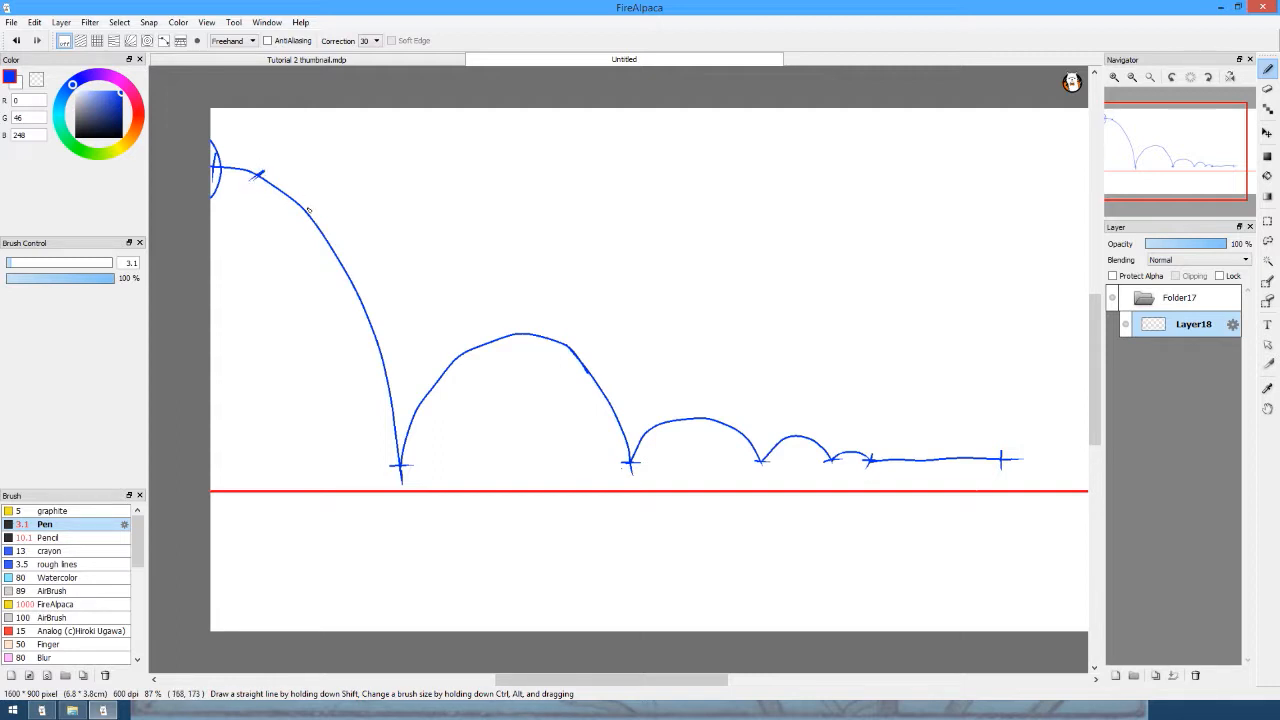
left_click_drag(327, 125, 328, 160)
left_click_drag(426, 131, 430, 176)
mouse_move(489, 136)
left_mouse_down()
mouse_move(493, 174)
mouse_move(531, 176)
left_mouse_up()
left_click_drag(568, 138, 569, 174)
key("ctrl+z")
key("ctrl+z")
key("ctrl+z")
key("ctrl+z")
key("ctrl+z")
key("ctrl+z")
Mark three spacing ticks along the falling arc and four along the second bounce arc.
left_click_drag(285, 182, 279, 205)
left_click_drag(345, 241, 325, 263)
left_click_drag(387, 334, 368, 360)
left_click_drag(433, 412, 415, 398)
left_click_drag(474, 333, 487, 358)
left_click_drag(565, 323, 540, 360)
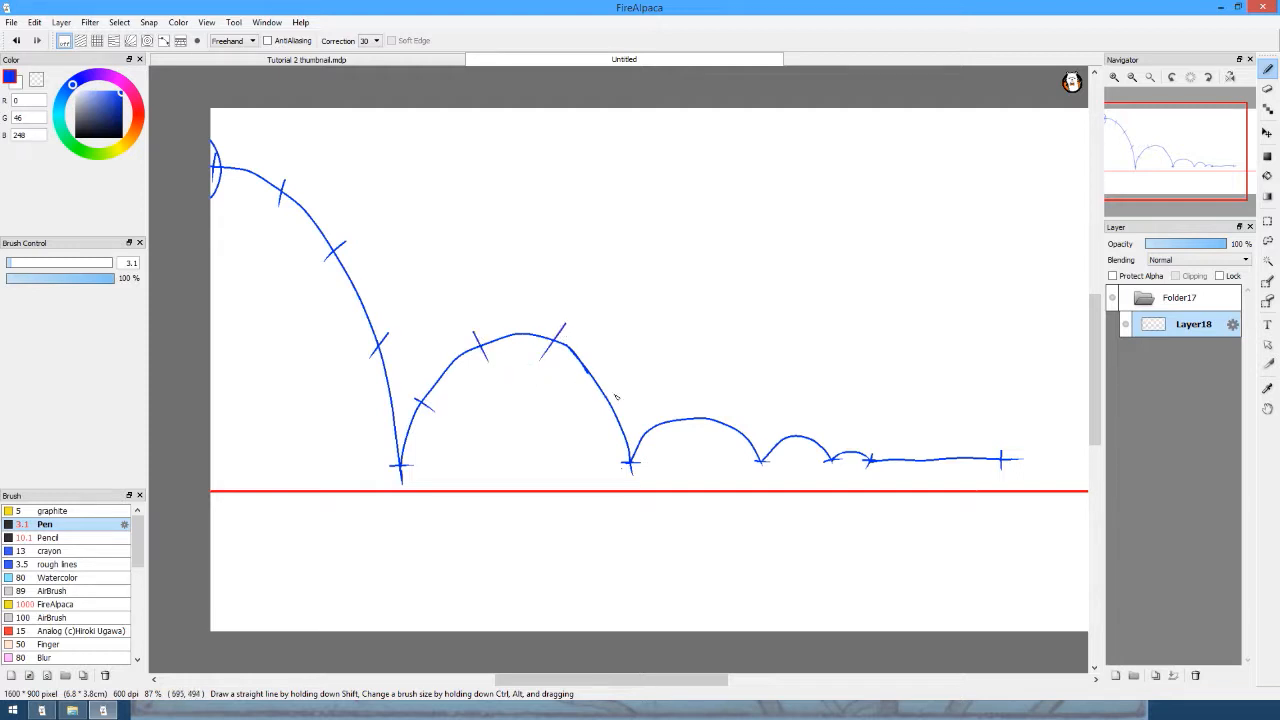
left_click_drag(616, 394, 584, 419)
Outline a stretched ball before the first impact, a flattened ball at the impact and a round ball just after it.
mouse_move(345, 291)
left_mouse_down()
mouse_move(372, 375)
mouse_move(389, 381)
mouse_move(398, 342)
mouse_move(349, 283)
left_mouse_up()
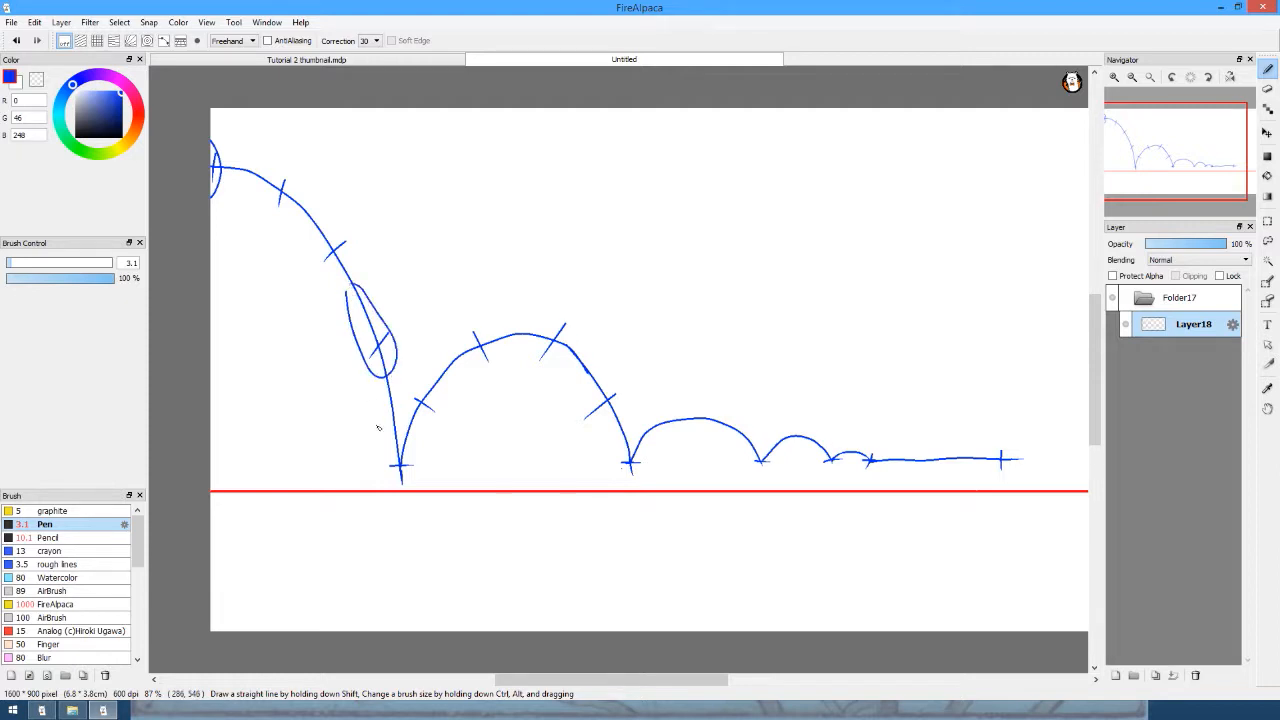
mouse_move(434, 459)
left_mouse_down()
mouse_move(383, 443)
mouse_move(350, 458)
mouse_move(352, 478)
mouse_move(449, 486)
mouse_move(432, 458)
mouse_move(412, 462)
left_mouse_up()
mouse_move(446, 396)
left_mouse_down()
mouse_move(434, 376)
mouse_move(414, 377)
mouse_move(395, 403)
mouse_move(410, 438)
mouse_move(452, 417)
mouse_move(447, 388)
left_mouse_up()
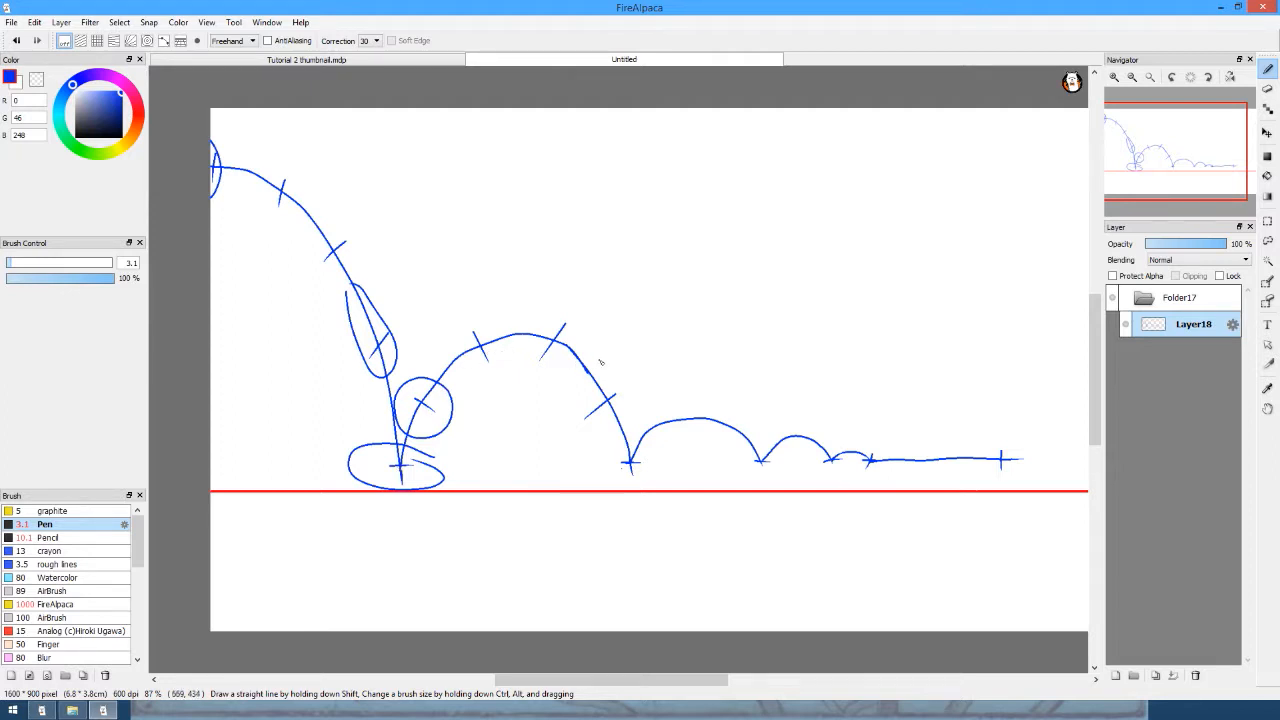
Outline a ball around the second arc's last tick, replacing the trial outline, and a slightly squashed ball at the second impact.
mouse_move(599, 361)
left_mouse_down()
mouse_move(575, 386)
mouse_move(595, 447)
mouse_move(569, 457)
left_mouse_up()
key("ctrl+z")
key("ctrl+z")
key("ctrl+z")
key("ctrl+z")
mouse_move(627, 408)
left_mouse_down()
mouse_move(592, 369)
mouse_move(570, 374)
mouse_move(566, 415)
mouse_move(596, 438)
mouse_move(626, 434)
mouse_move(638, 408)
mouse_move(617, 381)
left_mouse_up()
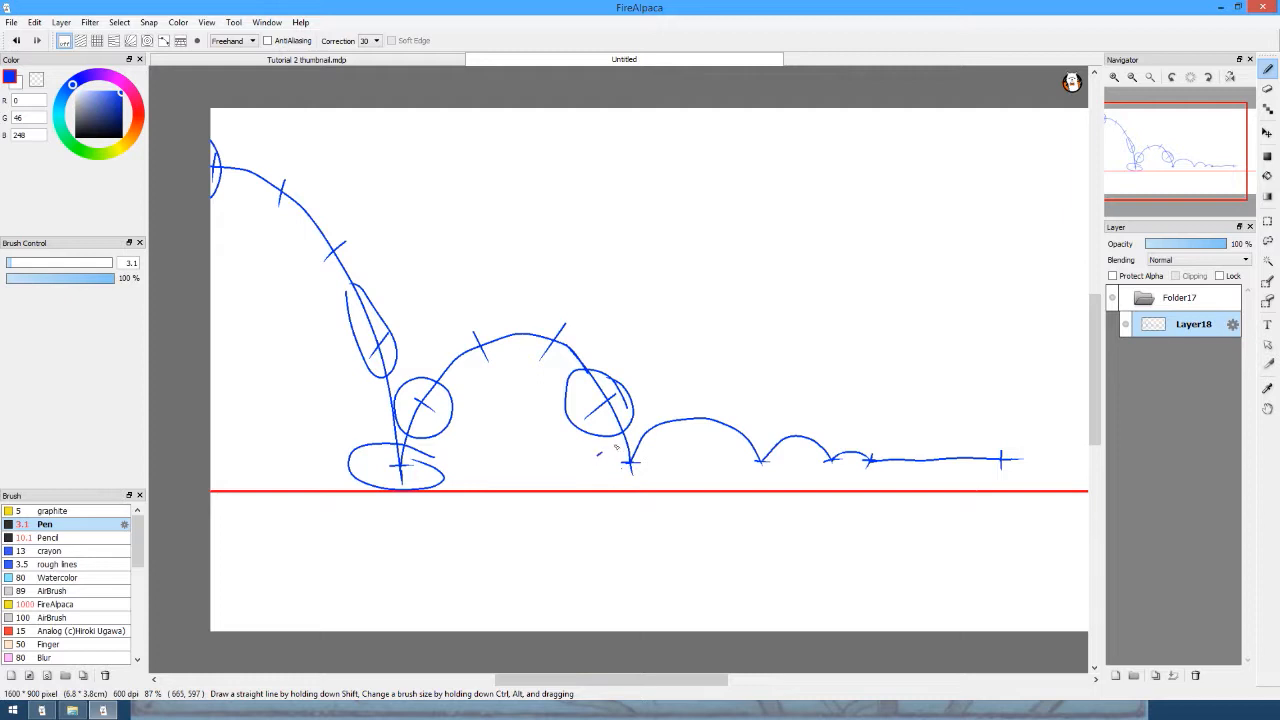
mouse_move(616, 448)
left_mouse_down()
mouse_move(634, 438)
mouse_move(672, 452)
mouse_move(664, 488)
mouse_move(606, 487)
mouse_move(607, 456)
left_mouse_up()
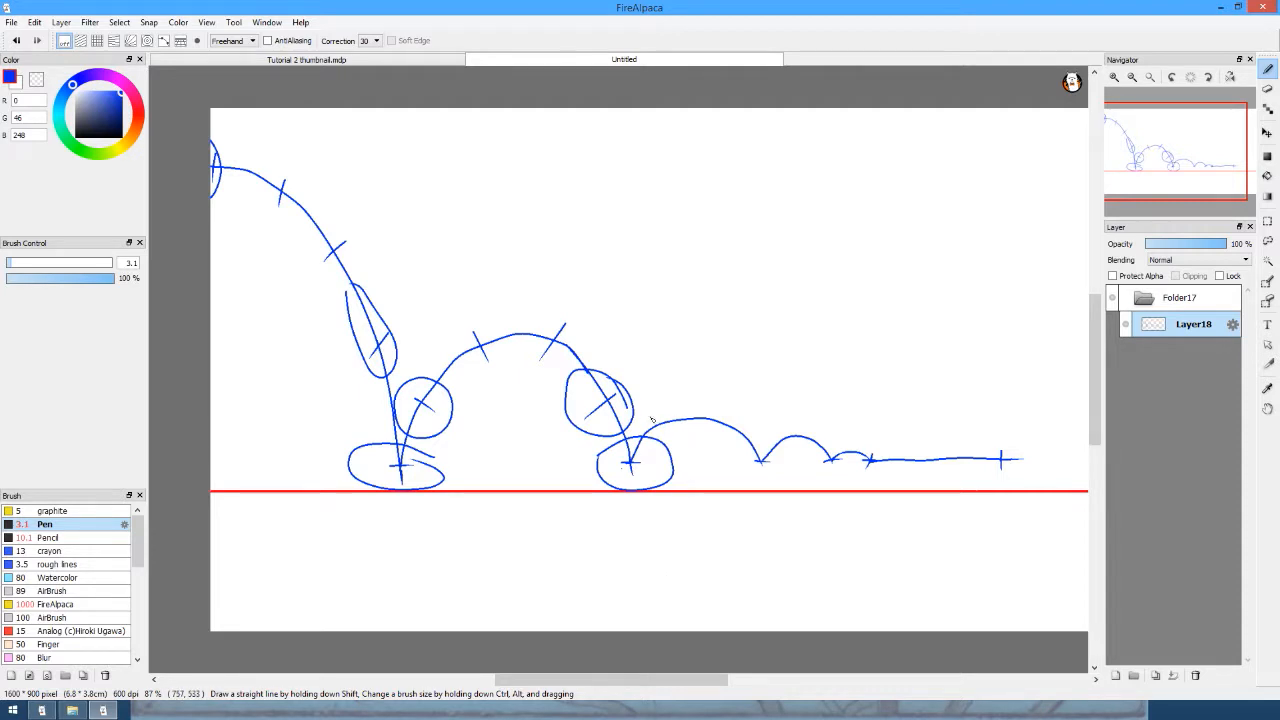
Mark three spacing ticks along the third bounce arc and fewer ticks on the smaller arcs after it.
left_click_drag(652, 414, 665, 424)
left_click_drag(696, 394, 697, 418)
left_click_drag(745, 410, 736, 421)
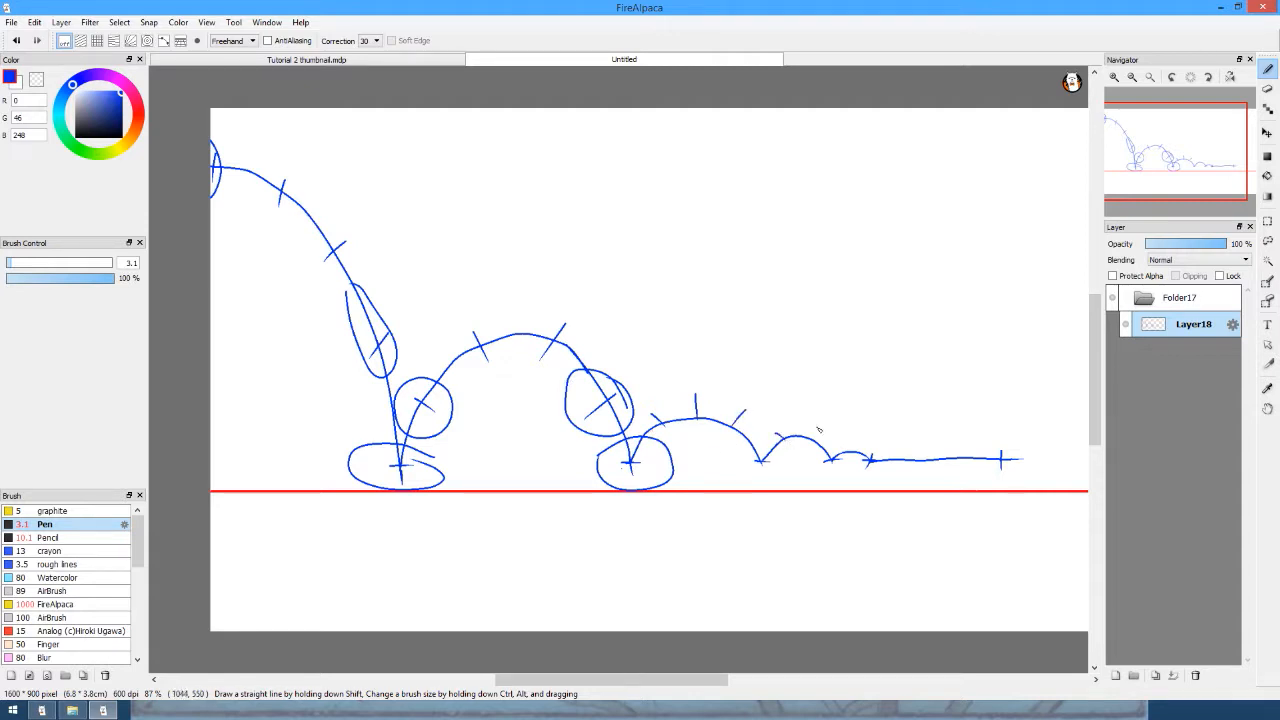
mouse_move(818, 430)
left_mouse_down()
mouse_move(808, 444)
mouse_move(849, 457)
left_mouse_up()
Try long vertical strokes across the start of the rolling line and undo them.
left_click_drag(871, 451, 879, 503)
left_click_drag(917, 432, 933, 523)
key("ctrl+z")
key("ctrl+z")
Sketch a small arc above the last bounce and mark increasingly close ticks along the rolling line, ending in a taller one.
left_click_drag(847, 430, 869, 433)
key("ctrl+z")
left_click_drag(894, 453, 896, 466)
left_click_drag(911, 453, 912, 467)
left_click_drag(926, 450, 926, 466)
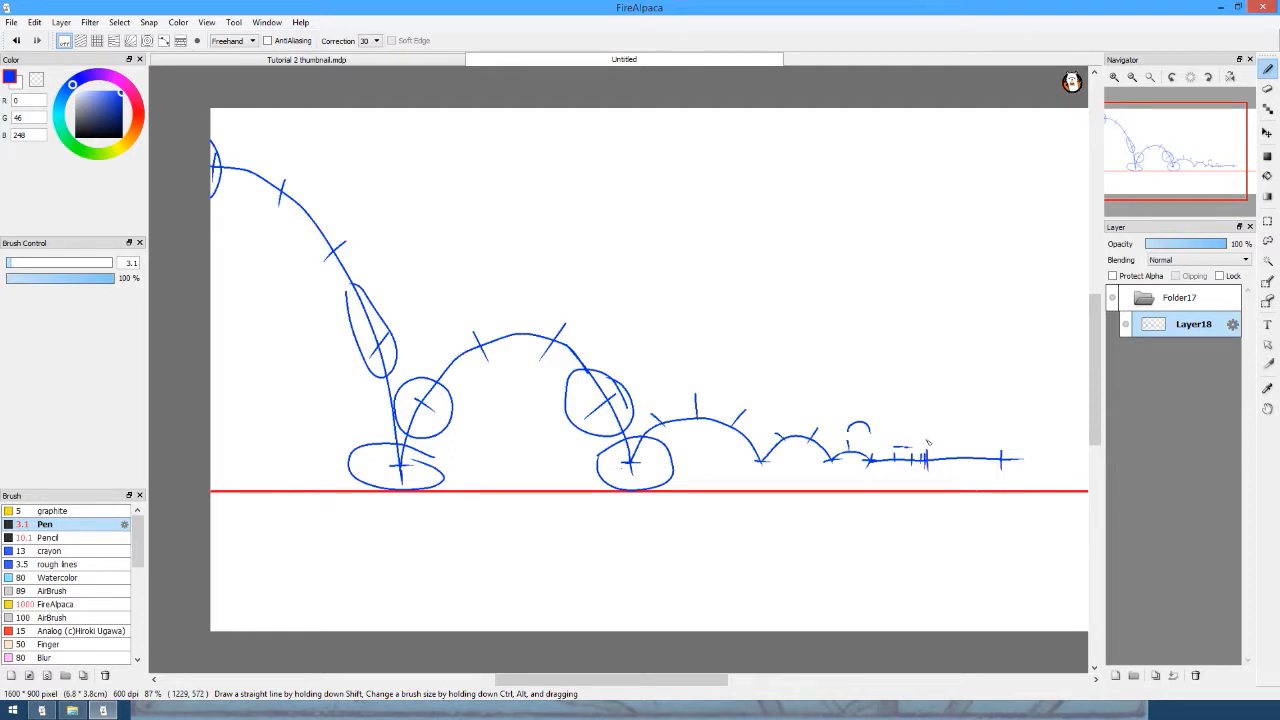
left_click_drag(929, 440, 929, 466)
left_click_drag(930, 430, 931, 465)
key("ctrl+z")
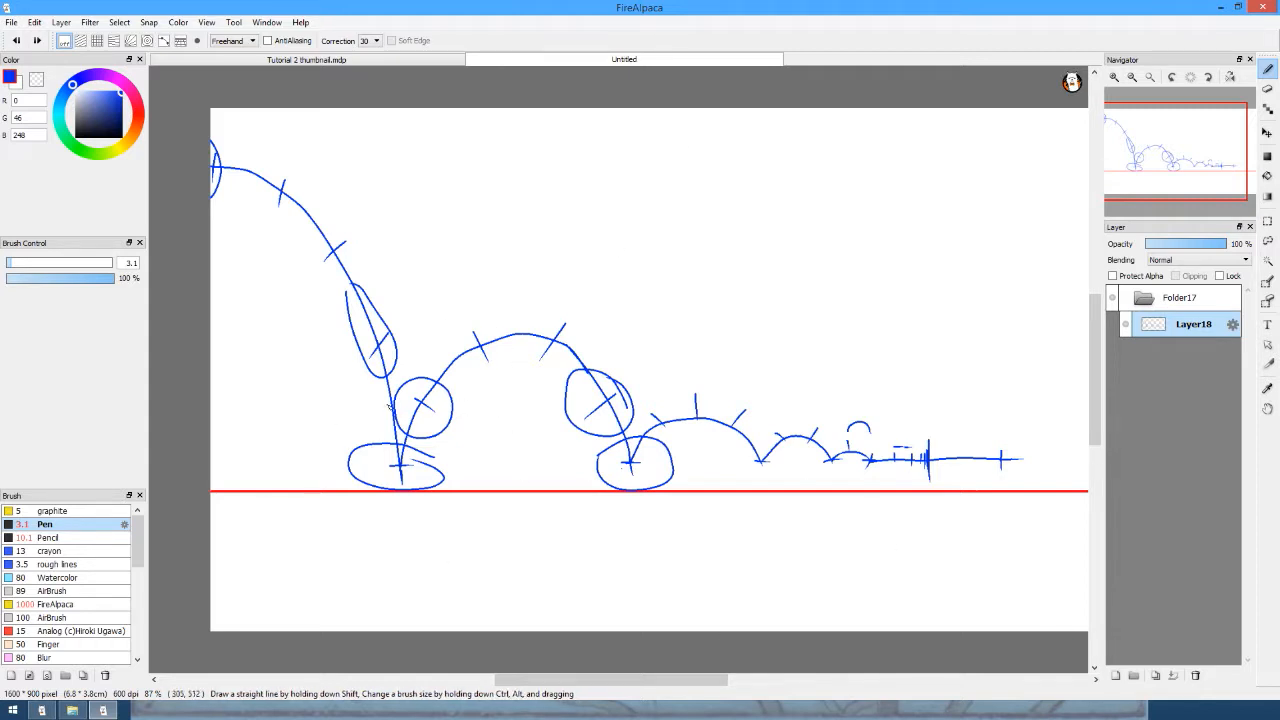
Add a new layer and draw a filled black circle from its center over the round ball outline after the first impact.
left_click(1115, 677)
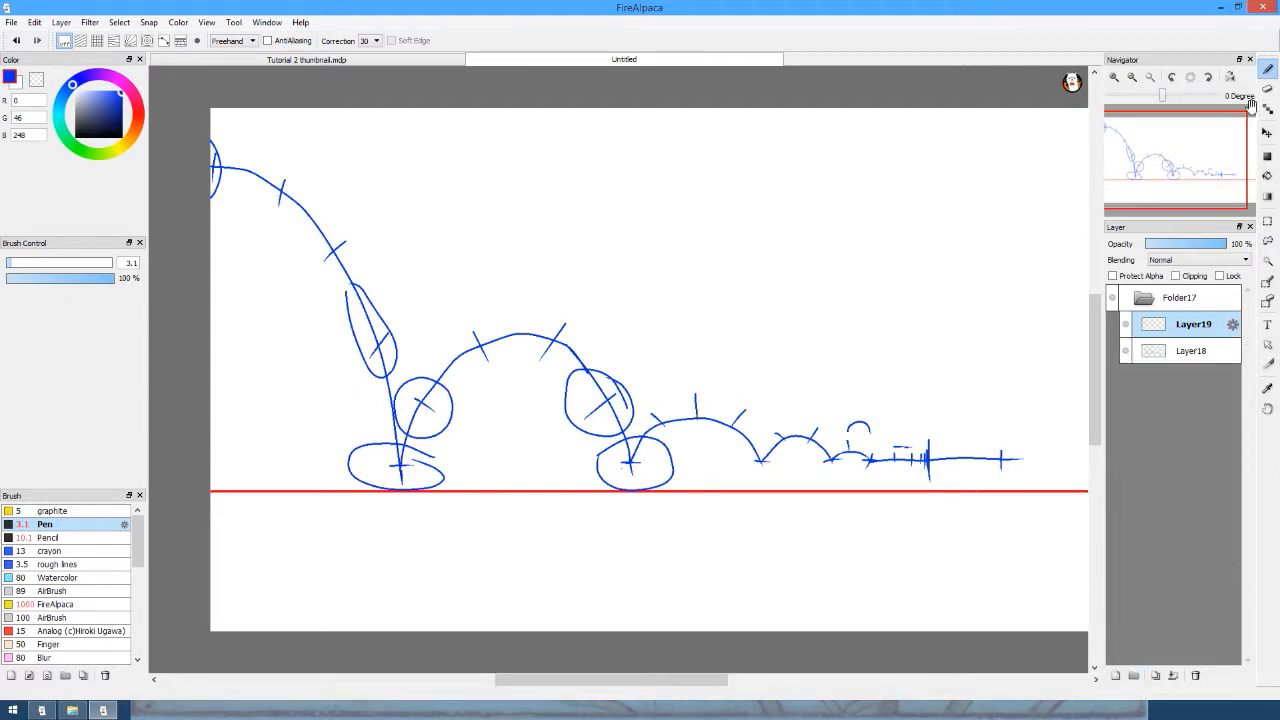
left_click(1266, 157)
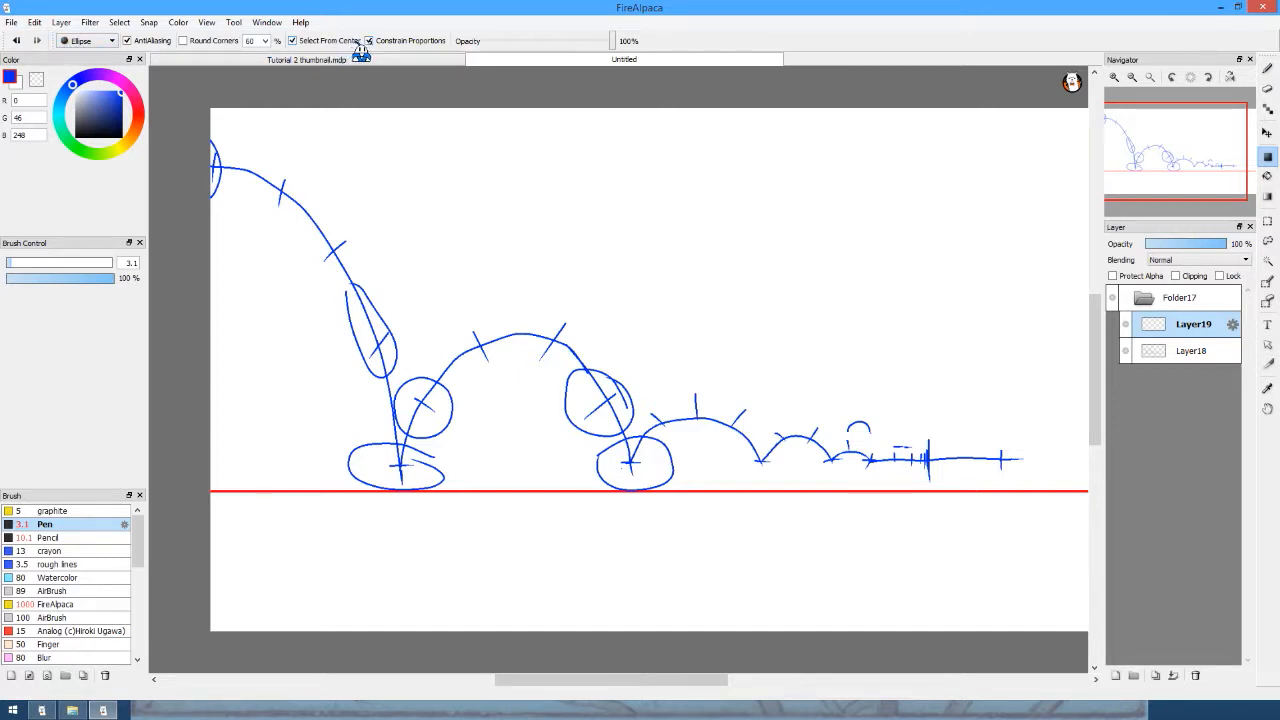
mouse_move(83, 127)
left_mouse_down()
mouse_move(51, 133)
mouse_move(70, 232)
left_mouse_up()
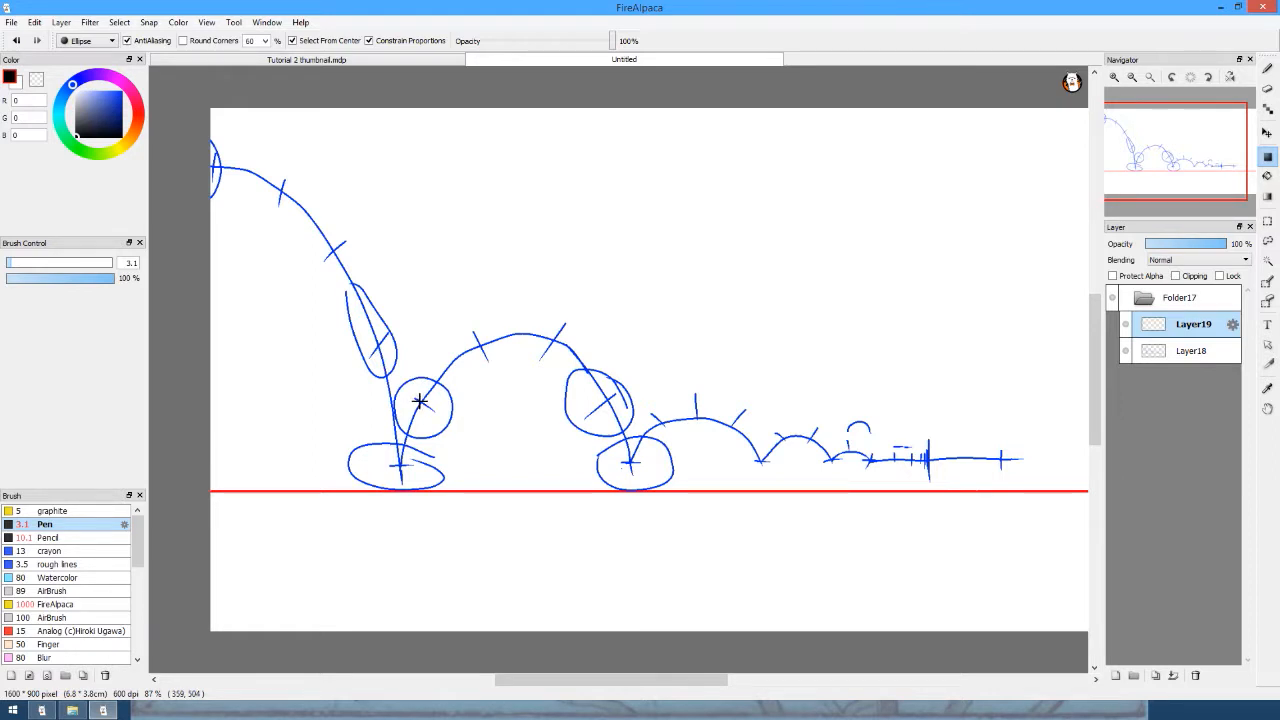
left_click_drag(420, 404, 450, 405)
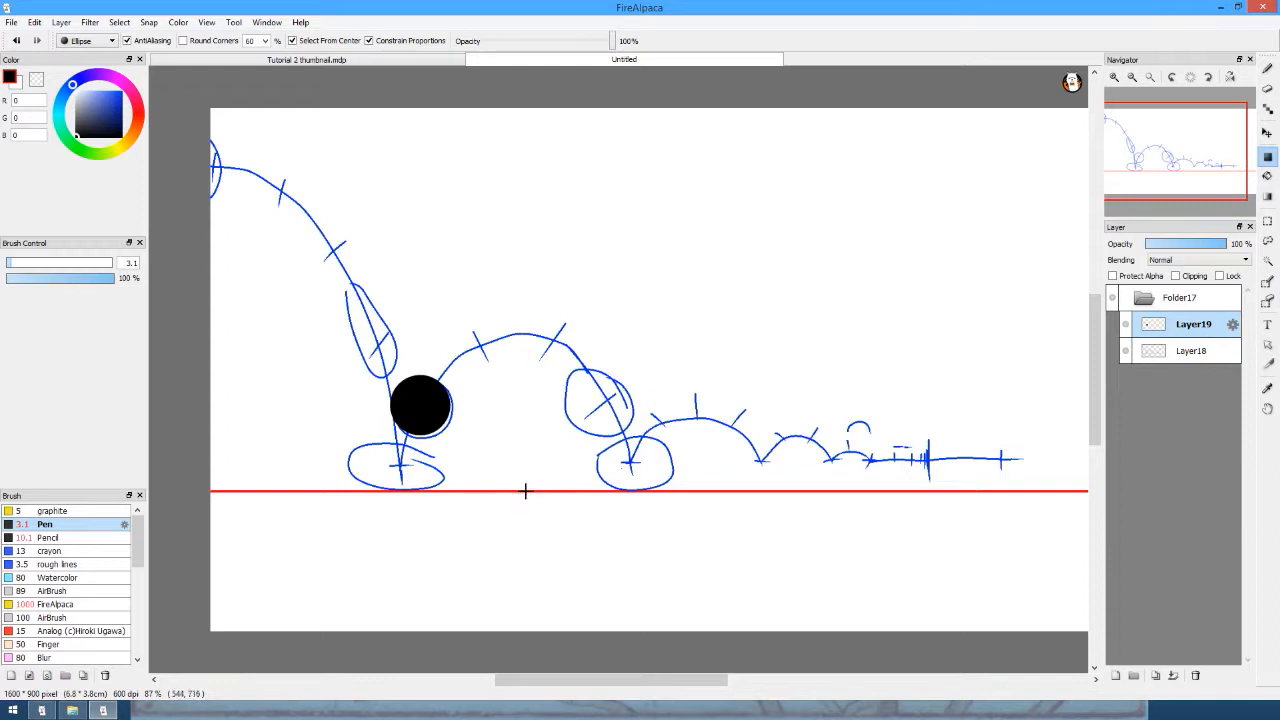
Try moving the black circle up beside the falling arc, and undo both the move and the circle.
key("v")
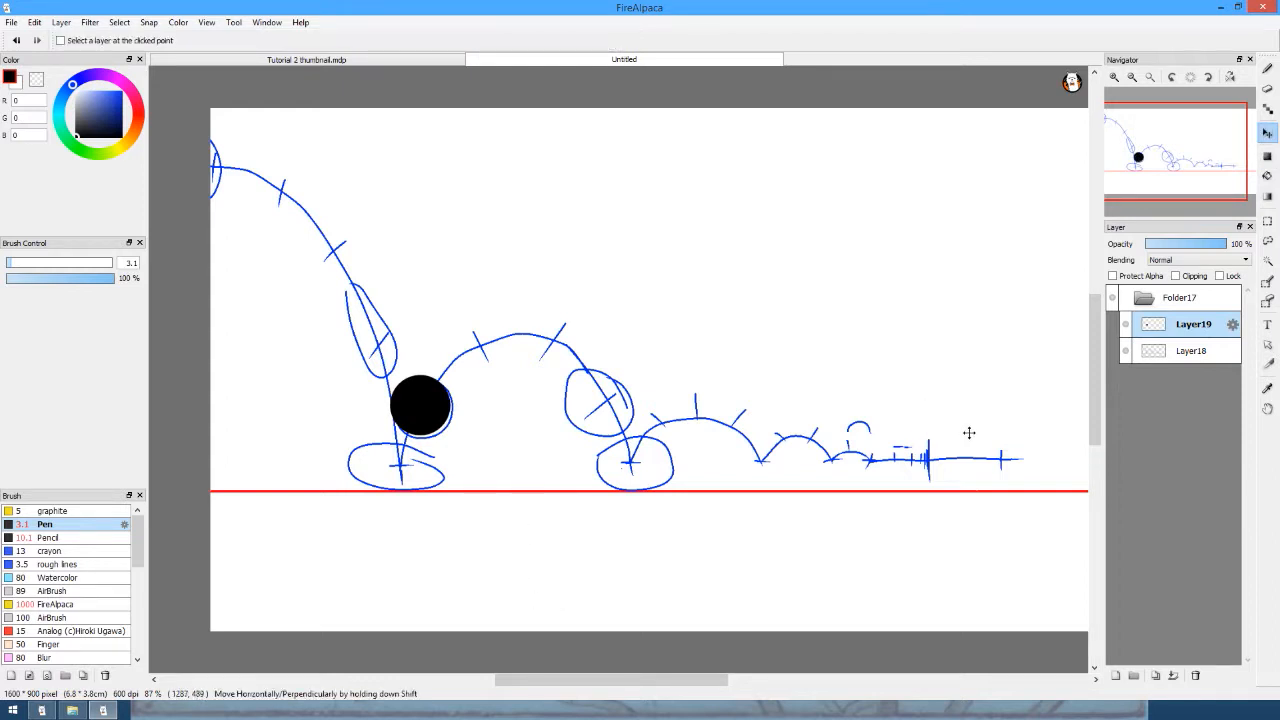
left_click_drag(439, 405, 397, 201)
key("ctrl+z")
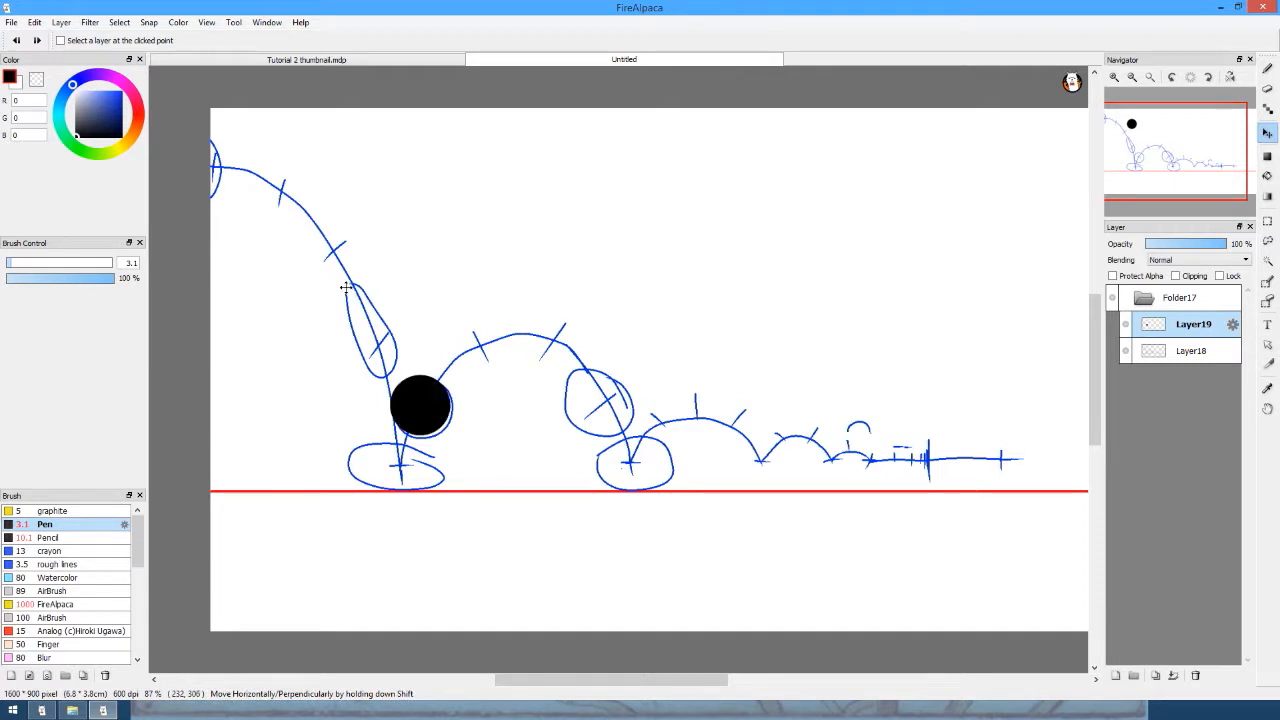
key("ctrl+z")
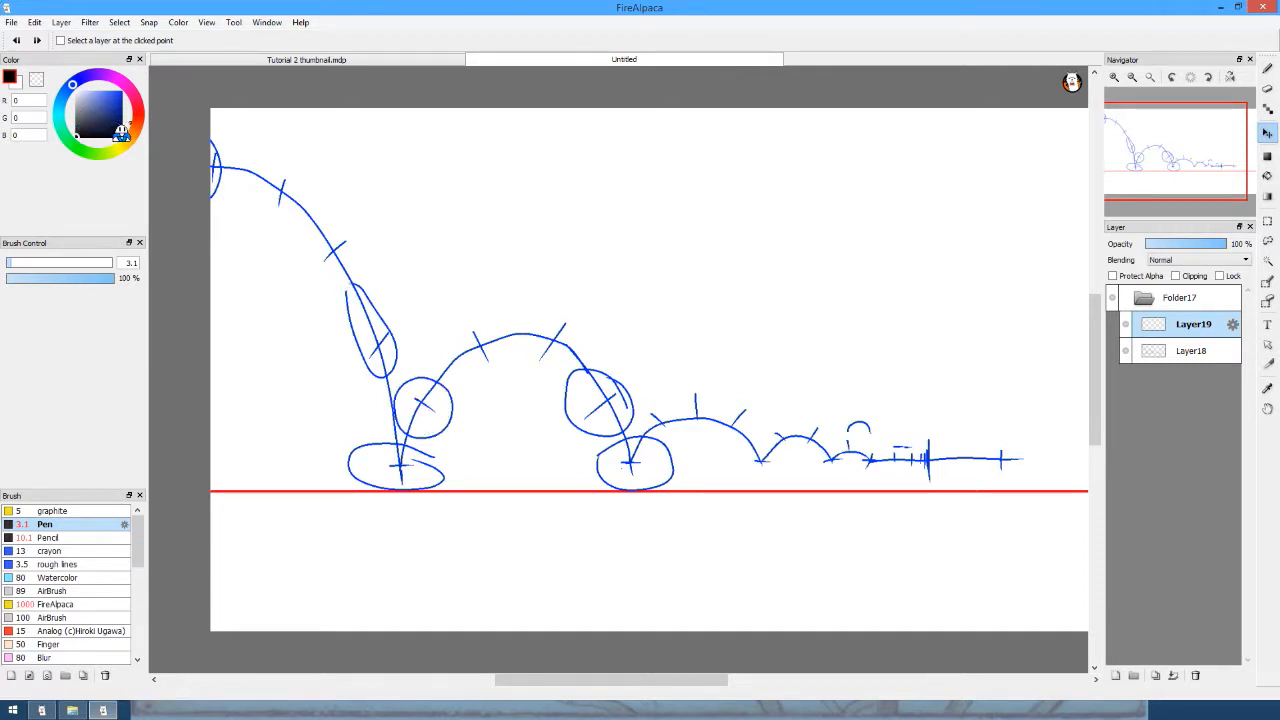
Stamp one FireAlpaca brush image at size 115 over the round ball outline after the first impact.
left_click(56, 605)
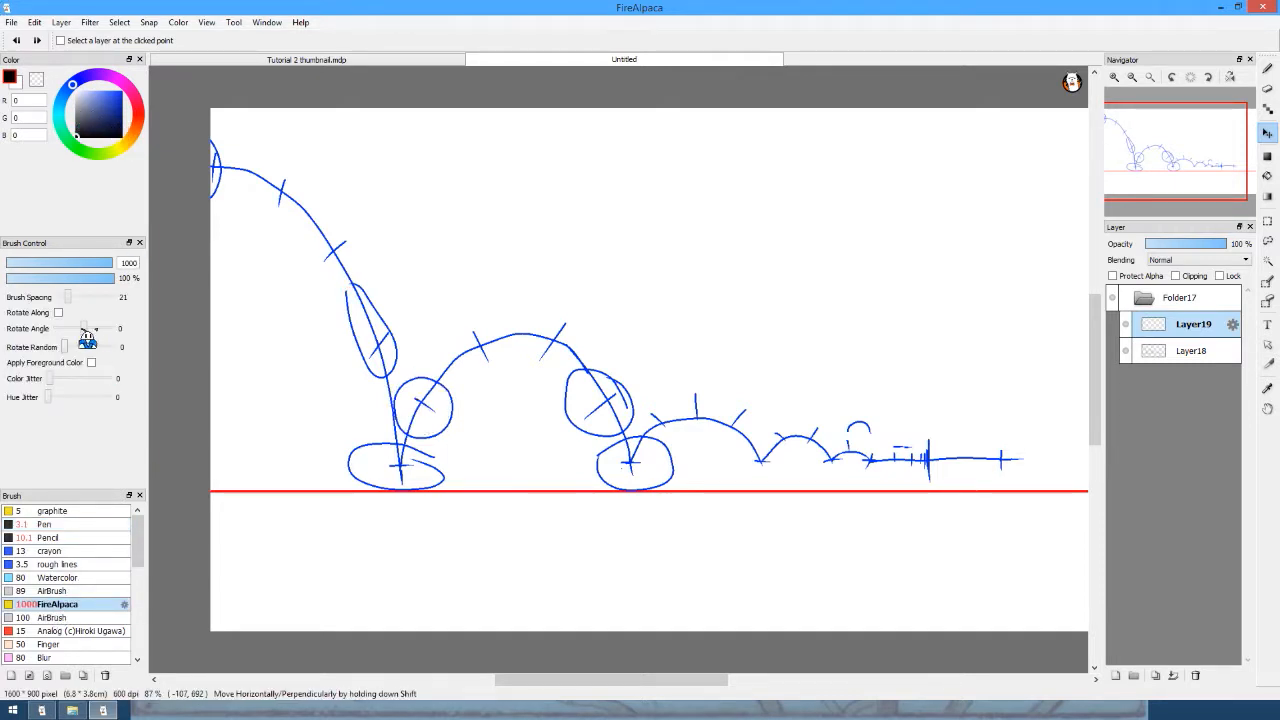
left_click_drag(91, 262, 107, 266)
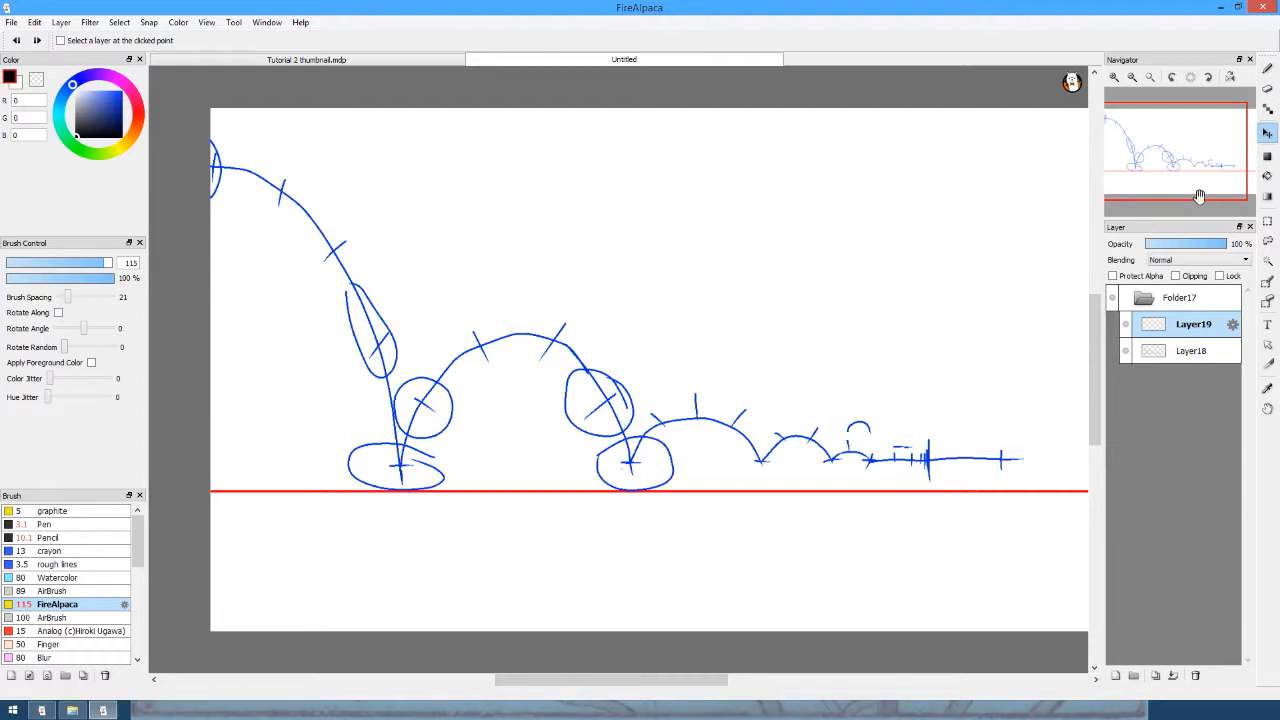
left_click(1267, 68)
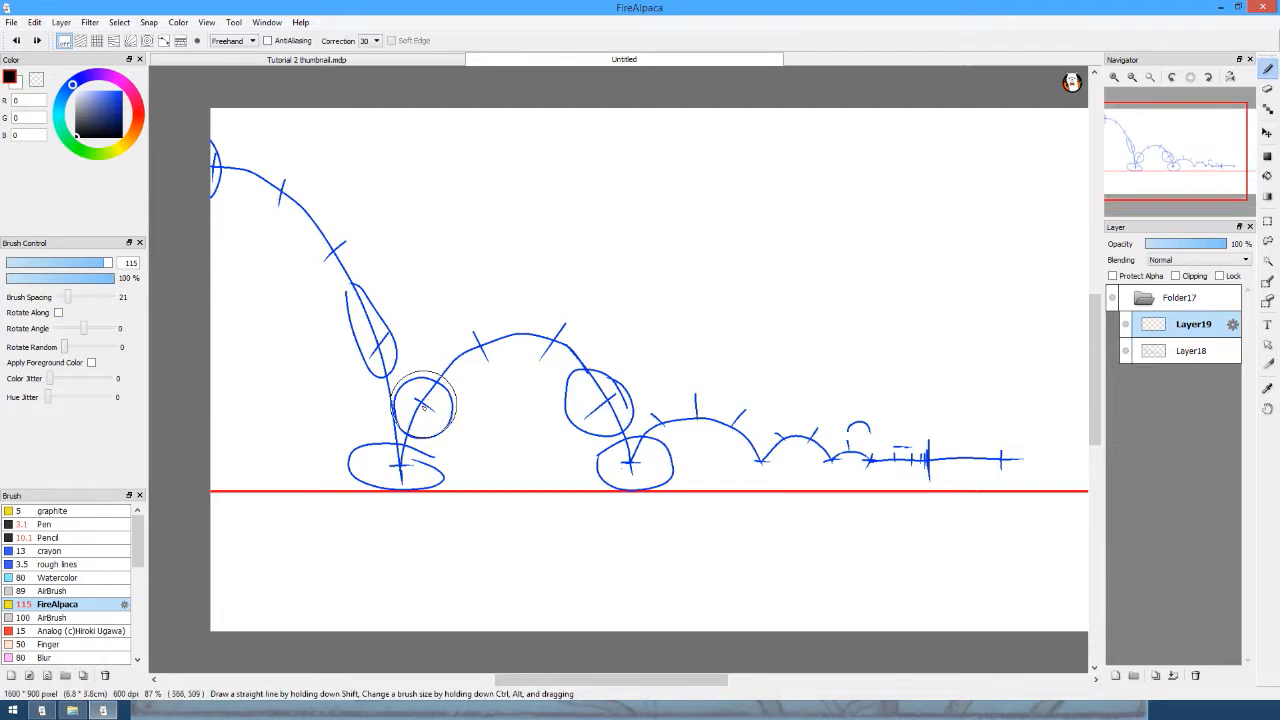
left_click(422, 405)
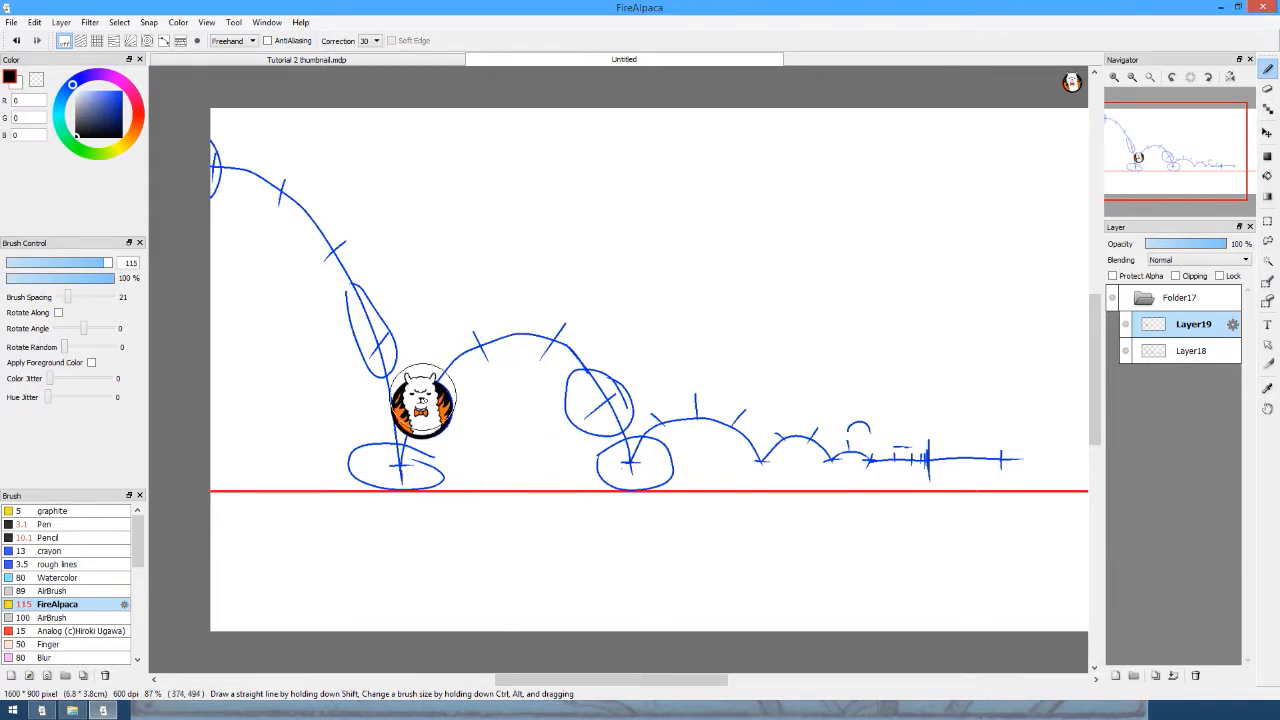
Rename the layer folder as first.
key("v")
left_click(1170, 299)
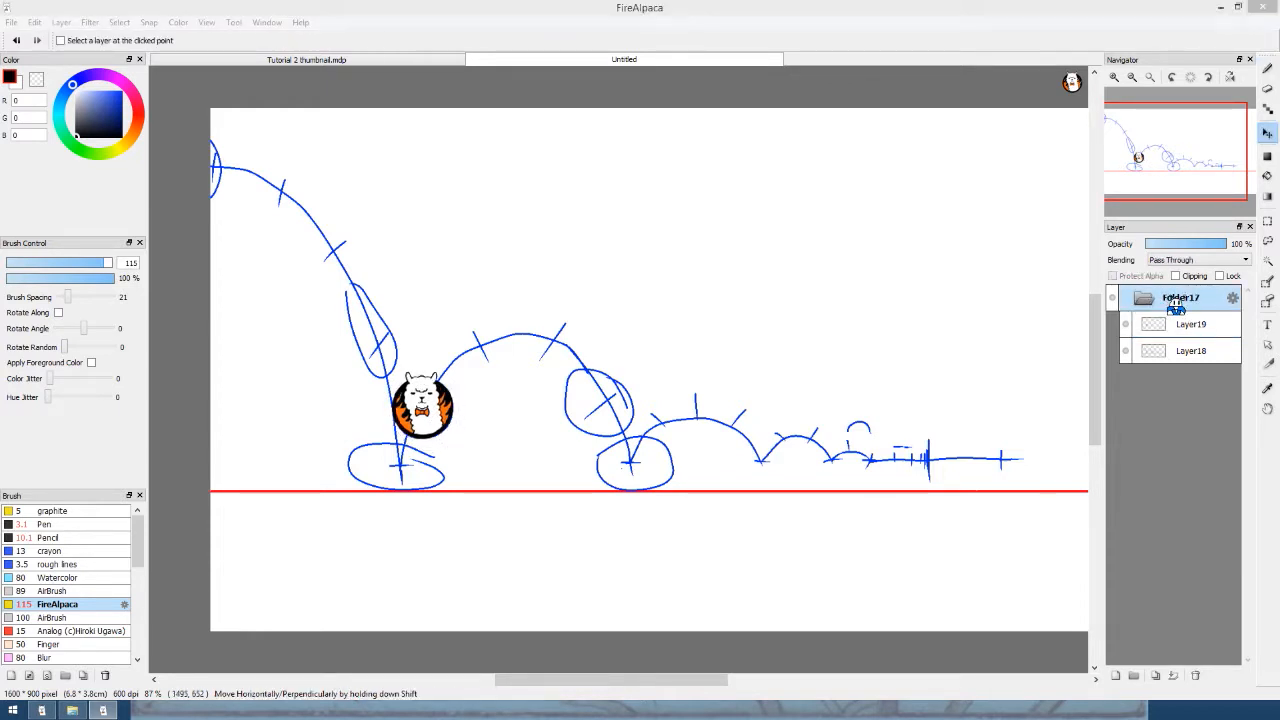
key("Return")
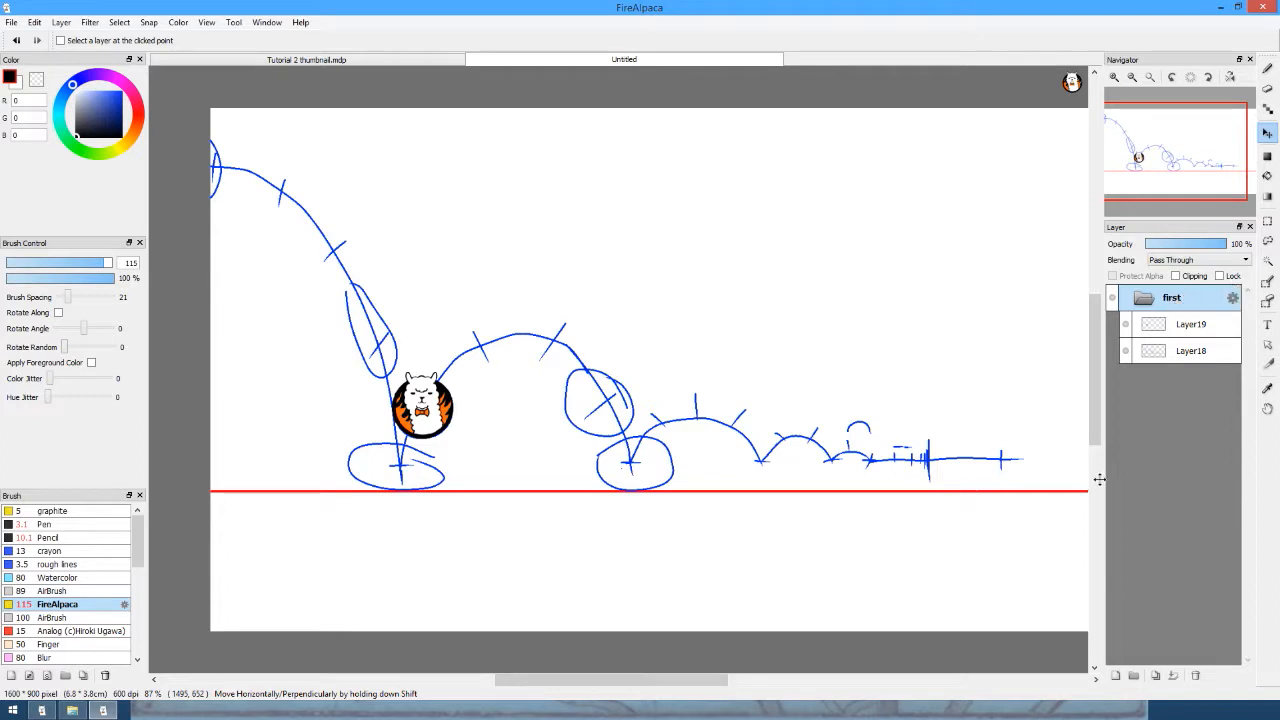
Duplicate the first folder and rename the upper copy as last.
left_click(1154, 675)
double_click(1180, 301)
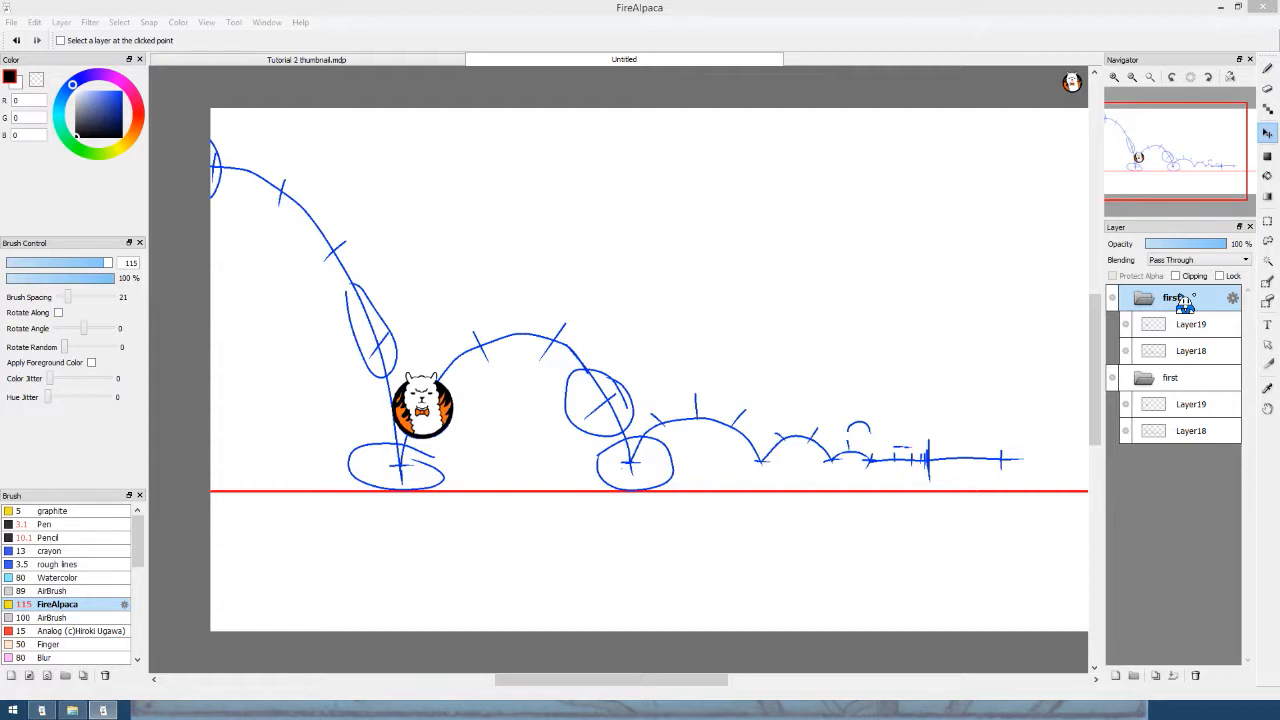
key("Return")
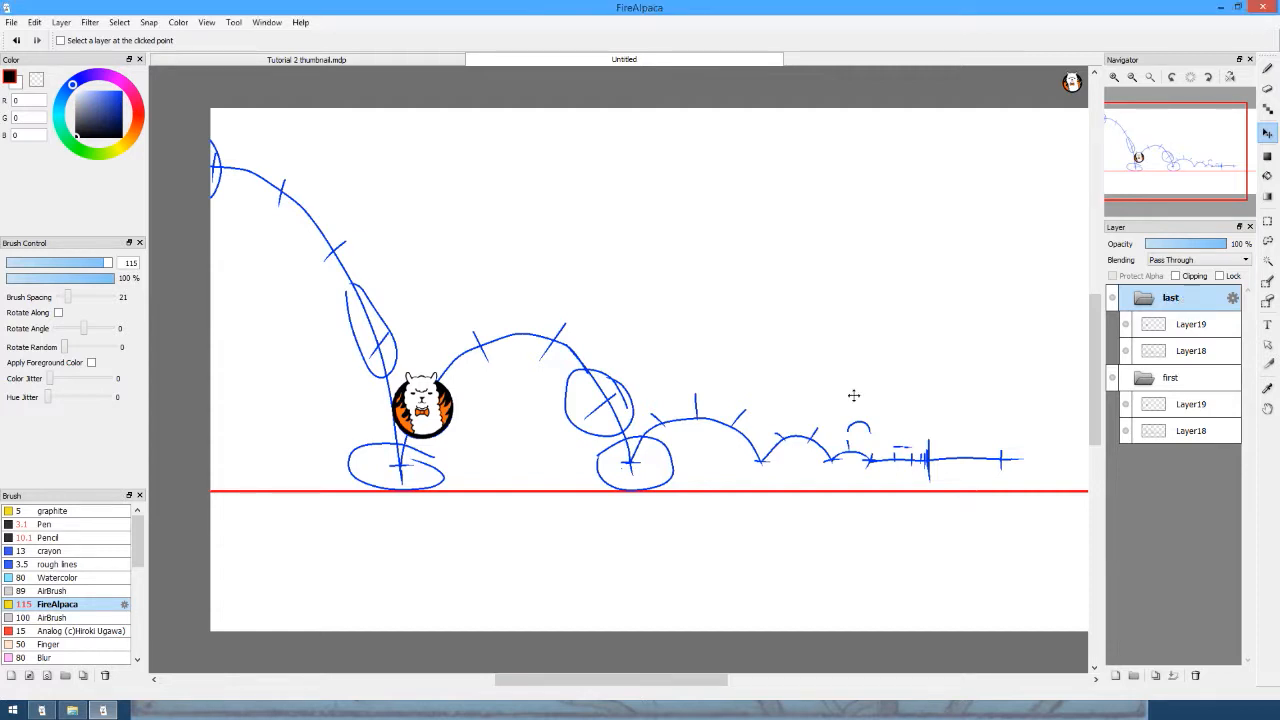
double_click(1172, 326)
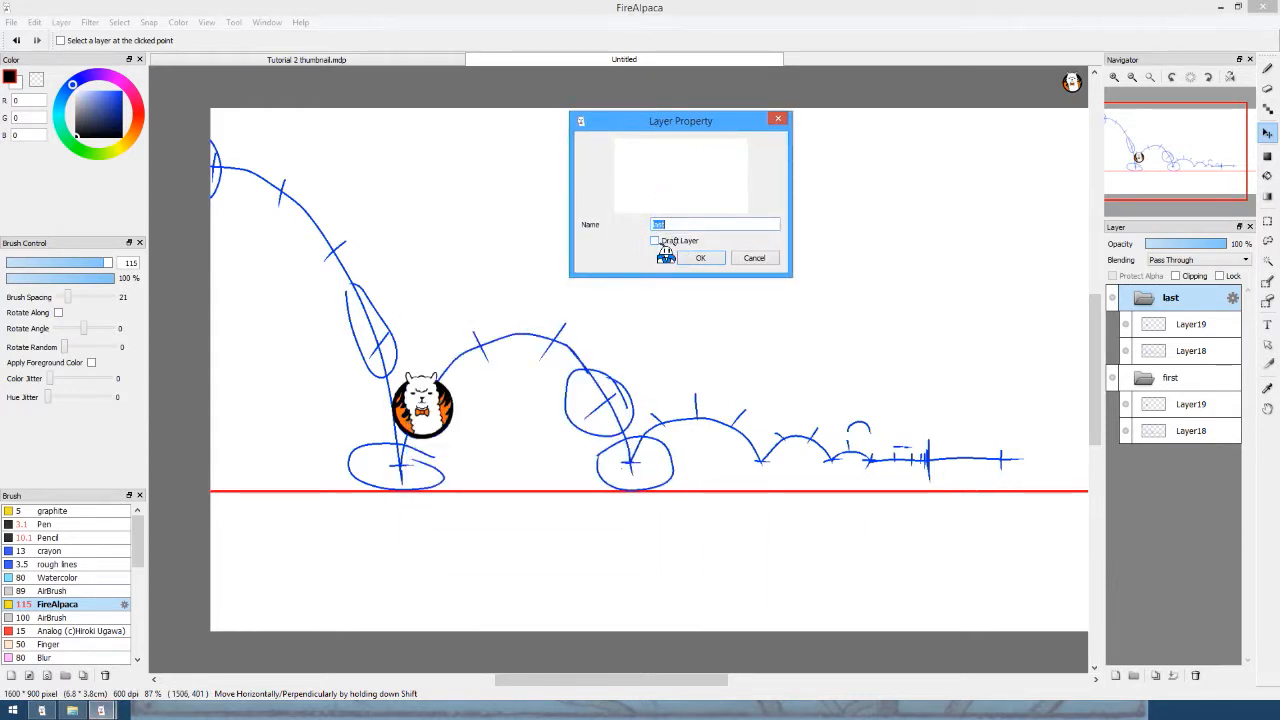
key("Return")
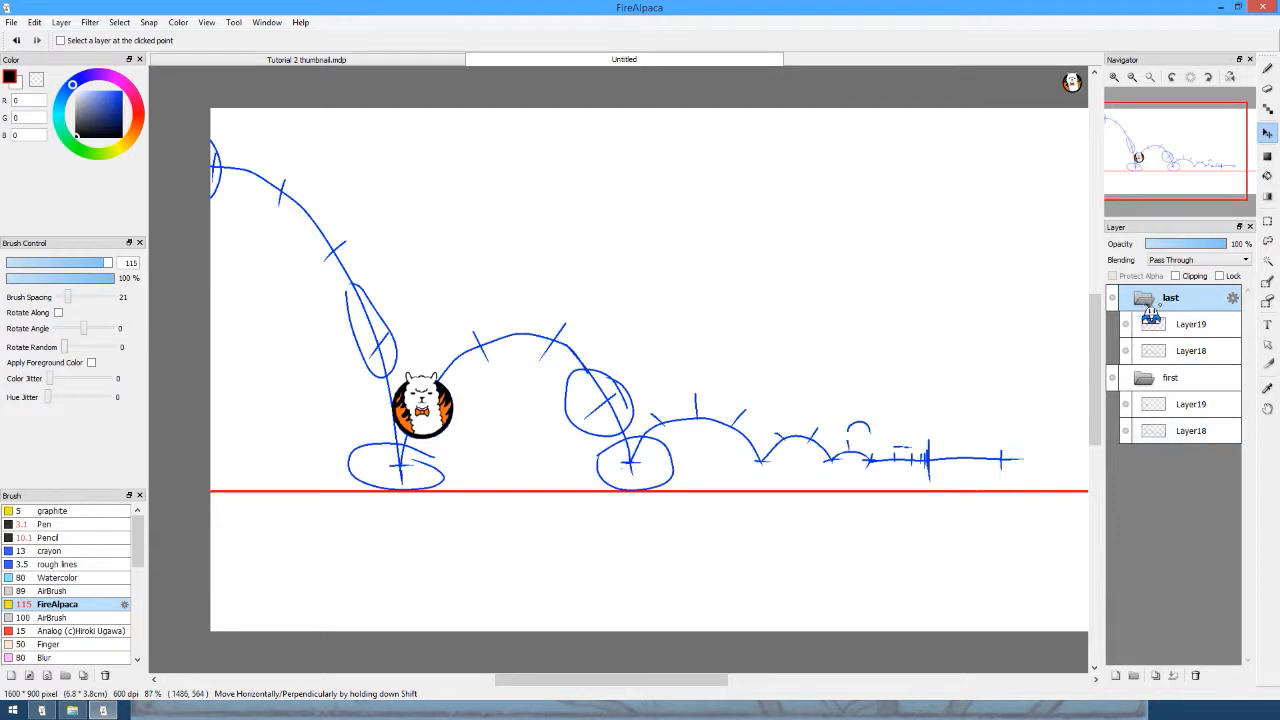
Try moving the ball with the whole first folder selected and with only its stamp layer selected, undoing each move.
left_click(1143, 378)
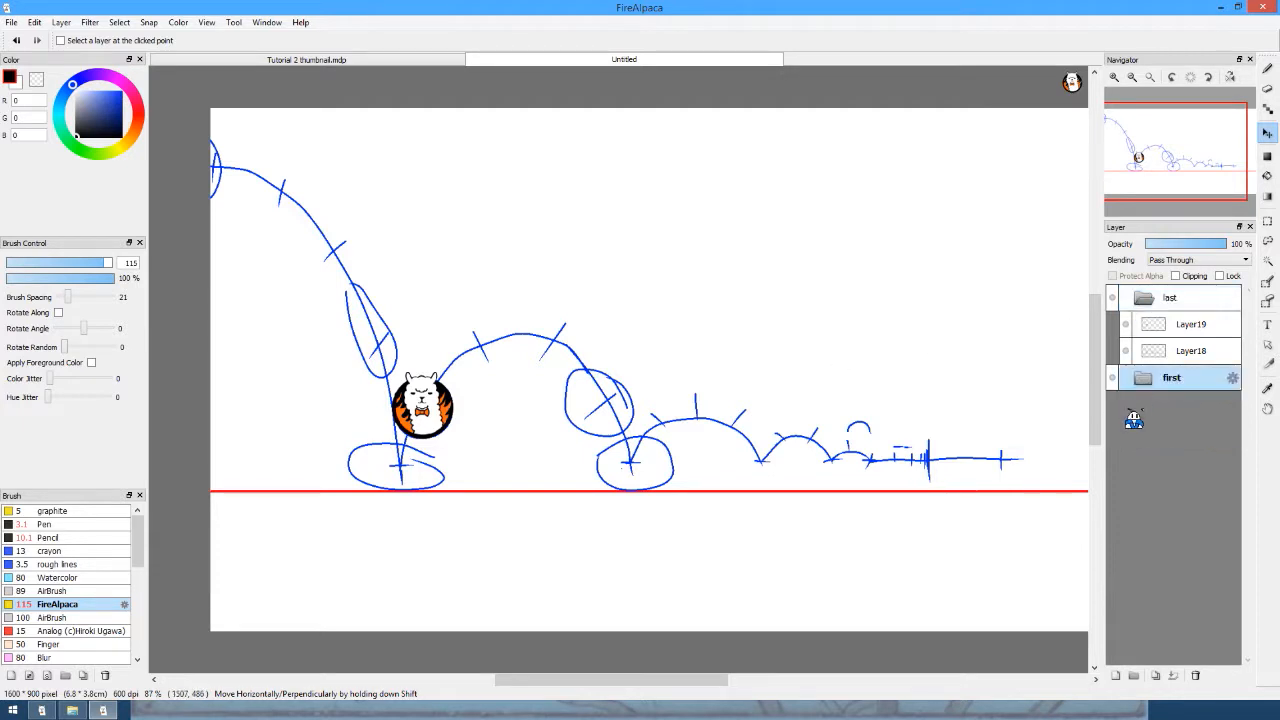
mouse_move(422, 401)
left_mouse_down()
mouse_move(441, 324)
mouse_move(439, 367)
left_mouse_up()
key("ctrl+z")
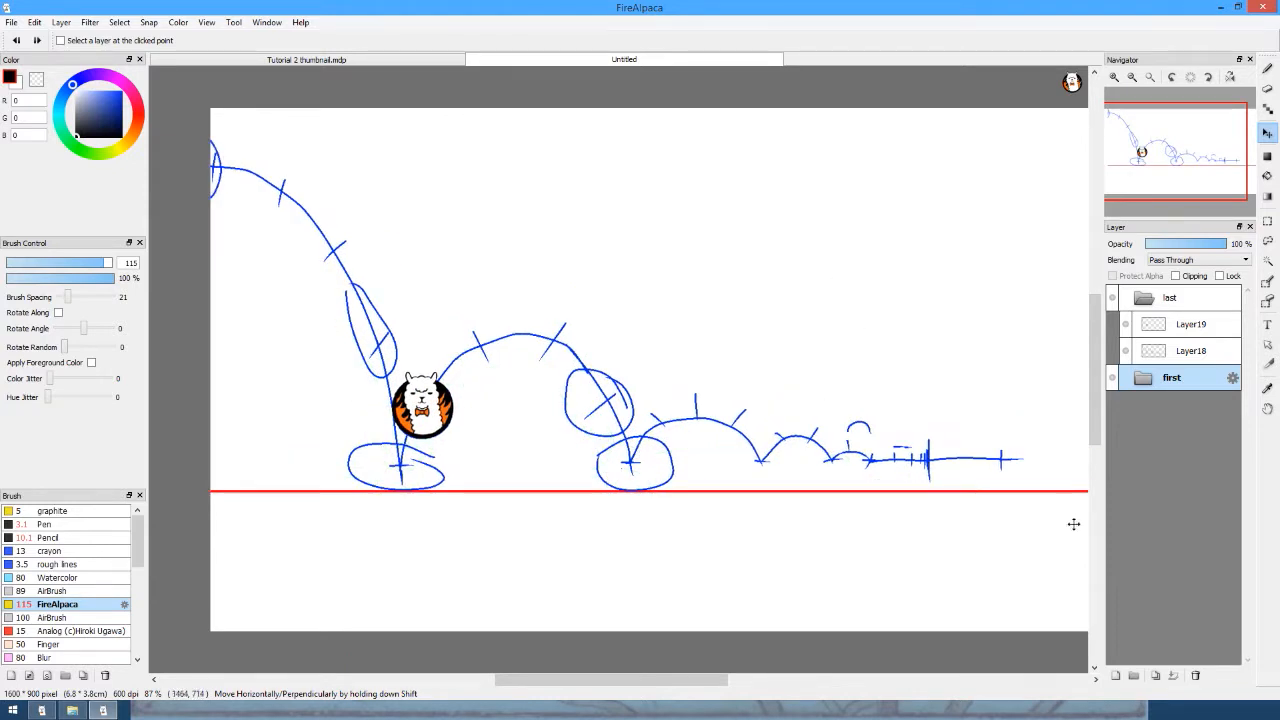
left_click(1128, 378)
left_click(1172, 408)
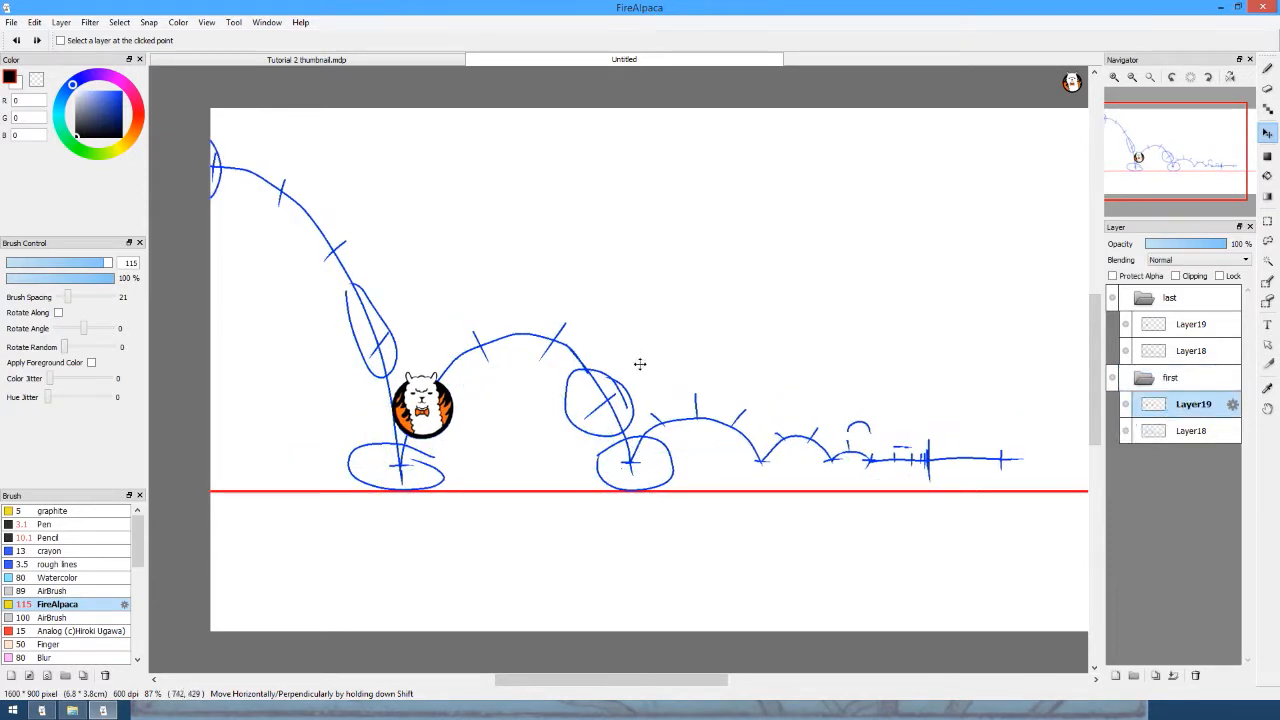
mouse_move(431, 388)
left_mouse_down()
mouse_move(441, 294)
mouse_move(495, 301)
mouse_move(431, 389)
left_mouse_up()
left_click(1180, 380)
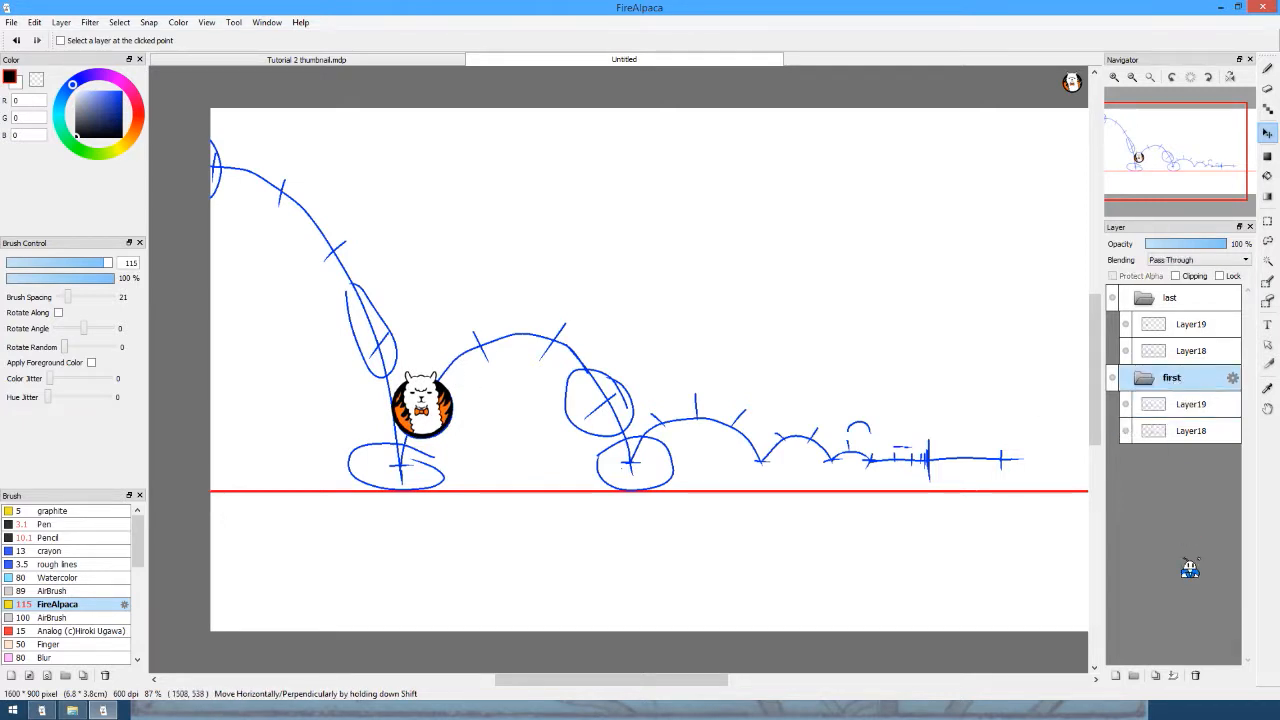
left_click_drag(422, 408, 418, 424)
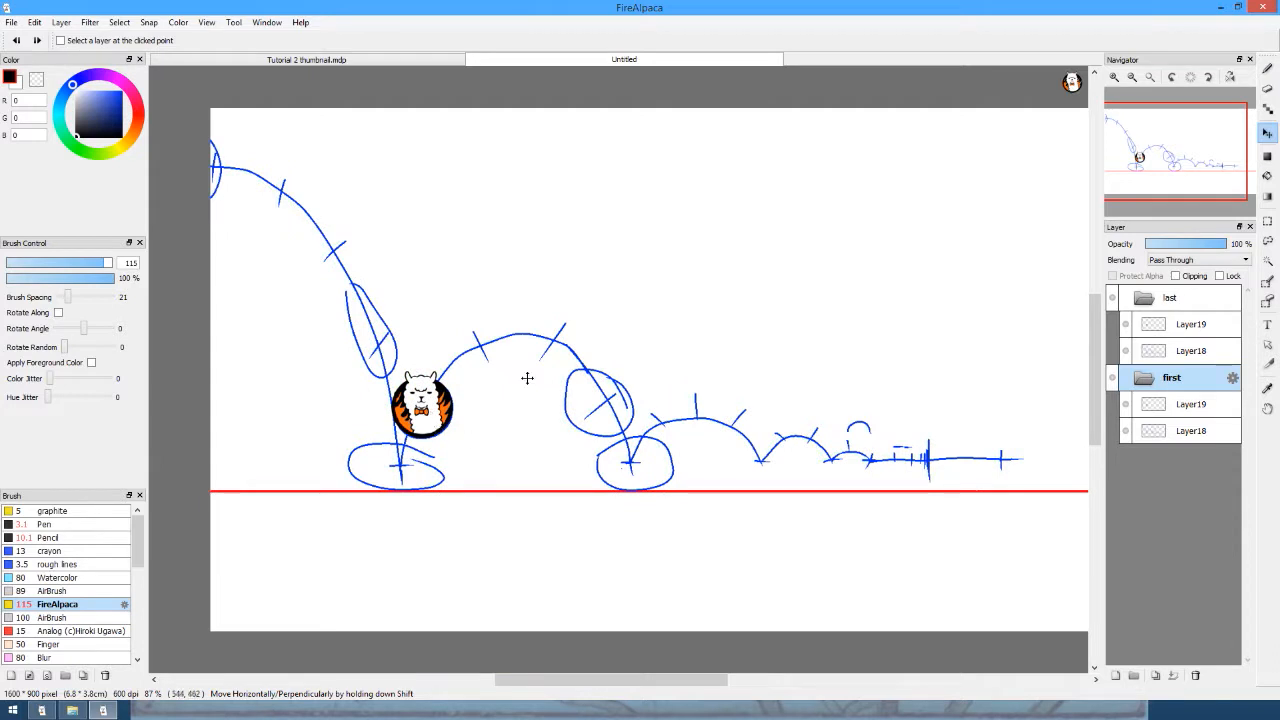
Duplicate the first folder, rename the upper copy as spare, and place it above the last folder.
left_click(1152, 676)
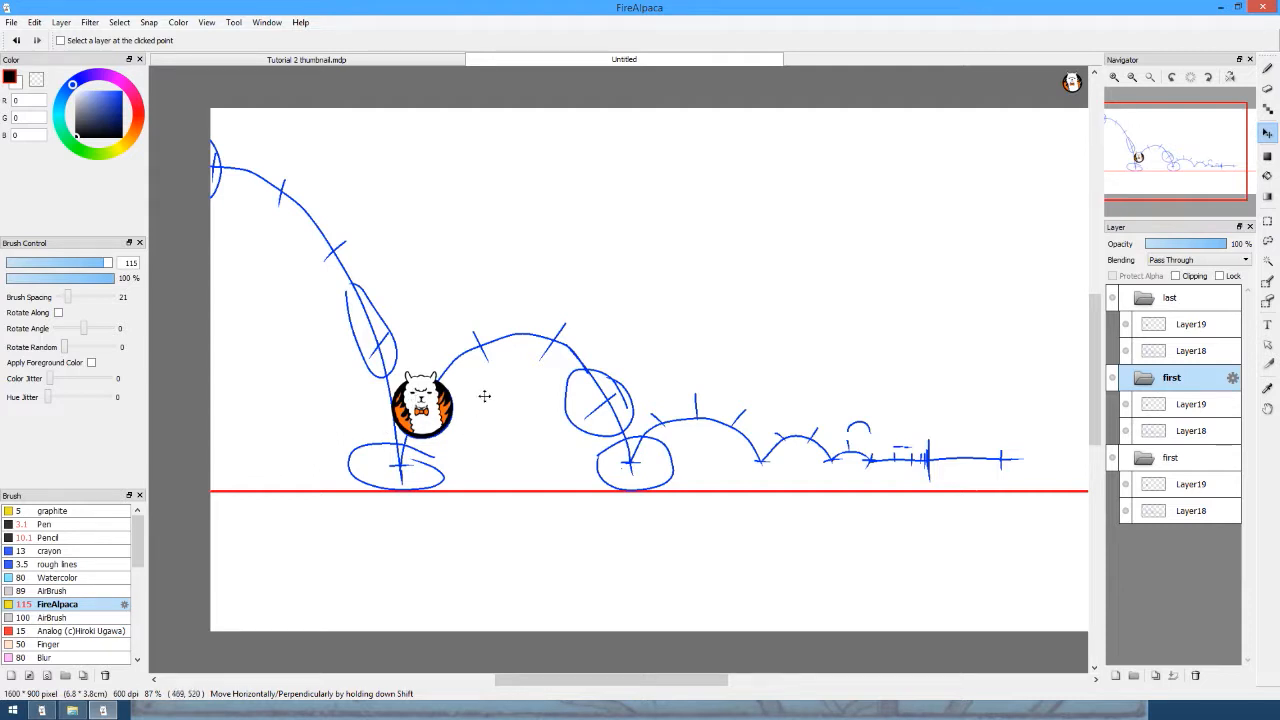
double_click(1168, 382)
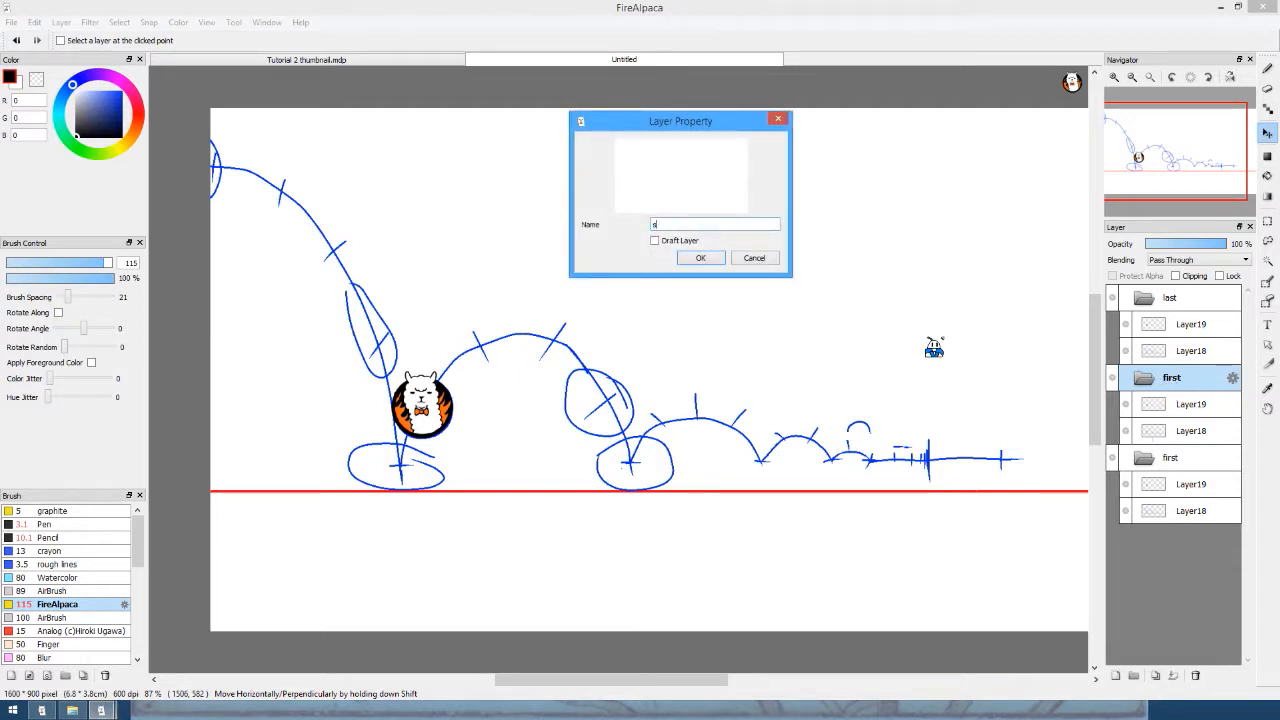
type("spare")
key("Return")
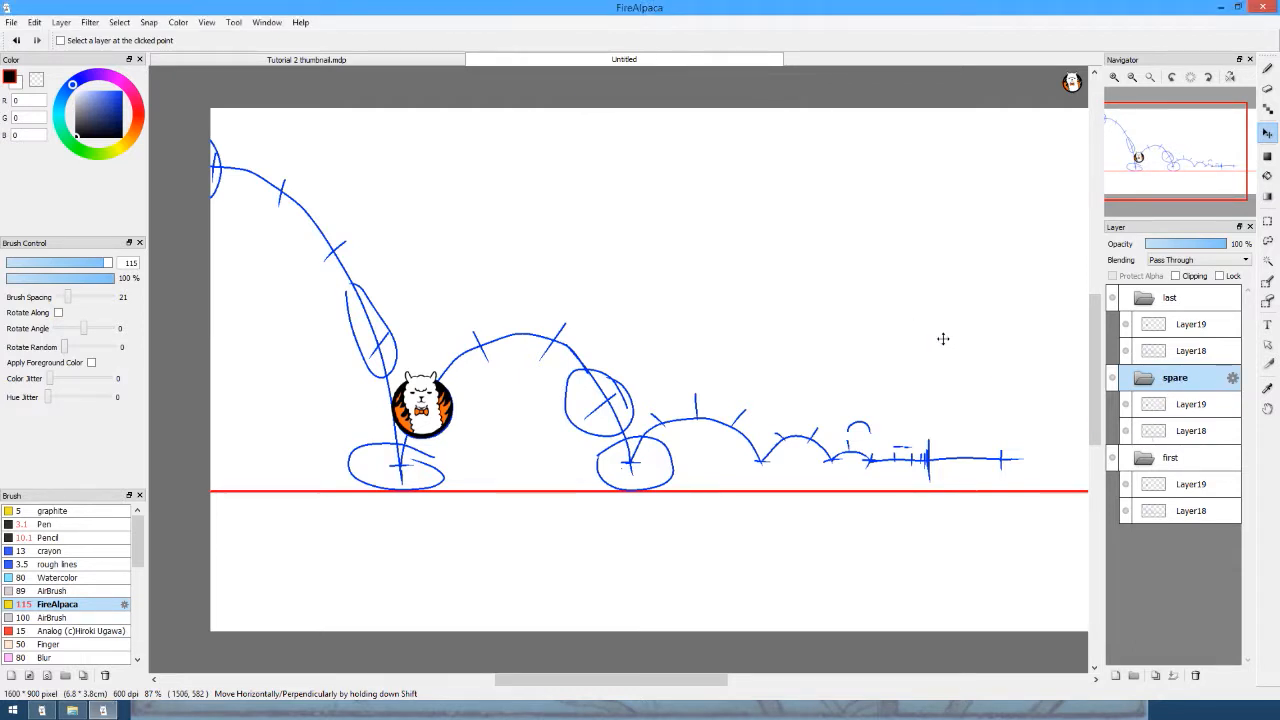
left_click_drag(1175, 377, 1123, 303)
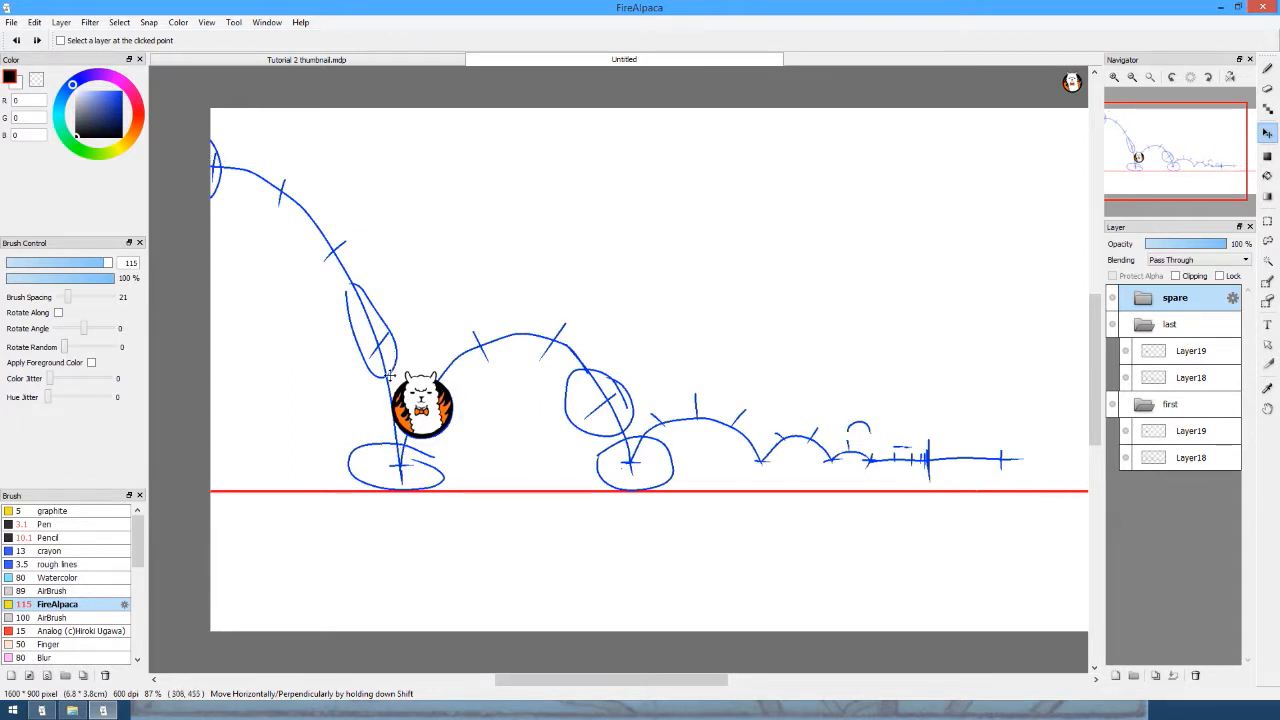
Try shifting the entire contents of the first folder slightly, and undo the shift.
left_click(1162, 410)
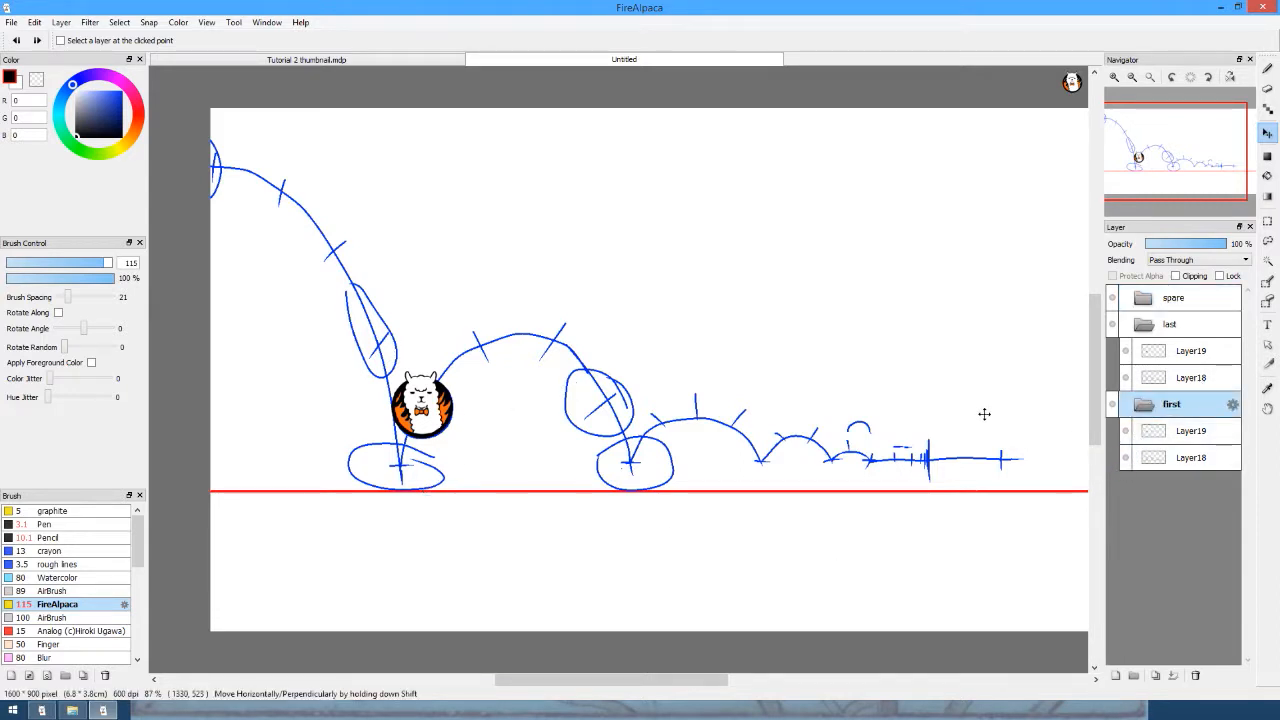
mouse_move(434, 414)
left_mouse_down()
mouse_move(426, 372)
mouse_move(422, 406)
left_mouse_up()
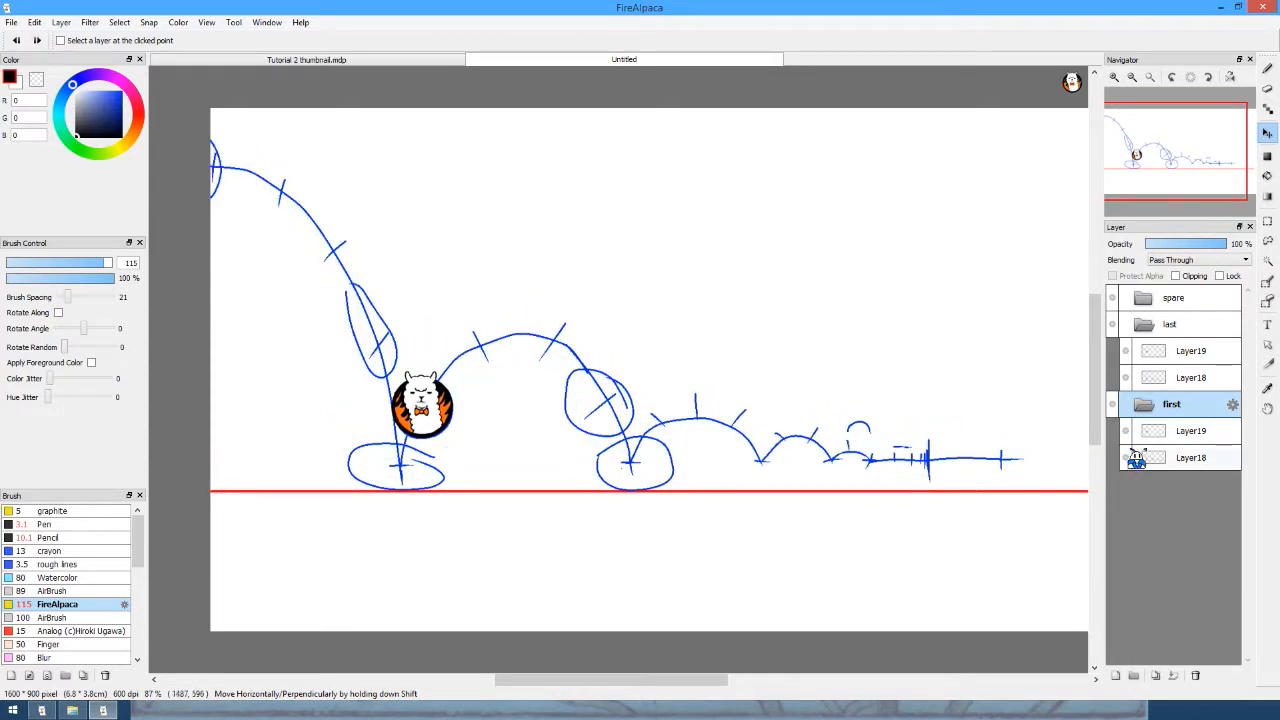
Rename the stamped ball layer as alpaca inside the first, last and spare folders.
double_click(1191, 434)
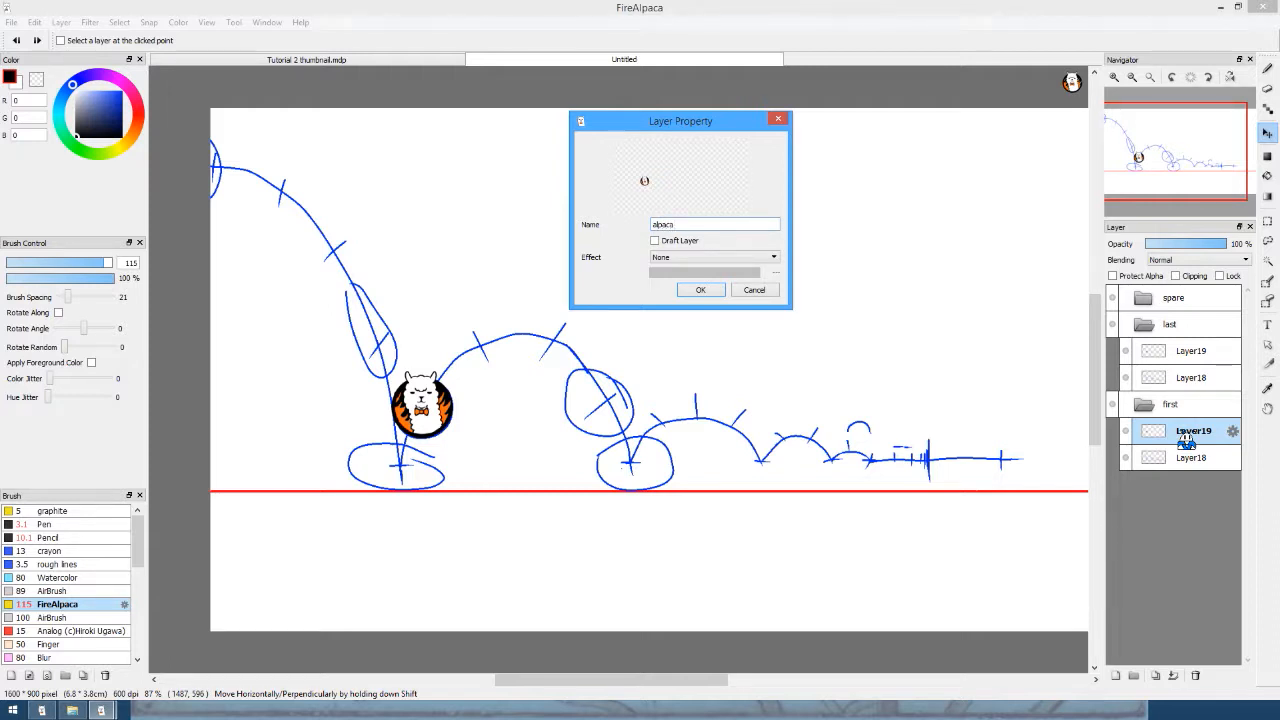
key("Return")
double_click(1190, 351)
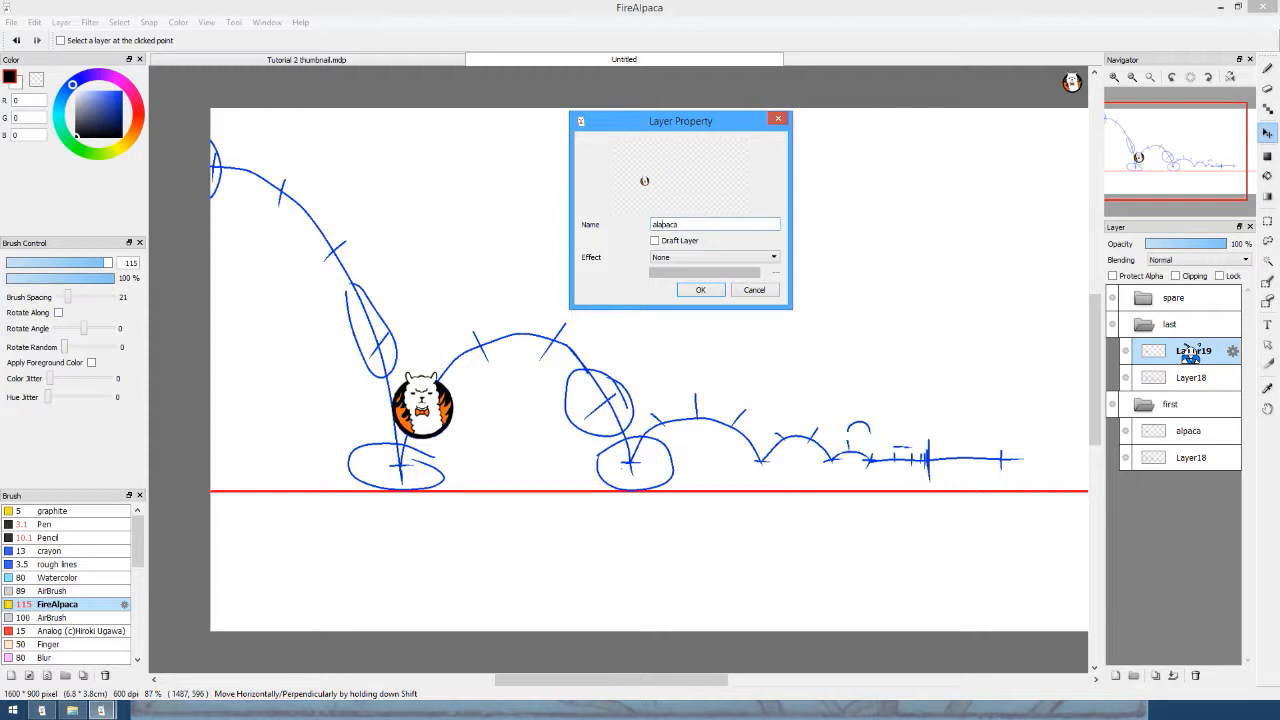
key("Return")
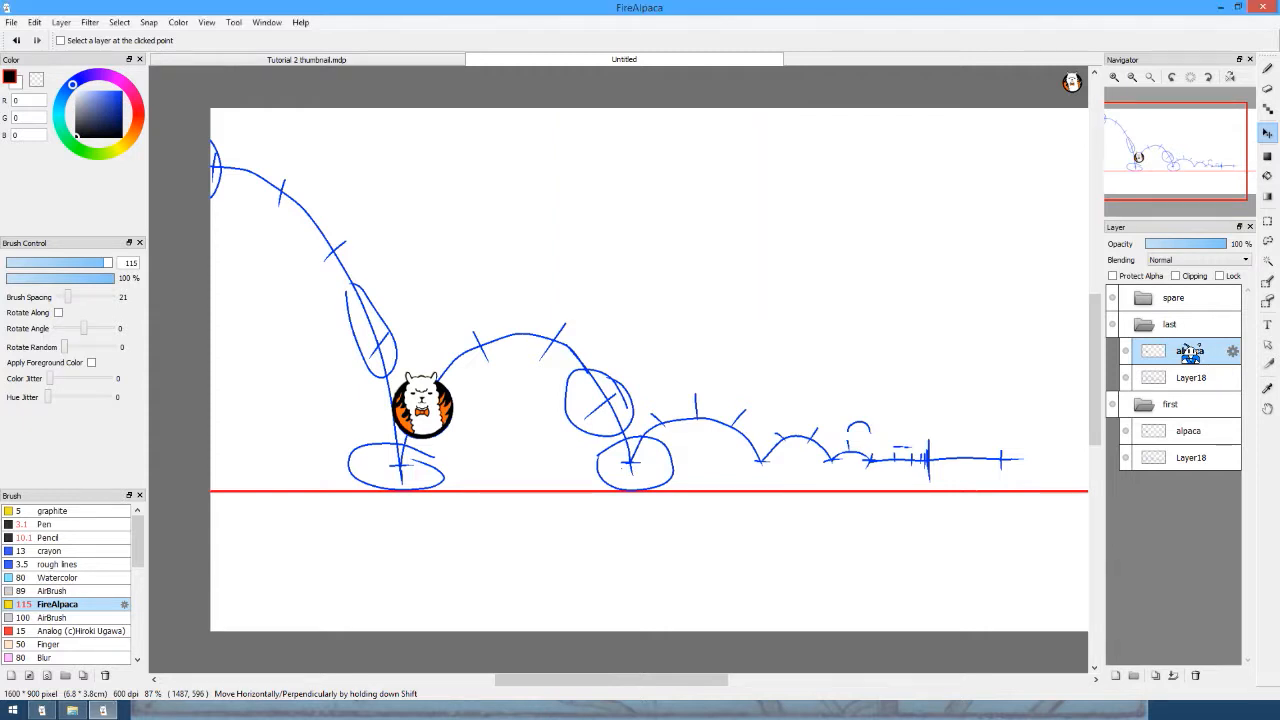
left_click(1130, 297)
double_click(1190, 324)
type("a")
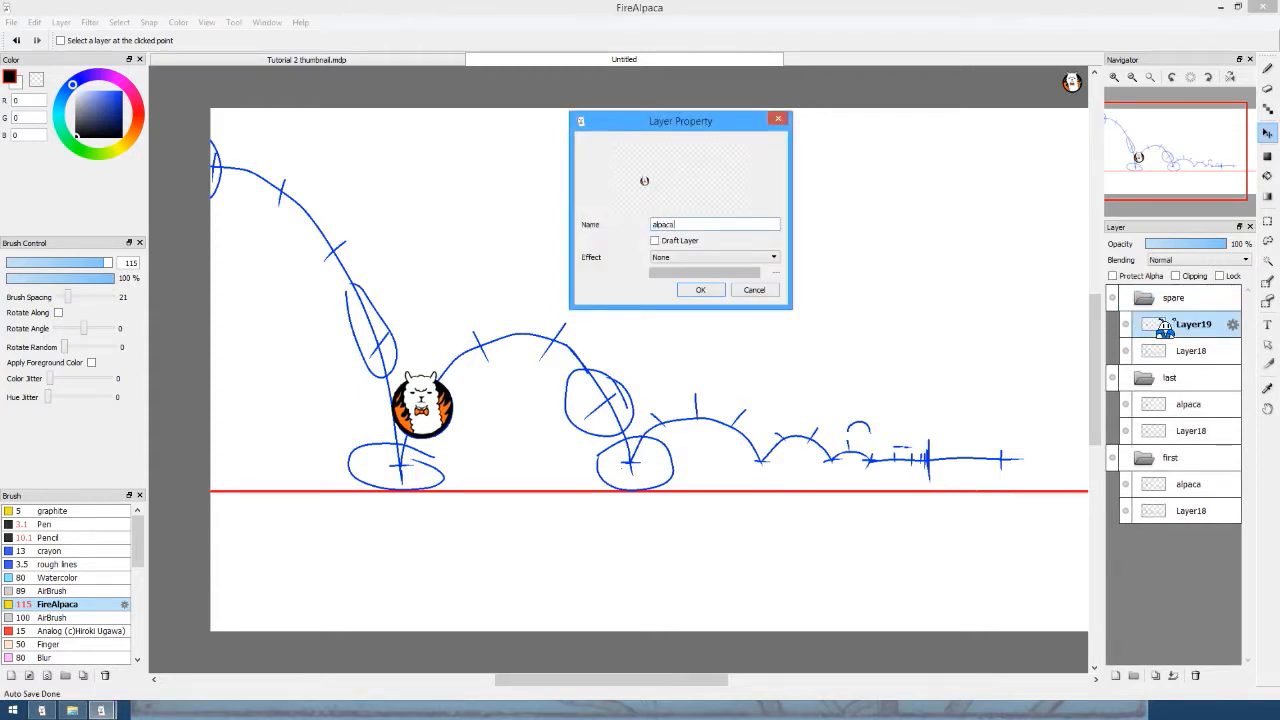
type("lpaca")
key("Return")
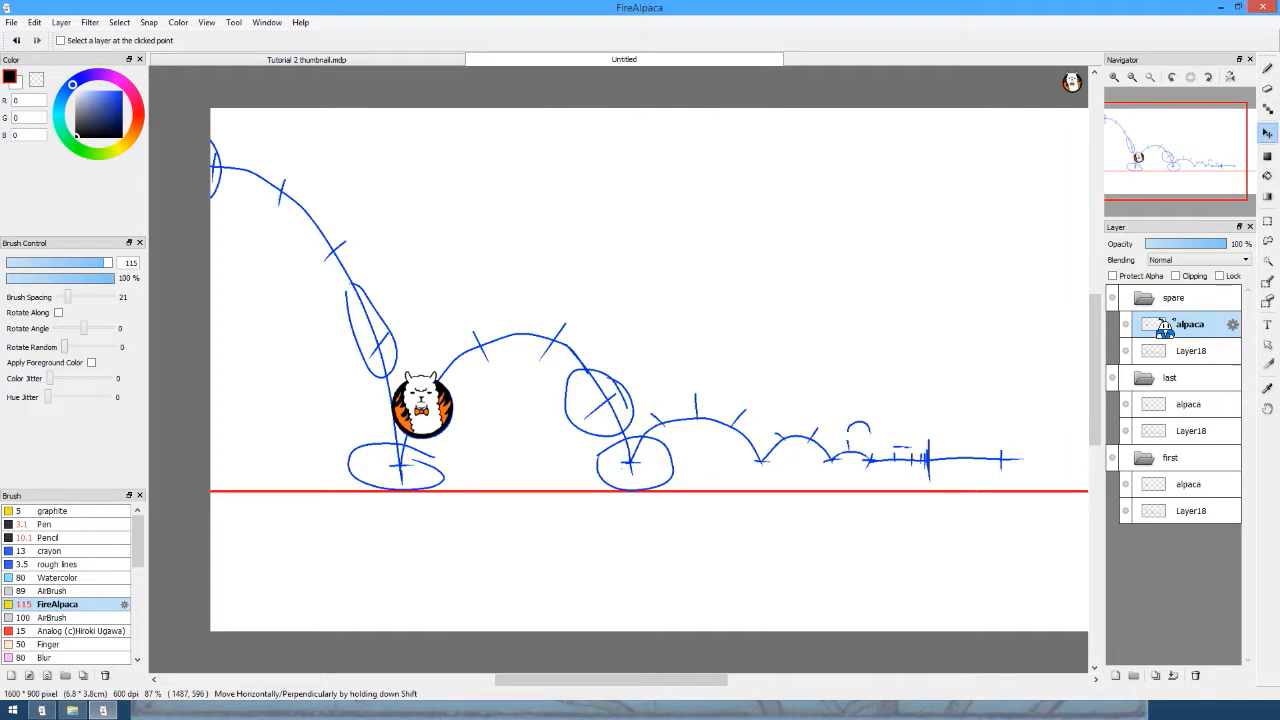
Duplicate the first folder and rename the upper copy as strech 1.
left_click(1180, 484)
scroll(995, 425, "up", 1)
left_click(1145, 463)
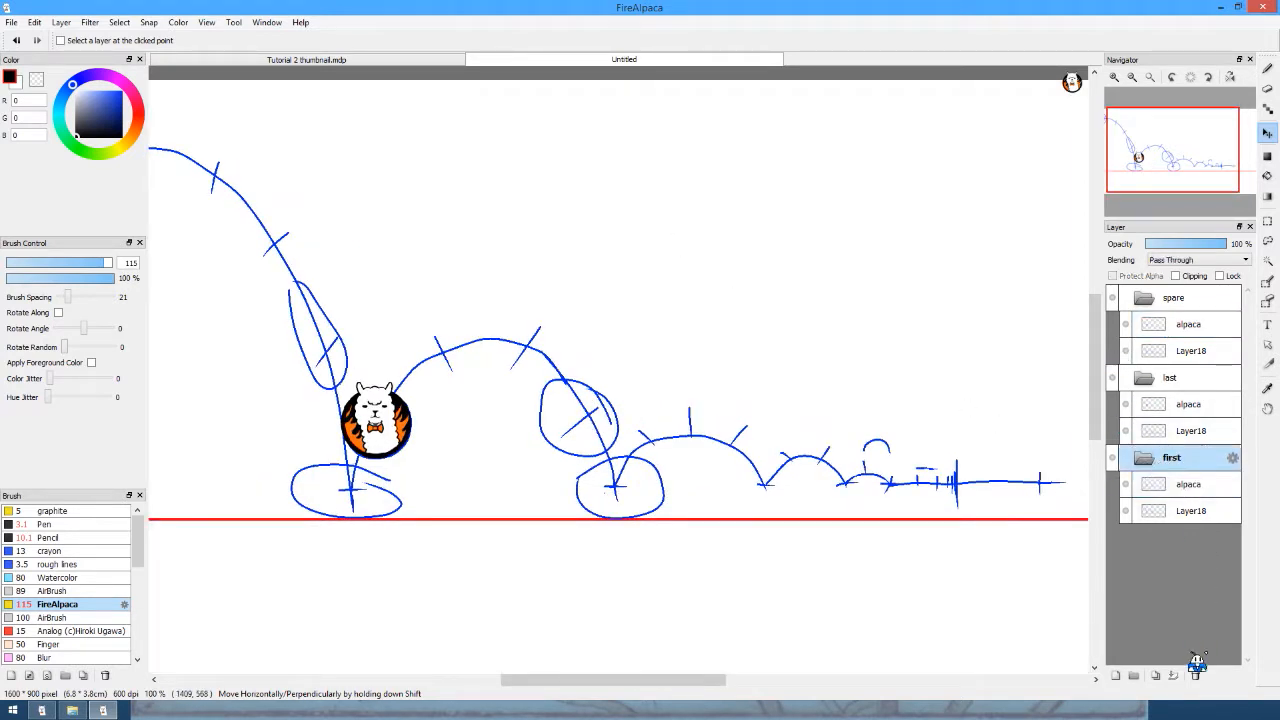
left_click(1155, 675)
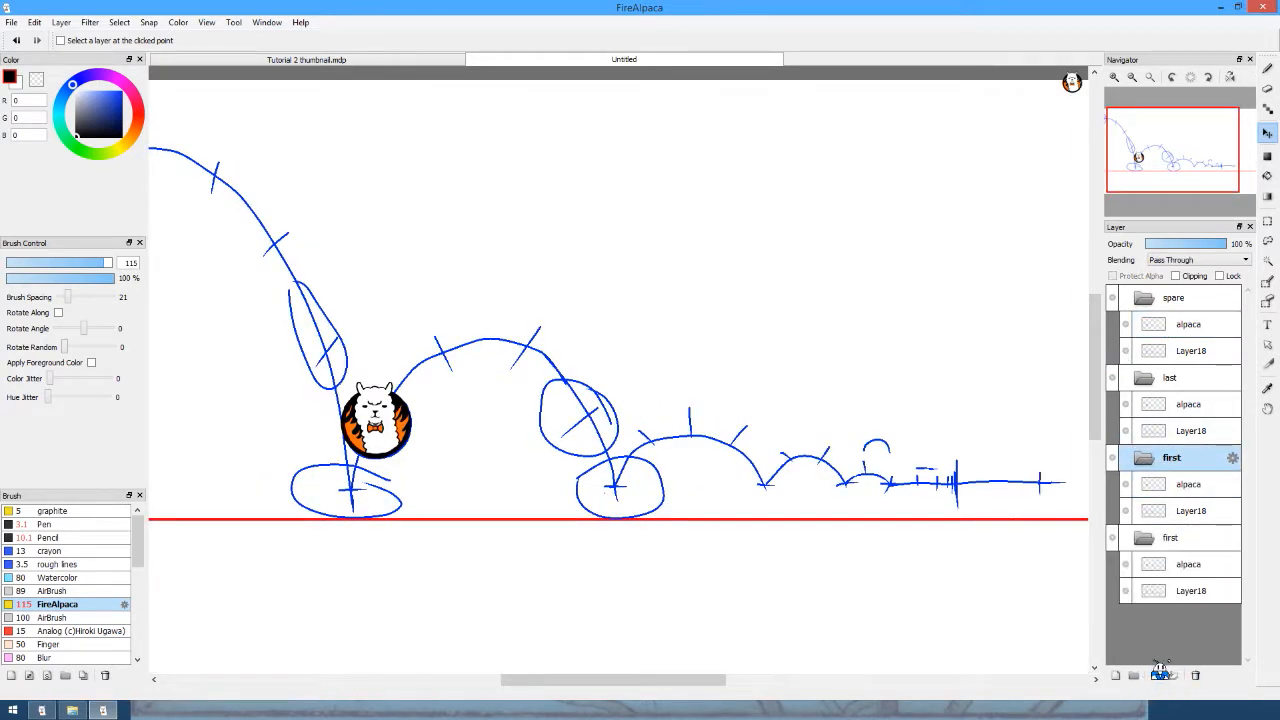
double_click(1174, 458)
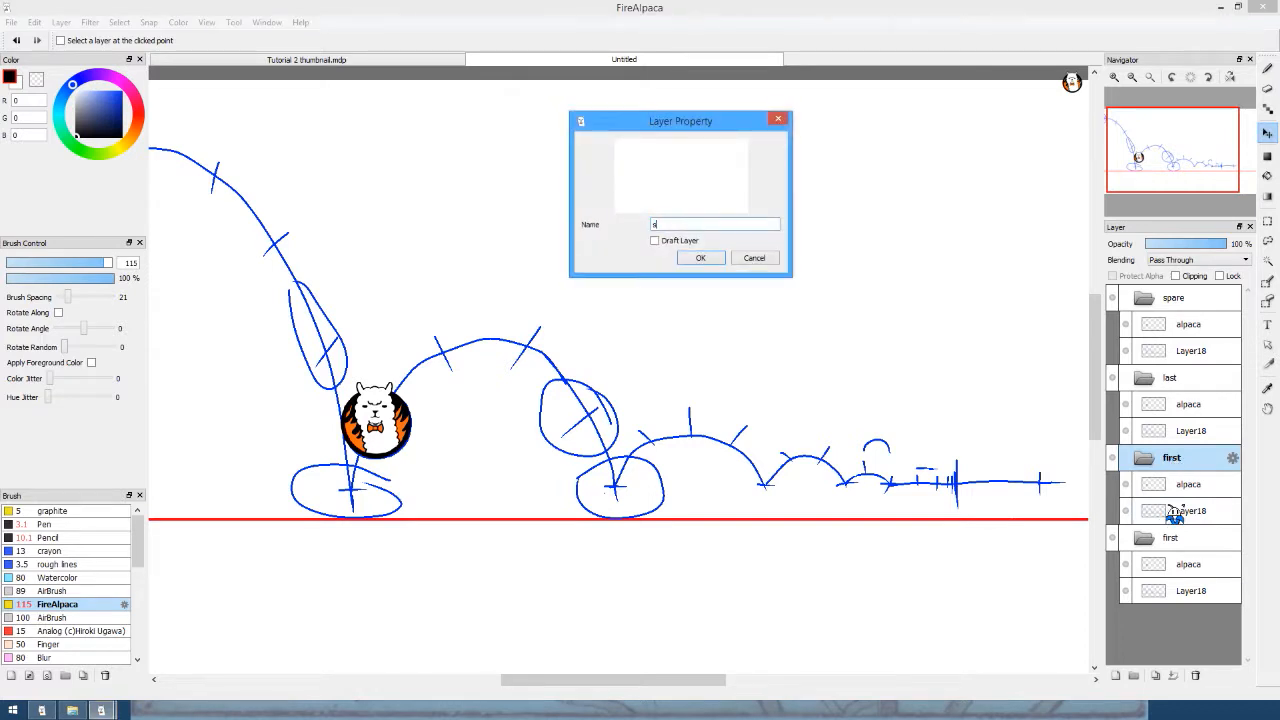
type("strech 1")
key("Return")
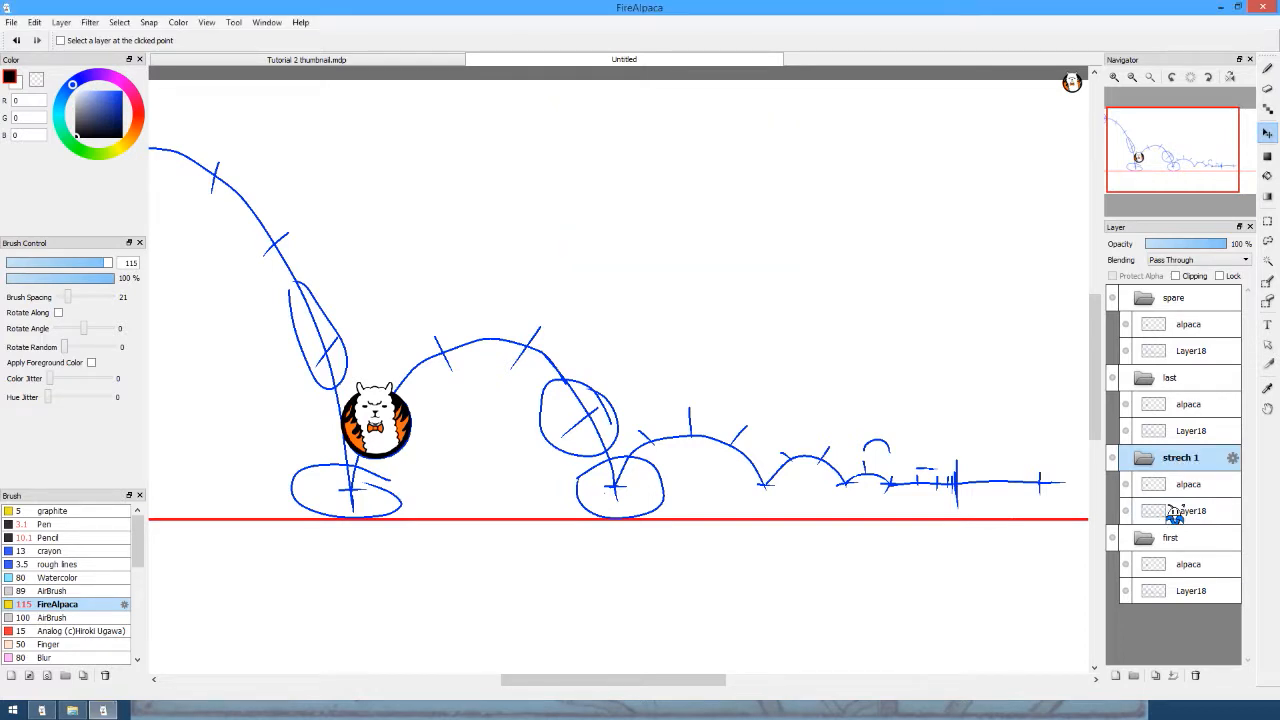
Duplicate the strech 1 folder and rename the upper copy as contact 1.
left_click(1155, 675)
double_click(1169, 465)
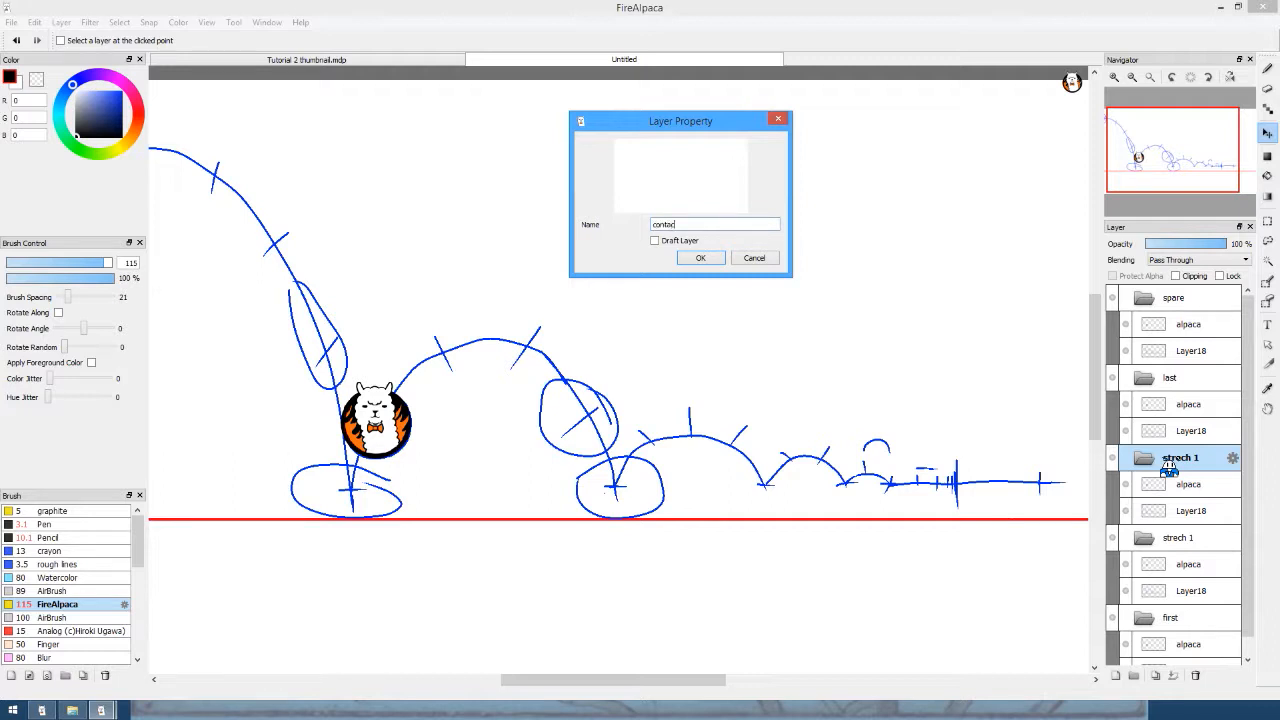
type("contact 1")
key("Return")
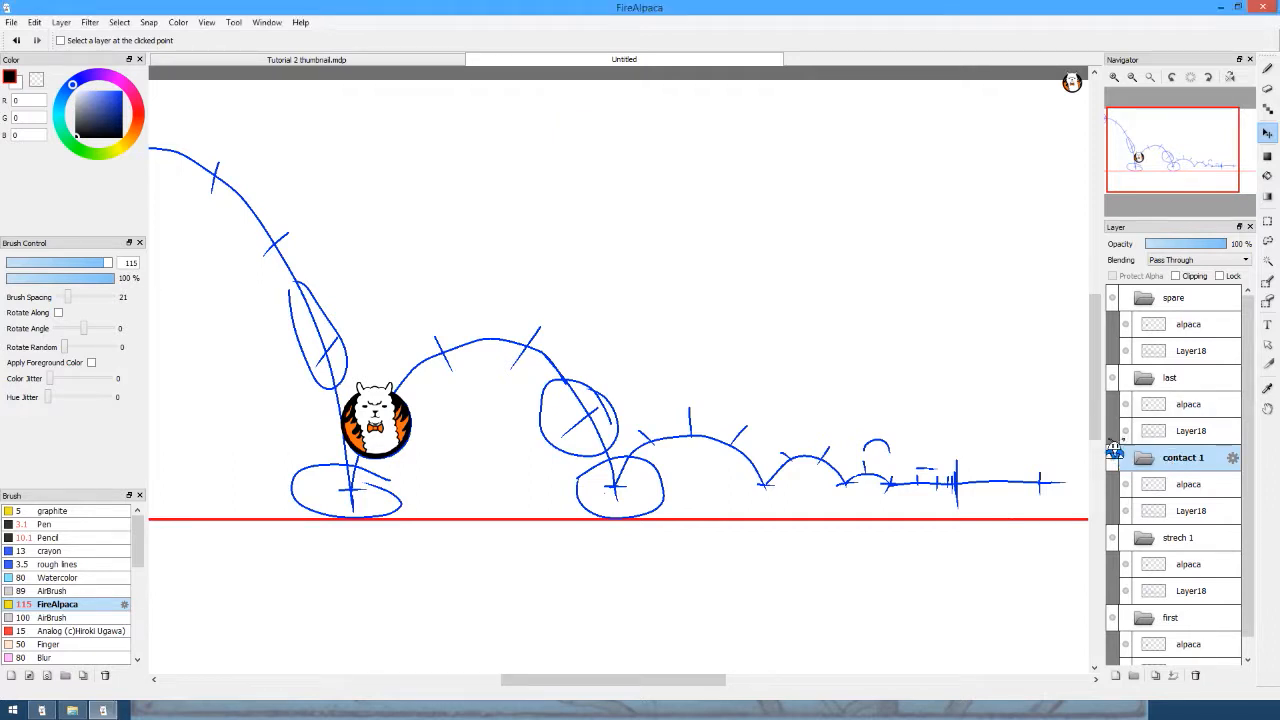
Duplicate the contact 1 folder and rename the upper copy as spring 1.
left_click(1143, 677)
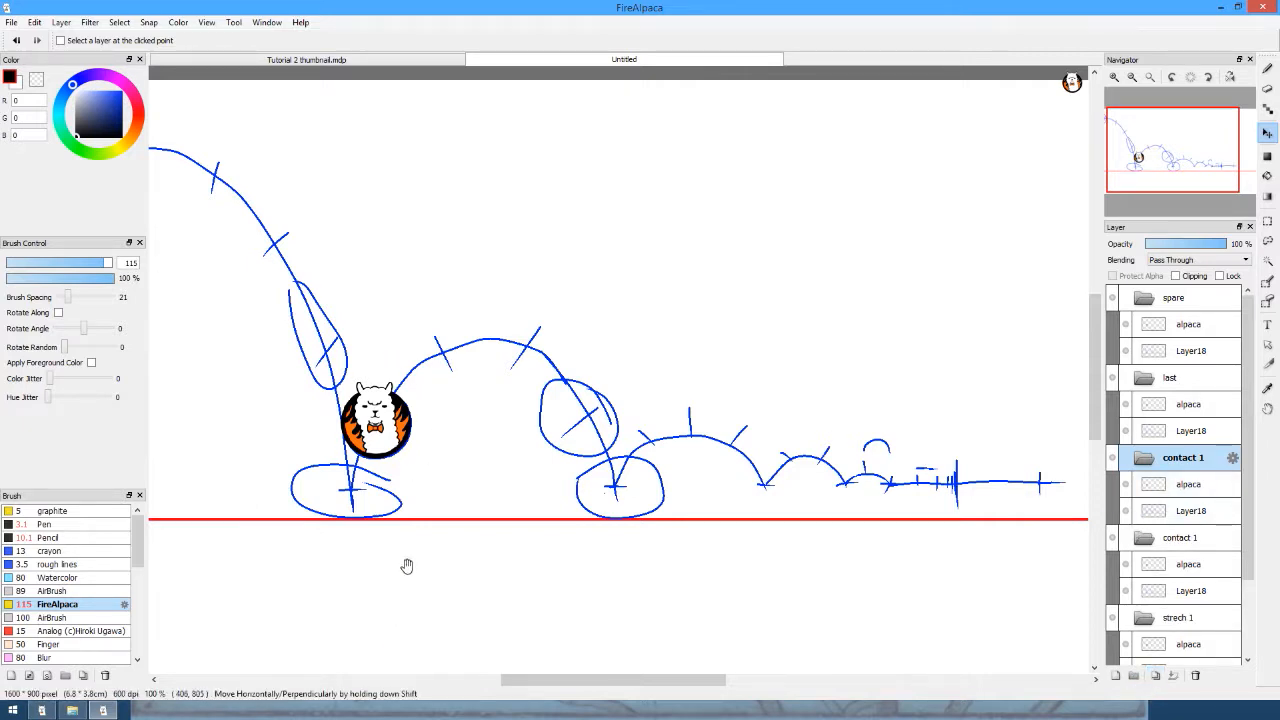
left_click_drag(407, 566, 481, 559)
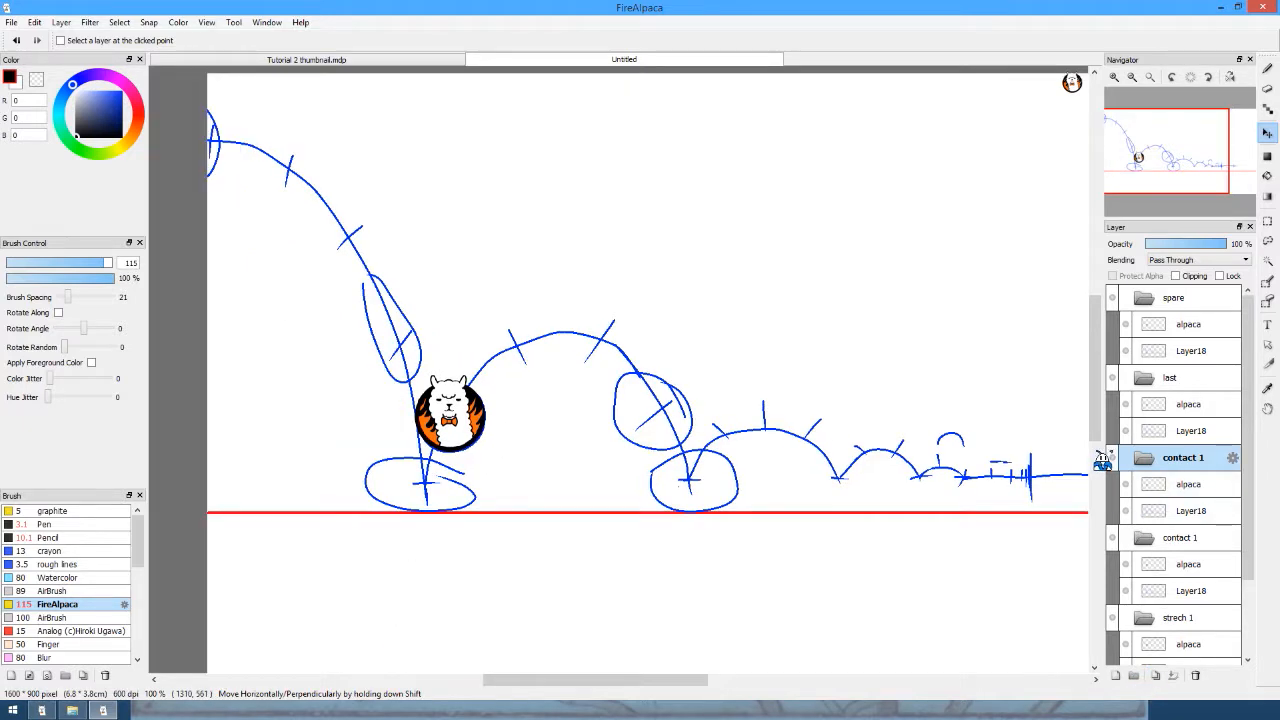
double_click(1169, 466)
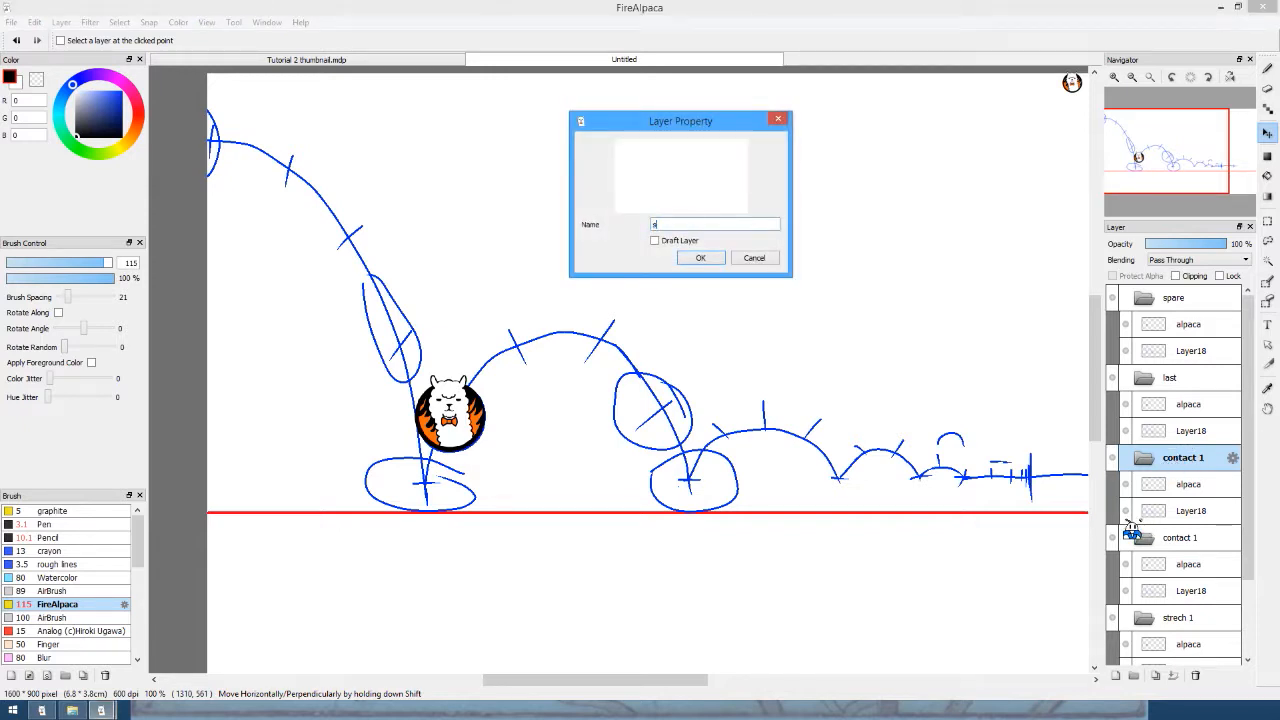
key("Return")
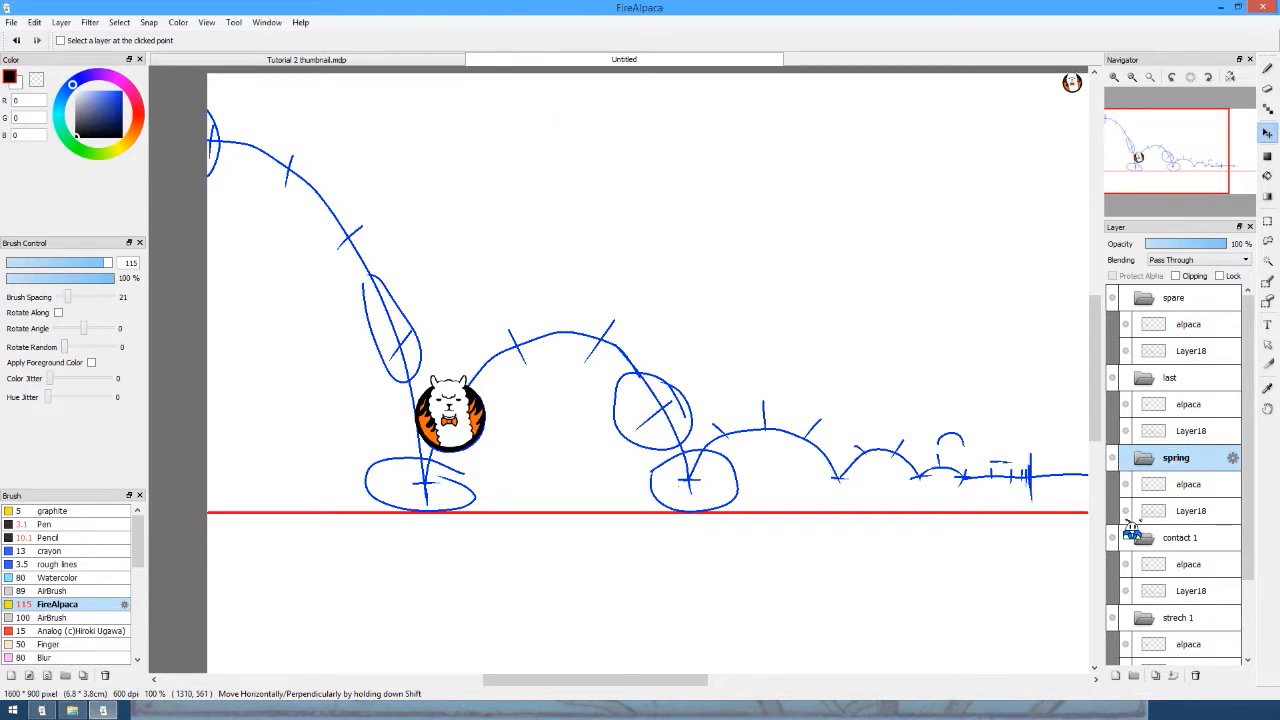
double_click(1168, 464)
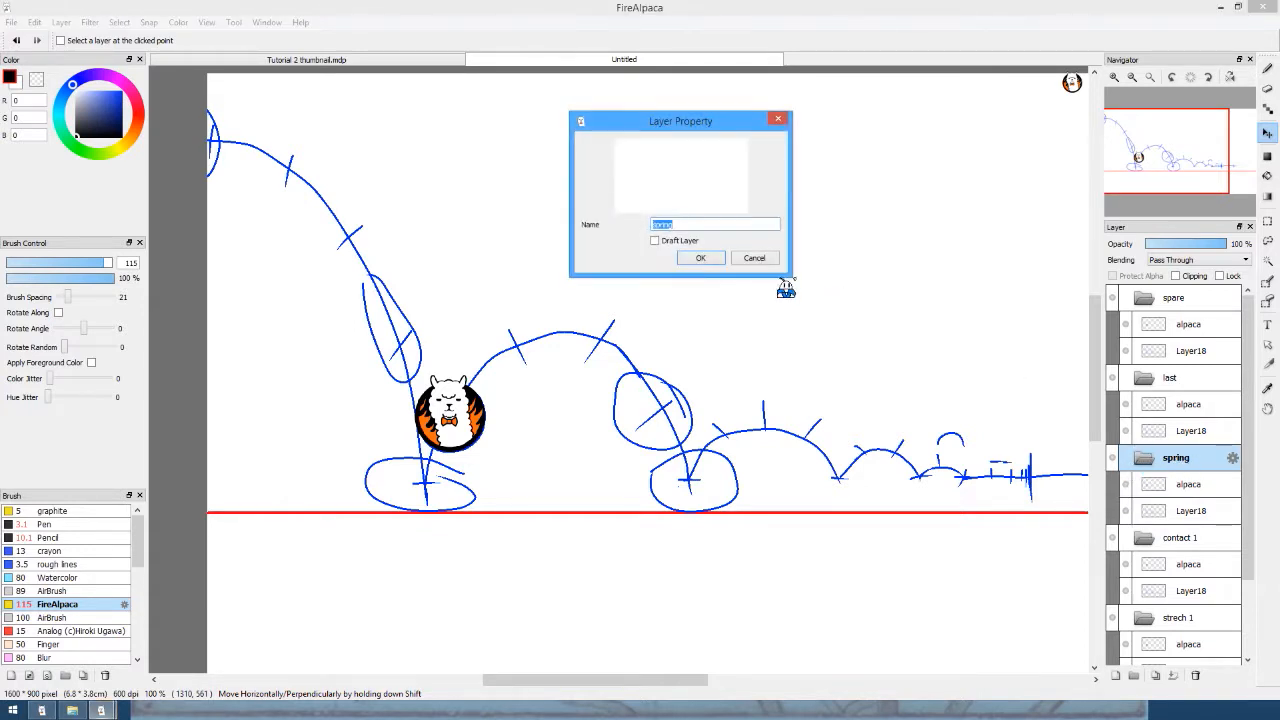
left_click(680, 226)
type("1")
key("Return")
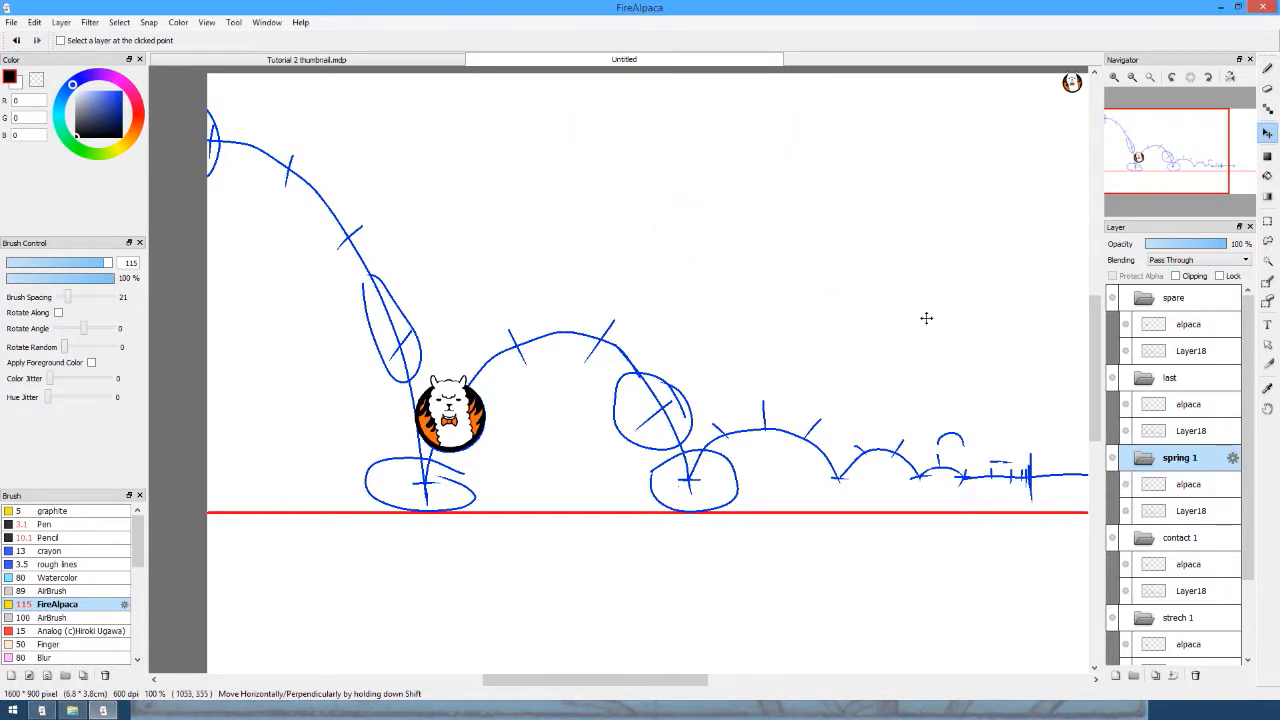
Collapse all six frame folders in the layer list, from spring 1 down to first, plus last and spare.
left_click(1137, 486)
left_click(1137, 511)
left_click(1136, 538)
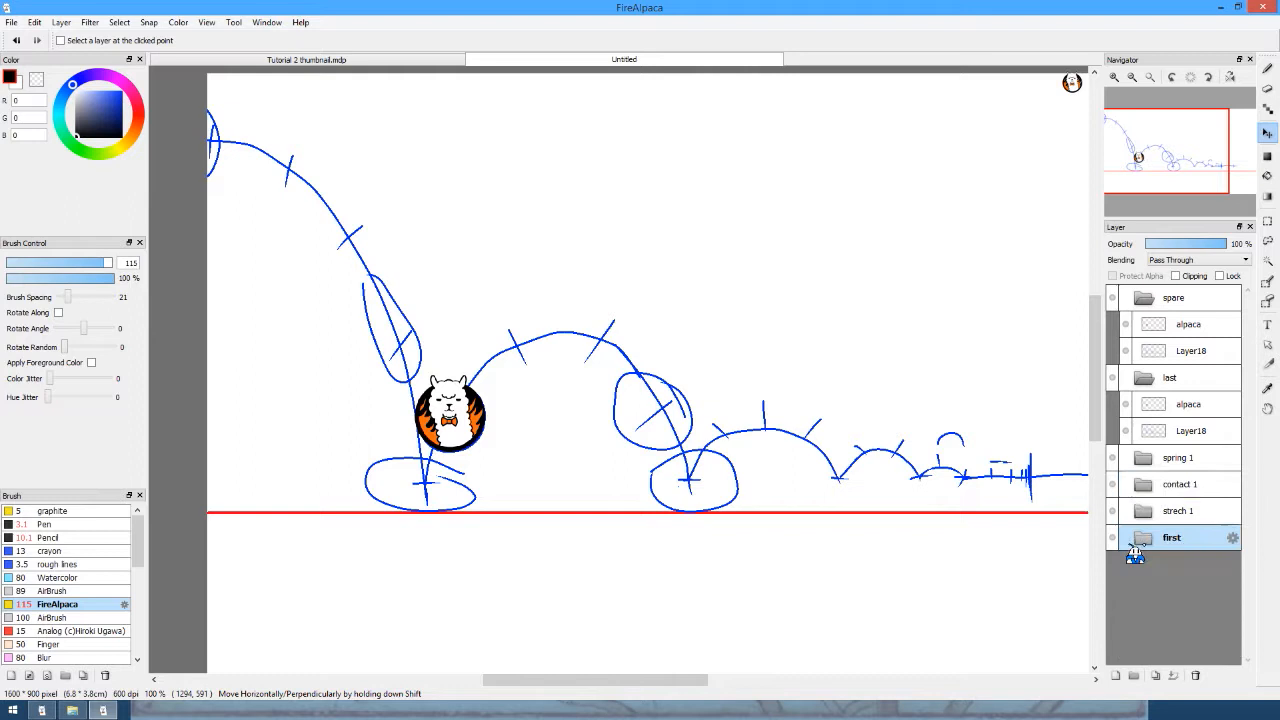
left_click(1135, 379)
left_click(1127, 301)
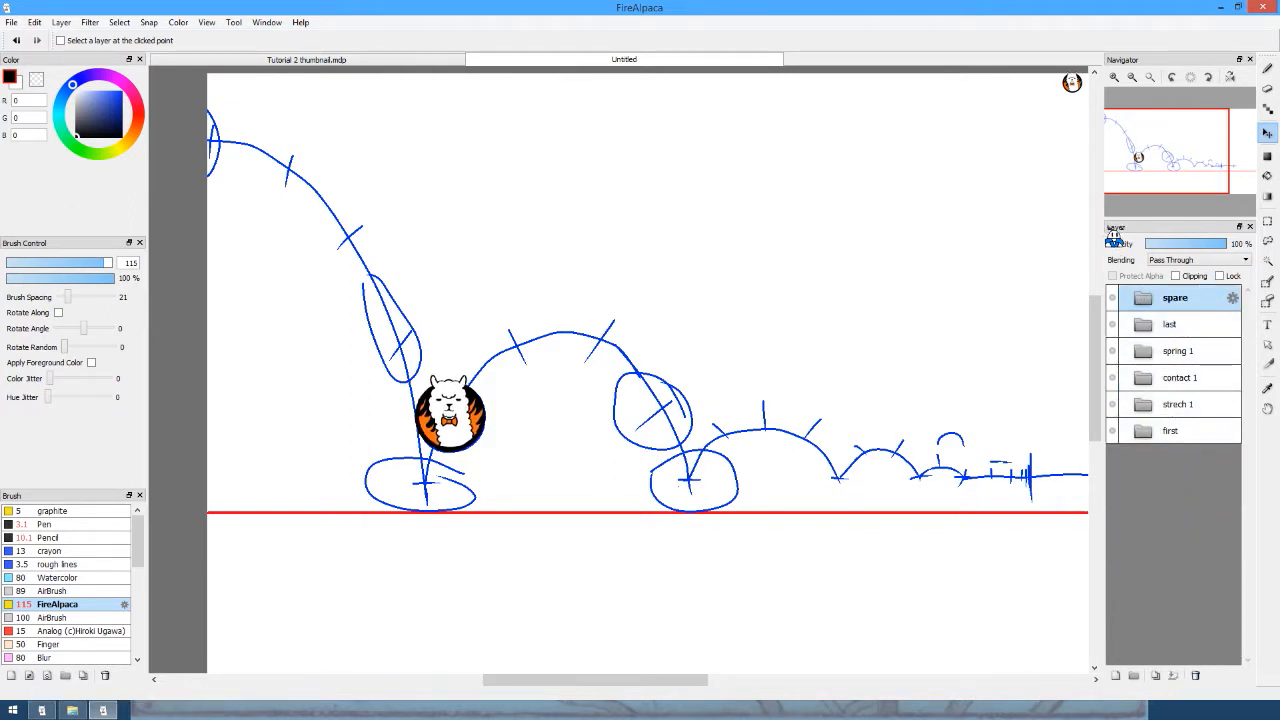
Undock the layer list and place it as a floating window over the canvas.
left_click_drag(1119, 238, 803, 232)
left_click_drag(795, 140, 795, 12)
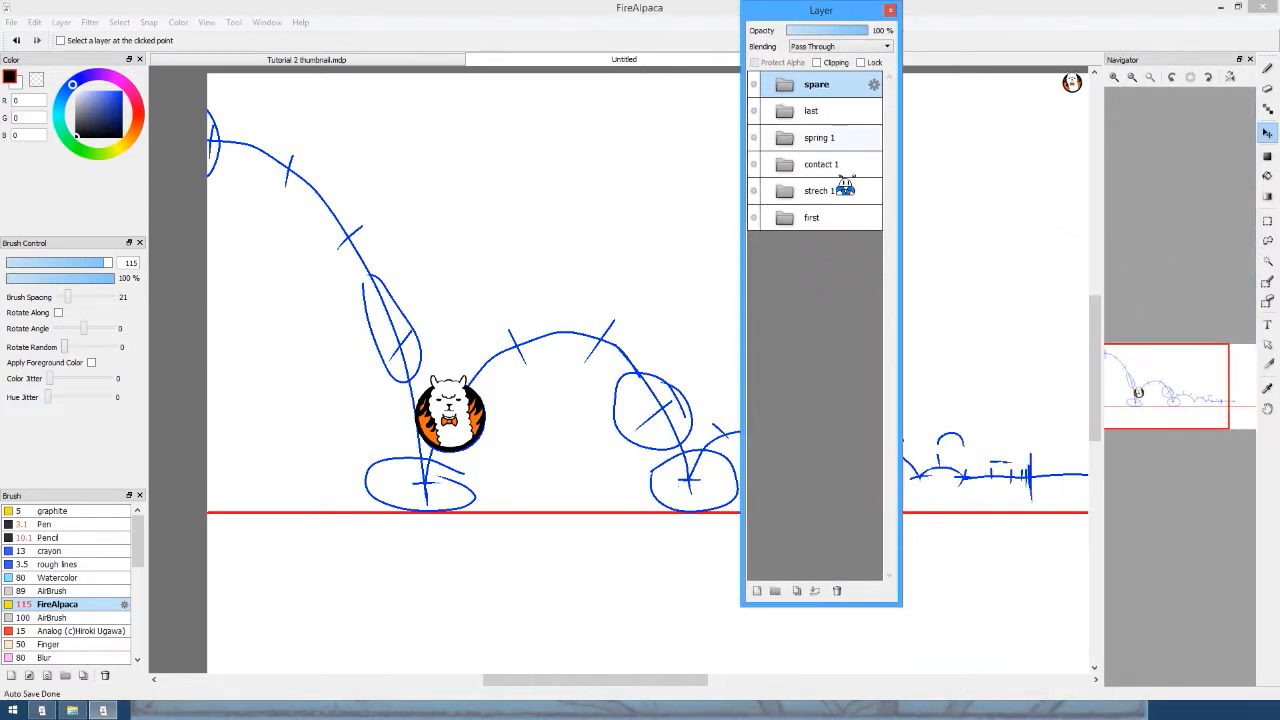
Lengthen the floating layer list and dock it back beneath the Navigator.
left_click_drag(825, 609, 825, 712)
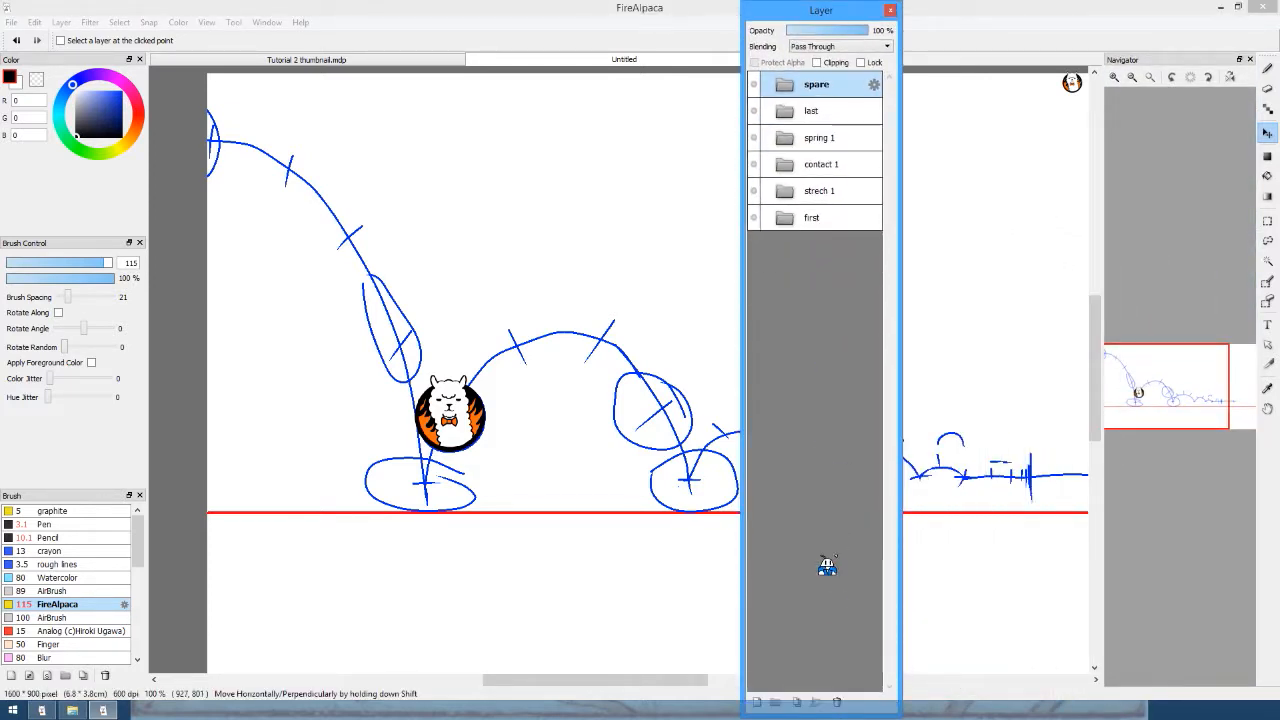
left_click_drag(817, 5, 1150, 434)
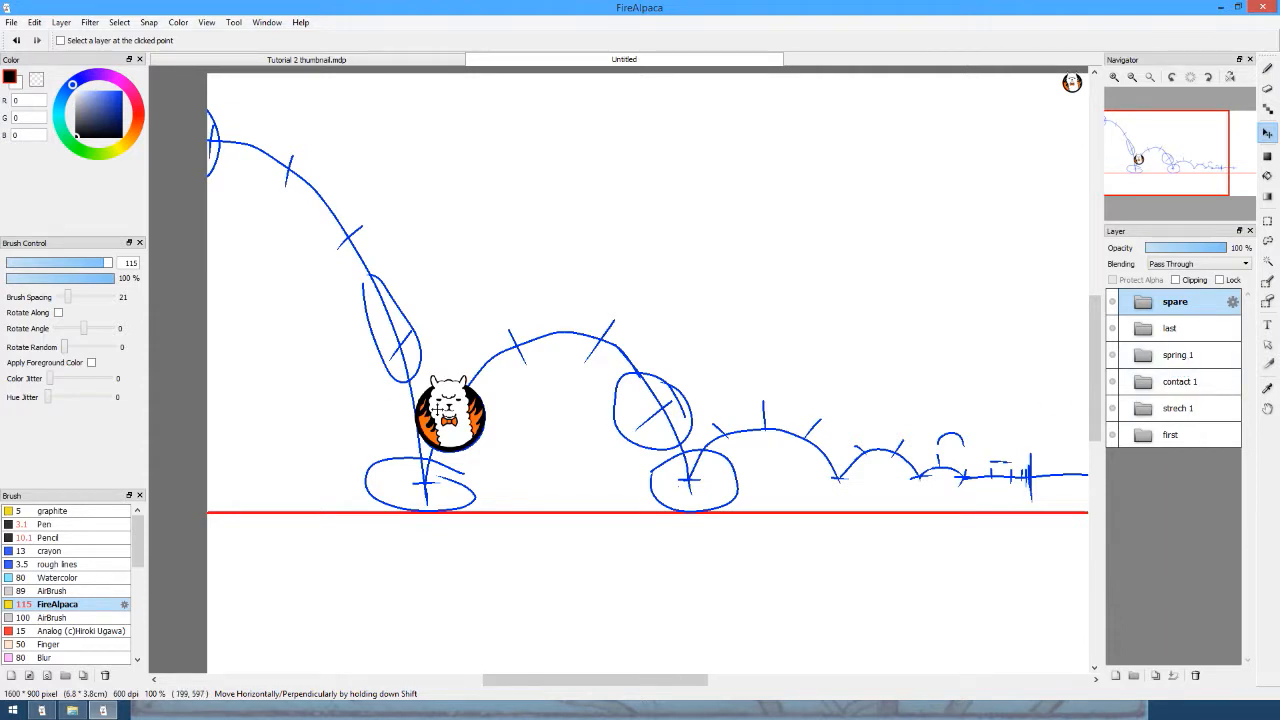
Duplicate the spring 1 folder three times and rename the copy directly above the original as spring 2.
left_click(1185, 362)
left_click(1154, 676)
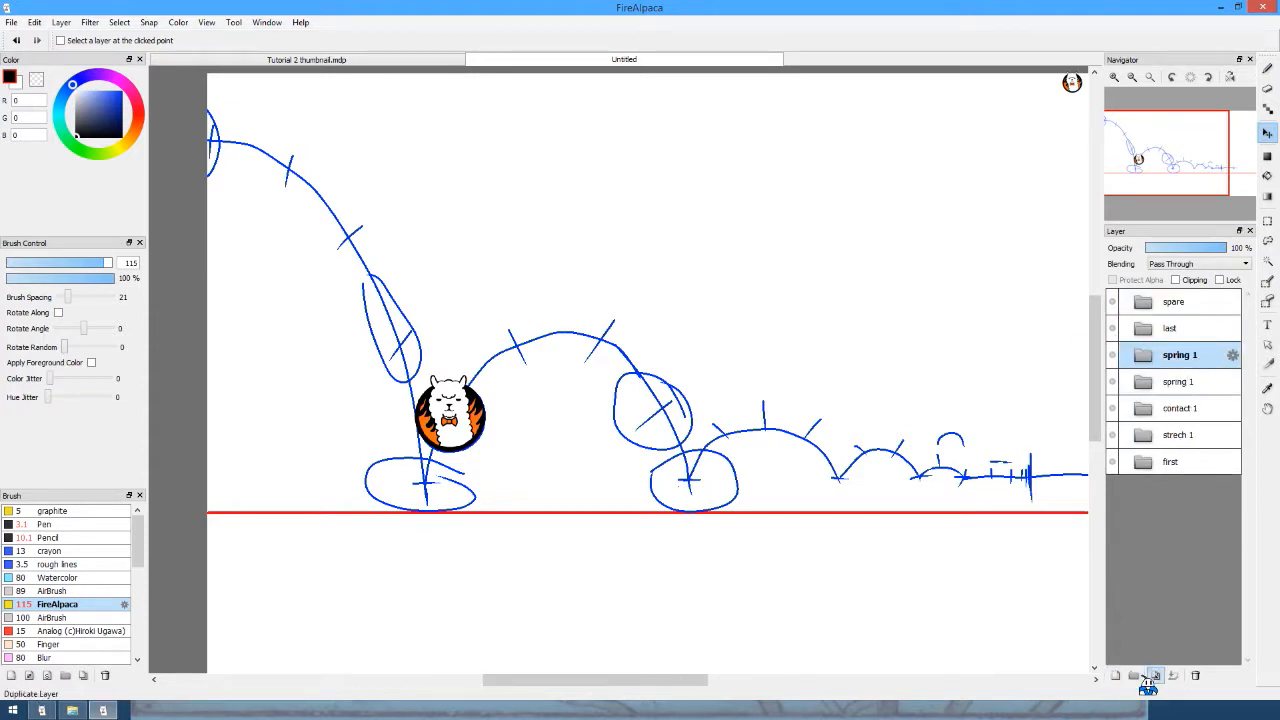
double_click(1190, 408)
type("spring 2")
key("Return")
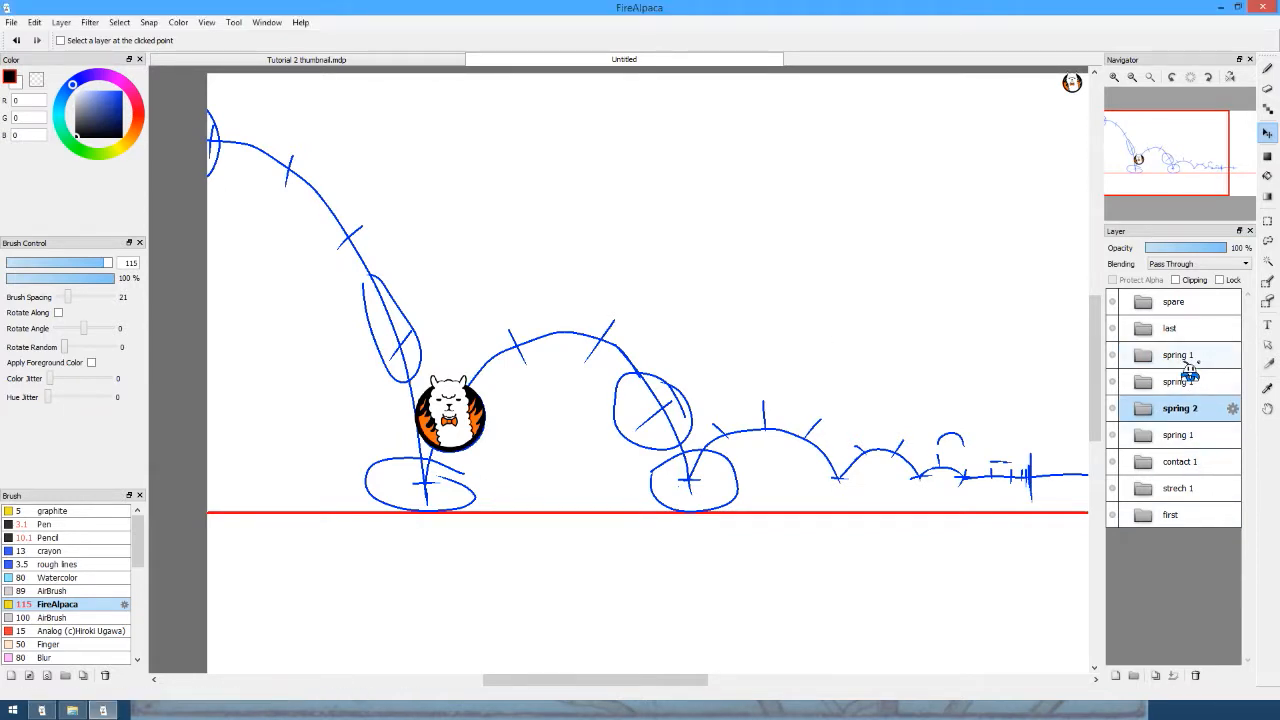
Rename the uppermost spring 1 copy, just below the last folder, as spring 3.
double_click(1180, 356)
type("3")
key("Return")
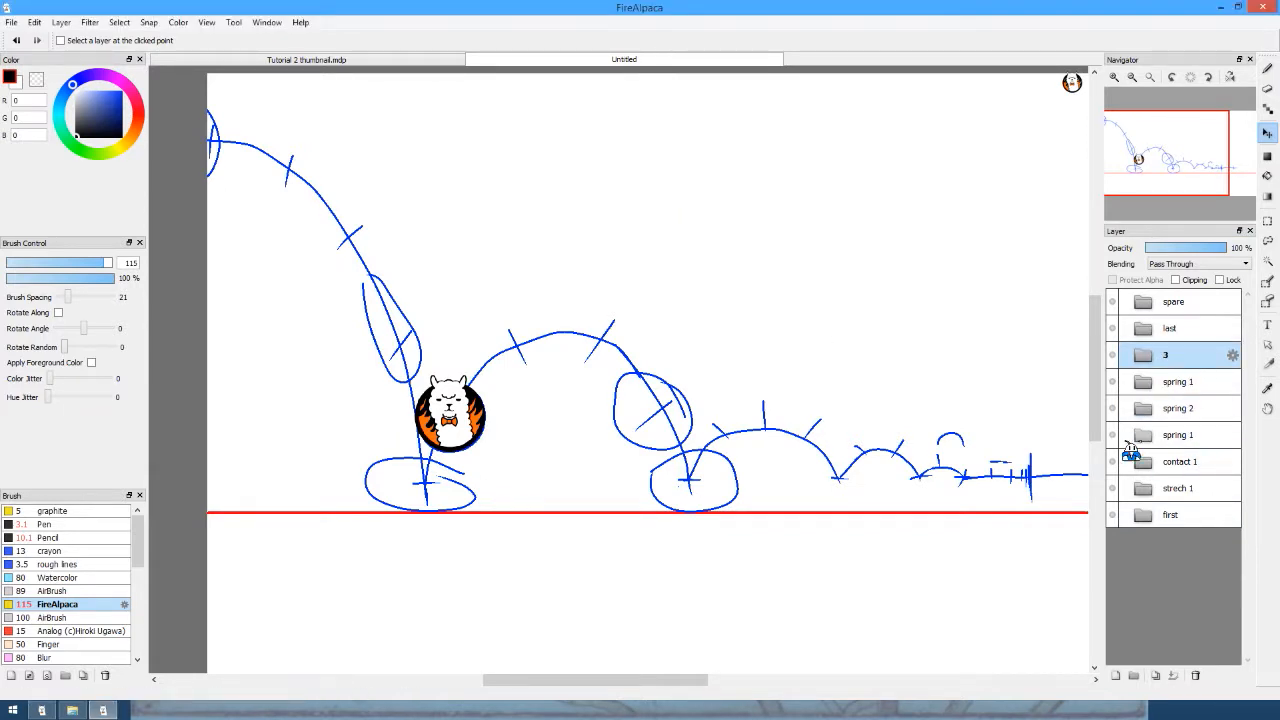
double_click(1190, 358)
type("spring 3")
key("Return")
Rename the spring 1 copy between spring 3 and spring 2 as contact 3.
double_click(1176, 382)
type("cona")
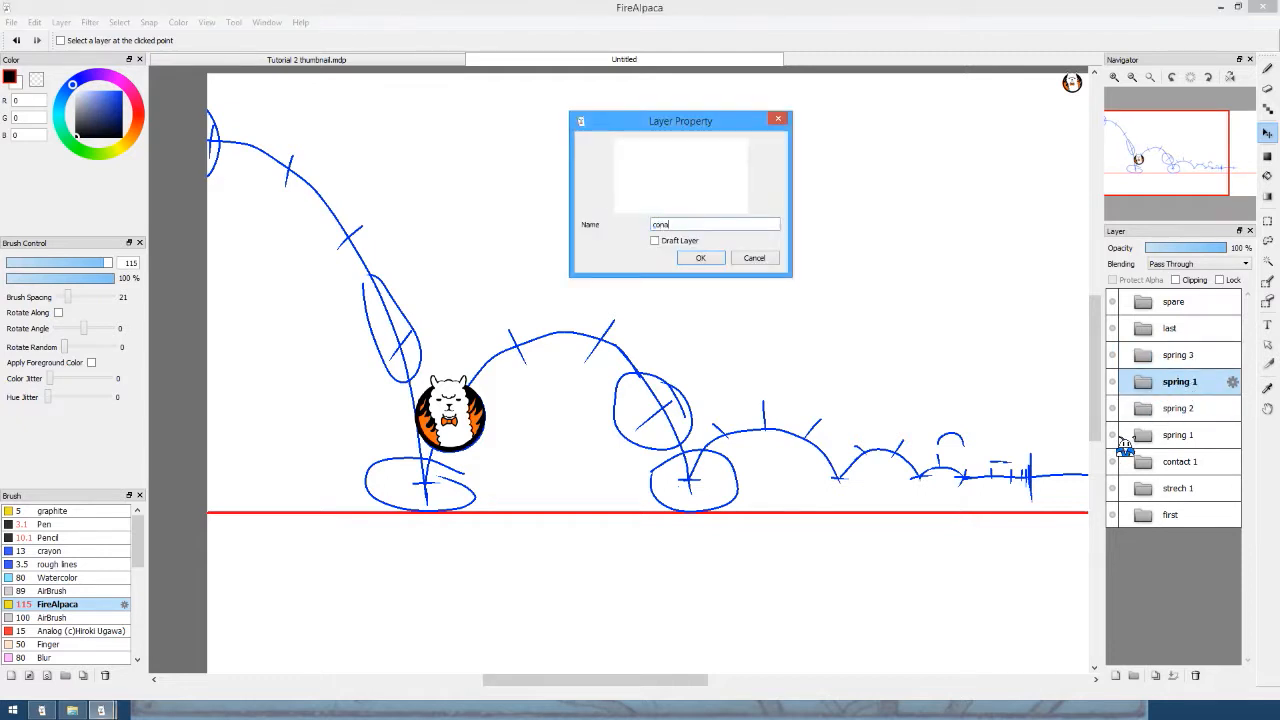
key("BackSpace")
type("tact 3")
key("Return")
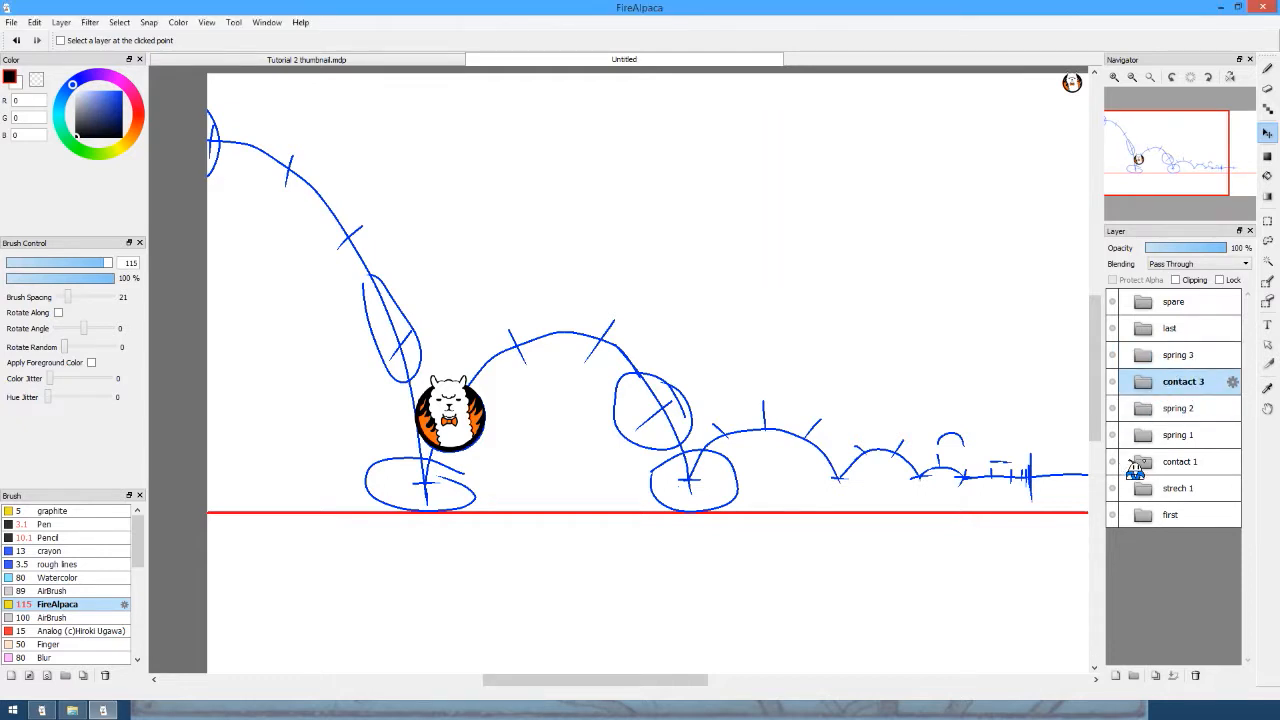
Duplicate the strech 1 folder, place the copy directly above spring 1 and rename it strech 2.
left_click(1182, 444)
left_click(1168, 487)
left_click(1155, 676)
left_click_drag(1167, 484, 1192, 438)
double_click(1190, 439)
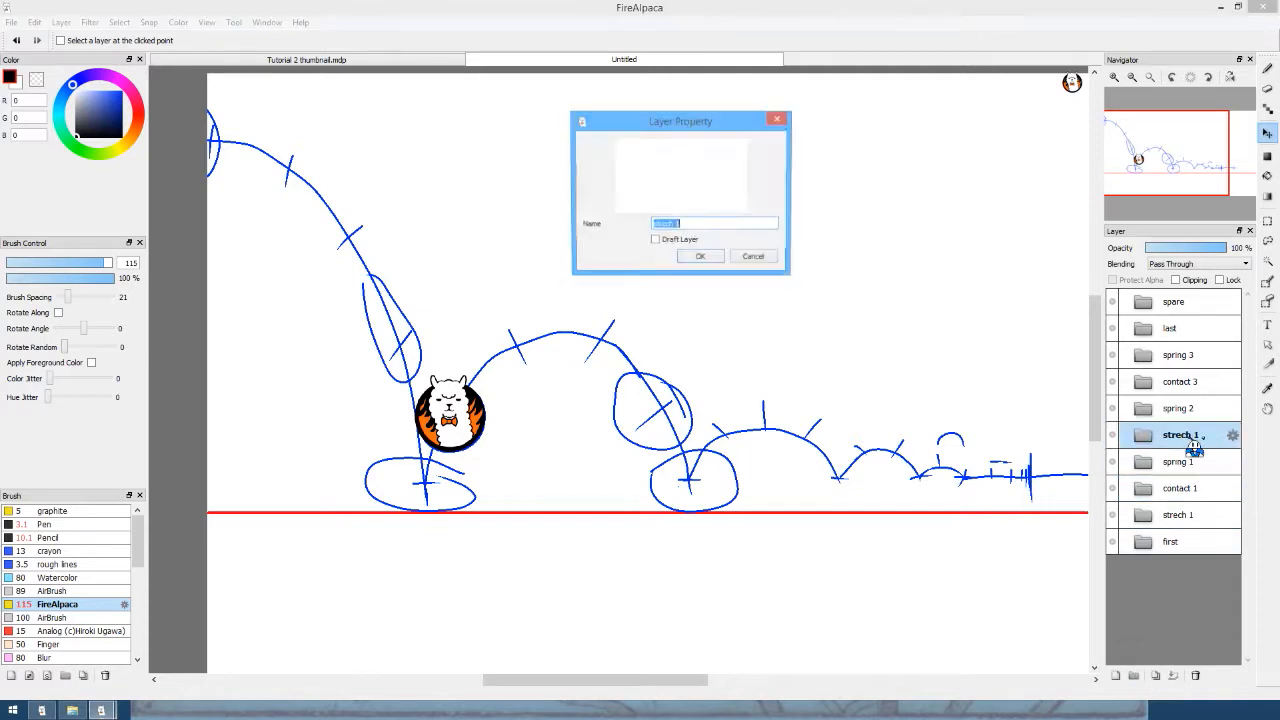
left_click(716, 226)
key("Return")
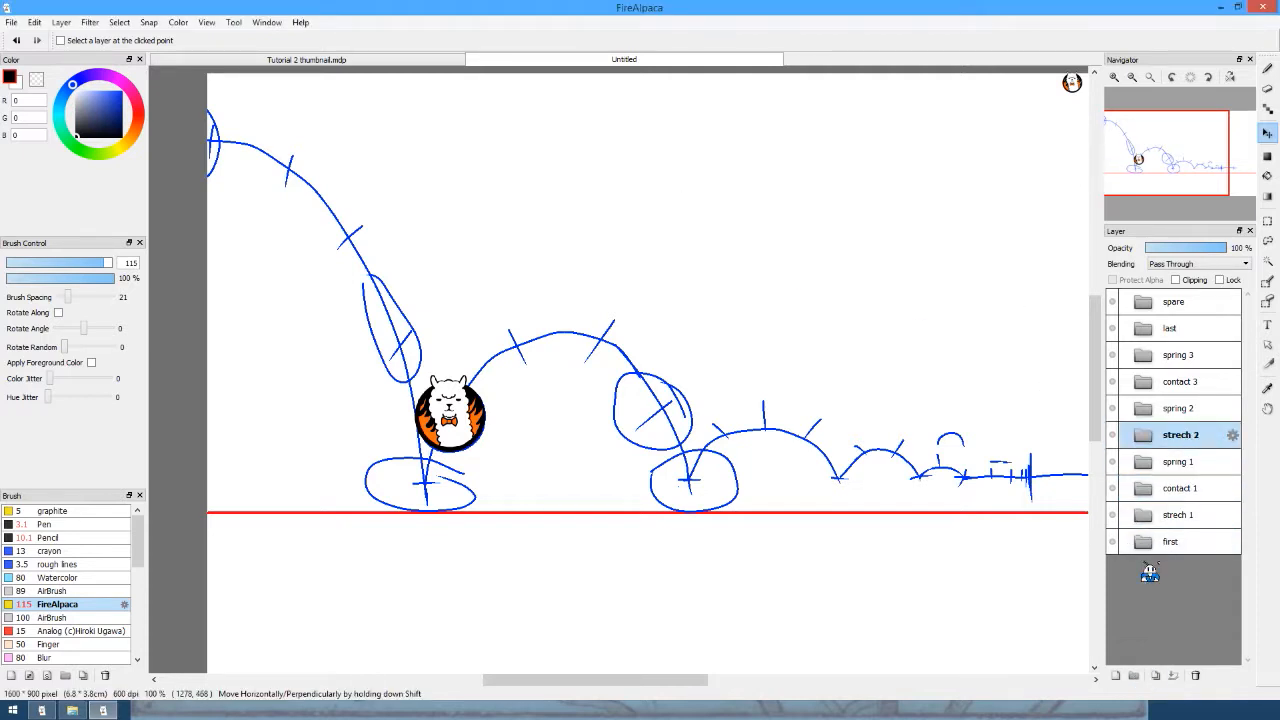
Duplicate the contact 1 folder, place the copy directly above strech 2 and rename it contact 2.
left_click(1180, 486)
left_click(1155, 676)
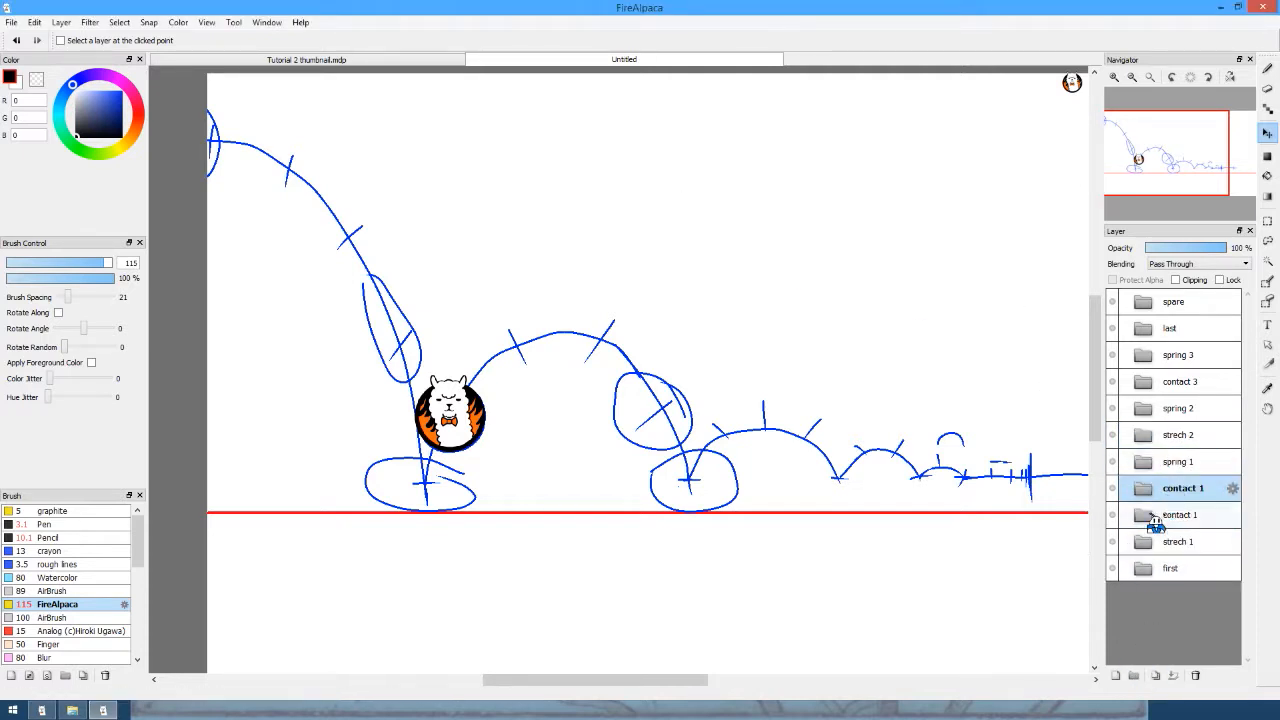
left_click_drag(1167, 488, 1188, 438)
double_click(1189, 440)
key("Right")
key("BackSpace")
type("2")
key("Return")
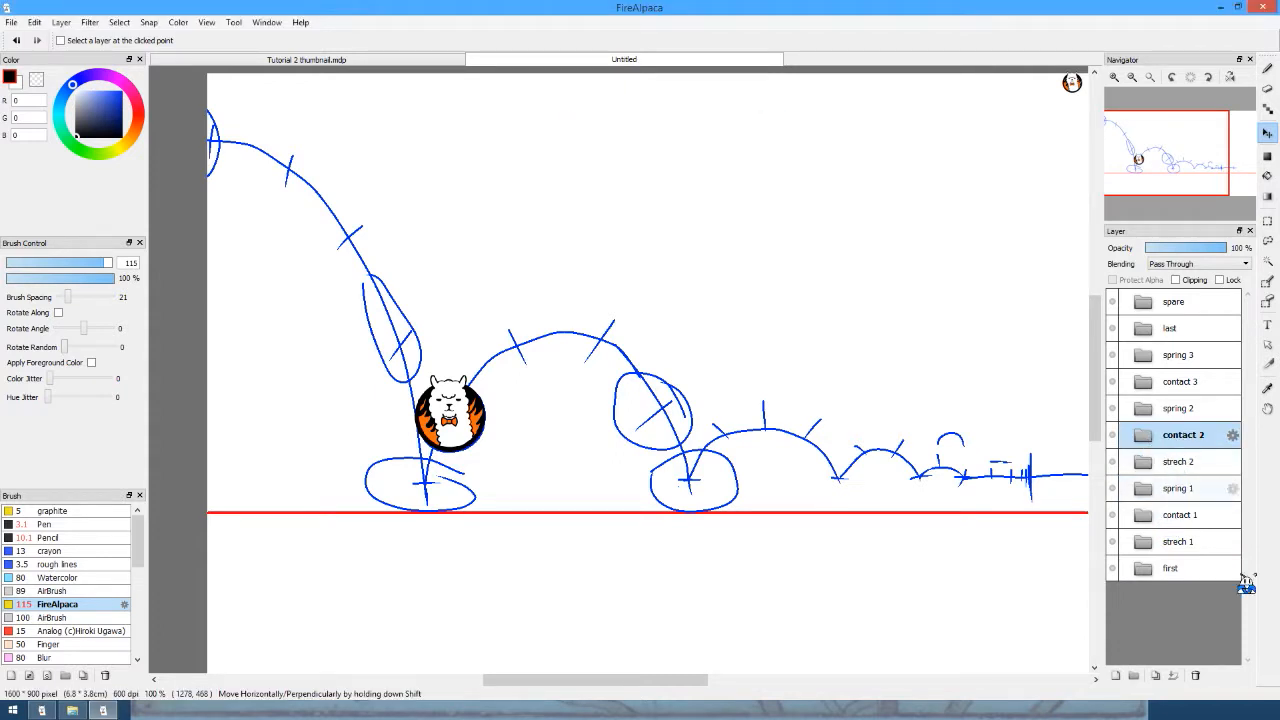
Duplicate the strech 2 folder, rename the copy as strech 3 and place it between spring 2 and contact 3.
left_click(1194, 540)
left_click(1194, 515)
left_click(1194, 463)
left_click(1152, 436)
left_click(1165, 411)
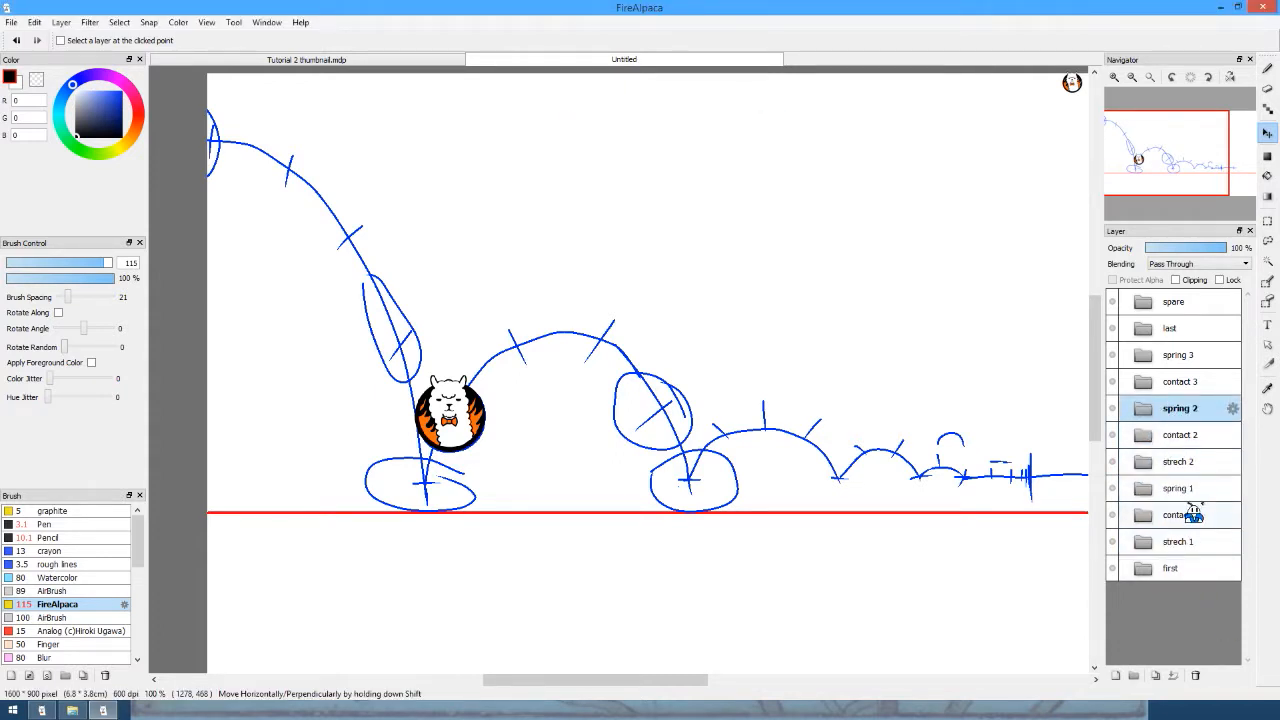
left_click(1178, 467)
left_click(1143, 676)
type("strech 3")
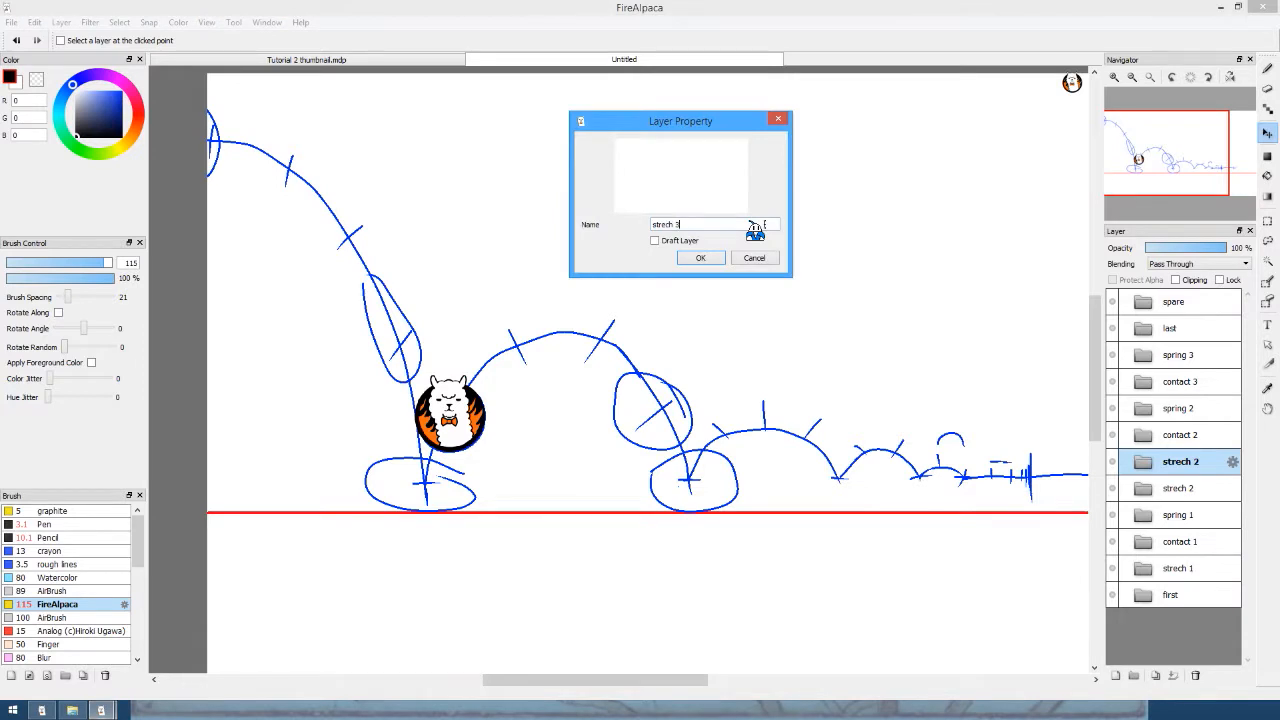
key("Return")
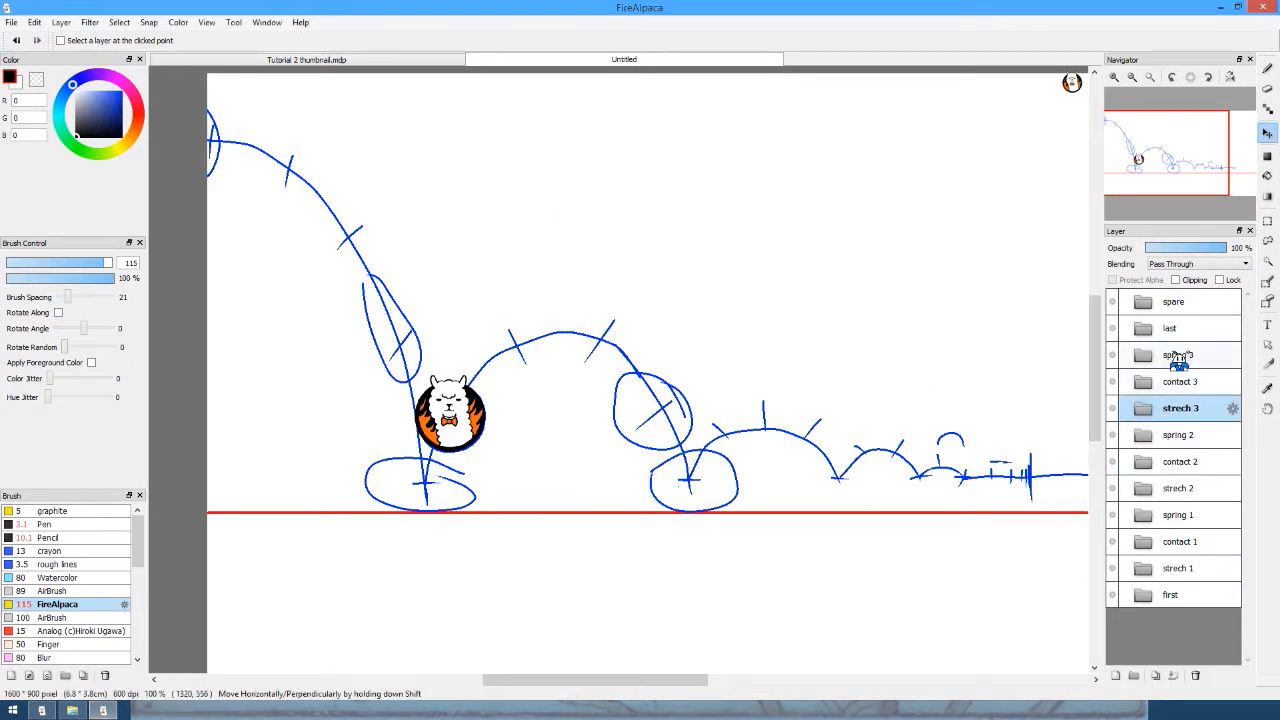
Duplicate the strech 3 folder, place the copy directly above spring 3 and rename it strech 4.
left_click(1154, 677)
left_click_drag(1180, 412, 1180, 358)
double_click(1180, 358)
left_click(730, 223)
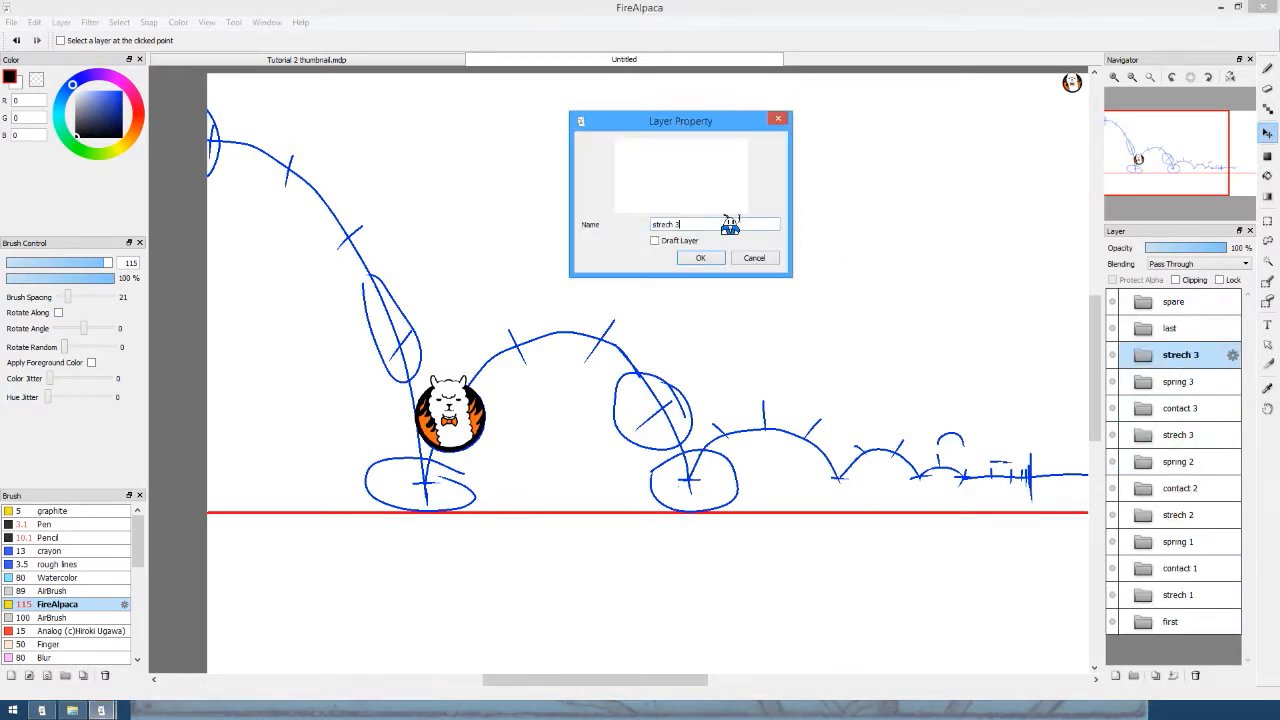
key("BackSpace")
key("Return")
double_click(1180, 359)
key("Return")
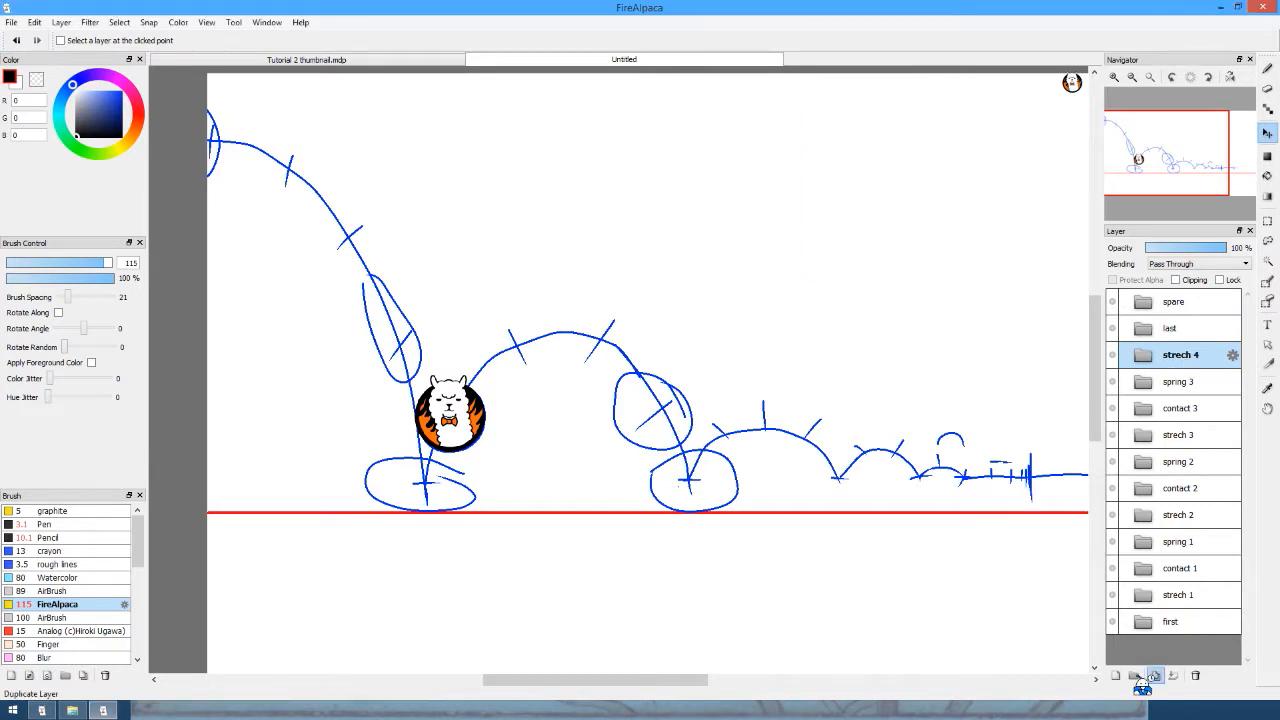
Duplicate the strech 4 folder and rename the upper copy as contact 4.
left_click(1134, 676)
type("contact 4")
key("Return")
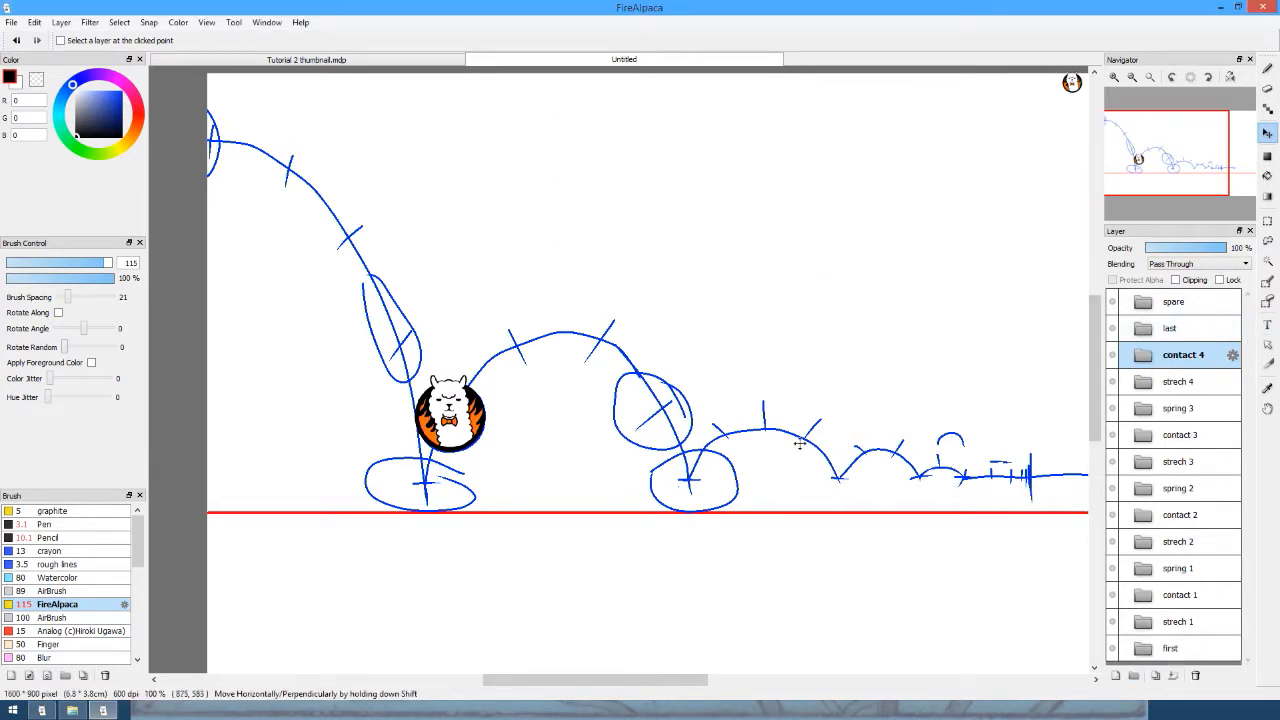
Expand the strech 1 and first folders in the layer list to reach their alpaca layers.
scroll(848, 381, "up", 5)
scroll(700, 410, "down", 6)
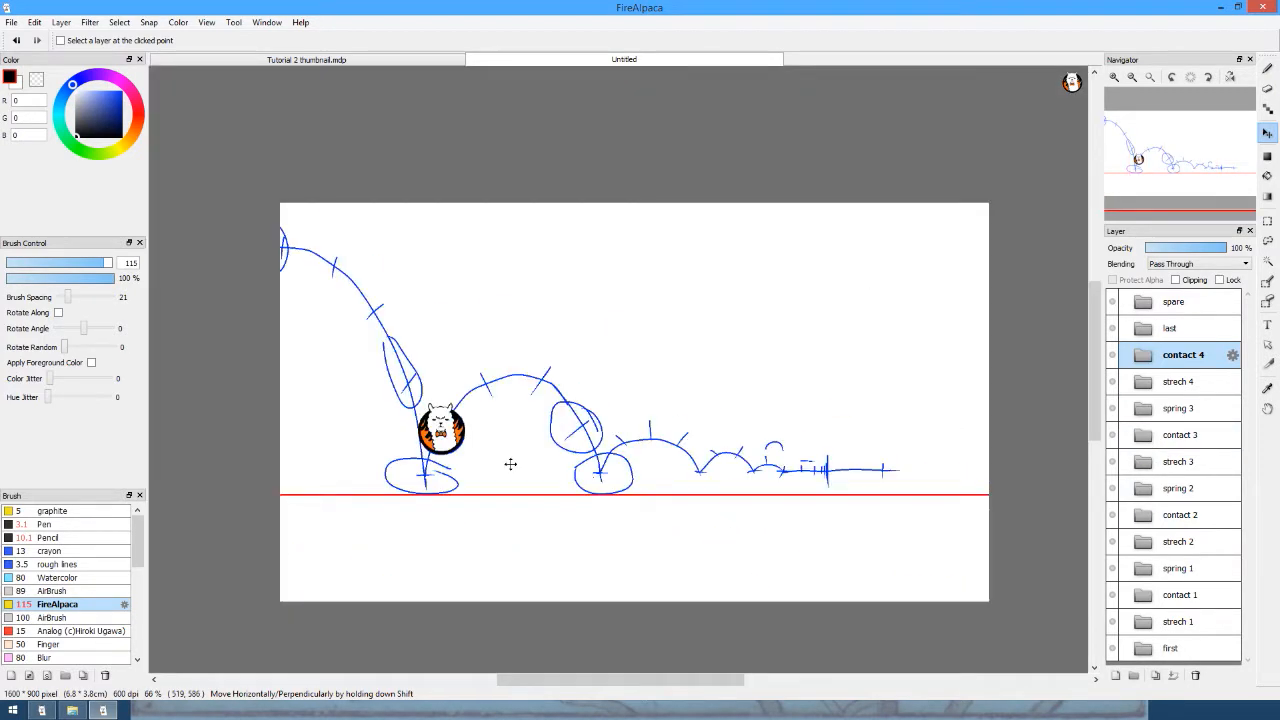
scroll(511, 463, "up", 1)
scroll(509, 463, "down", 1)
scroll(924, 377, "up", 1)
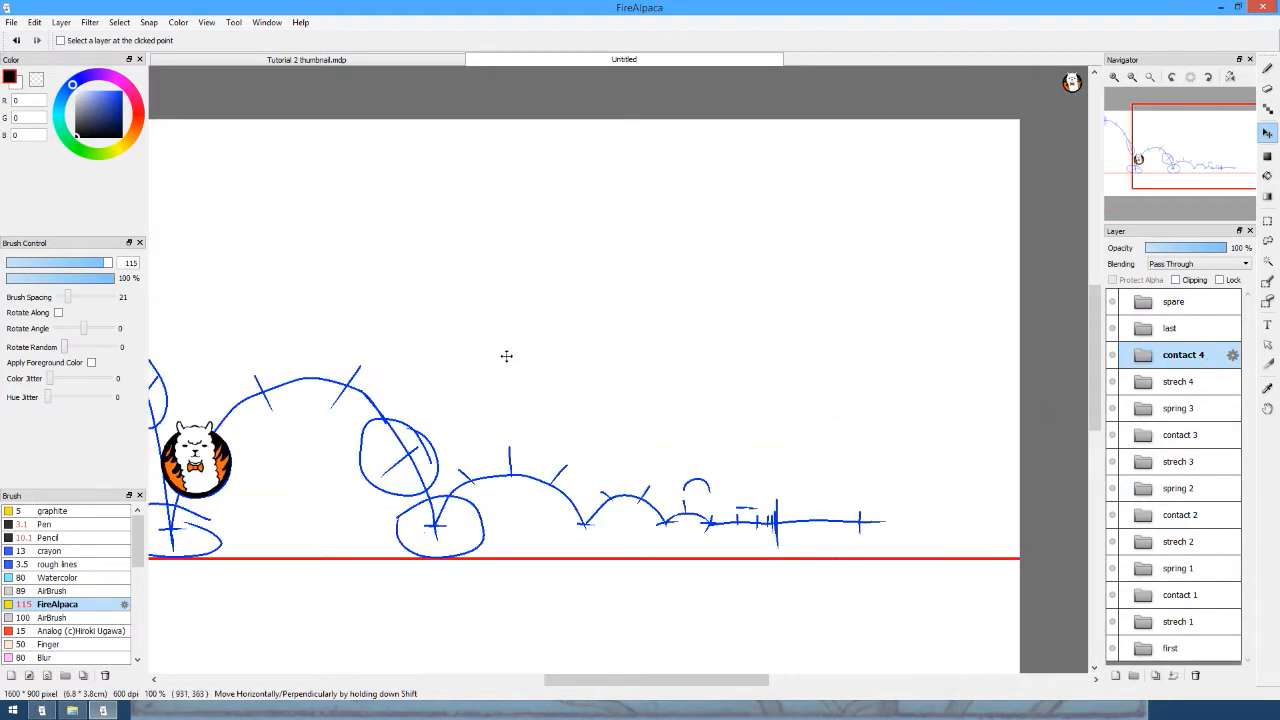
scroll(505, 368, "down", 1)
scroll(1101, 580, "up", 1)
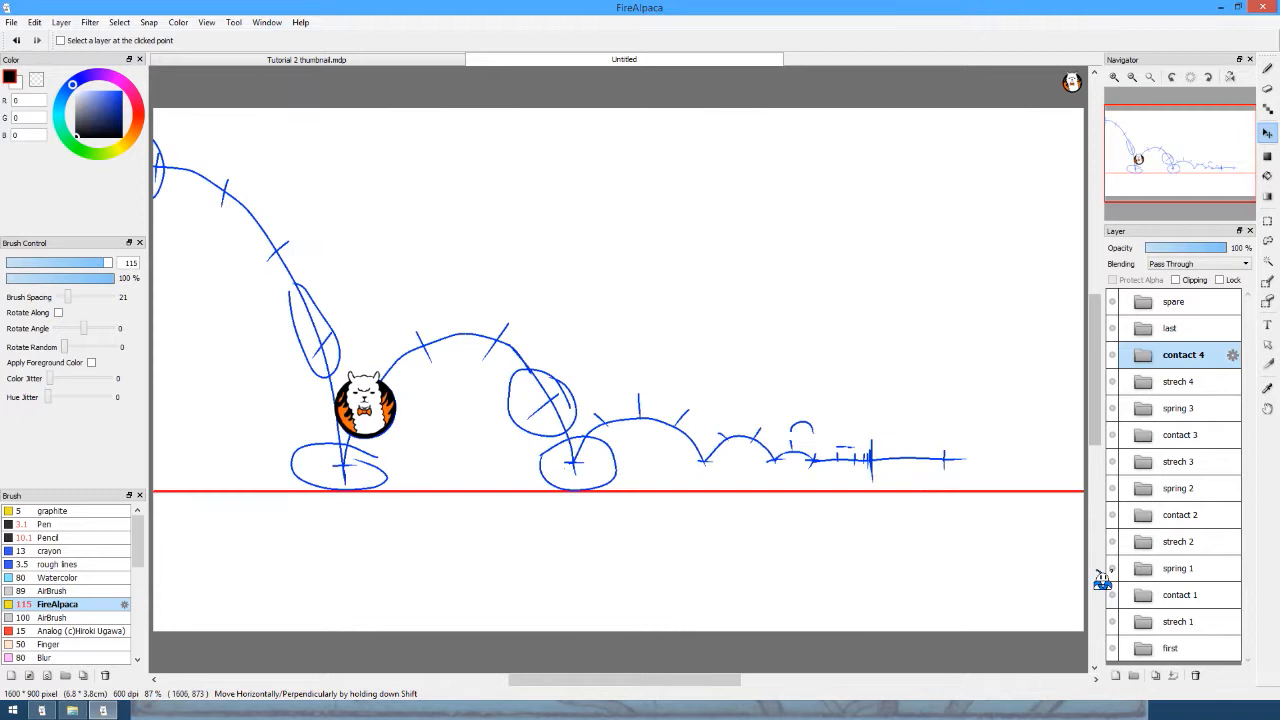
left_click(1150, 622)
left_click(1143, 622)
left_click(1130, 652)
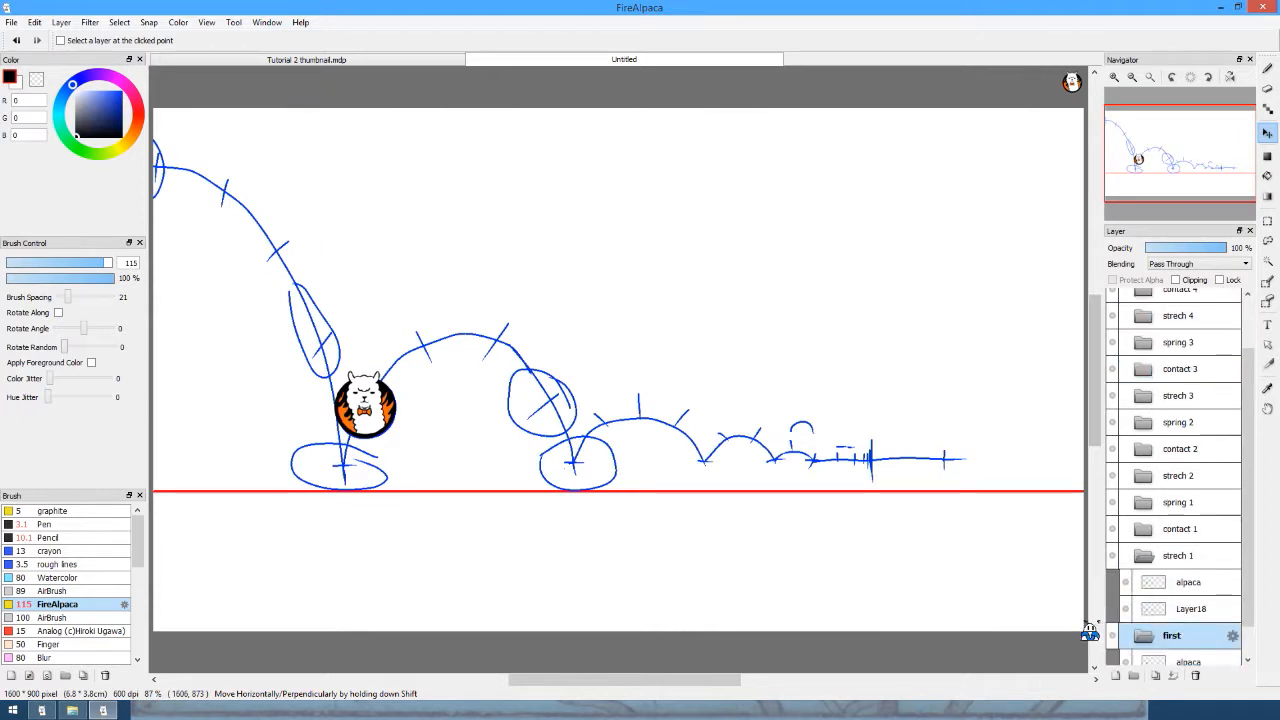
left_click(1143, 652)
Move the first folder's alpaca ball onto the starting circle at the canvas edge, where the first arc begins.
left_click(1162, 628)
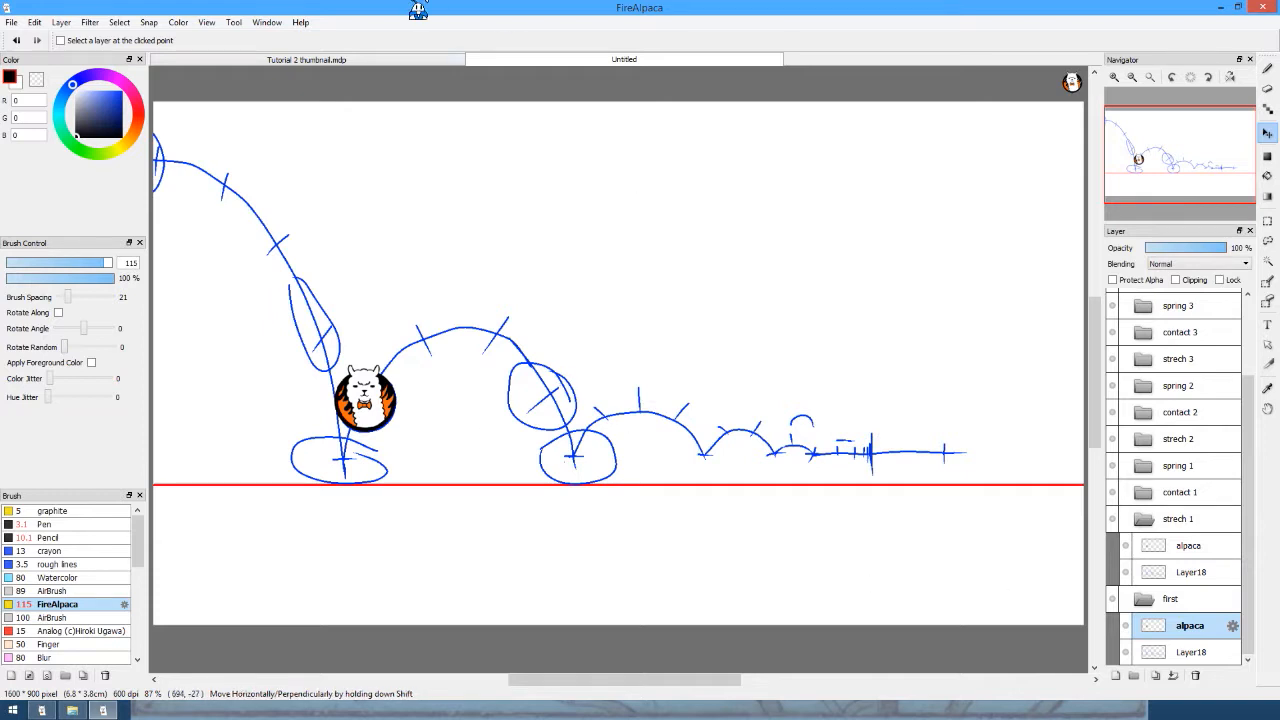
left_click(204, 23)
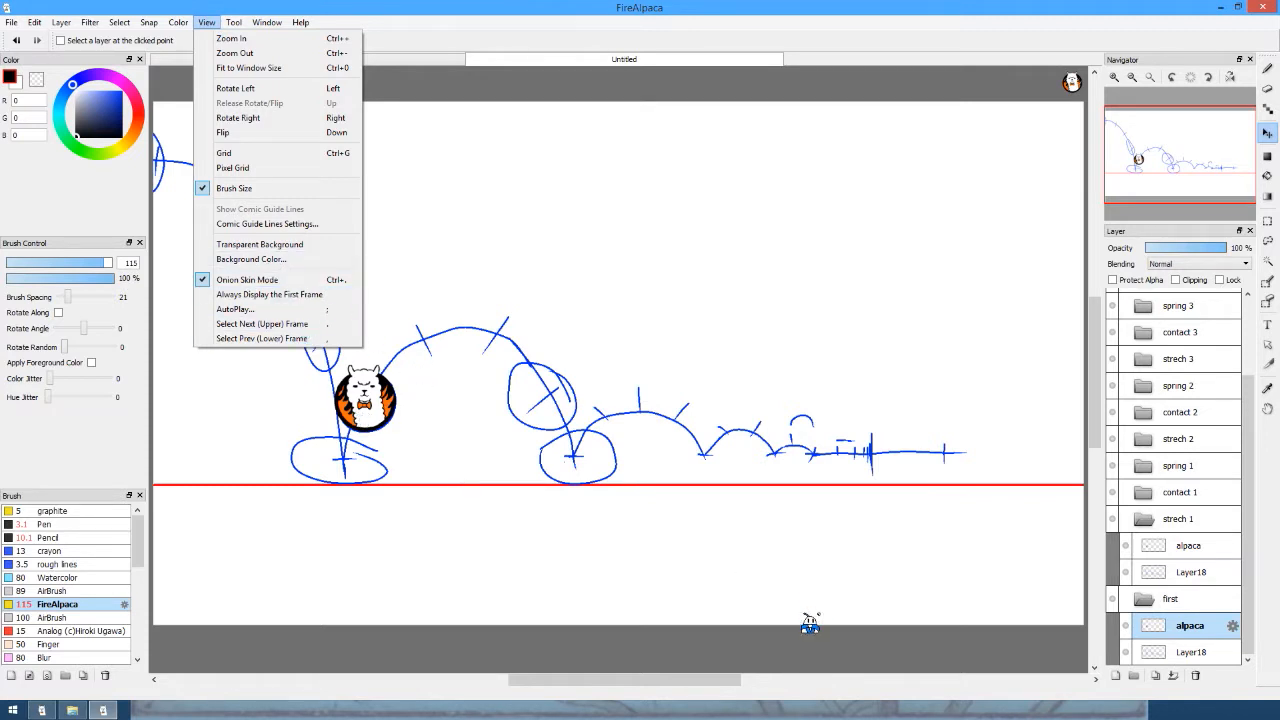
left_click(811, 623)
left_click_drag(355, 388, 341, 258)
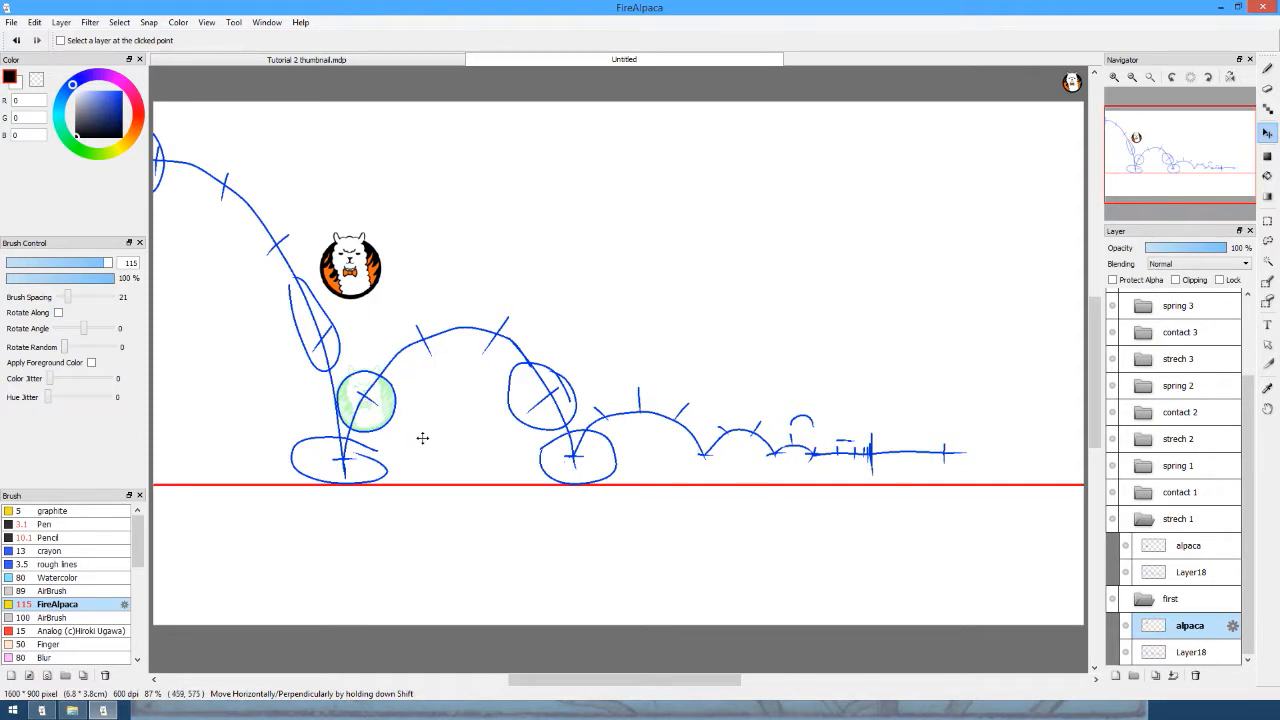
left_click_drag(283, 388, 431, 437)
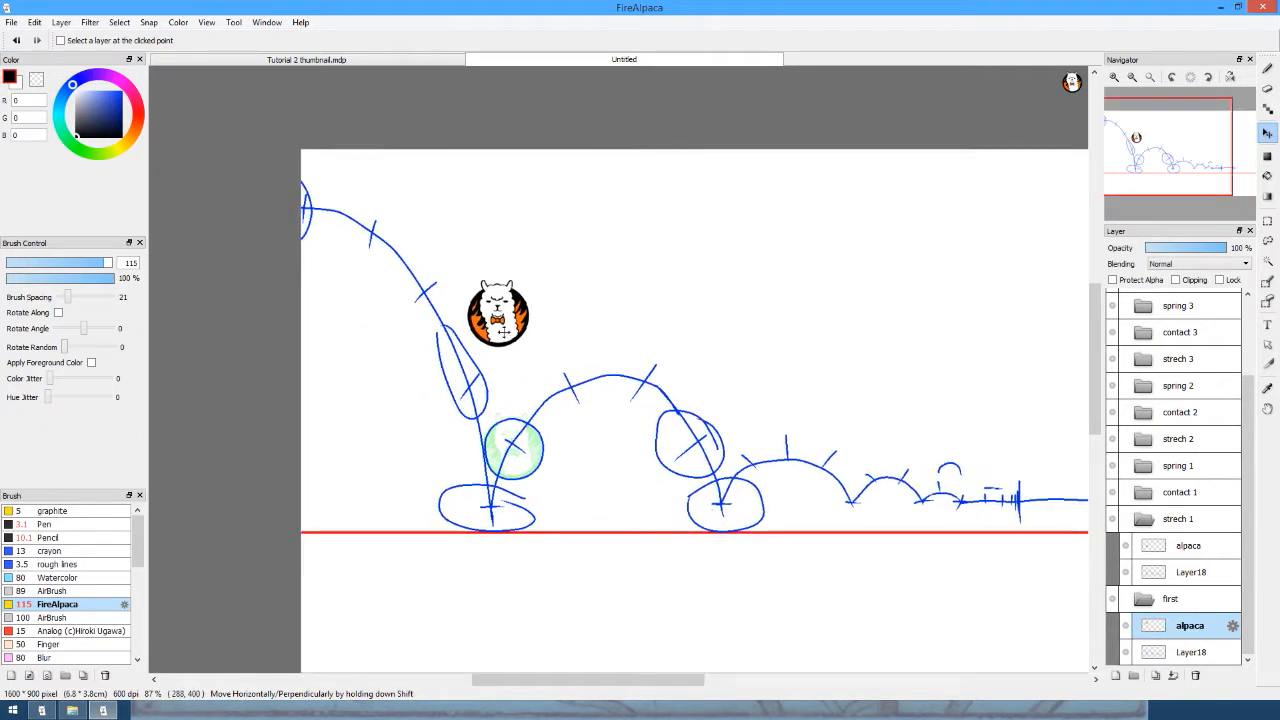
left_click_drag(503, 319, 286, 214)
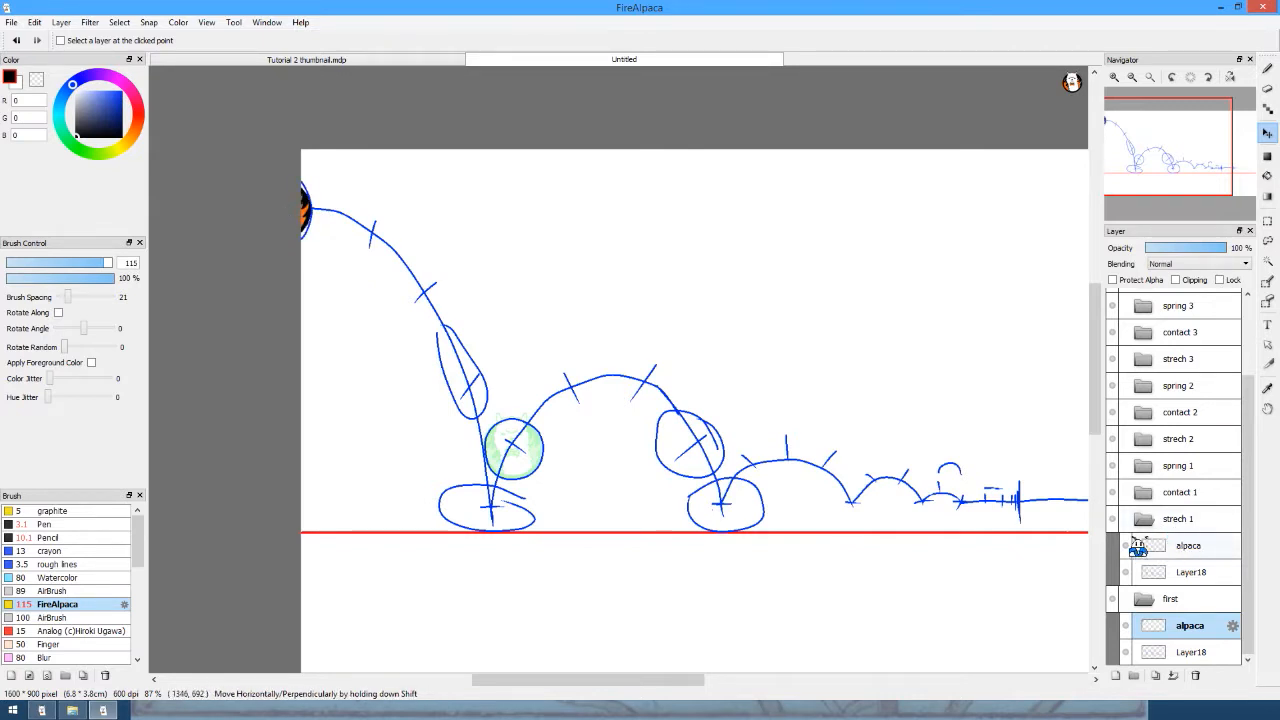
Move the strech 1 folder's alpaca ball onto the first descent's stretch oval and tilt it along the falling path.
left_click(1189, 548)
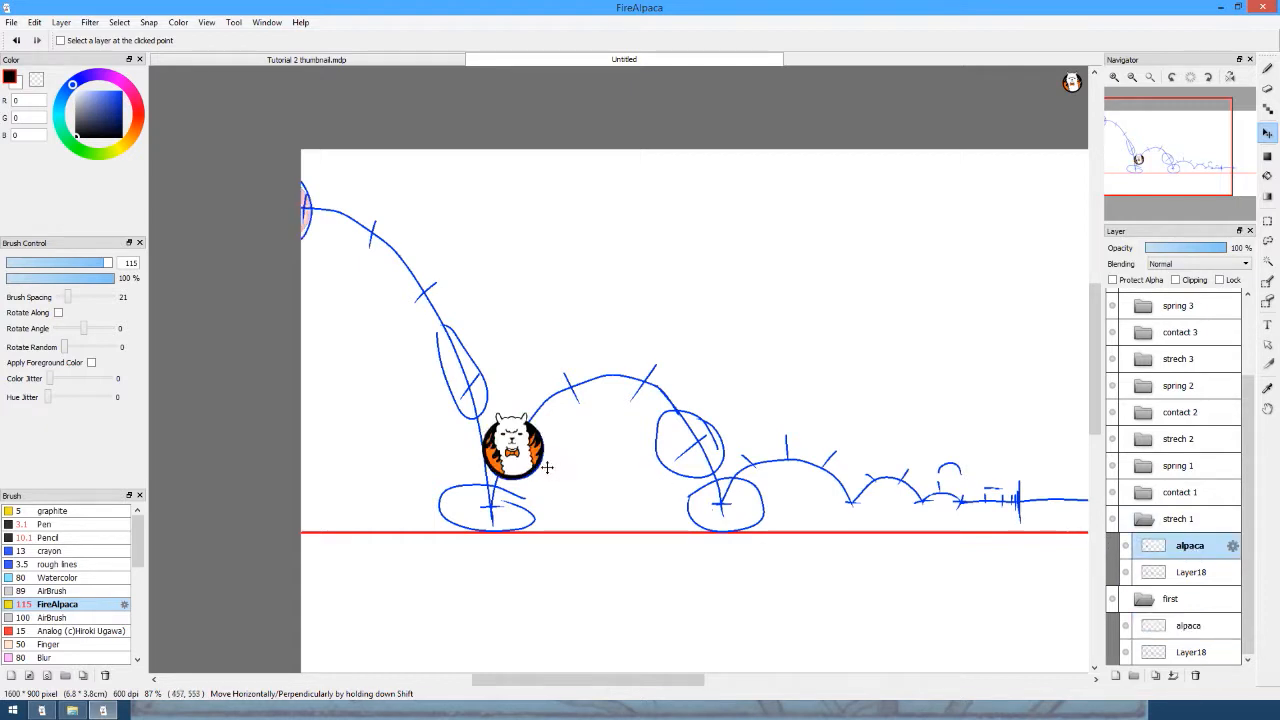
left_click_drag(527, 463, 483, 401)
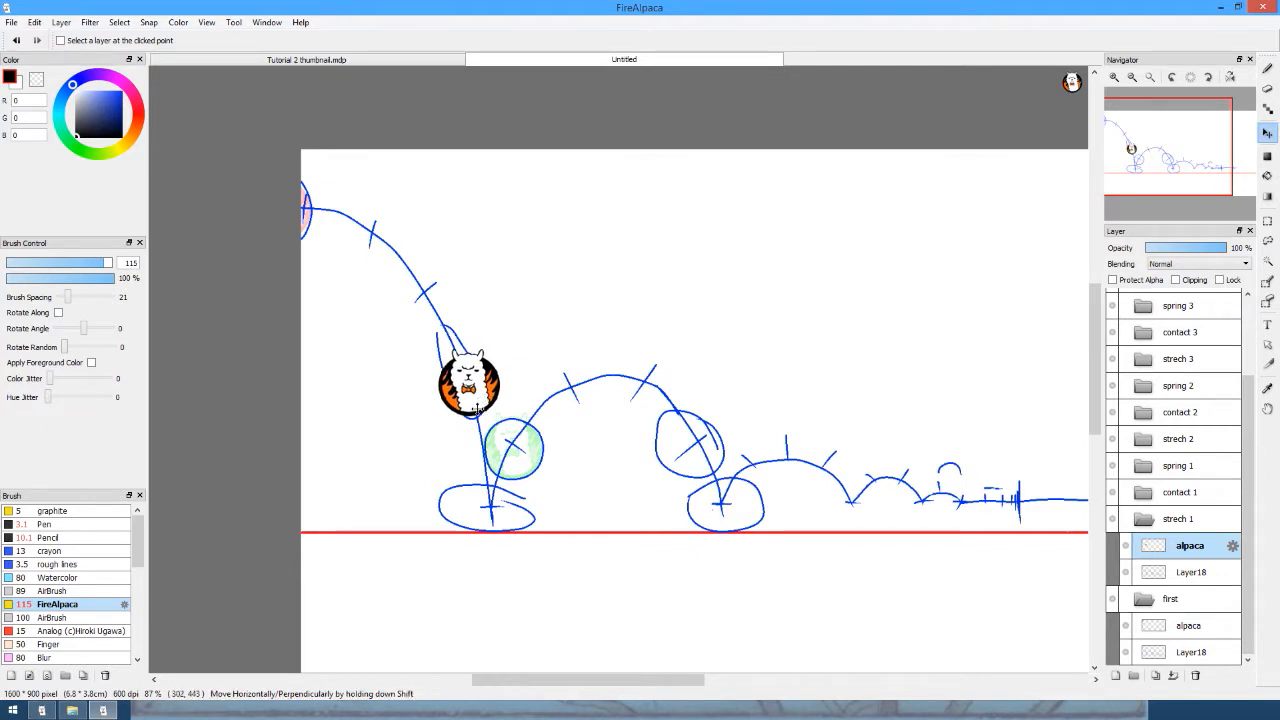
key("ctrl+t")
mouse_move(467, 366)
left_mouse_down()
mouse_move(510, 361)
mouse_move(484, 372)
mouse_move(443, 296)
mouse_move(473, 419)
mouse_move(447, 368)
mouse_move(462, 366)
left_mouse_up()
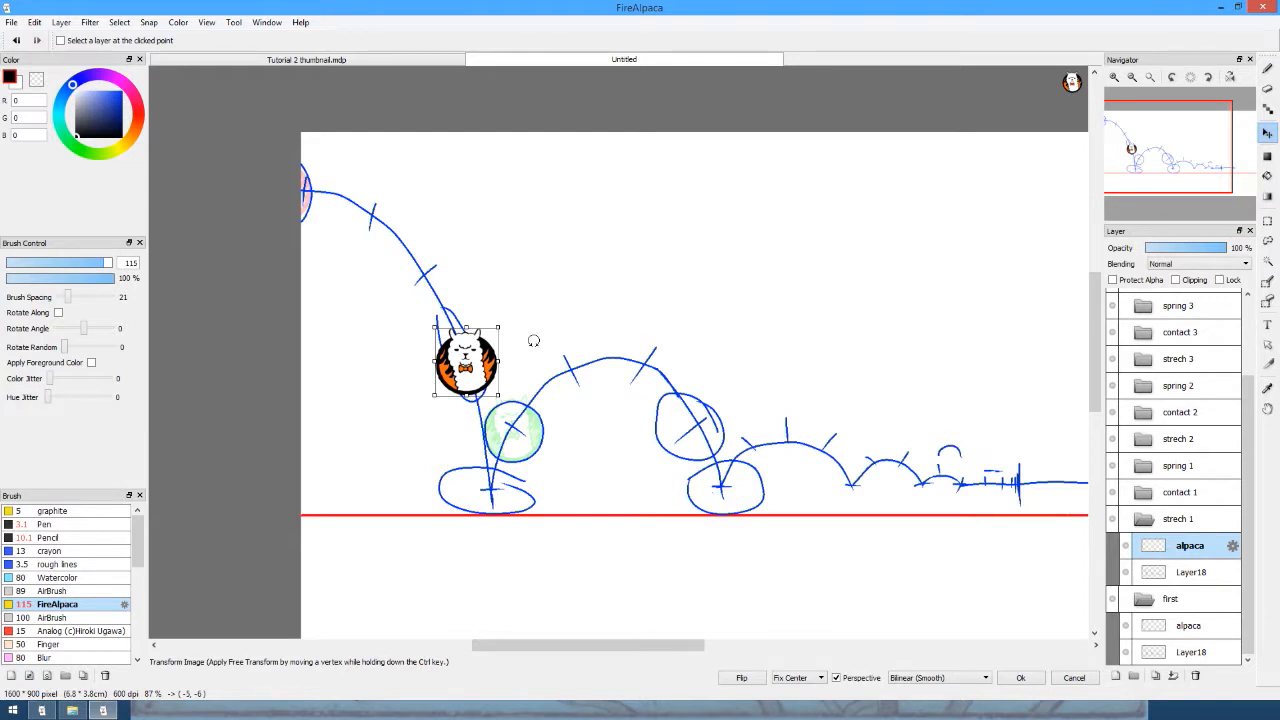
left_click_drag(548, 341, 542, 312)
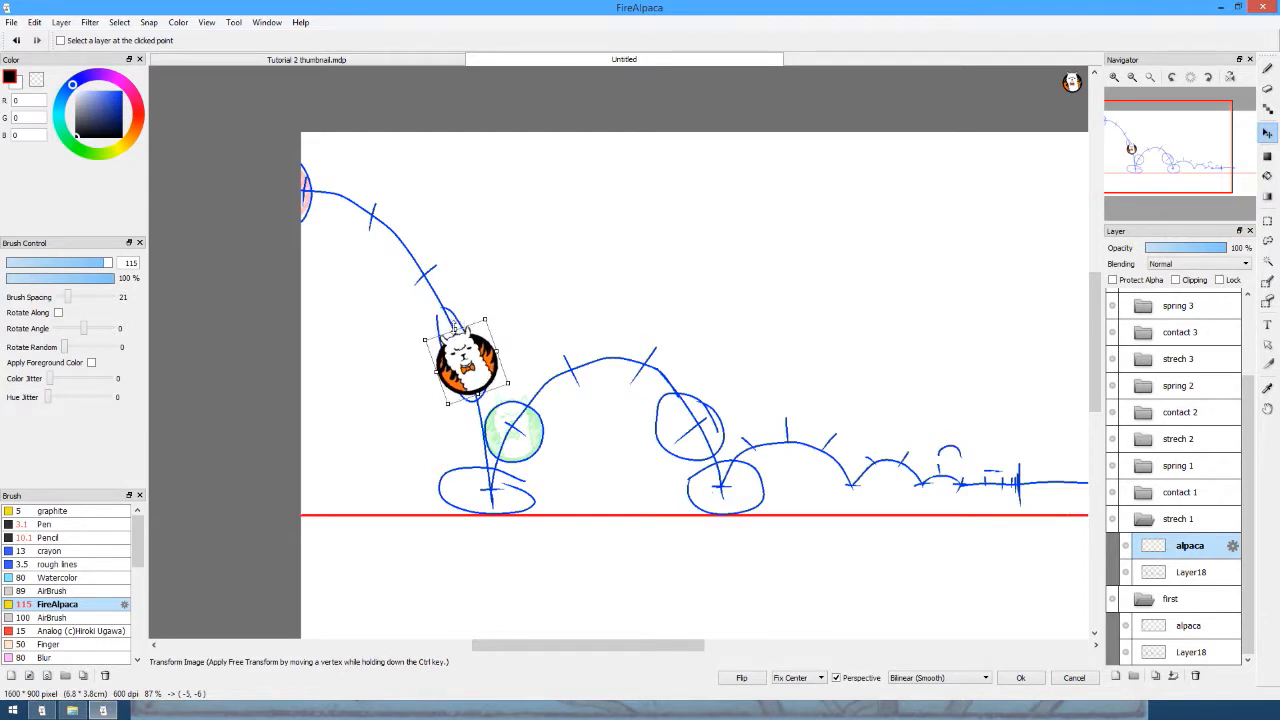
Stretch the strech 1 alpaca ball into a narrow tilted oval, reposition it over the first descent's stretch oval, and apply the transform.
left_click_drag(455, 327, 454, 323)
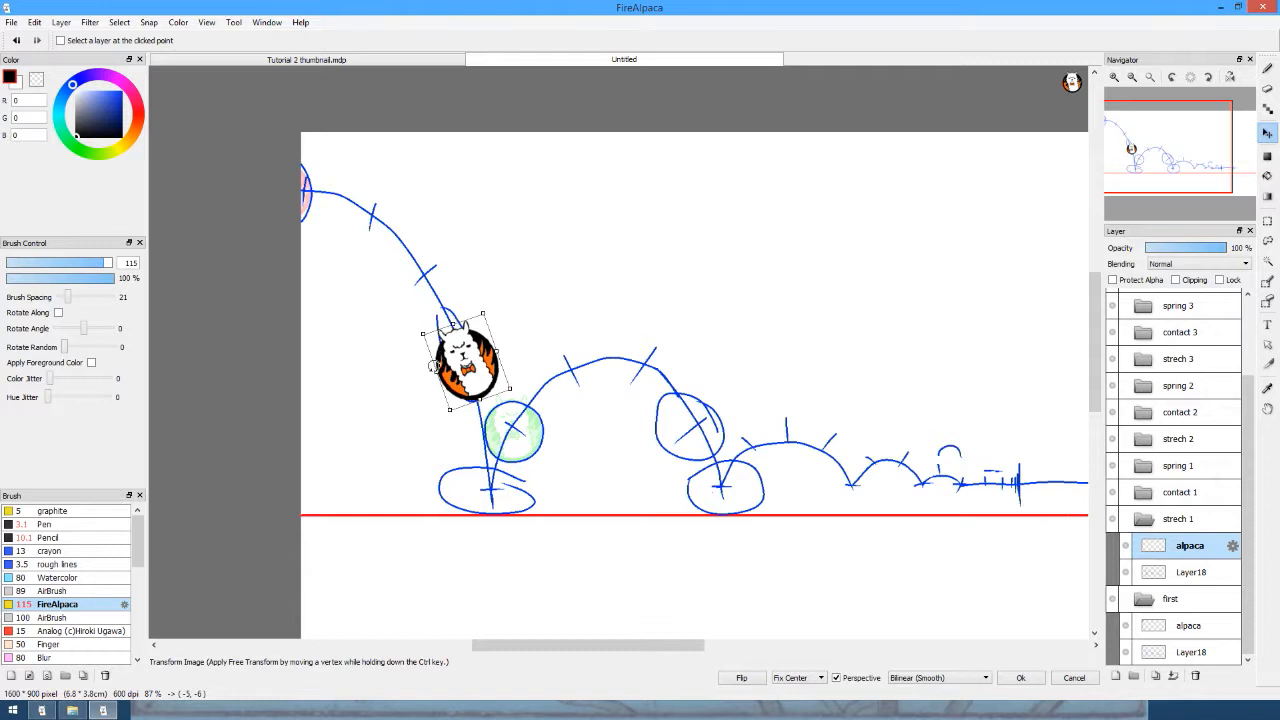
left_click_drag(432, 370, 436, 371)
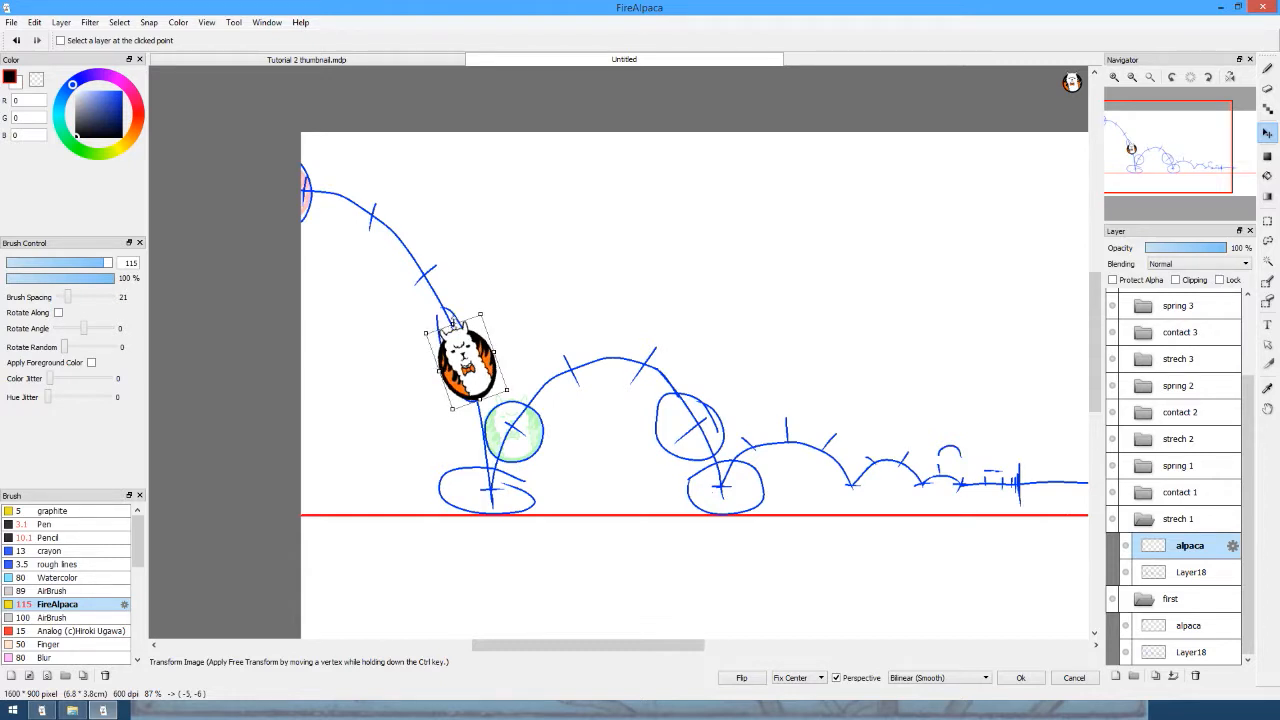
left_click_drag(453, 323, 453, 321)
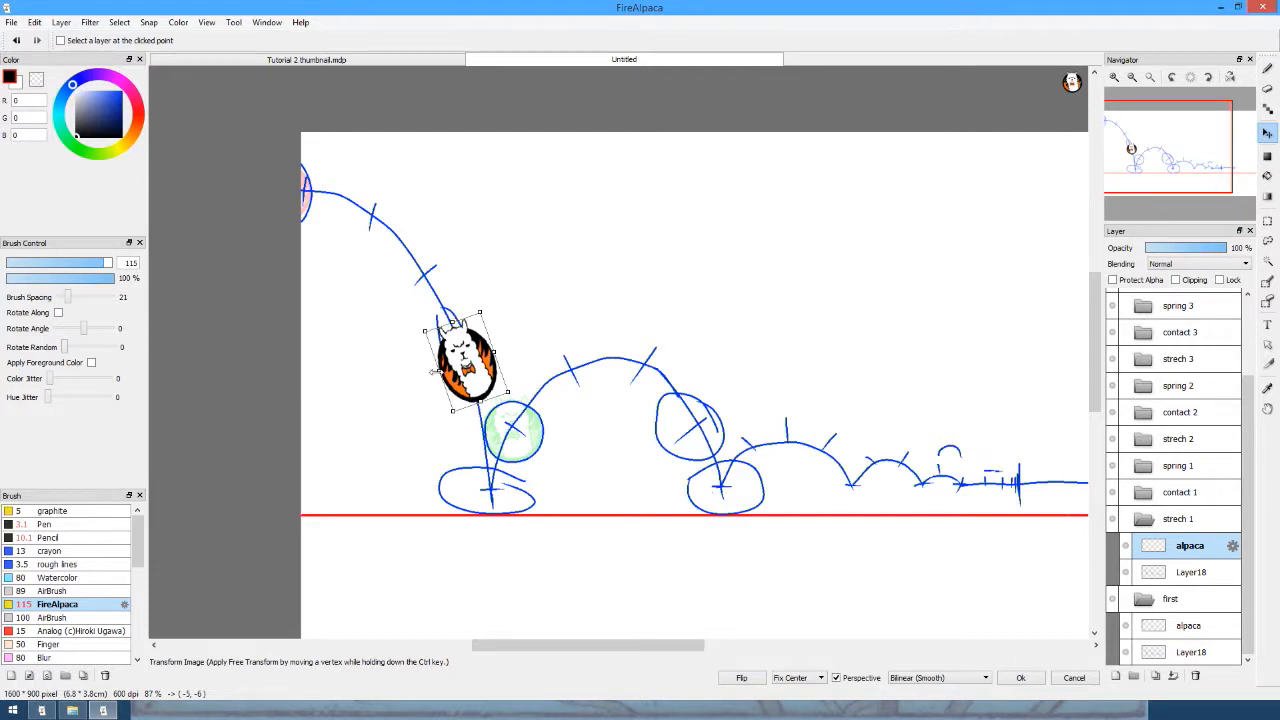
left_click_drag(432, 372, 529, 346)
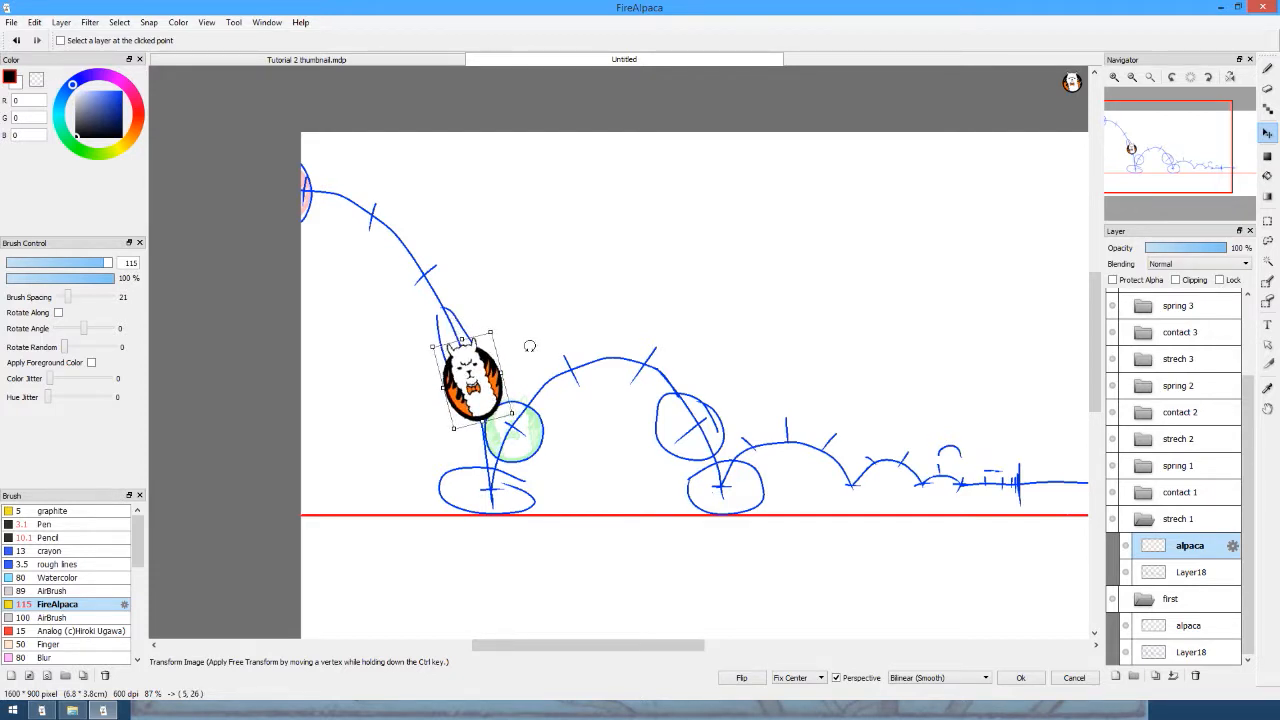
left_click_drag(469, 383, 478, 372)
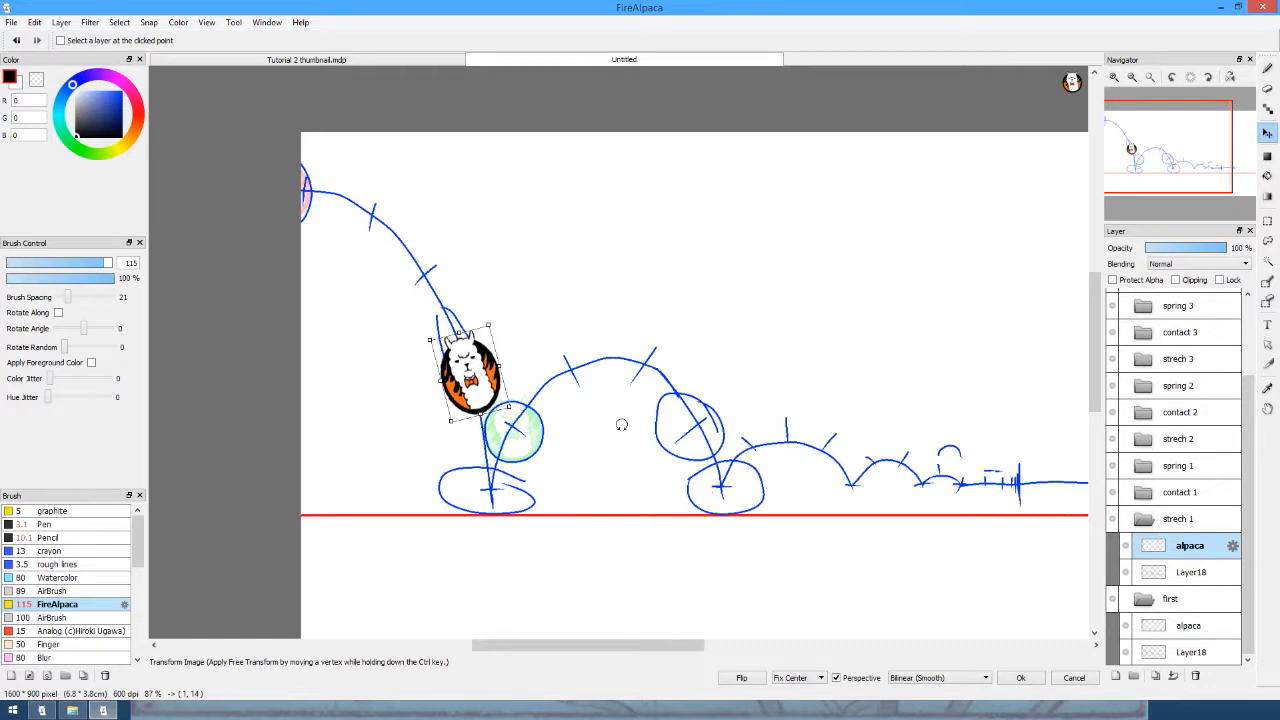
key("Return")
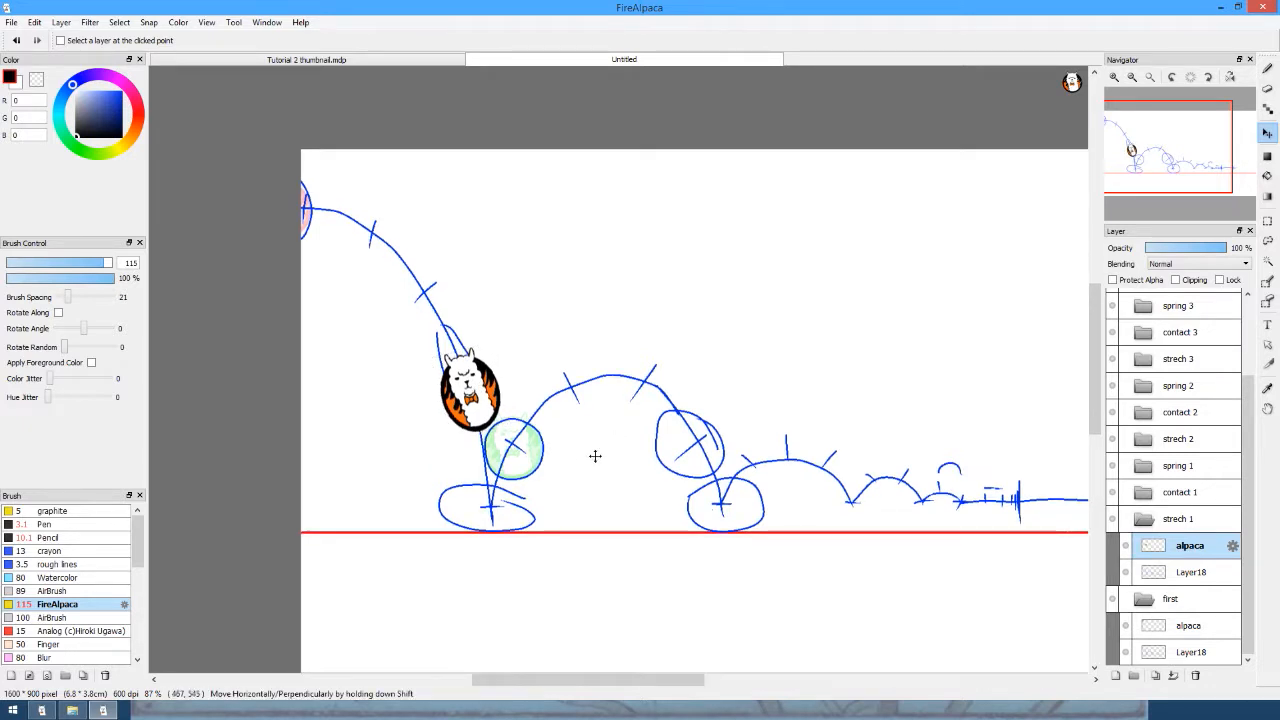
Move the contact 1 folder's alpaca ball onto the first ground-contact oval and squash it into a wide, flat shape resting on the red line.
left_click(1160, 492)
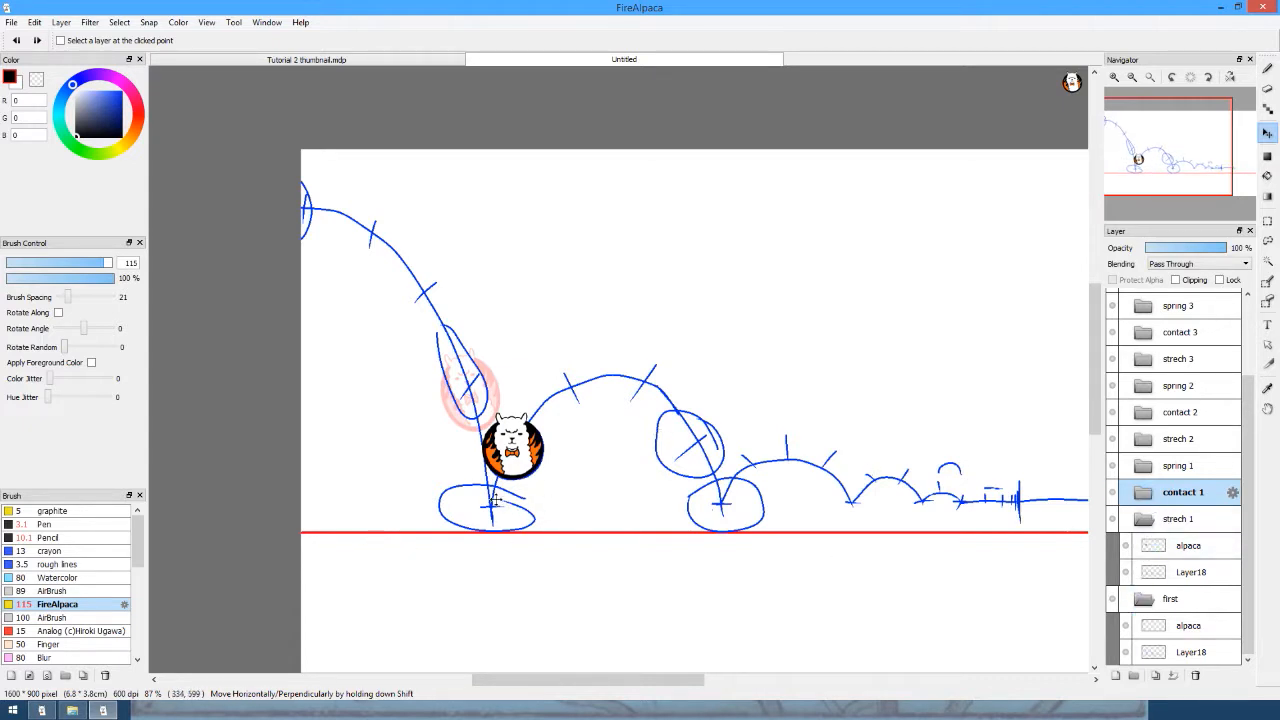
left_click(1143, 492)
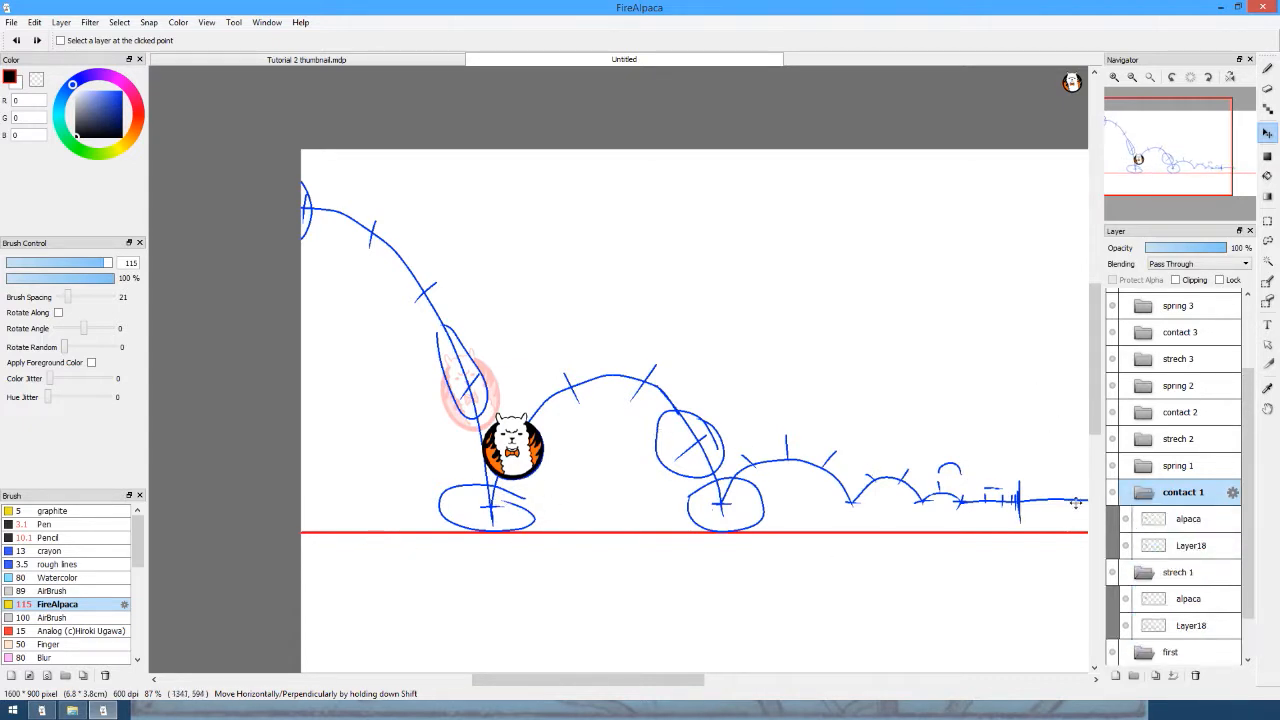
left_click(1168, 524)
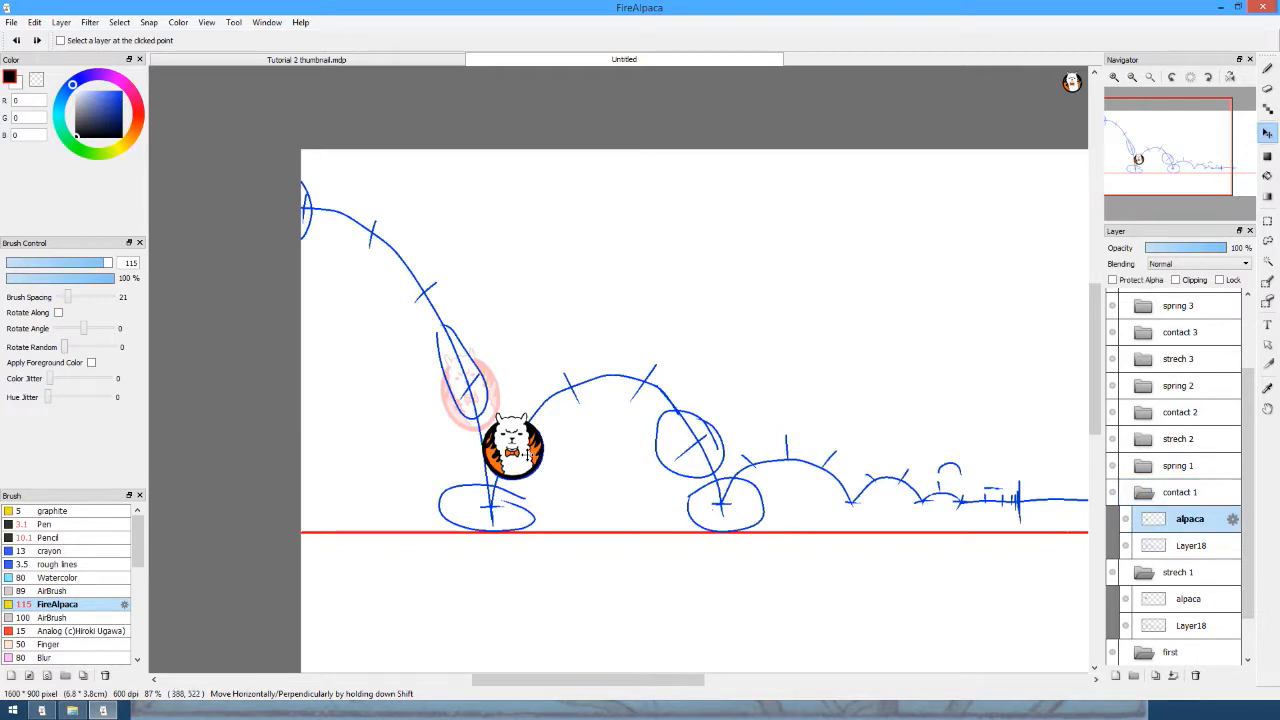
left_click_drag(527, 456, 507, 505)
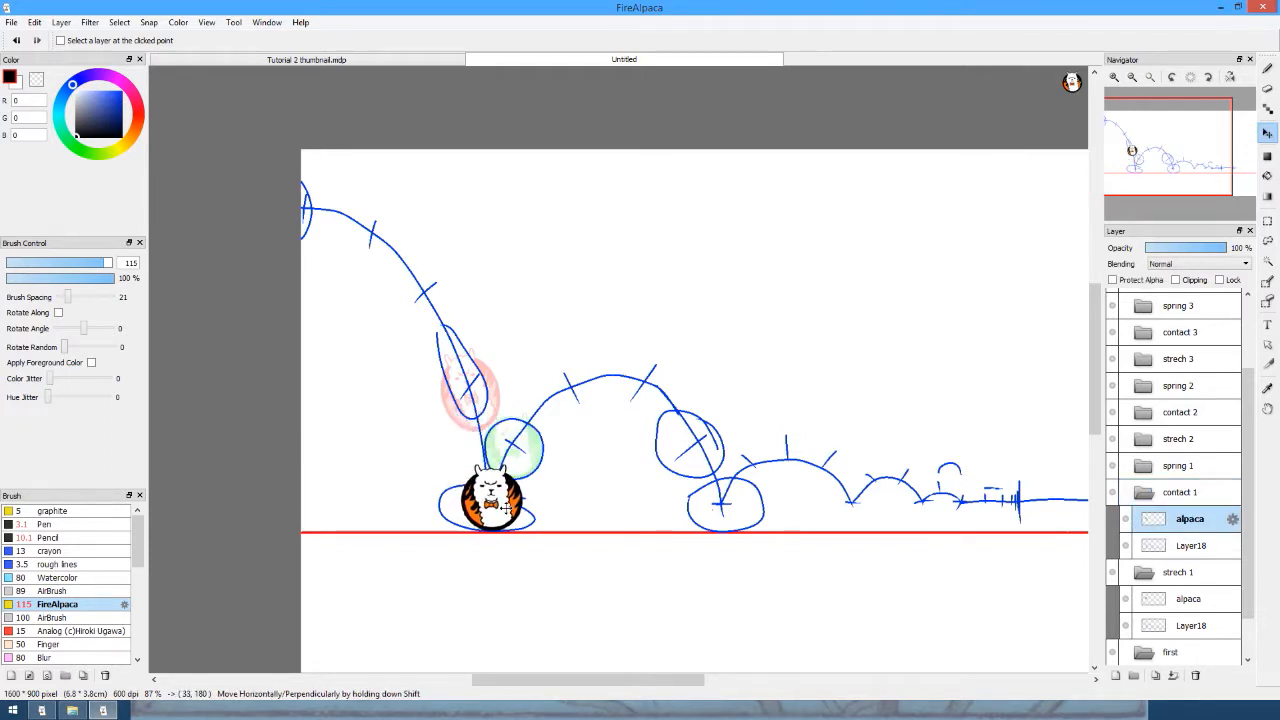
key("ctrl+t")
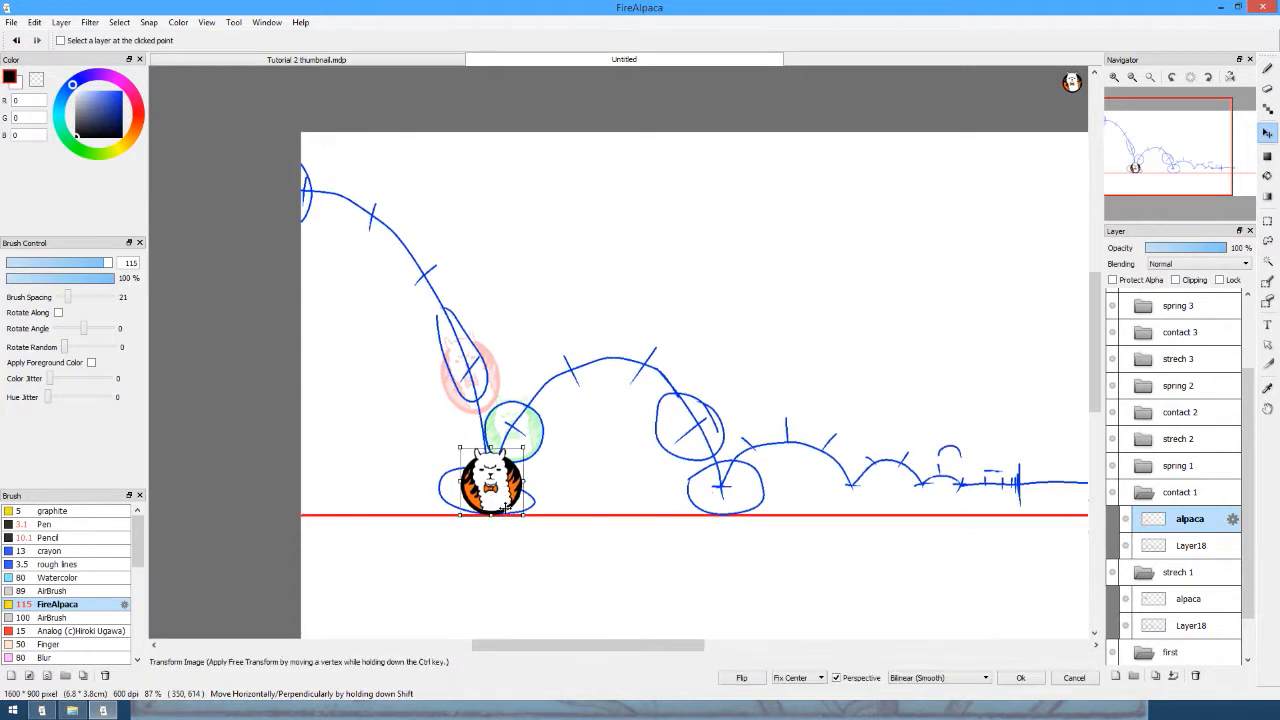
left_click_drag(491, 449, 491, 486)
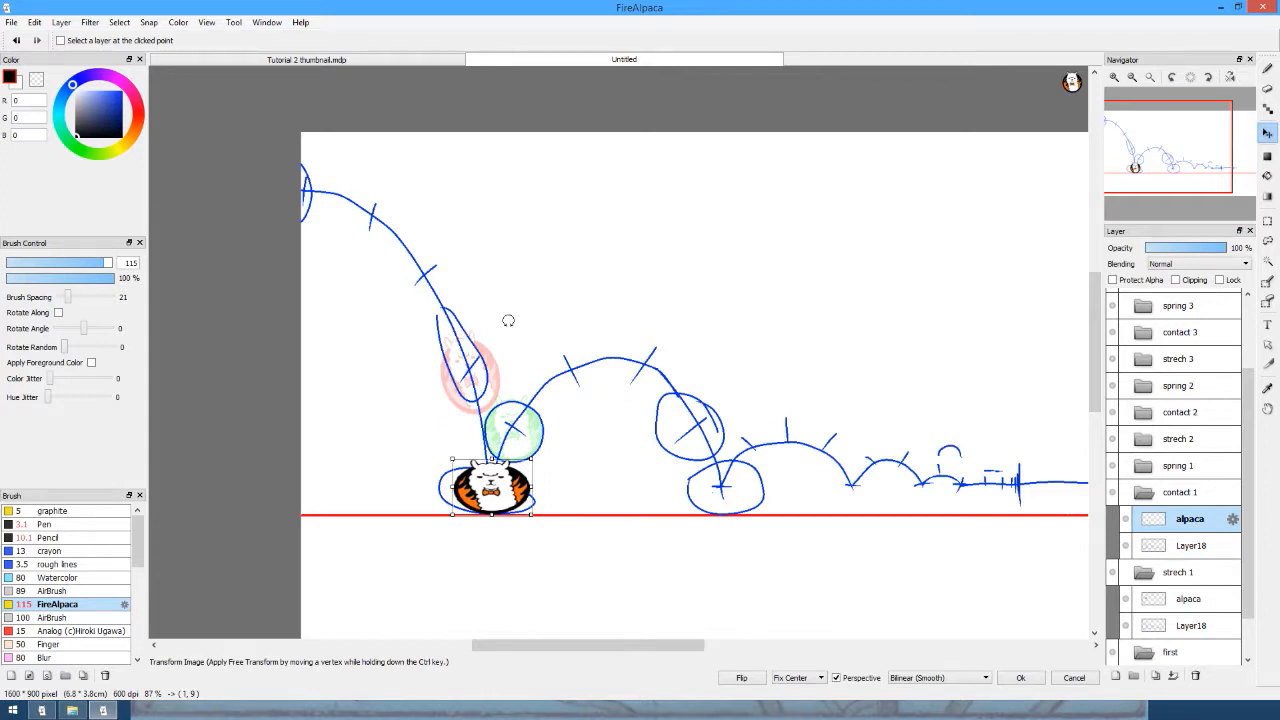
left_click_drag(491, 489, 487, 488)
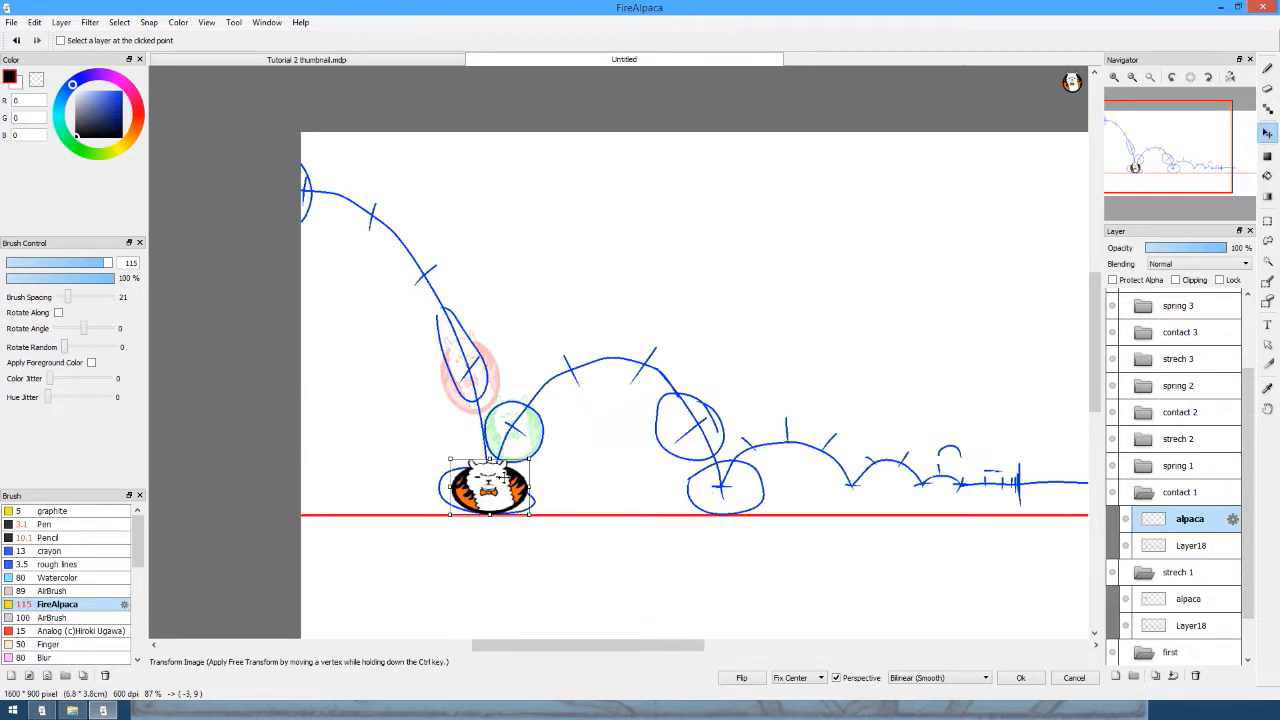
key("Return")
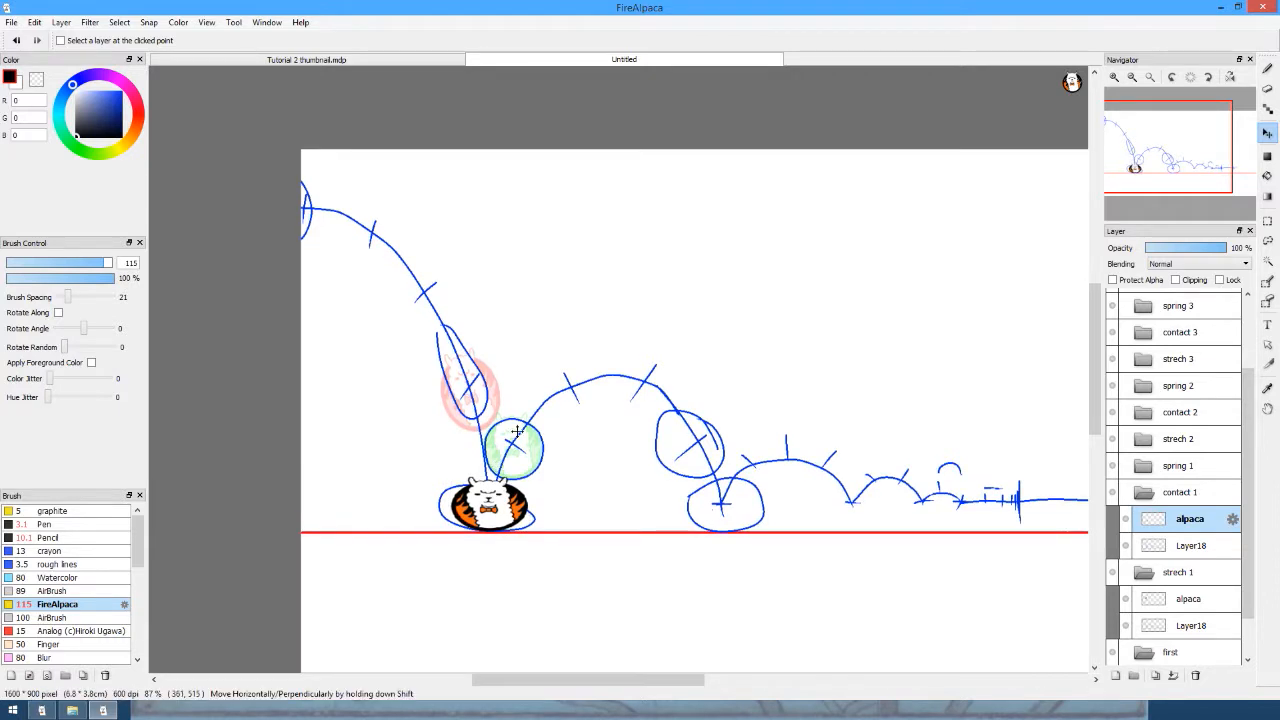
Move the spring 1 folder's alpaca ball slightly up along the start of the second arc.
left_click(1166, 466)
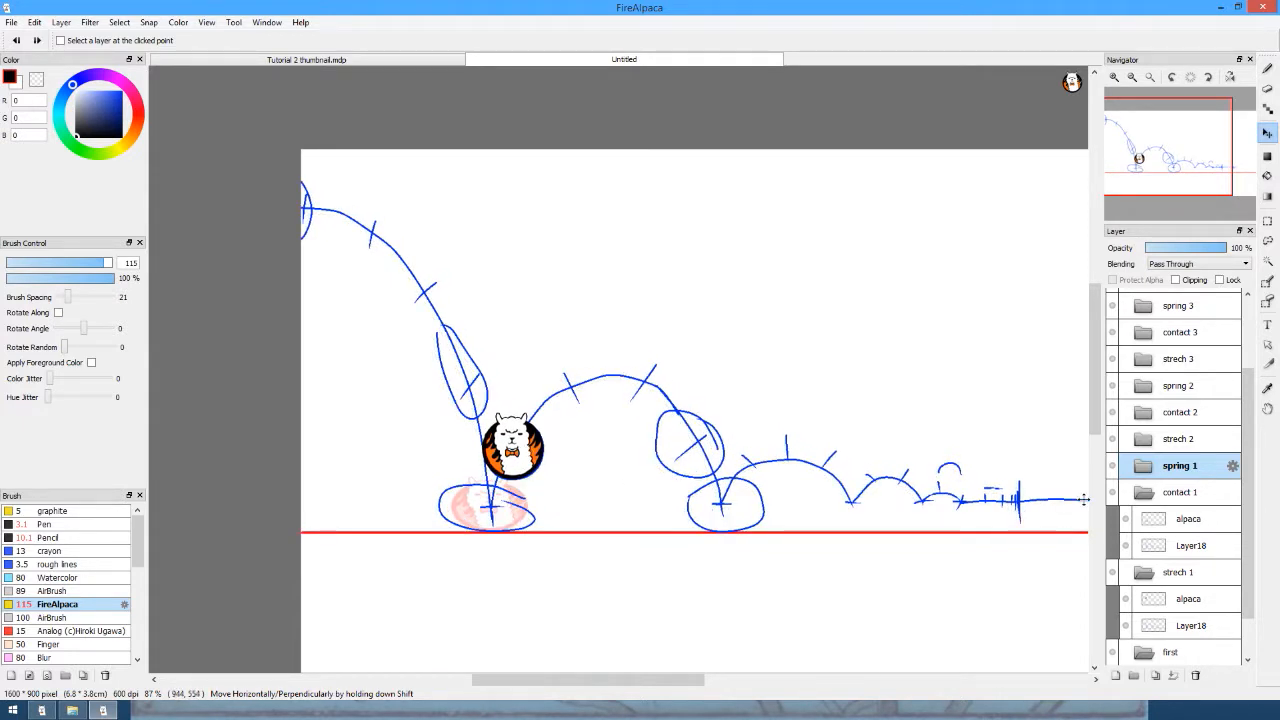
left_click(1143, 466)
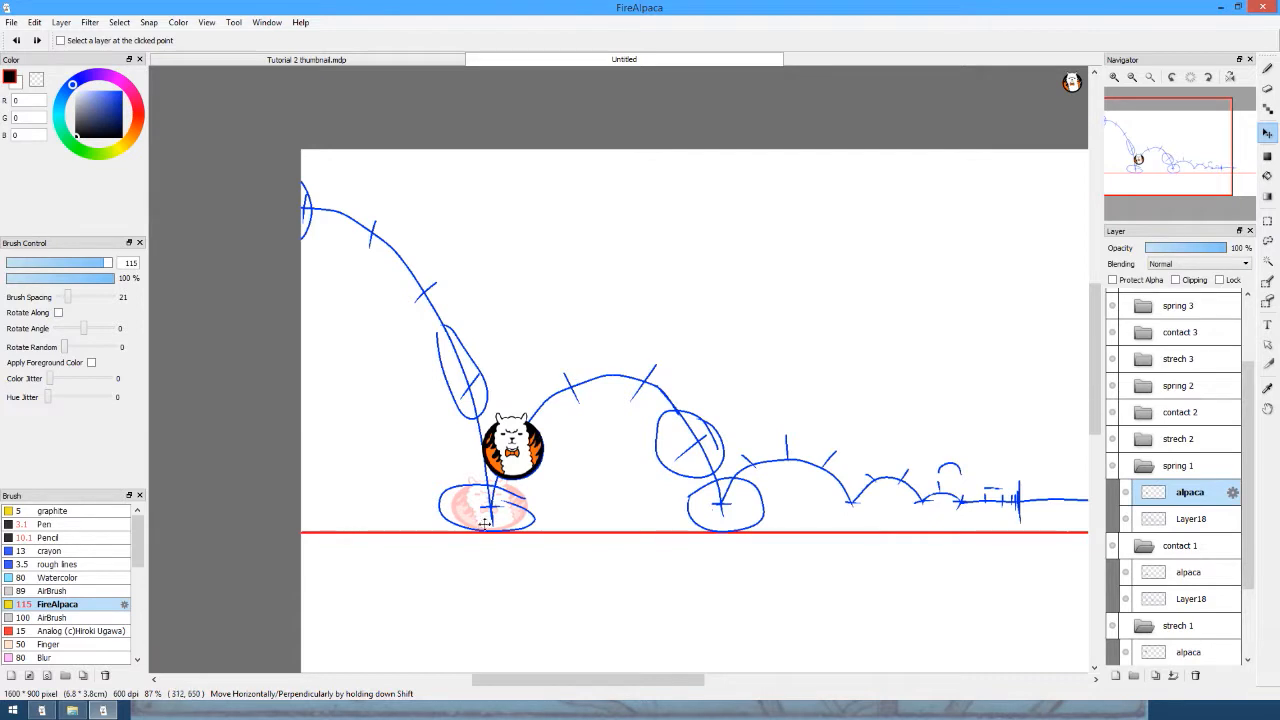
mouse_move(525, 443)
left_mouse_down()
mouse_move(502, 496)
mouse_move(535, 426)
left_mouse_up()
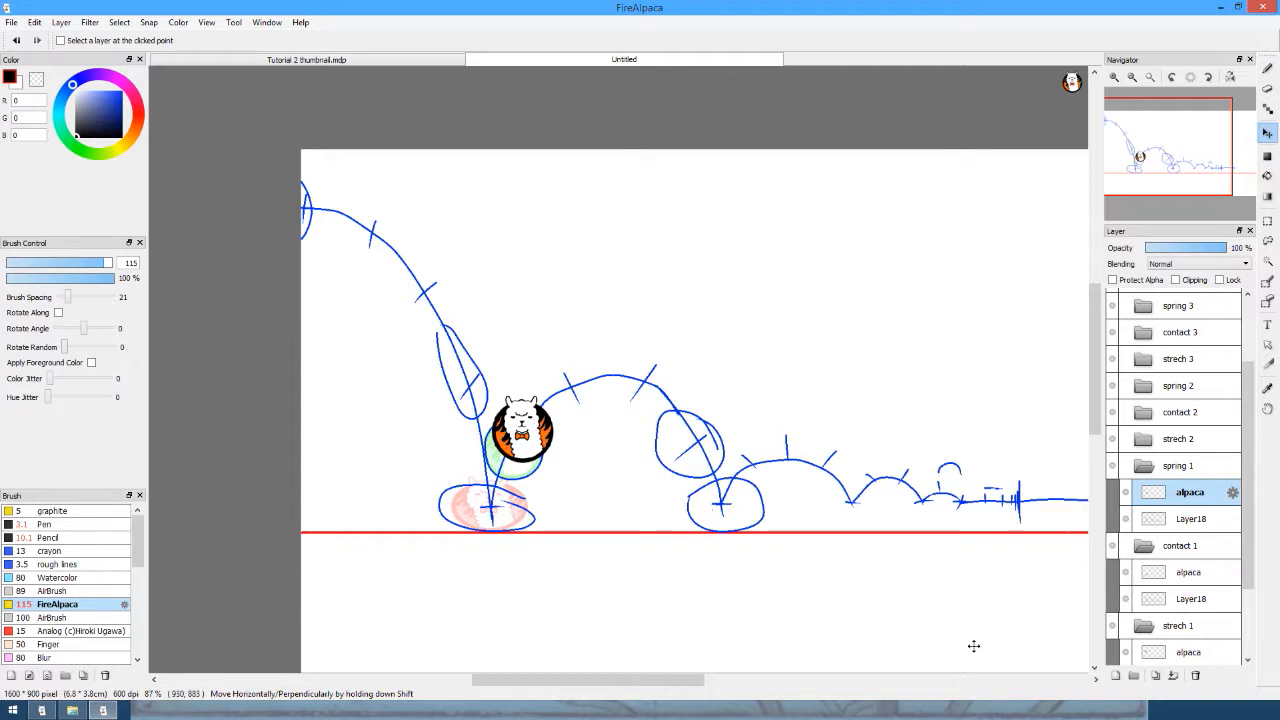
Flatten the contact 1 alpaca ball a little further from its upper edge and apply the transform.
left_click(1168, 572)
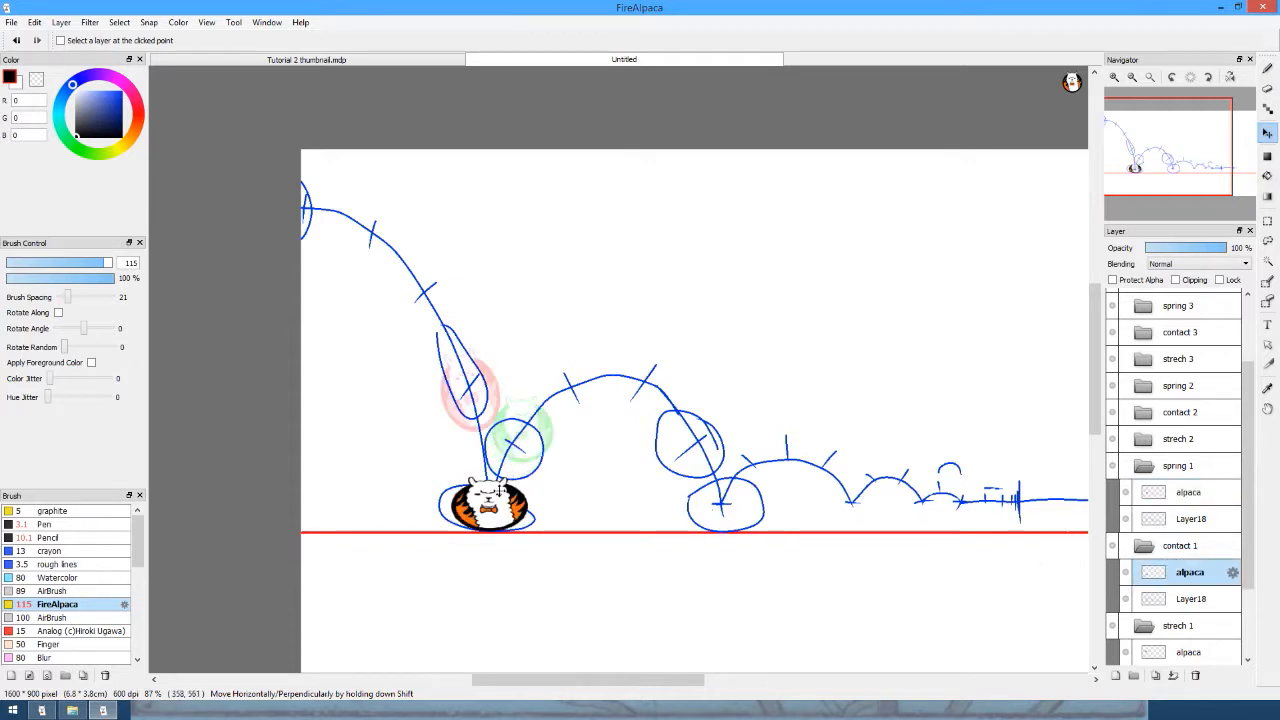
key("ctrl+t")
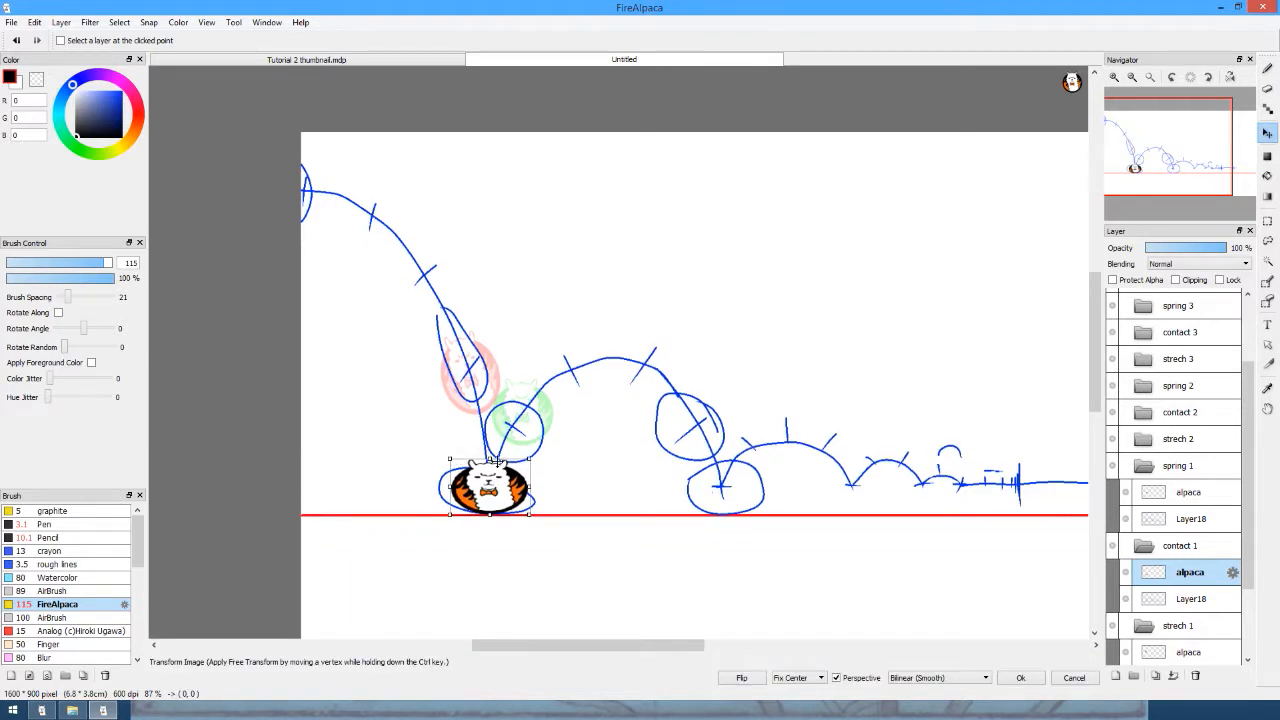
left_click_drag(488, 466, 488, 483)
key("Return")
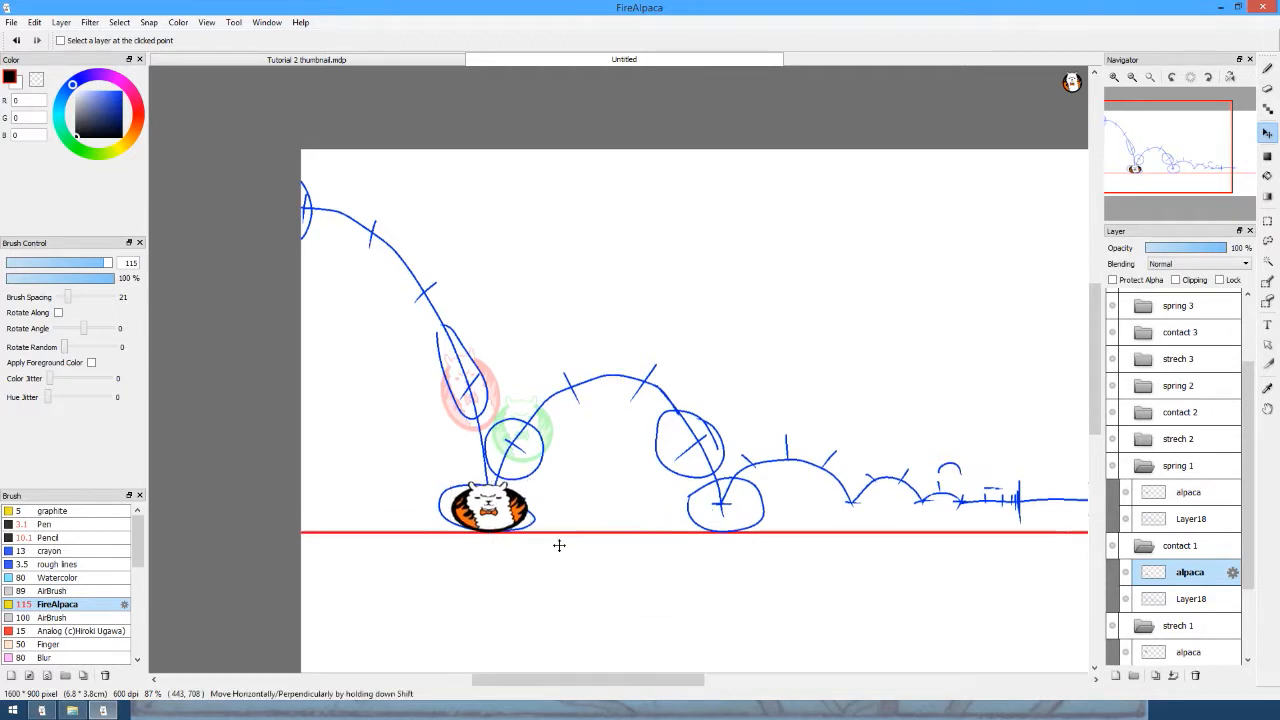
Collapse the contact 1, strech 1 and first folders in the layer list.
left_click(1142, 545)
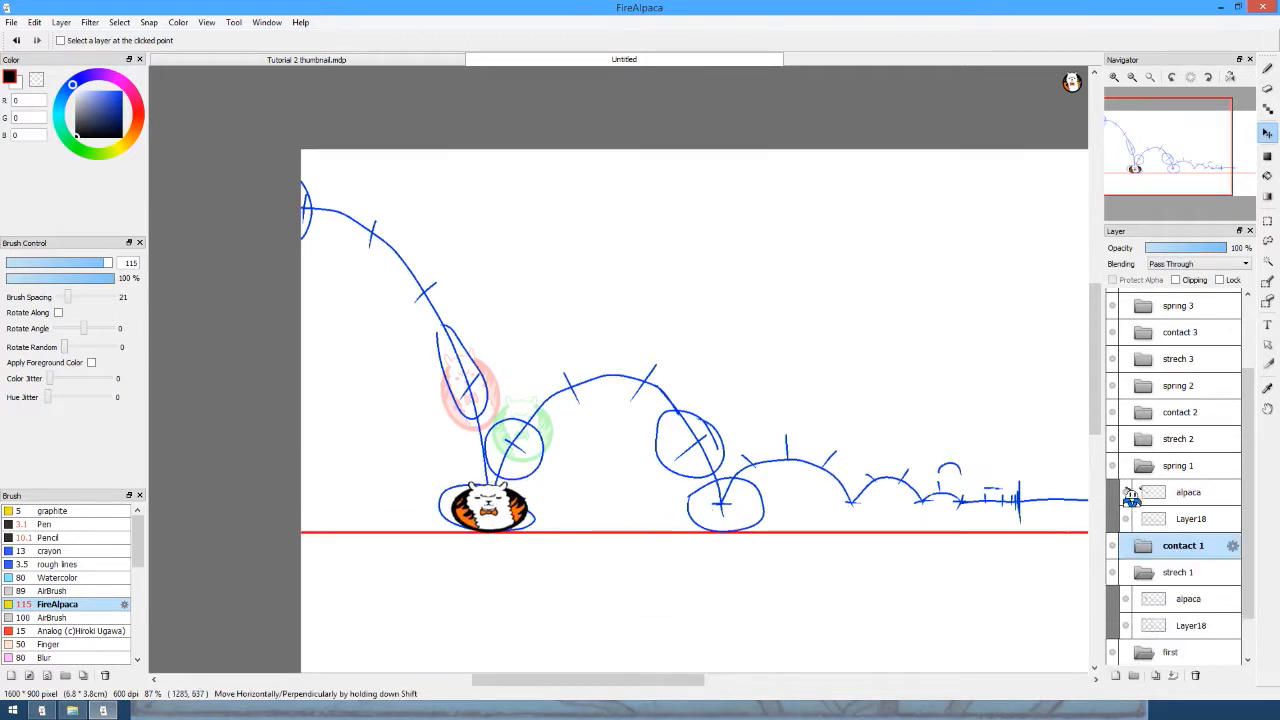
left_click(1140, 470)
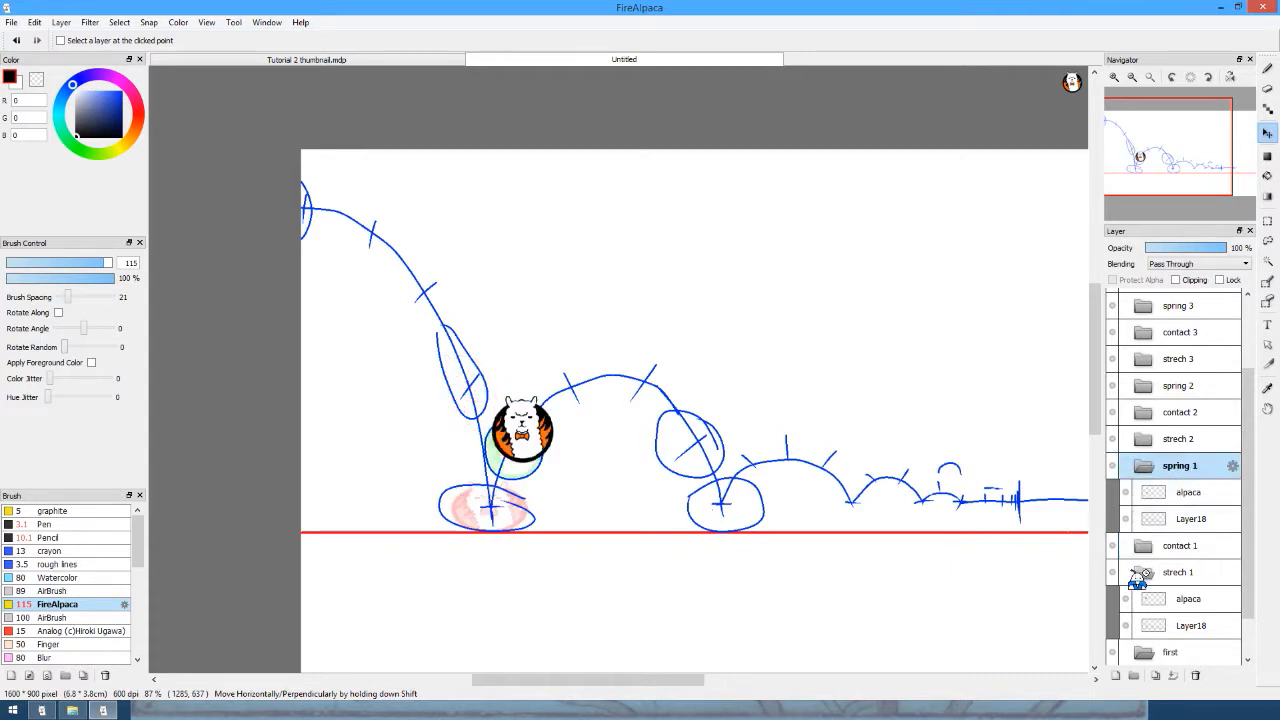
left_click(1142, 572)
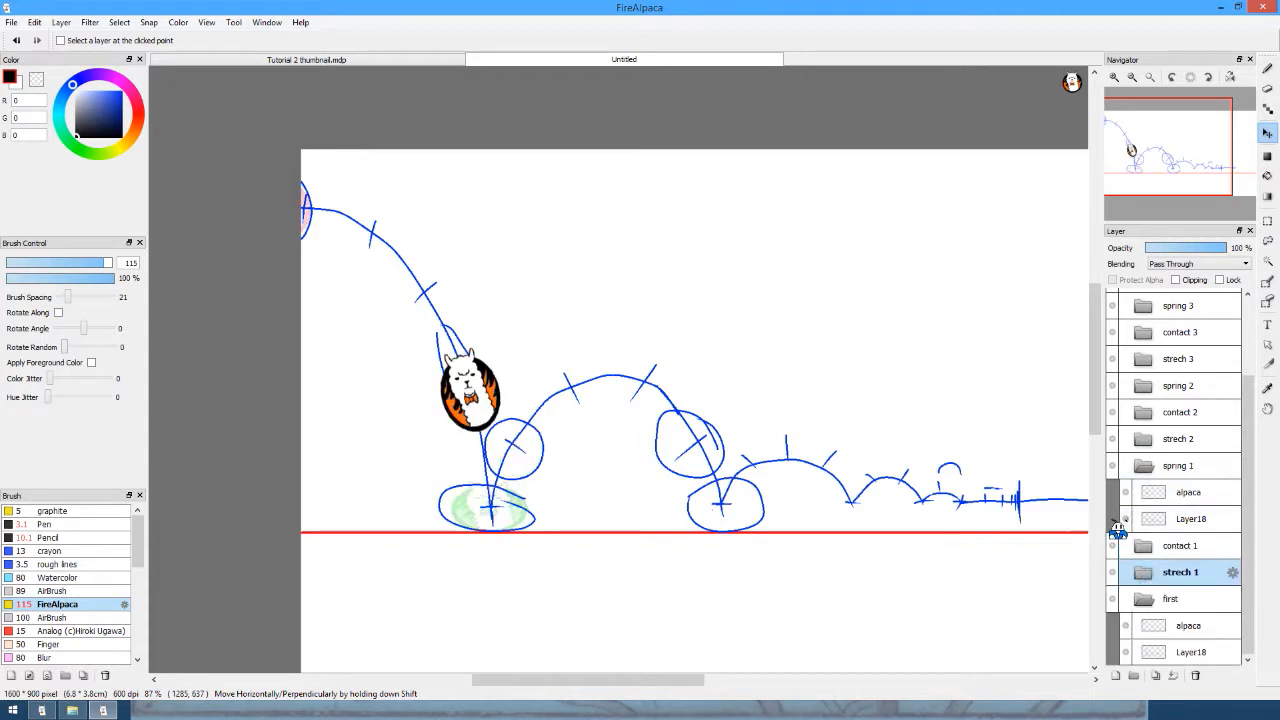
left_click(1127, 599)
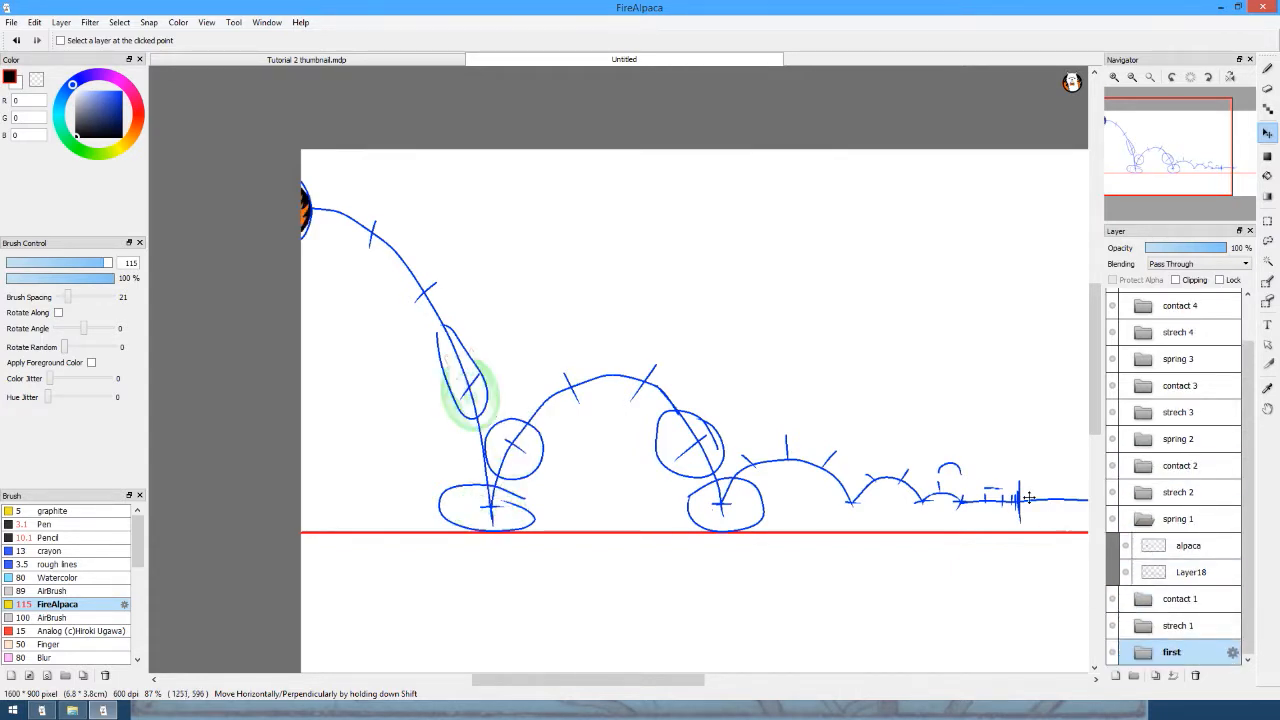
Flip back and forth through the first, strech 1, contact 1 and spring 1 frames to check the motion of the first bounce.
key("Up")
key("Up")
key("Up")
key("Down")
key("Down")
key("Down")
key("Up")
key("Up")
key("Up")
key("Down")
key("Down")
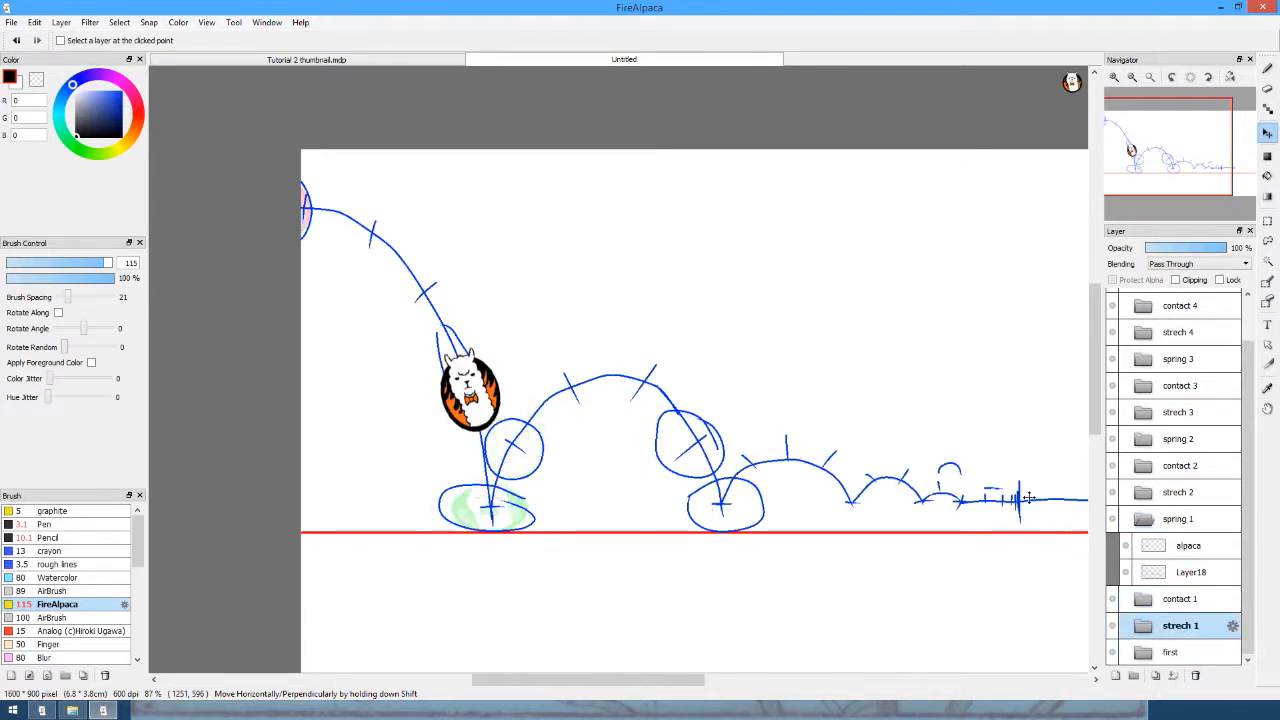
key("Up")
key("Up")
key("Up")
key("Up")
key("Down")
key("Down")
key("Down")
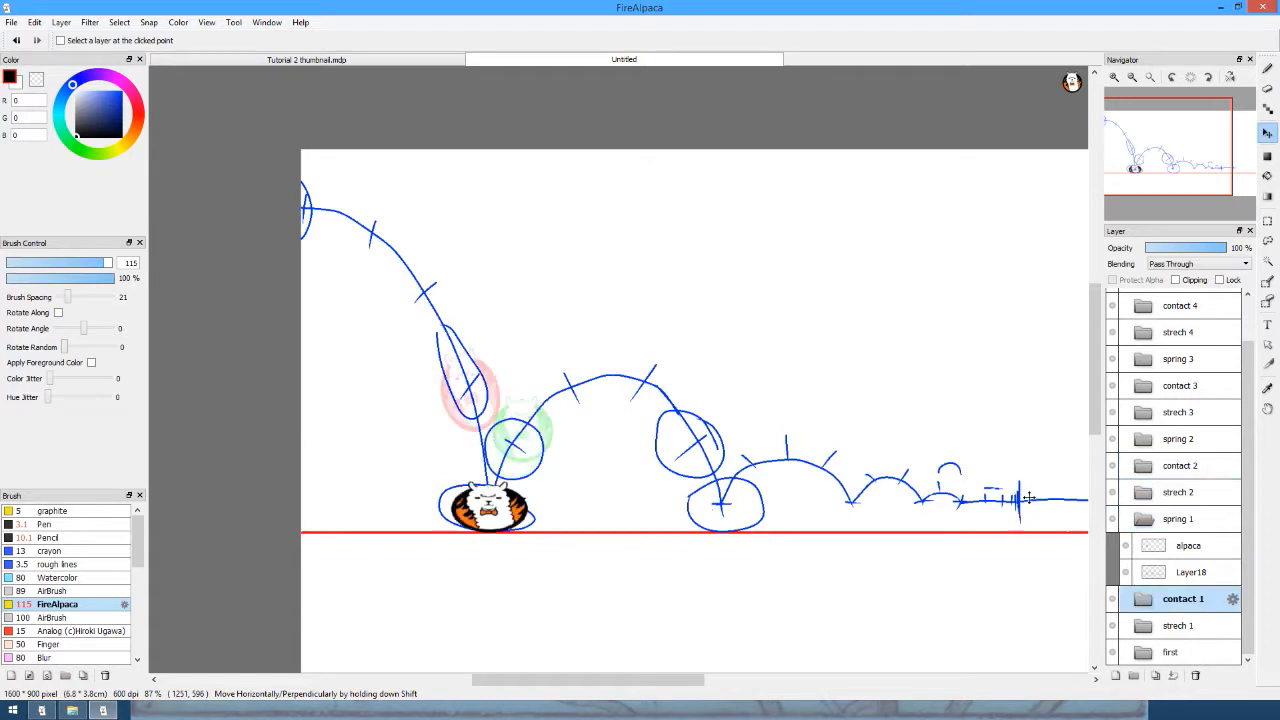
key("Down")
key("Down")
key("Up")
key("Down")
key("Up")
key("Up")
key("Down")
key("Up")
key("Down")
key("Up")
key("Down")
key("Up")
key("Down")
key("Down")
key("Up")
key("Up")
key("Down")
key("Up")
key("Down")
key("Up")
key("Down")
key("Up")
key("Down")
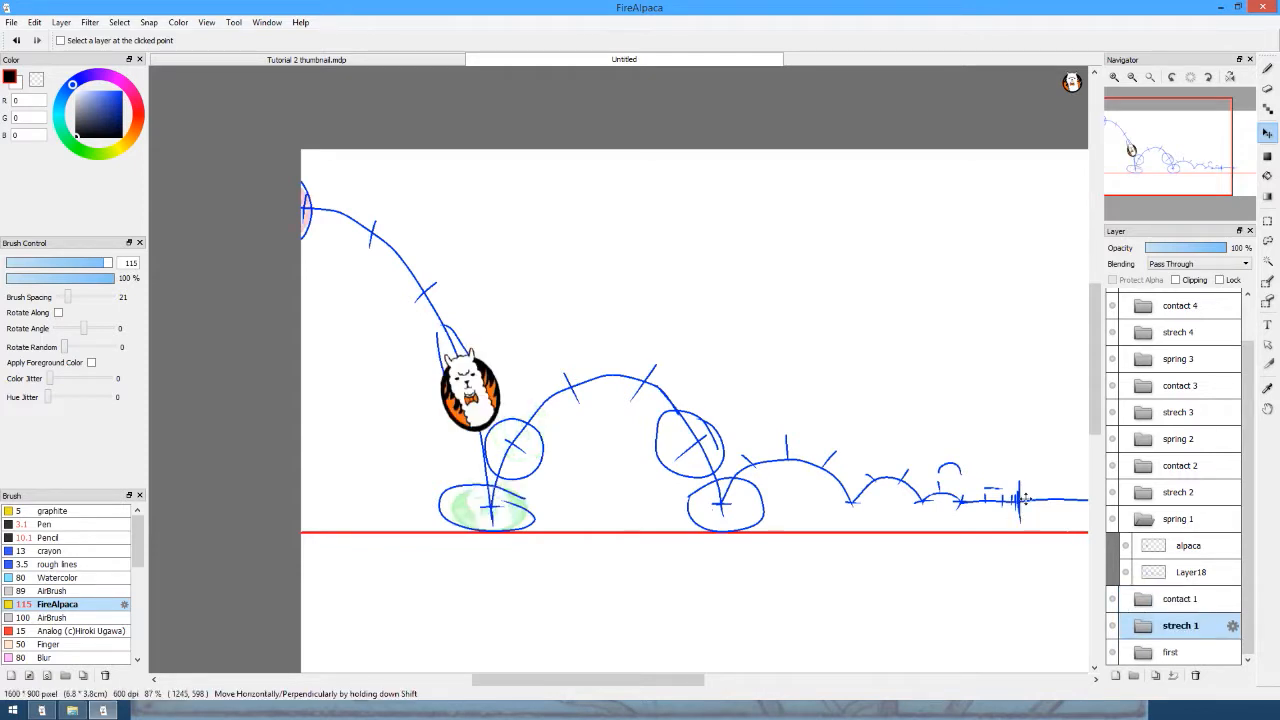
key("Up")
key("Down")
key("Down")
key("Up")
key("Up")
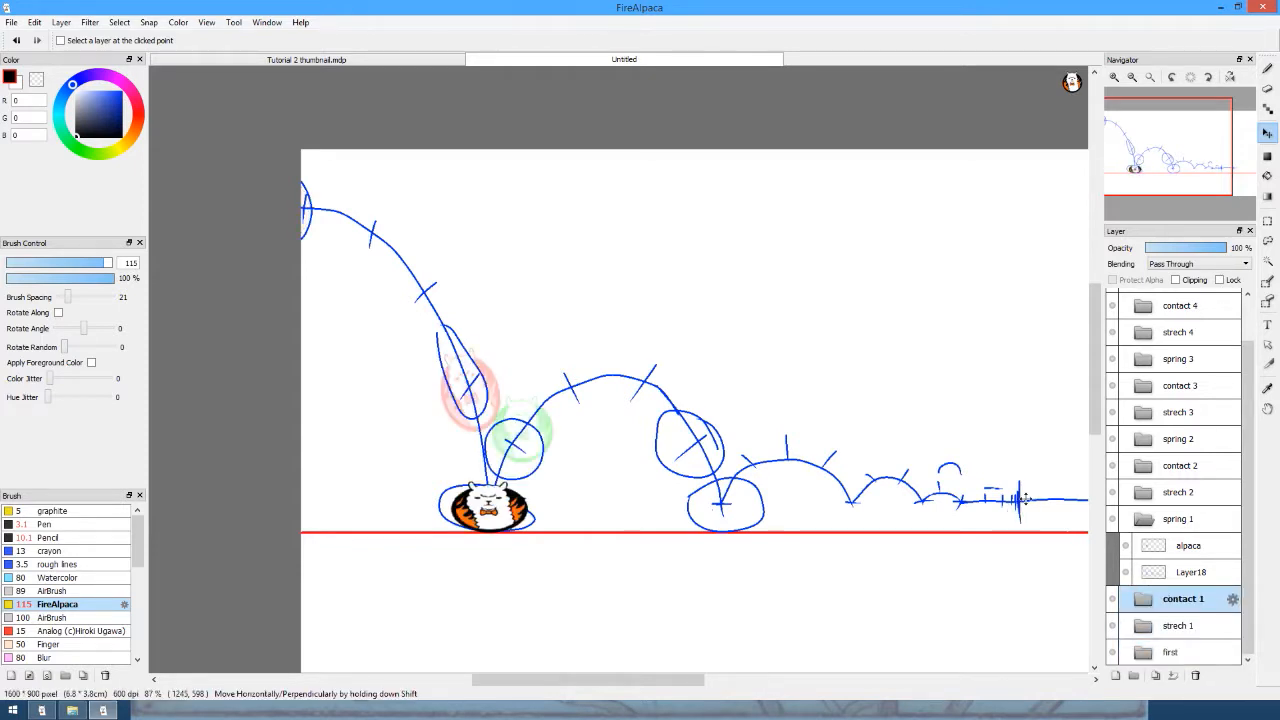
key("Down")
key("Down")
key("Up")
key("Up")
key("Down")
key("Down")
key("Up")
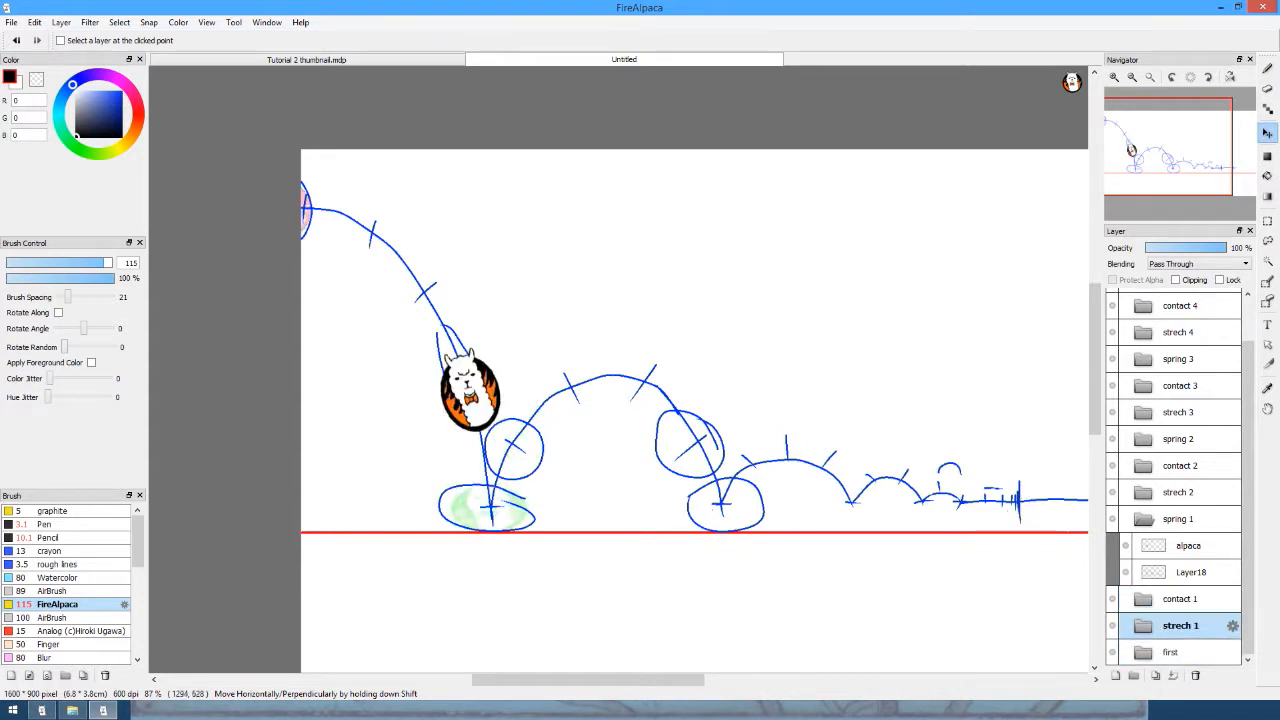
Expand the strech 1 folder and shift its alpaca ball slightly back, away from the first bounce's contact spot.
left_click(1140, 625)
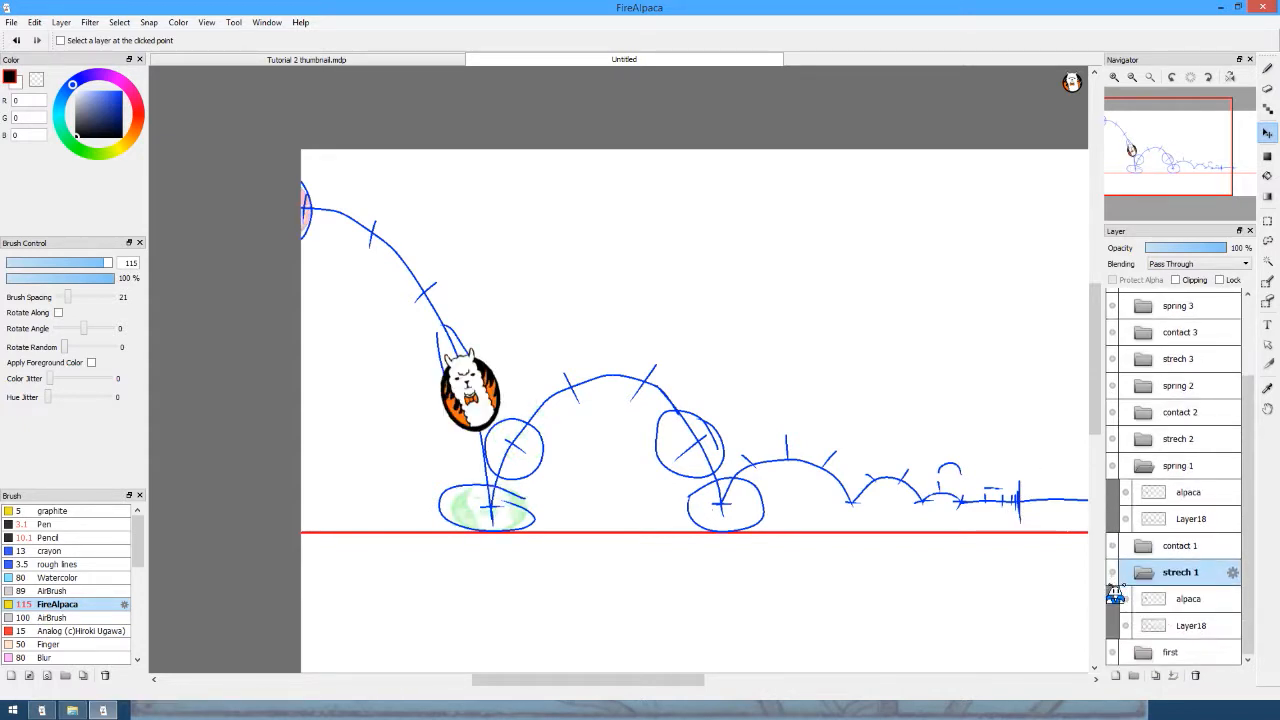
left_click(1185, 598)
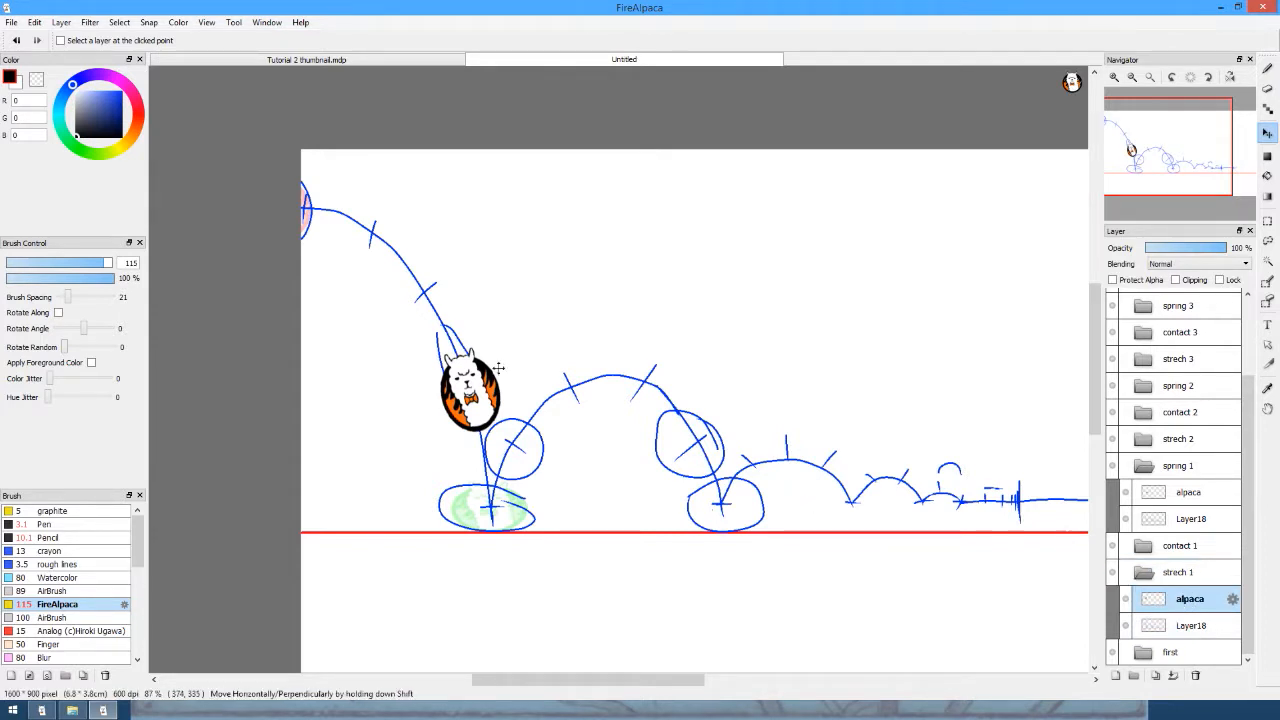
left_click_drag(482, 392, 465, 388)
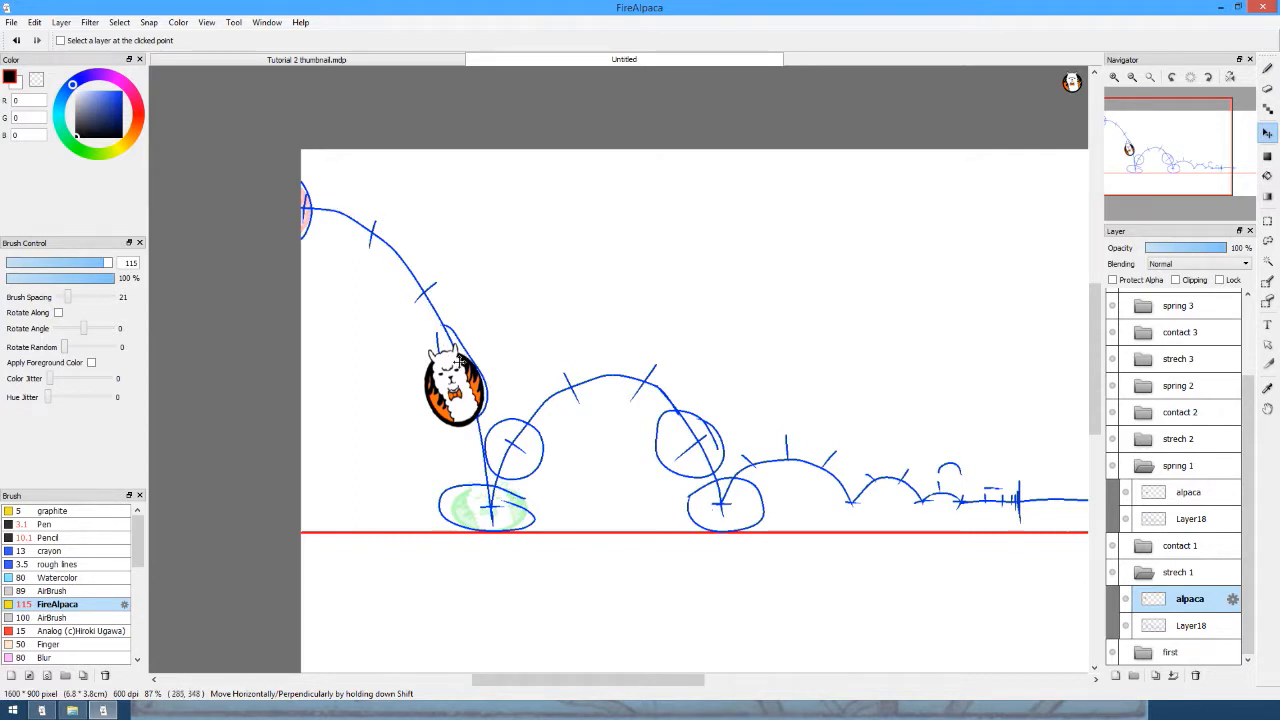
Replay the frames from first to spring 1 to examine how the shifted strech 1 ball leads into the contact.
key("F1")
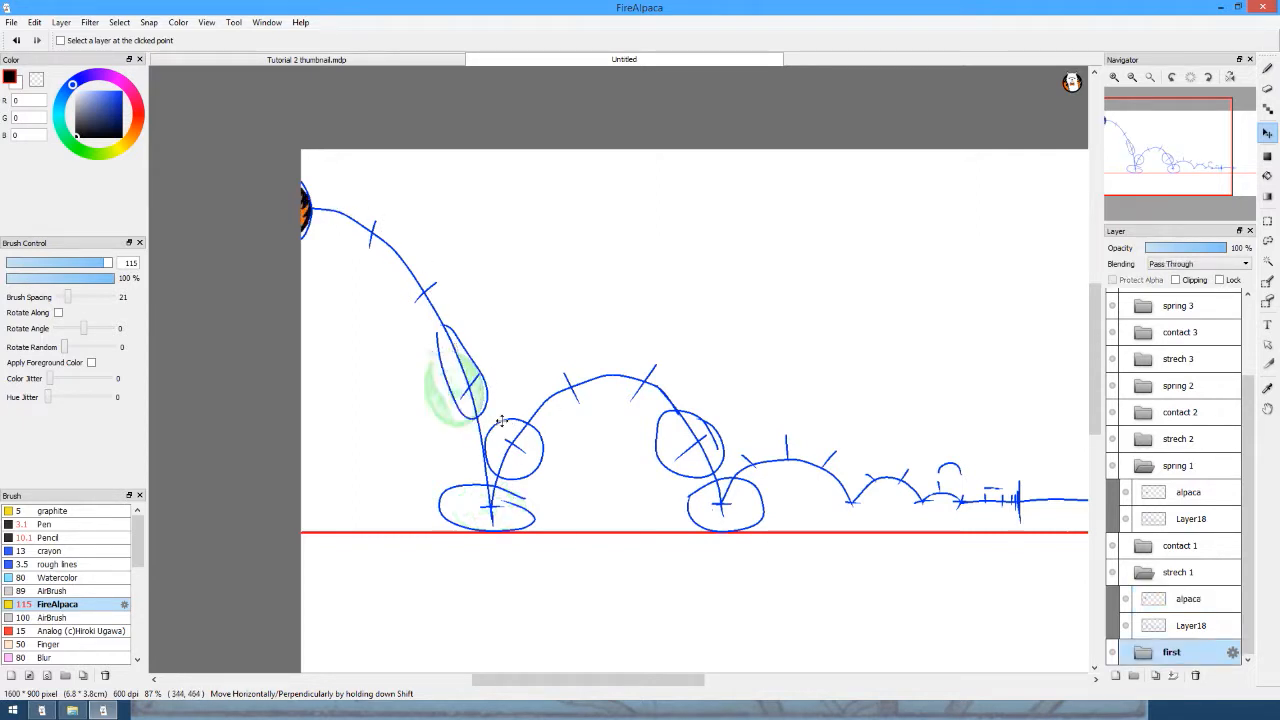
key("F2")
key("F2")
key("F2")
key("F1")
key("F1")
key("F1")
key("F2")
key("F2")
key("F2")
key("F1")
key("F1")
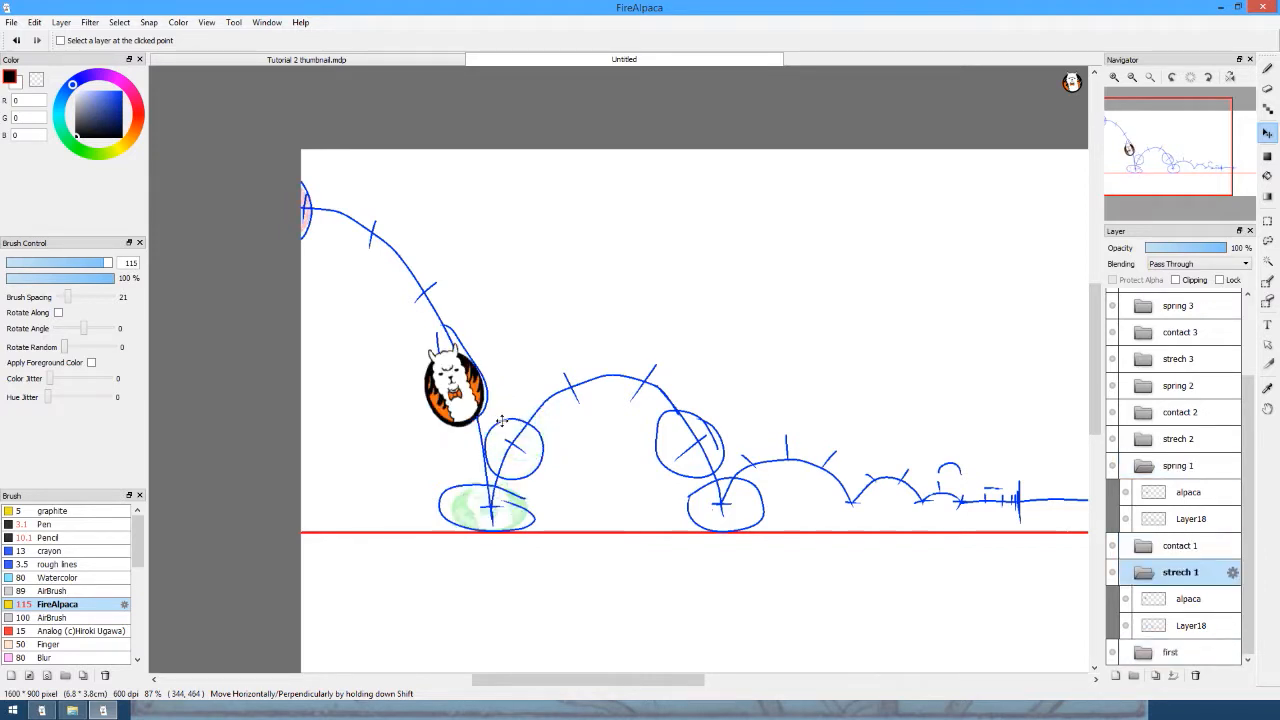
key("F2")
key("F2")
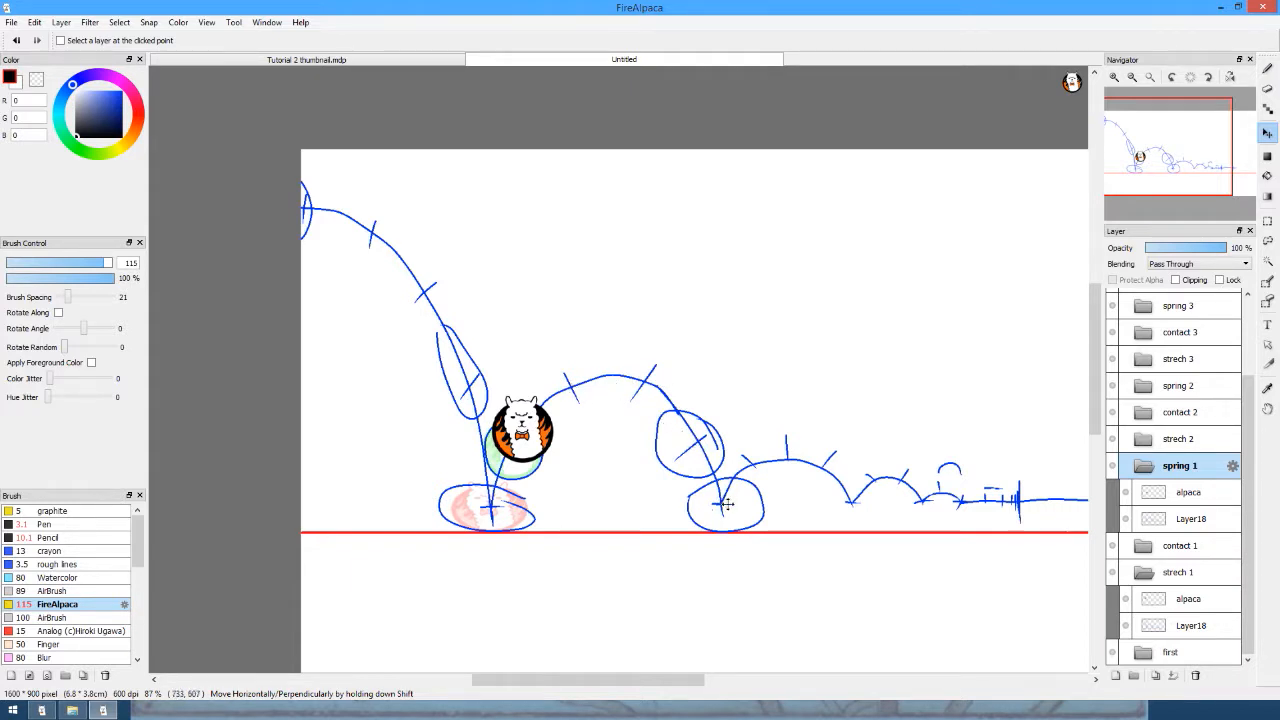
Move the strech 2 frame's alpaca ball onto the sketched oval before the second contact, tilt it counterclockwise along the arc and stretch it slightly.
left_click(1142, 440)
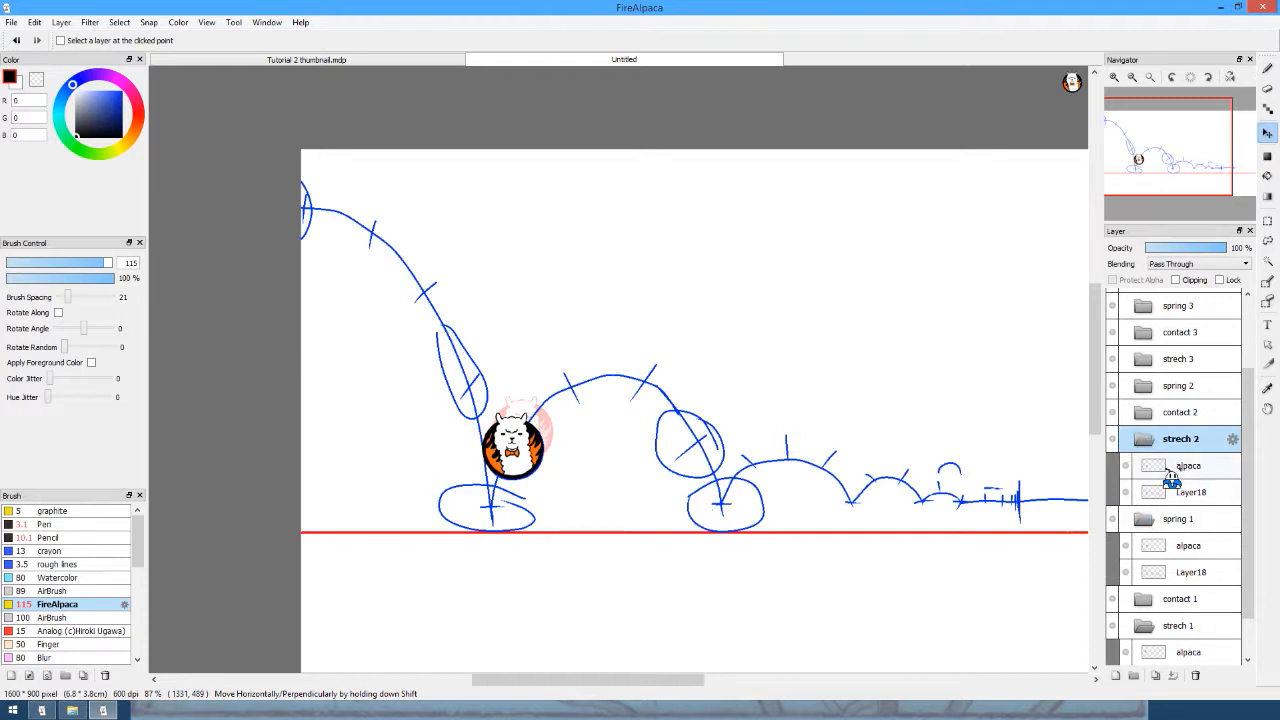
left_click(1168, 469)
left_click_drag(529, 448, 705, 440)
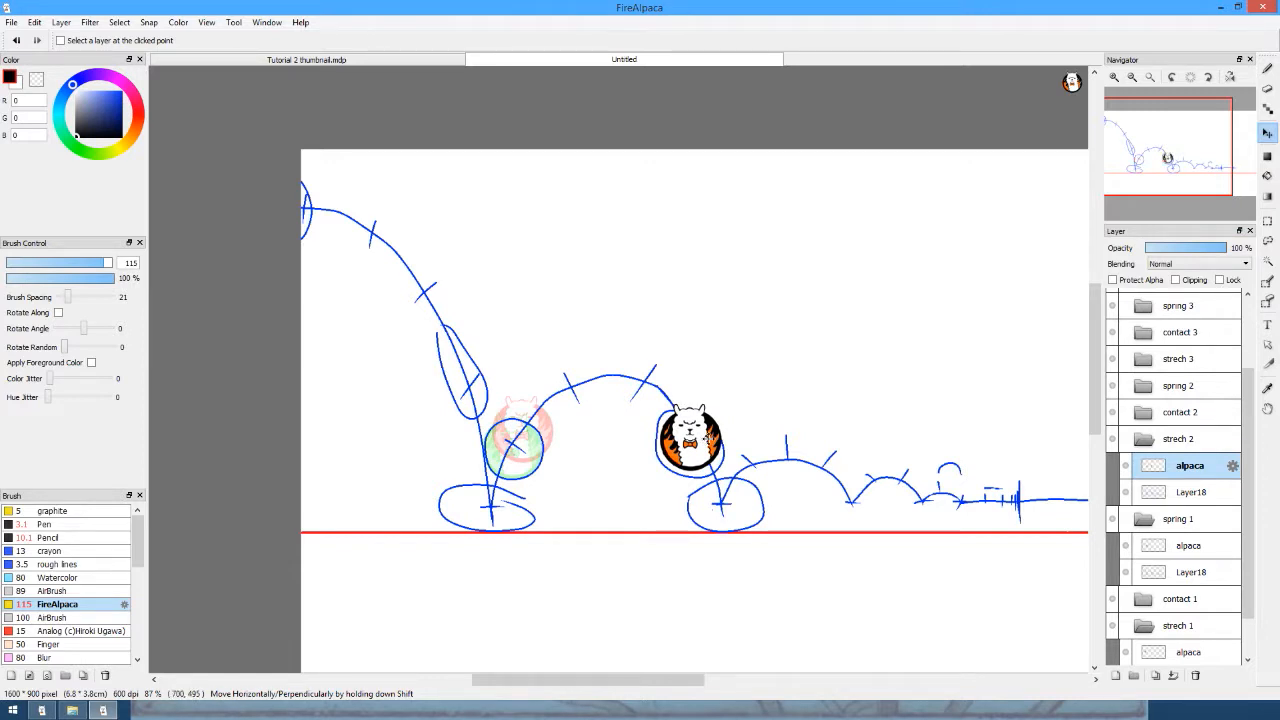
key("ctrl+t")
left_click_drag(759, 424, 758, 410)
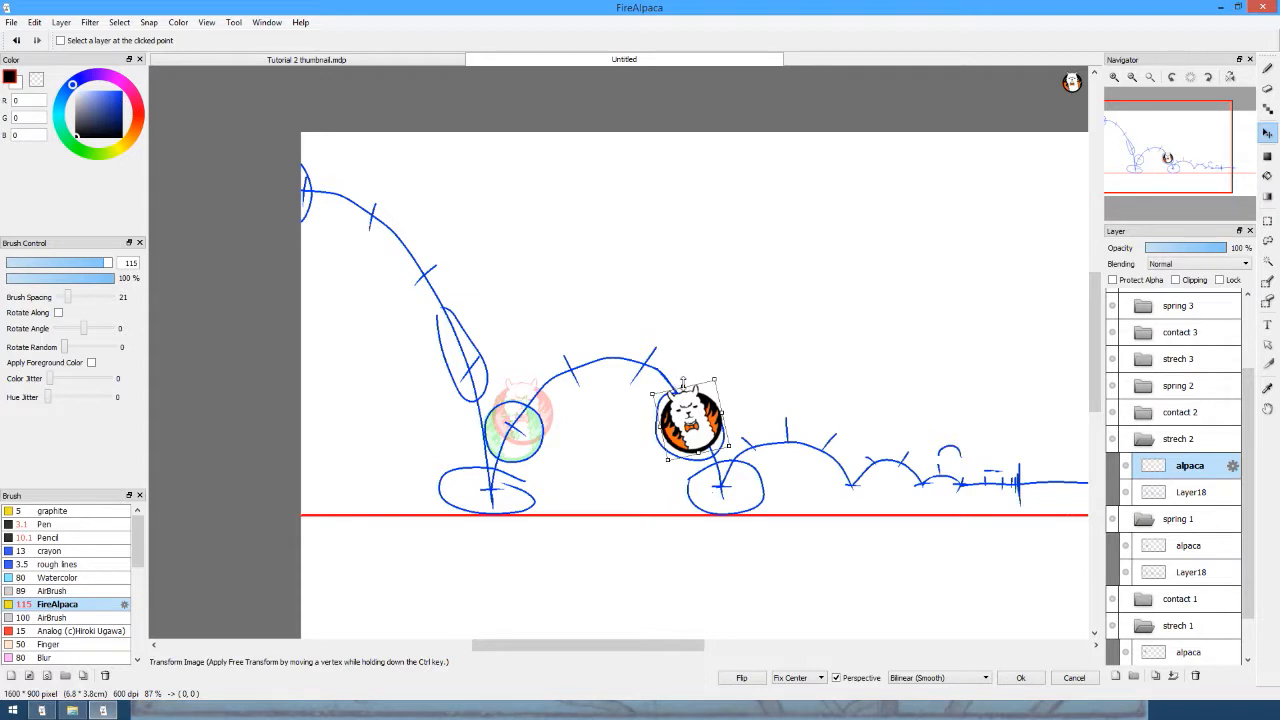
left_click_drag(683, 383, 682, 381)
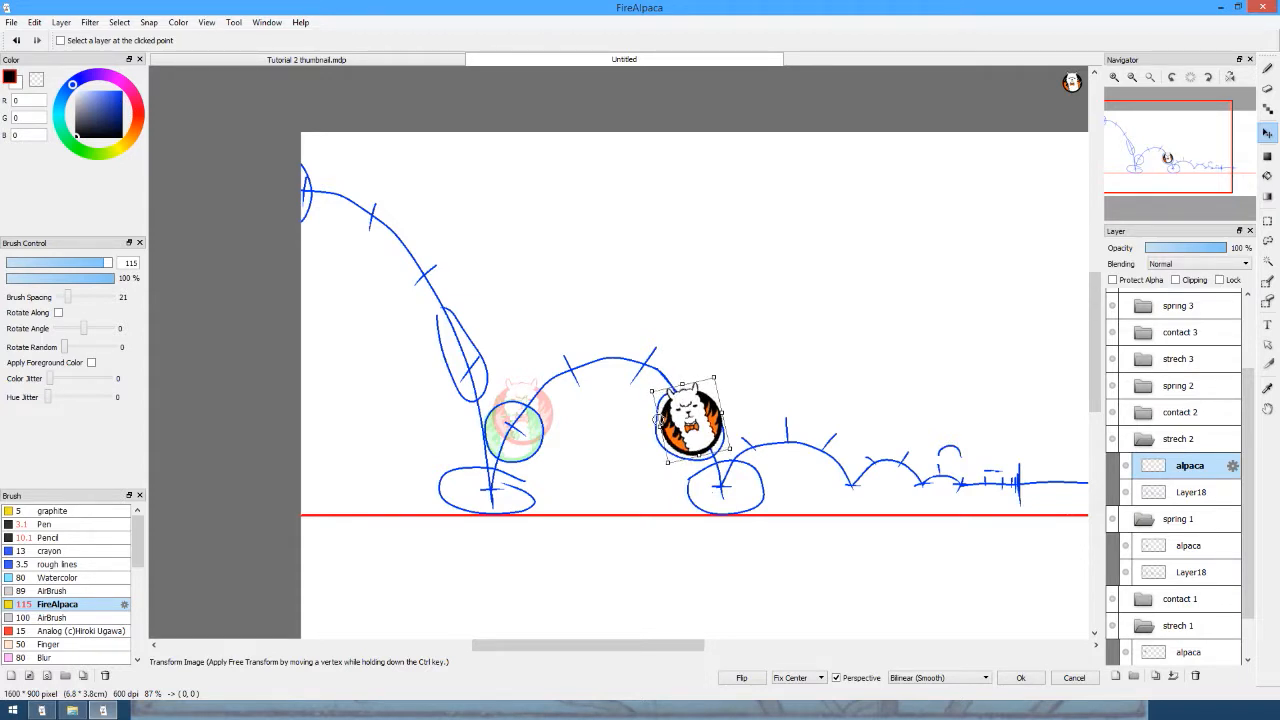
left_click_drag(657, 428, 689, 424)
key("Return")
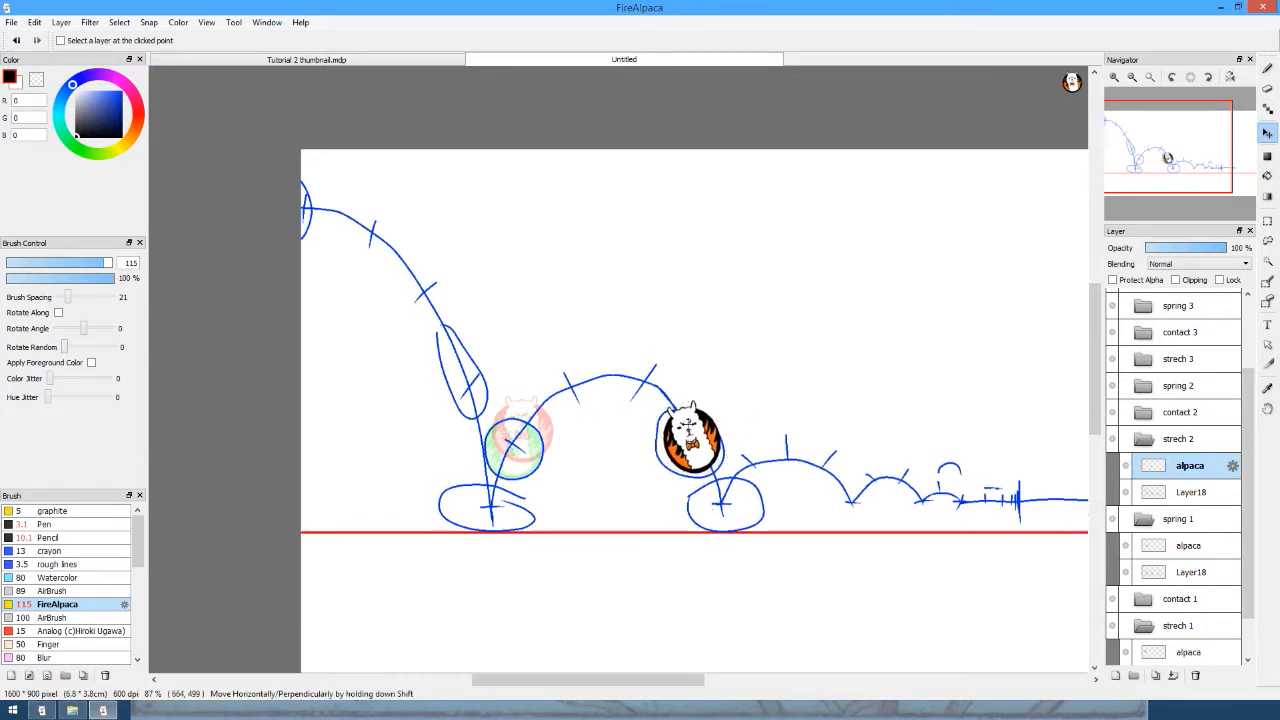
Place the contact 2 frame's alpaca ball on the ground line at the second contact and squash it to fit the sketched oval.
left_click(1142, 413)
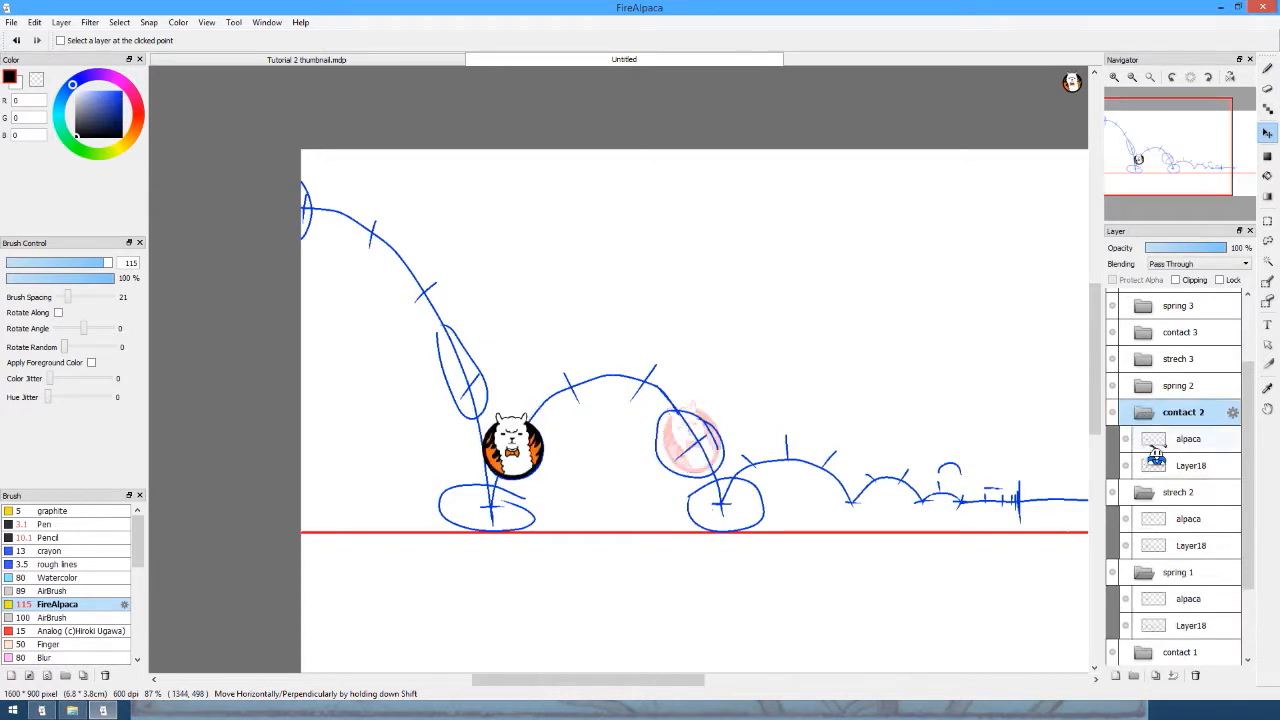
left_click(1156, 443)
left_click_drag(566, 484, 774, 539)
left_click_drag(712, 504, 712, 503)
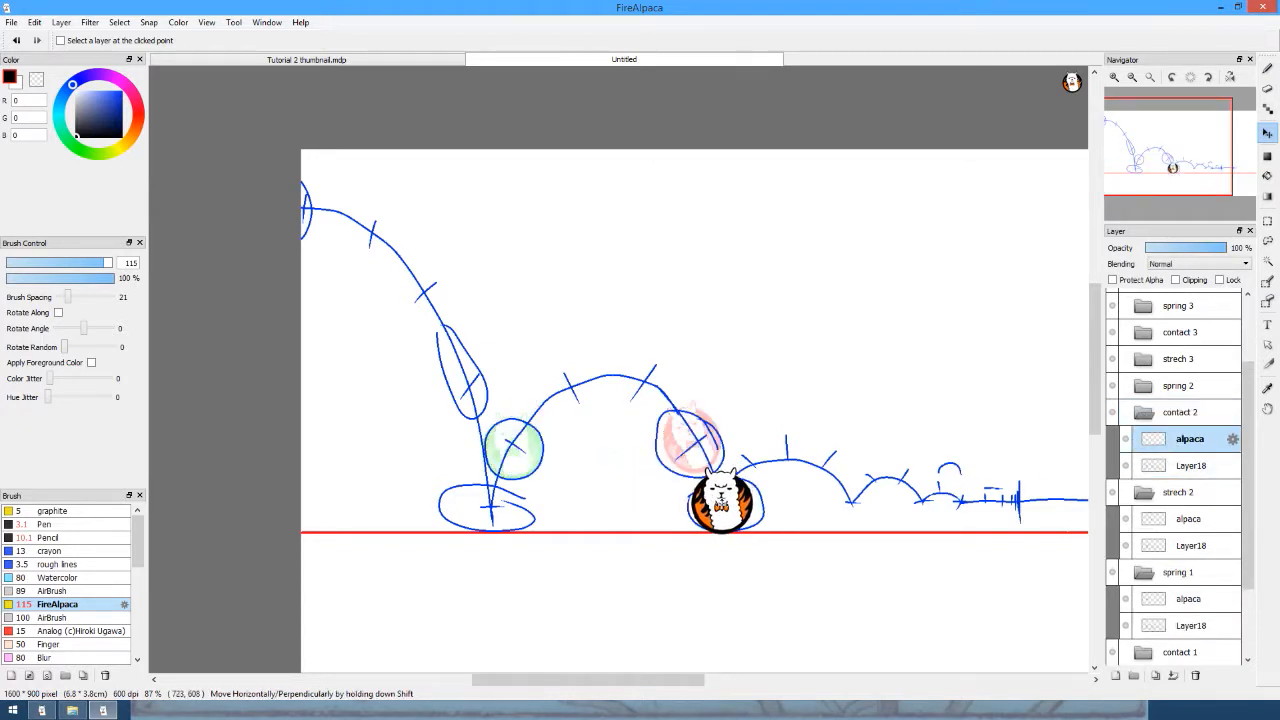
key("ctrl+t")
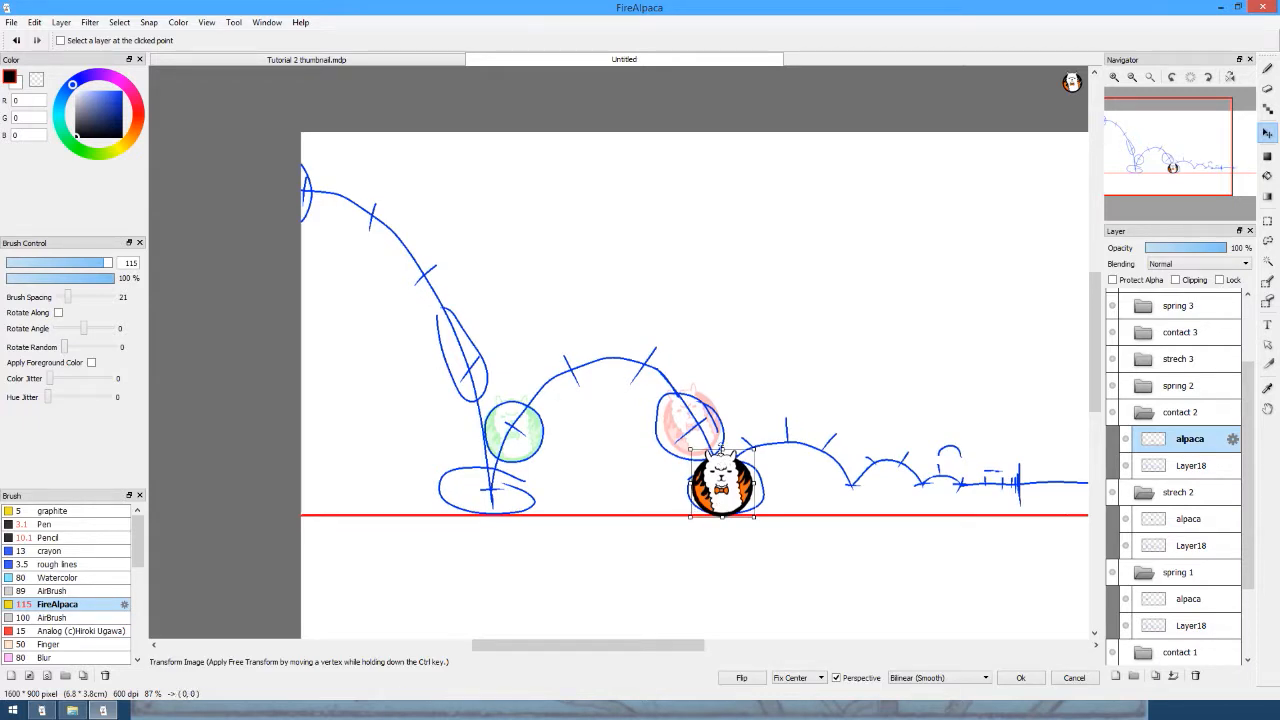
left_click_drag(722, 450, 720, 492)
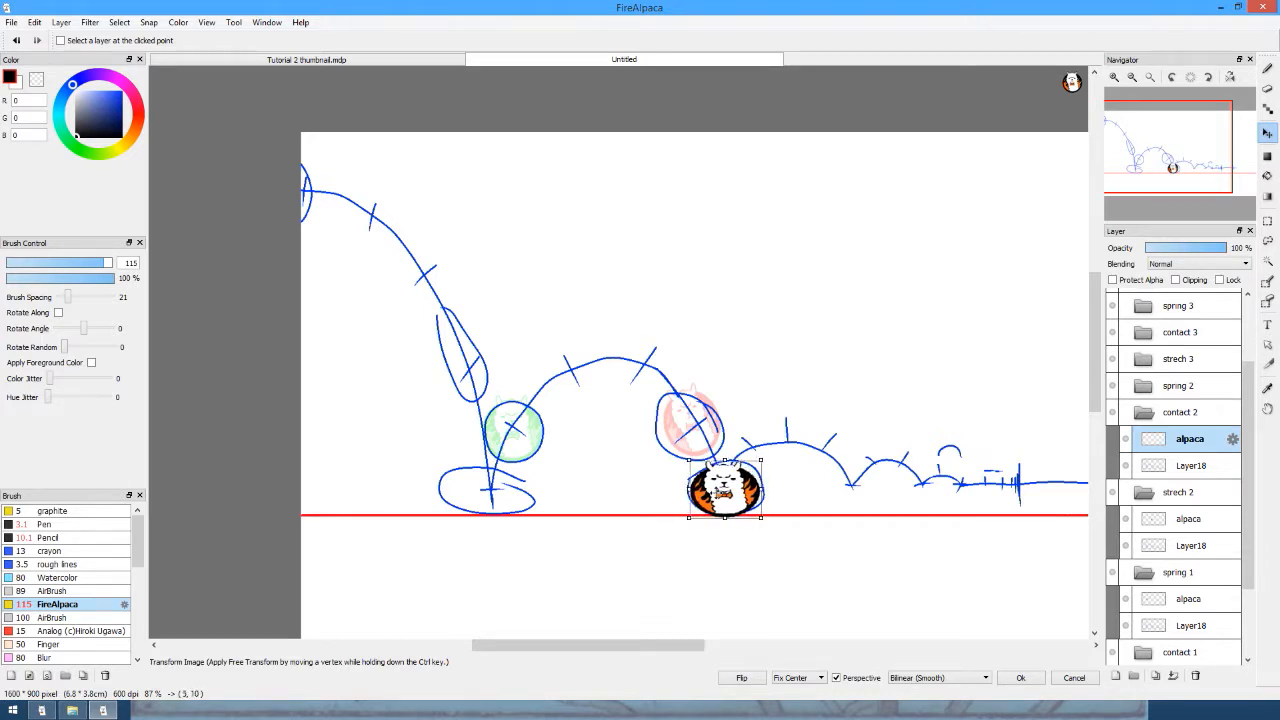
key("Return")
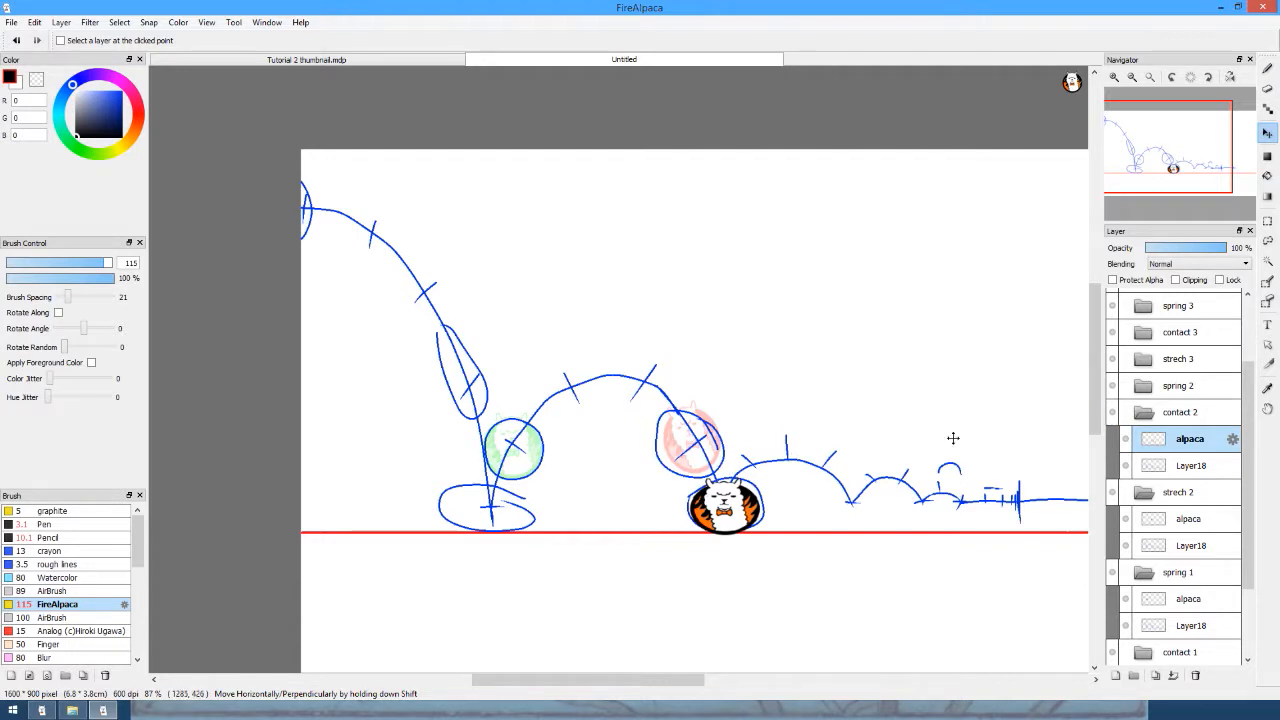
Expand the spring 2 folder and move its alpaca ball onto the first tick of the third arc, just past the second contact.
left_click(1143, 386)
left_click(1172, 421)
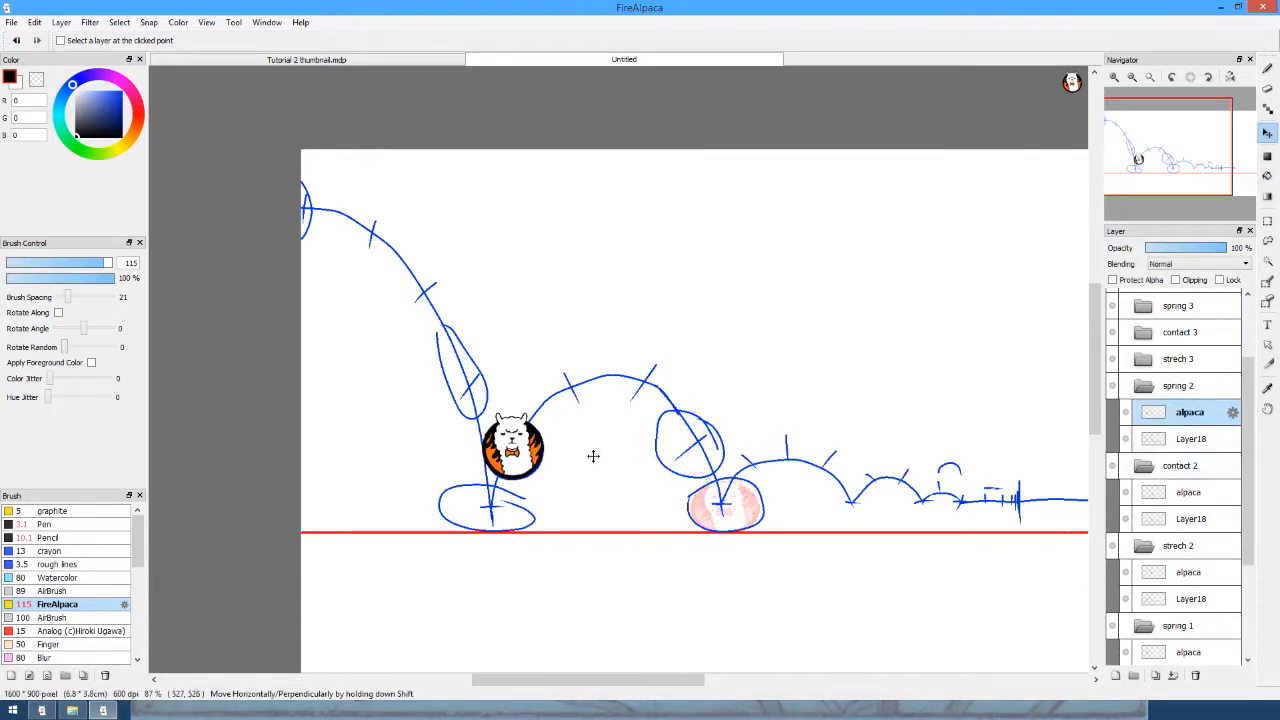
left_click_drag(497, 453, 756, 472)
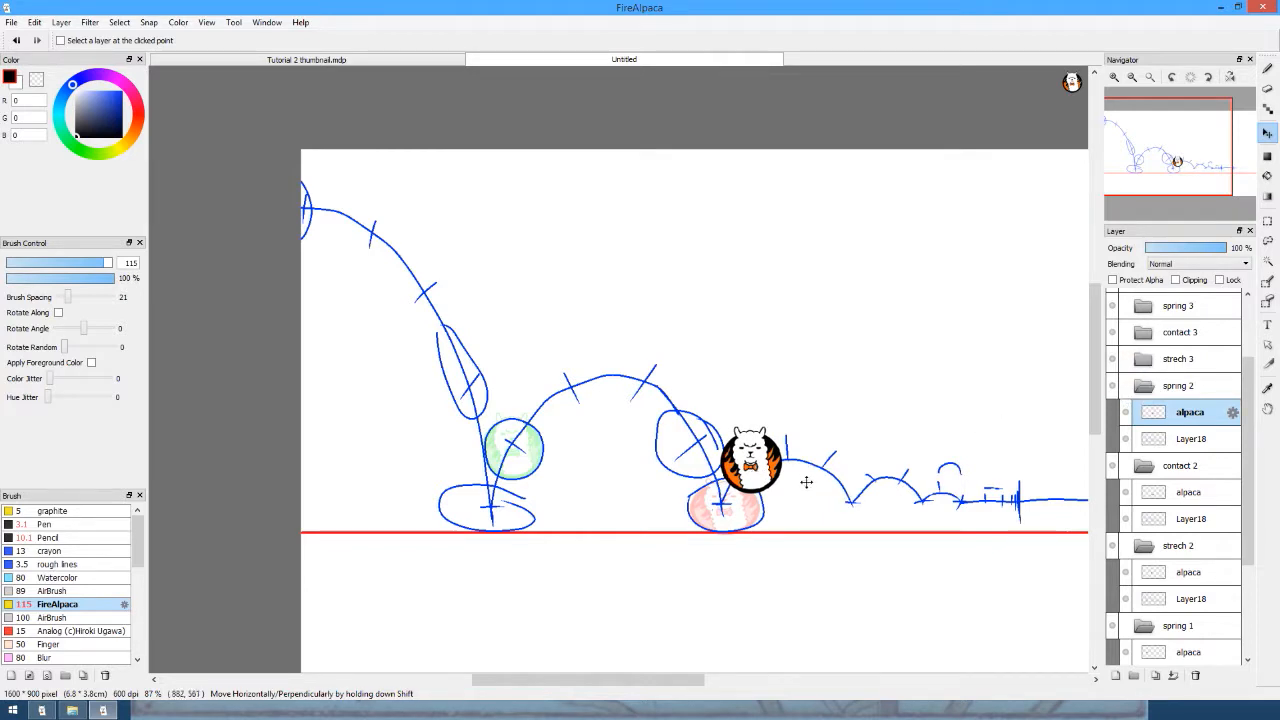
Expand the strech 3 folder and move its alpaca ball to the last tick on the third arc, before the third contact.
left_click(1143, 359)
left_click_drag(1146, 385, 1180, 388)
left_click_drag(521, 440, 863, 432)
key("ctrl+t")
key("Escape")
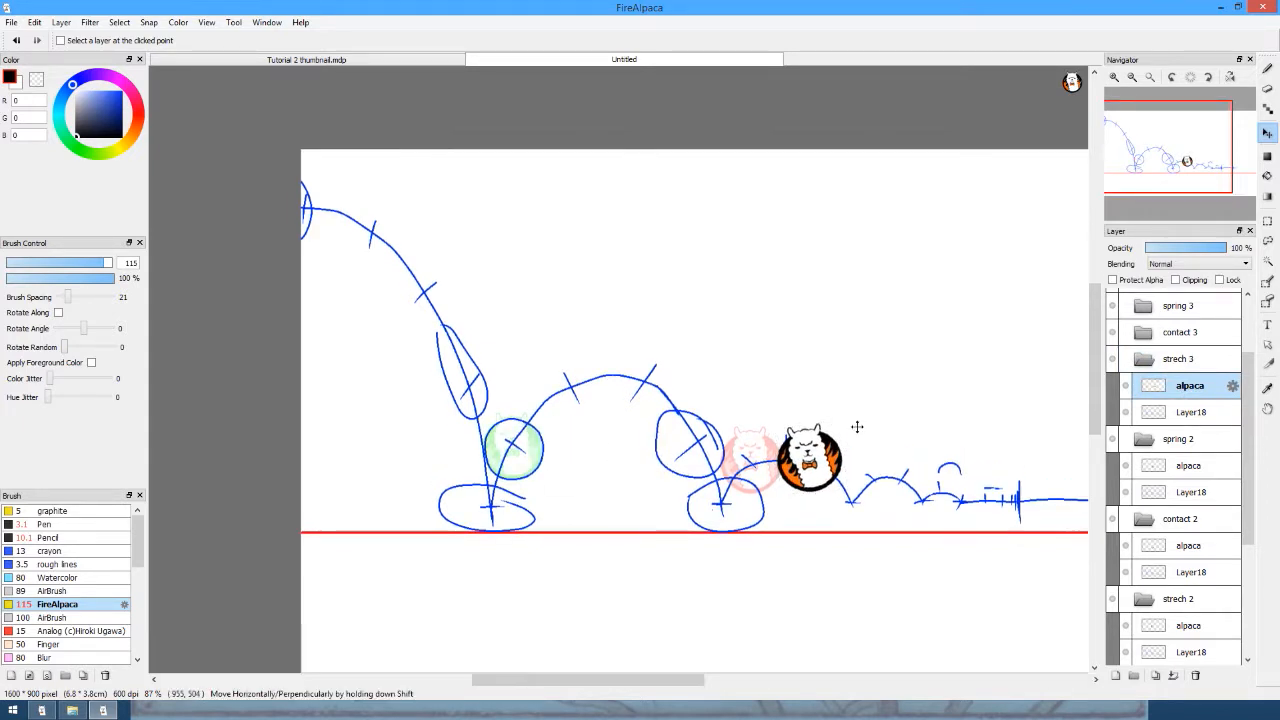
mouse_move(808, 455)
left_mouse_down()
mouse_move(914, 455)
mouse_move(826, 455)
left_mouse_up()
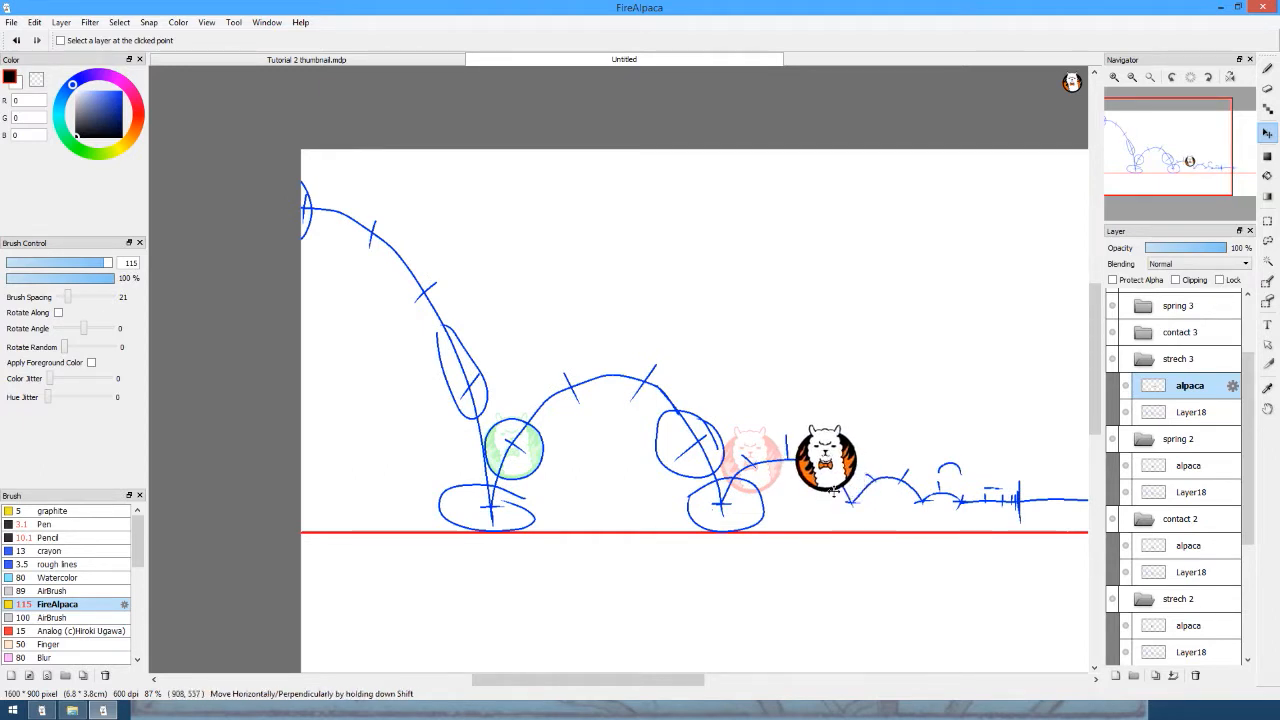
Tilt the strech 3 alpaca ball slightly counterclockwise and stretch it a little along its fall.
key("ctrl+t")
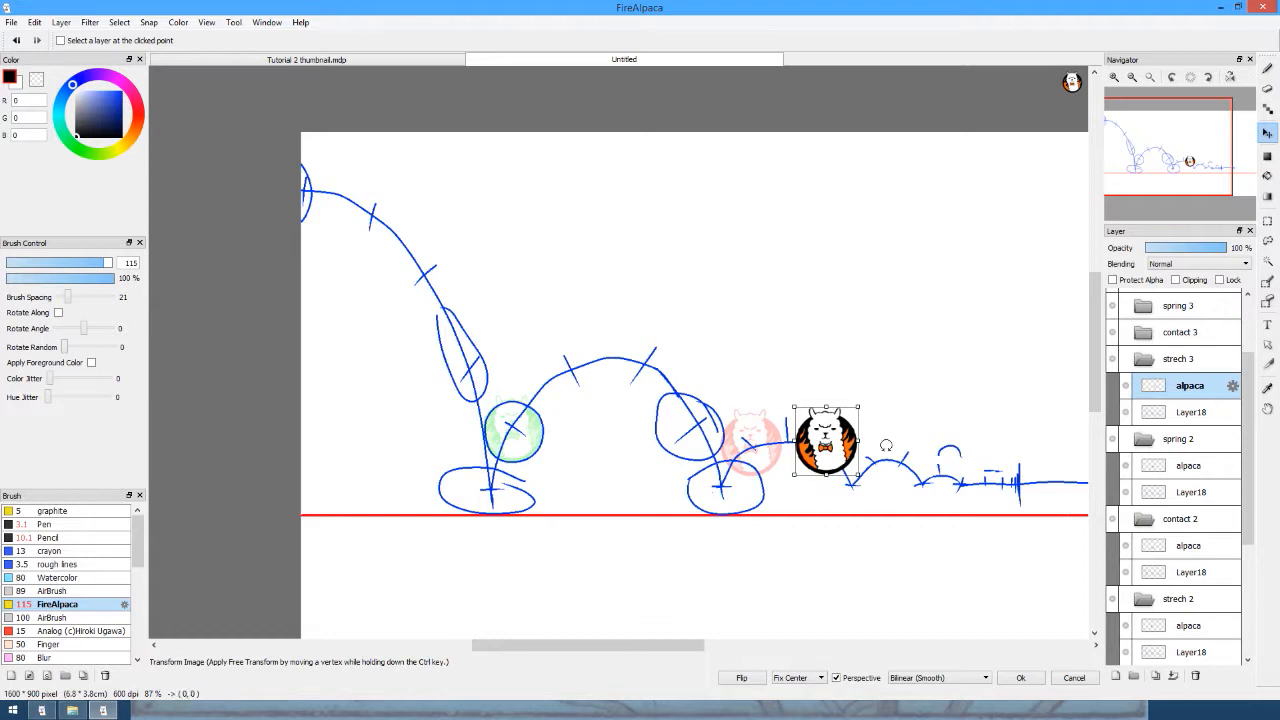
left_click_drag(888, 439, 821, 402)
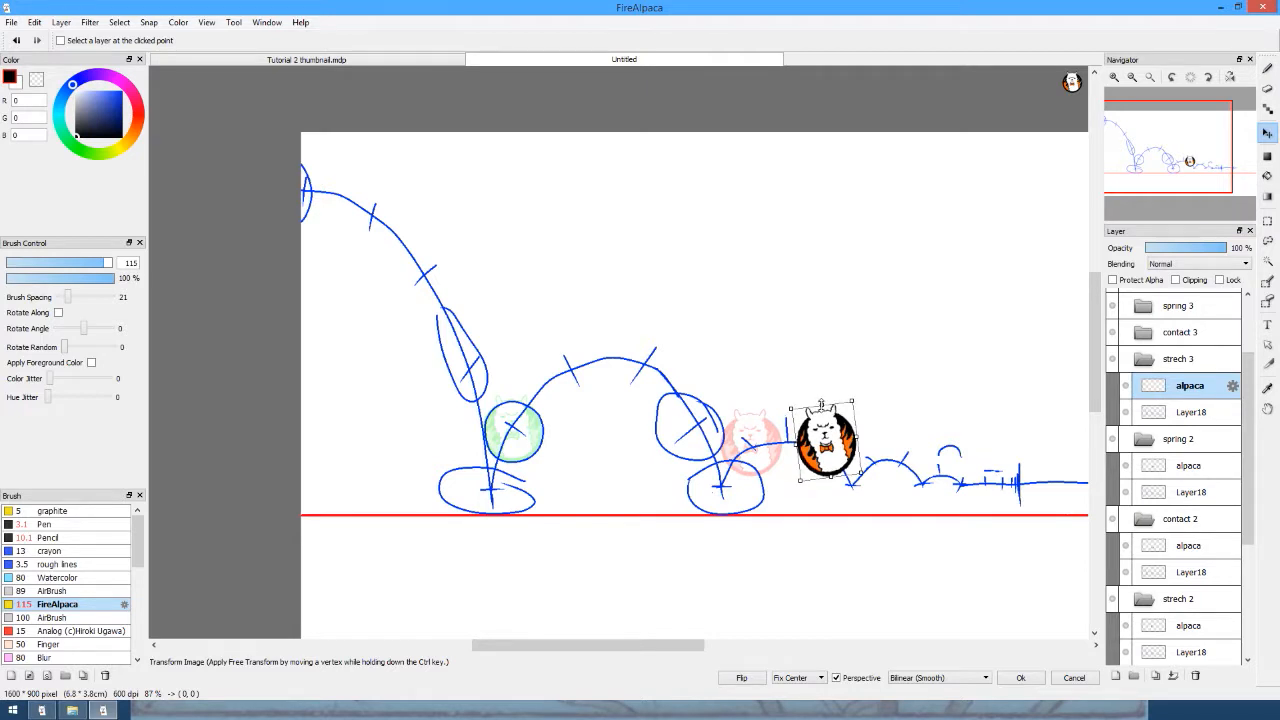
key("Return")
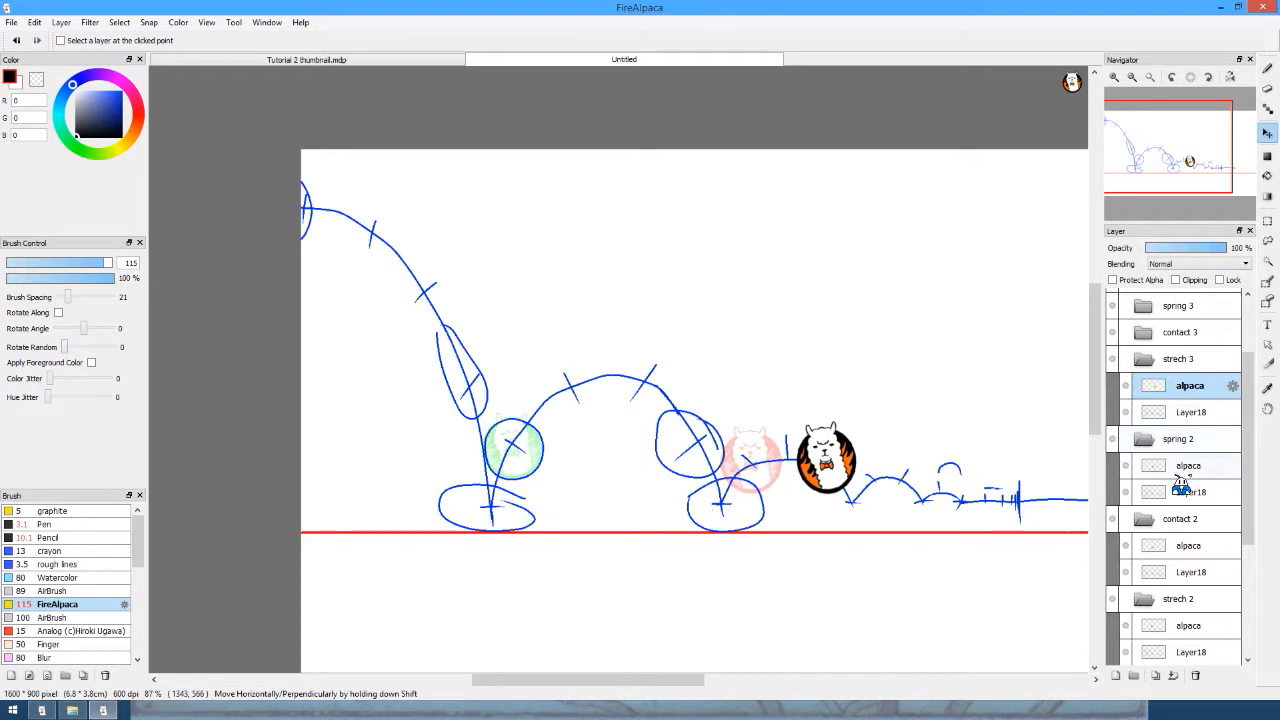
Place the contact 3 frame's alpaca ball on the ground line at the third contact point and squash it slightly.
left_click(1140, 338)
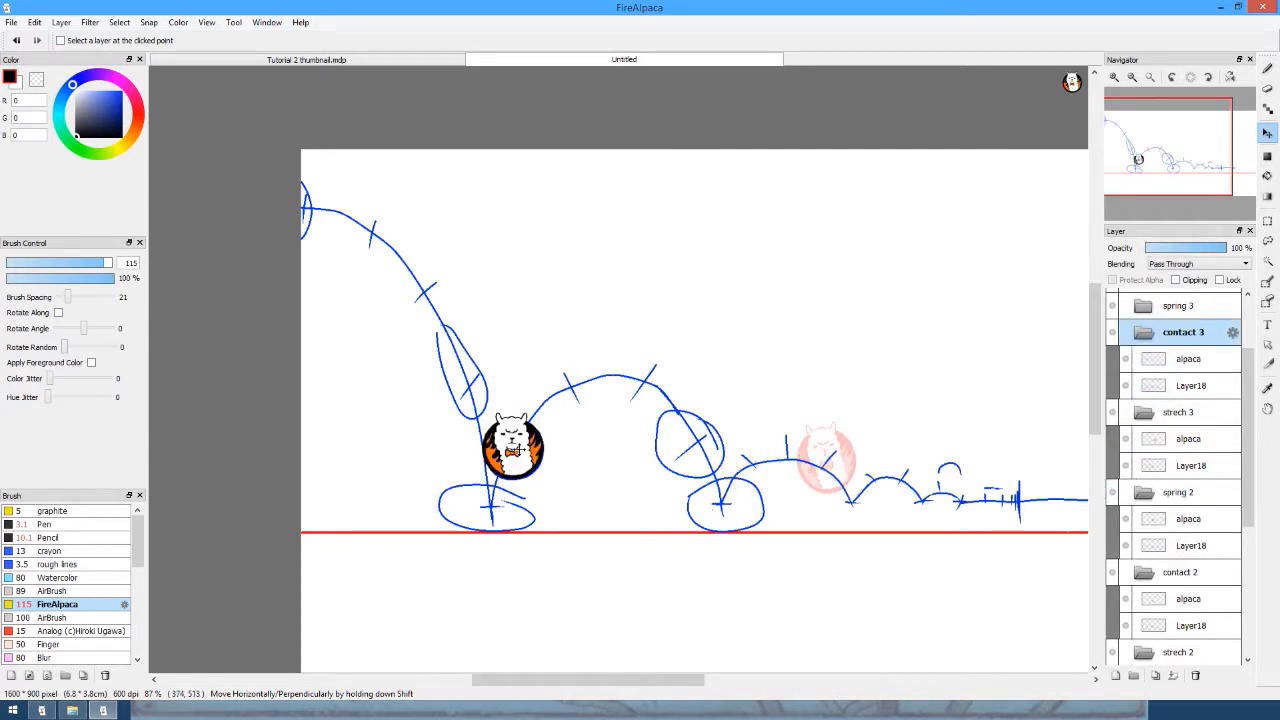
left_click(1190, 362)
left_click_drag(519, 463, 856, 515)
key("ctrl+t")
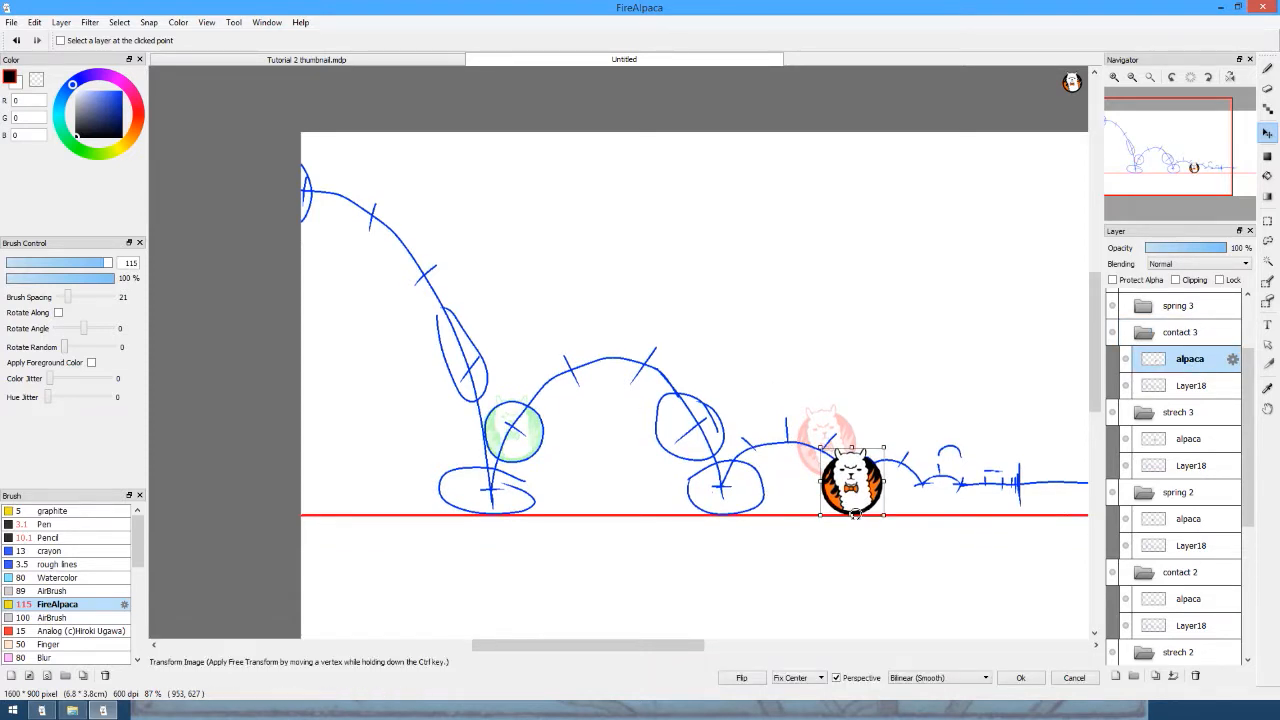
left_click_drag(851, 447, 889, 485)
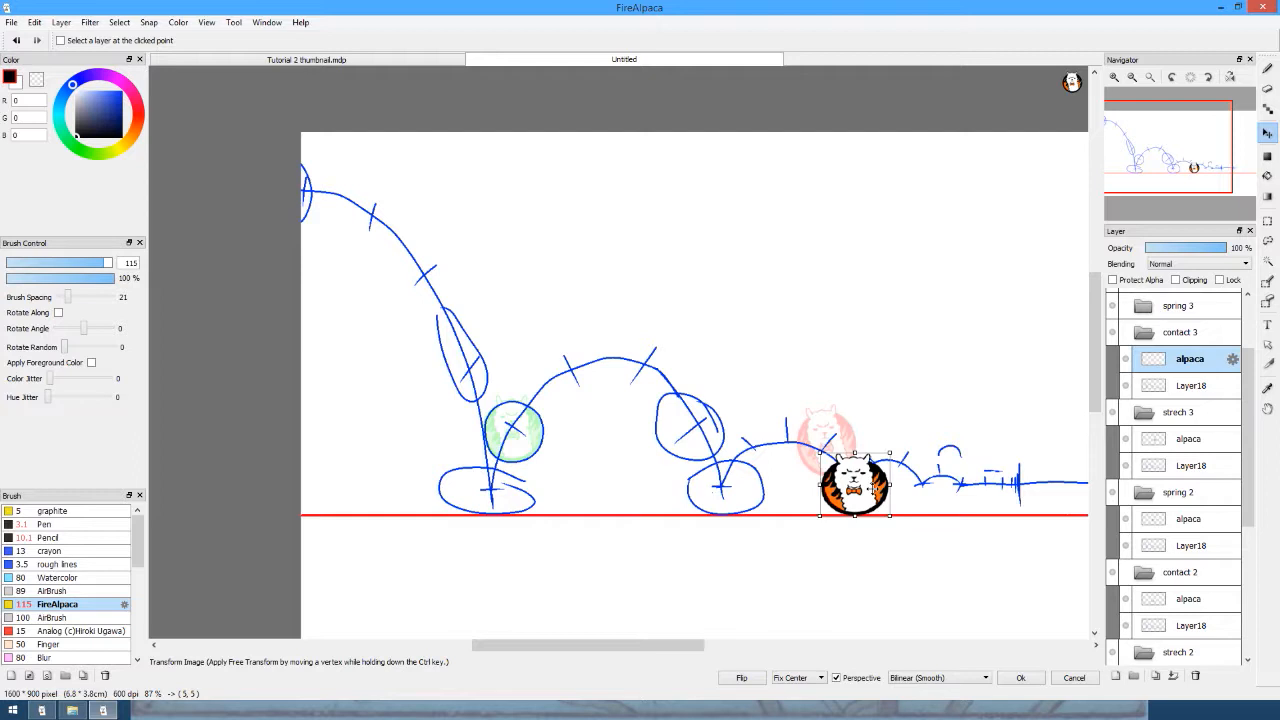
key("Return")
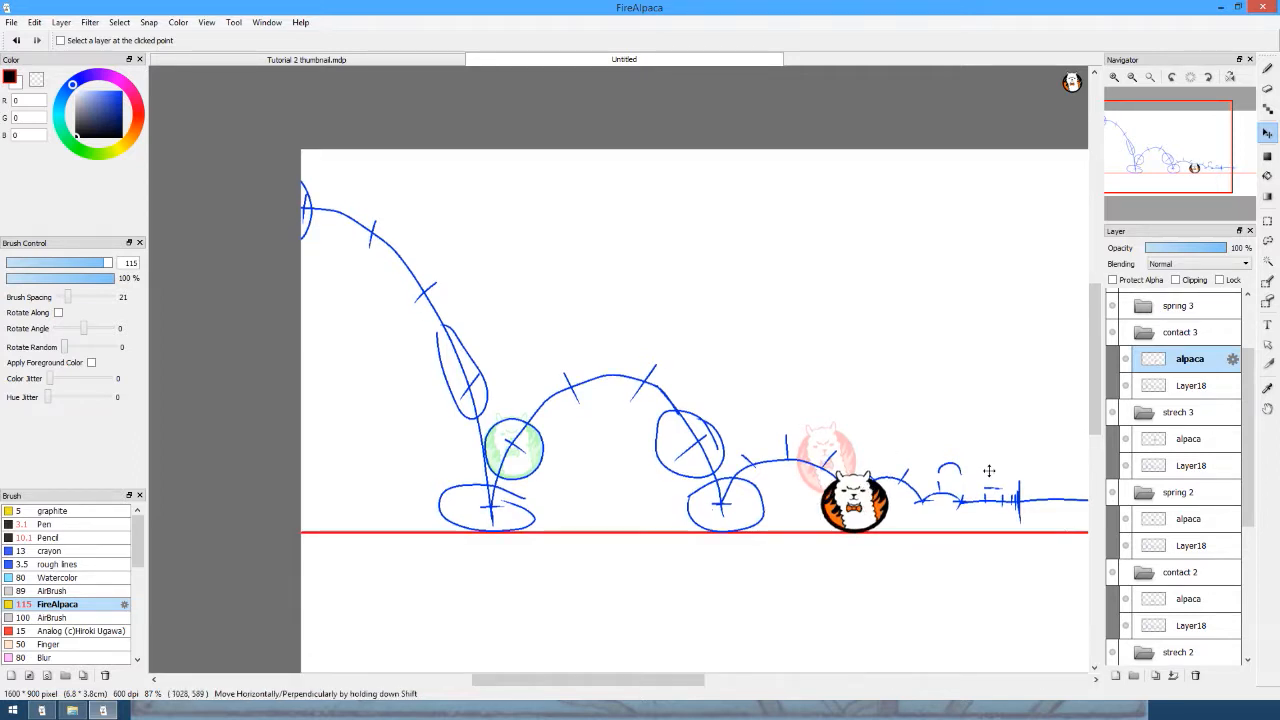
Expand the spring 3 folder and move its alpaca ball to the start of the fourth arc, just above the third contact.
scroll(1145, 318, "up", 1)
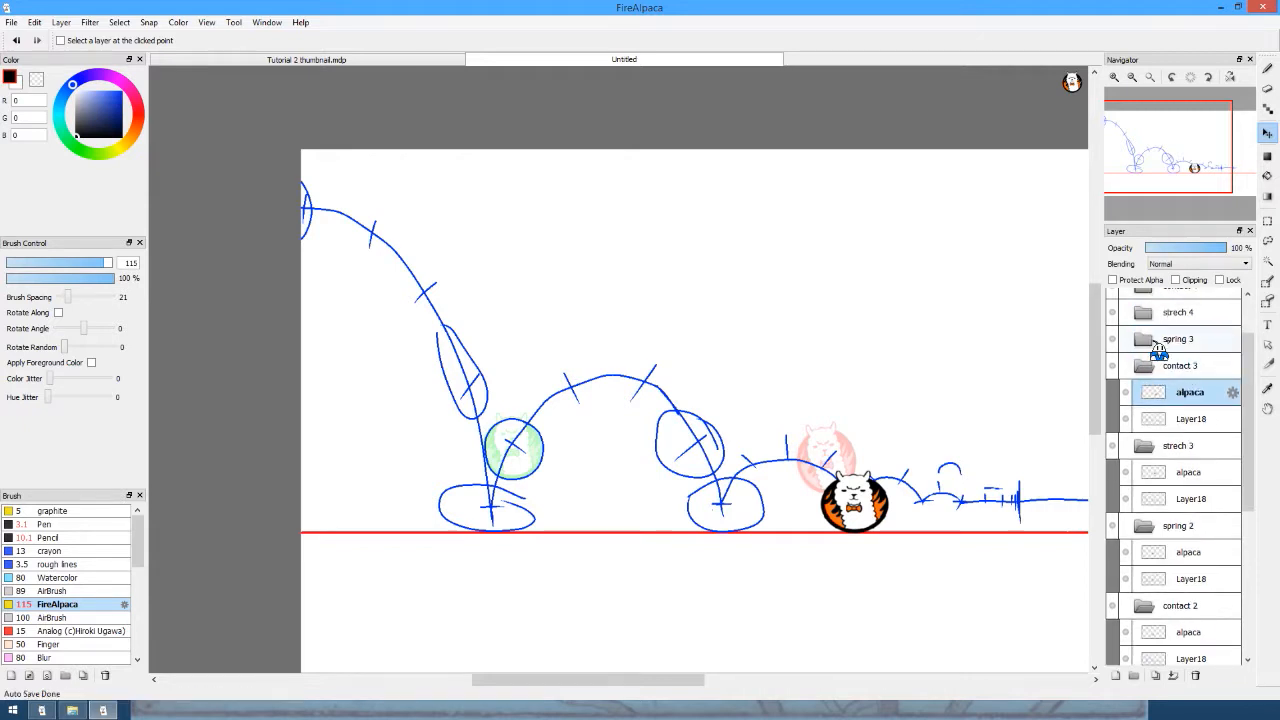
left_click(1170, 338)
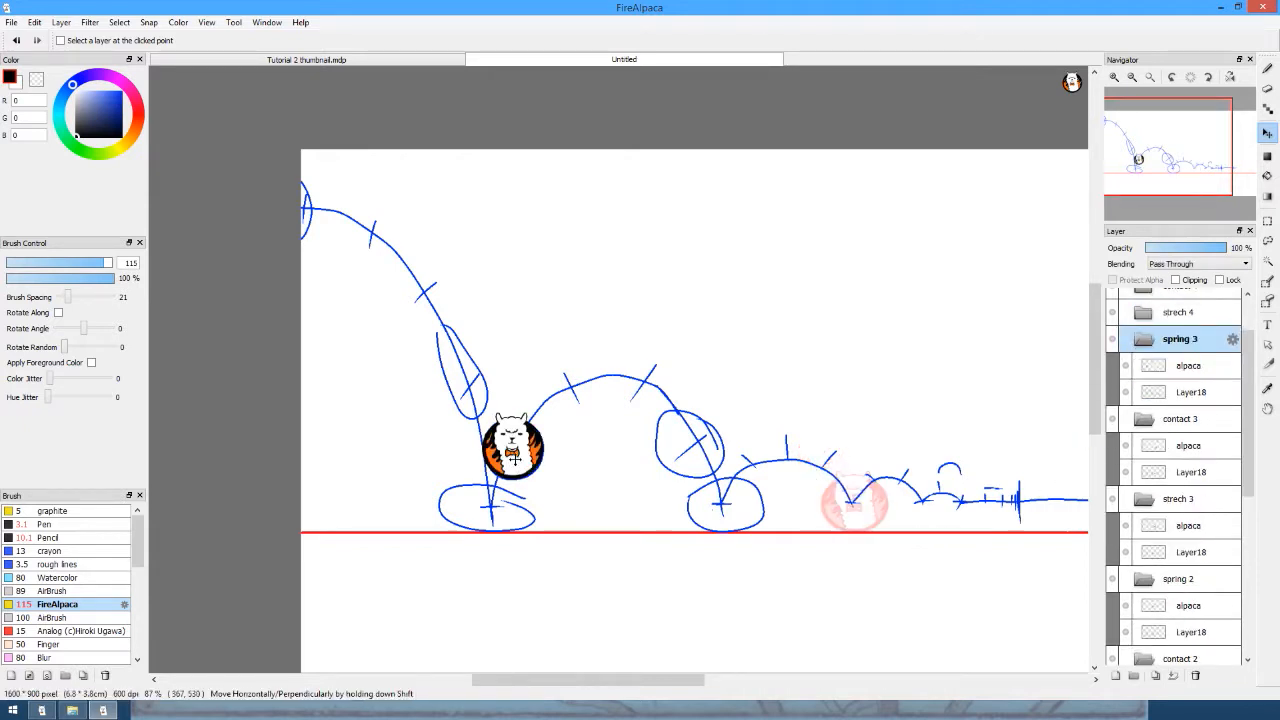
left_click(1188, 365)
left_click_drag(514, 458, 883, 481)
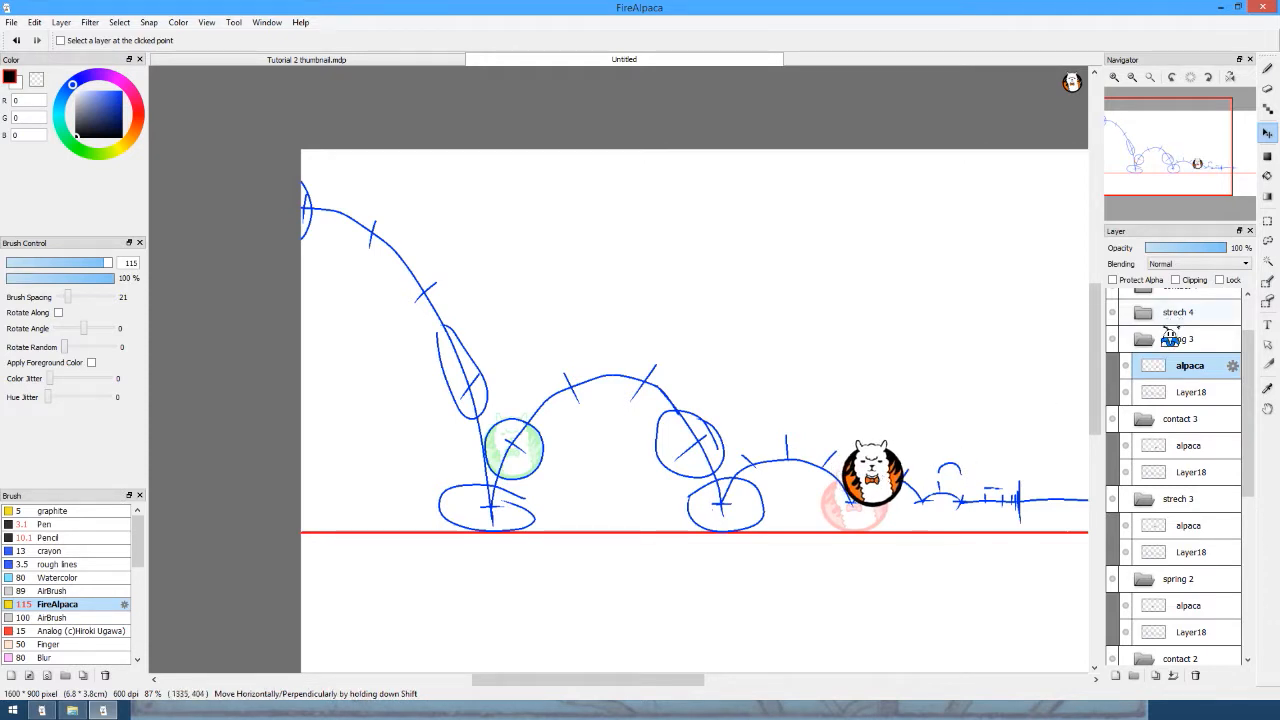
Flip through the frame folders from the first bounce to spring 3 to examine the motion across all three bounces.
scroll(1172, 360, "up", 1)
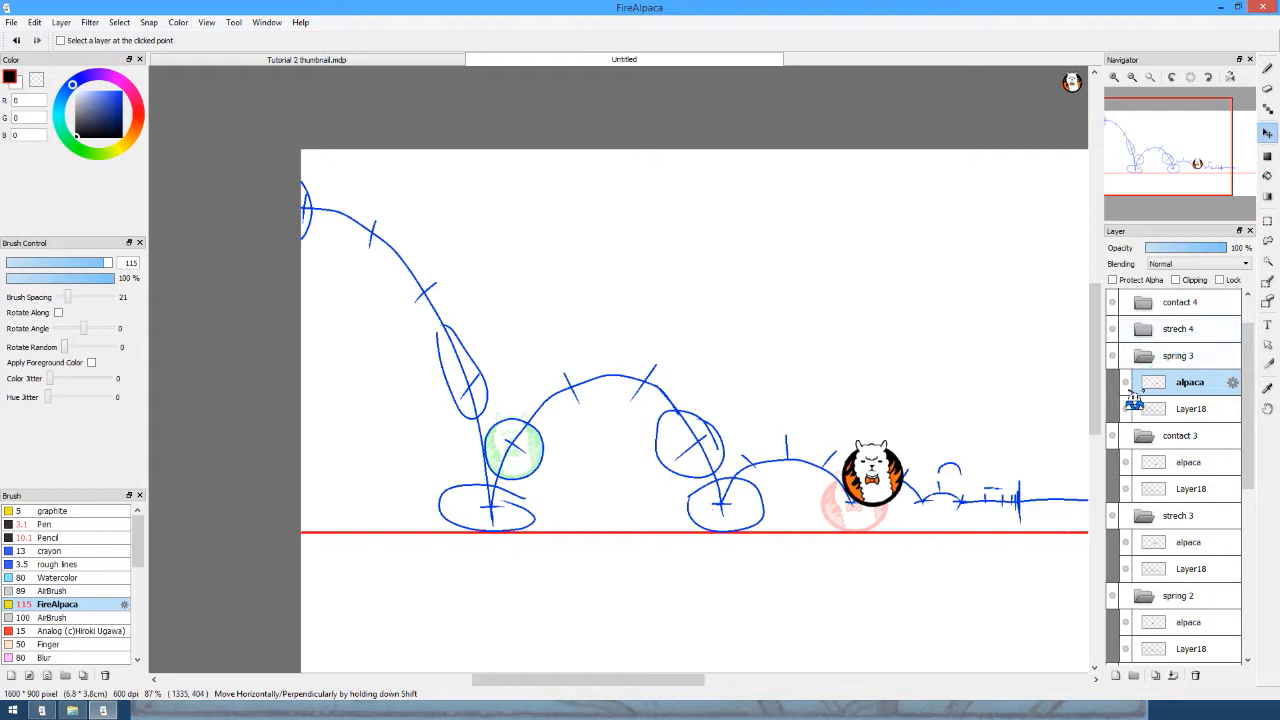
key("Down")
key("Down")
key("Down")
key("Down")
key("Down")
key("Down")
key("Down")
key("Down")
key("Down")
key("Down")
key("Down")
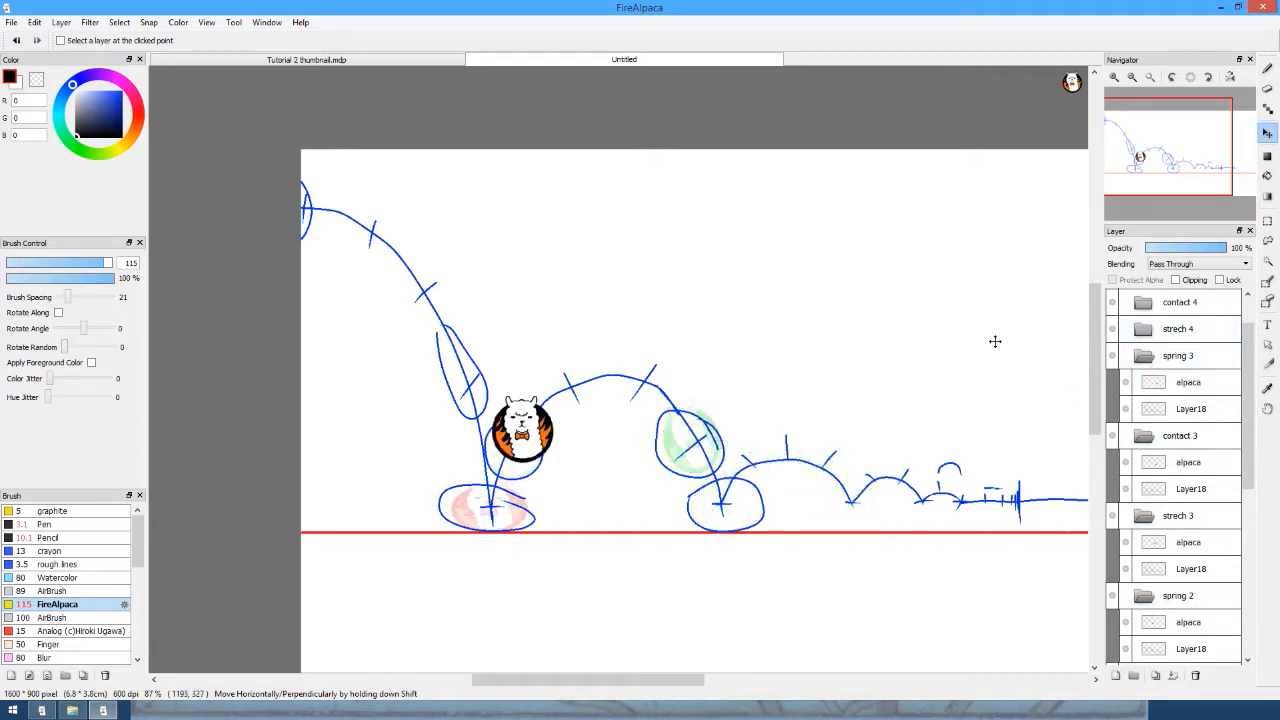
key("Down")
key("Down")
key("Down")
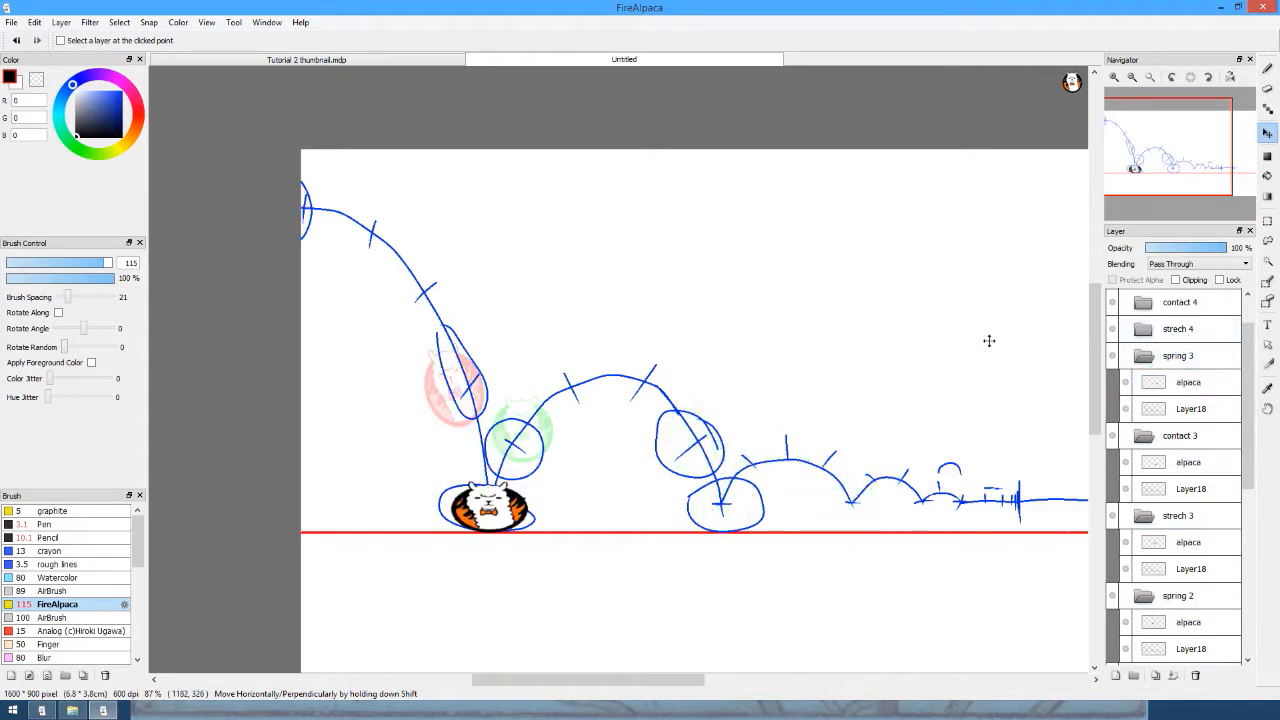
key("Down")
key("Down")
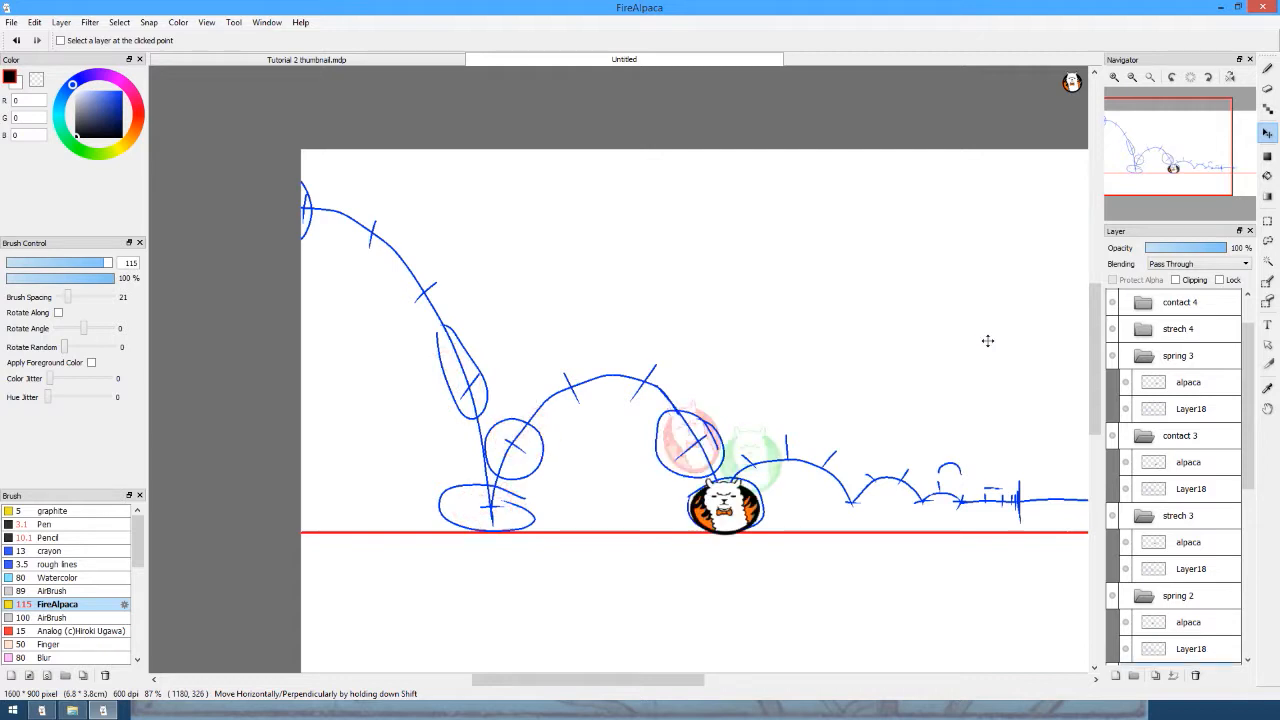
key("Up")
key("Up")
key("Up")
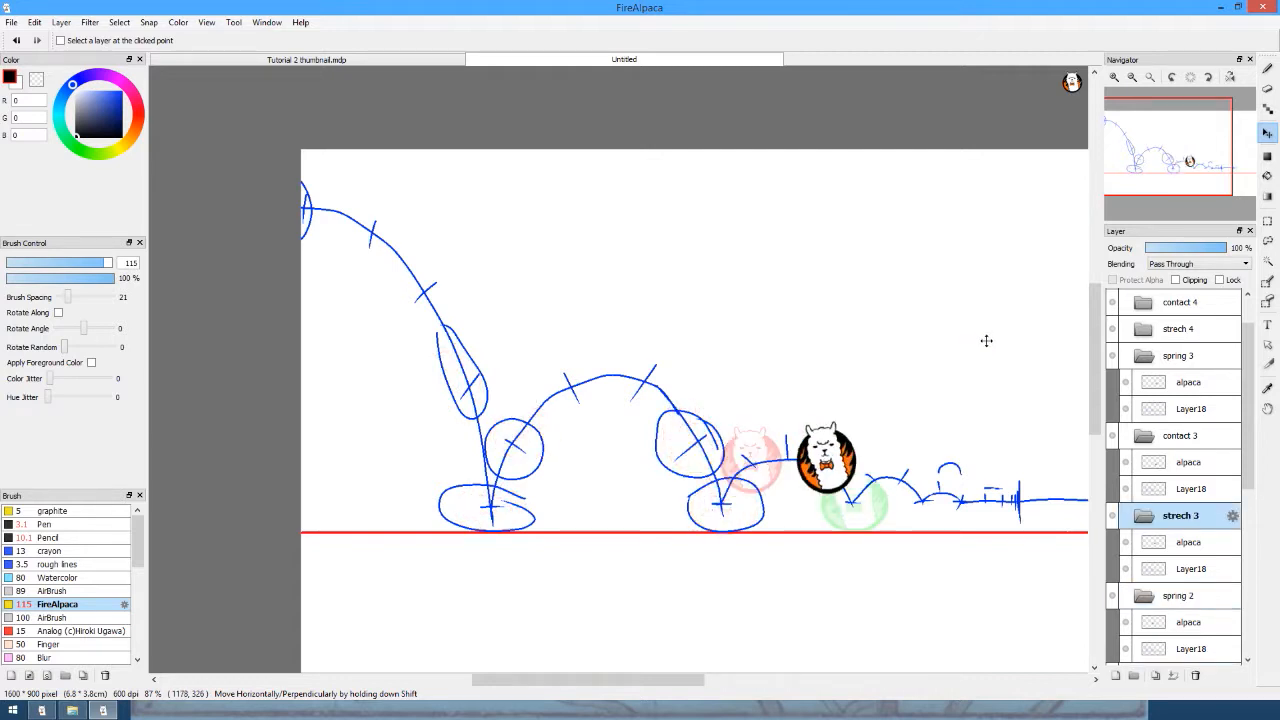
key("Up")
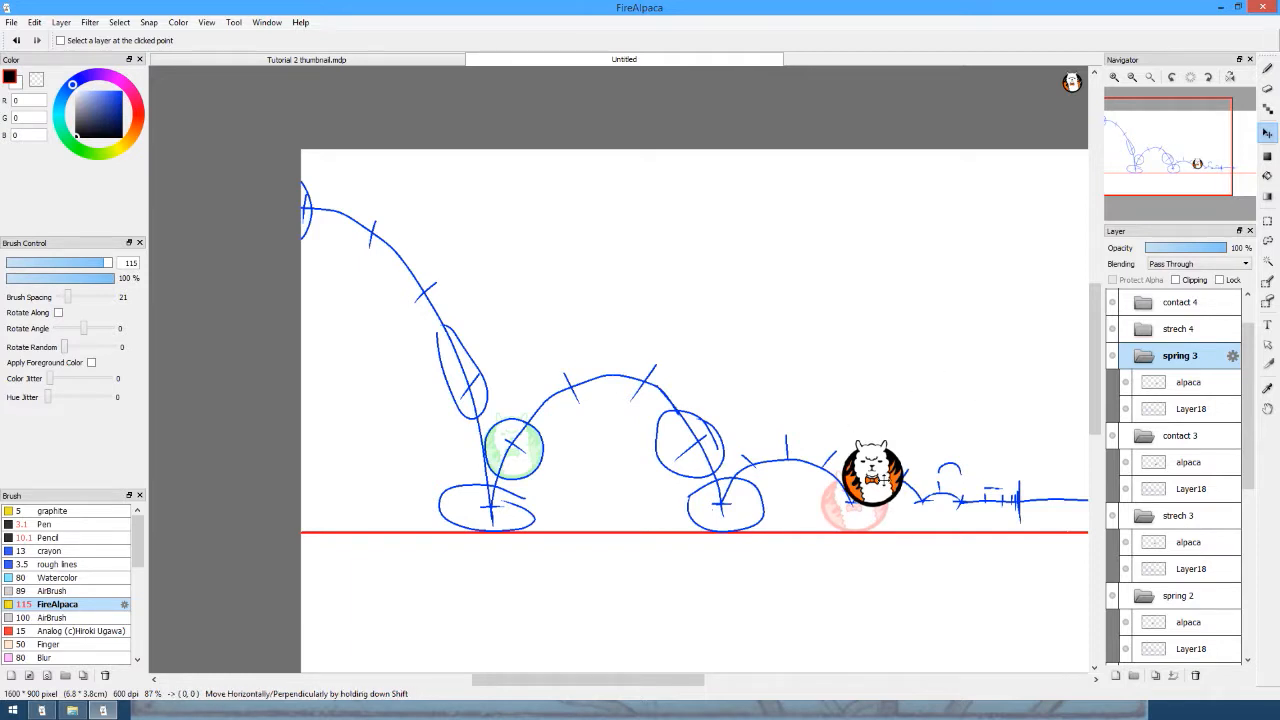
Shift the spring 3 alpaca ball slightly forward along the fourth arc, away from the third contact.
left_click_drag(875, 485, 878, 484)
key("ctrl+z")
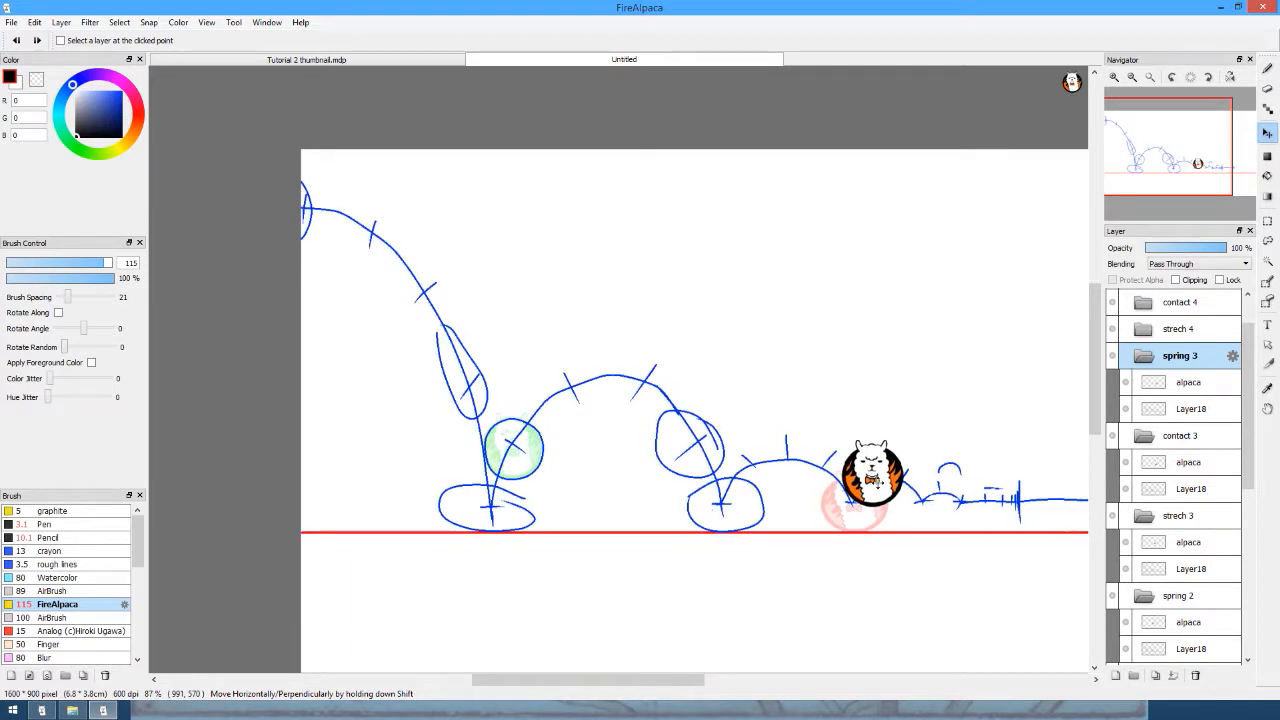
left_click(1188, 386)
left_click_drag(875, 485, 892, 482)
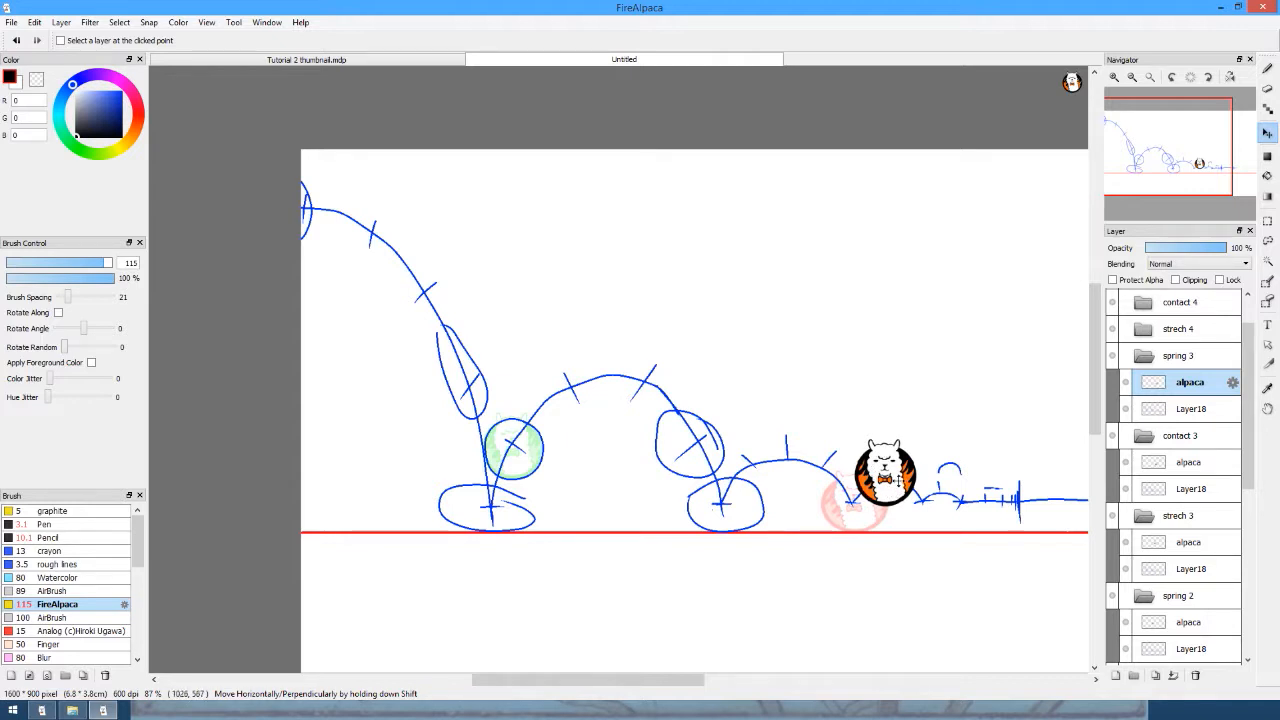
left_click_drag(899, 479, 886, 479)
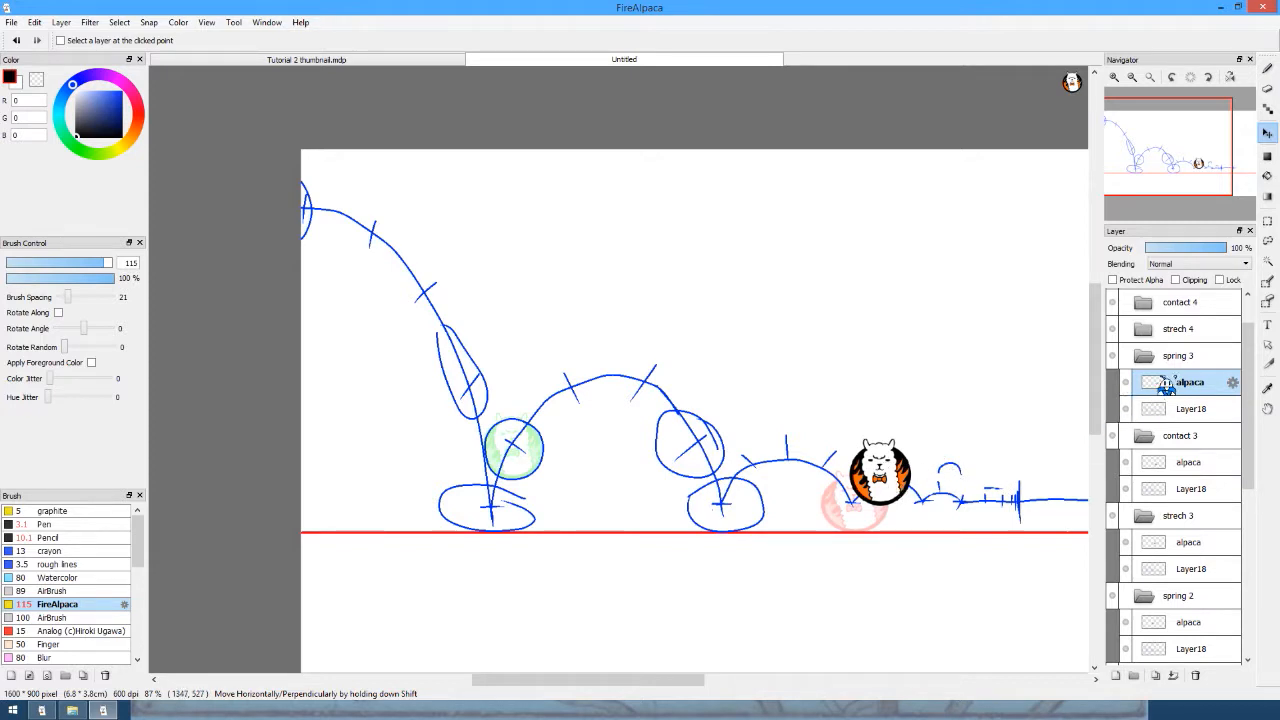
Expand the strech 4 folder and move its alpaca ball along the fourth arc, just ahead of the spring 3 ball.
left_click(1175, 335)
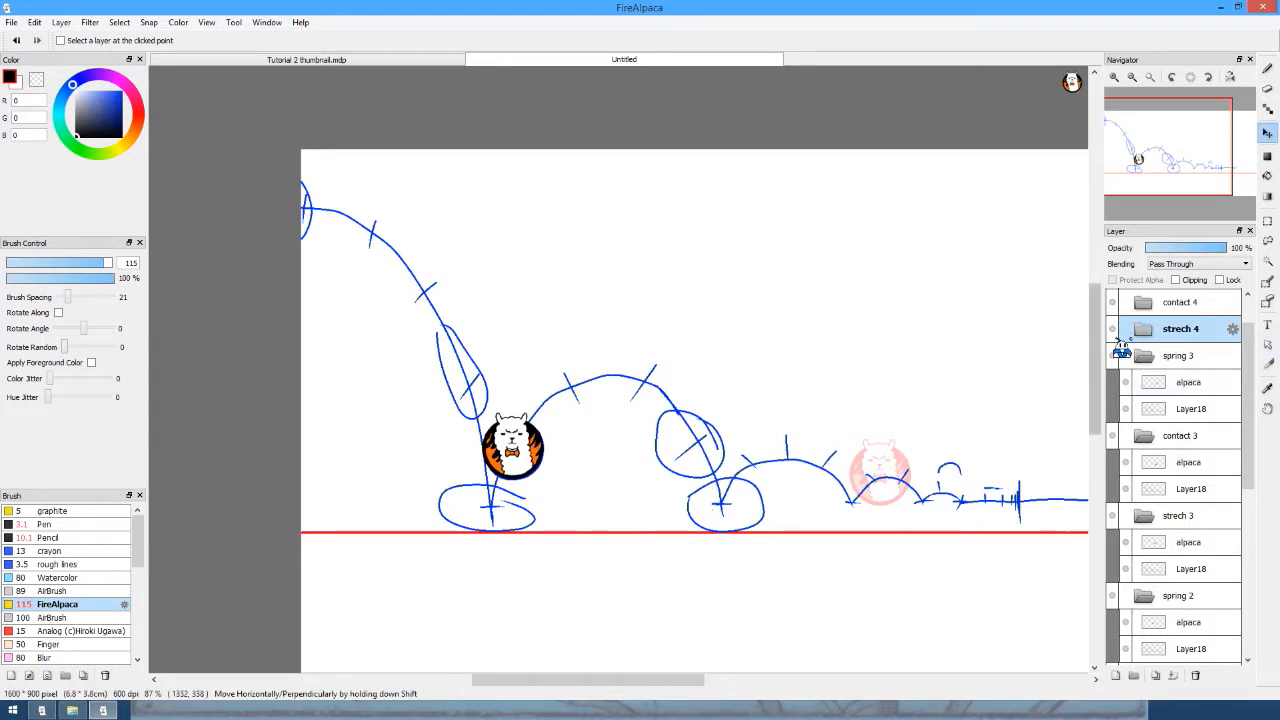
left_click(1143, 329)
left_click(1180, 362)
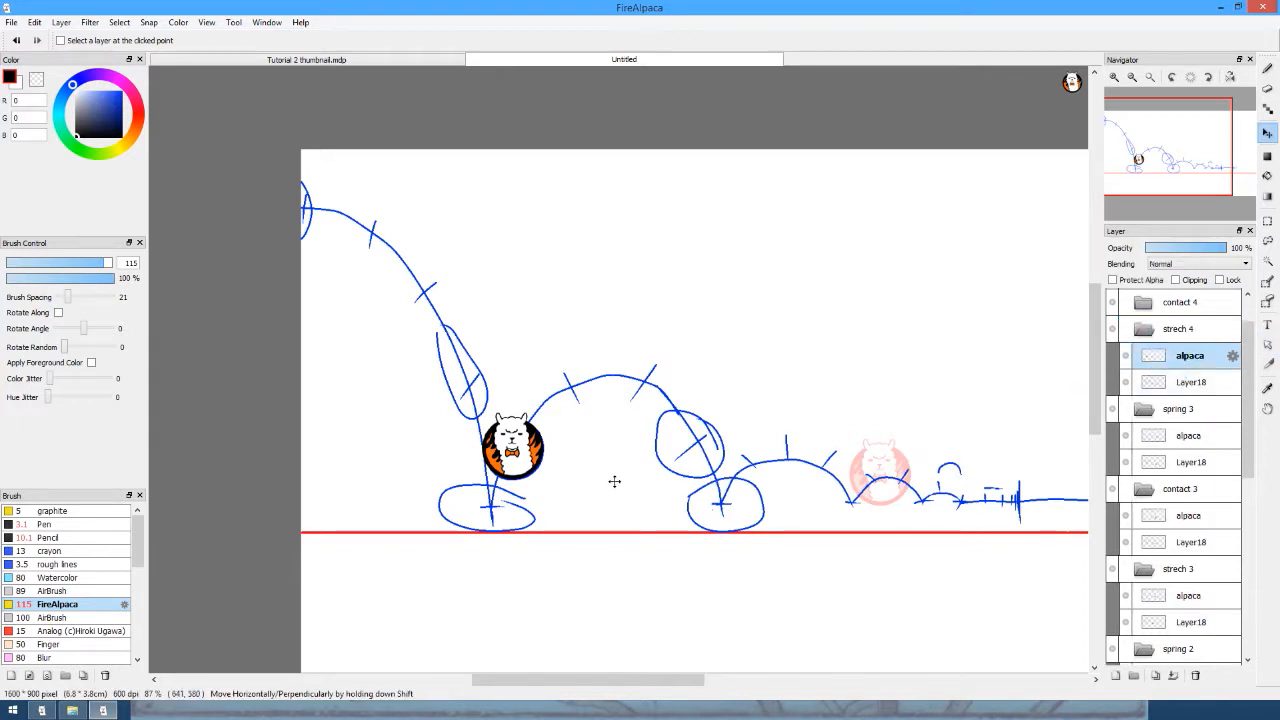
left_click_drag(546, 453, 926, 480)
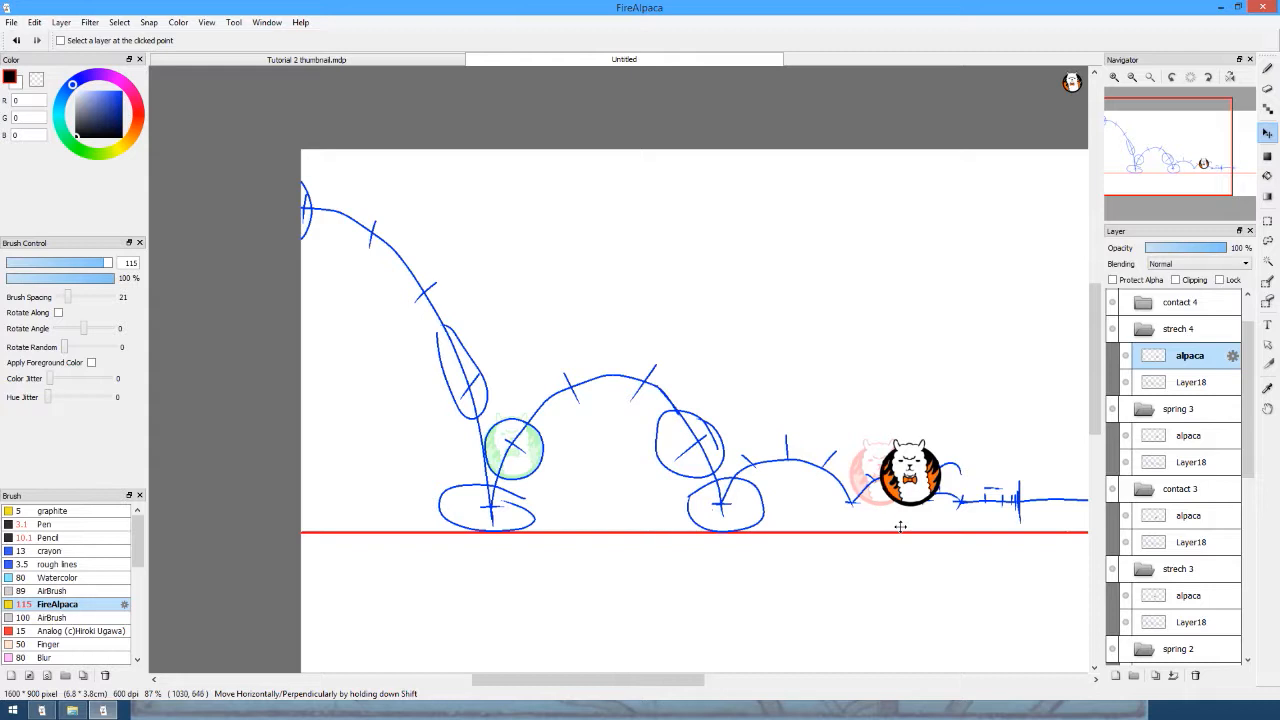
Adjust the strech 4 alpaca ball's height very slightly and nudge it forward and down toward the end of the fourth arc.
key("ctrl+t")
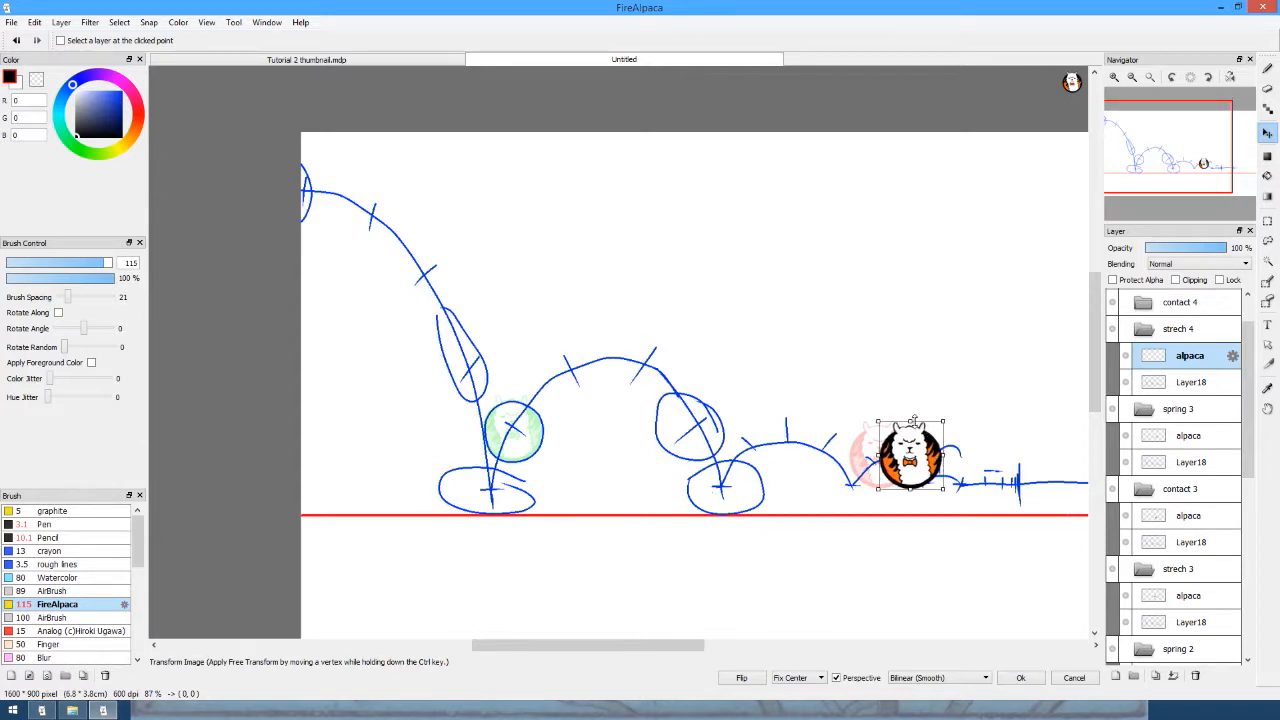
left_click_drag(914, 418, 910, 417)
key("Return")
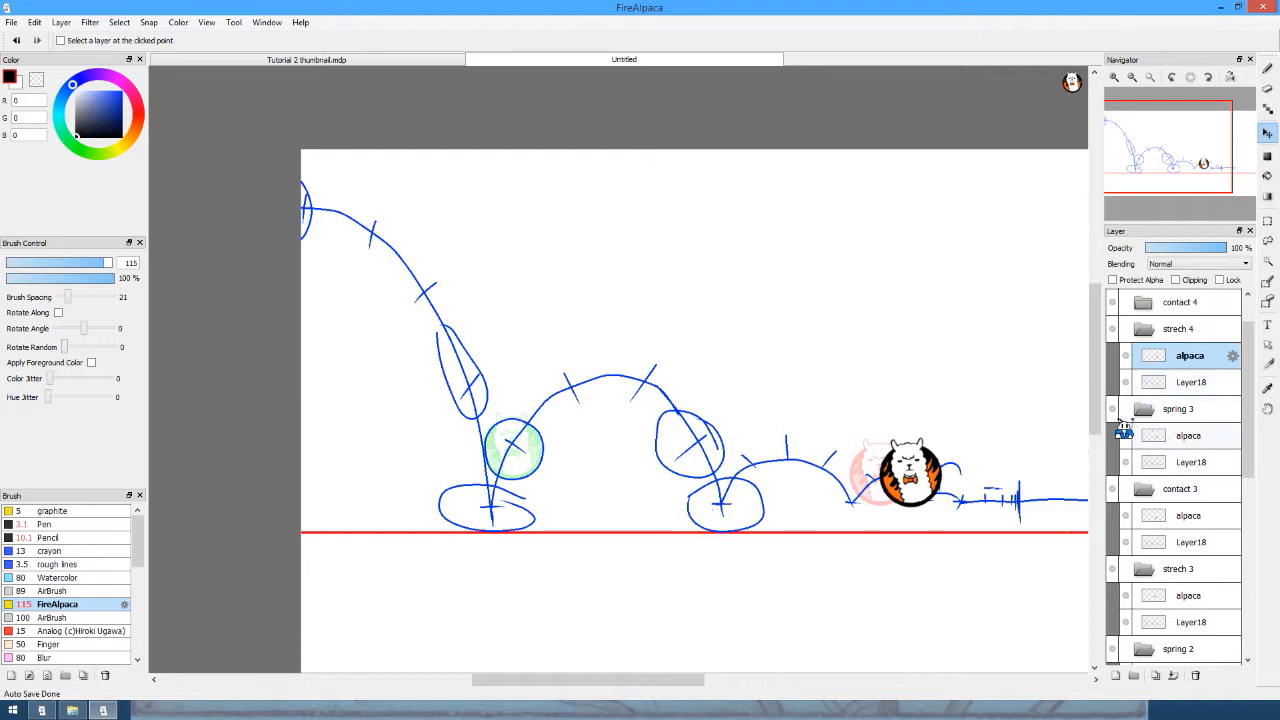
left_click_drag(912, 469, 916, 473)
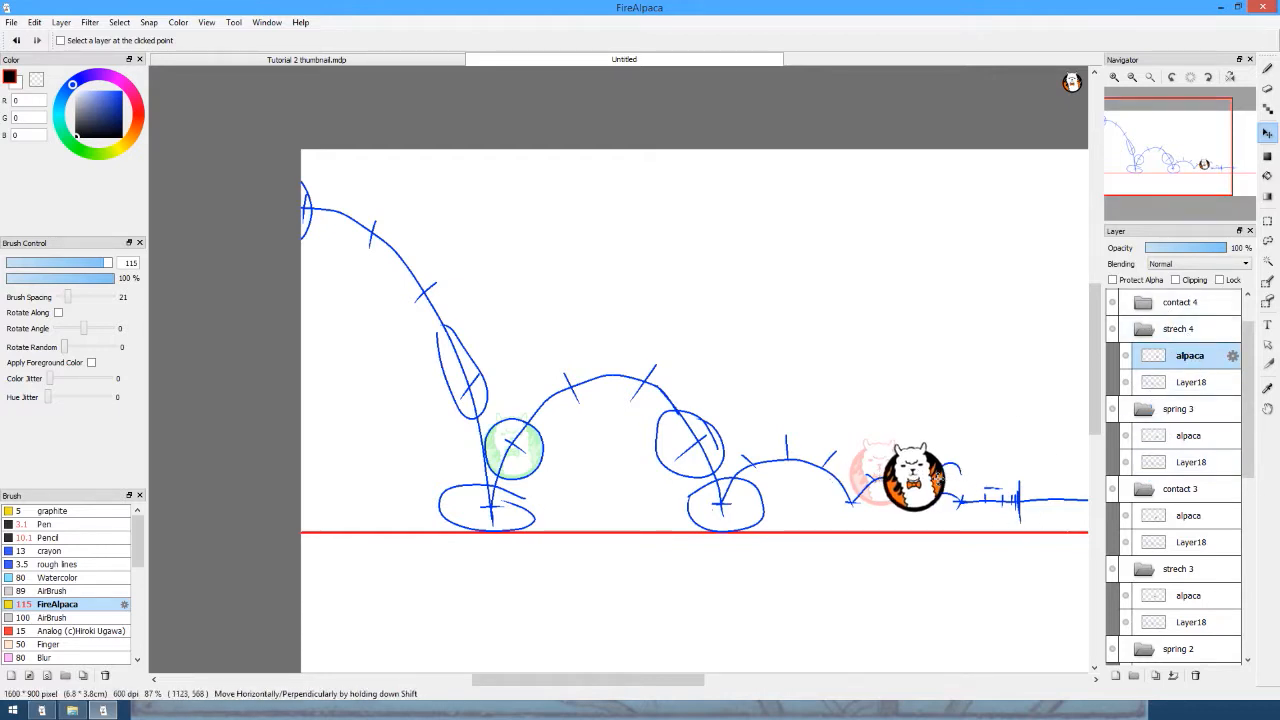
left_click_drag(914, 480, 920, 478)
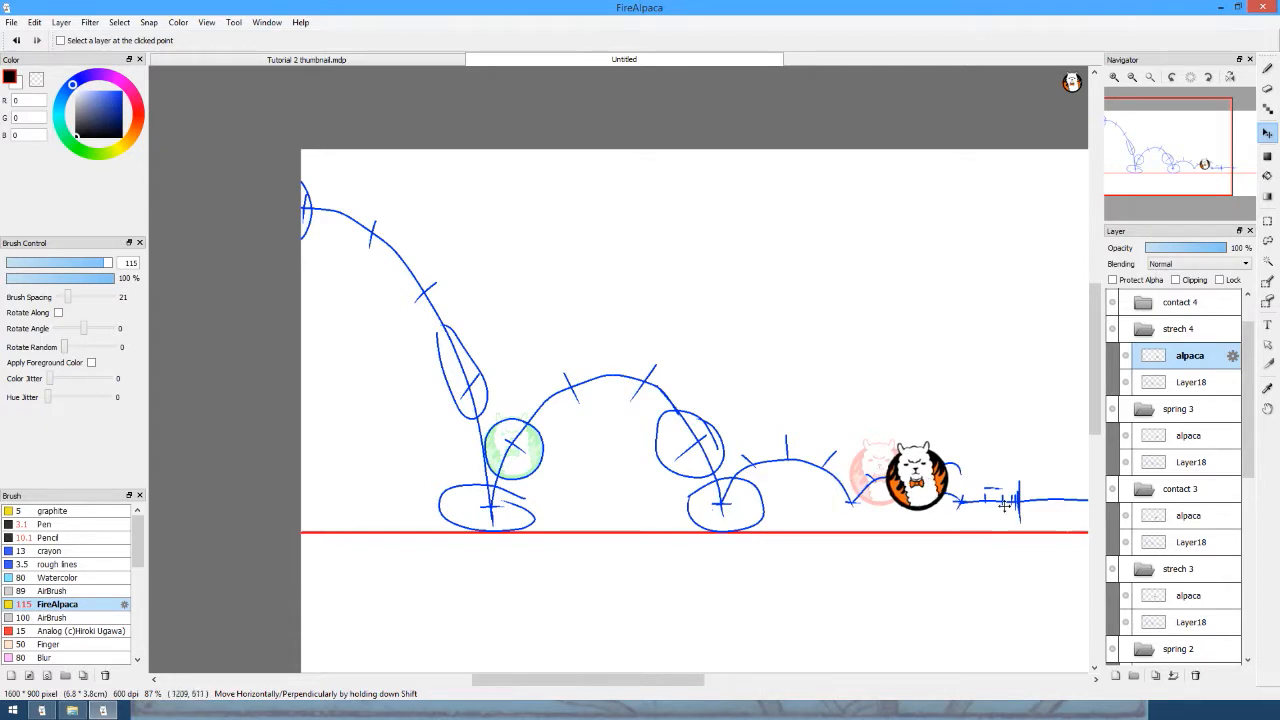
Expand the contact 4 folder, place its alpaca ball on the ground line past the fourth arc's end and widen it slightly.
left_click(1143, 303)
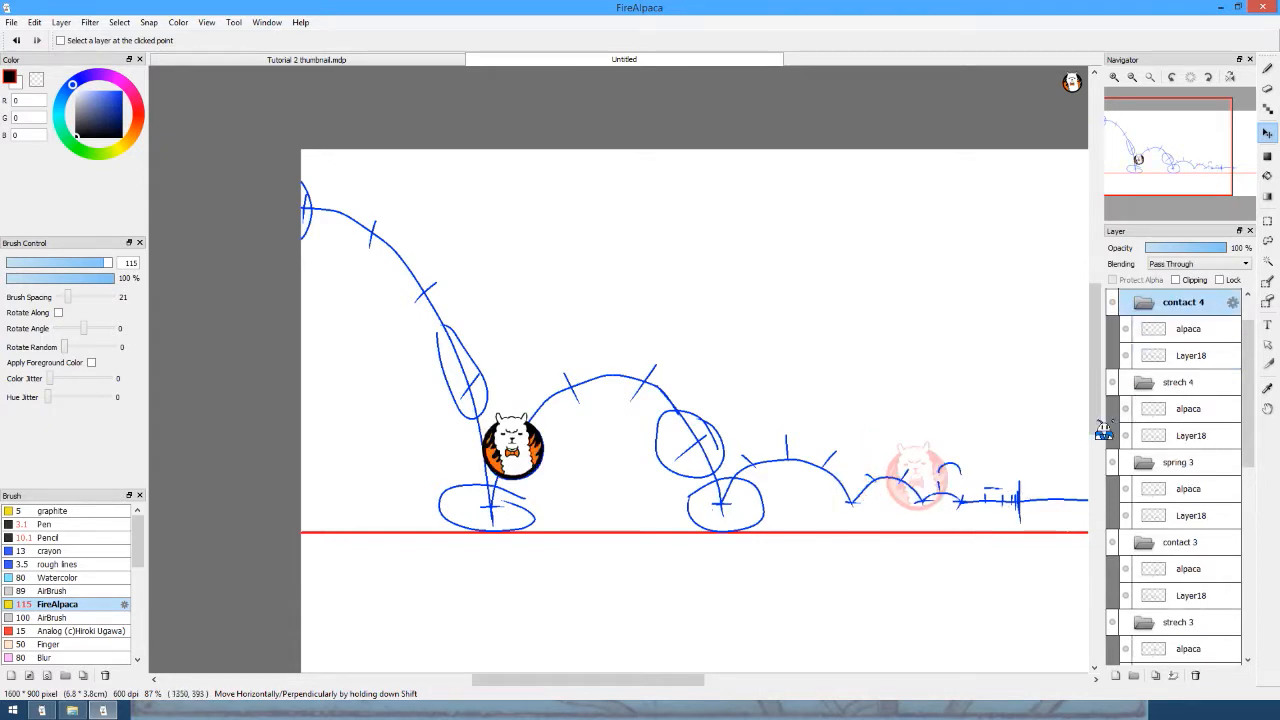
scroll(1040, 419, "down", 3)
scroll(1171, 397, "up", 2)
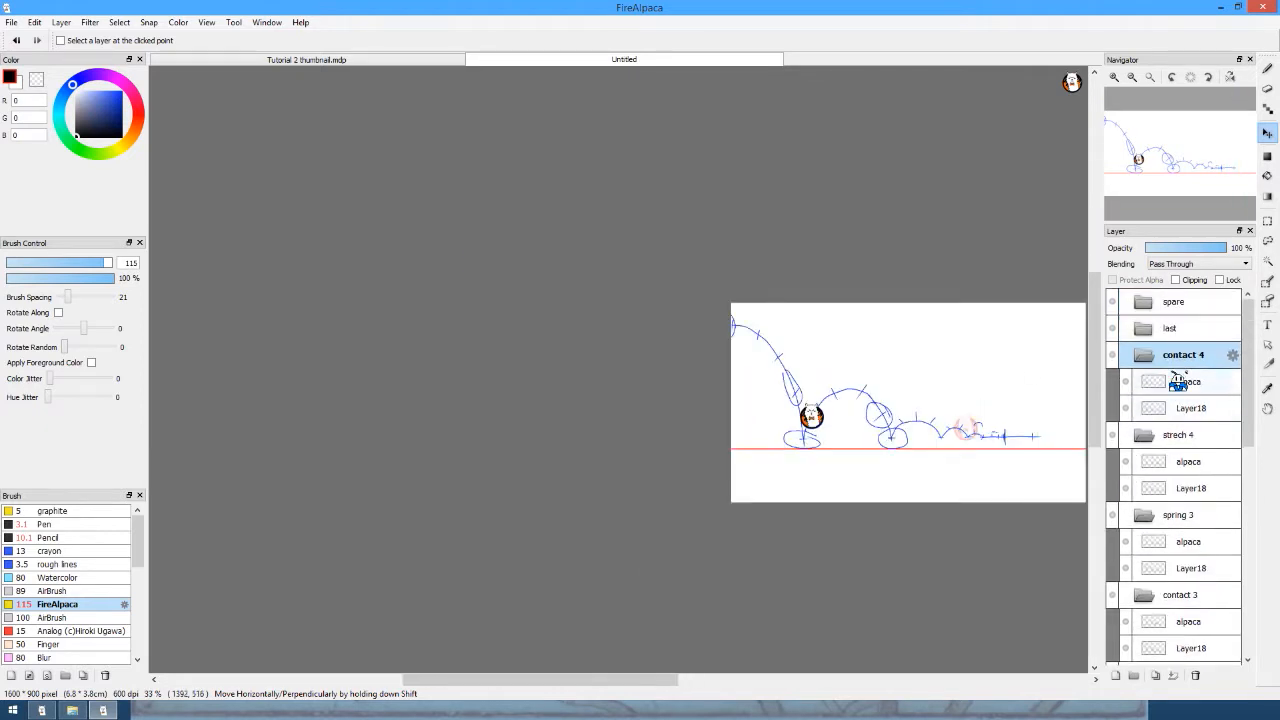
scroll(968, 428, "up", 3)
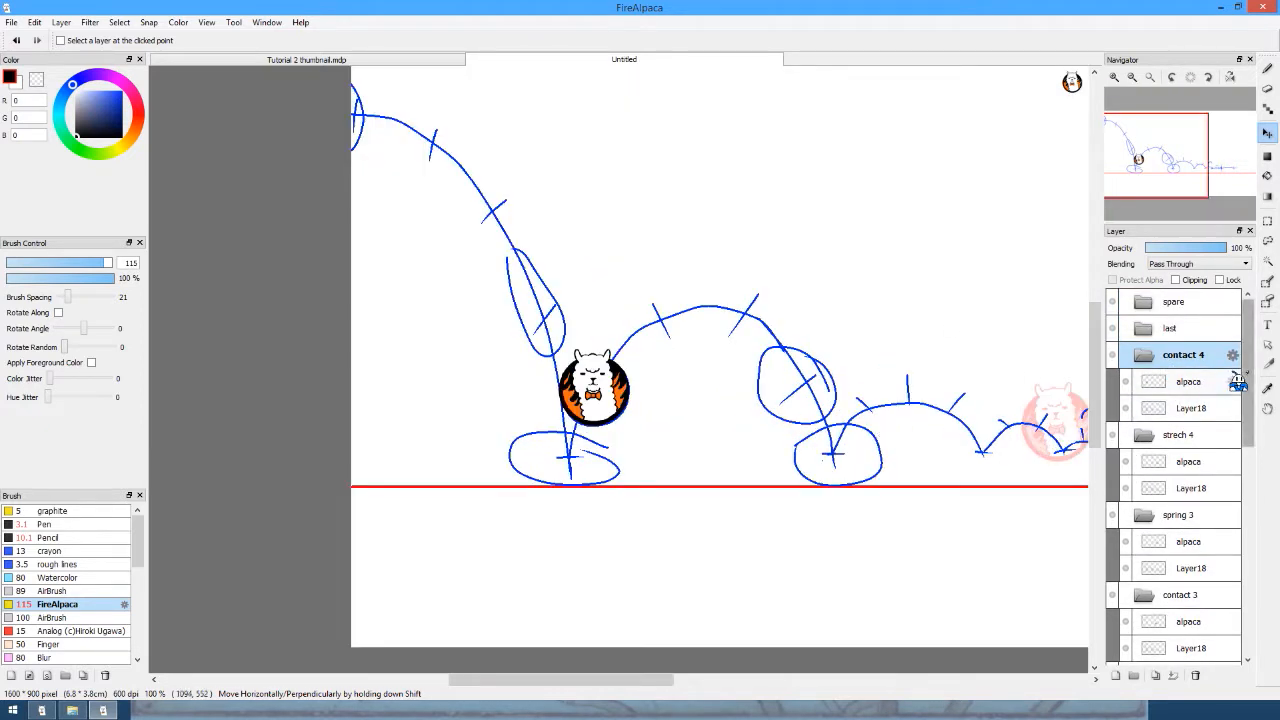
left_click_drag(781, 459, 409, 381)
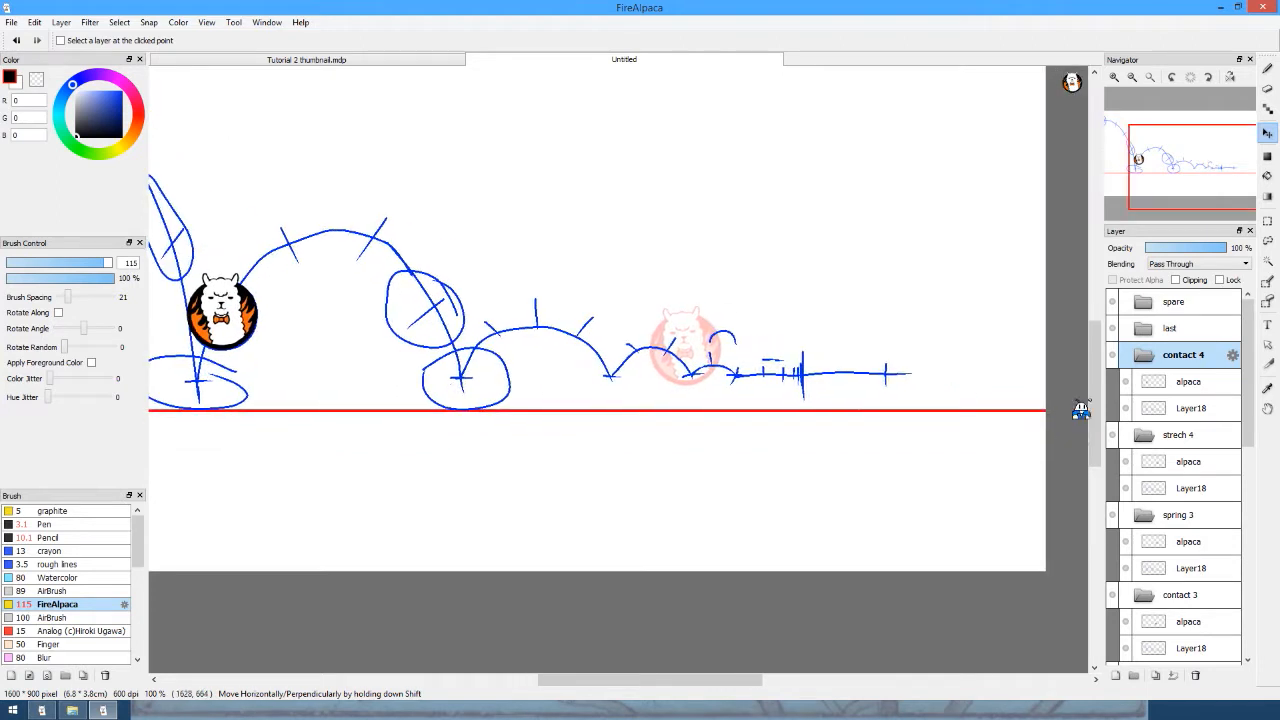
left_click(1184, 384)
left_click_drag(222, 312, 709, 376)
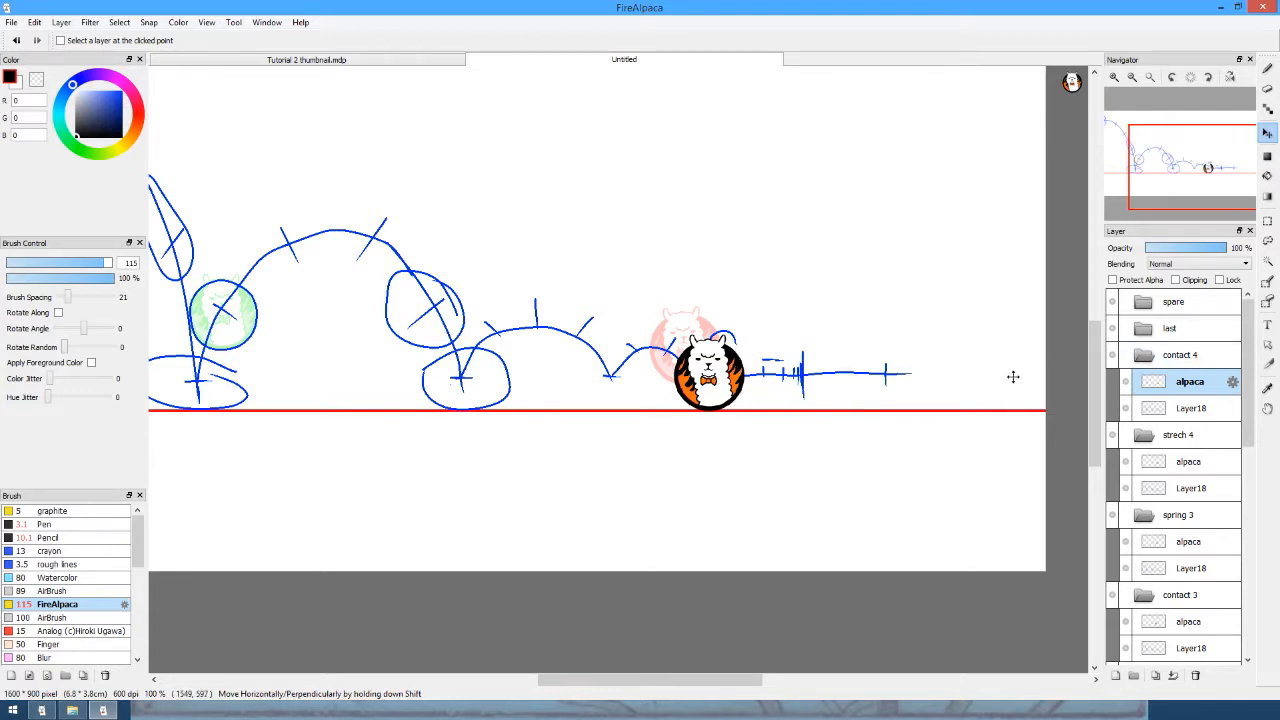
key("ctrl+t")
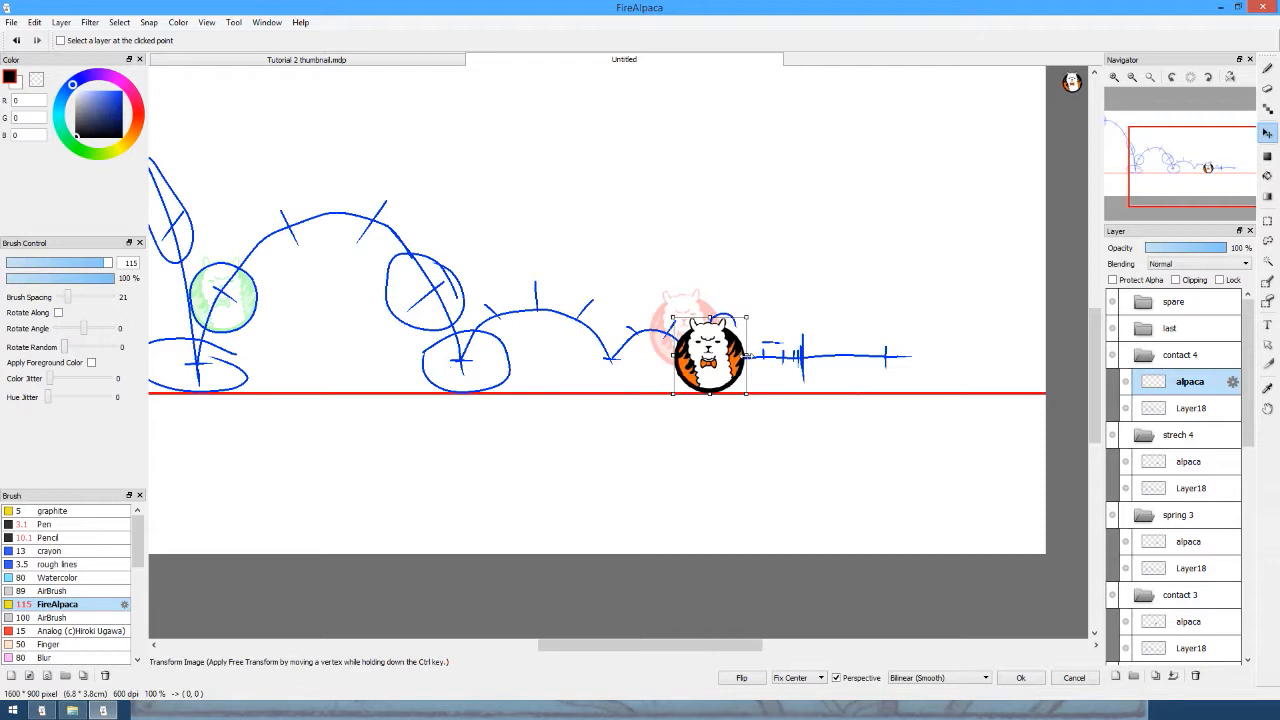
left_click_drag(748, 356, 710, 365)
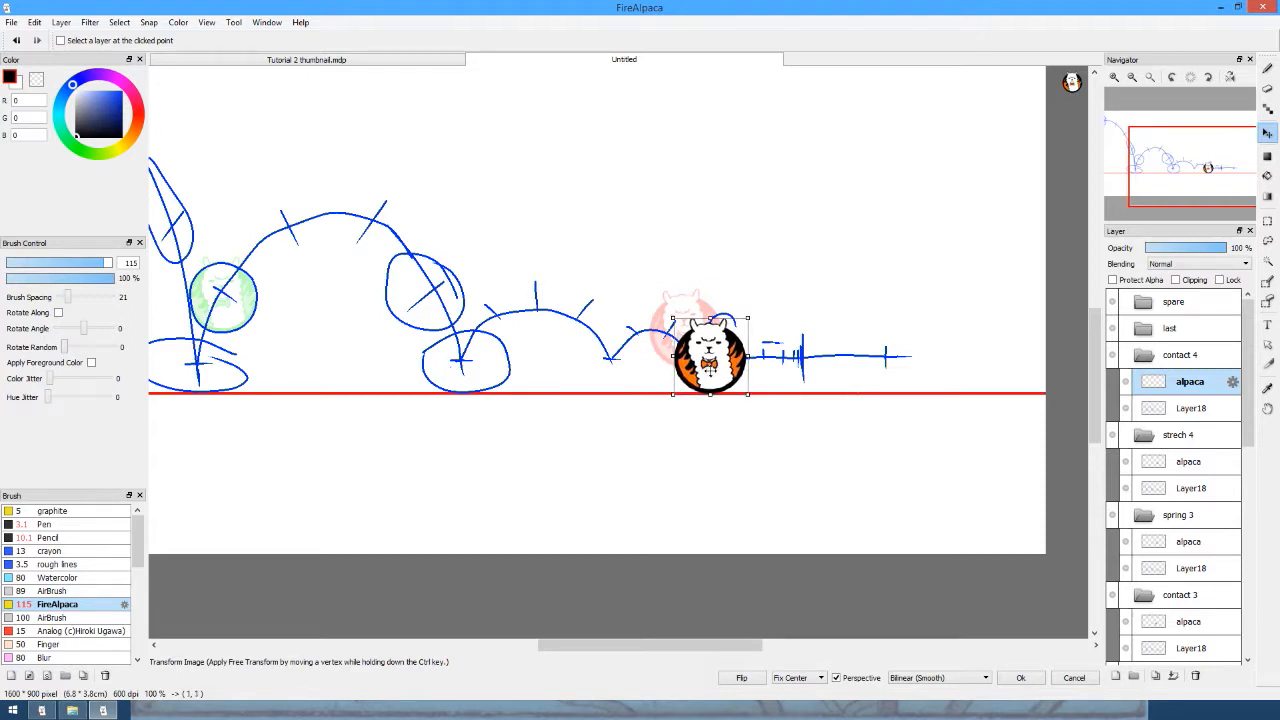
Apply the transformation of the alpaca in the contact 4 folder.
key("Return")
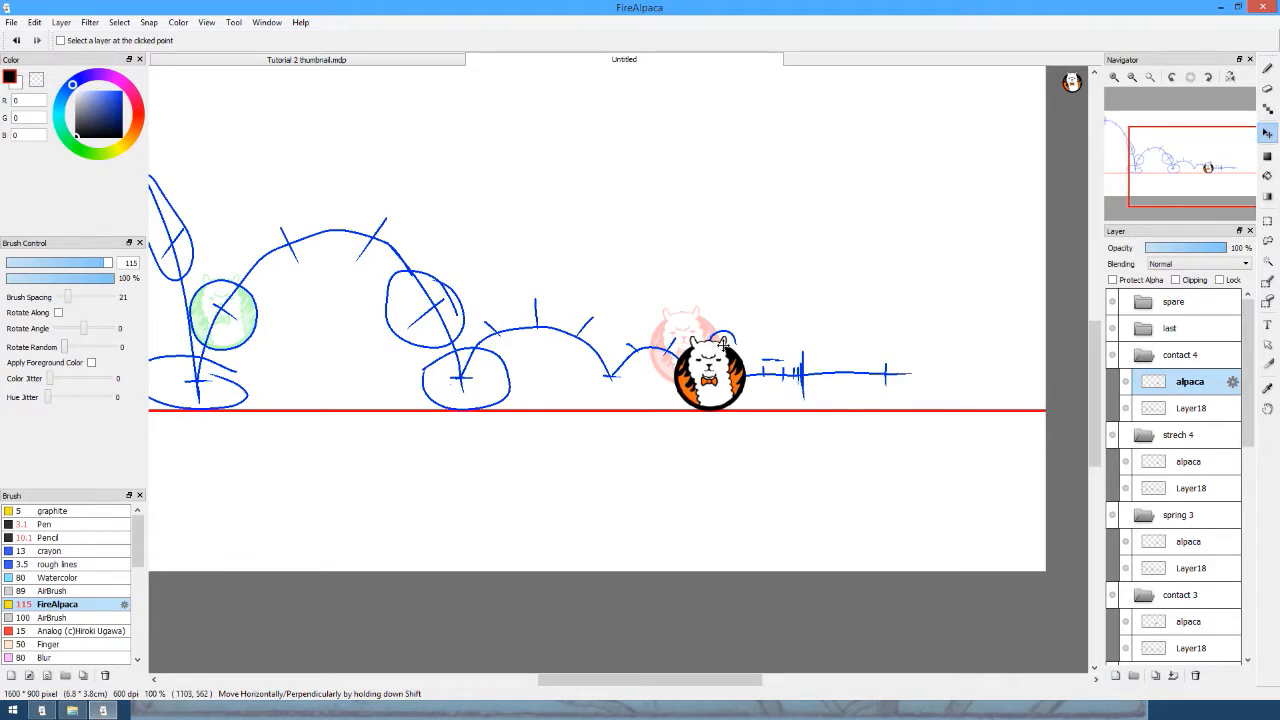
left_click_drag(531, 341, 574, 331)
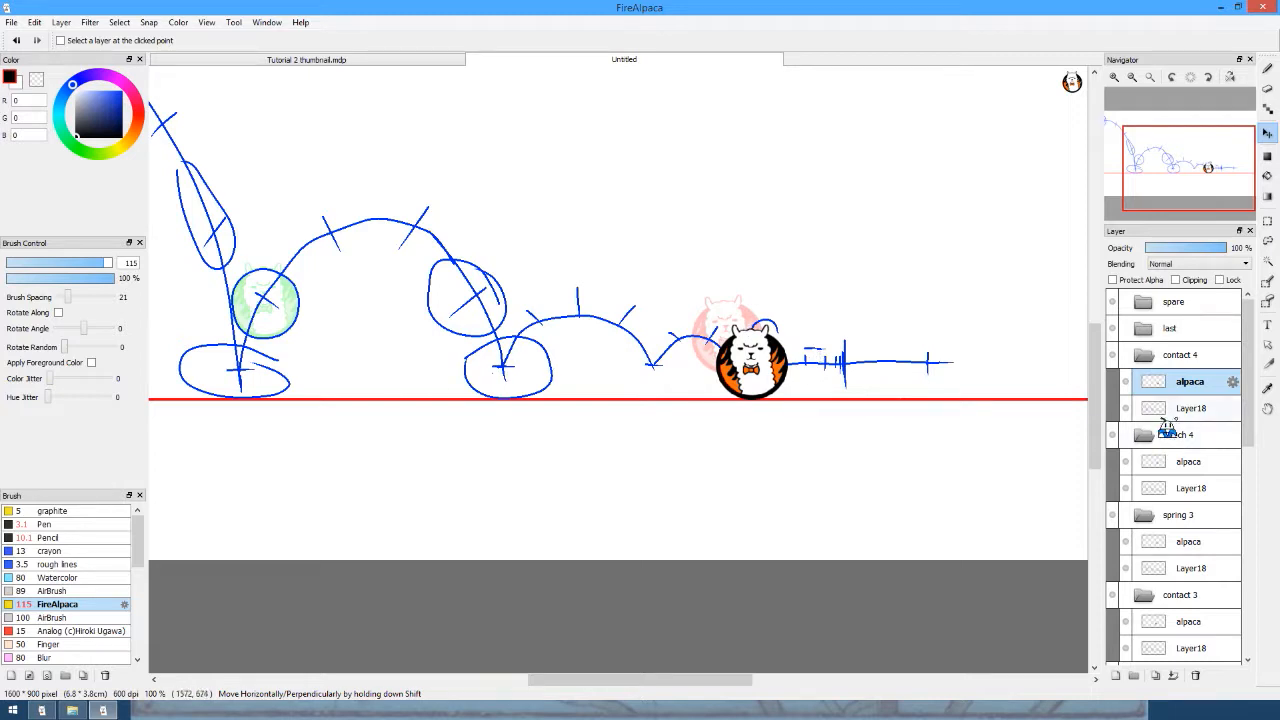
left_click_drag(914, 446, 892, 438)
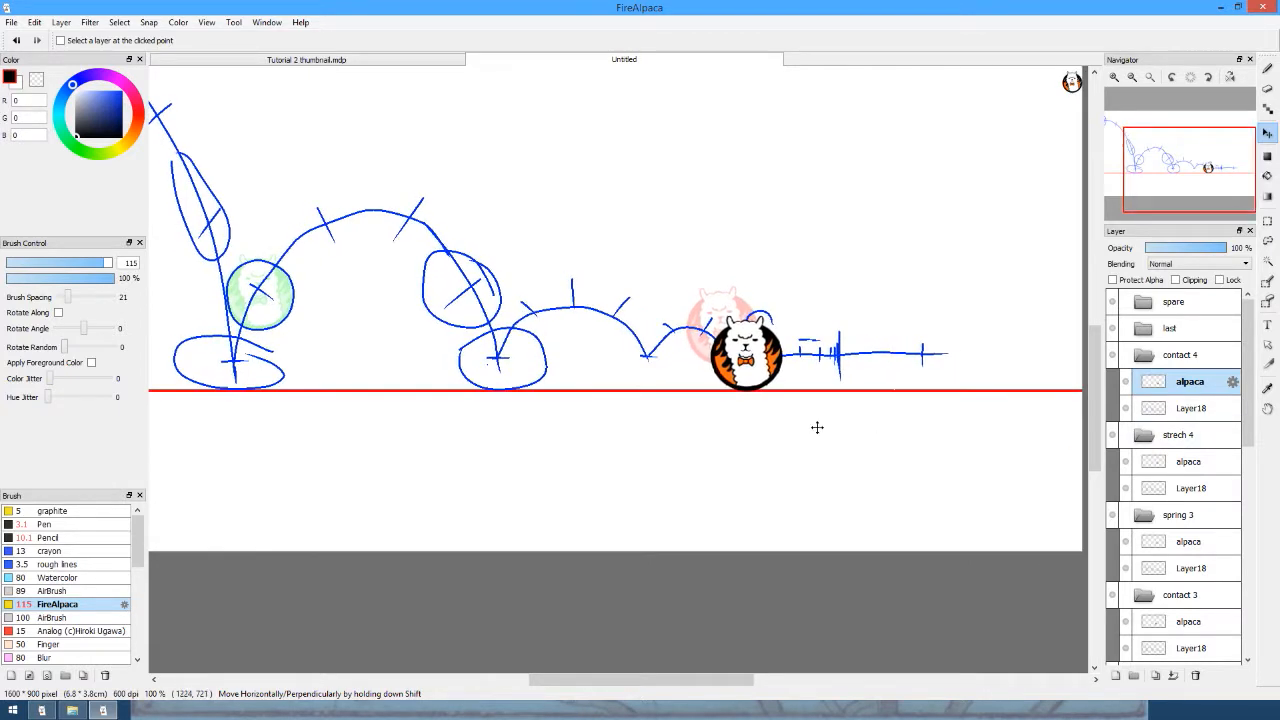
Duplicate the "last" layer folder and rename the copy "spring 4".
left_click(1165, 329)
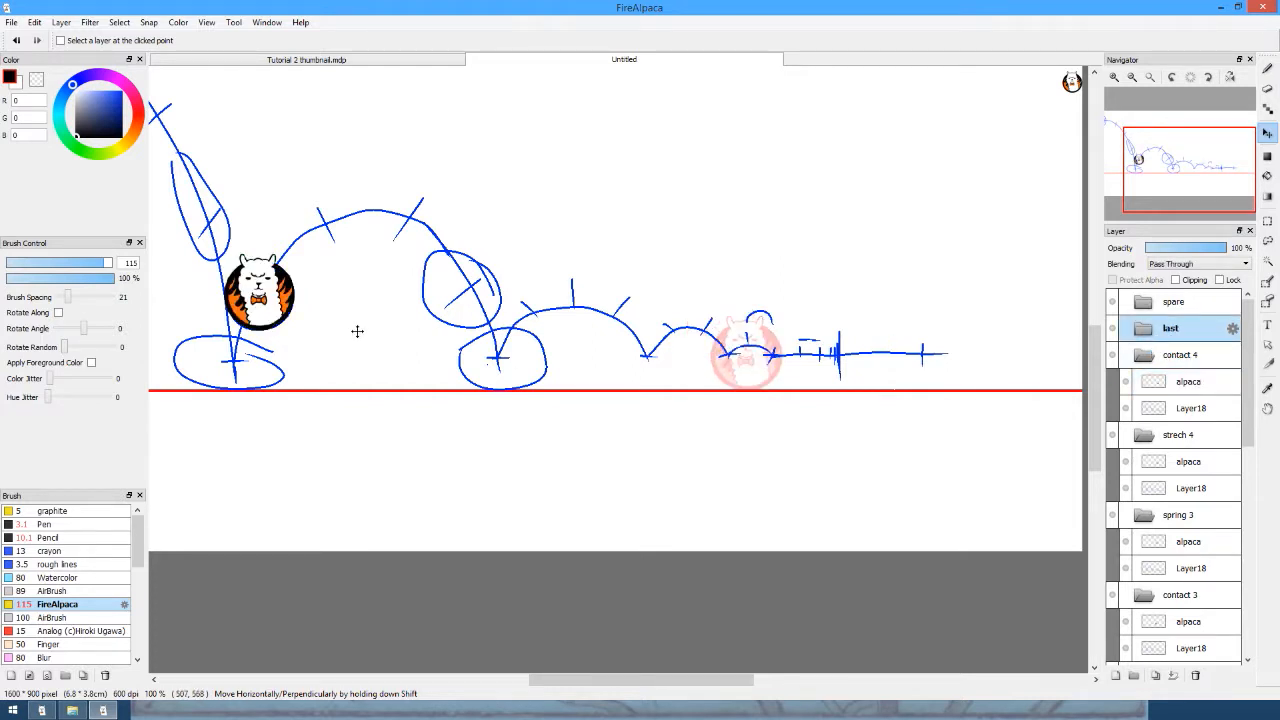
left_click(1157, 675)
double_click(1198, 350)
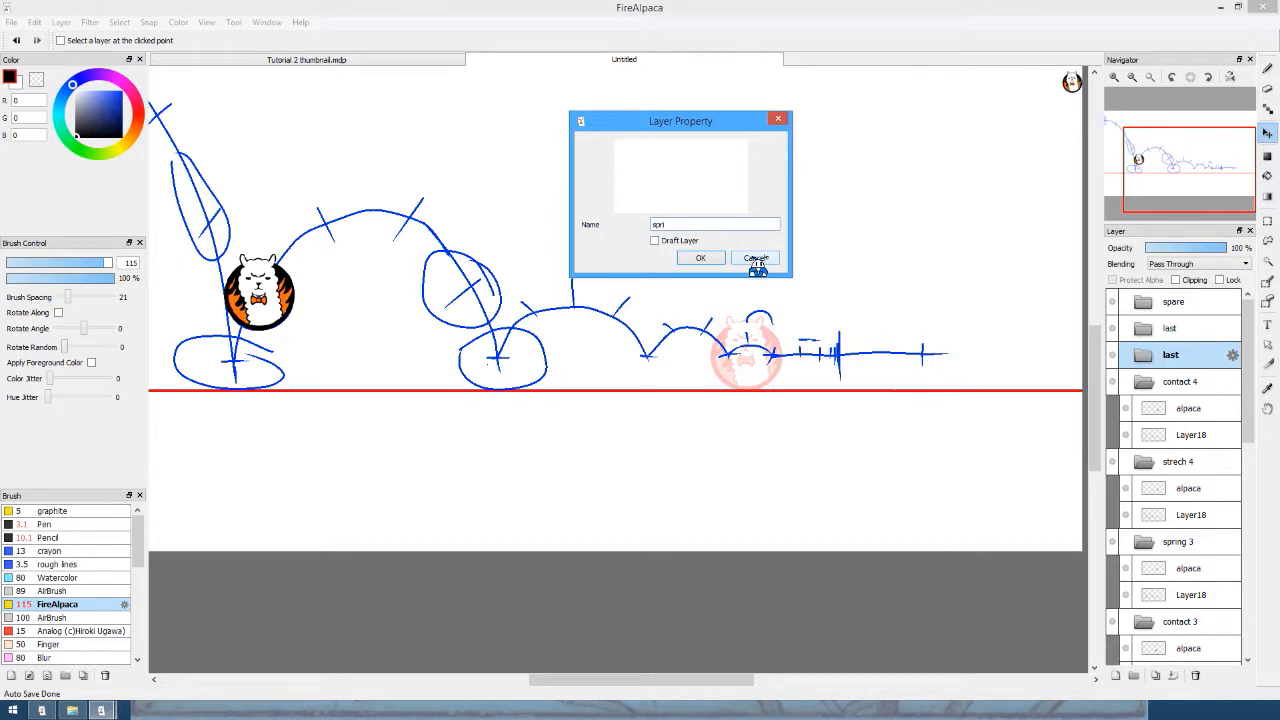
type("4")
key("Return")
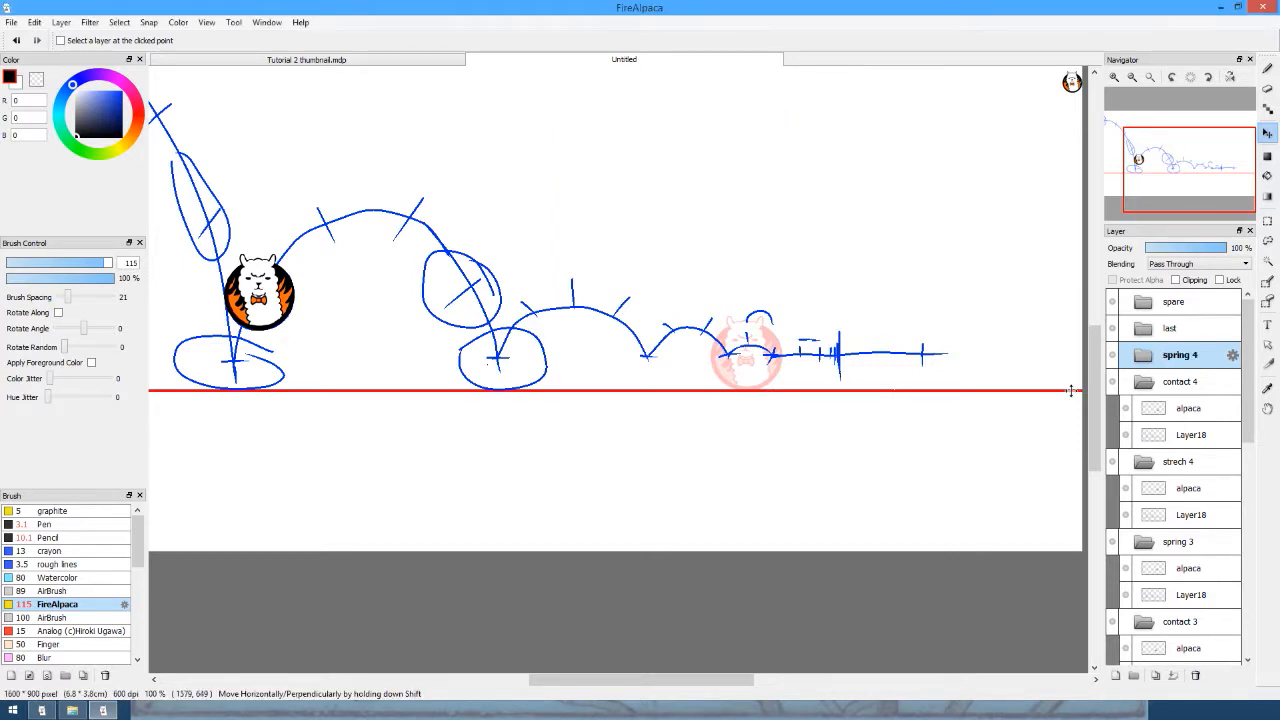
Move only the alpaca layer of the spring 4 folder to the empty area below the red ground line.
mouse_move(290, 290)
left_mouse_down()
mouse_move(688, 337)
mouse_move(601, 331)
left_mouse_up()
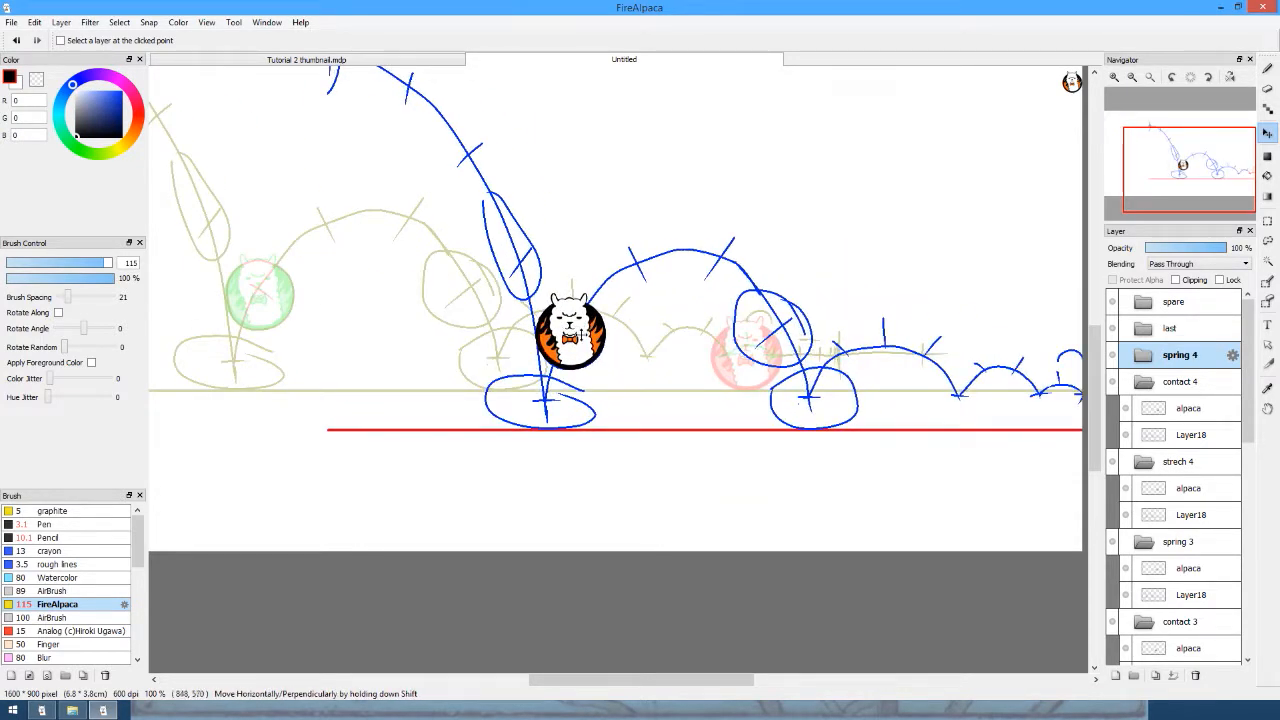
key("ctrl+z")
left_click(1133, 358)
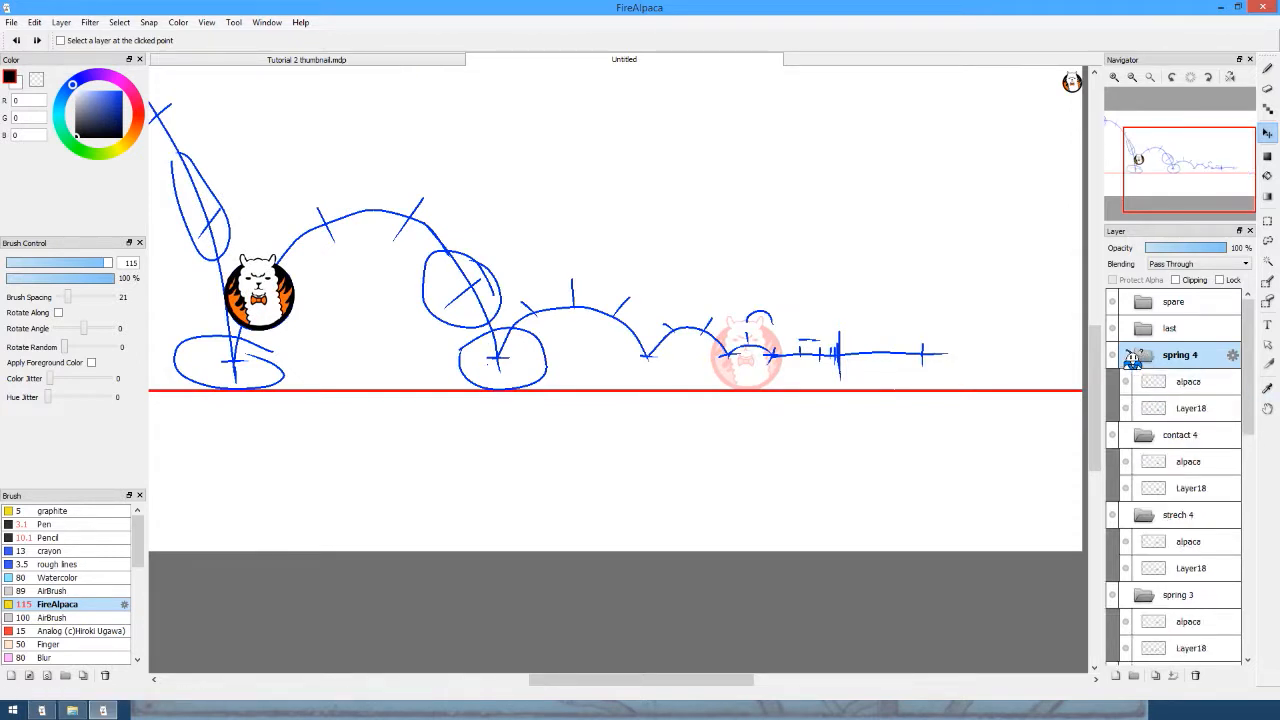
left_click(1152, 382)
left_click_drag(270, 275, 736, 467)
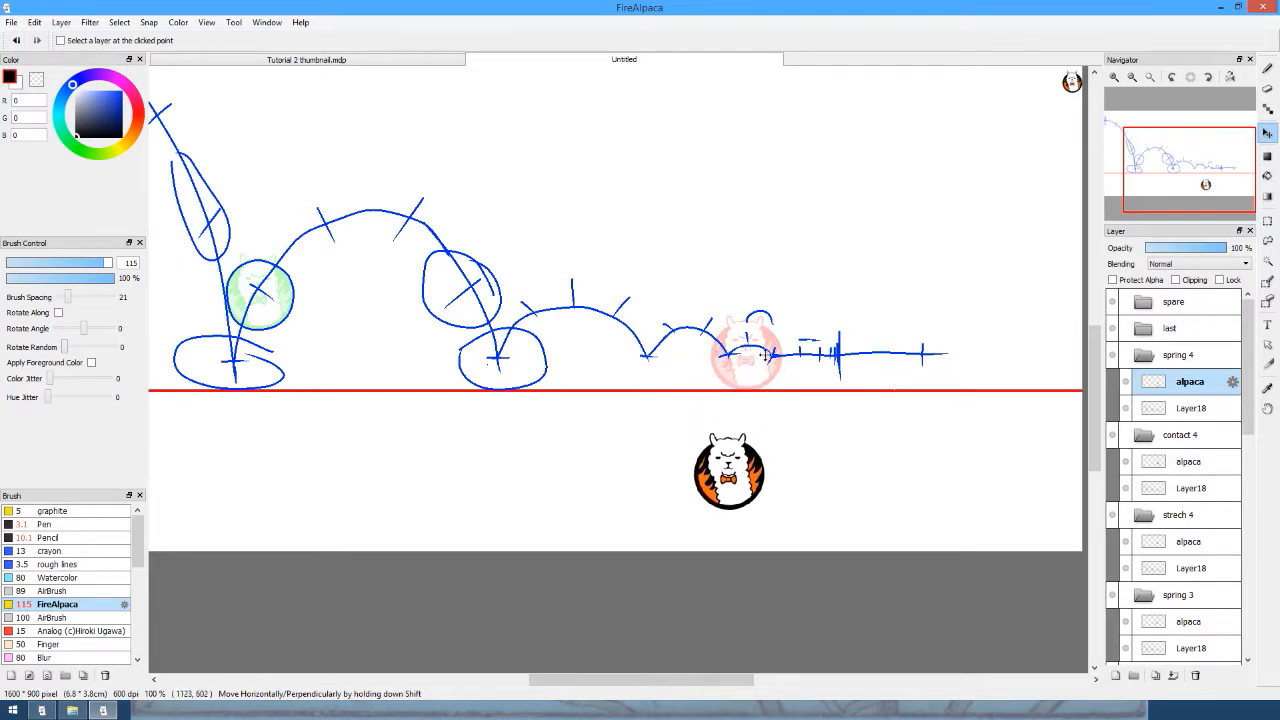
left_click_drag(738, 480, 691, 489)
Shift the Layer18 path of spring 4 slightly right and place its alpaca just above the ground, slightly right of the contact 4 position.
left_click(1175, 408)
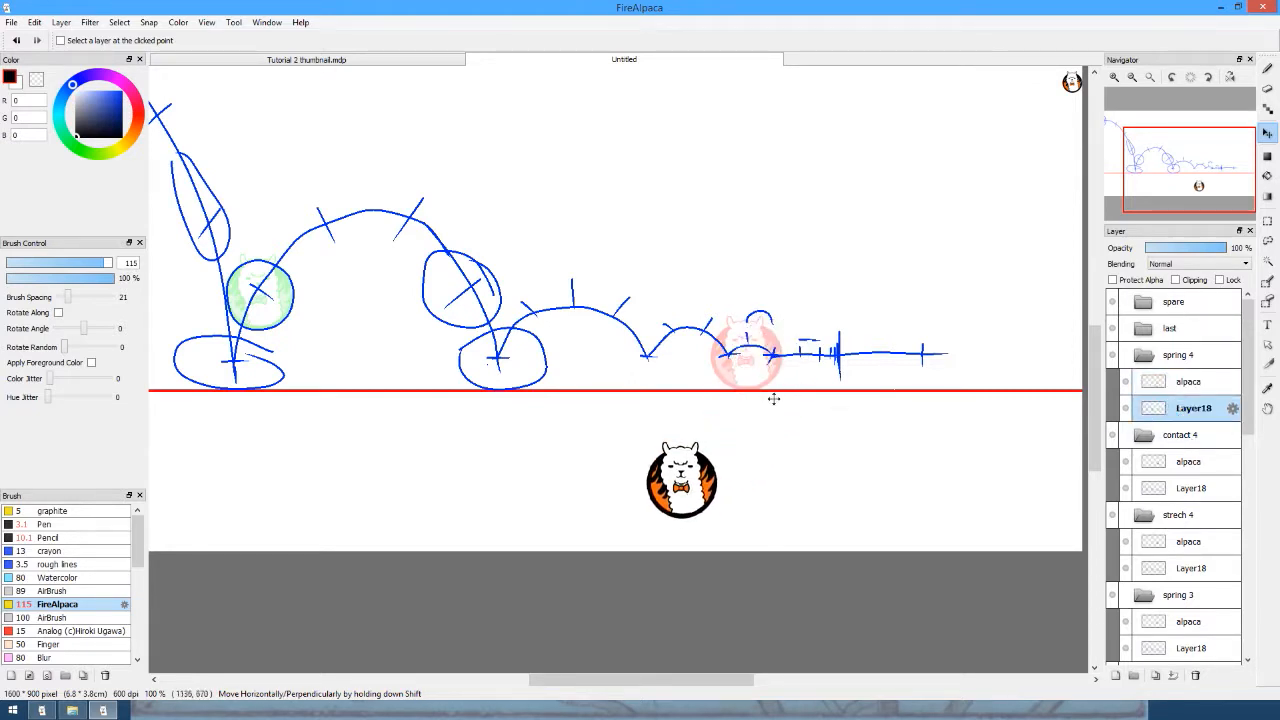
left_click_drag(671, 375, 686, 374)
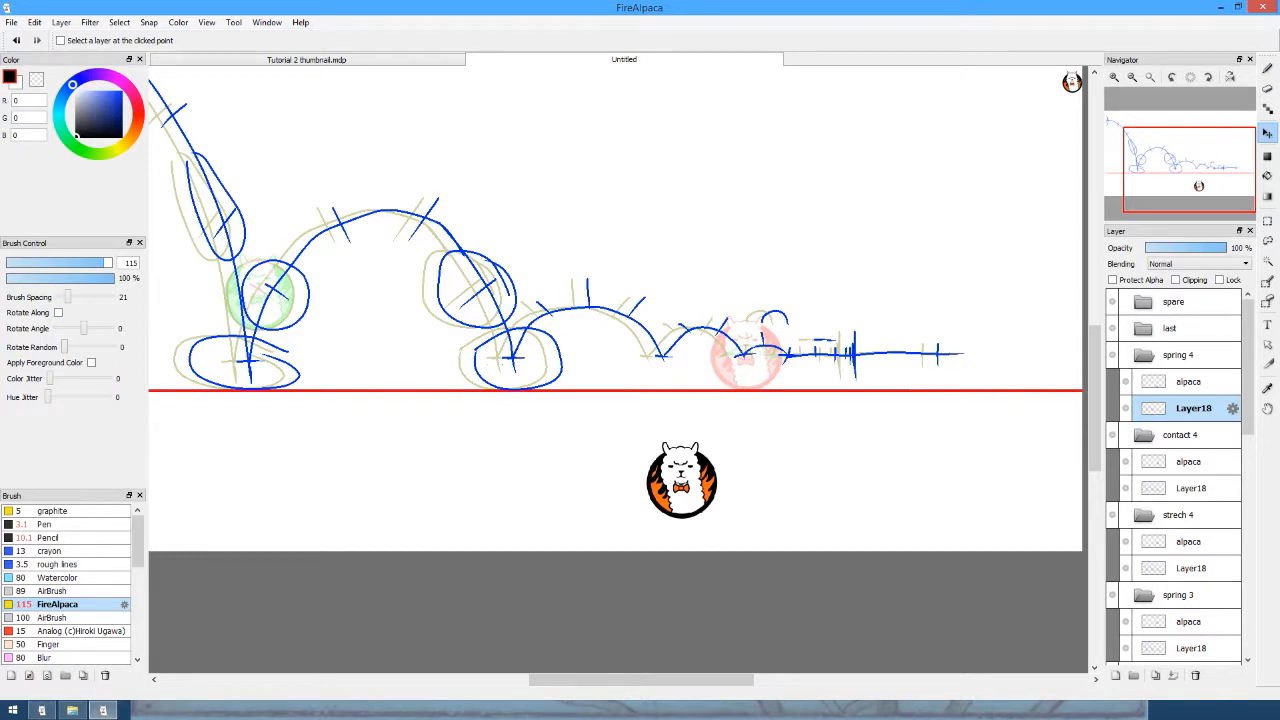
double_click(1124, 382)
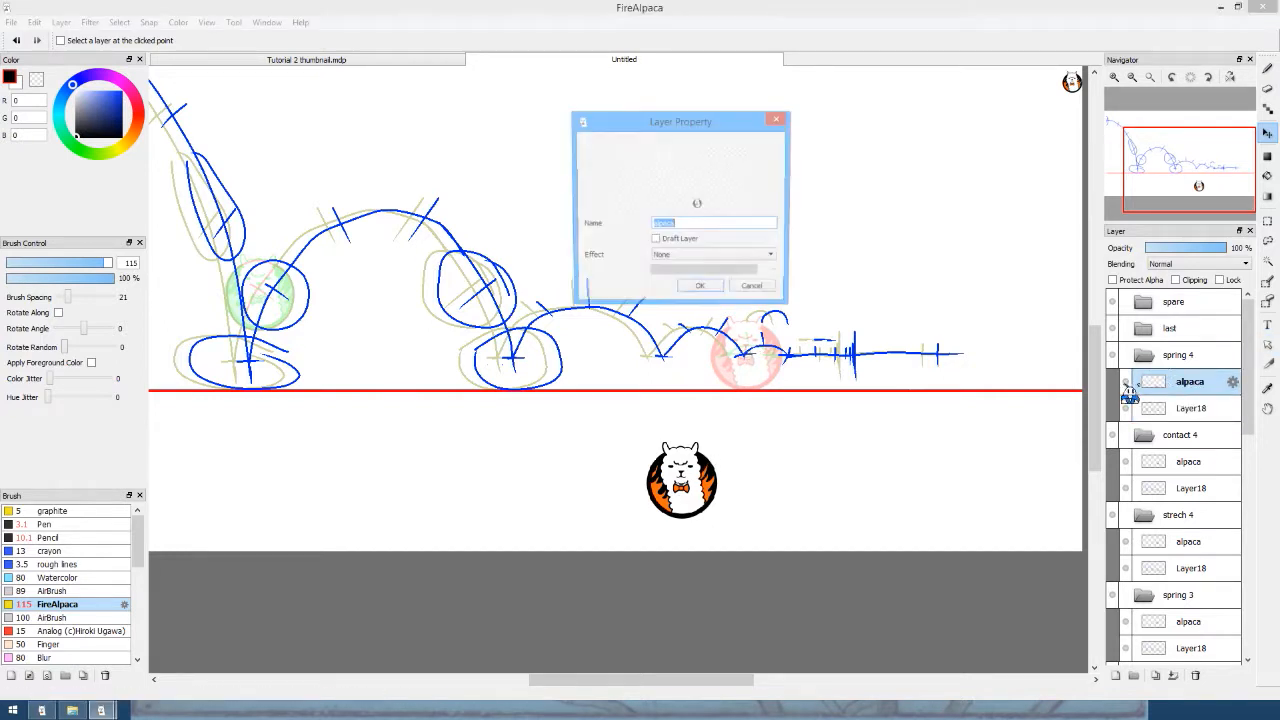
left_click(748, 292)
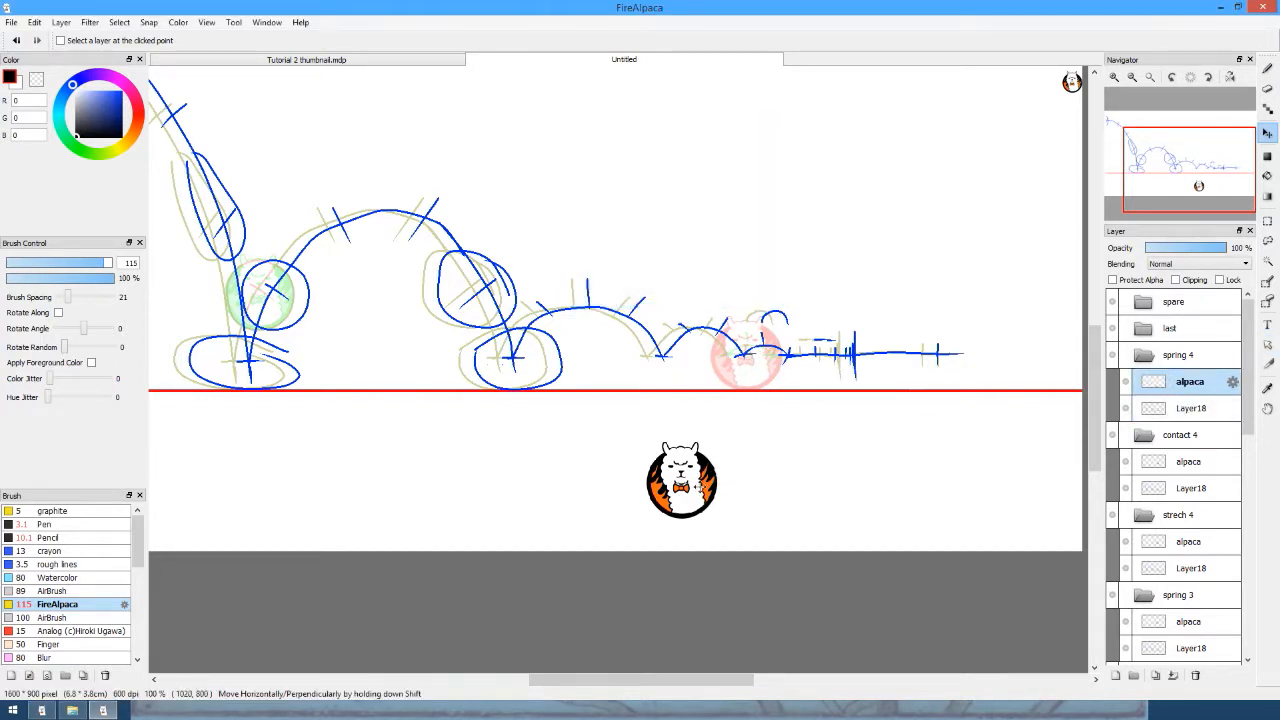
mouse_move(700, 489)
left_mouse_down()
mouse_move(742, 443)
mouse_move(790, 342)
mouse_move(778, 356)
mouse_move(773, 522)
mouse_move(776, 357)
mouse_move(758, 352)
left_mouse_up()
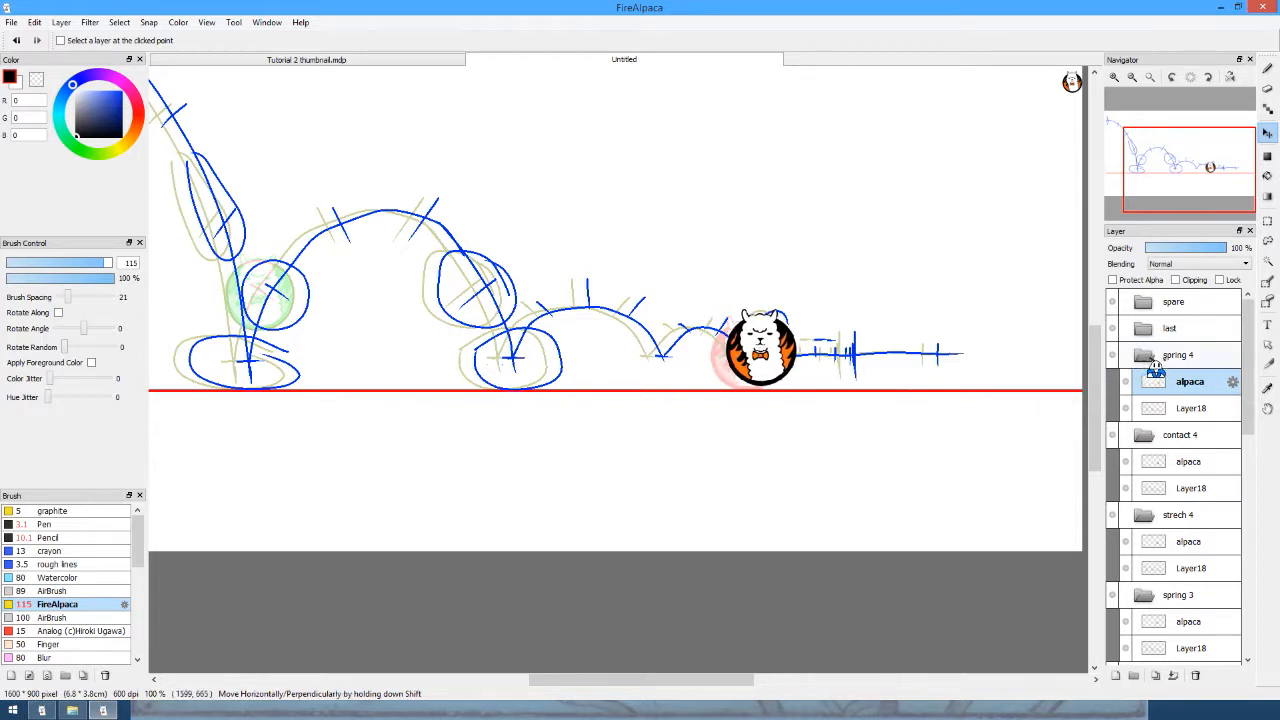
Duplicate the spring 4 folder and rename the copy "rolling 1".
left_click(1160, 356)
left_click(1155, 675)
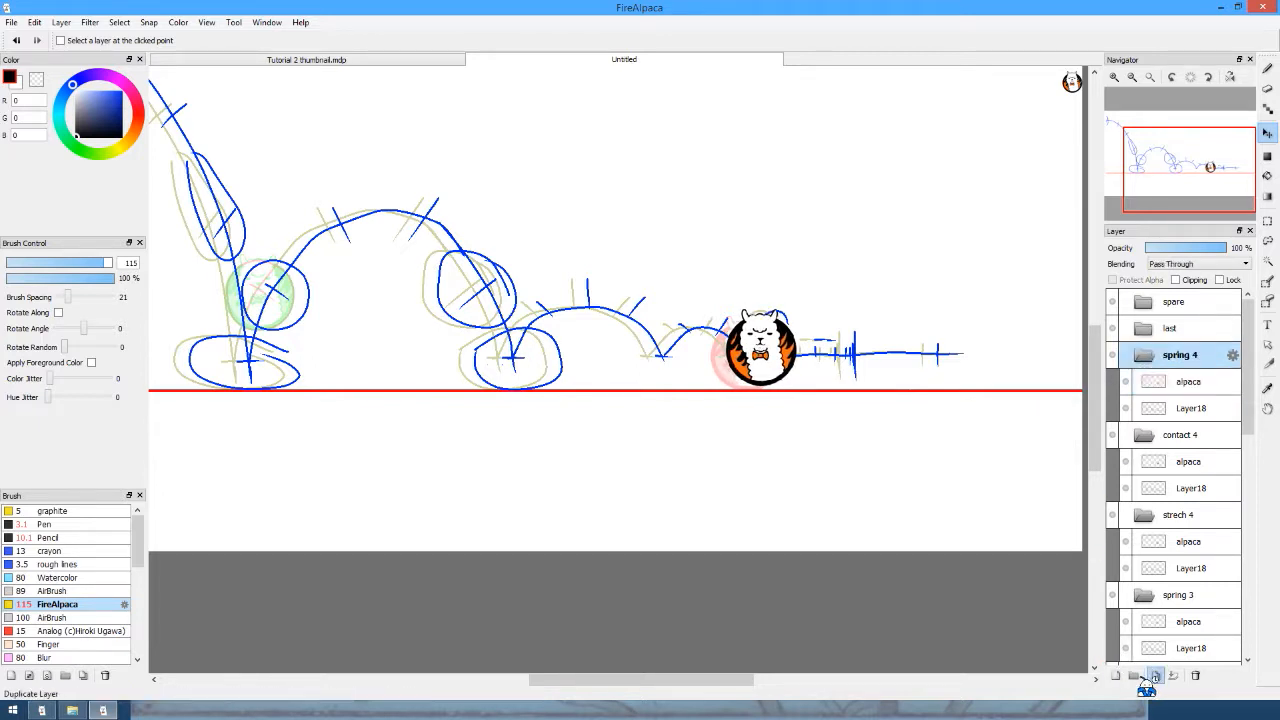
double_click(1180, 358)
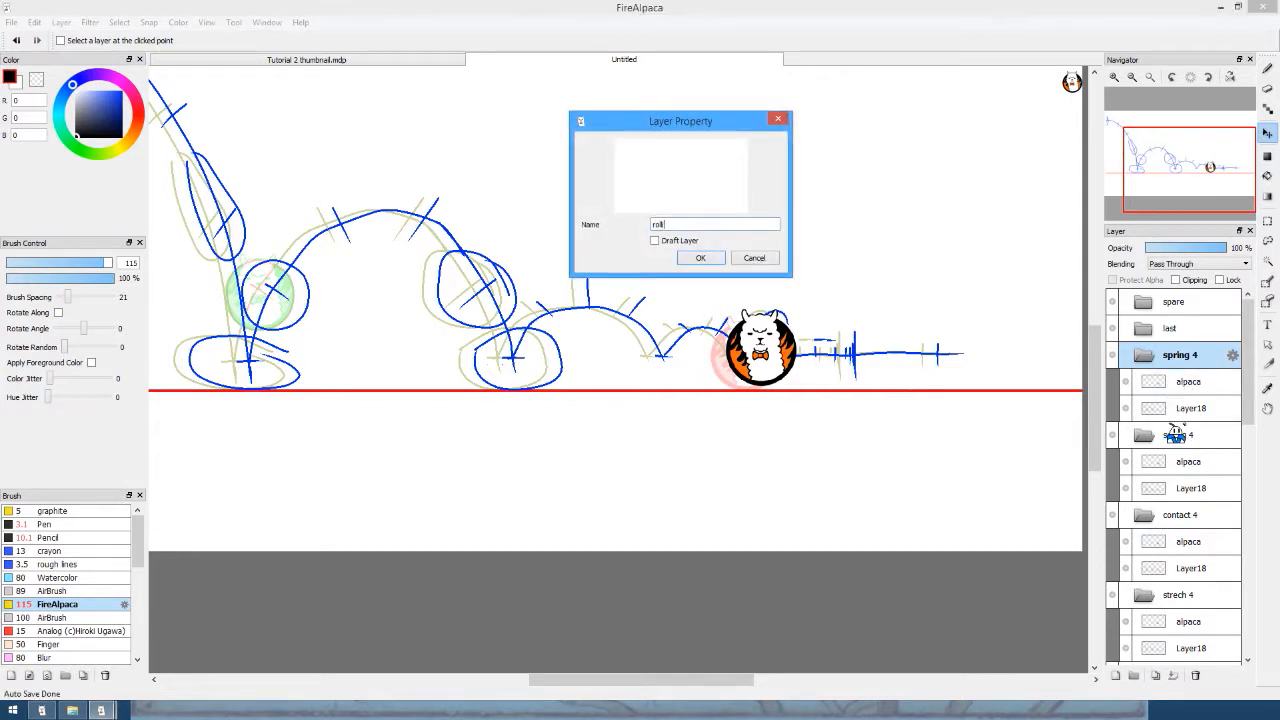
type("rolling")
key("Return")
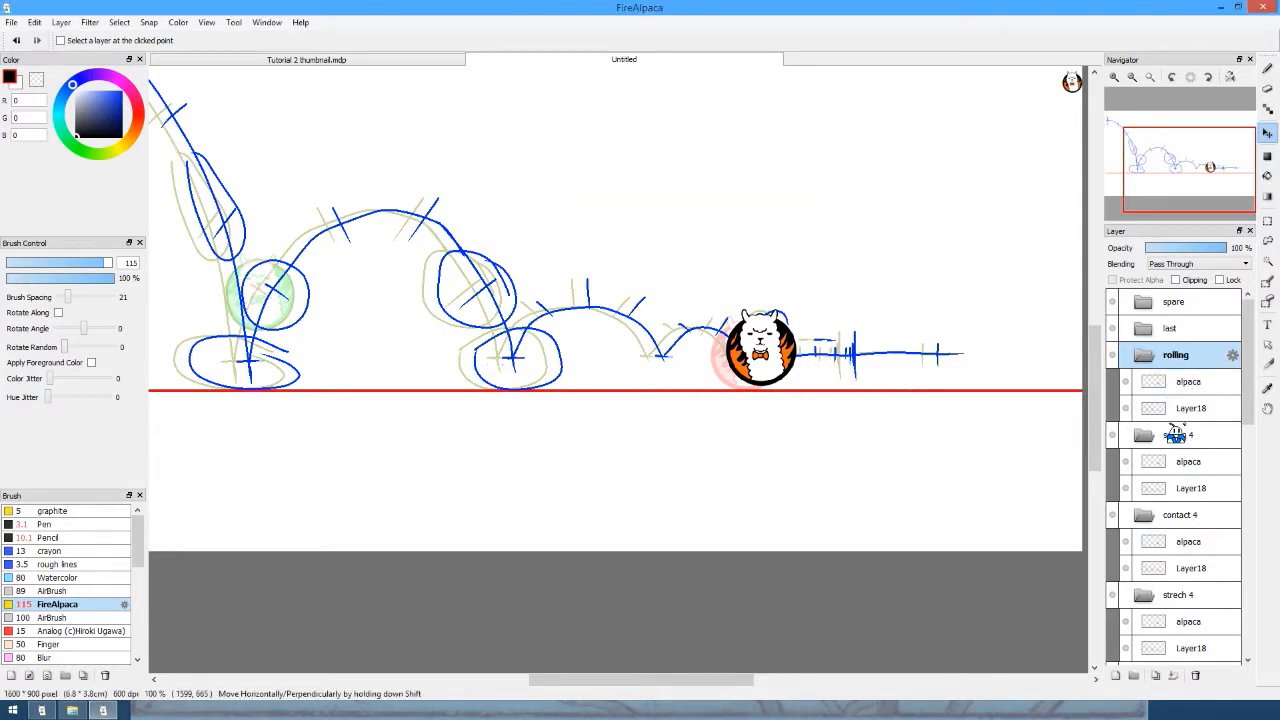
double_click(1176, 358)
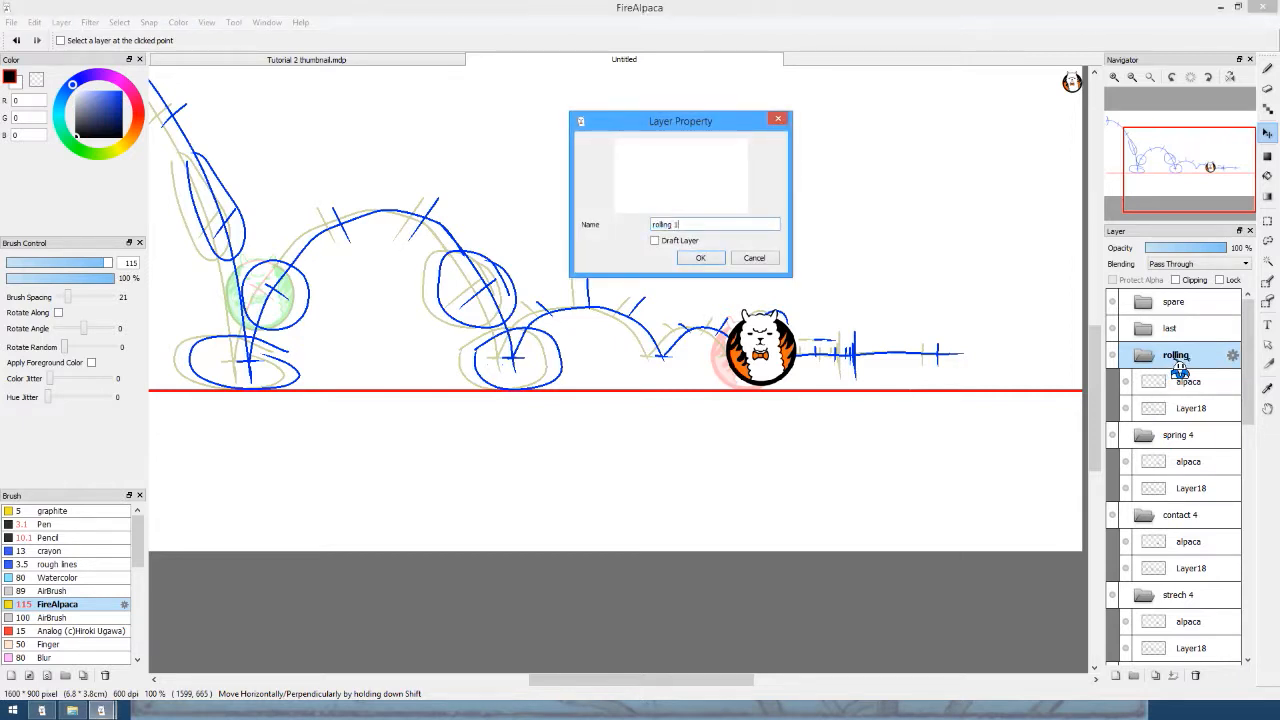
key("Return")
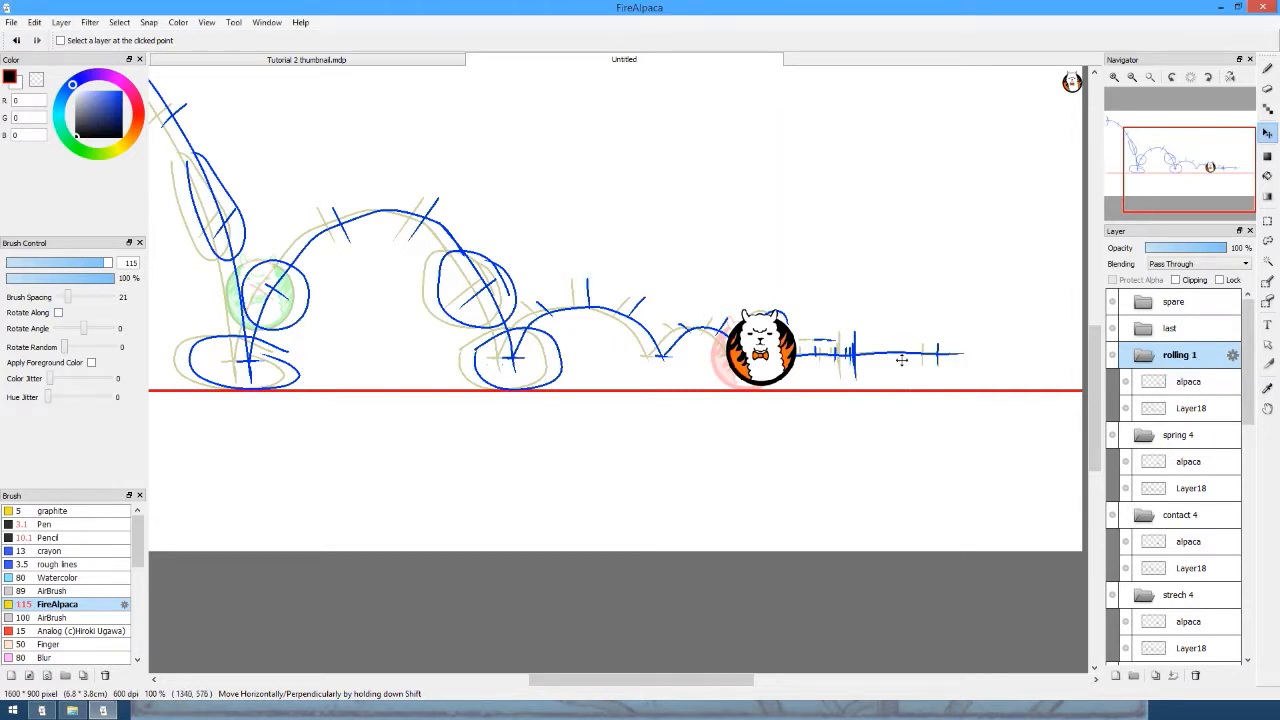
Move the rolling 1 alpaca right and down so it rests on the red ground line.
left_click(1160, 384)
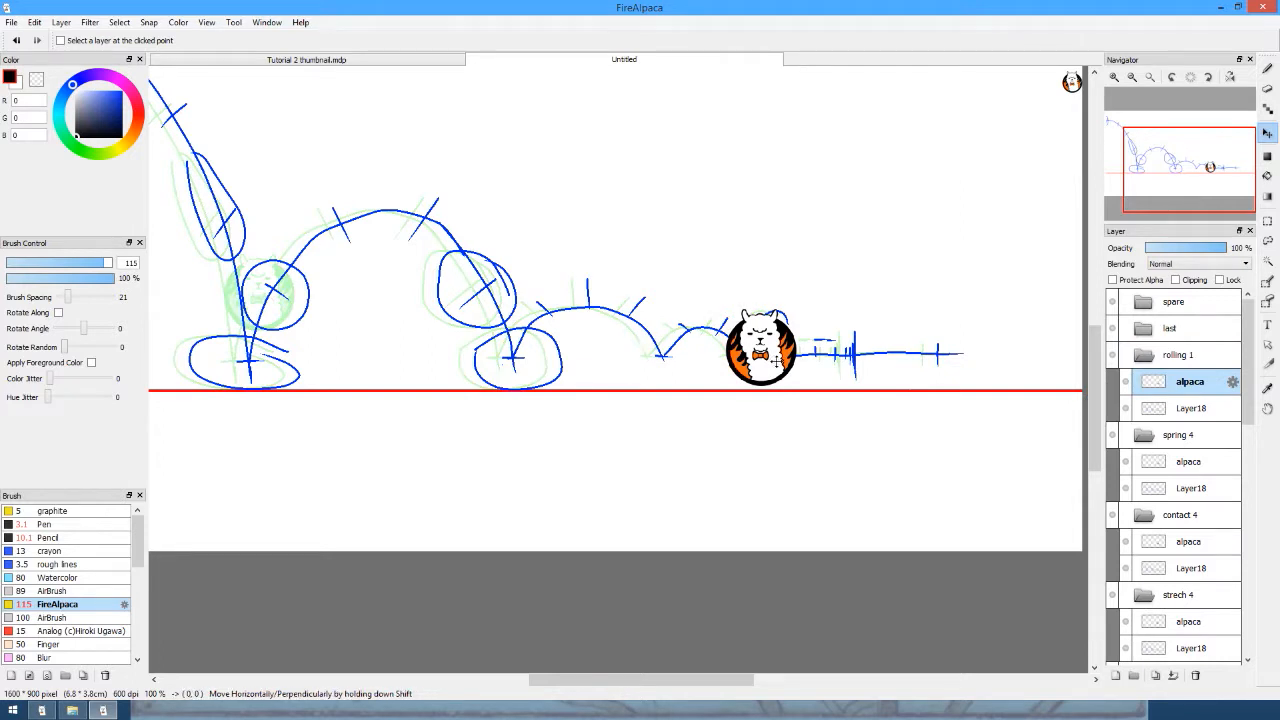
left_click_drag(776, 360, 796, 366)
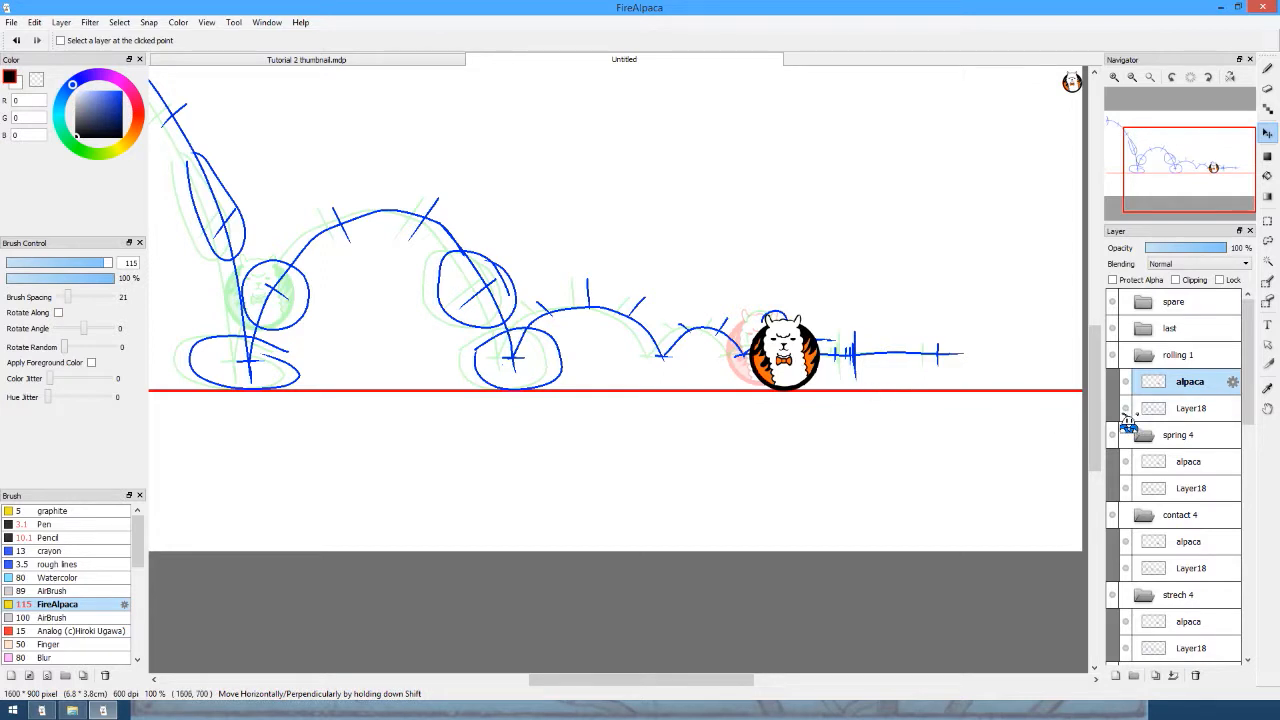
Flip between the rolling 1 frame and its neighbouring layers to check the alpaca's motion.
key("Down")
key("Up")
key("Down")
key("Up")
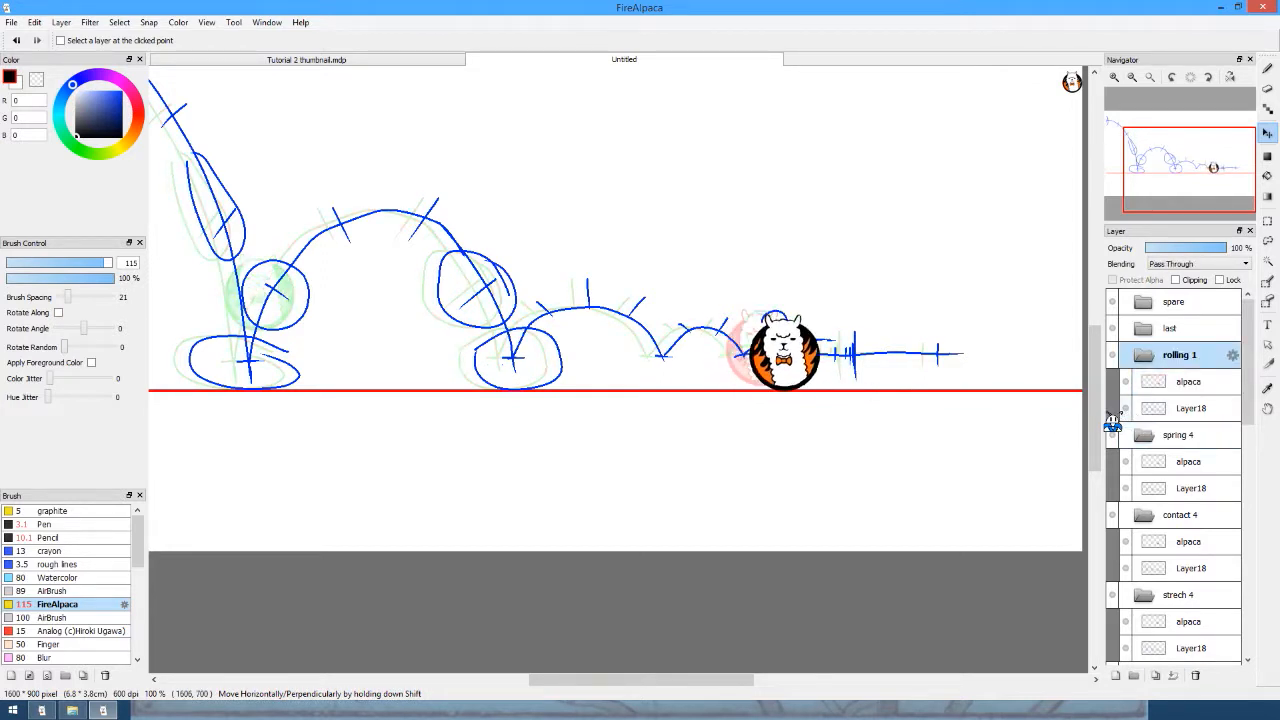
key("Down")
key("Up")
key("Up")
key("Down")
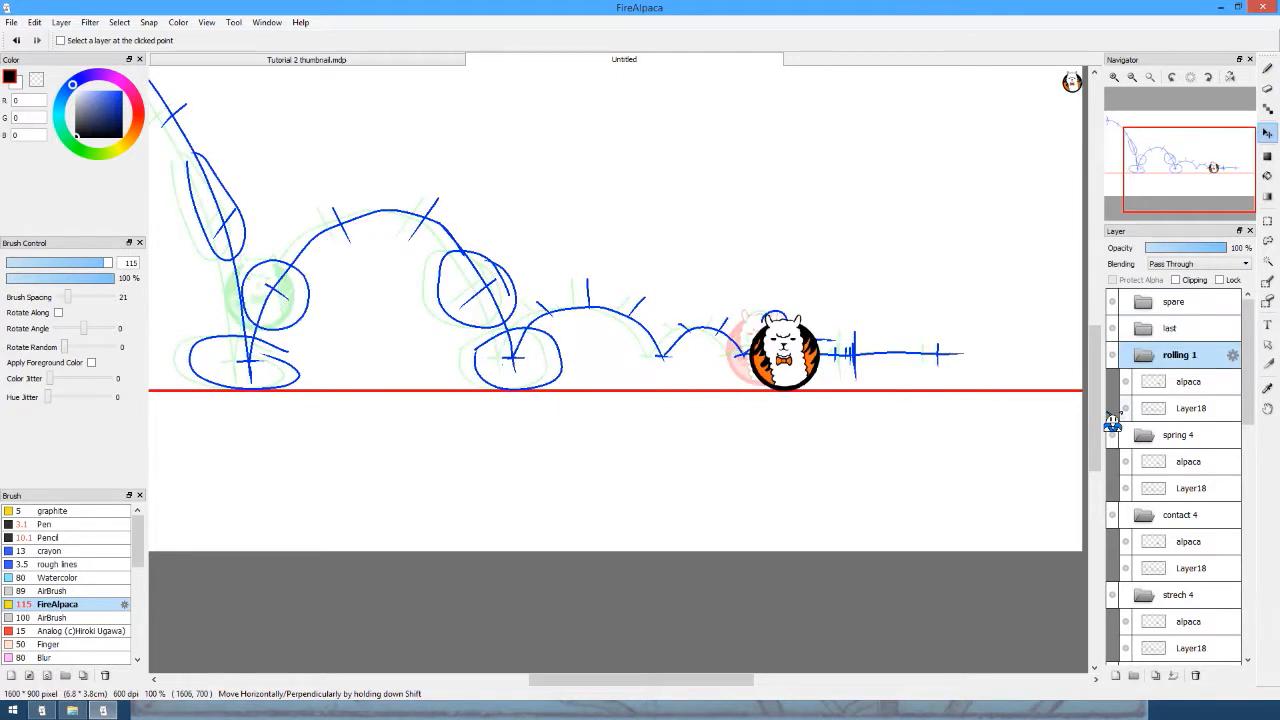
Duplicate the rolling 1 folder as "rolling 2" and move its alpaca slightly right along the ground line.
left_click(1155, 675)
left_click(1184, 385)
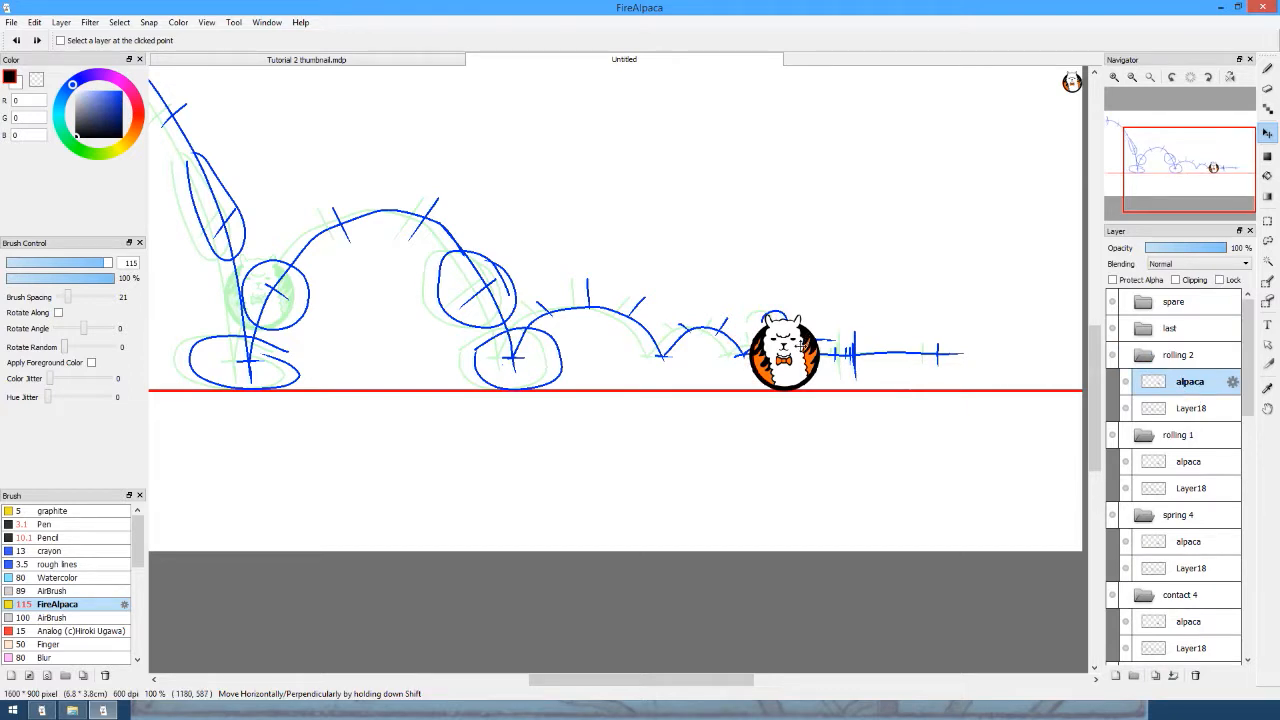
mouse_move(801, 343)
left_mouse_down()
mouse_move(775, 343)
mouse_move(805, 345)
left_mouse_up()
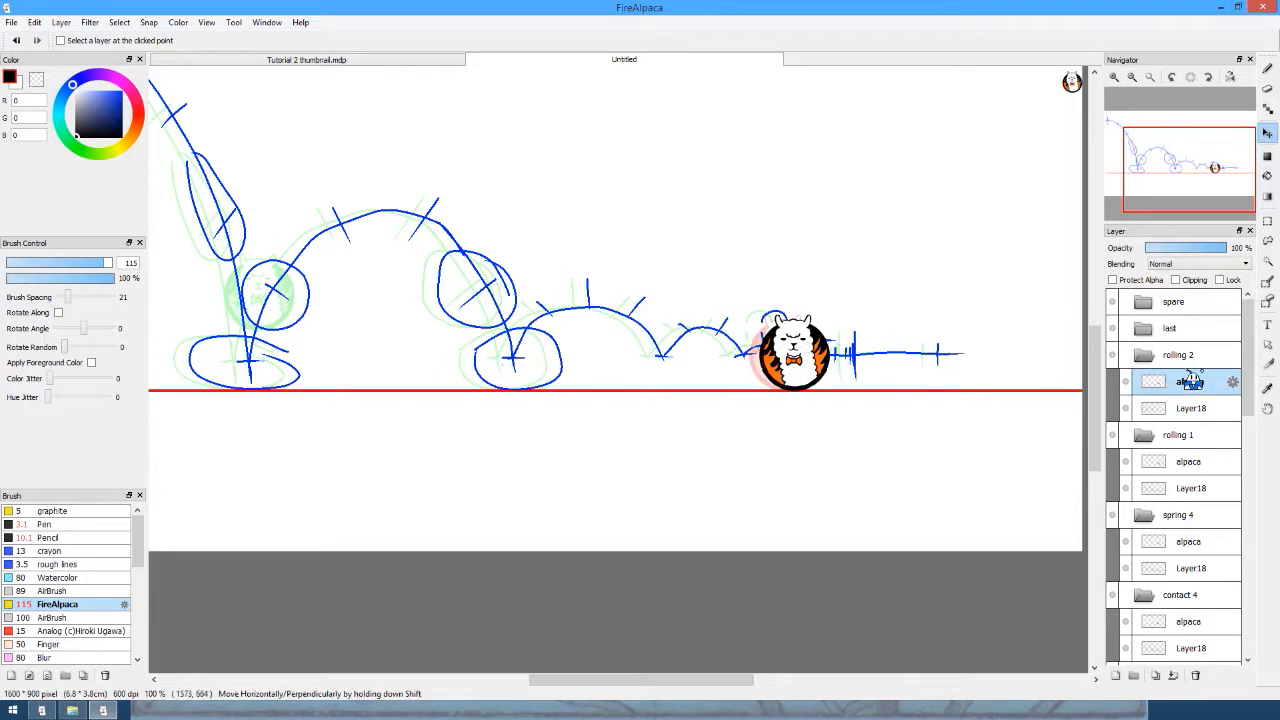
Duplicate the rolling 2 folder and move the copy's alpaca about 8 px right along the ground line.
left_click(1180, 356)
left_click(1155, 676)
left_click(1190, 382)
left_click_drag(804, 355, 808, 355)
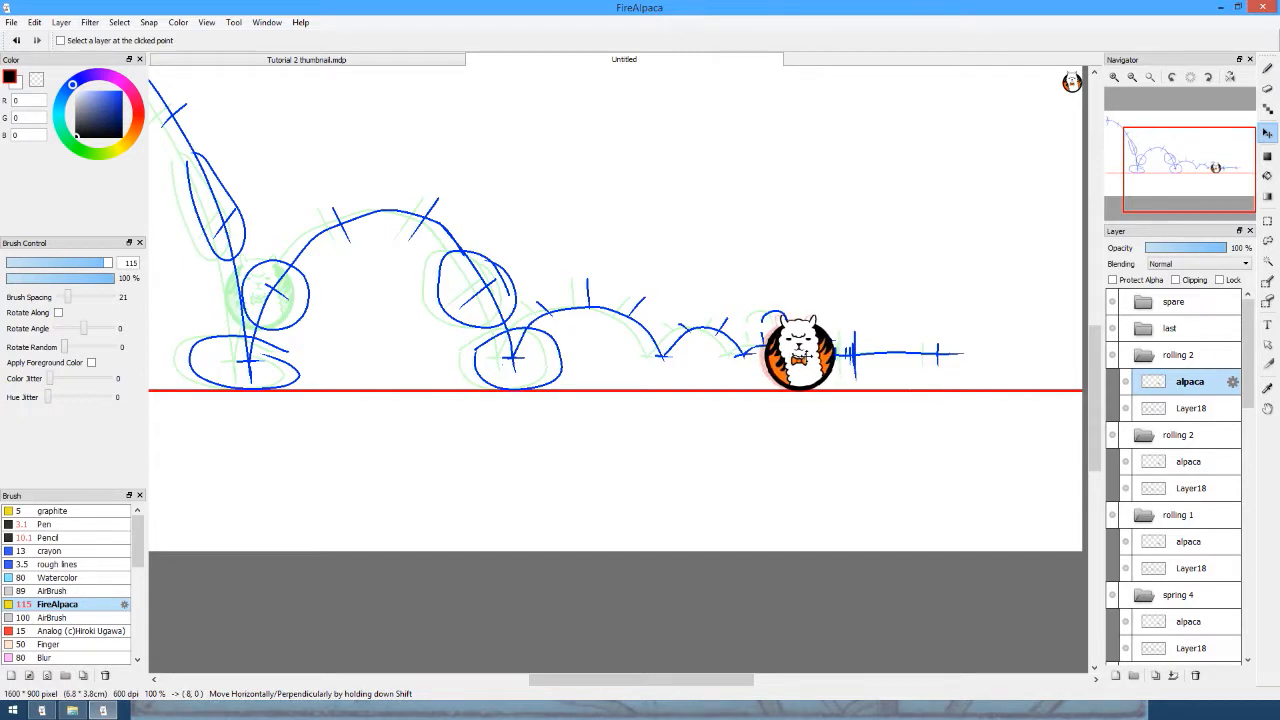
Rename the new copy of the rolling 2 folder "rolling 3".
scroll(764, 360, "down", 3)
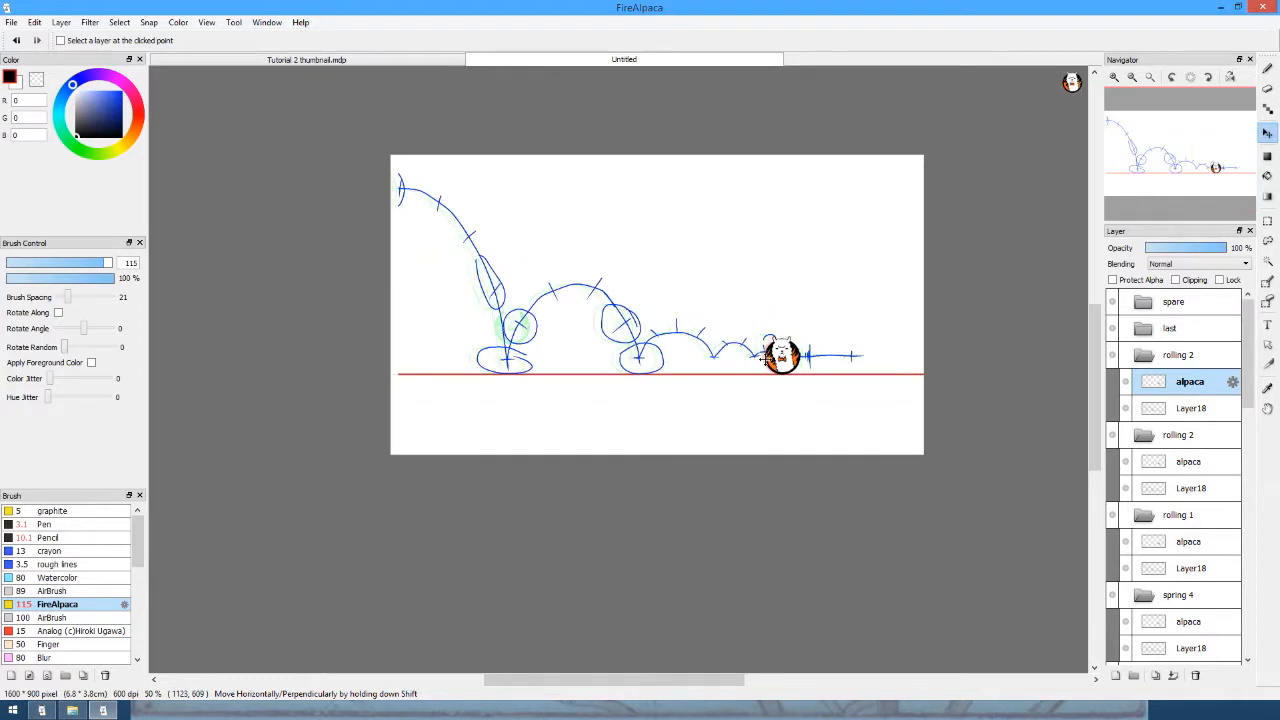
scroll(768, 364, "up", 6)
scroll(771, 368, "up", 3)
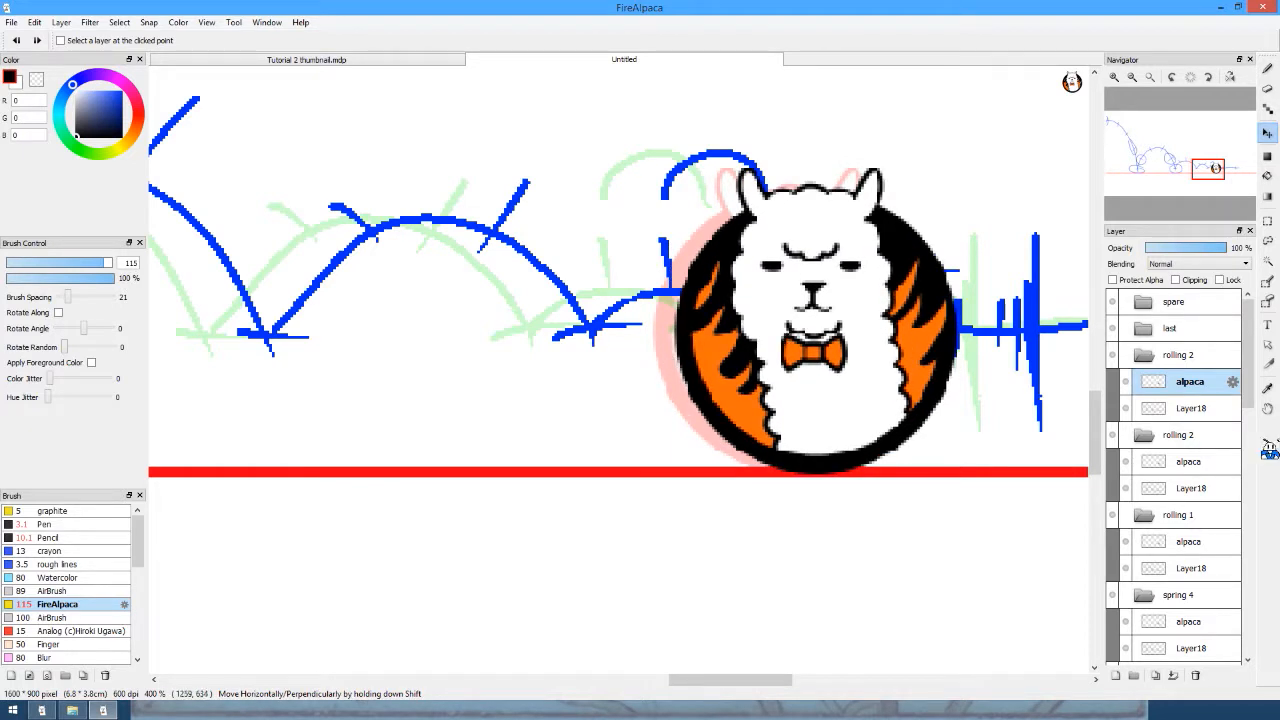
left_click(1200, 355)
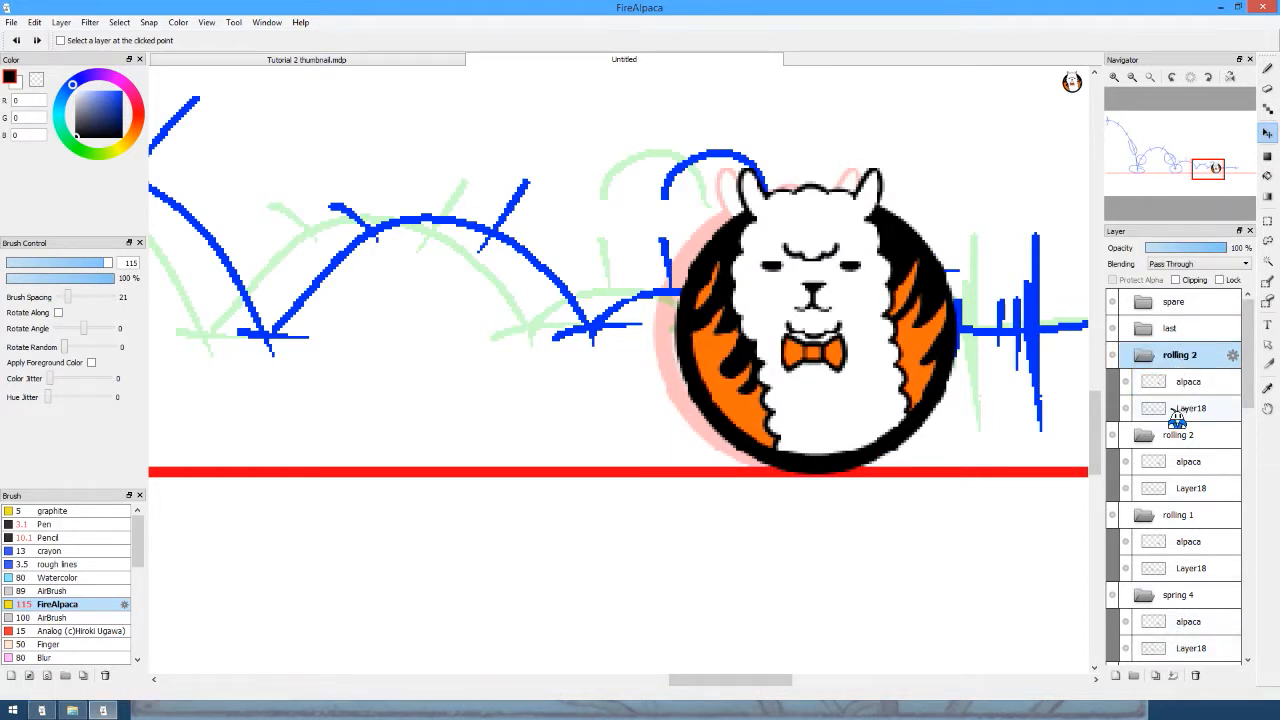
double_click(1197, 362)
key("Return")
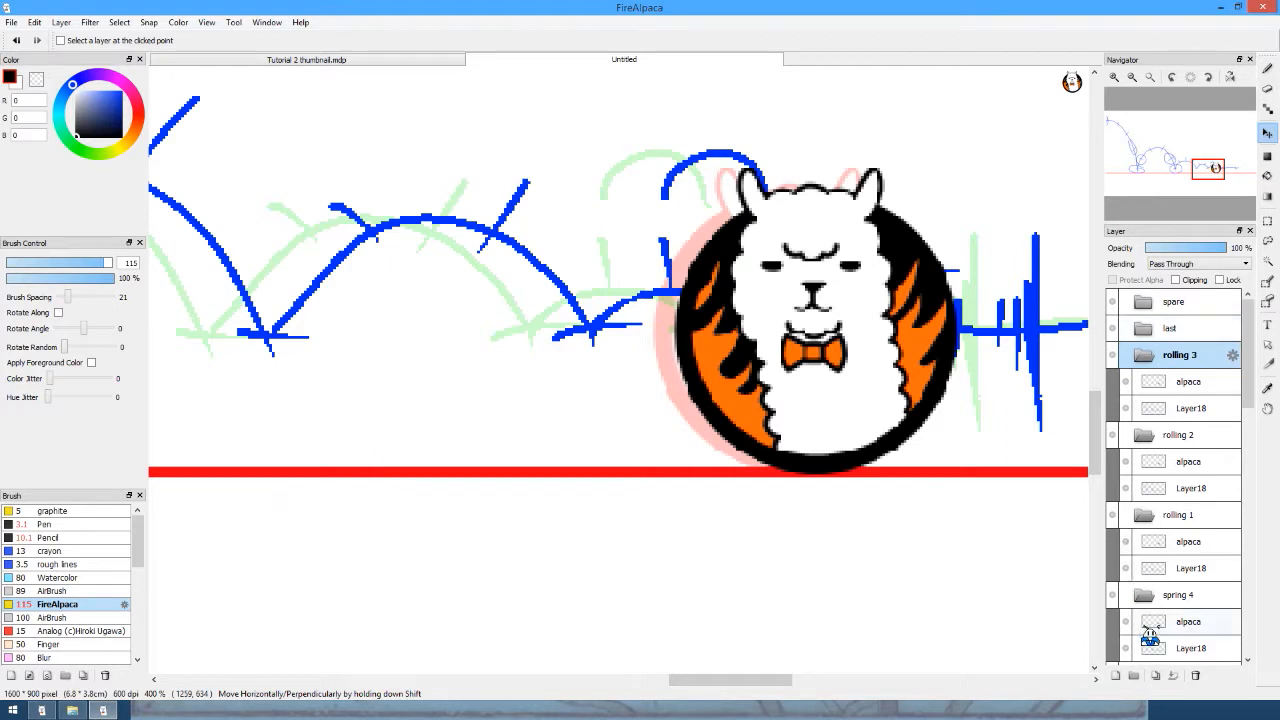
Duplicate the rolling 3 folder as "rolling 4" and nudge its alpaca very slightly right along the ground line.
left_click(1155, 675)
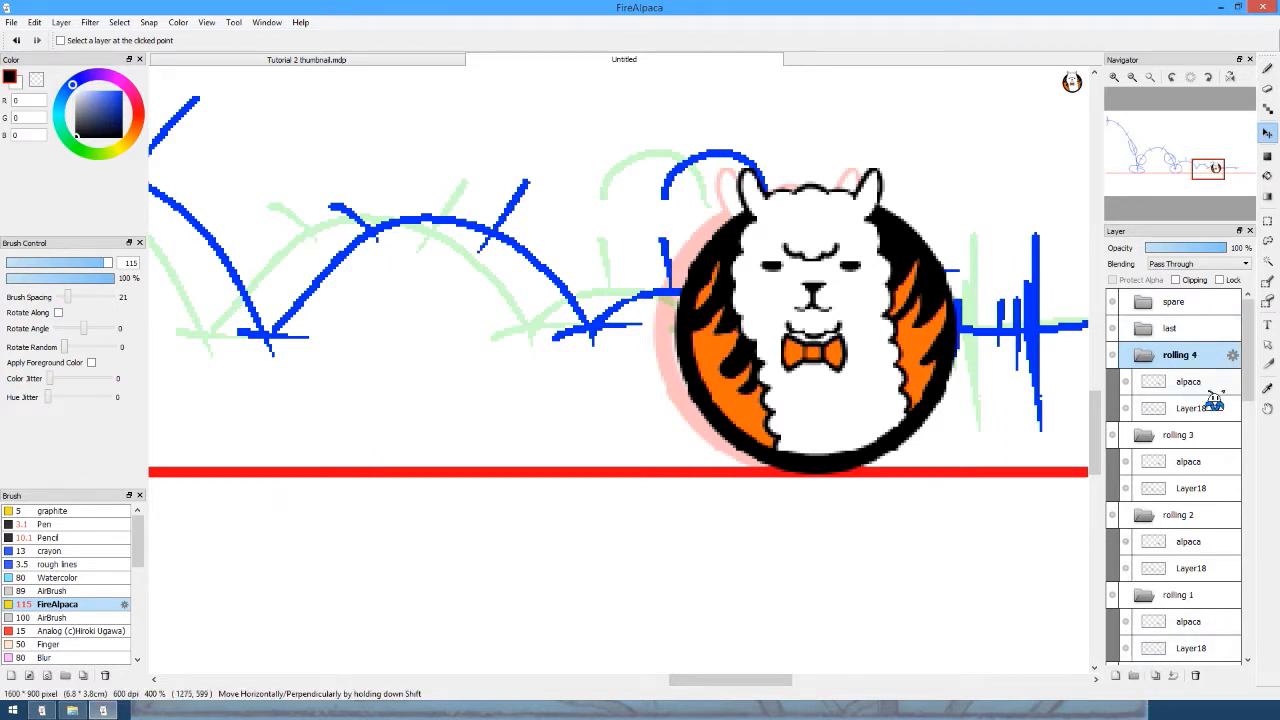
left_click(1183, 385)
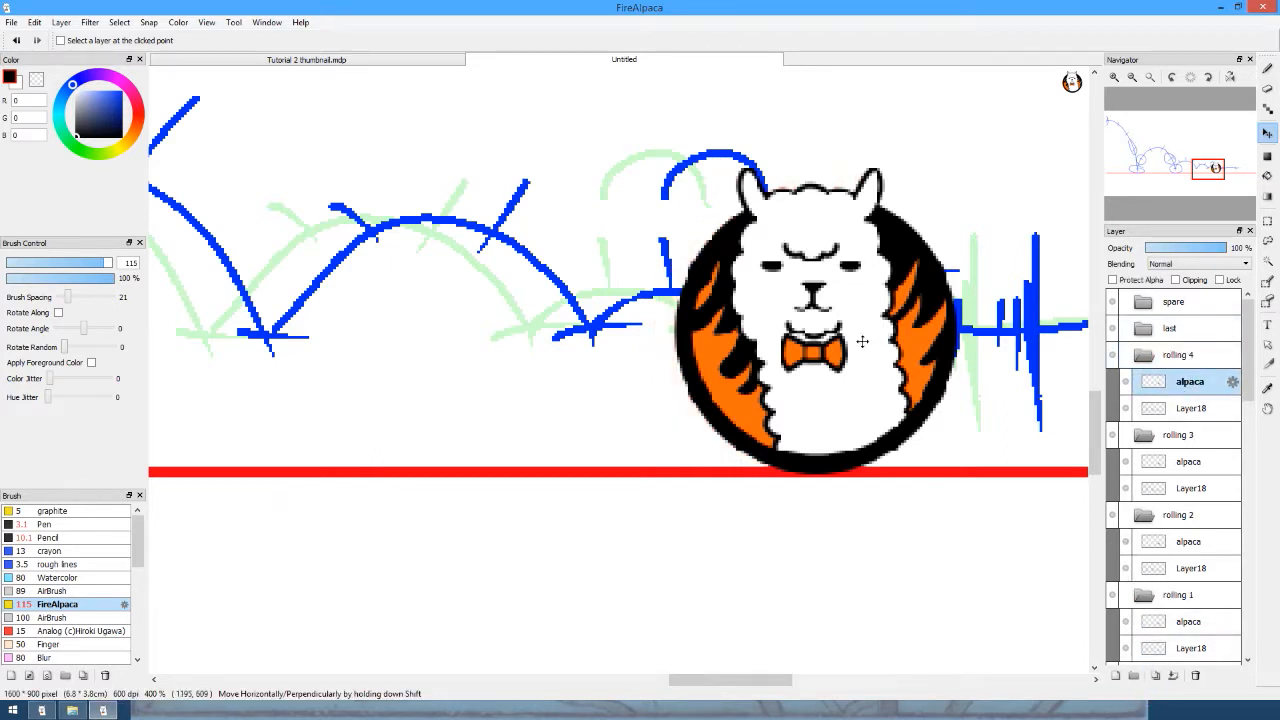
left_click_drag(862, 342, 904, 344)
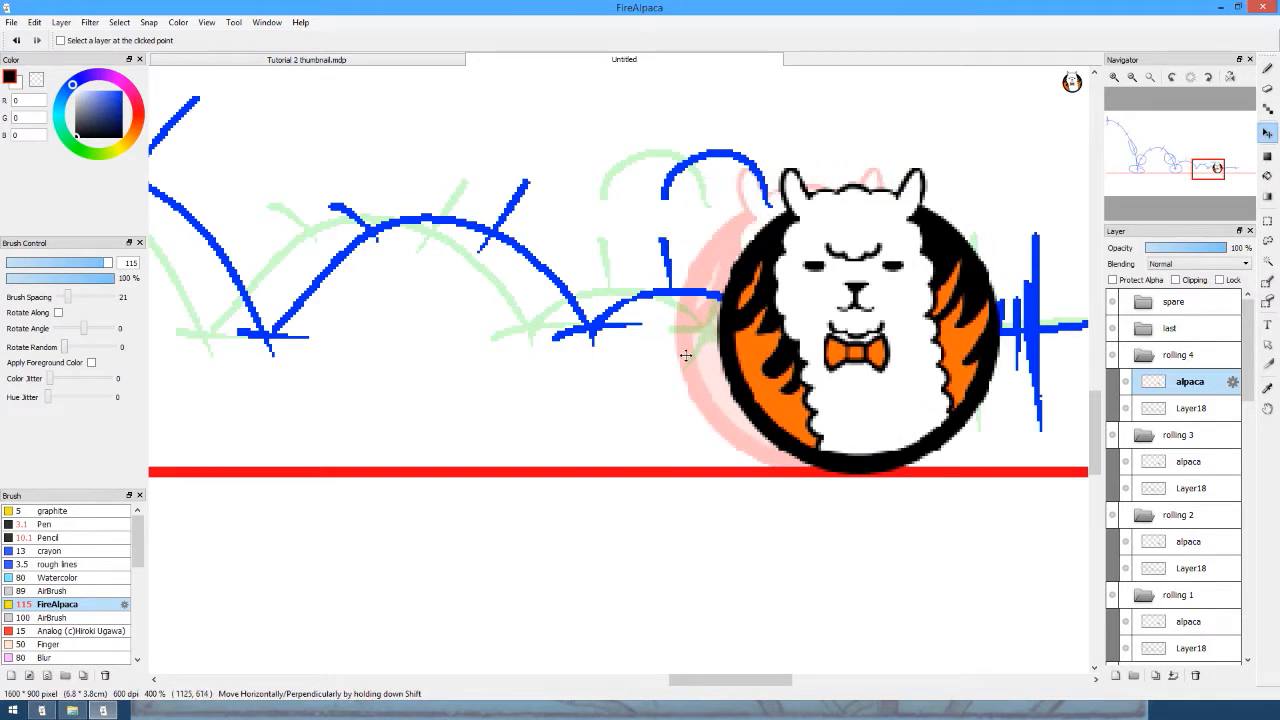
left_click_drag(776, 337, 741, 334)
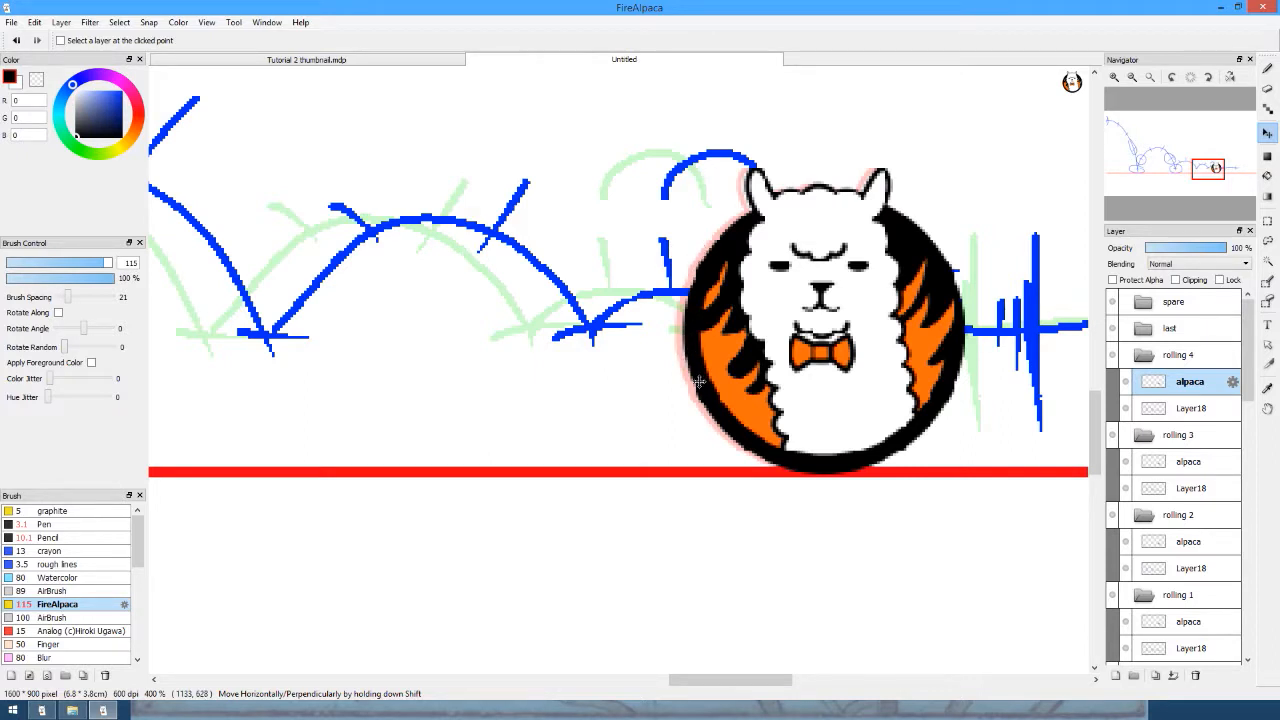
Duplicate the rolling 4 folder for the following animation frame.
left_click_drag(1150, 368, 1160, 340)
left_click(1168, 355)
left_click(1158, 677)
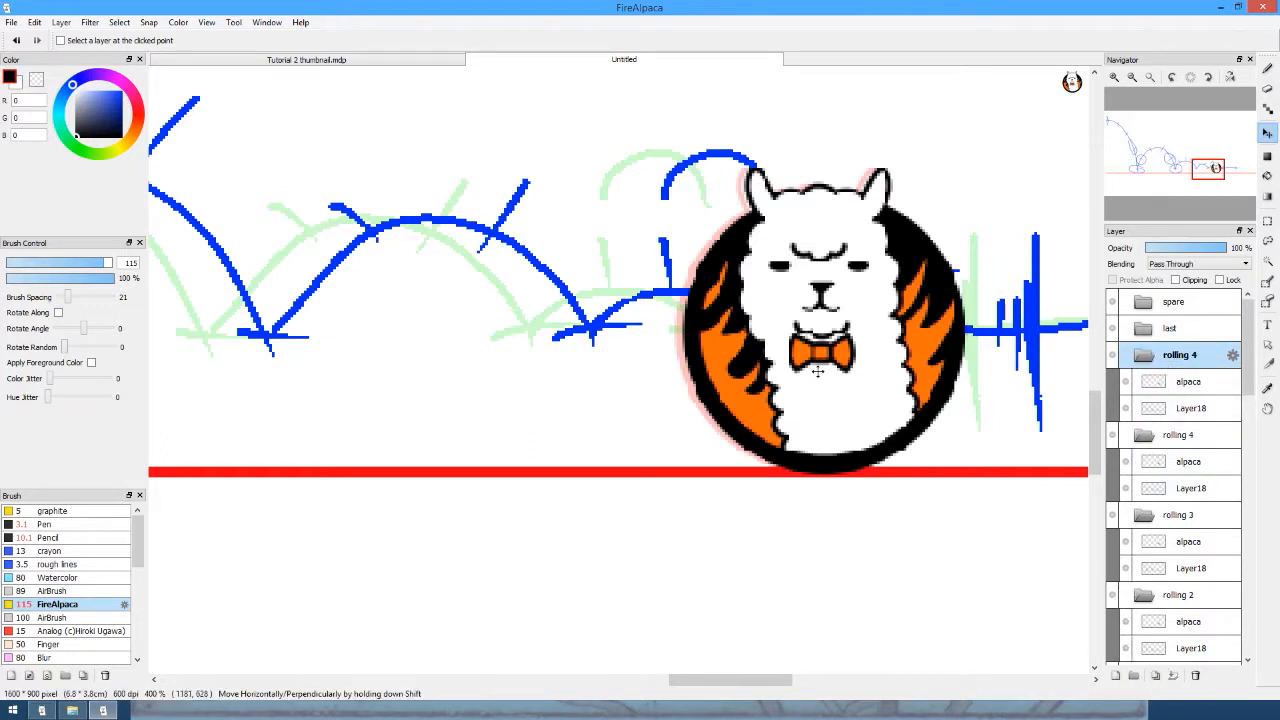
Move the alpaca in the newest rolling 4 copy 2 px right along the ground line.
left_click(1152, 381)
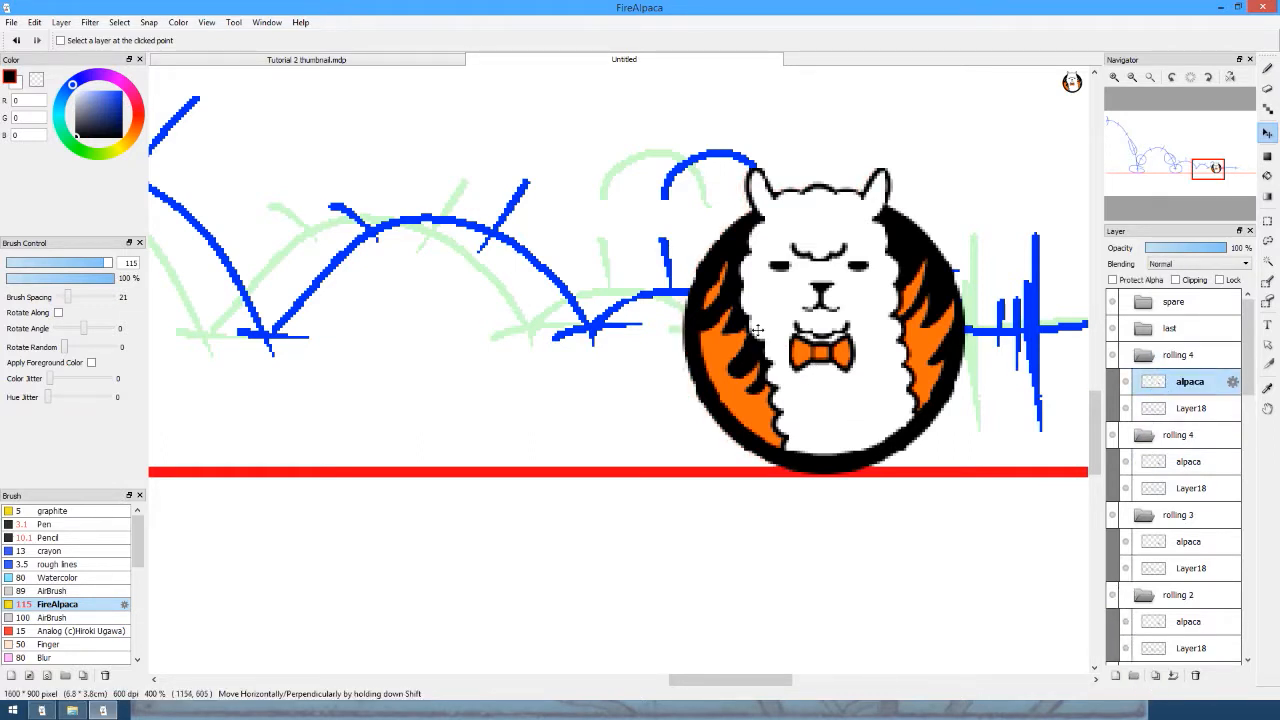
left_click_drag(758, 330, 762, 329)
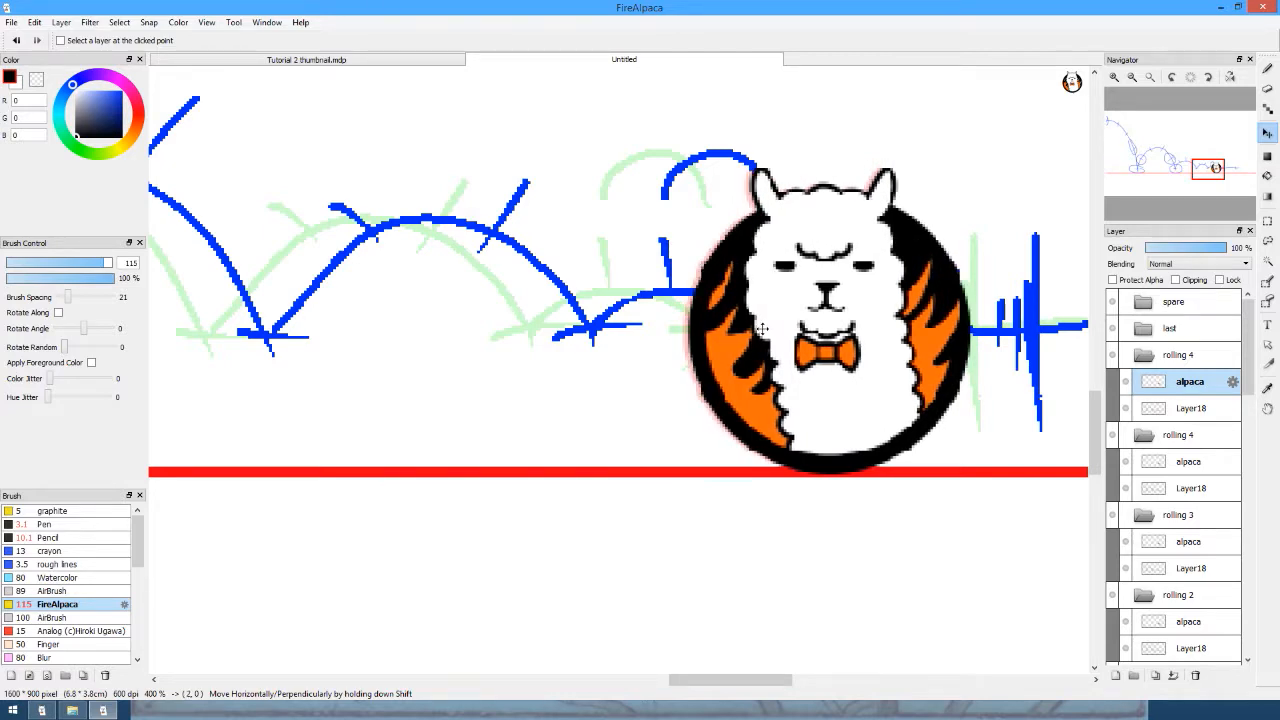
left_click(1170, 328)
scroll(537, 354, "down", 4)
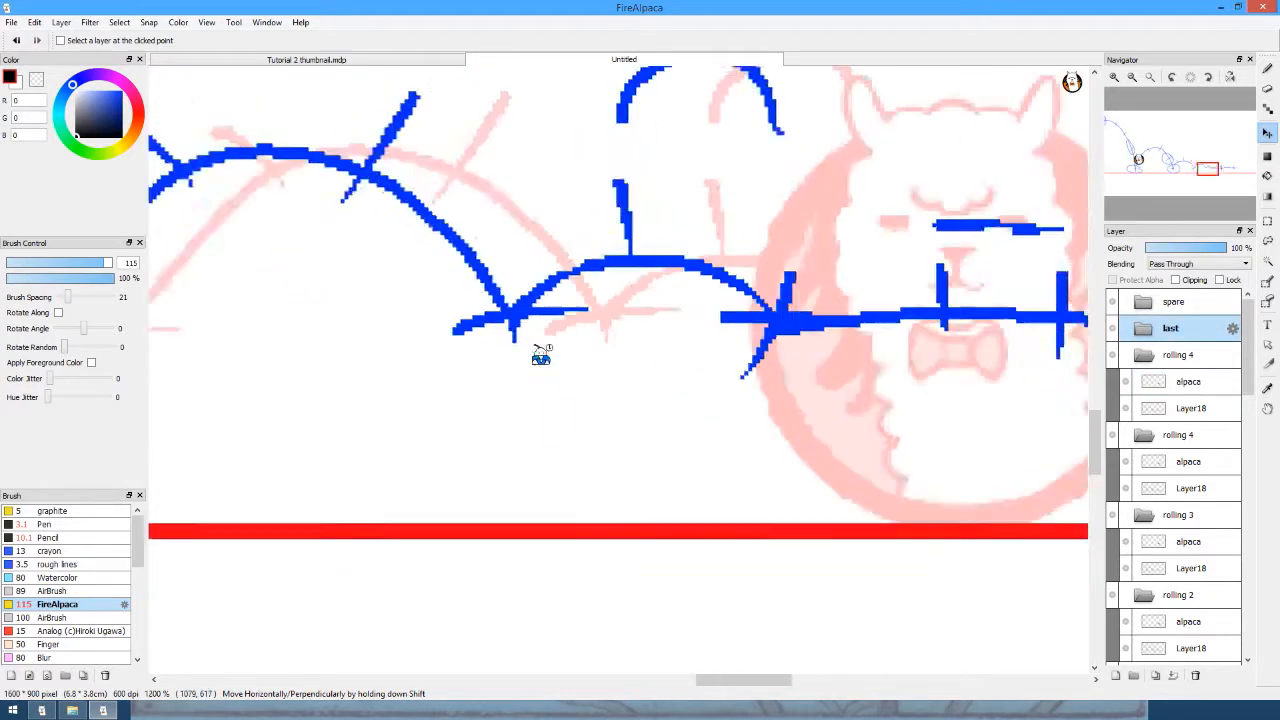
scroll(521, 352, "down", 2)
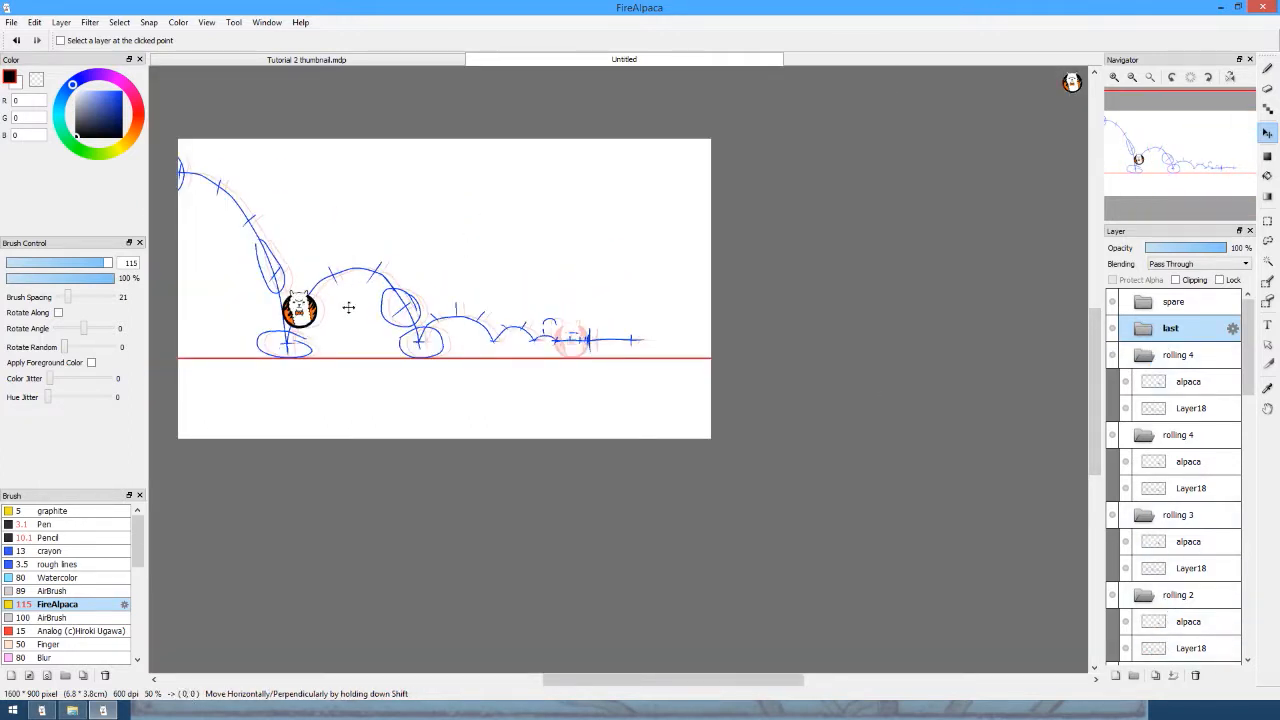
left_click_drag(349, 307, 581, 315)
key("ctrl+z")
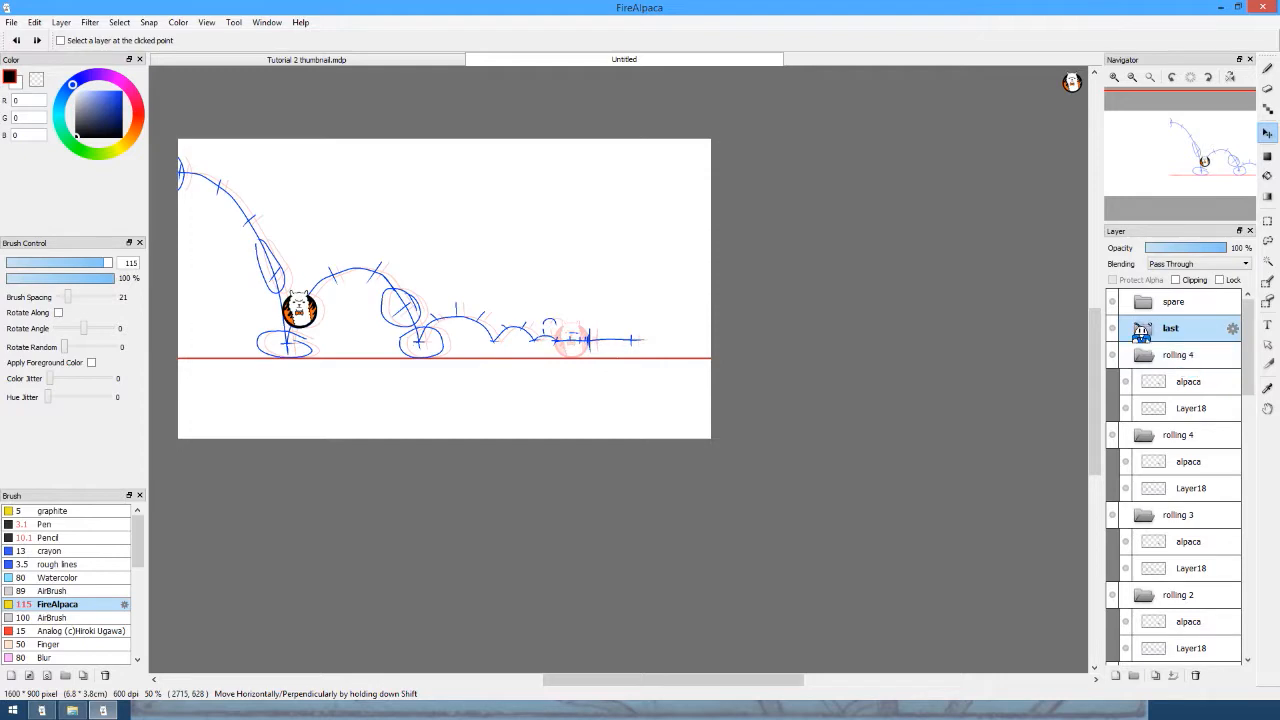
Move the alpaca layer inside the last folder to the end of the path, over the alpaca of the preceding rolling 4 frame.
left_click(1141, 330)
left_click(1188, 355)
mouse_move(298, 312)
left_mouse_down()
mouse_move(331, 328)
mouse_move(596, 350)
left_mouse_up()
scroll(596, 350, "up", 2)
scroll(594, 350, "up", 3)
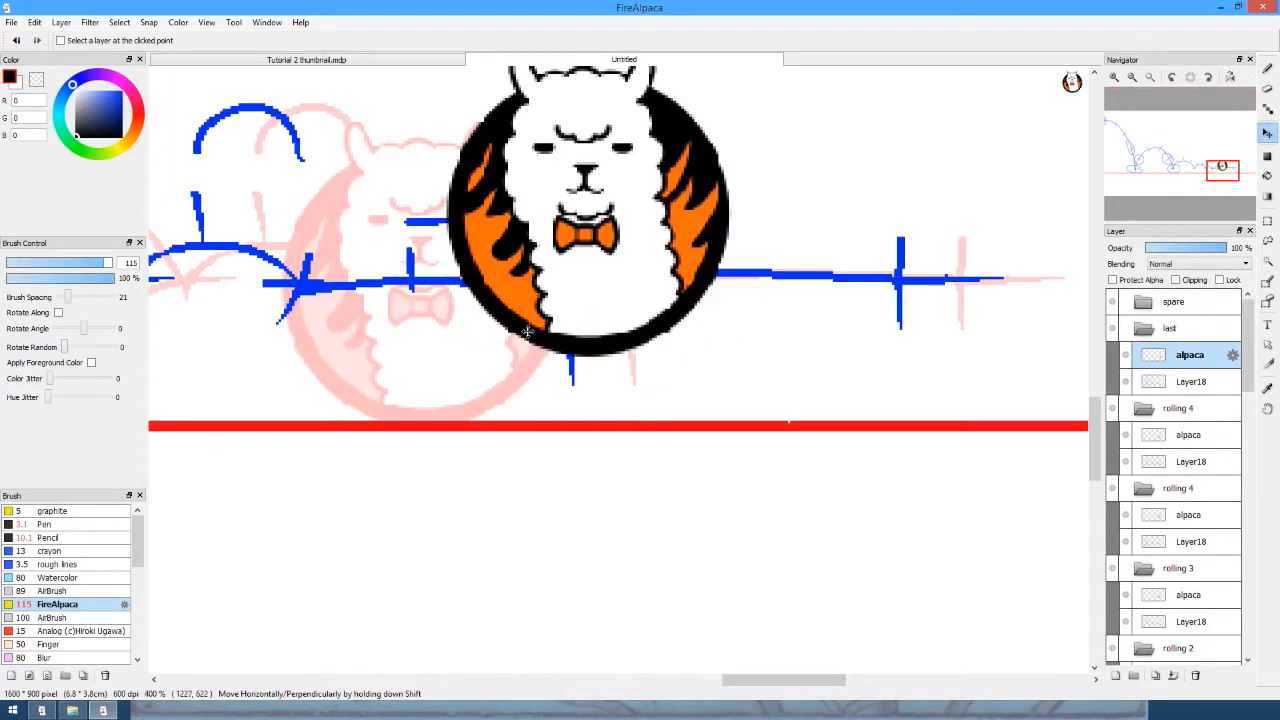
mouse_move(591, 206)
left_mouse_down()
mouse_move(468, 296)
mouse_move(431, 288)
mouse_move(441, 279)
mouse_move(408, 245)
left_mouse_up()
scroll(375, 226, "up", 5)
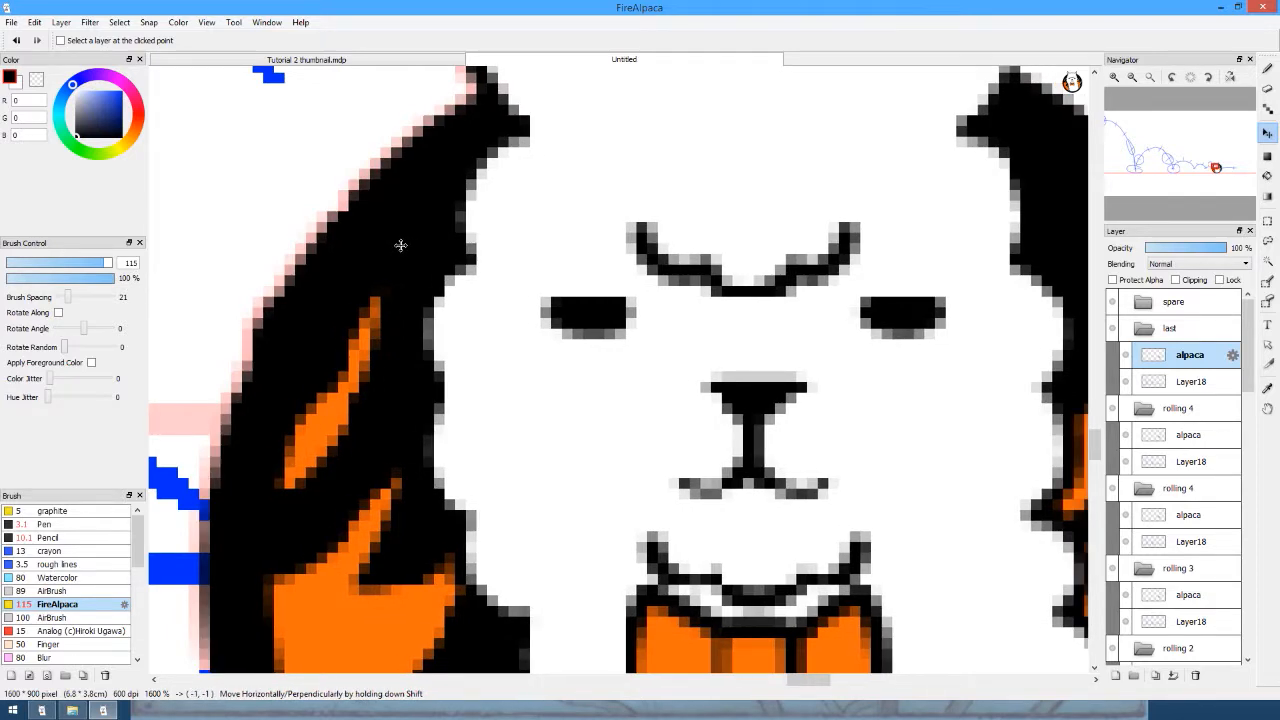
Nudge the last folder's alpaca 1 px right so it rests on the ground line just past the preceding frame.
scroll(400, 245, "down", 5)
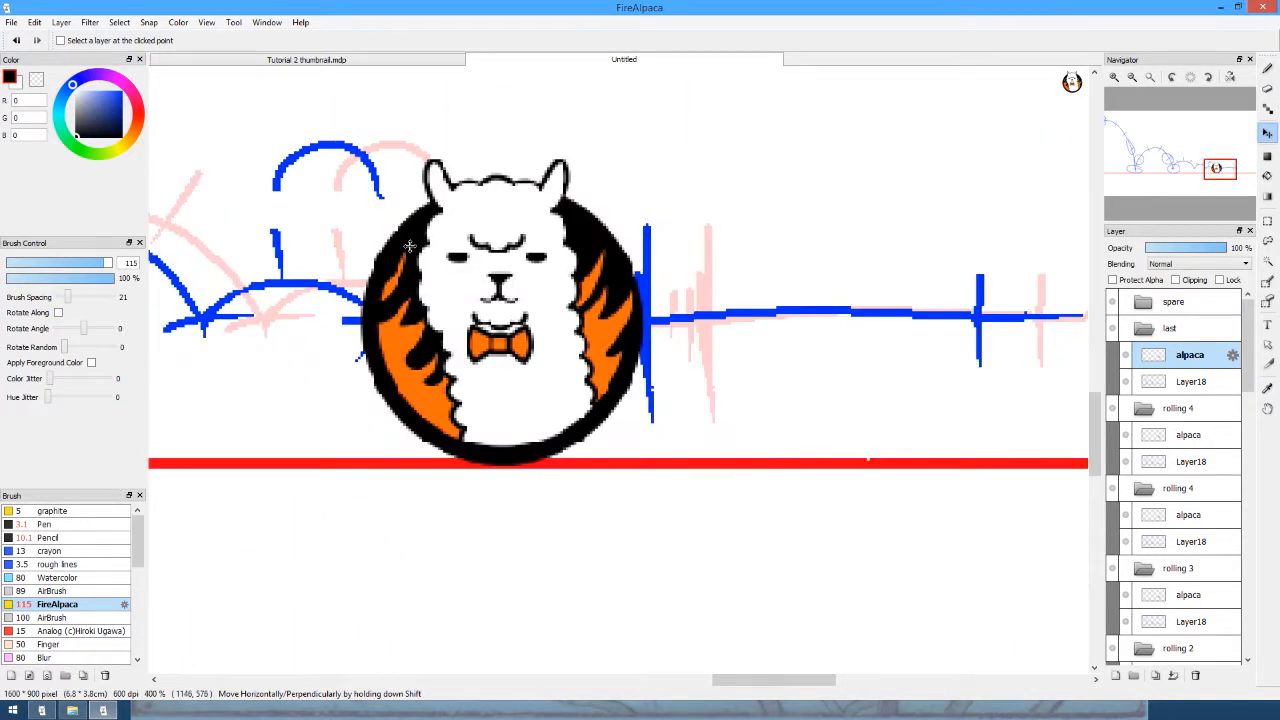
scroll(410, 245, "up", 2)
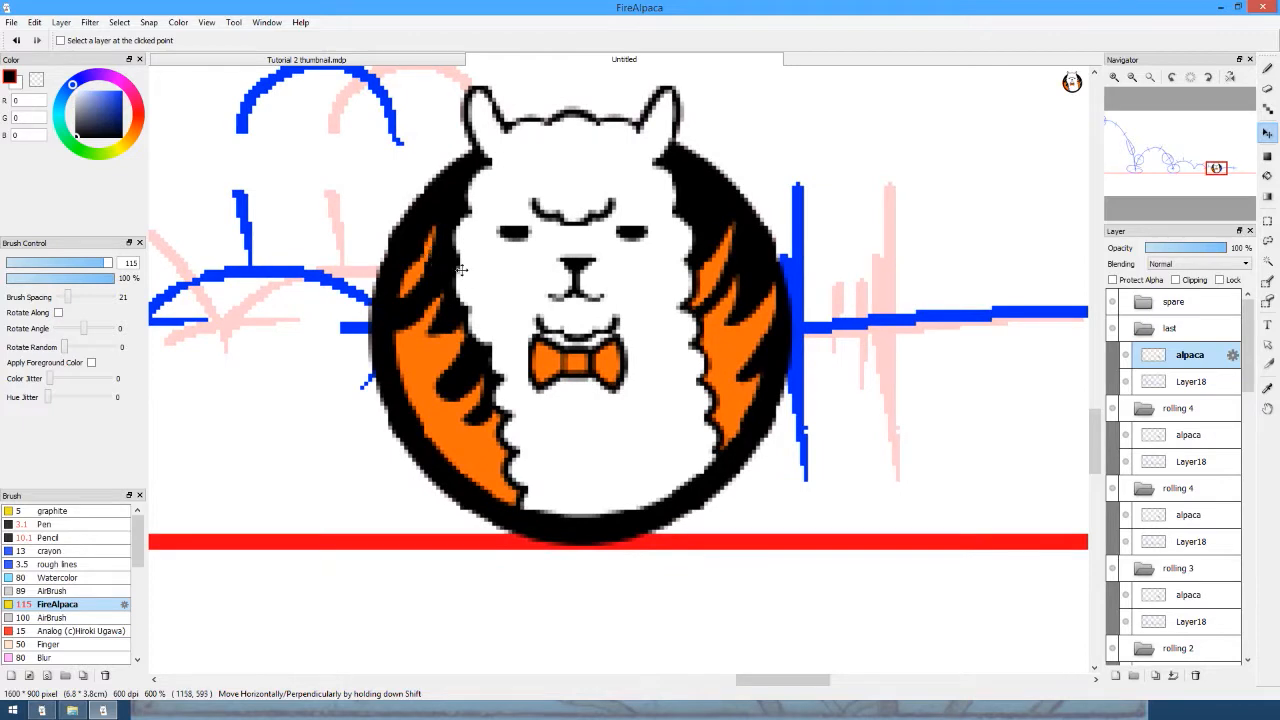
left_click_drag(440, 308, 444, 308)
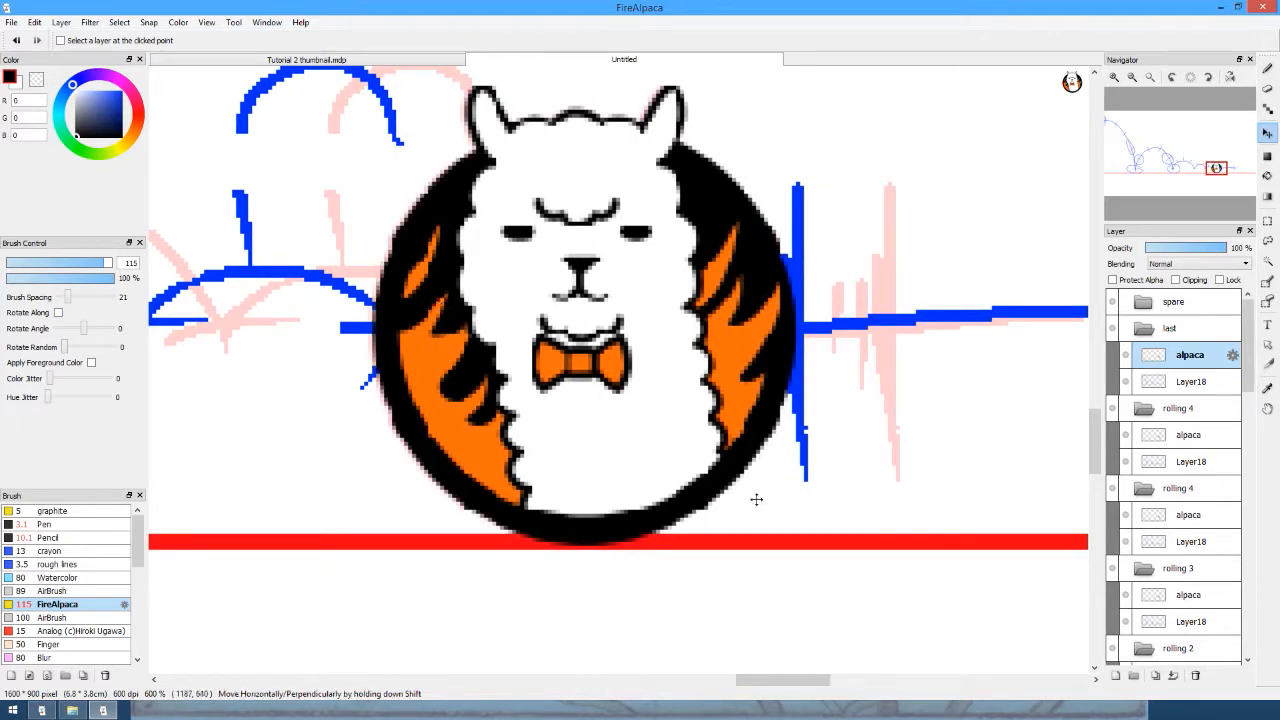
scroll(651, 387, "up", 1)
scroll(571, 363, "down", 3)
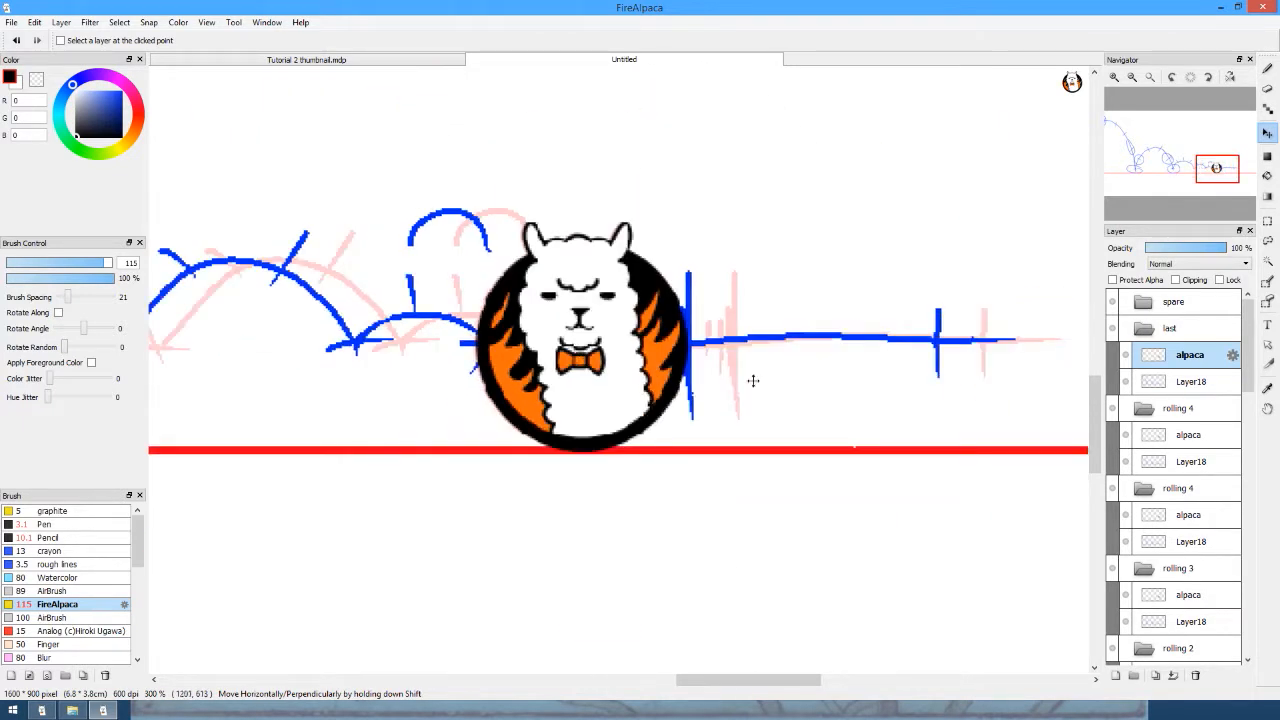
Duplicate the last folder many times to hold the resting alpaca frame.
left_click(1172, 330)
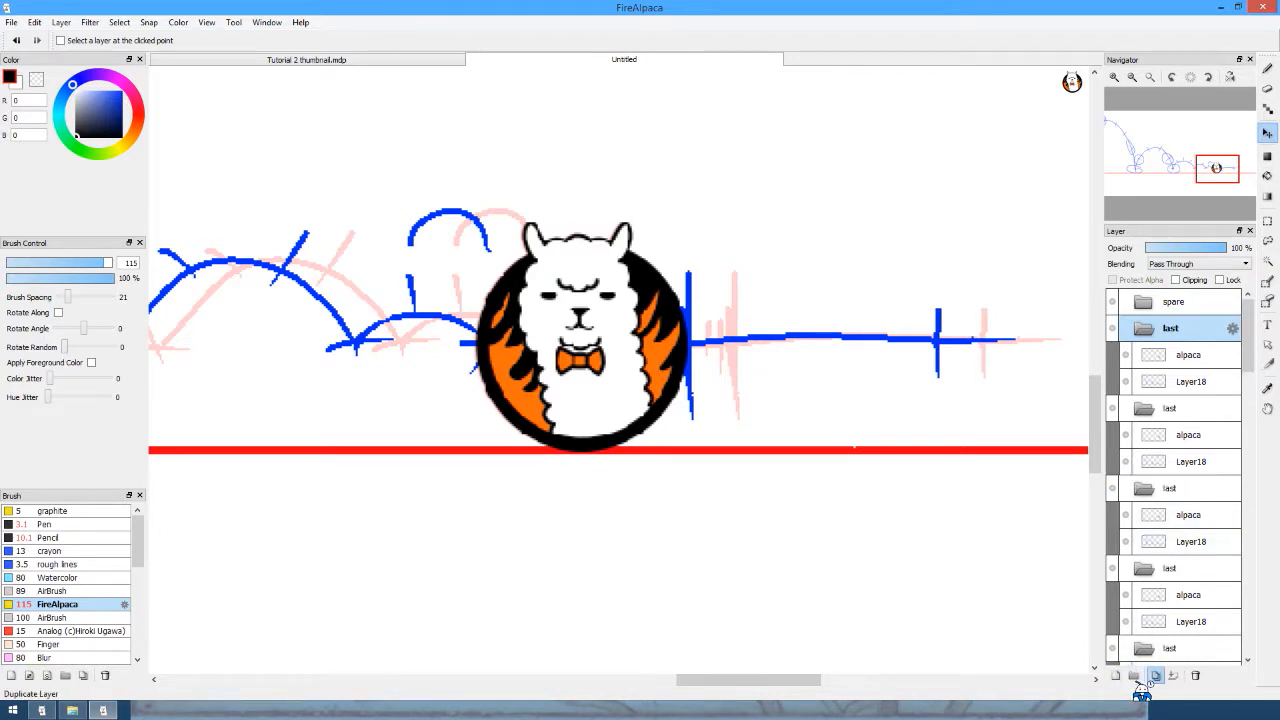
left_click(1155, 675)
scroll(475, 368, "up", 2)
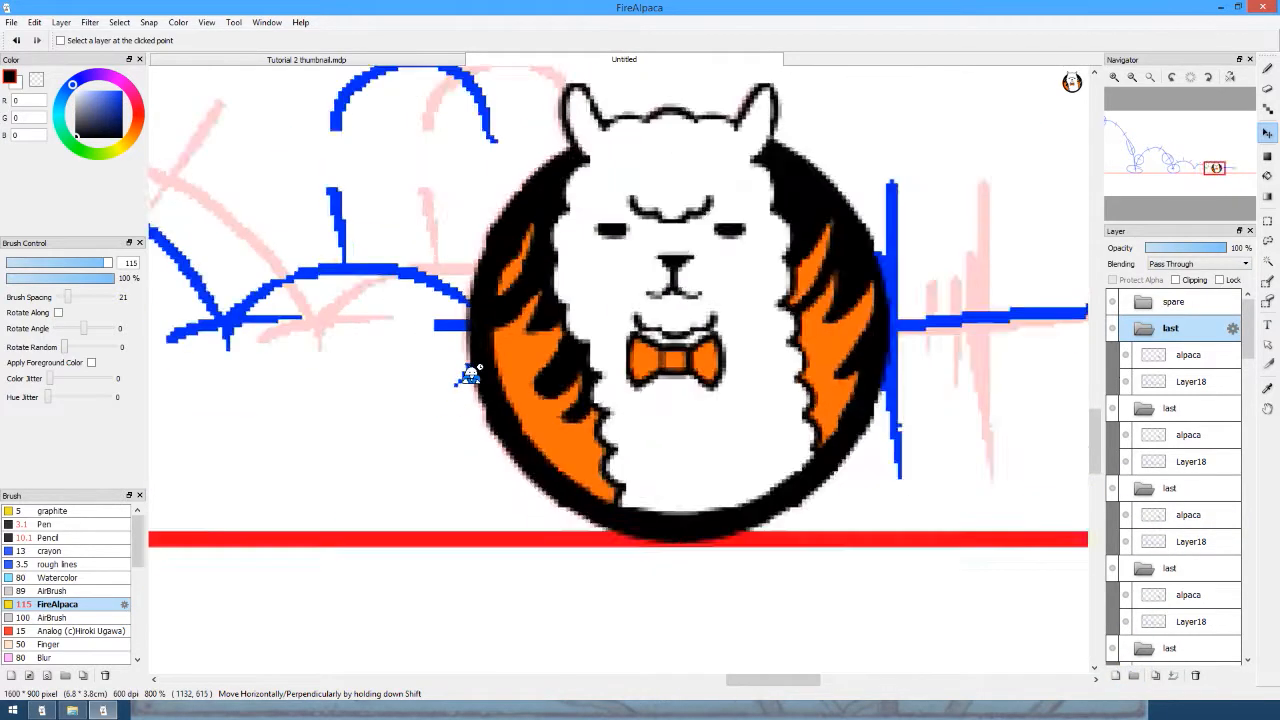
scroll(550, 420, "down", 4)
left_click(1152, 676)
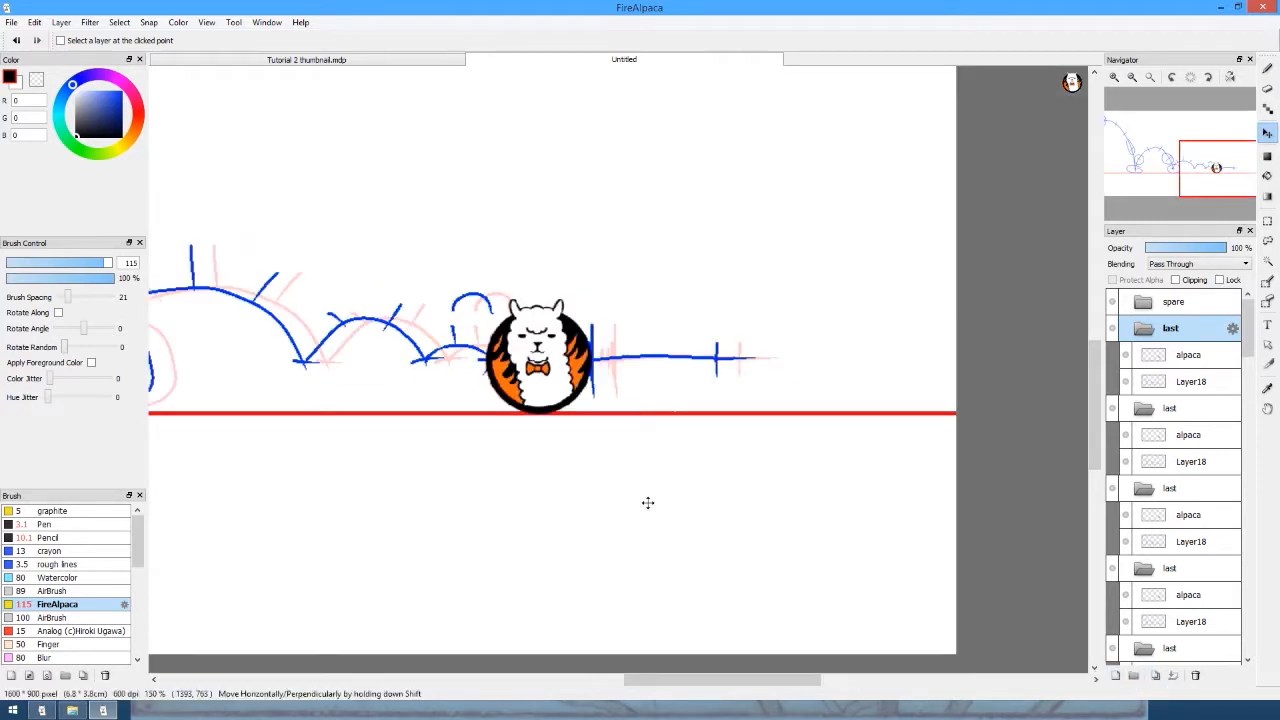
left_click_drag(470, 465, 809, 374)
left_click_drag(717, 343, 604, 532)
Check the spare folder's drawing and delete that folder.
left_click(1153, 308)
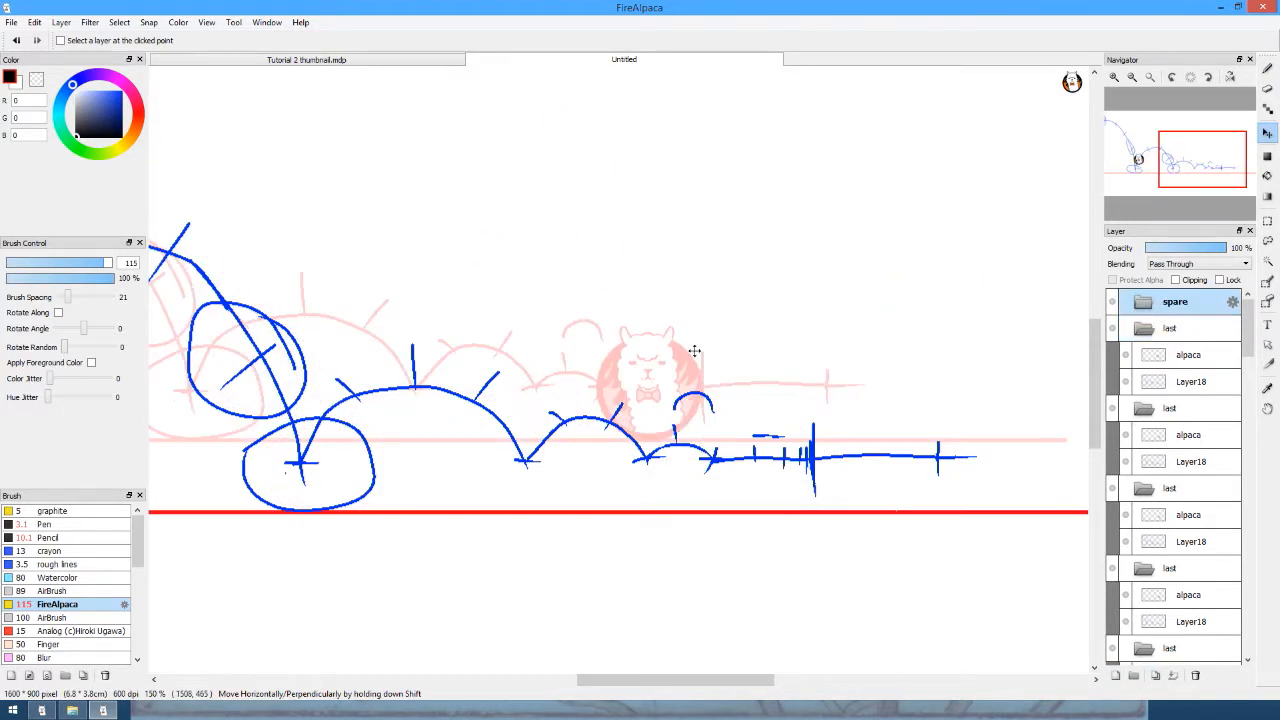
scroll(694, 350, "up", 1)
scroll(614, 343, "down", 4)
left_click_drag(557, 346, 647, 346)
scroll(393, 389, "up", 5)
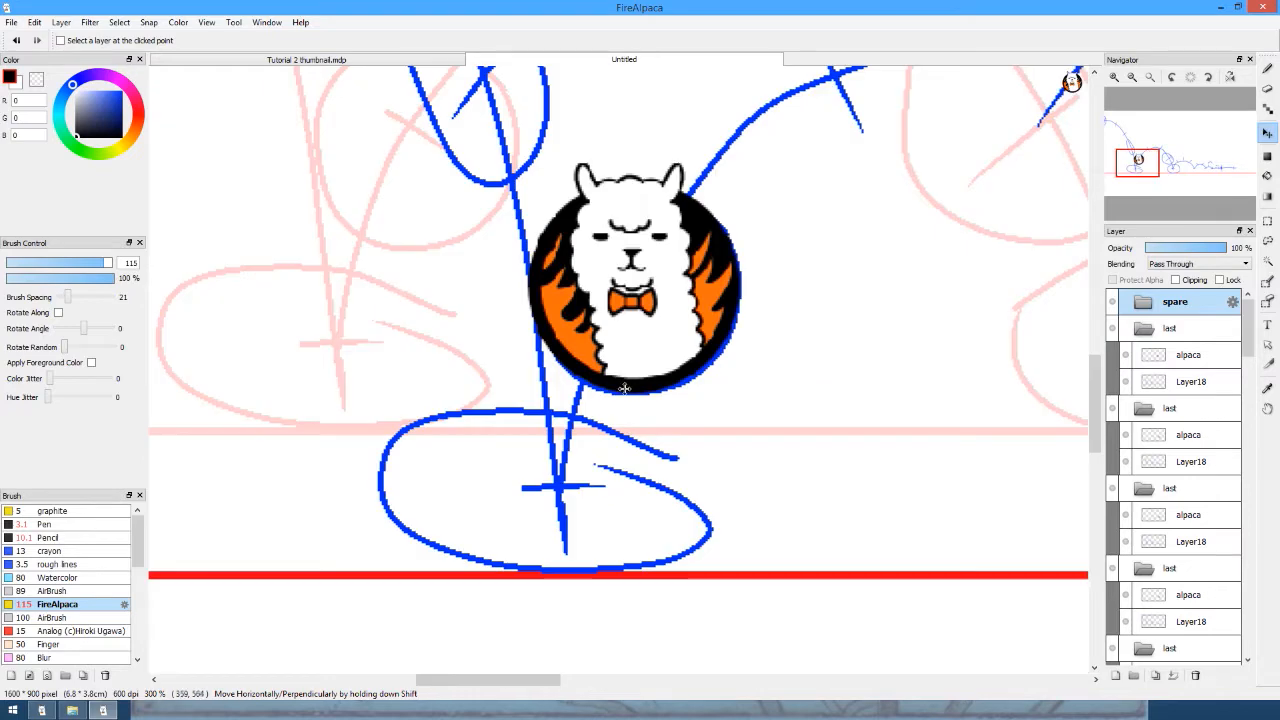
scroll(620, 389, "down", 4)
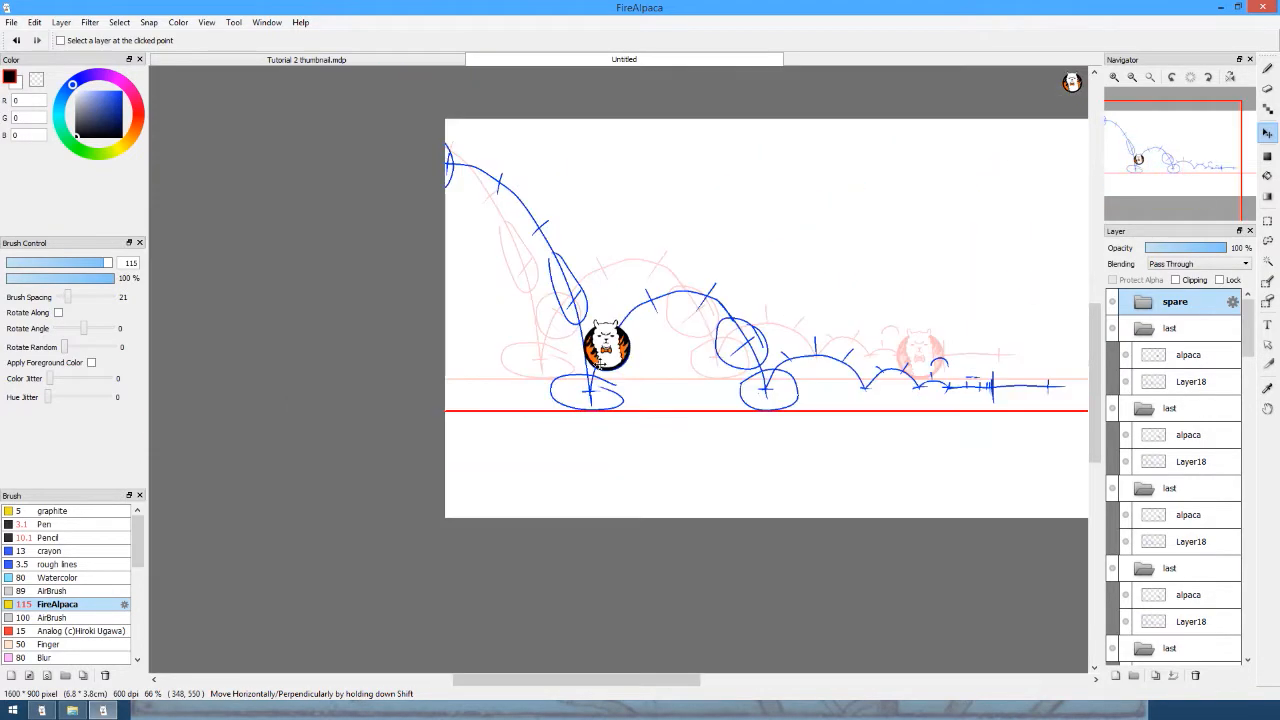
left_click(1195, 675)
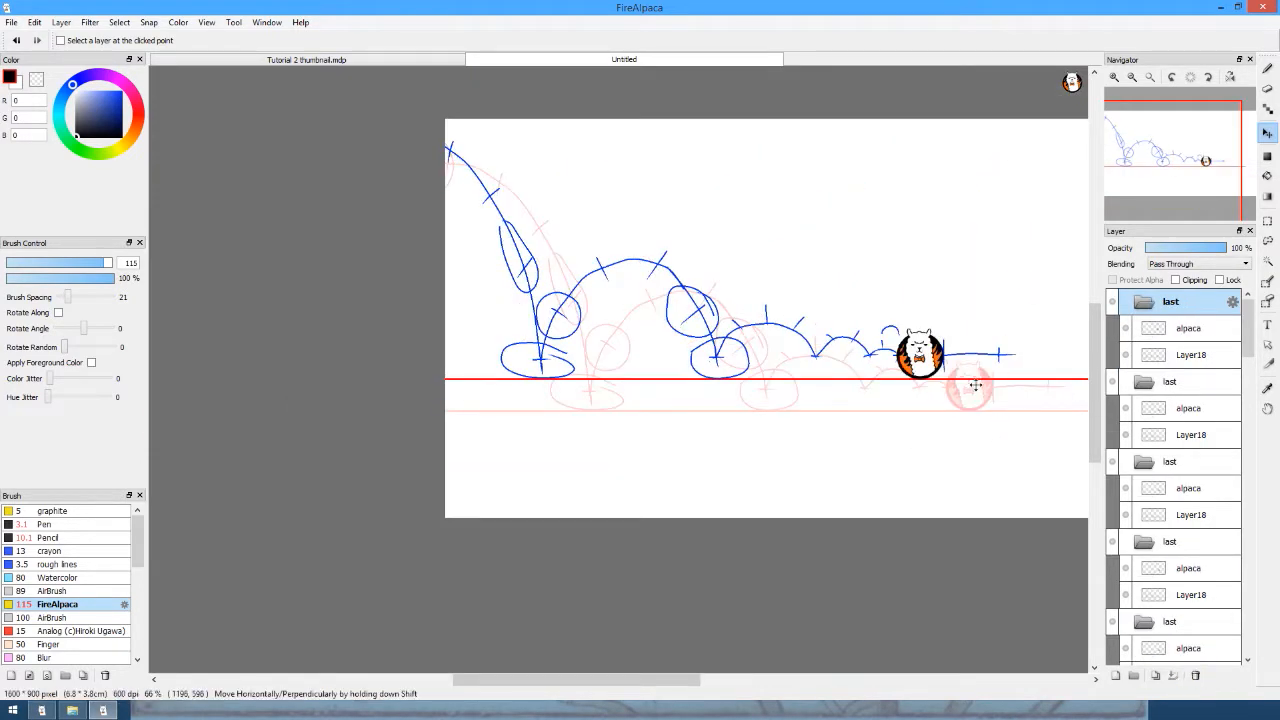
Move the top last folder's drawing about 110 px right and 65 px down to match the last frame beneath it.
scroll(1148, 358, "down", 1)
scroll(1147, 346, "up", 1)
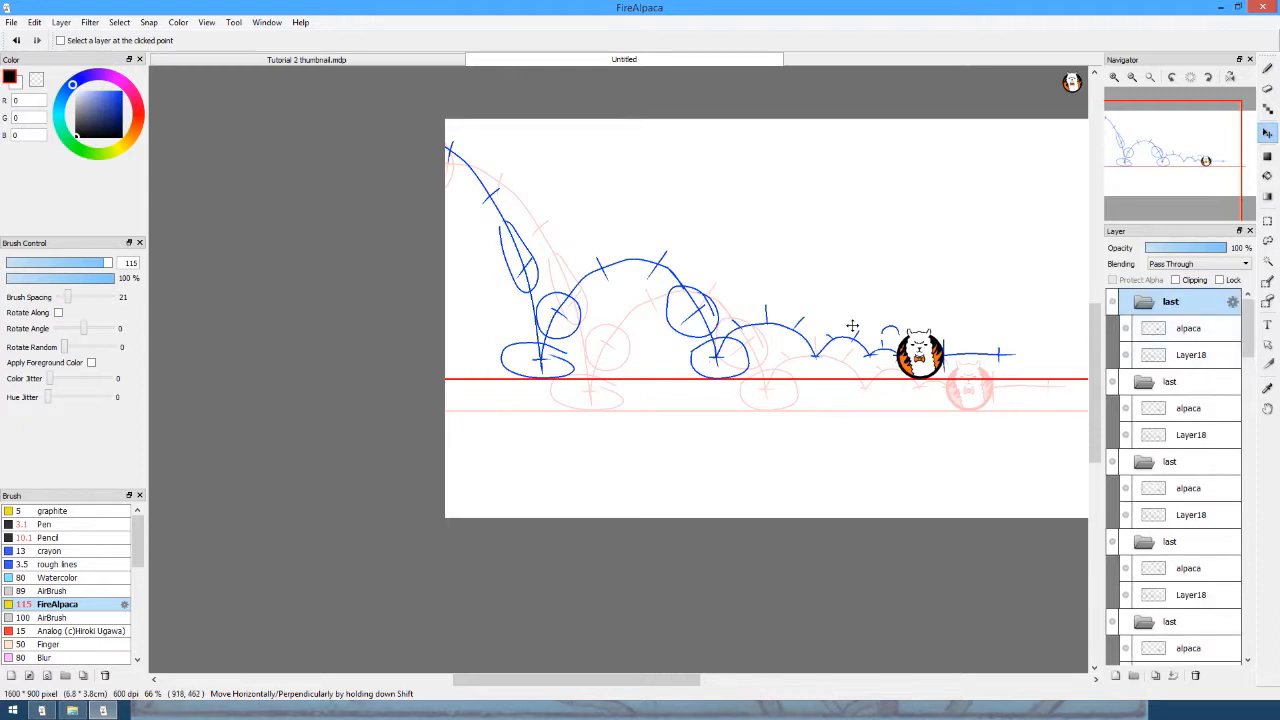
left_click_drag(903, 339, 951, 368)
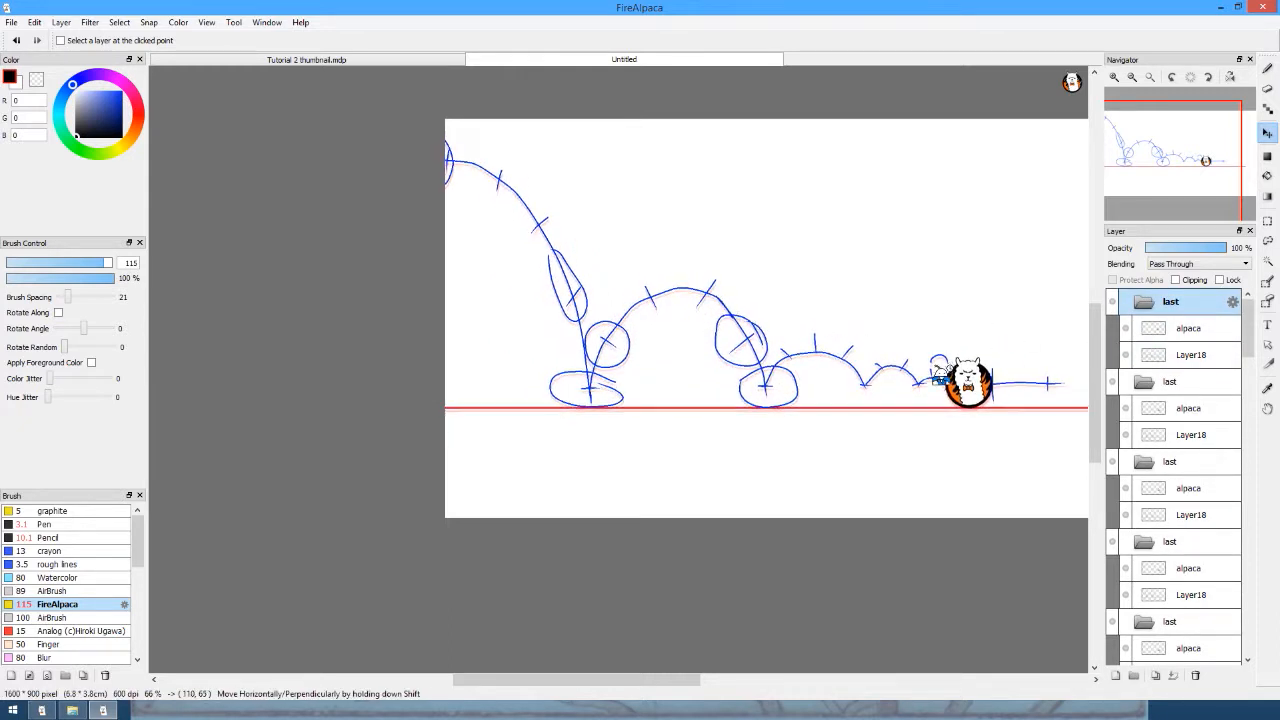
left_click(1146, 385)
scroll(1176, 530, "down", 1)
scroll(1176, 524, "up", 1)
left_click(1199, 301)
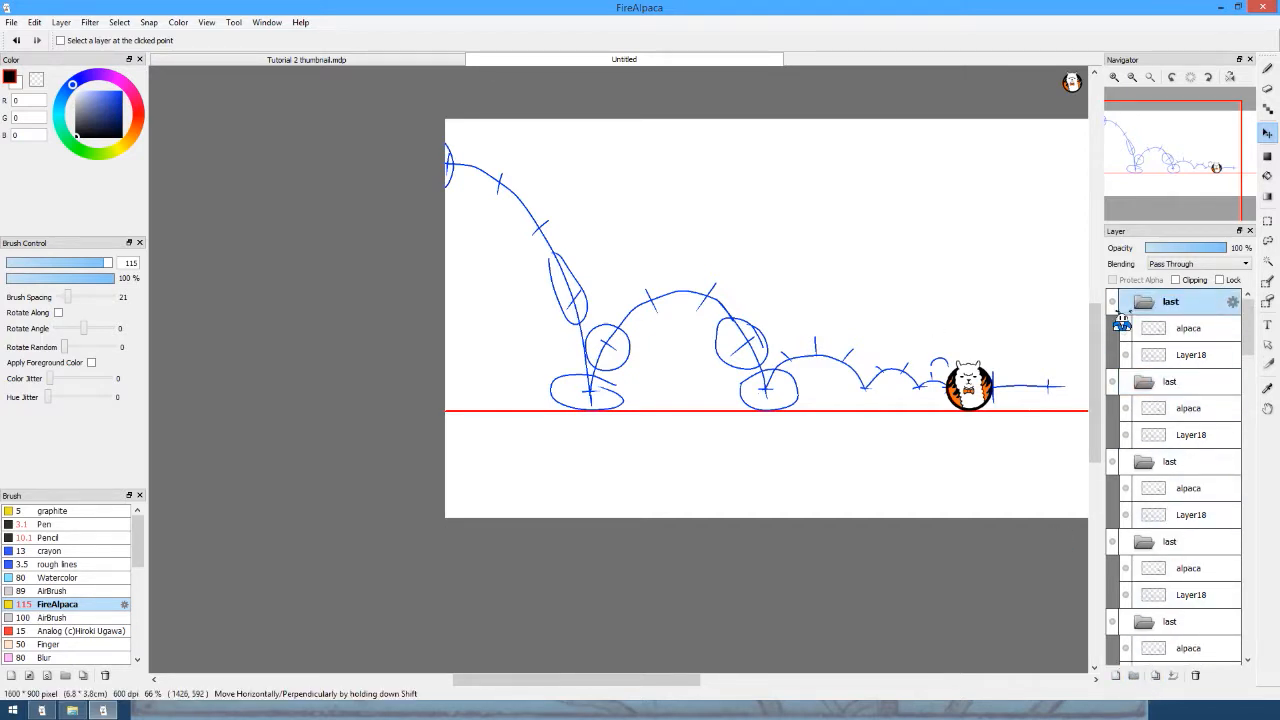
Collapse the layer folders and step through the frames in both directions to review the bounce and roll.
left_click_drag(1122, 320, 1137, 580)
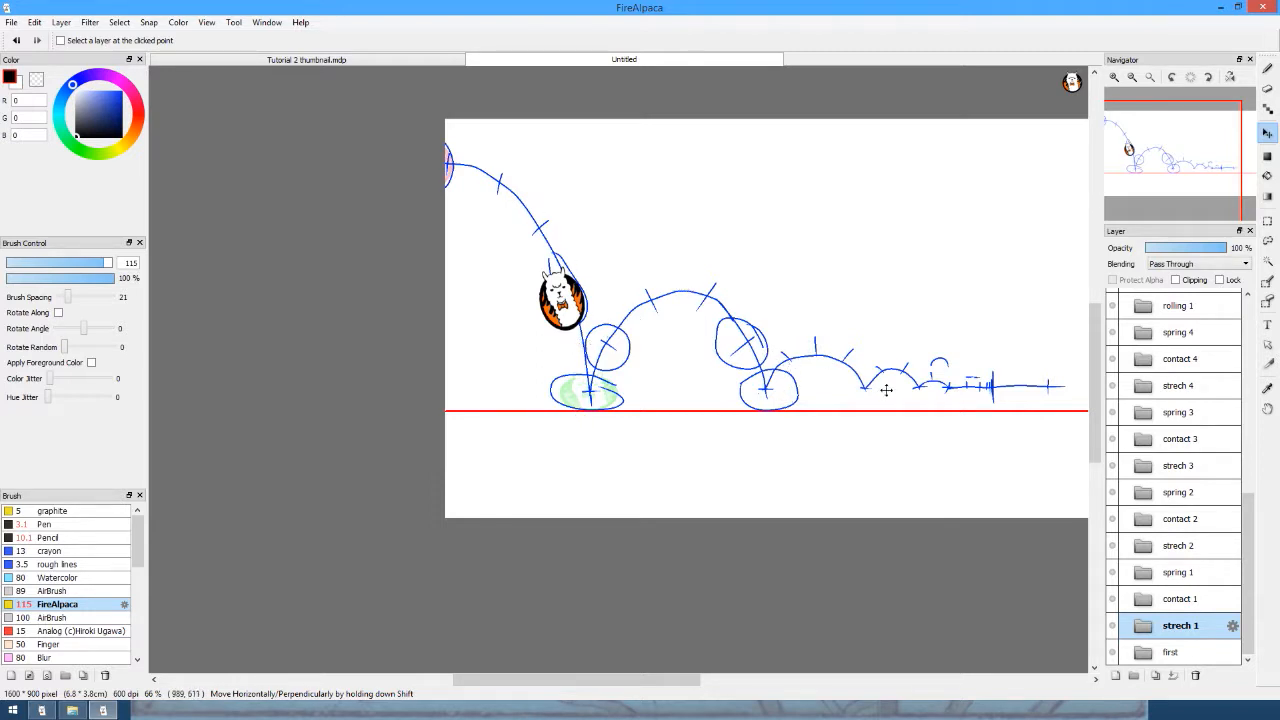
key("Up")
key("Up")
key("Up")
key("Up")
key("Up")
key("Up")
key("Up")
key("Up")
key("Up")
key("Up")
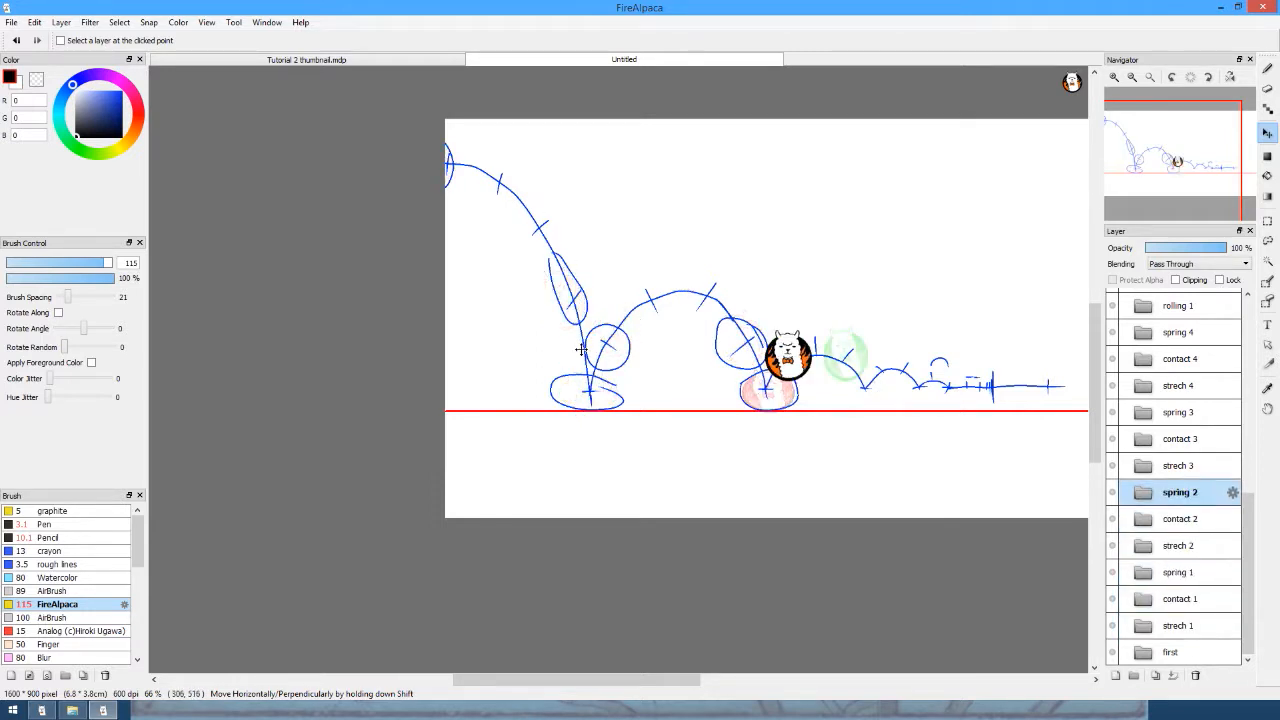
key("Up")
key("Up")
key("Up")
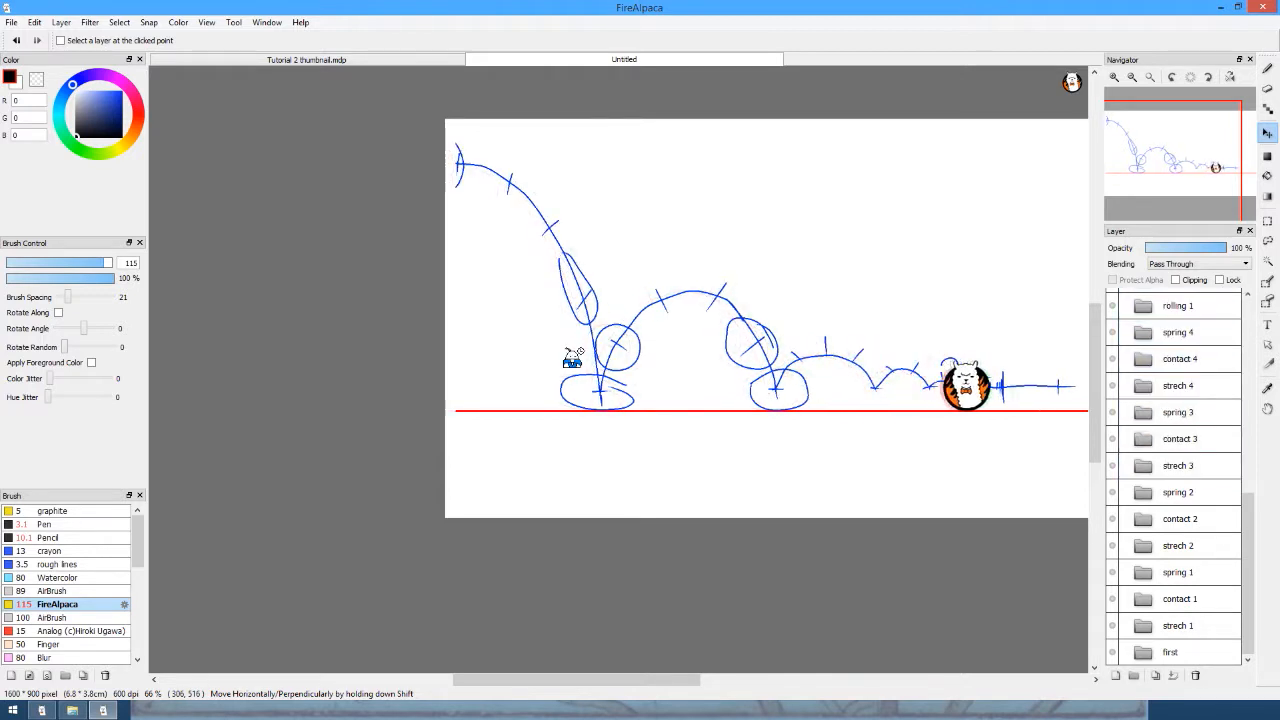
key("Down")
key("Down")
key("Down")
key("Down")
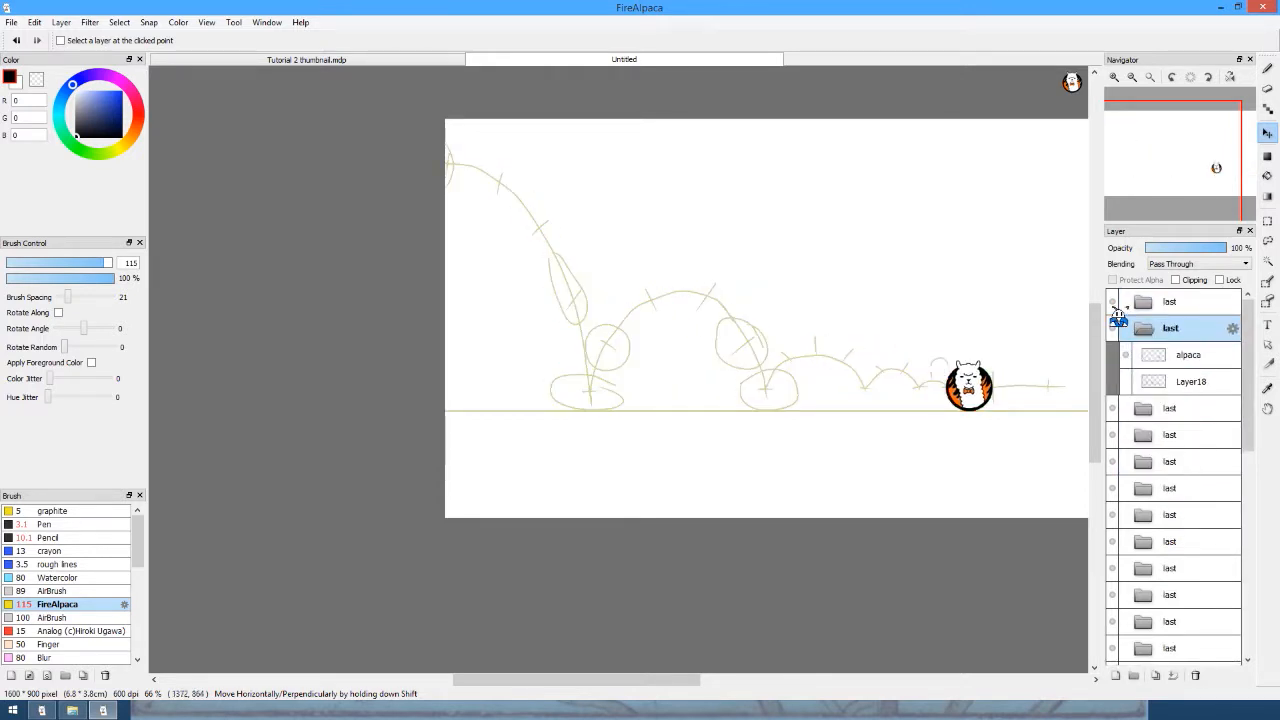
Hide the Layer18 path sketch in the first, third and fourth last folders and collapse the top four folders.
left_click(1142, 302)
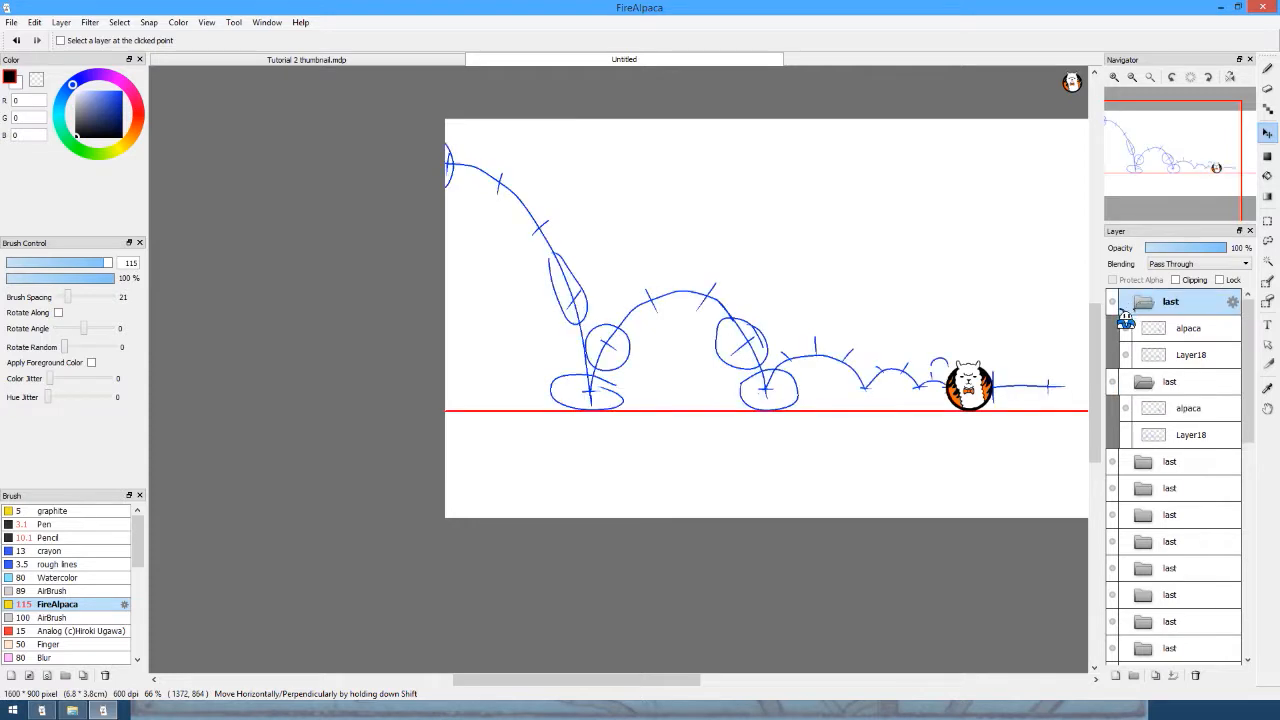
left_click(1126, 355)
left_click(1142, 302)
left_click(1140, 328)
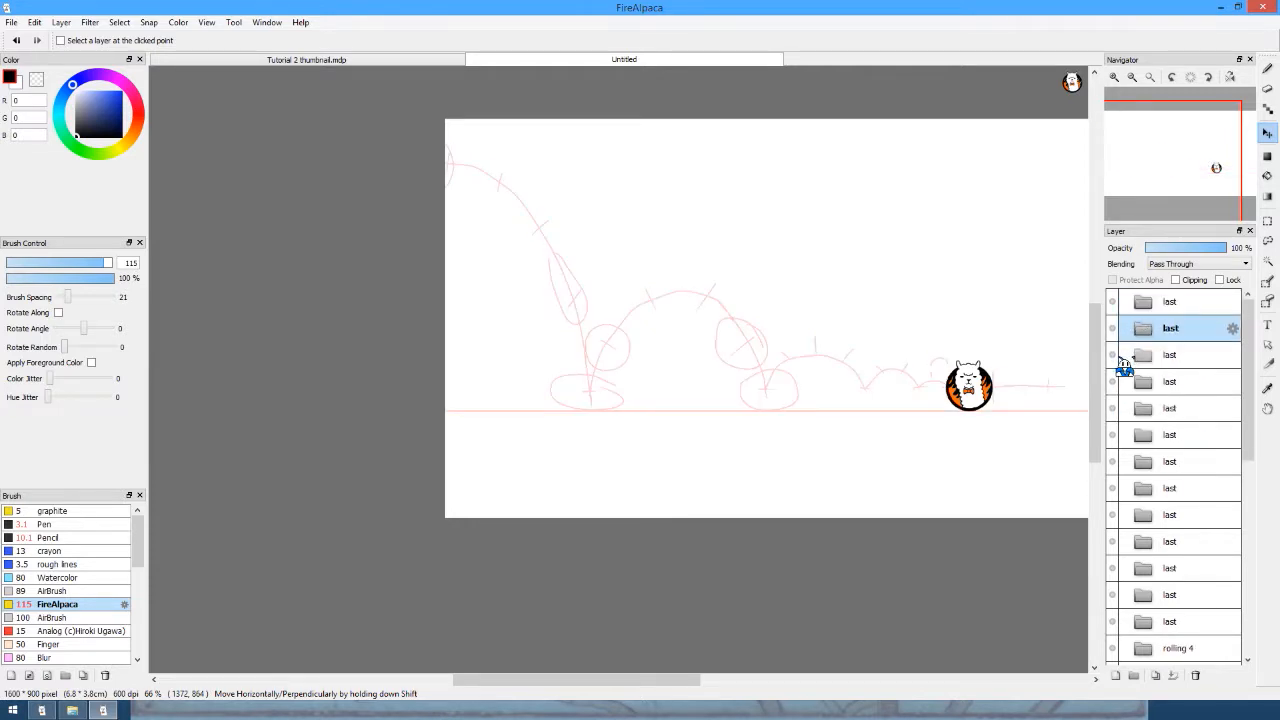
left_click(1126, 355)
left_click(1124, 408)
left_click(1127, 355)
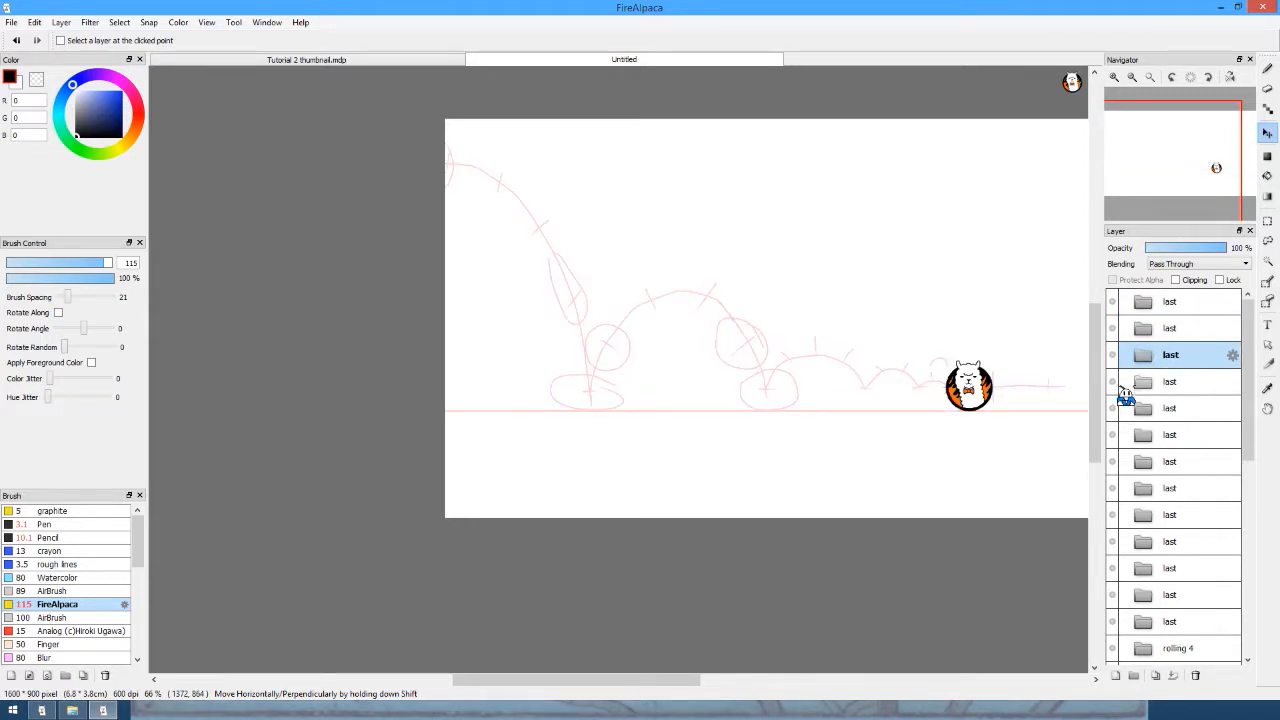
left_click(1126, 382)
left_click(1114, 436)
left_click(1126, 382)
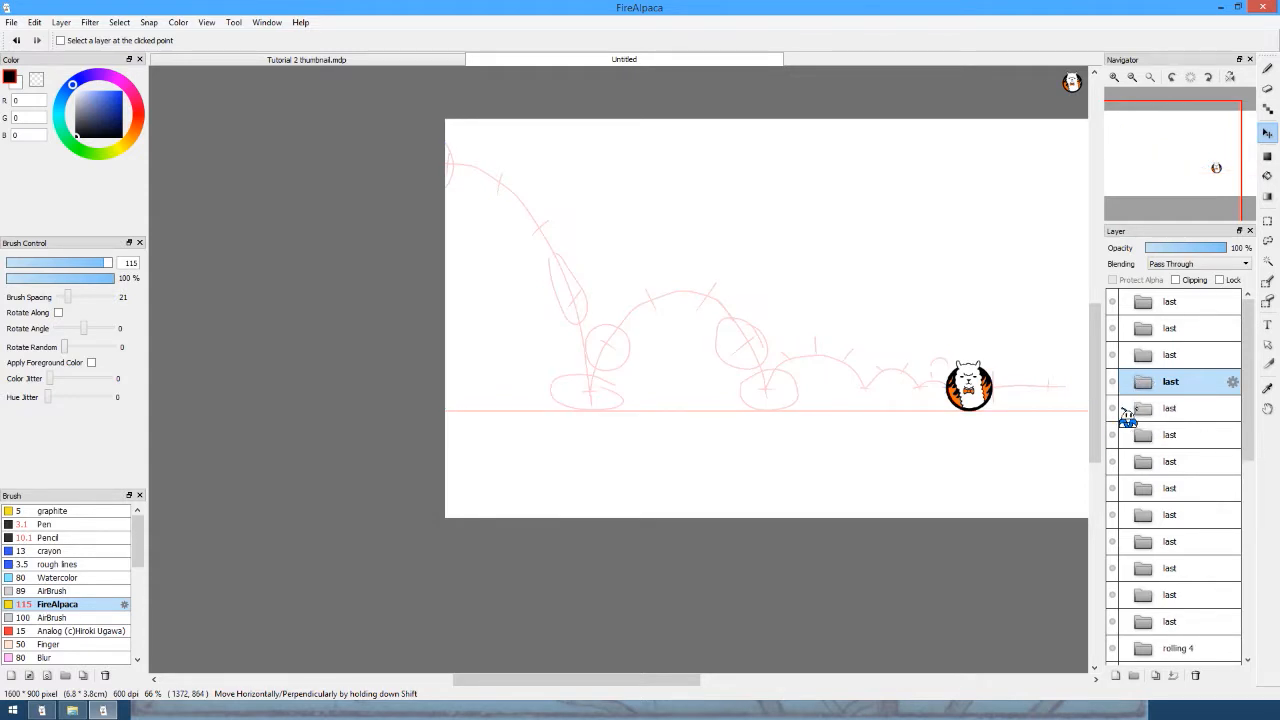
Hide the Layer18 path sketch in the fifth to eighth last folders, collapsing each one.
left_click(1136, 409)
left_click(1120, 461)
left_click(1124, 461)
left_click(1136, 409)
left_click(1136, 435)
left_click(1122, 488)
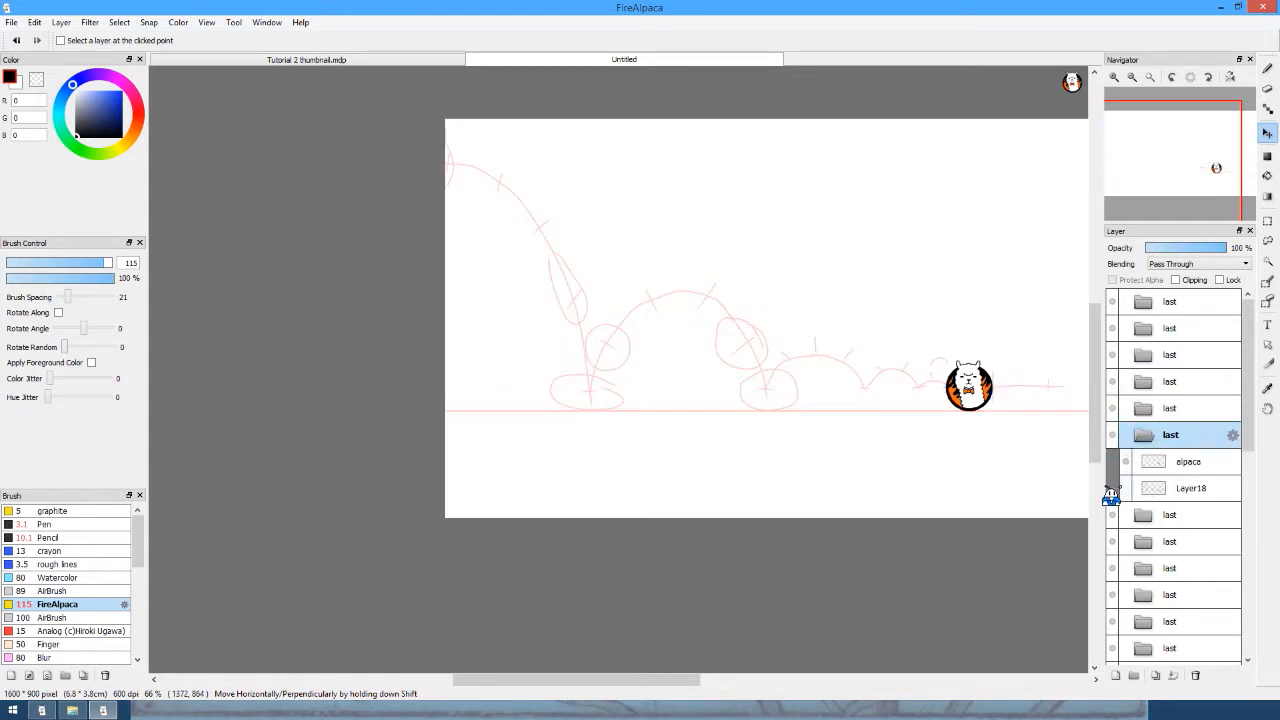
left_click(1136, 435)
left_click(1136, 461)
left_click(1123, 515)
left_click(1136, 461)
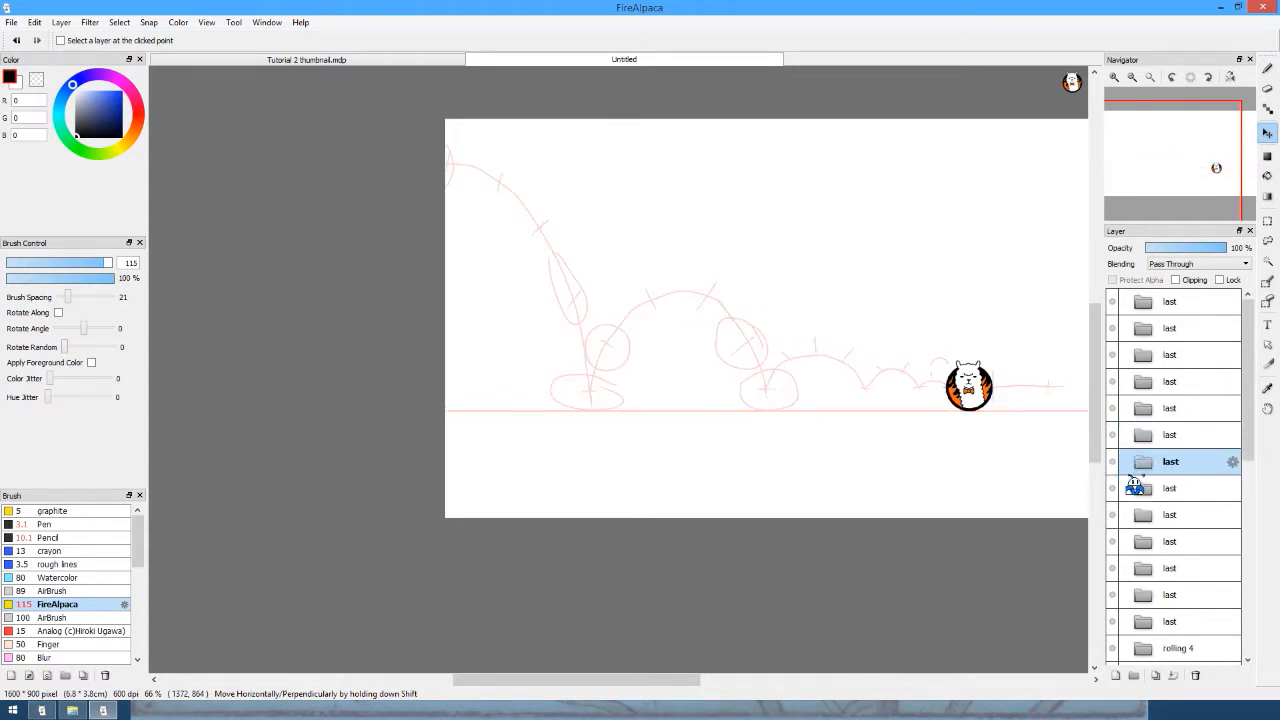
left_click(1136, 488)
left_click(1116, 515)
left_click(1130, 488)
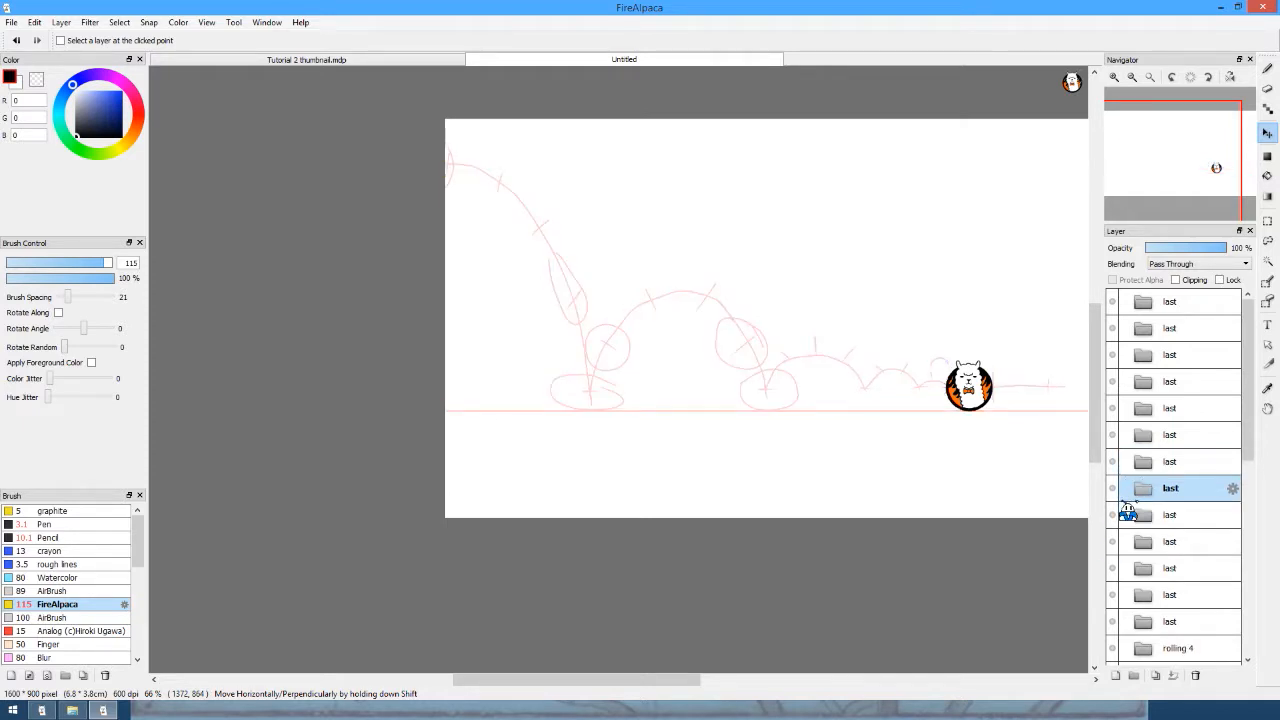
Hide the Layer18 path sketch in the remaining last folders down to the rolling 4 folders, collapsing each one.
left_click(1136, 515)
left_click(1120, 568)
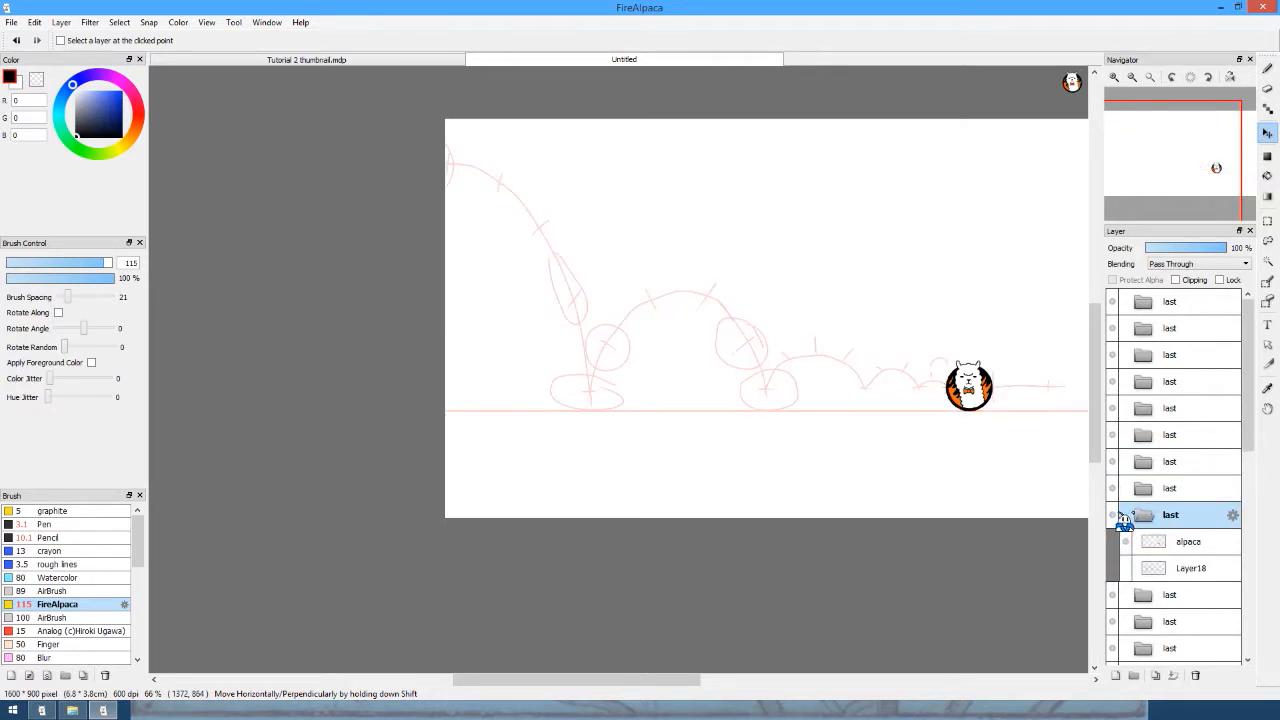
scroll(1125, 515, "down", 1)
left_click(1136, 482)
left_click(1136, 508)
left_click(1126, 561)
left_click(1136, 508)
left_click(1136, 502)
left_click(1136, 502)
left_click(1136, 495)
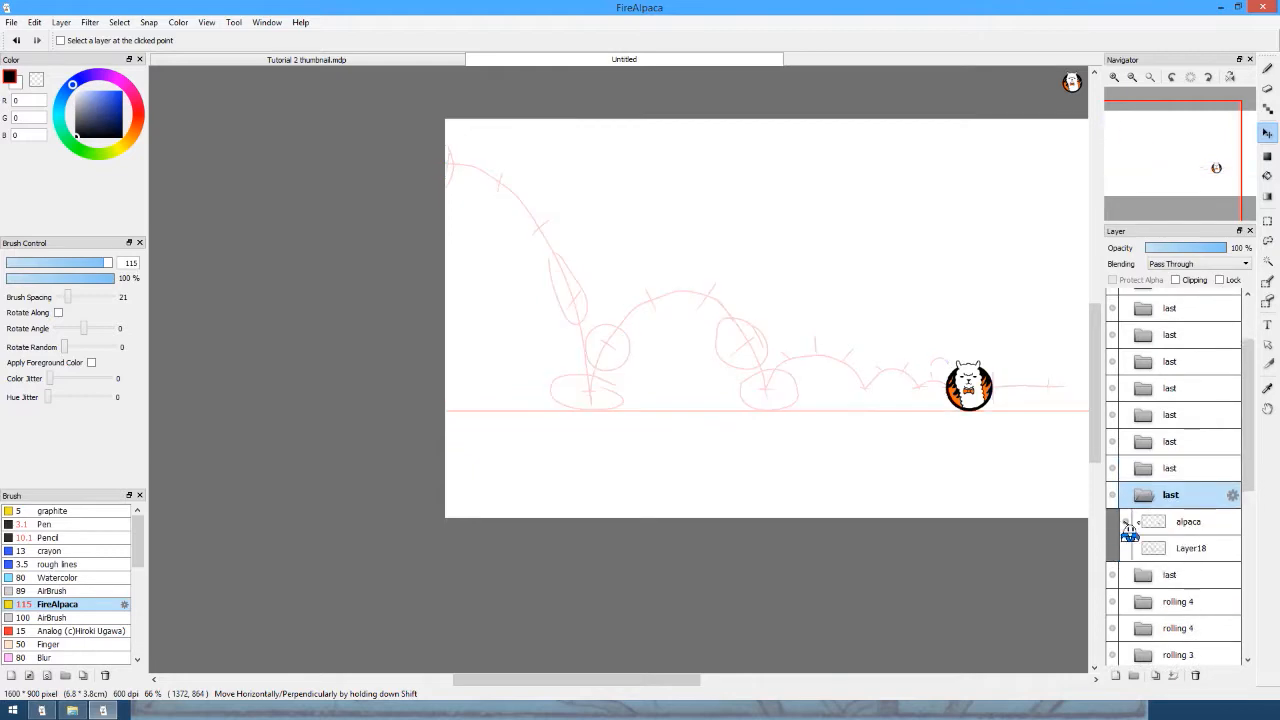
left_click(1136, 495)
left_click(1136, 521)
left_click(1136, 521)
Hide the Layer18 path sketch in both rolling 4 folders.
scroll(1132, 510, "down", 2)
left_click(1136, 432)
left_click(1136, 432)
left_click(1136, 458)
left_click(1126, 511)
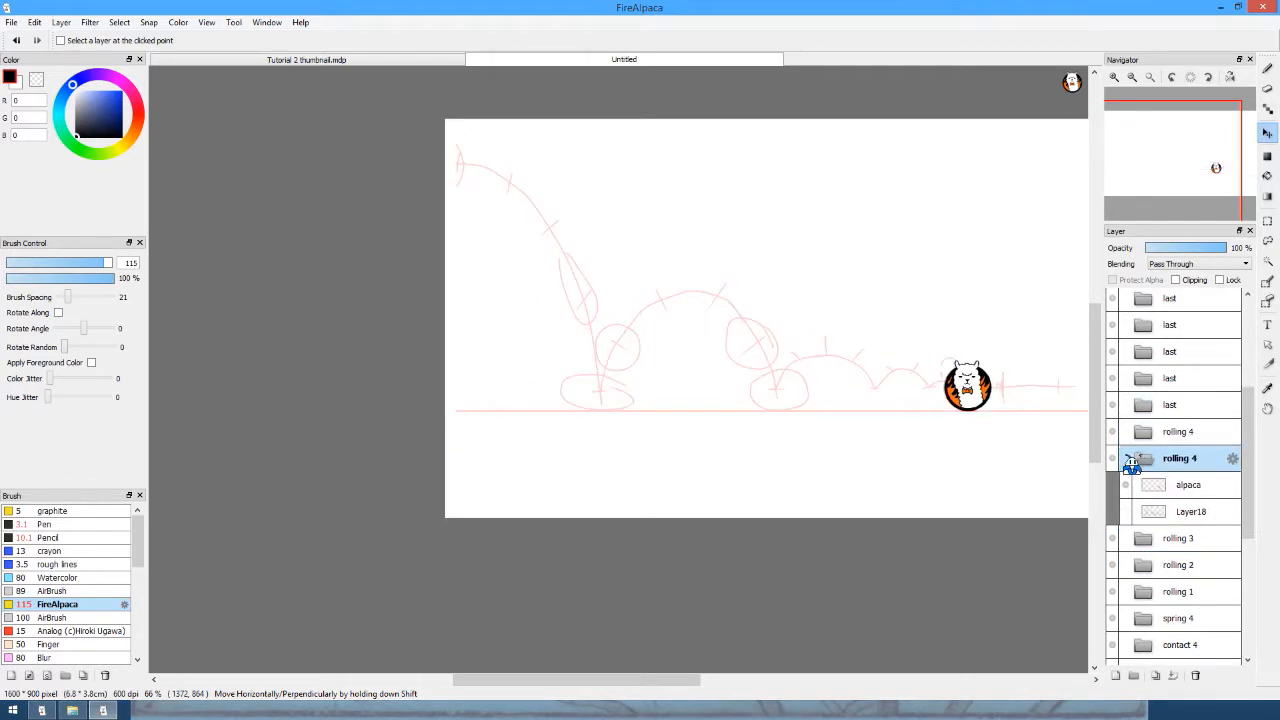
Hide the Layer18 path sketch in the rolling 3, rolling 2 and rolling 1 folders, collapsing each one.
left_click(1136, 458)
left_click(1136, 485)
left_click(1126, 538)
left_click(1136, 485)
left_click(1136, 511)
left_click(1136, 461)
left_click(1136, 488)
scroll(810, 385, "down", 1)
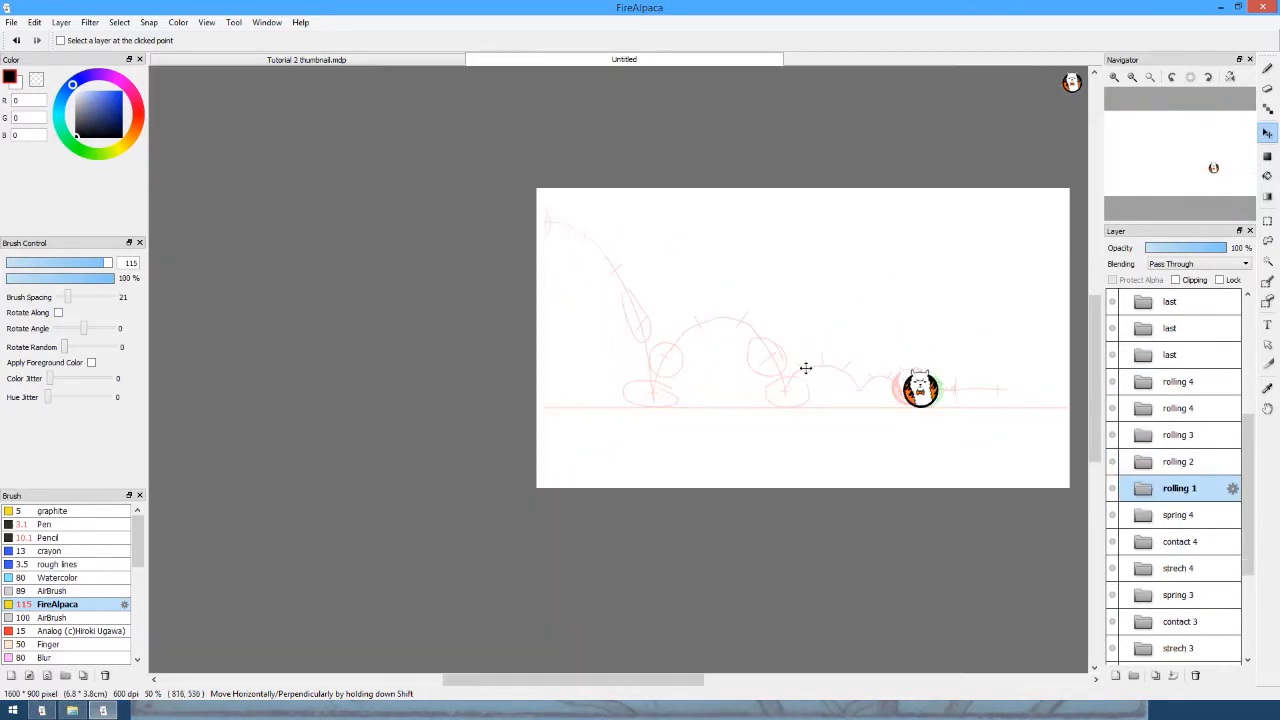
Compare the alpaca's position in the first and strech 1 frames to judge the spacing of the initial fall.
scroll(1234, 434, "down", 3)
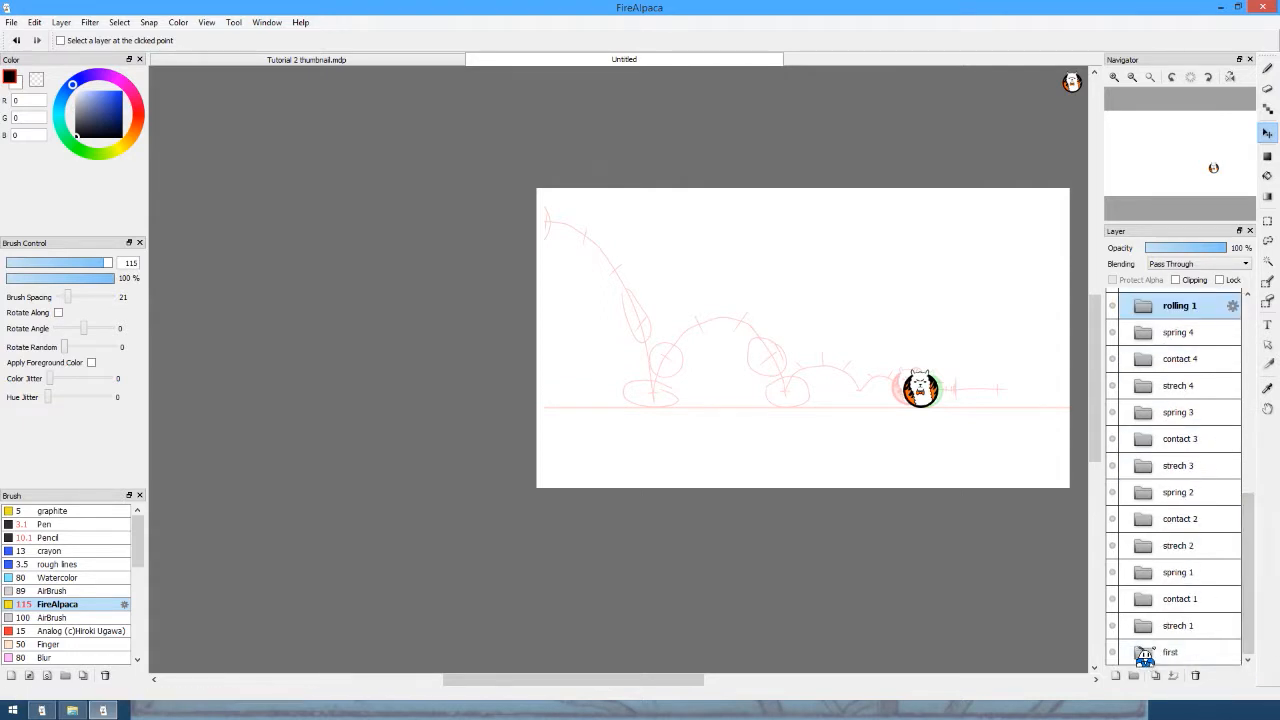
left_click(1165, 627)
scroll(588, 289, "up", 1)
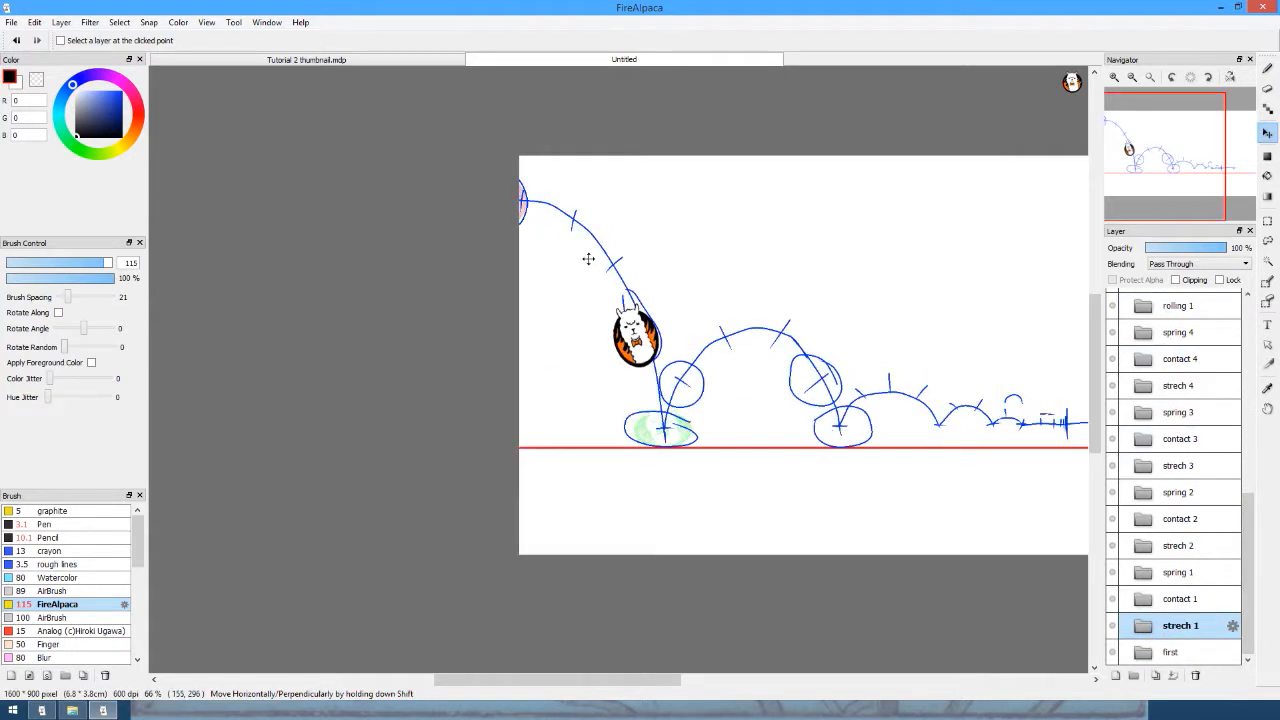
left_click(1205, 655)
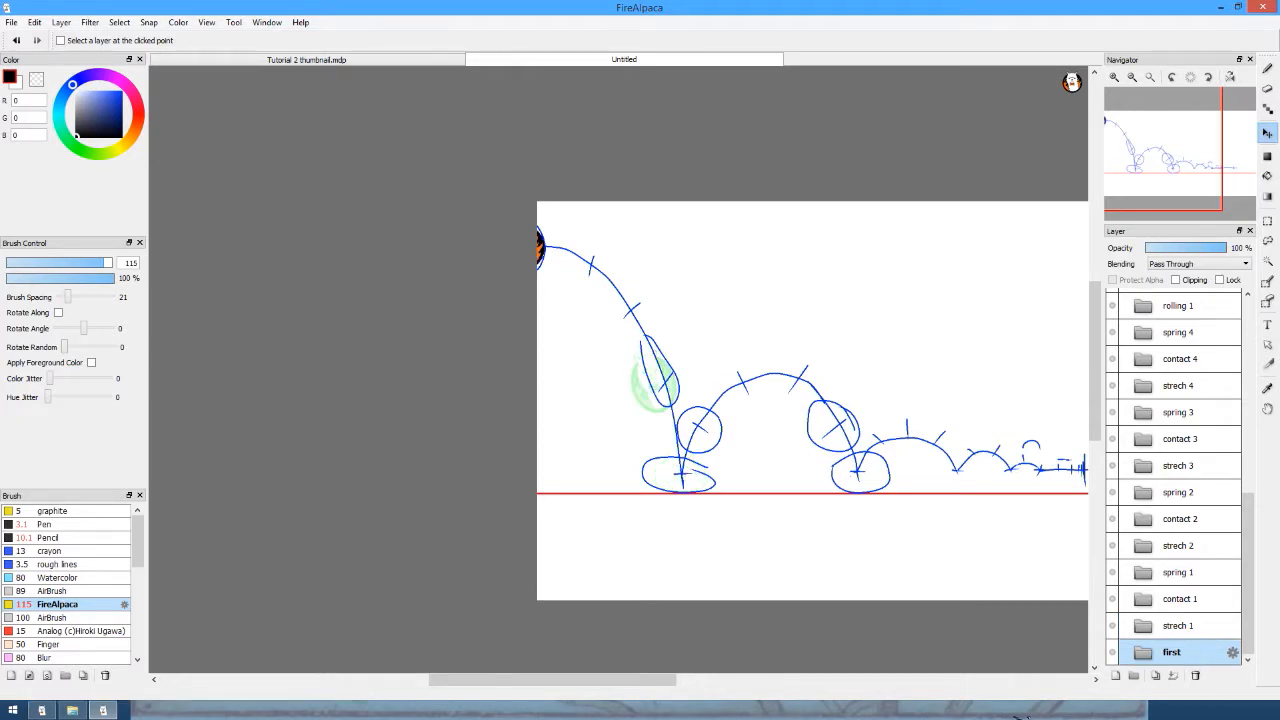
key("Up")
key("Down")
key("Up")
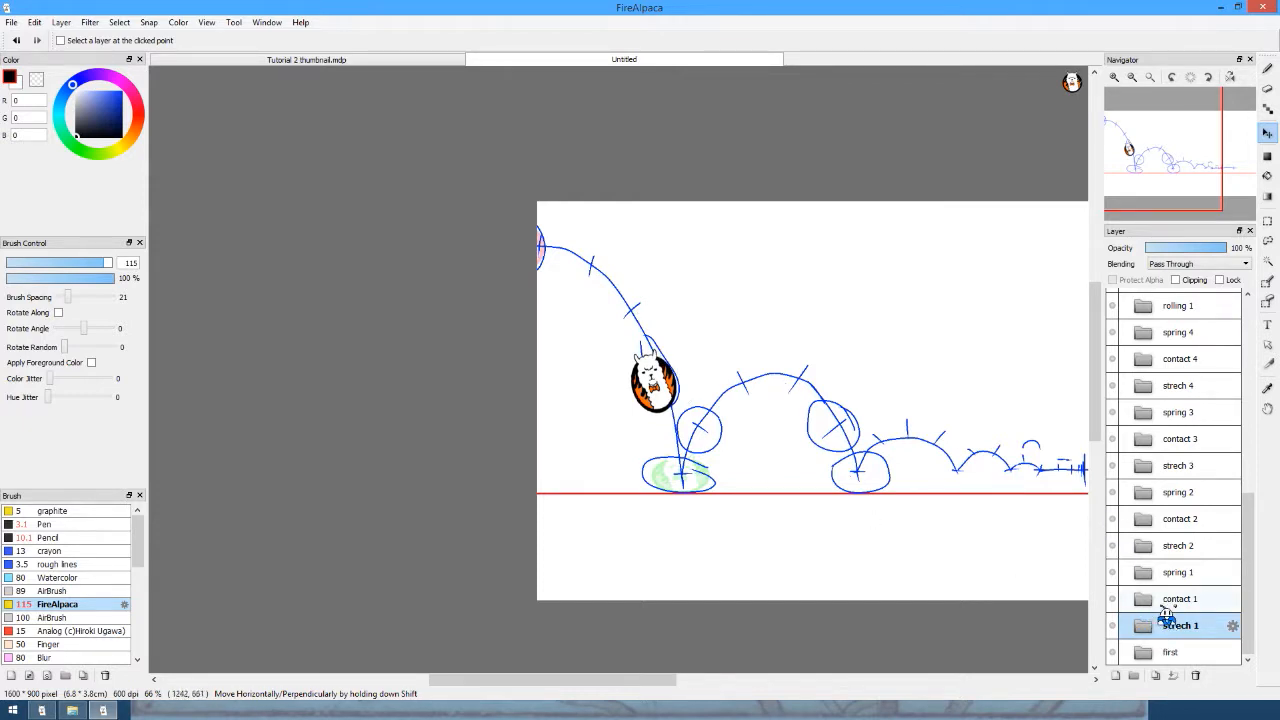
Duplicate the first folder and move the copy's alpaca onto the path's first tick mark.
left_click(1168, 652)
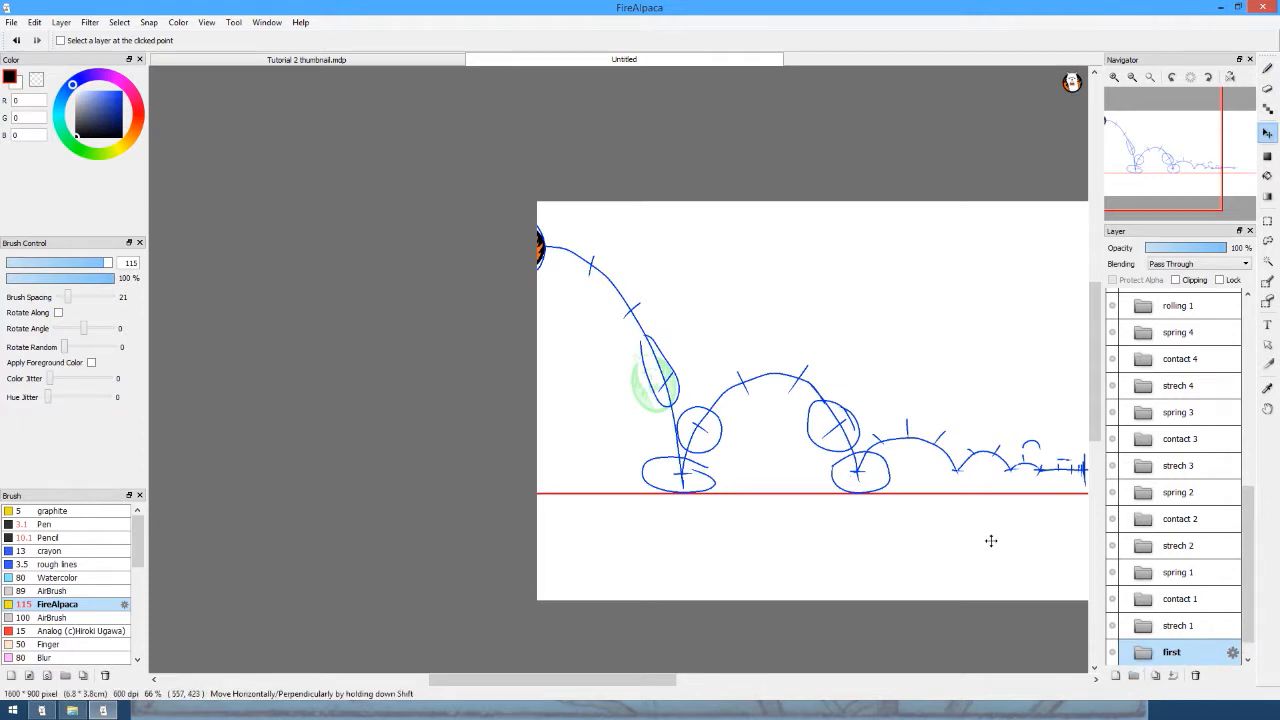
left_click(1141, 651)
scroll(1140, 630, "down", 1)
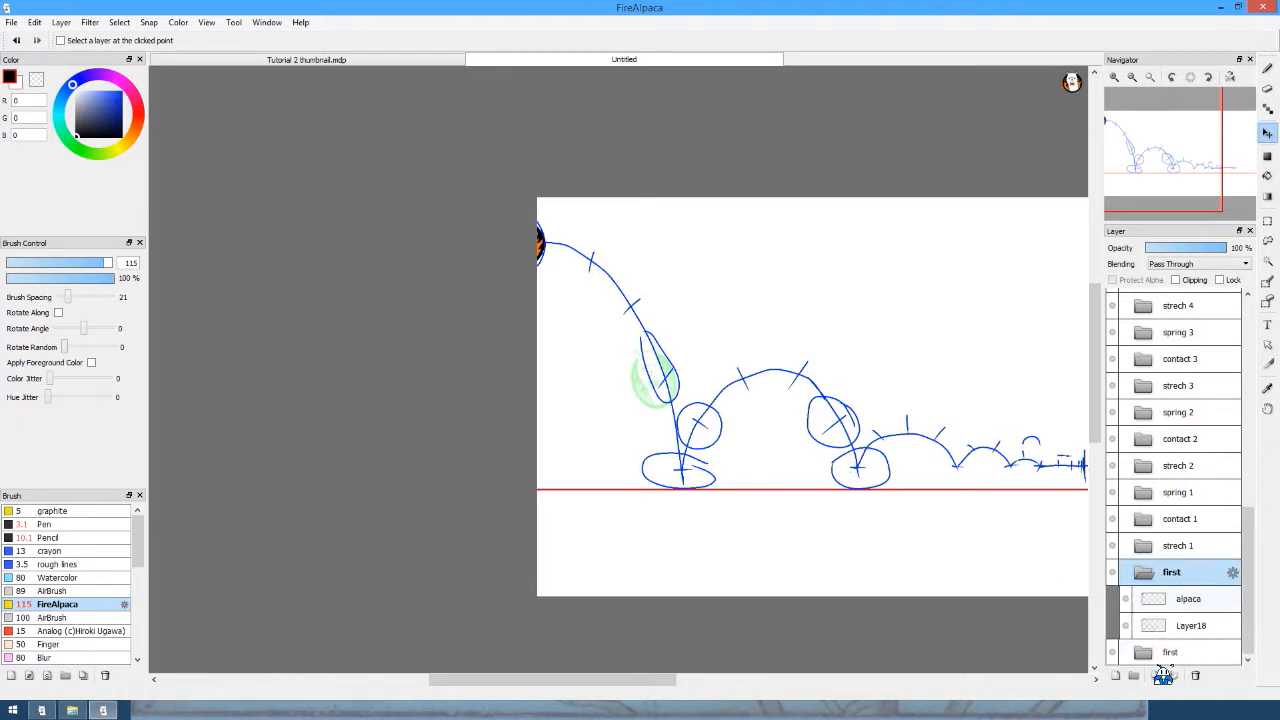
left_click(1166, 600)
left_click_drag(576, 248, 621, 267)
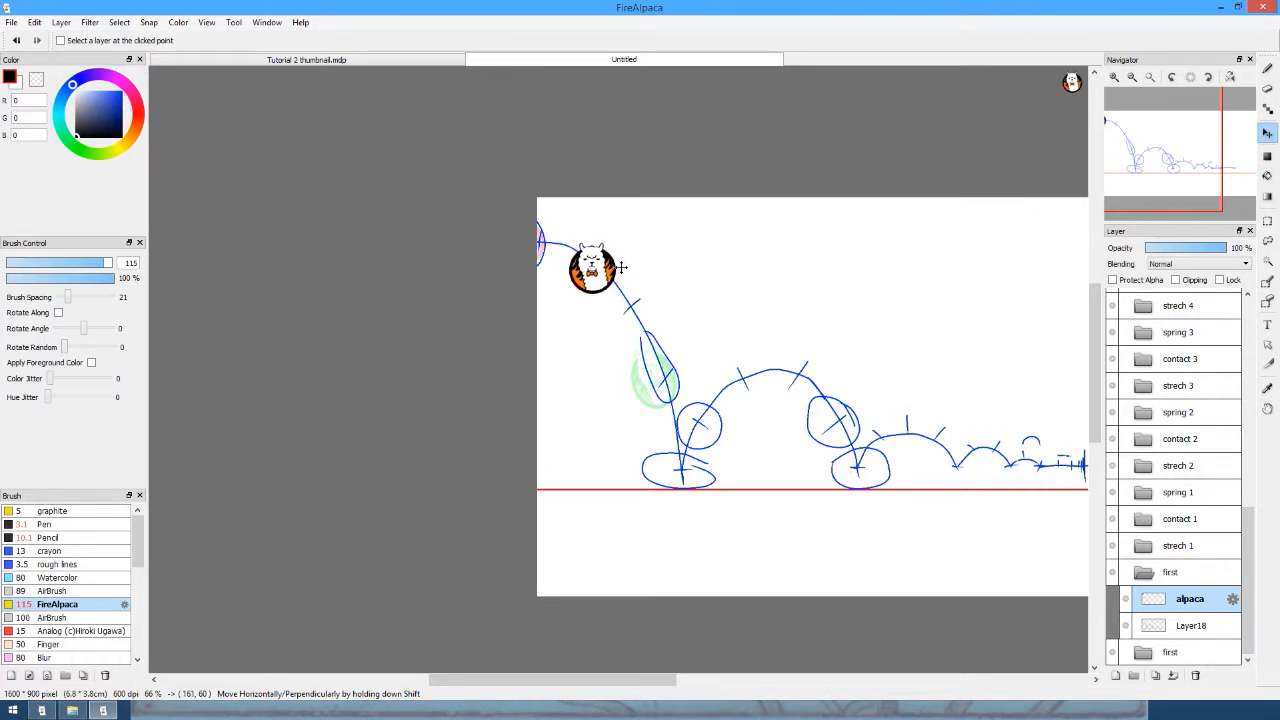
Duplicate the upper first folder and move the new copy's alpaca down to the path's second tick mark.
left_click(1170, 578)
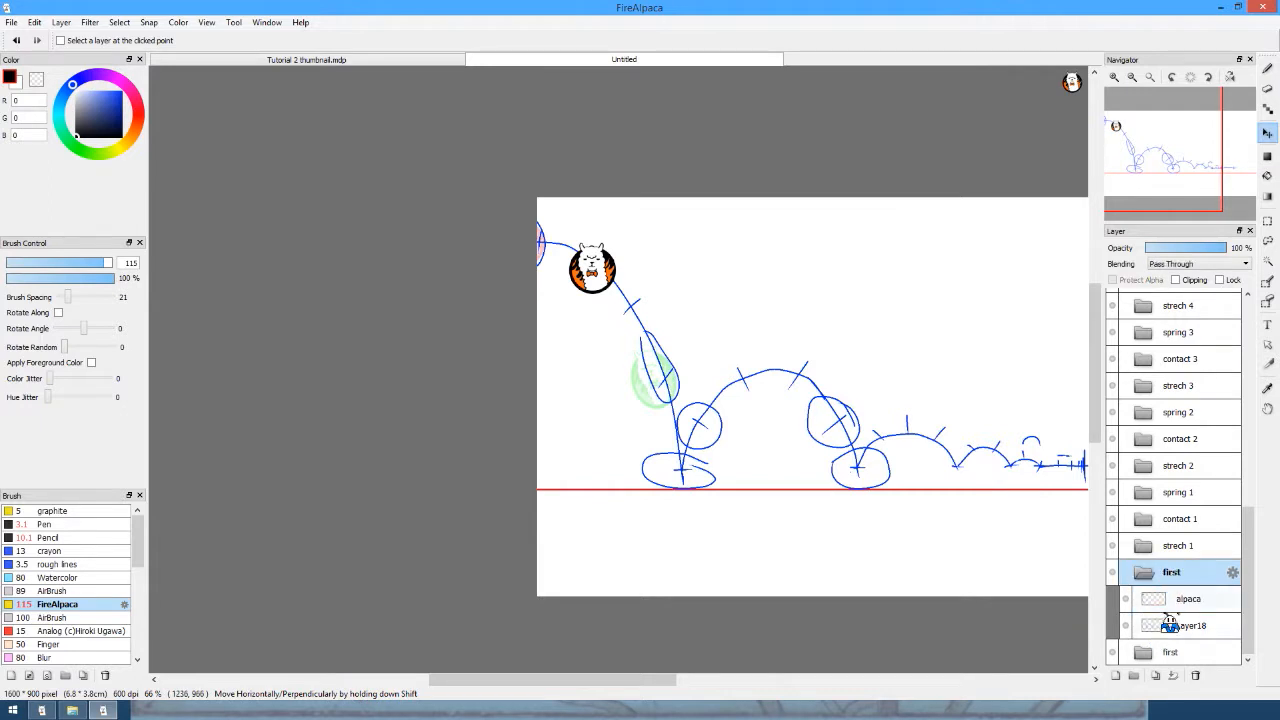
left_click(1143, 677)
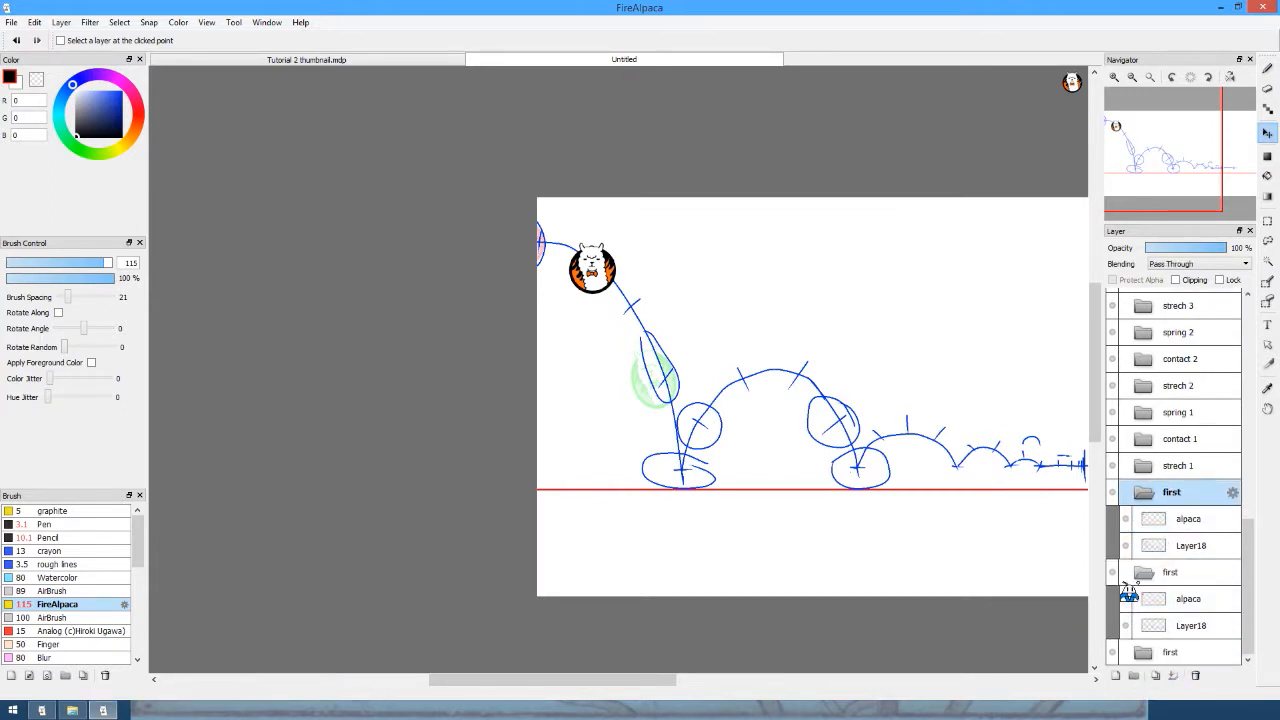
left_click(1135, 652)
left_click(1171, 572)
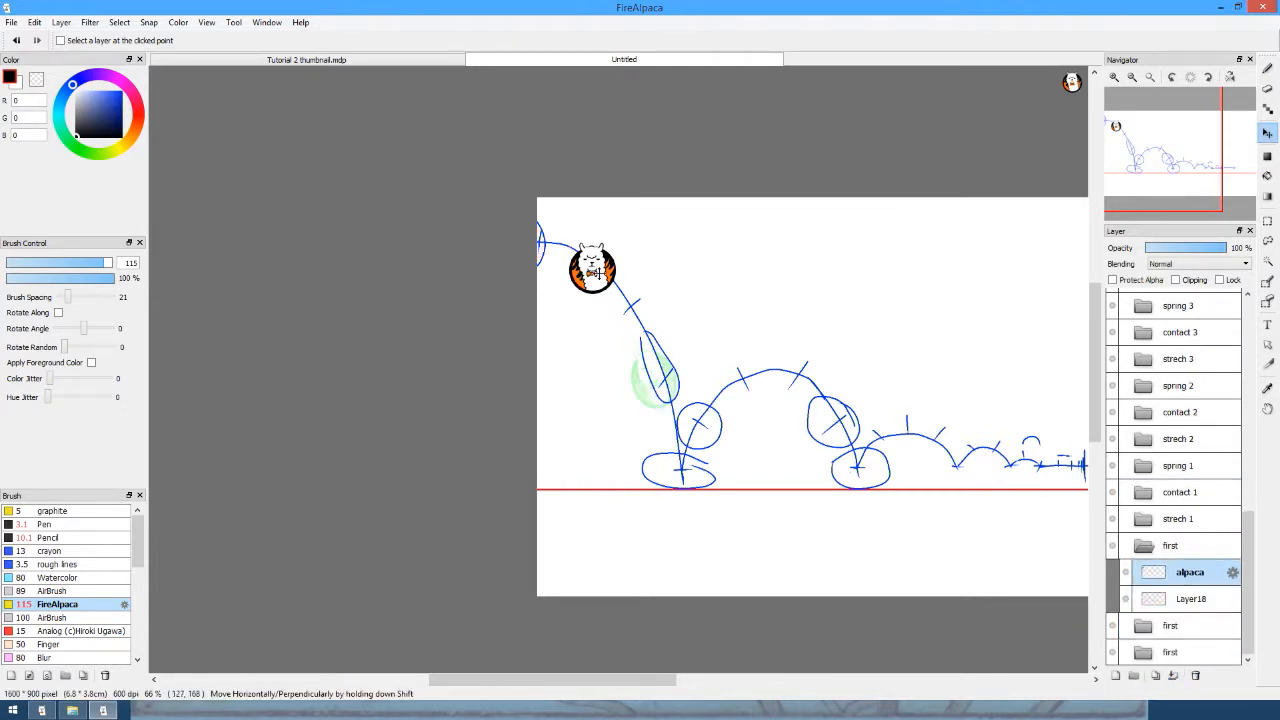
left_click_drag(588, 273, 648, 339)
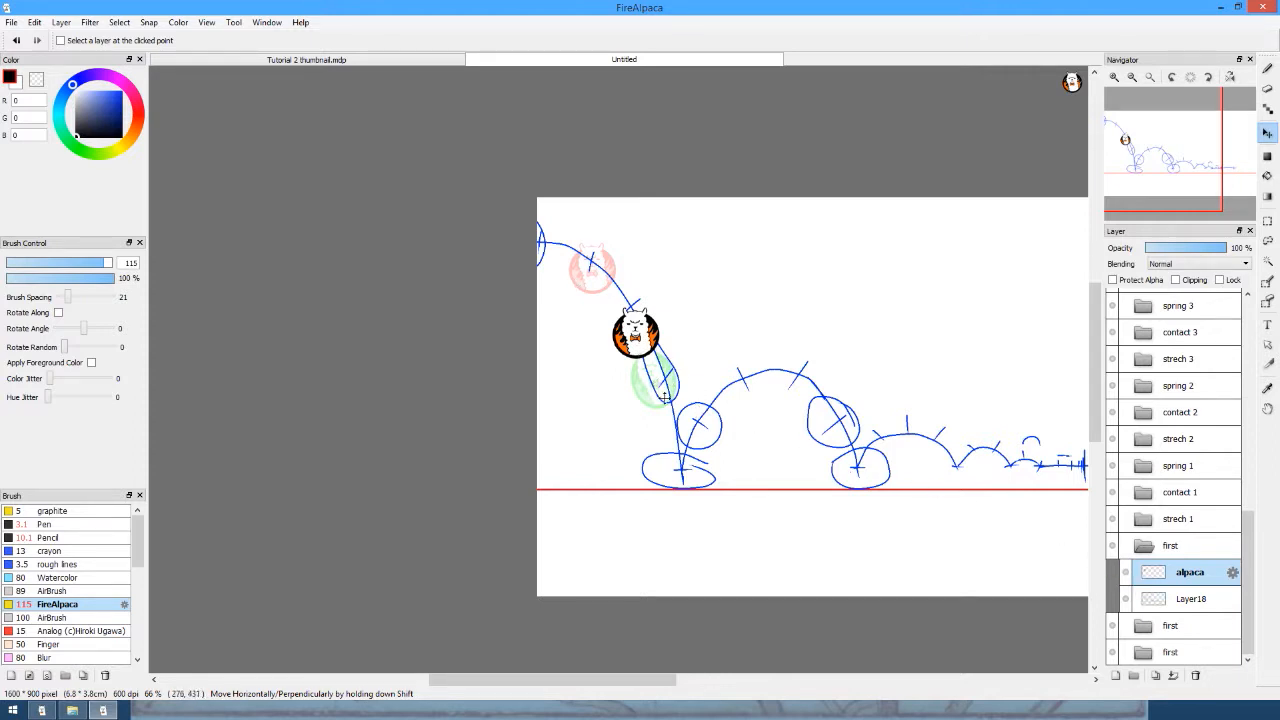
Move the alpaca in the strech 1 folder slightly farther down the path.
left_click(1143, 523)
left_click(1138, 524)
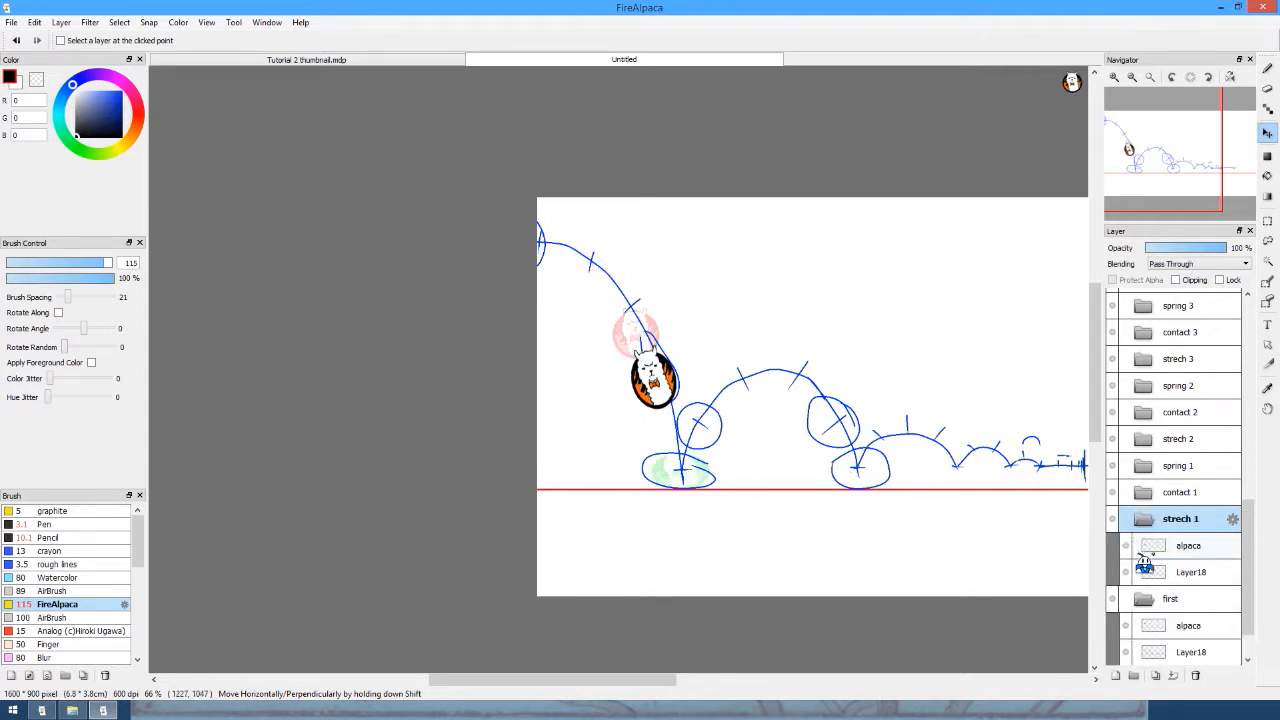
left_click(1143, 553)
mouse_move(664, 360)
left_mouse_down()
mouse_move(676, 385)
mouse_move(658, 403)
left_mouse_up()
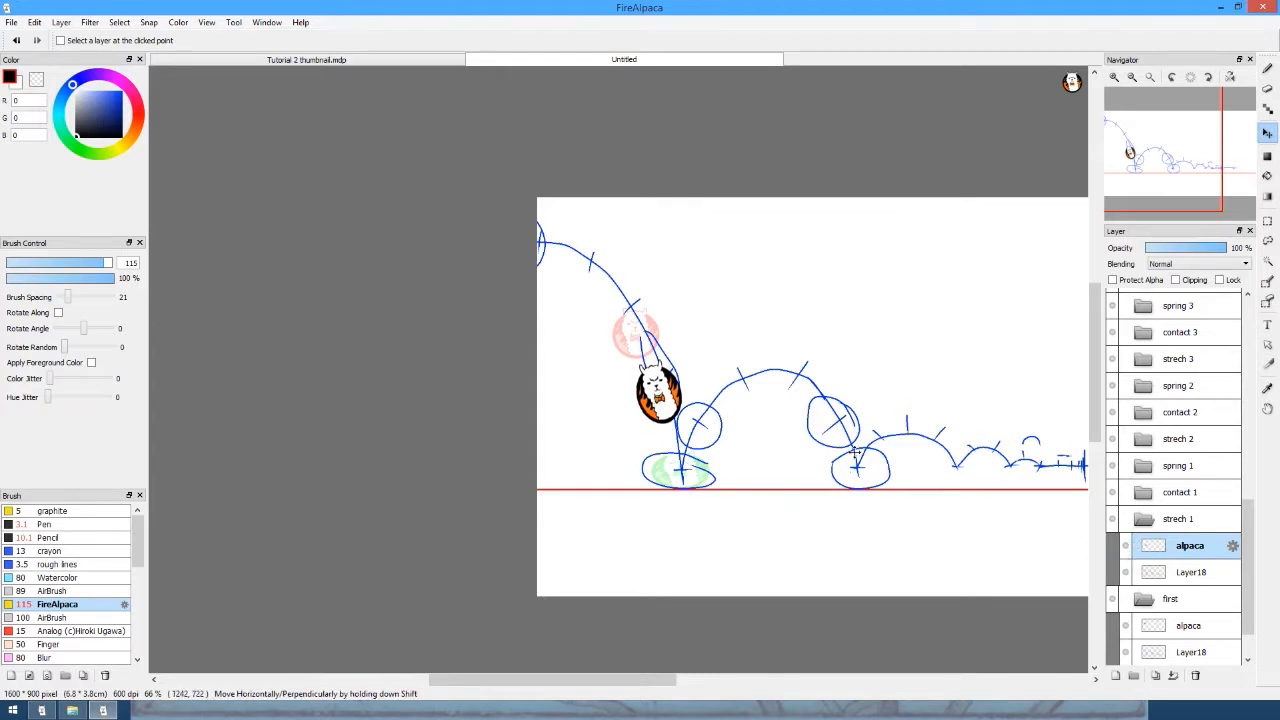
Shift the alpaca in the topmost first folder slightly back up the path.
left_click(1135, 598)
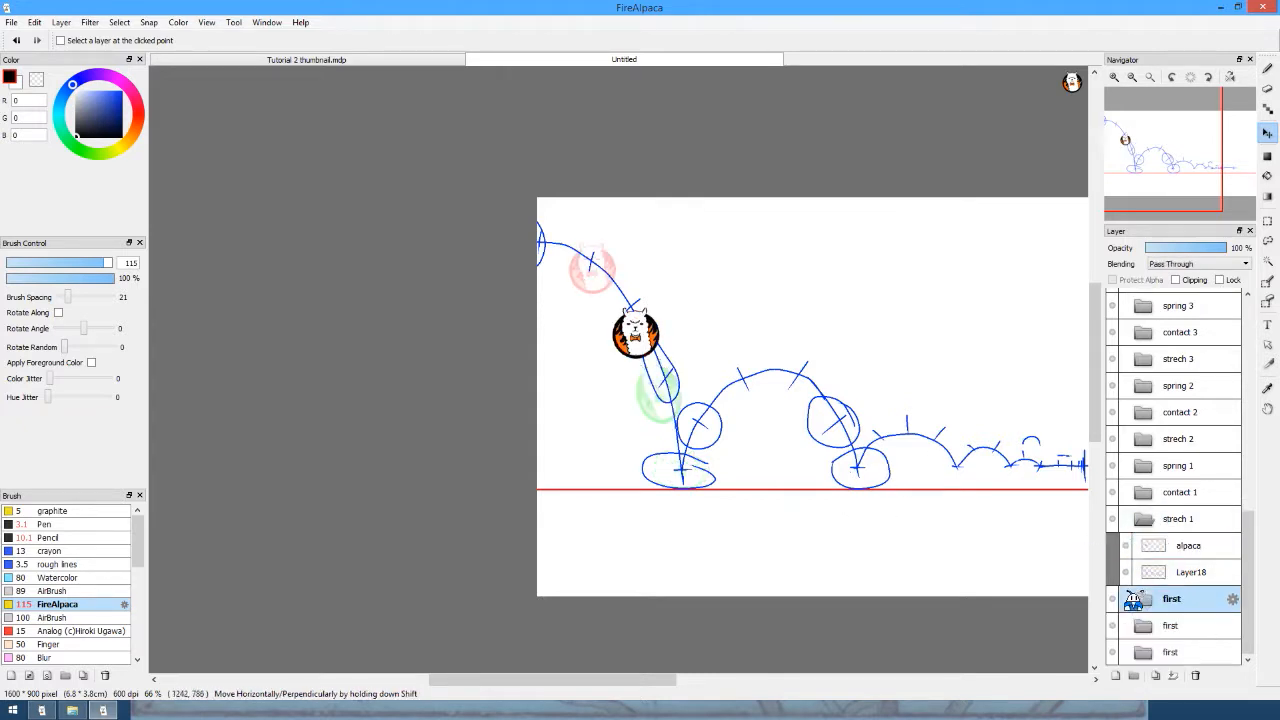
left_click(1143, 598)
left_click(1188, 625)
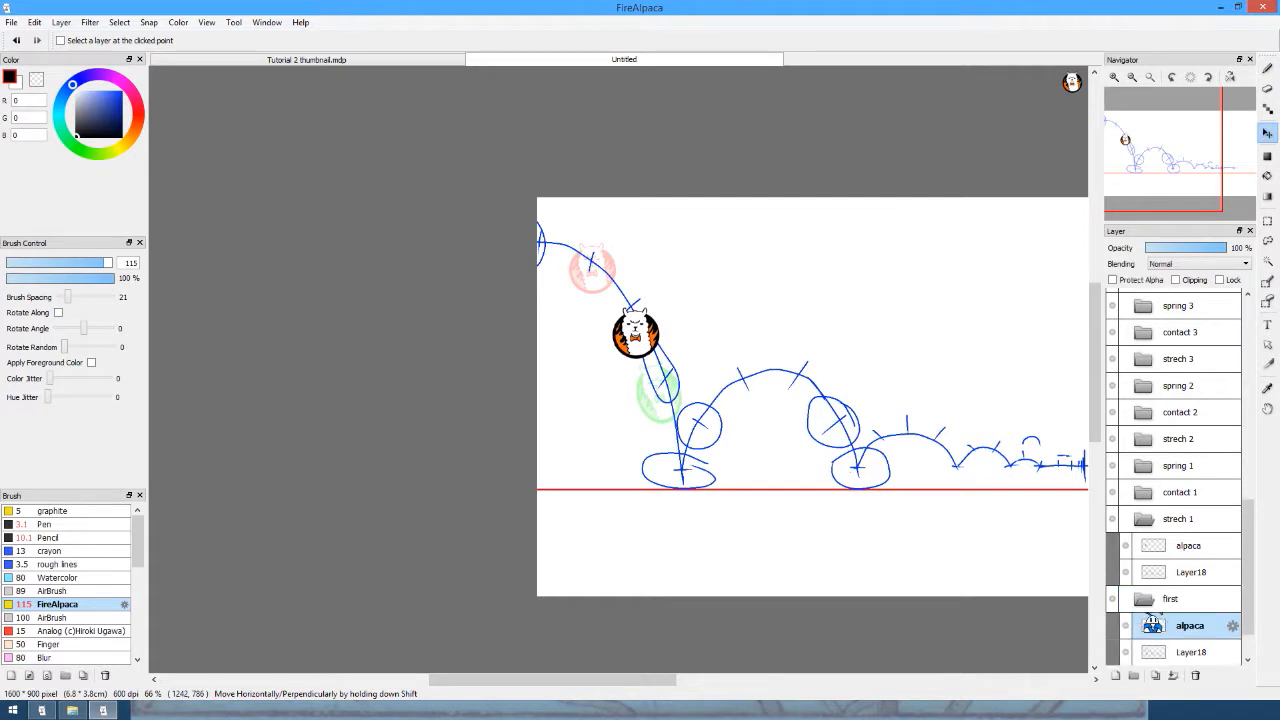
left_click_drag(645, 345, 636, 323)
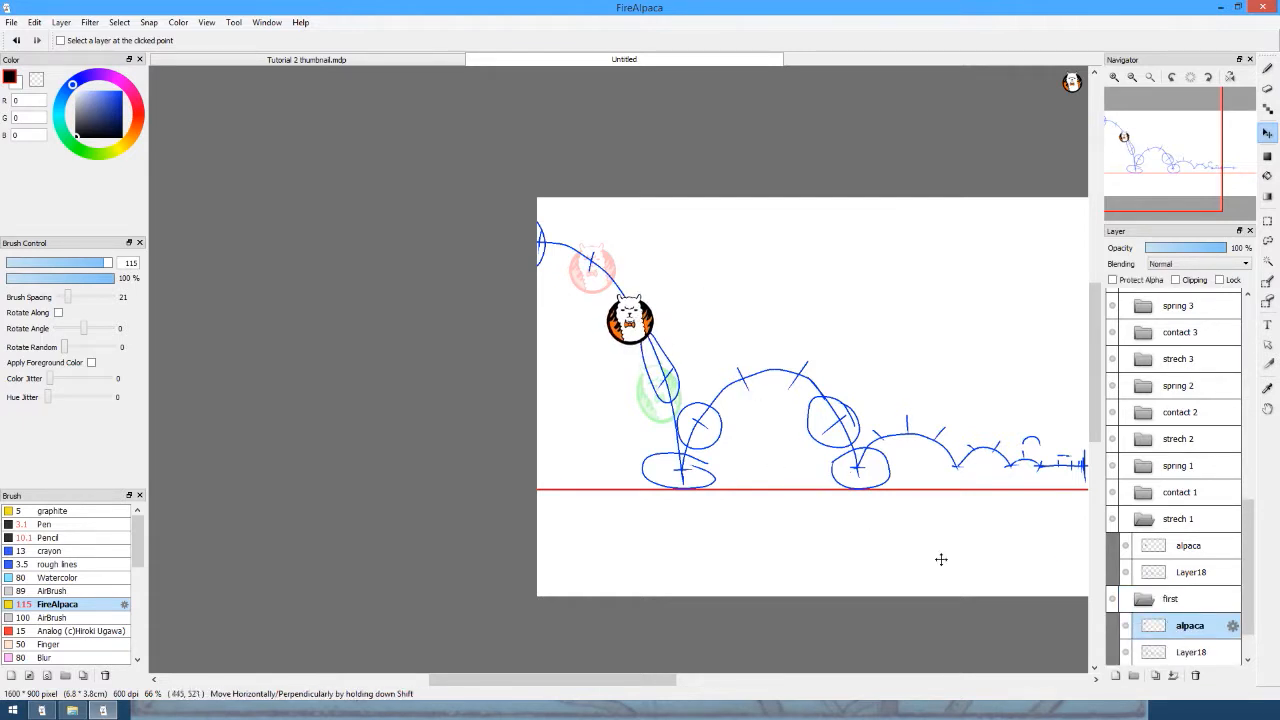
Hide the Layer18 path sketch in the three first folders, strech 1 and contact 1.
scroll(1175, 630, "down", 2)
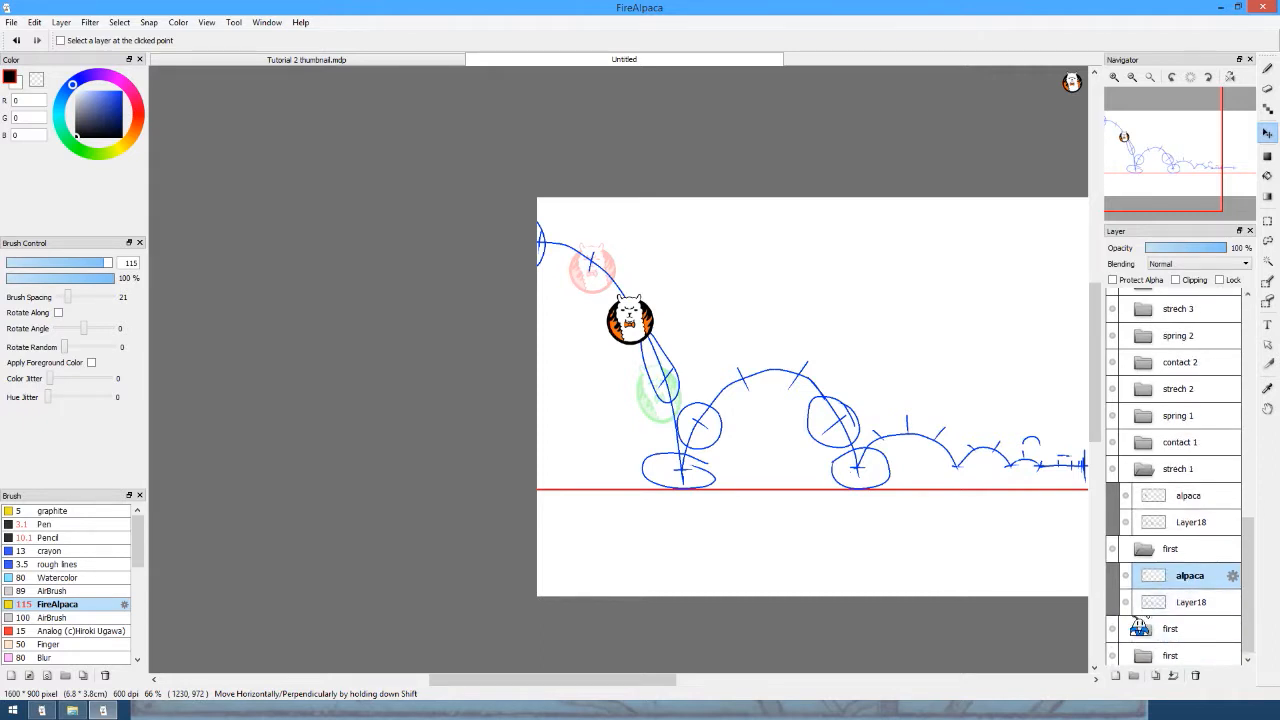
left_click(1138, 628)
left_click(1176, 597)
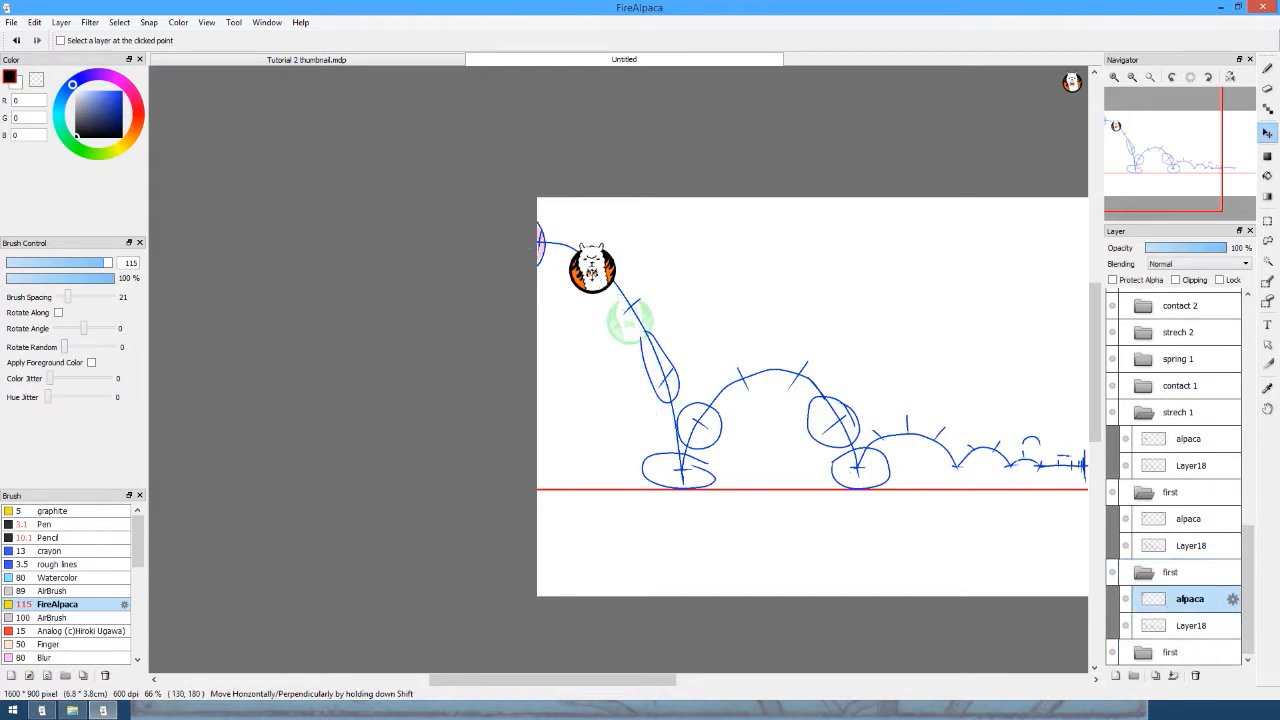
scroll(1048, 504, "up", 1)
left_click(1148, 653)
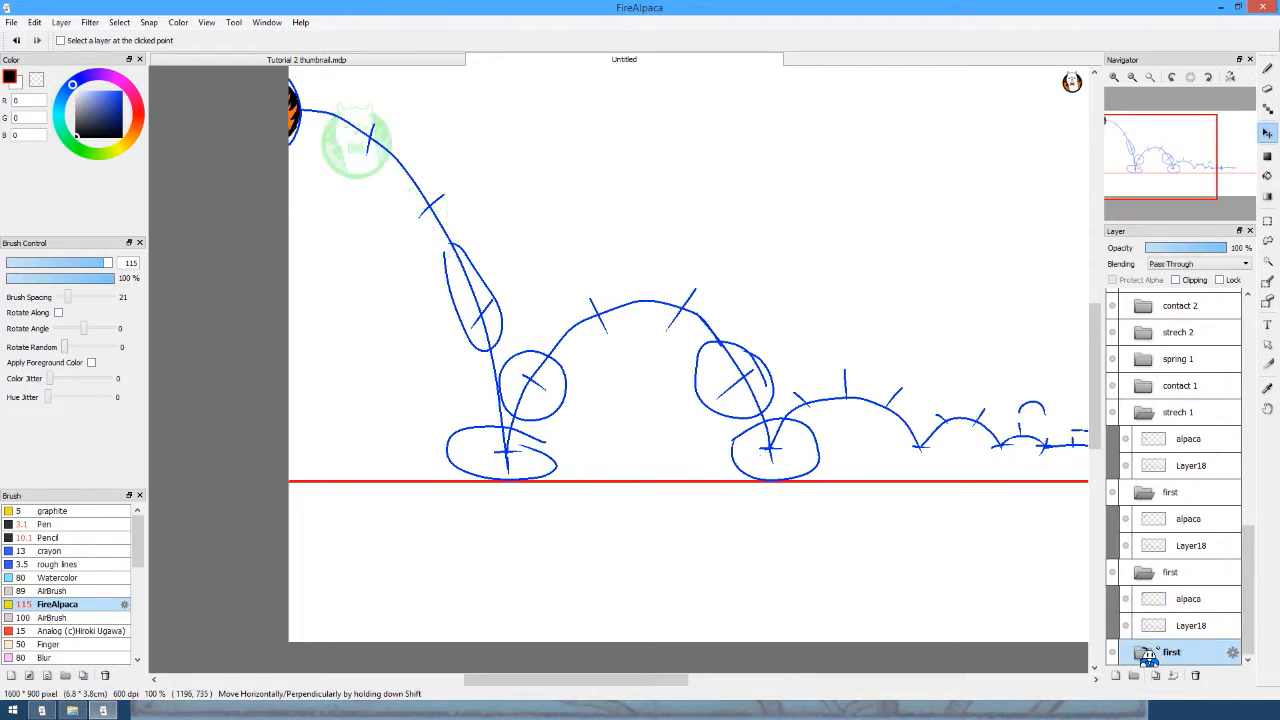
left_click(1144, 652)
scroll(1128, 602, "down", 2)
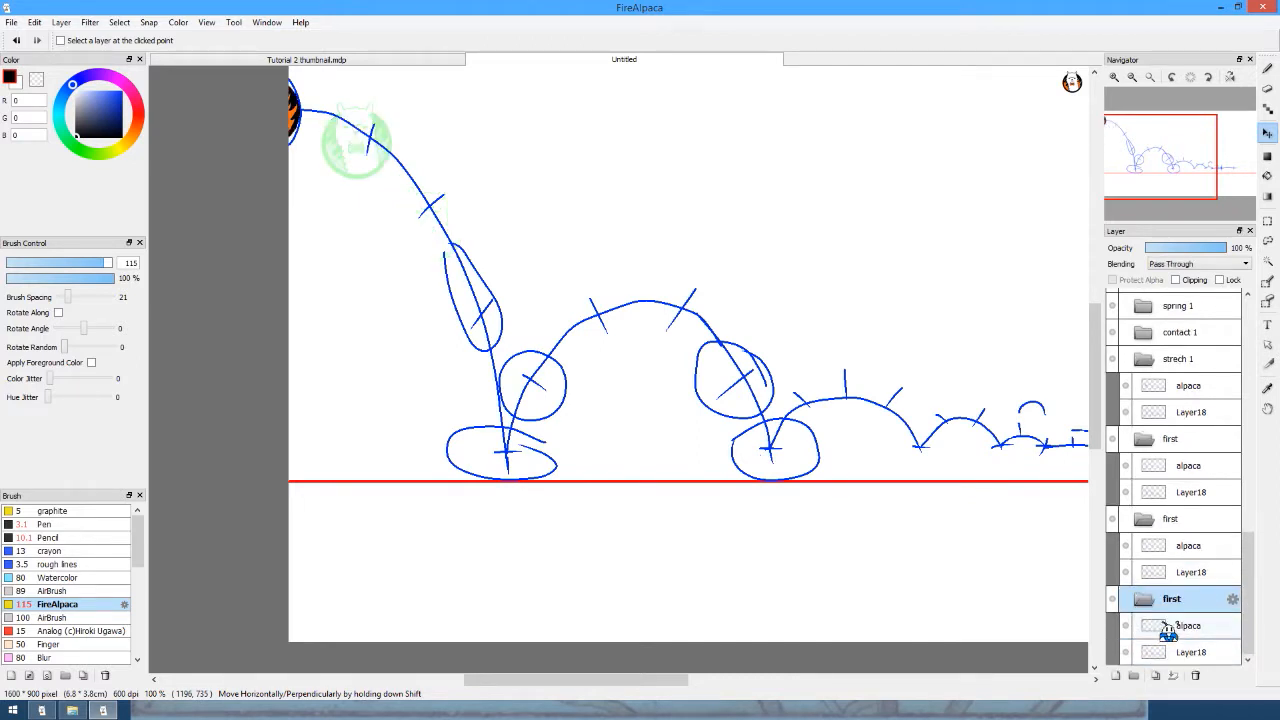
left_click(1169, 627)
left_click_drag(495, 196, 631, 295)
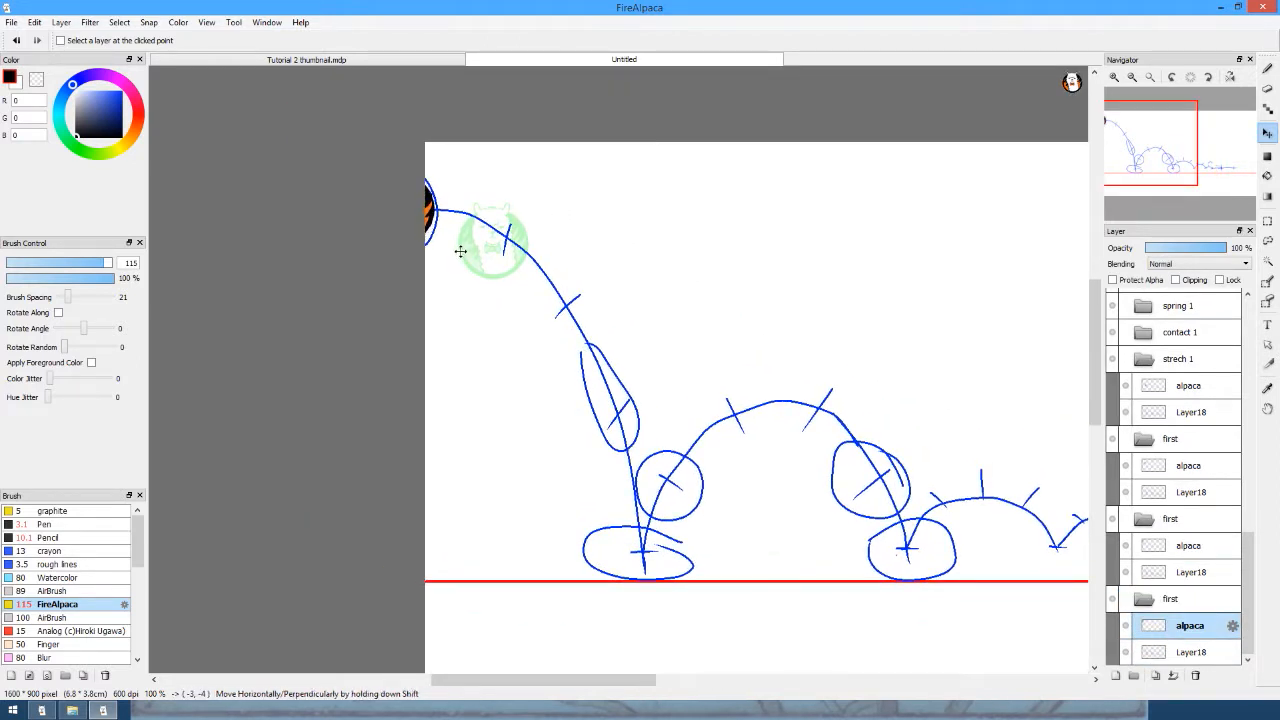
left_click(1125, 653)
left_click(1143, 599)
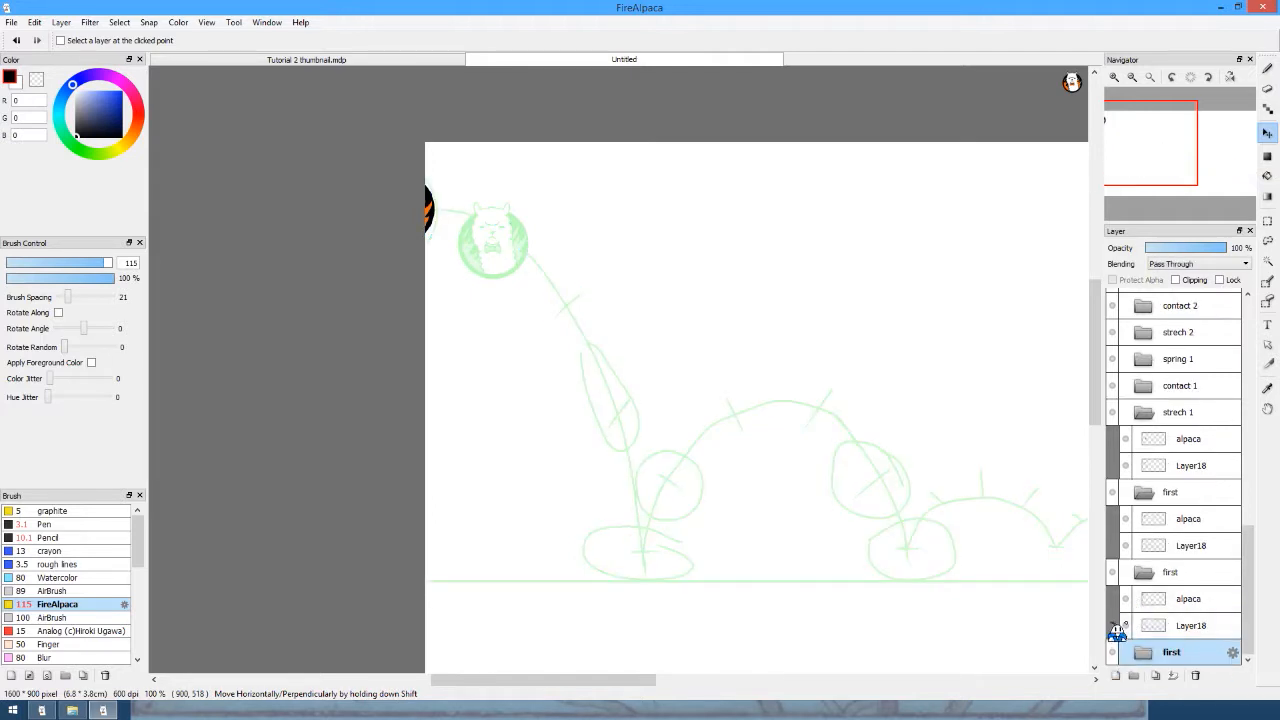
left_click(1126, 580)
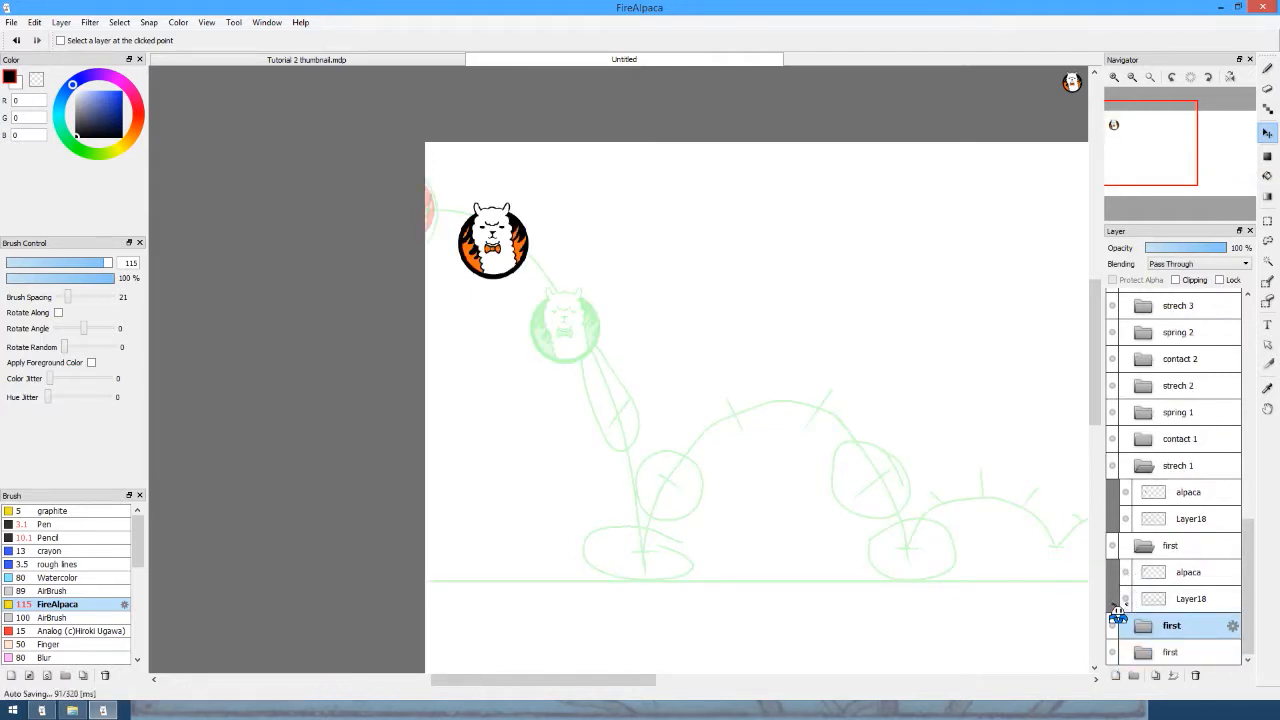
left_click(1116, 444)
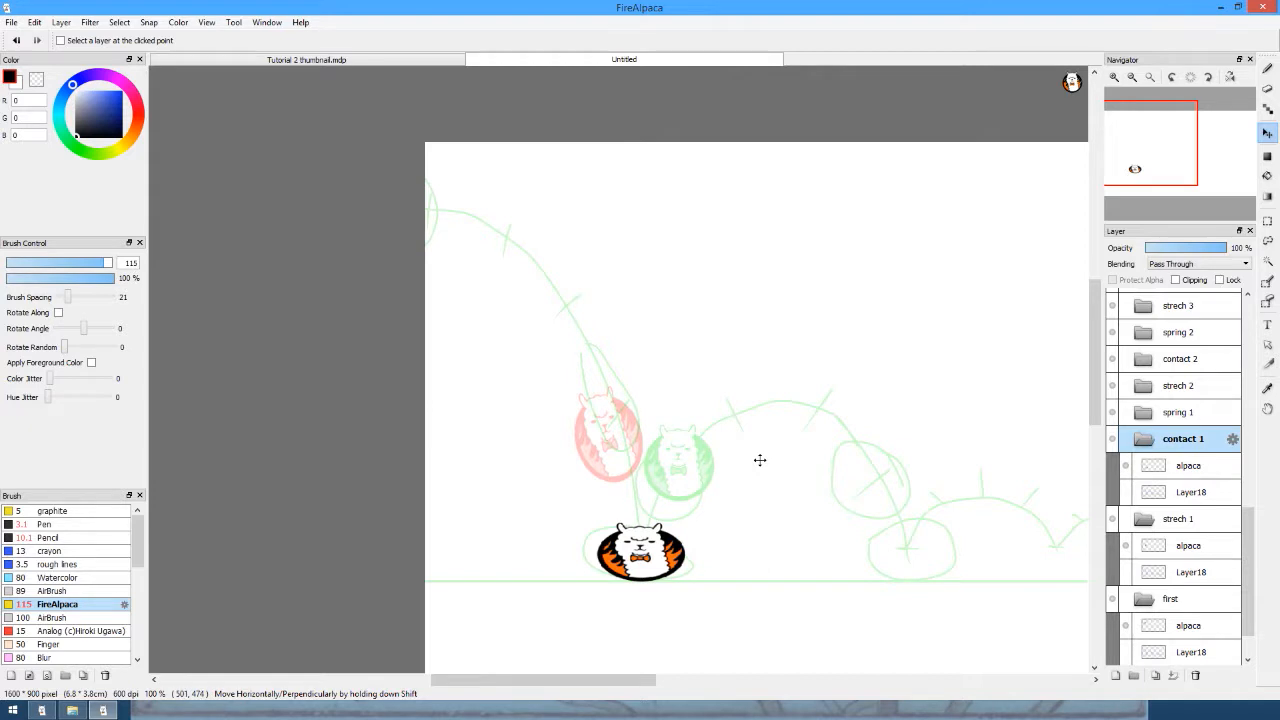
Step back and forth through the frames from first to contact 1 to check the motion of the fall.
key("Down")
key("Down")
key("Down")
key("Down")
key("Down")
key("Up")
key("Up")
key("Up")
key("Up")
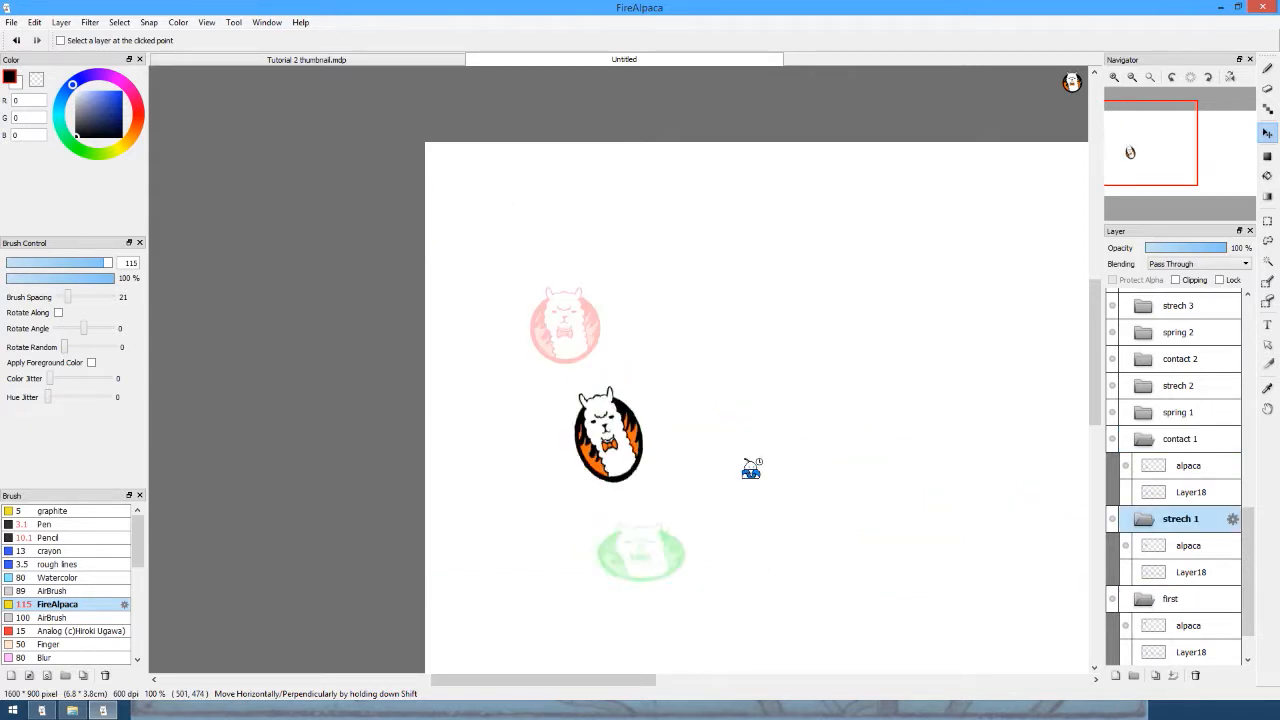
key("Up")
key("Up")
key("Down")
key("Down")
key("Down")
key("Down")
key("Down")
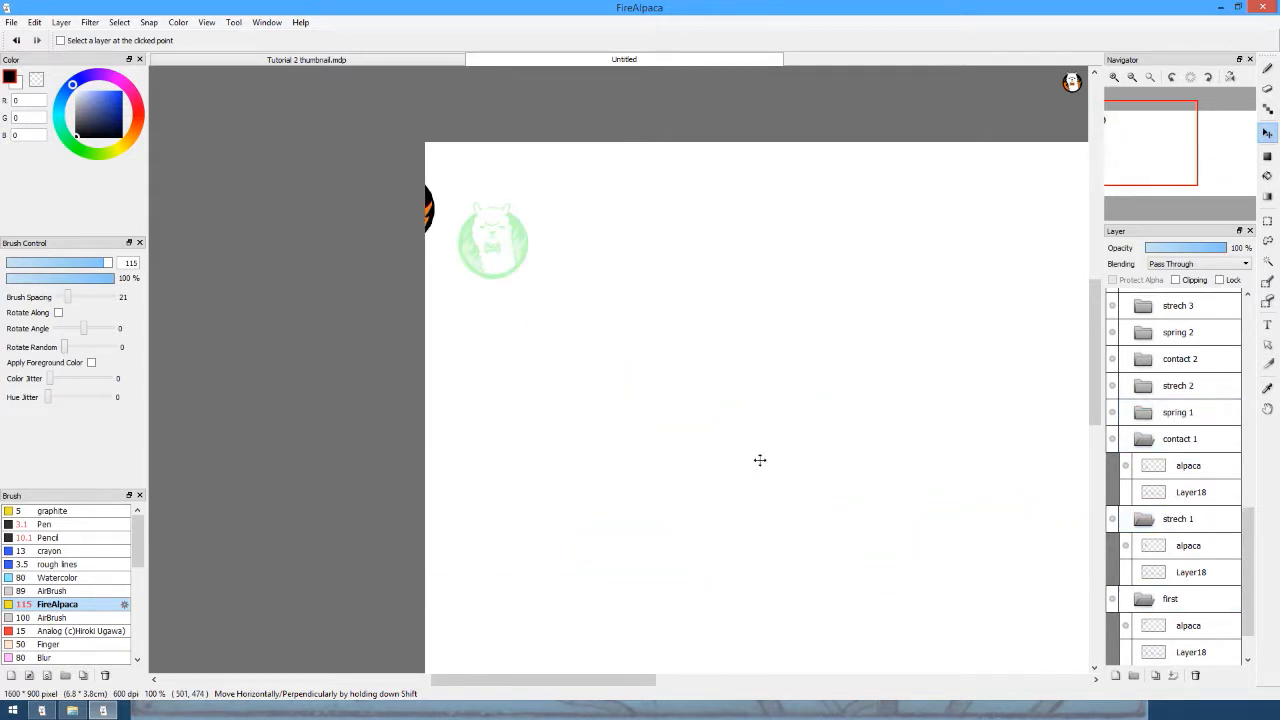
key("Up")
key("Up")
key("Up")
key("Down")
key("Down")
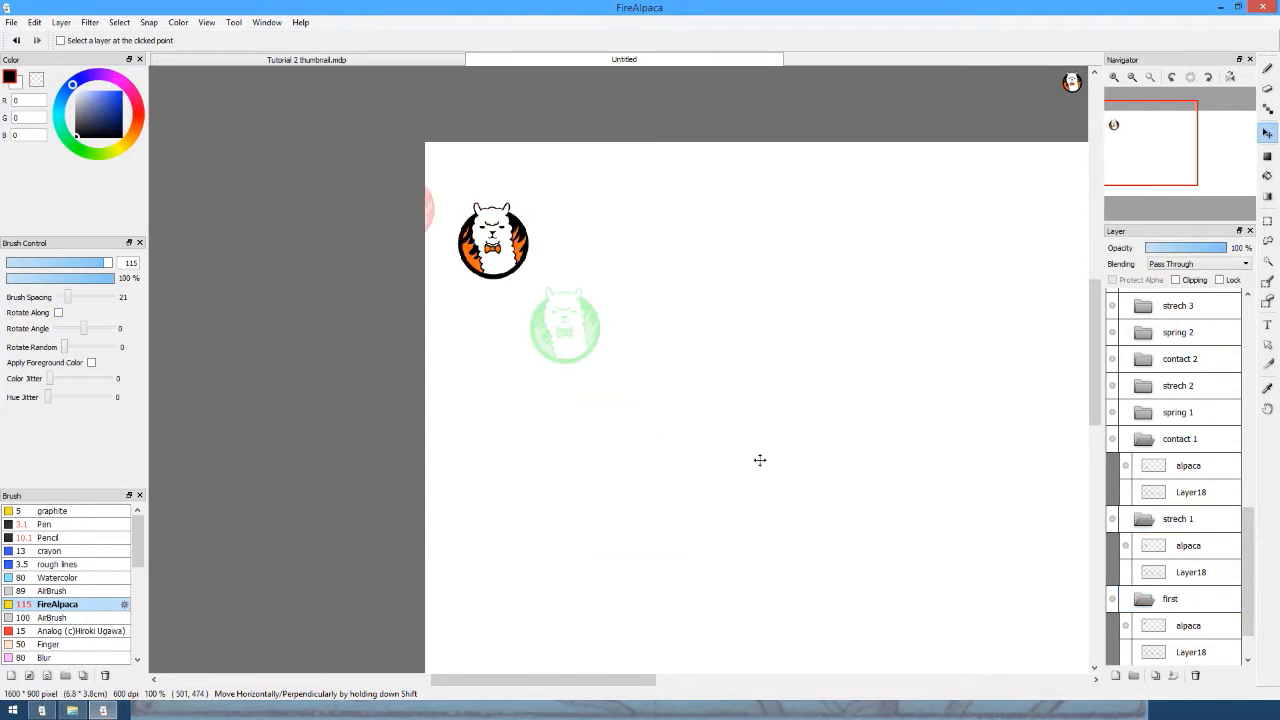
key("Up")
key("Down")
key("Up")
key("Down")
key("Up")
key("Down")
Nudge the alpaca in the middle first folder slightly up and to the right, and collapse the open first folders.
scroll(1166, 594, "down", 2)
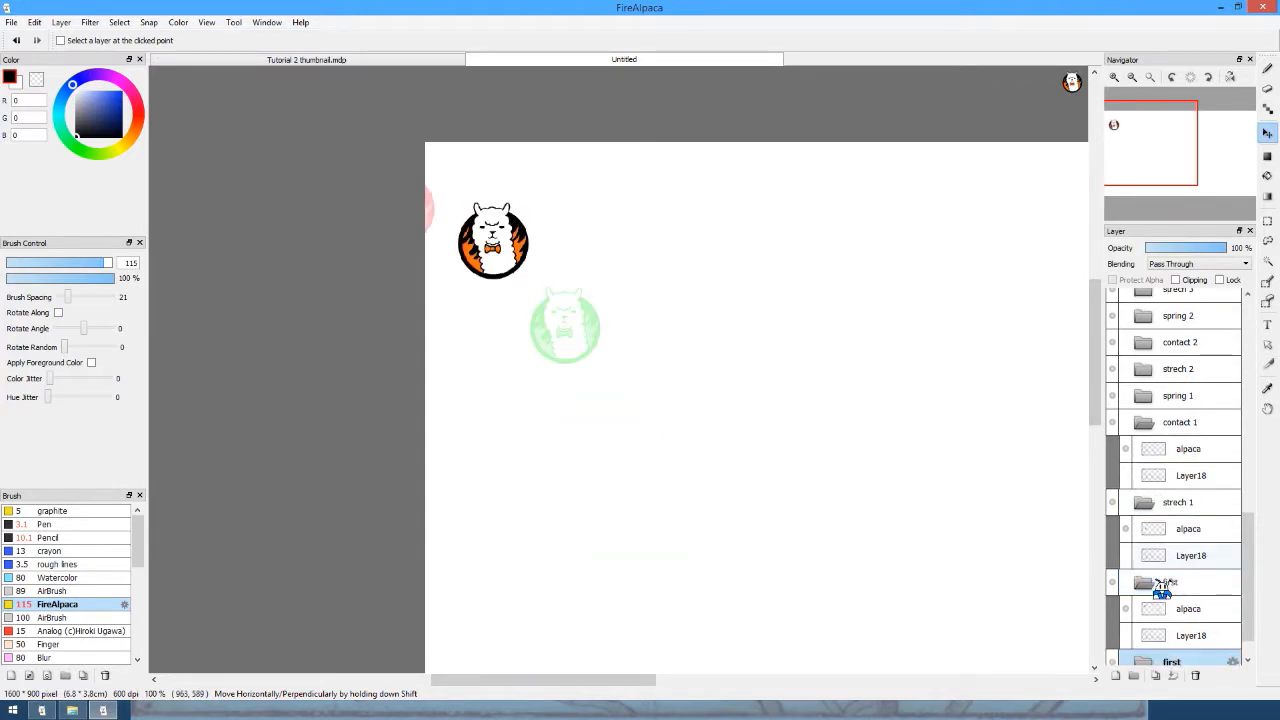
left_click(1155, 632)
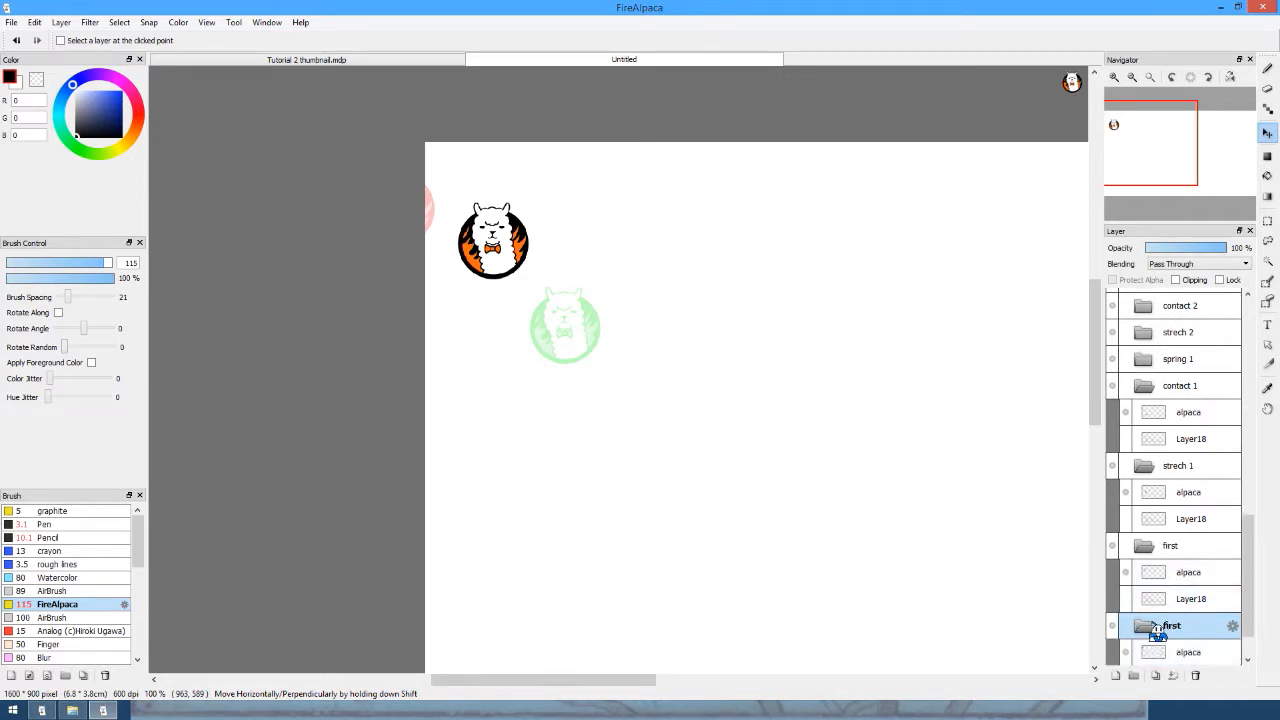
scroll(1165, 645, "down", 1)
left_click(1172, 626)
left_click_drag(494, 247, 498, 243)
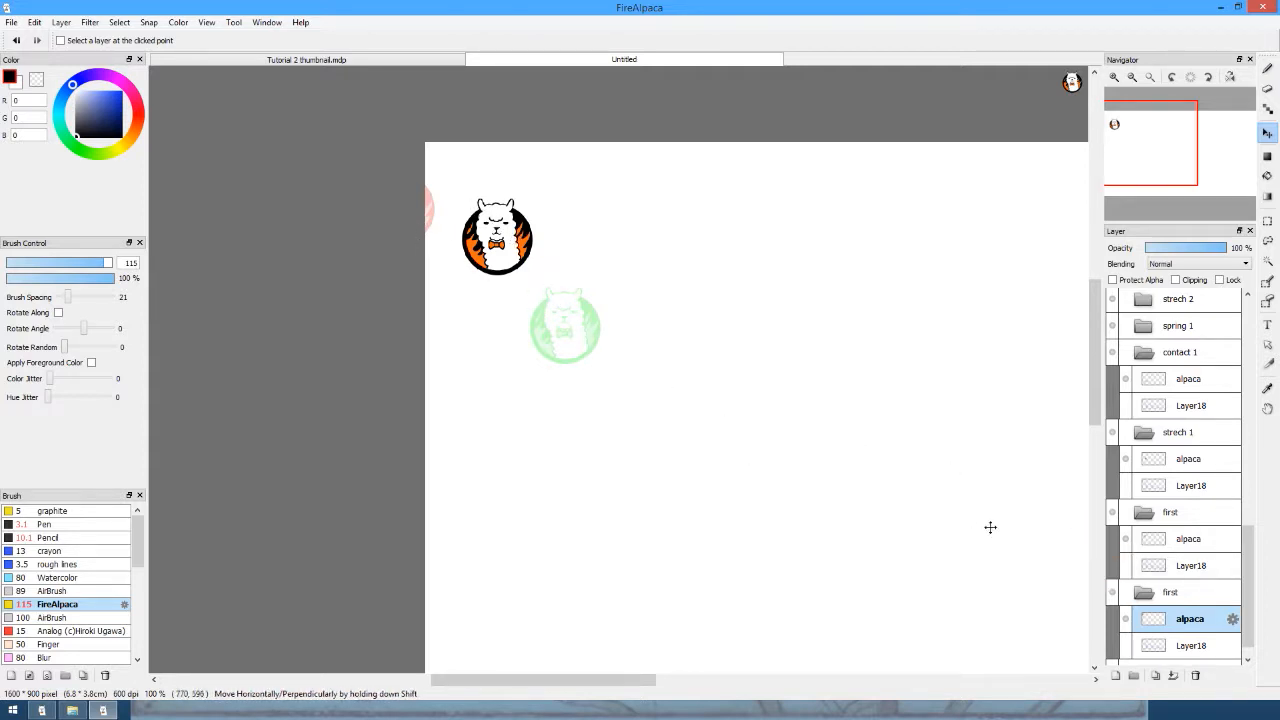
left_click(1134, 594)
left_click(1134, 554)
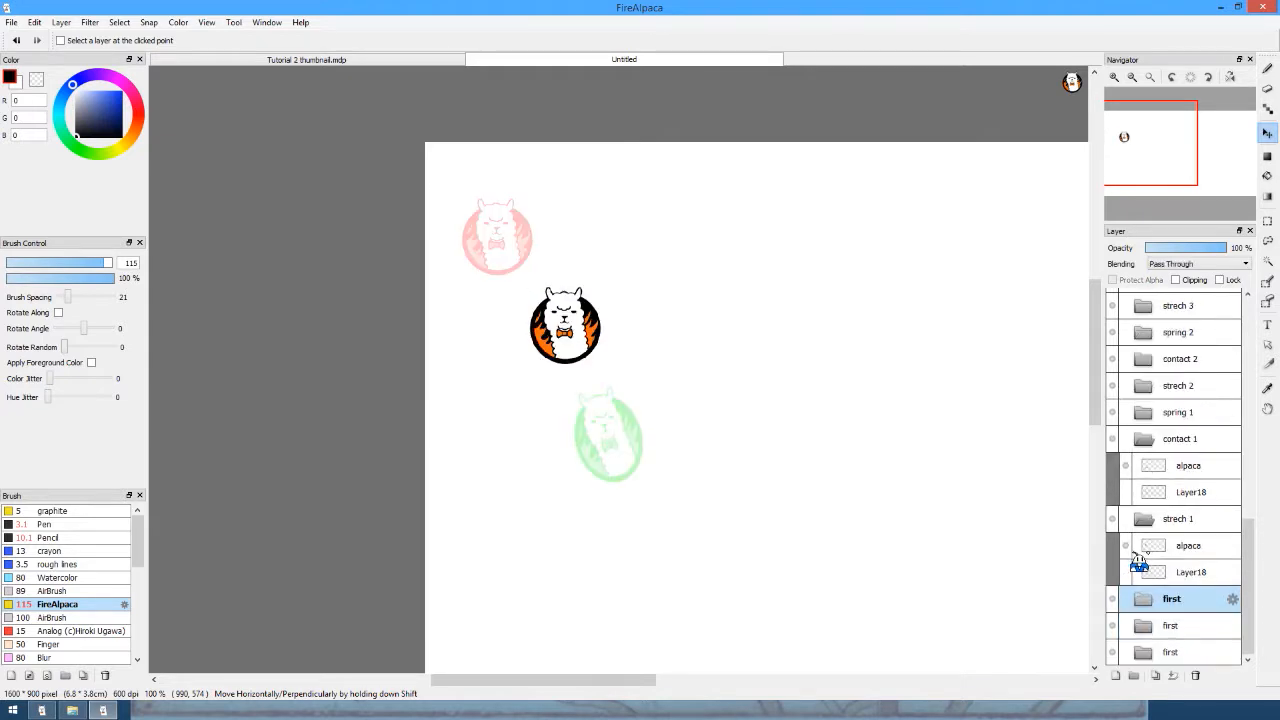
Nudge the alpaca in the topmost first folder slightly down and to the right along the falling path.
left_click(1130, 541)
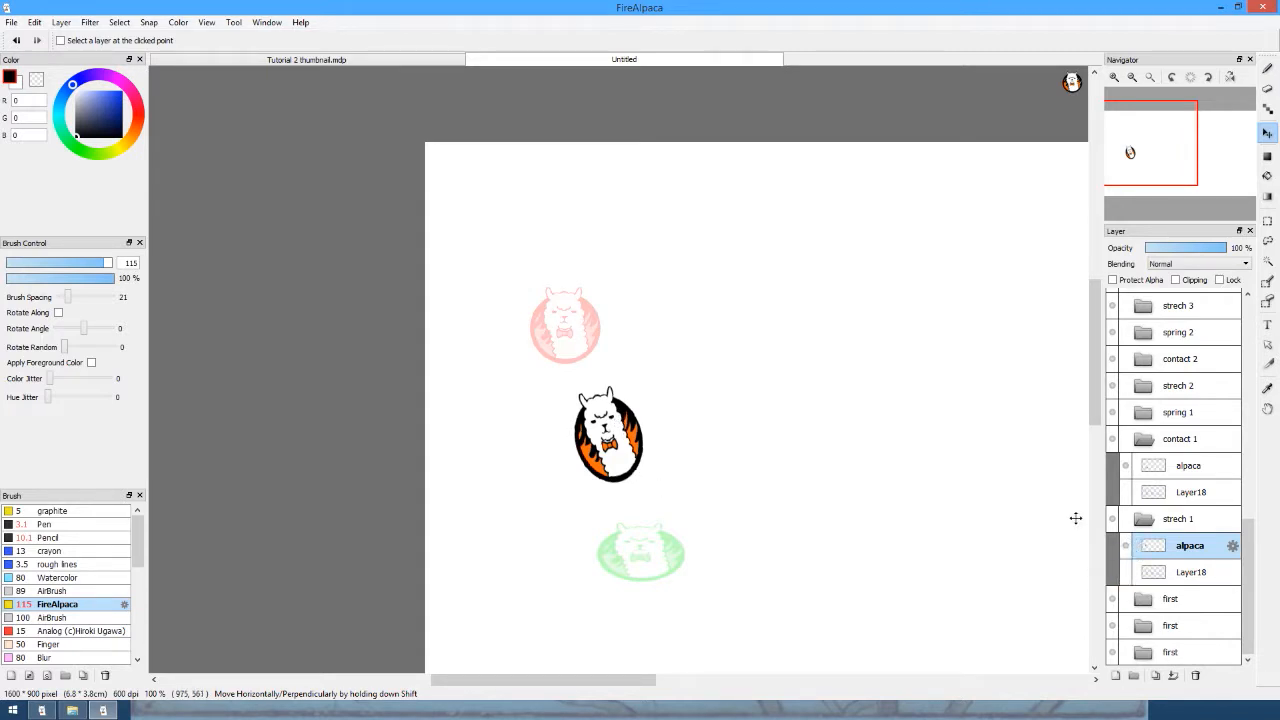
left_click(1134, 598)
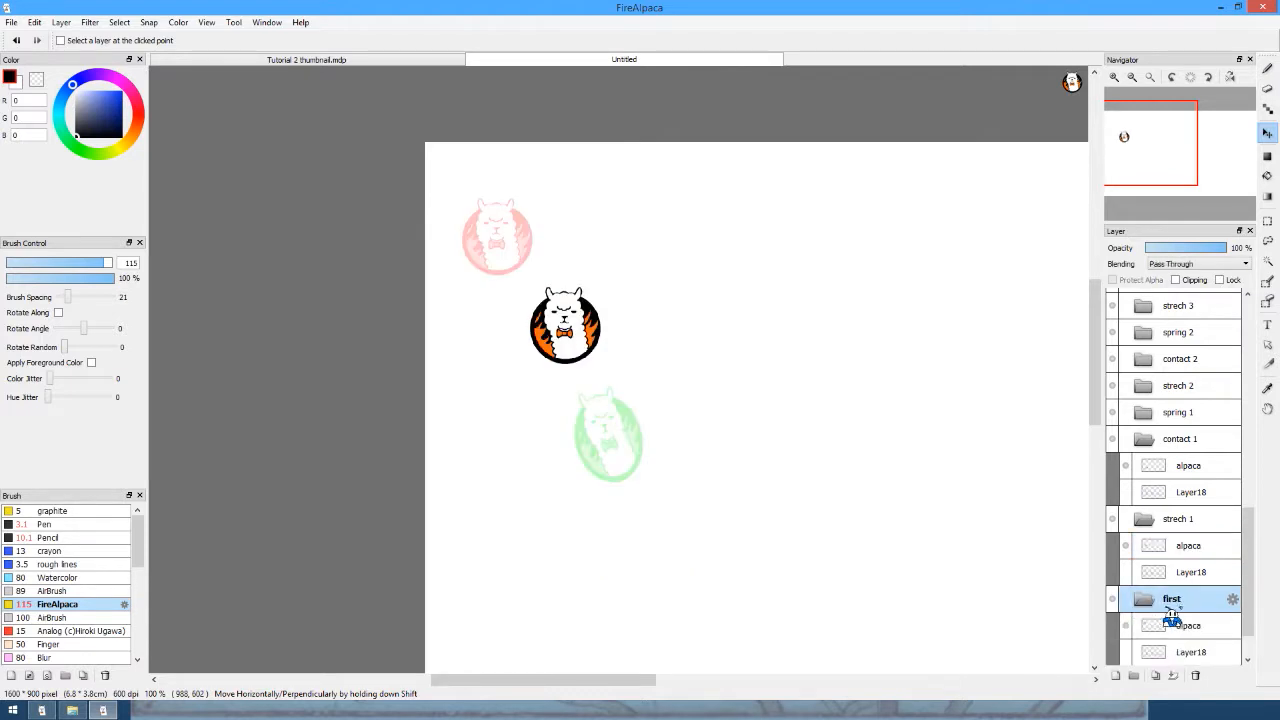
left_click(1156, 622)
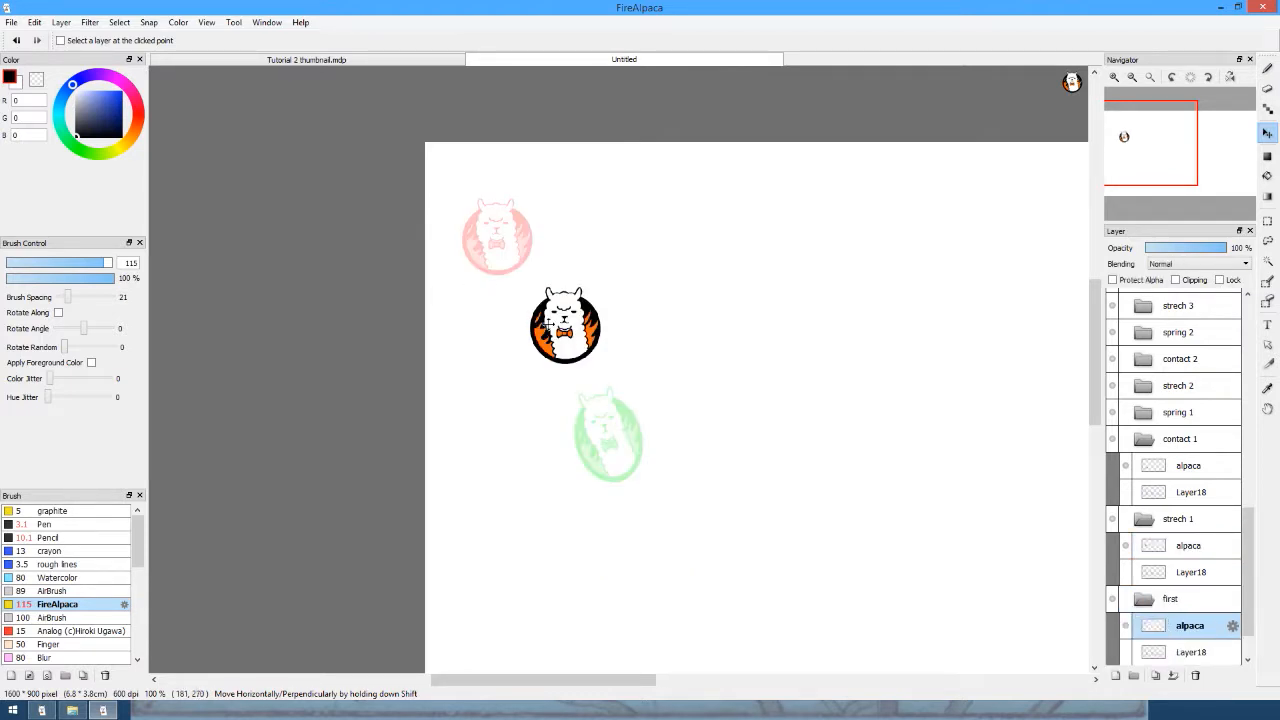
left_click_drag(548, 323, 560, 356)
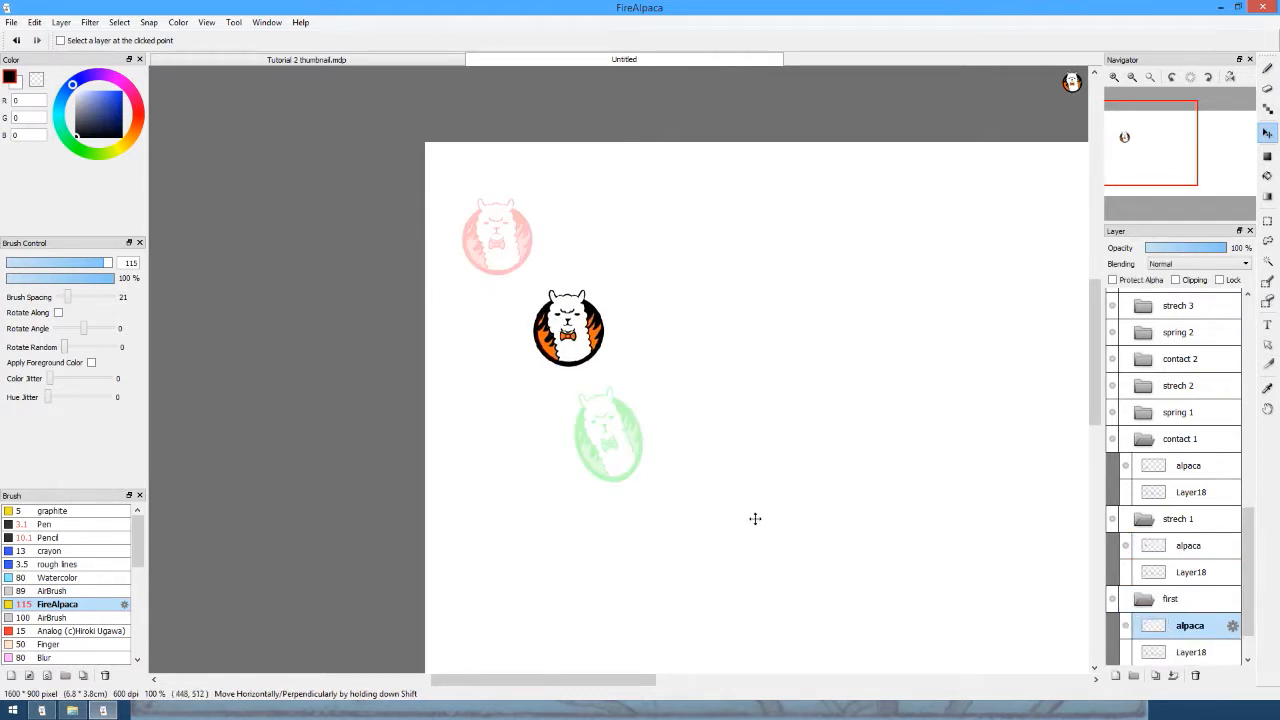
Shift the alpaca in the strech 1 folder slightly down and to the right, and rotate it slightly clockwise.
scroll(1110, 550, "down", 2)
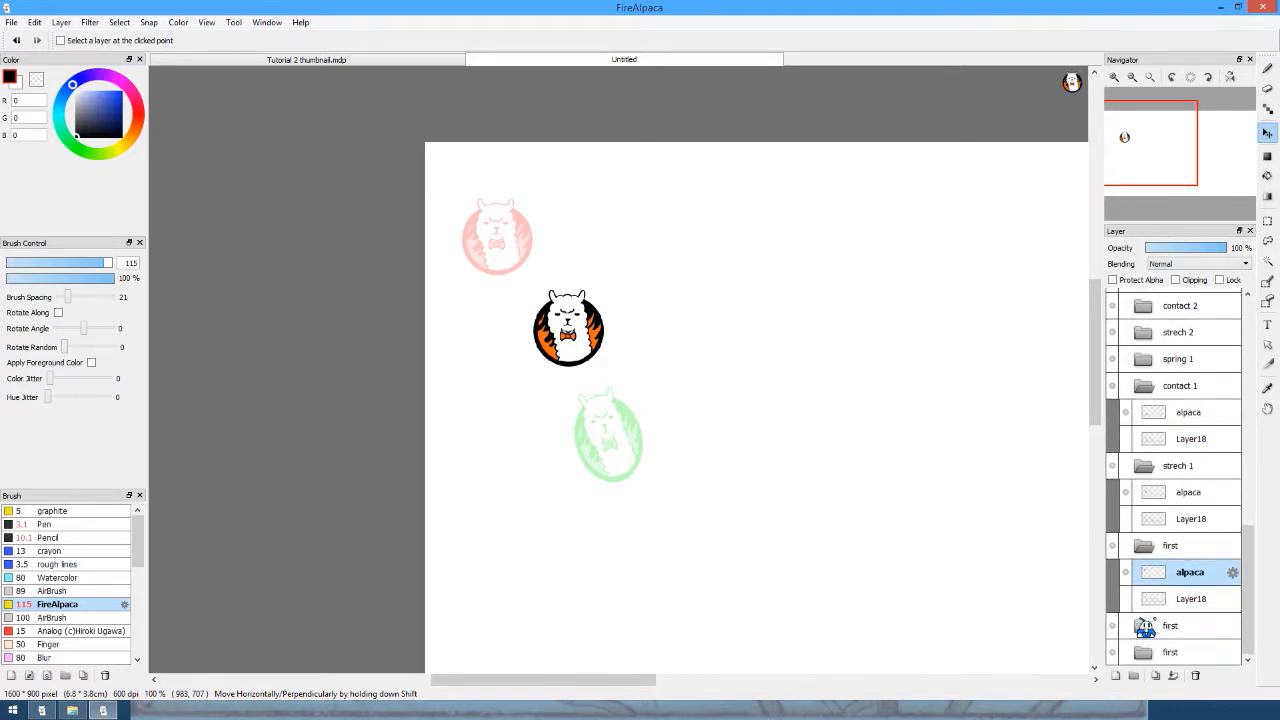
left_click(1145, 625)
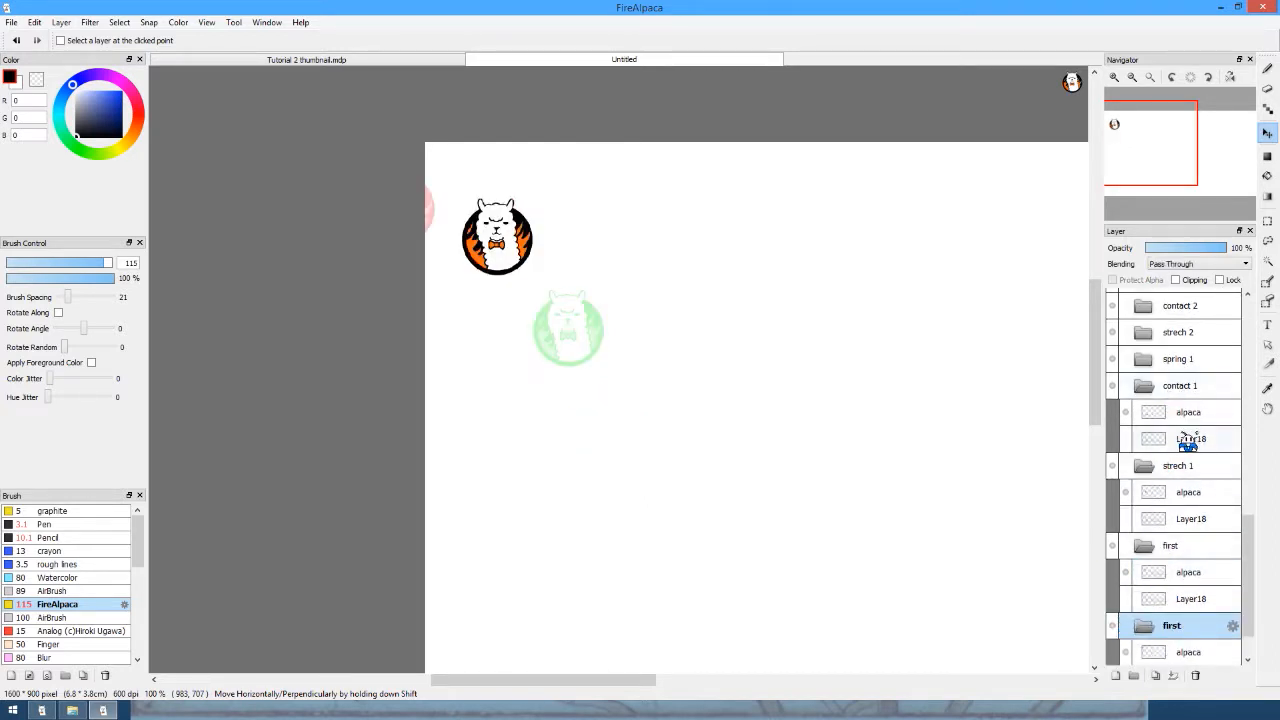
left_click(1188, 496)
left_click_drag(634, 453, 637, 457)
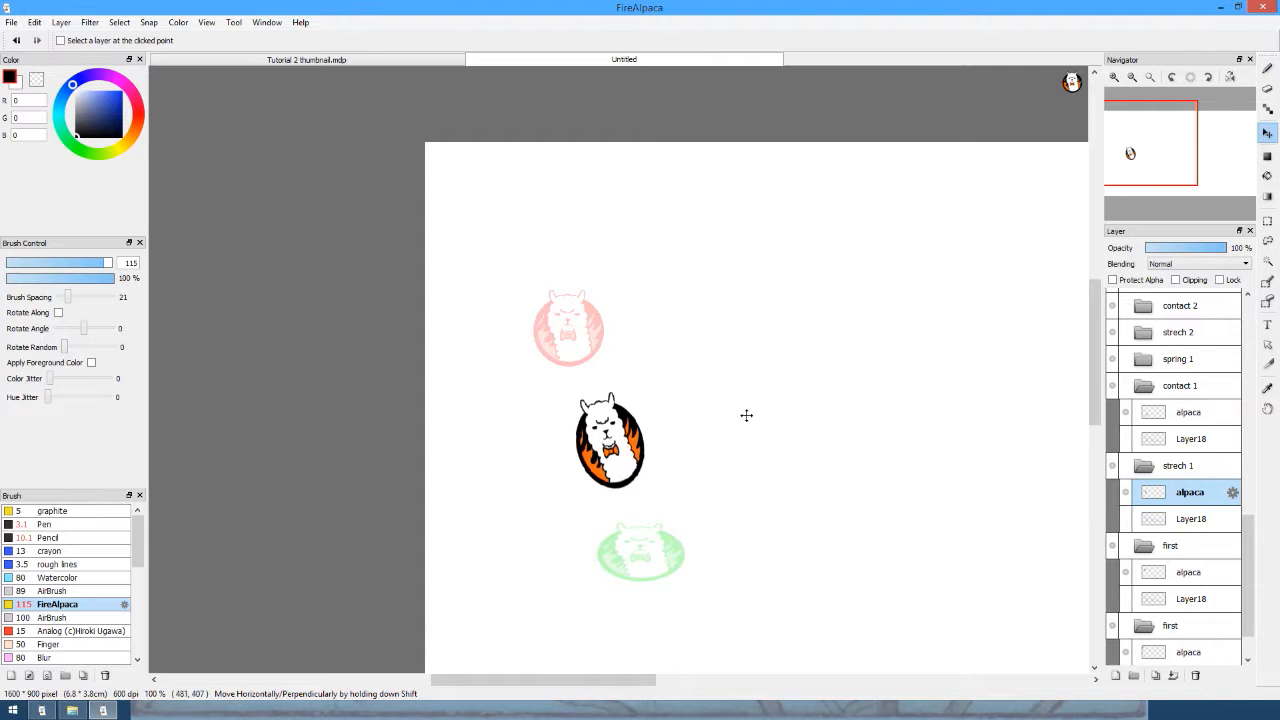
key("ctrl+t")
left_click_drag(694, 377, 703, 377)
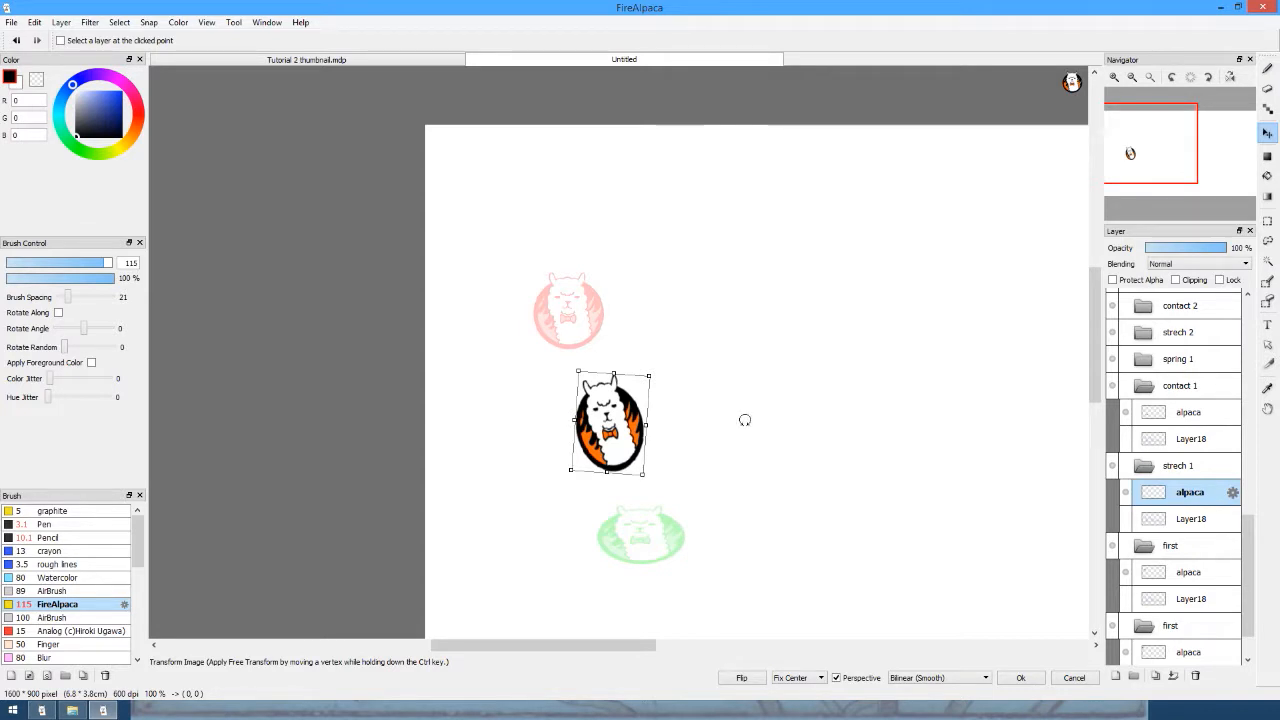
key("Return")
Step back and forth through the frames from the first folders to strech 2 to check the adjusted fall.
key("ctrl+Down")
key("ctrl+Down")
key("ctrl+Down")
key("ctrl+Up")
key("ctrl+Up")
key("ctrl+Up")
key("ctrl+Up")
key("ctrl+Up")
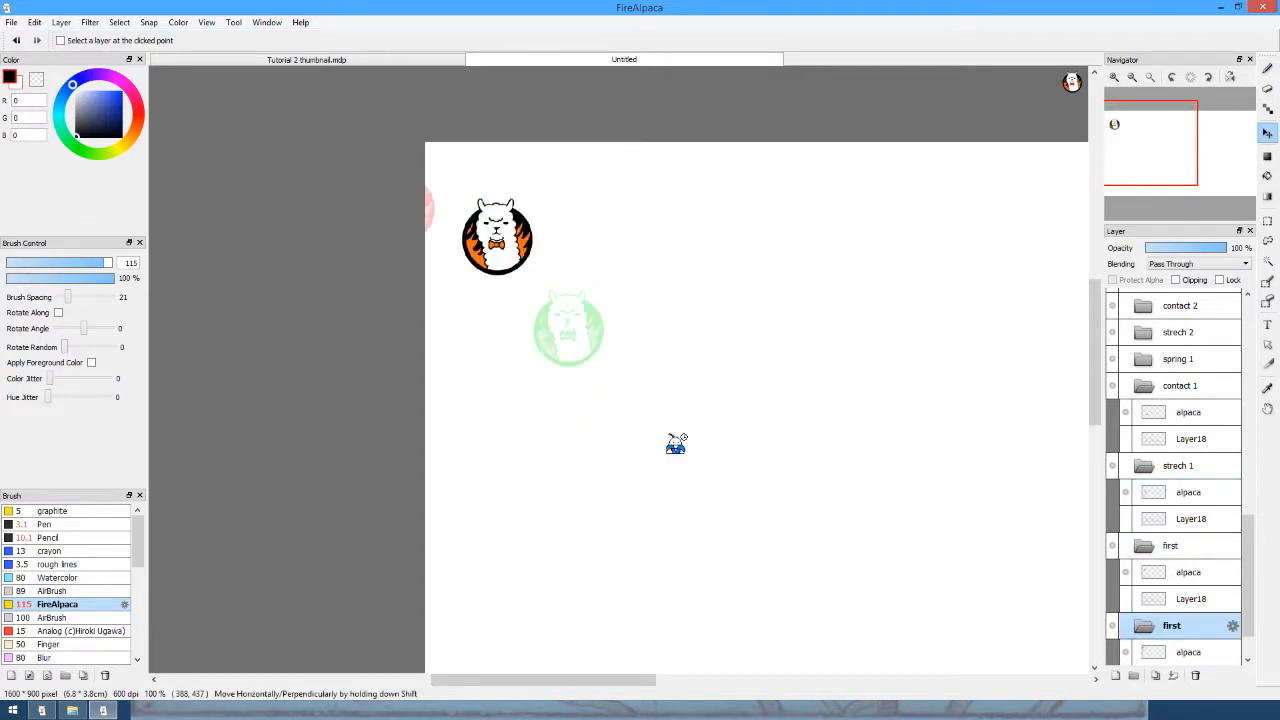
key("ctrl+Up")
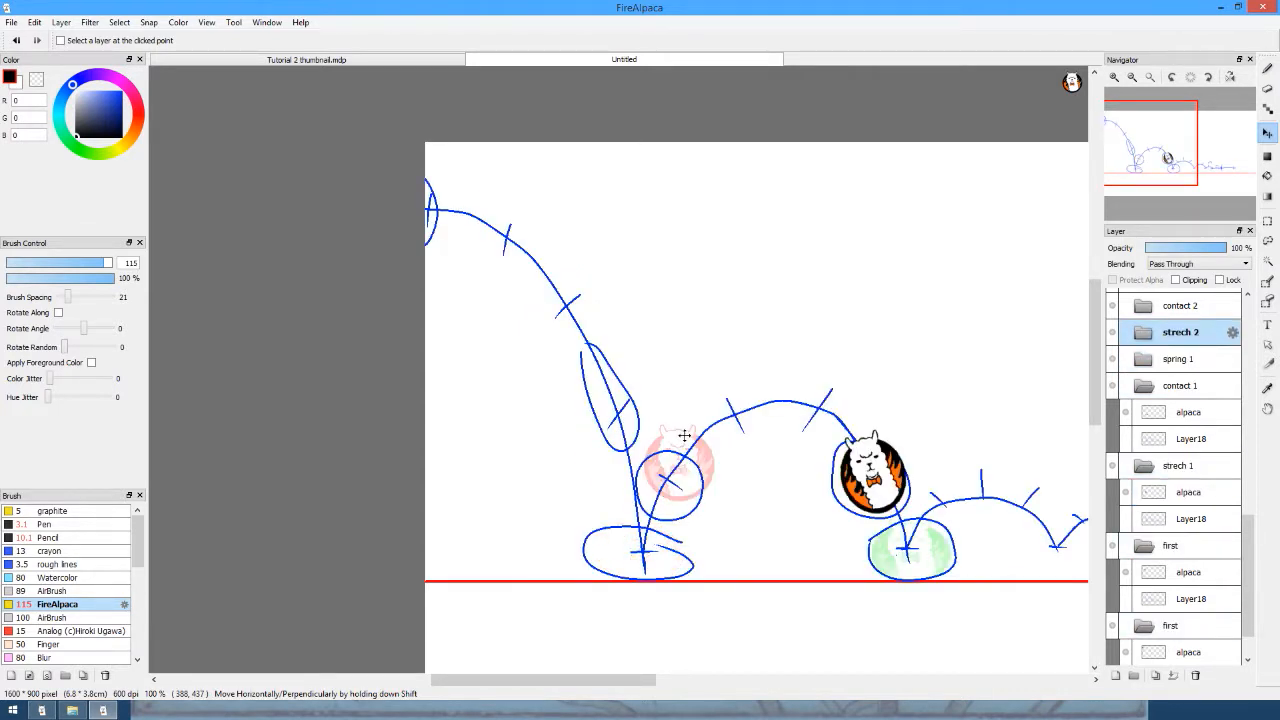
key("ctrl+Down")
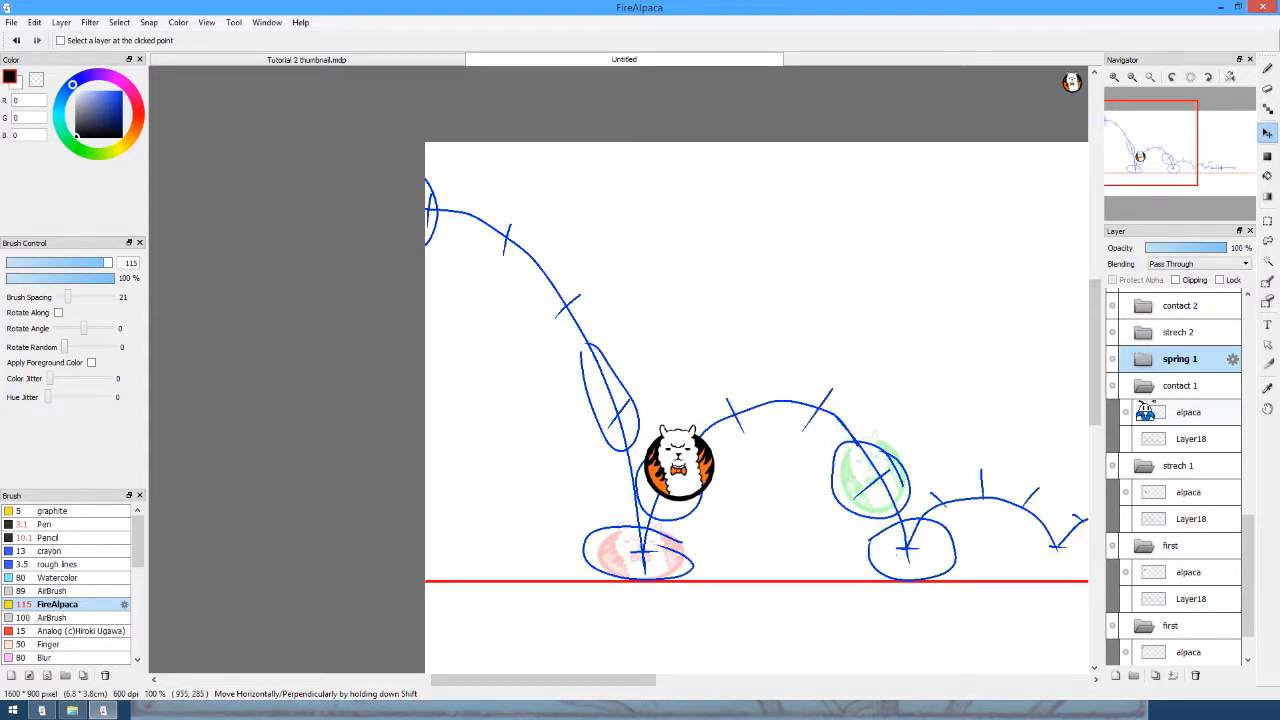
Collapse the open contact 1, strech 1 and first folders.
left_click(1140, 388)
left_click(1130, 418)
left_click(1141, 498)
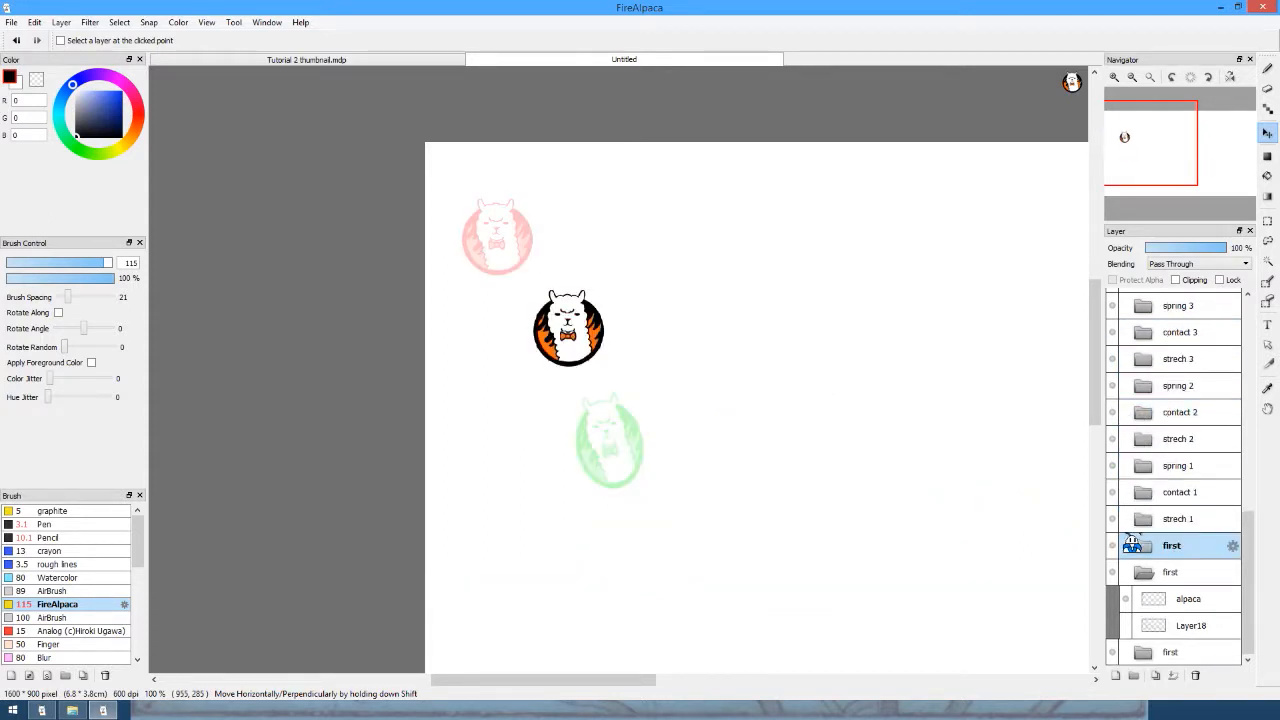
left_click(1140, 574)
left_click(1150, 553)
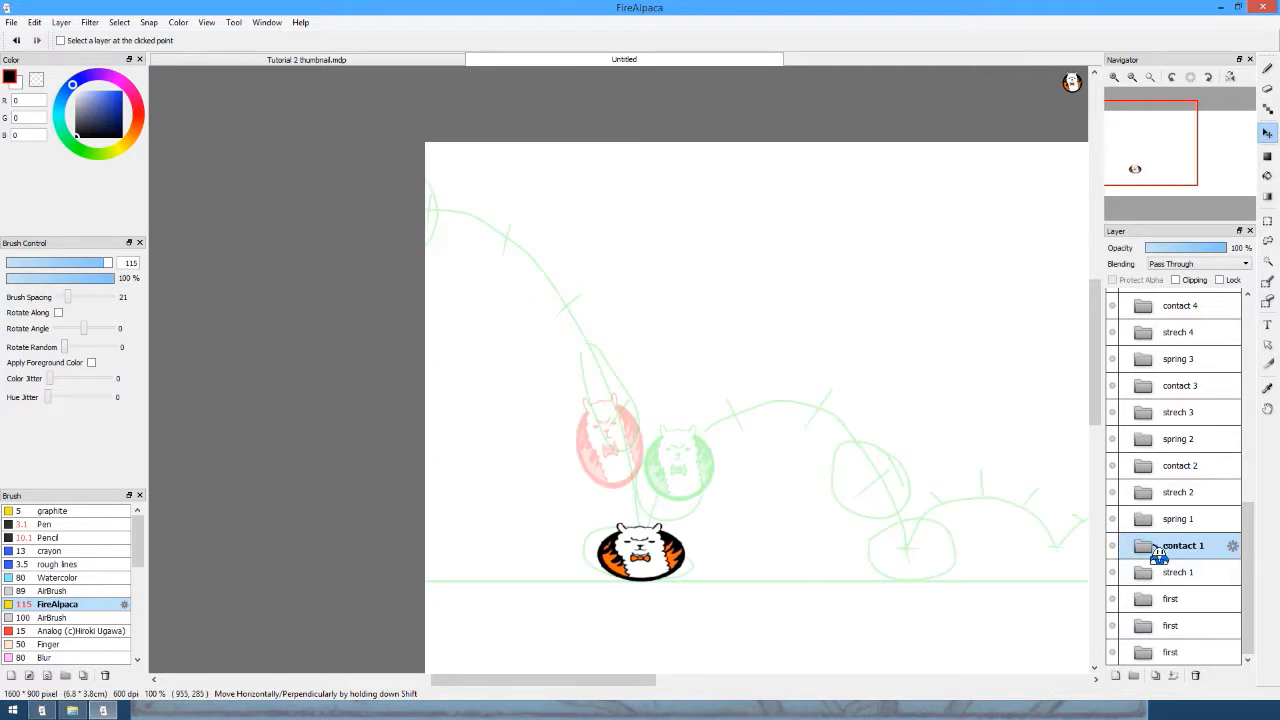
Duplicate the spring 1 folder and hide the Layer18 path sketch in the lower of the two spring 1 folders.
left_click(1136, 520)
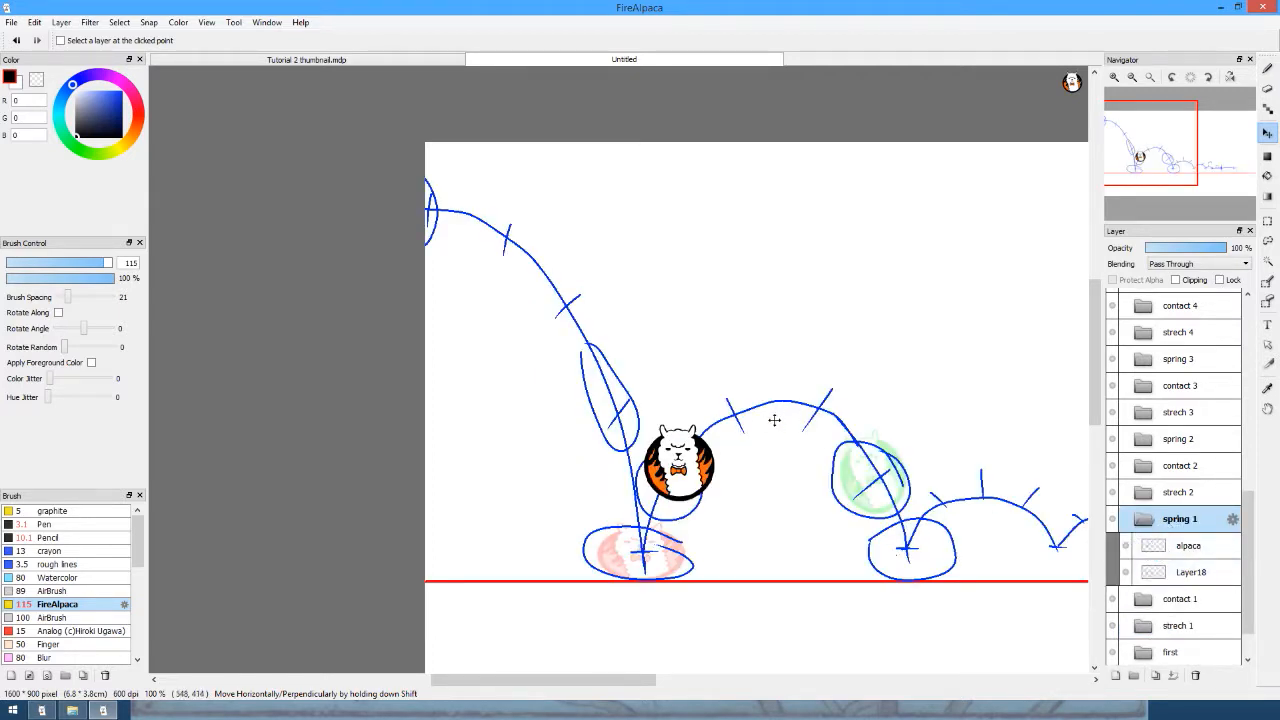
left_click(1153, 677)
left_click(1125, 598)
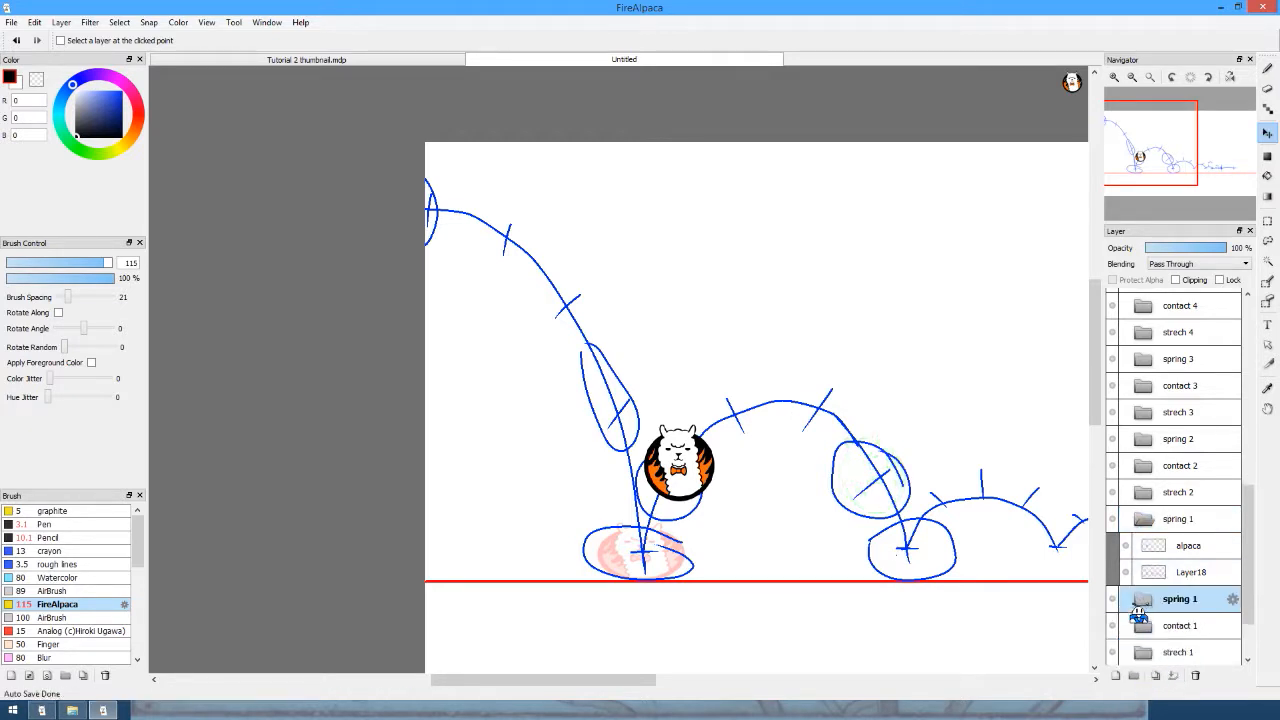
scroll(1138, 608, "down", 1)
left_click(1113, 596)
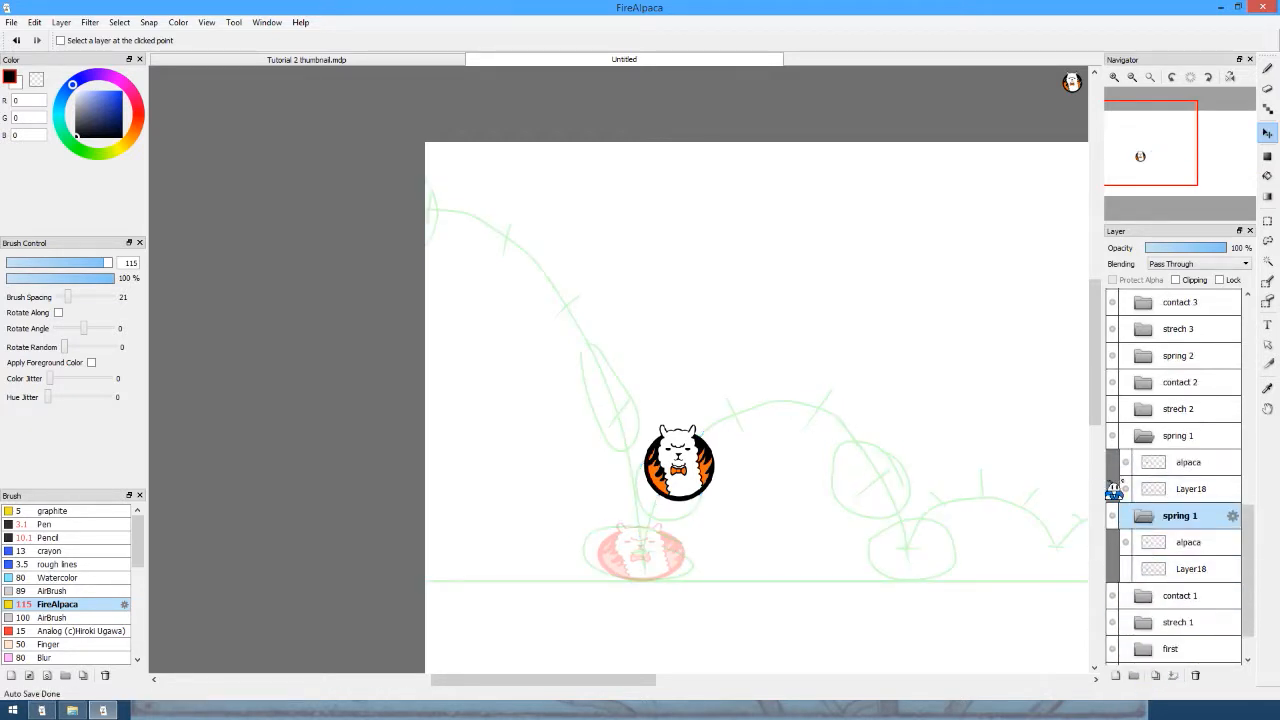
Move the alpaca in the upper spring 1 folder up and to the right onto the next tick mark of the second arc.
left_click(1190, 488)
left_click(1168, 465)
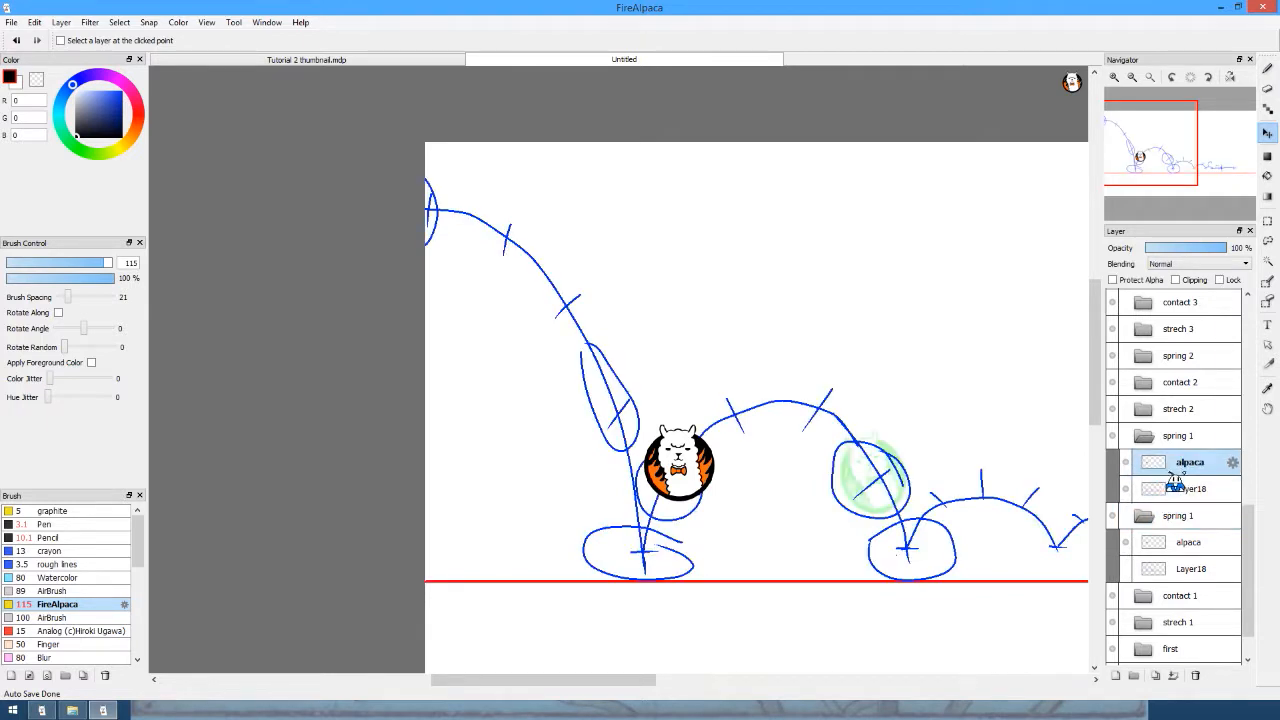
left_click_drag(697, 458, 753, 405)
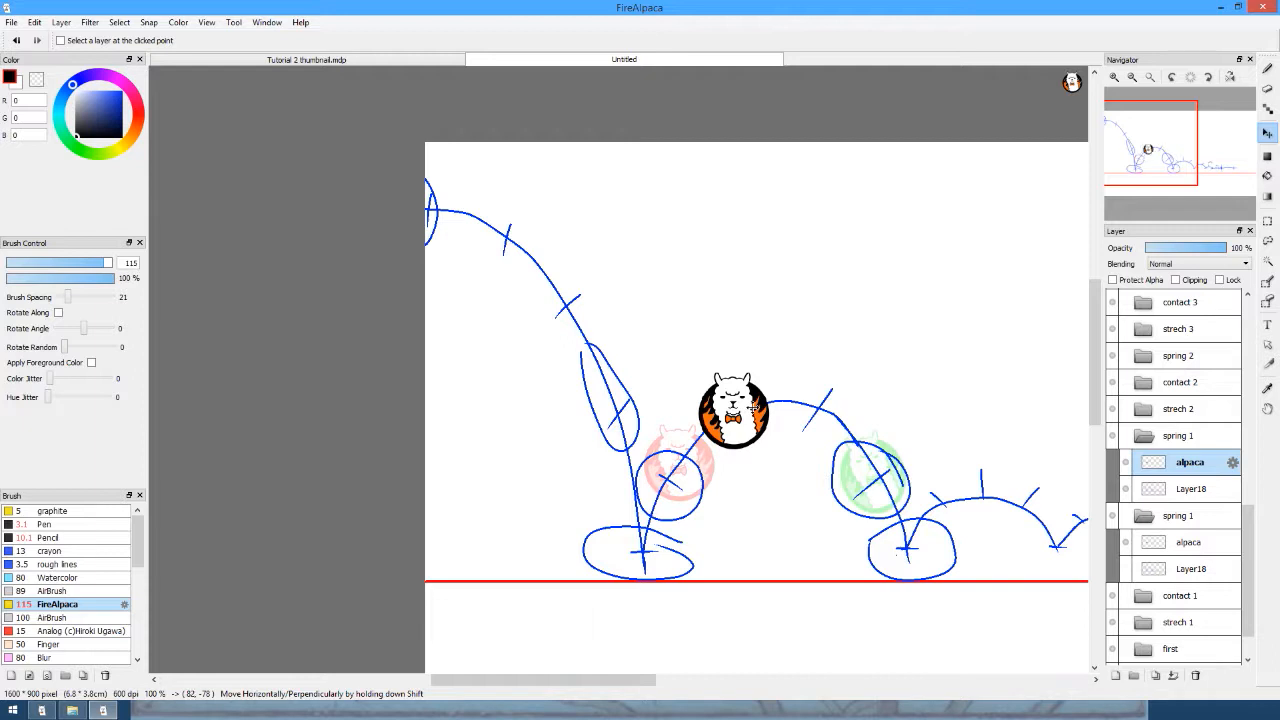
Duplicate the upper spring 1 folder and move the new alpaca right to the tick mark past the second arc's peak.
left_click(1168, 437)
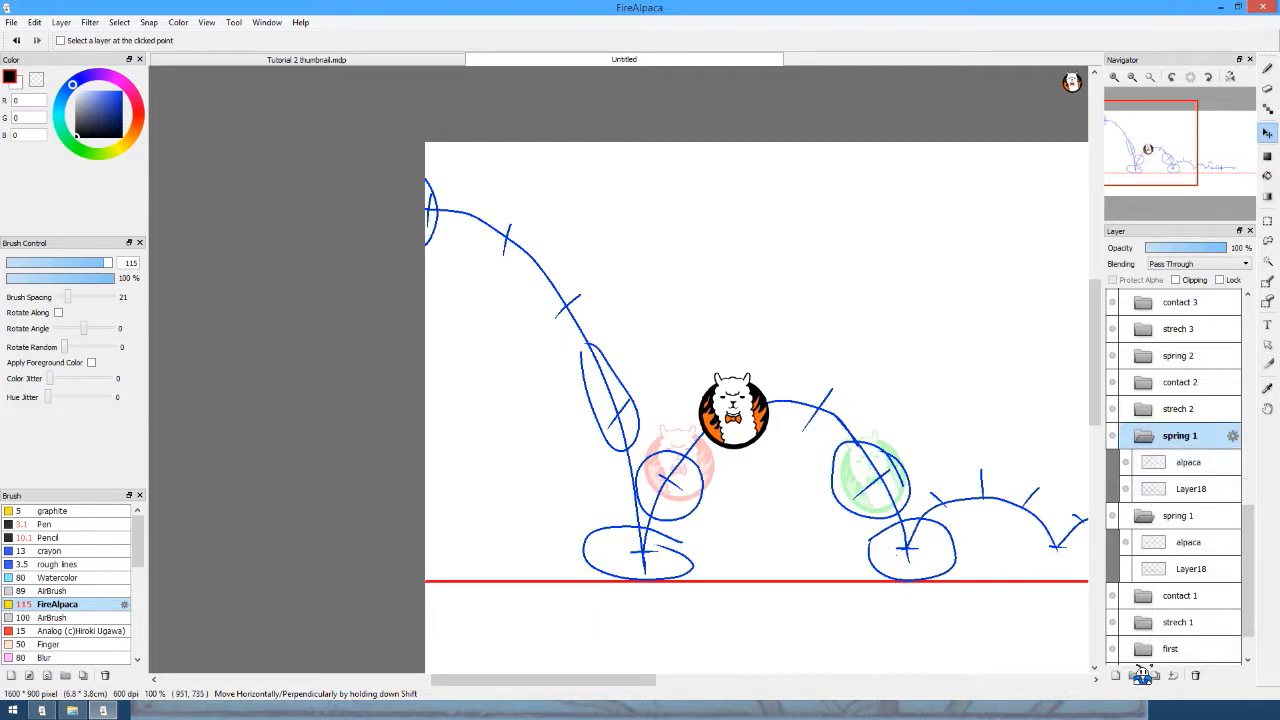
left_click(1141, 675)
left_click(1188, 462)
left_click_drag(789, 418, 864, 423)
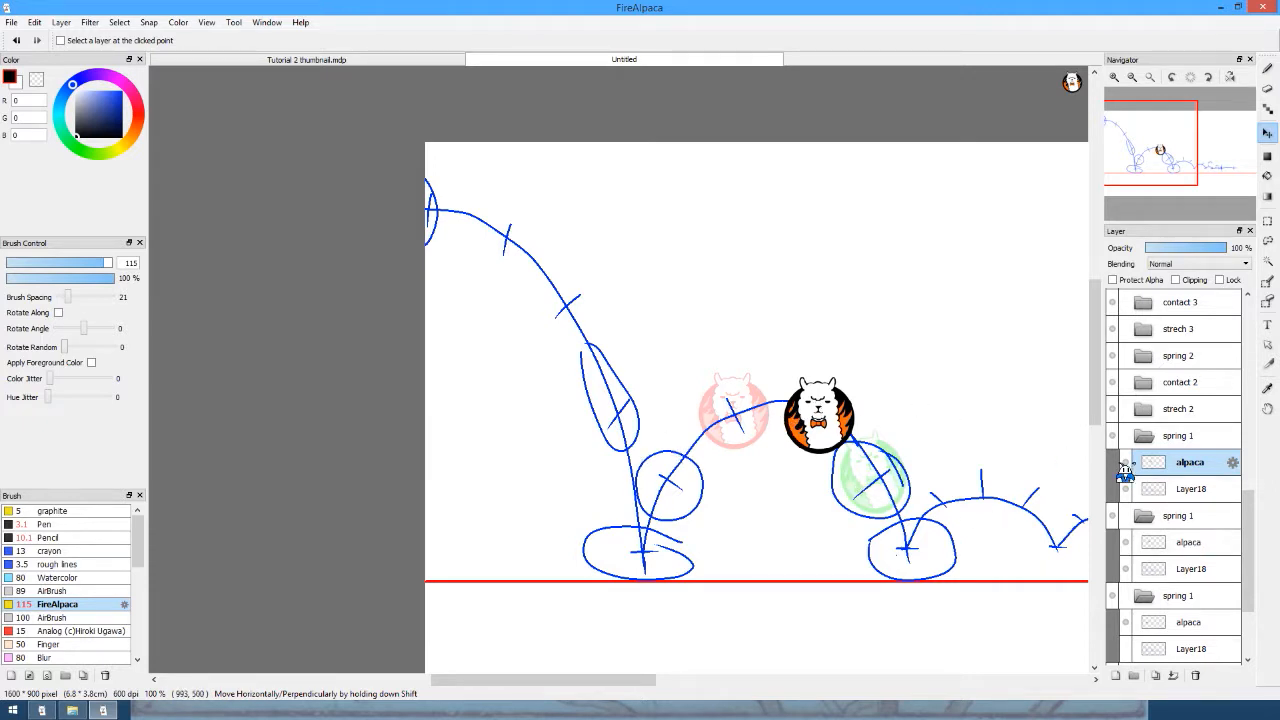
Open the strech 2 folder and nudge its alpaca slightly down and to the right along the path.
left_click(1138, 410)
left_click(1148, 440)
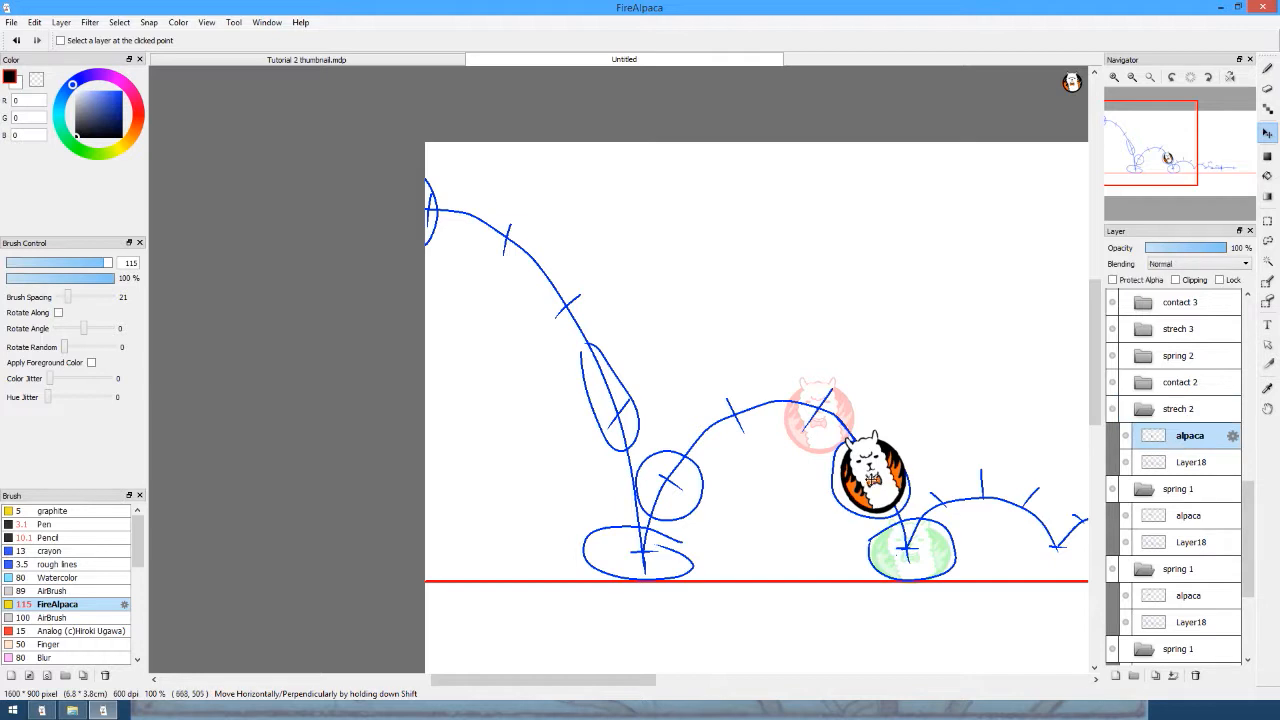
left_click_drag(871, 480, 875, 486)
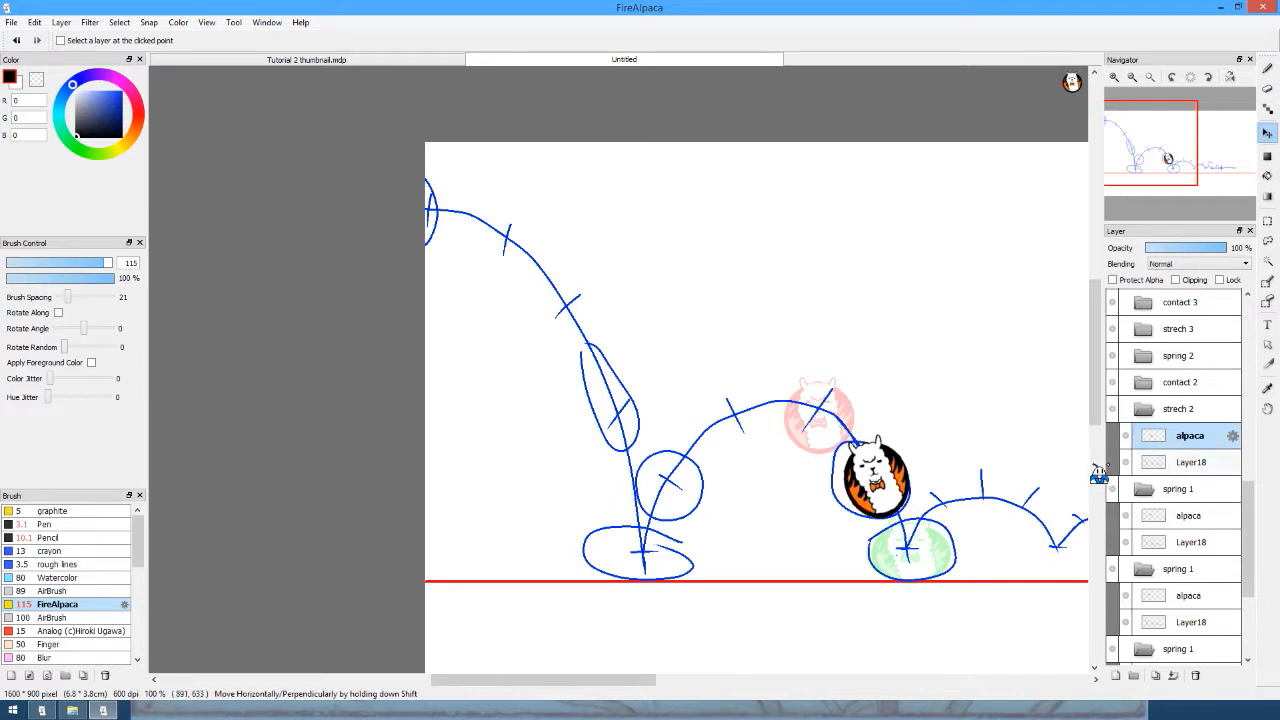
Hide the Layer18 path sketch in the two upper spring 1 folders and in strech 2.
scroll(1172, 560, "down", 1)
left_click(1174, 564)
left_click(1176, 587)
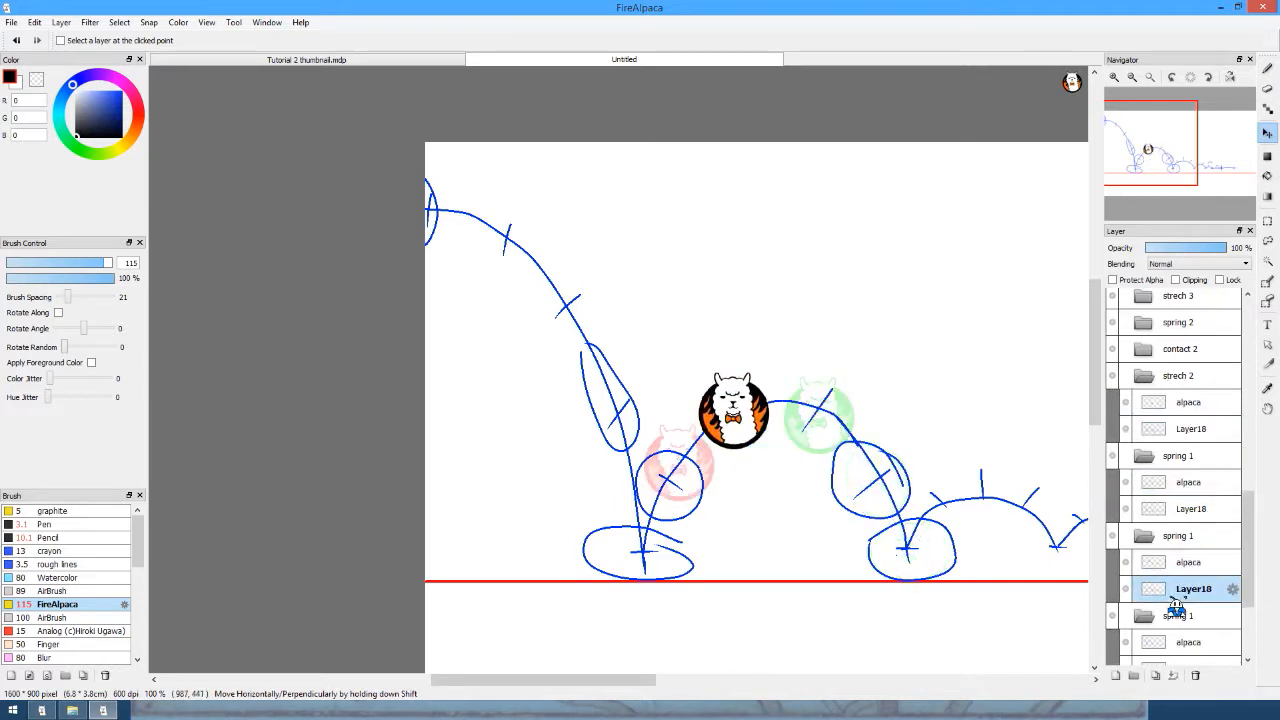
left_click(1189, 504)
left_click(1187, 483)
left_click(1180, 432)
left_click(1178, 509)
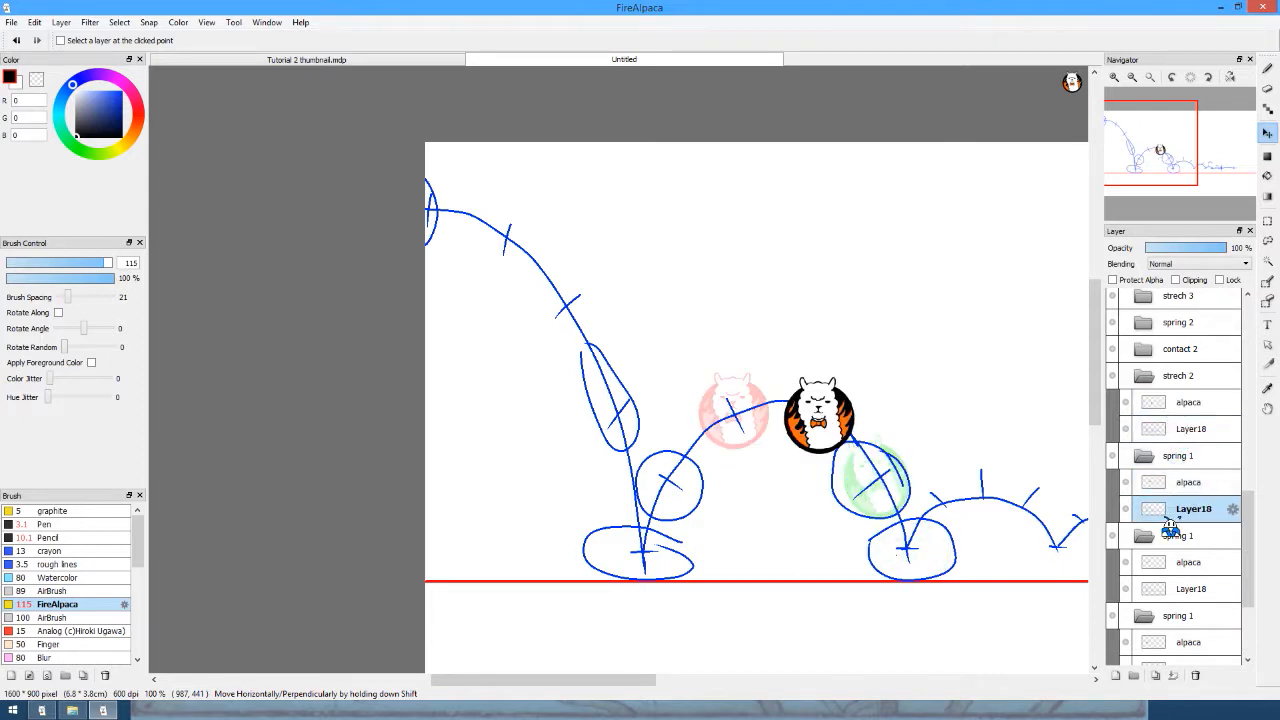
left_click(1174, 589)
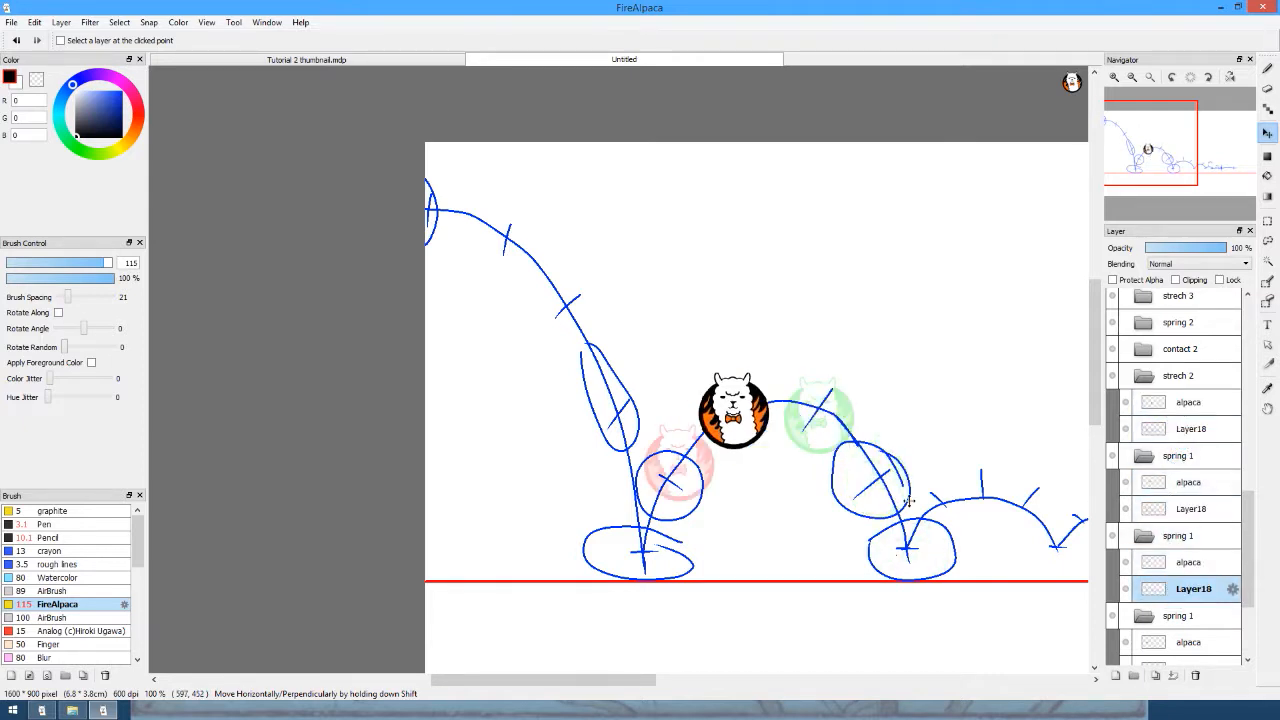
left_click(1125, 590)
scroll(1126, 540, "down", 2)
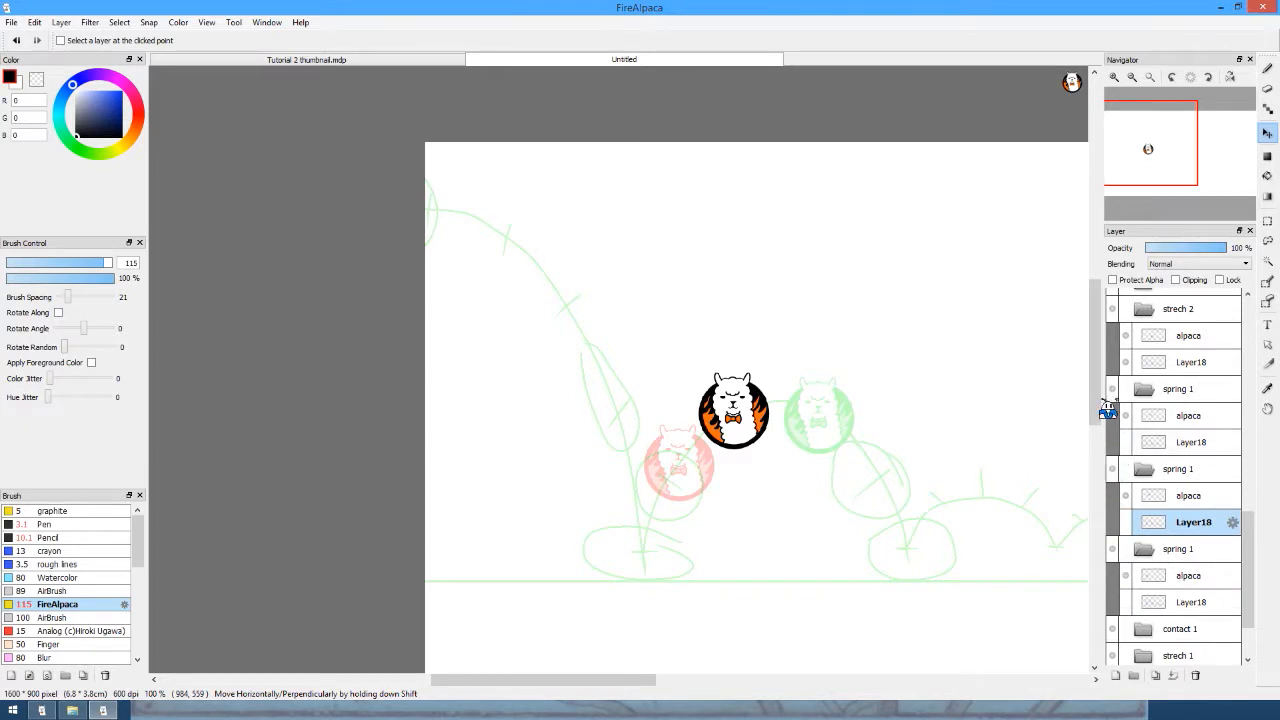
scroll(1148, 400, "up", 1)
left_click(1176, 373)
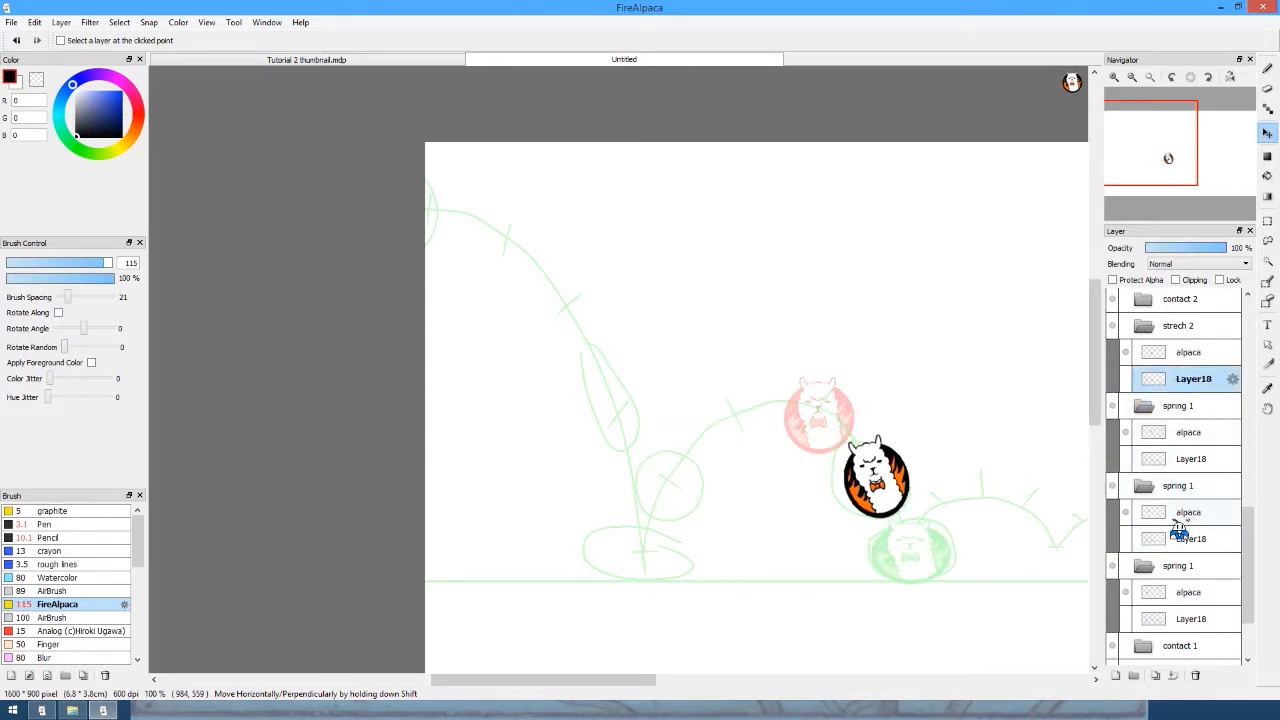
Step back and forth through the frames from strech 1 to spring 2 to check the motion of the second bounce.
left_click(1174, 519)
scroll(1174, 535, "down", 3)
left_click(1174, 560)
key("Down")
key("Down")
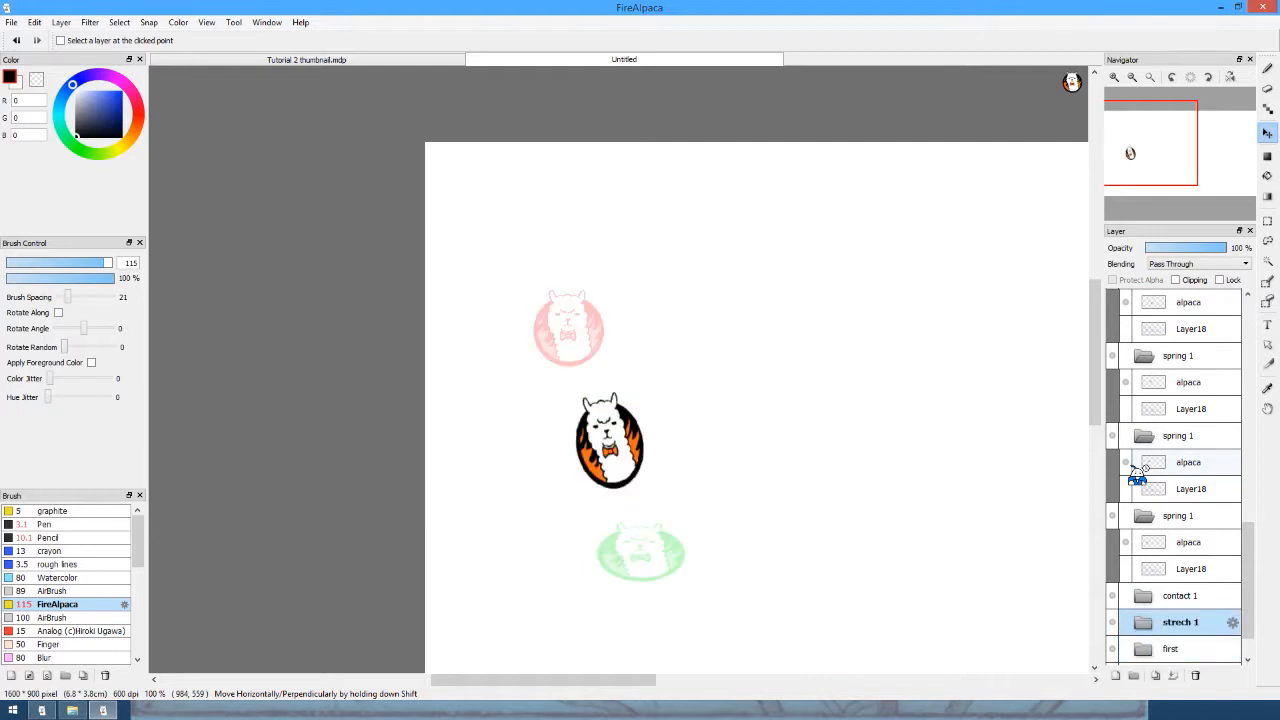
key("Up")
key("Up")
key("Up")
key("Up")
key("Up")
key("Up")
key("Up")
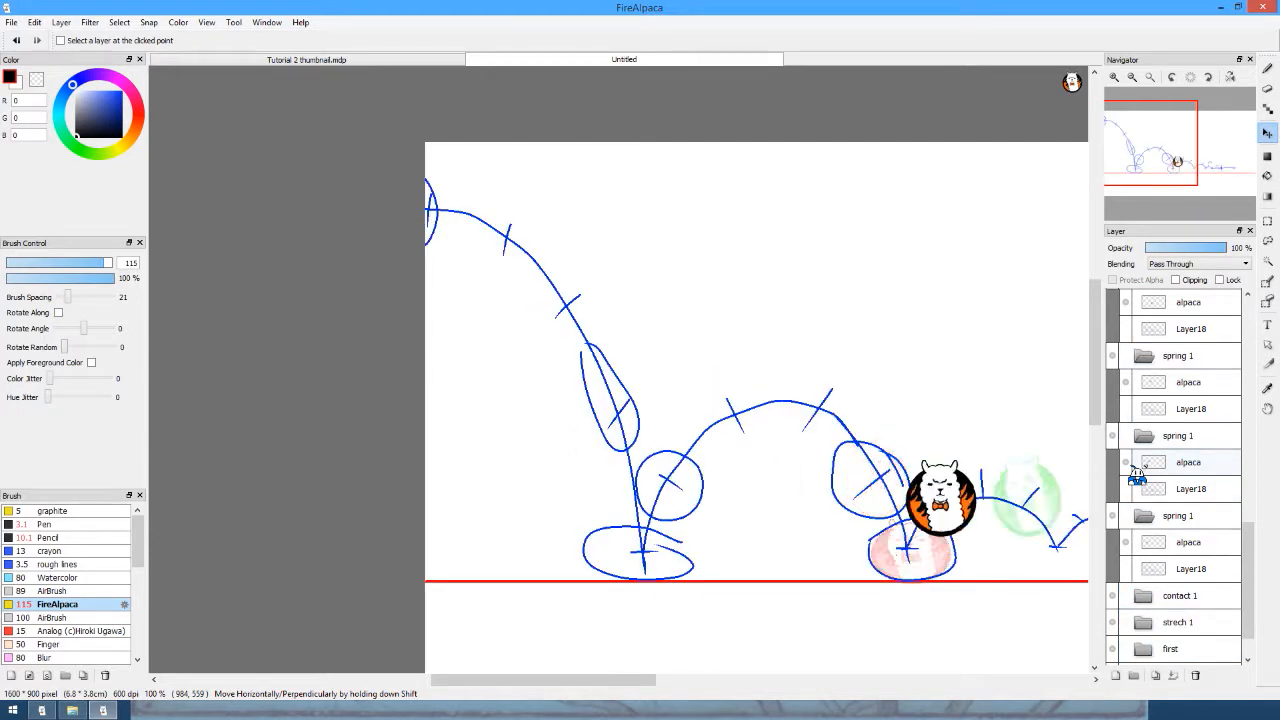
key("Down")
key("Down")
key("Up")
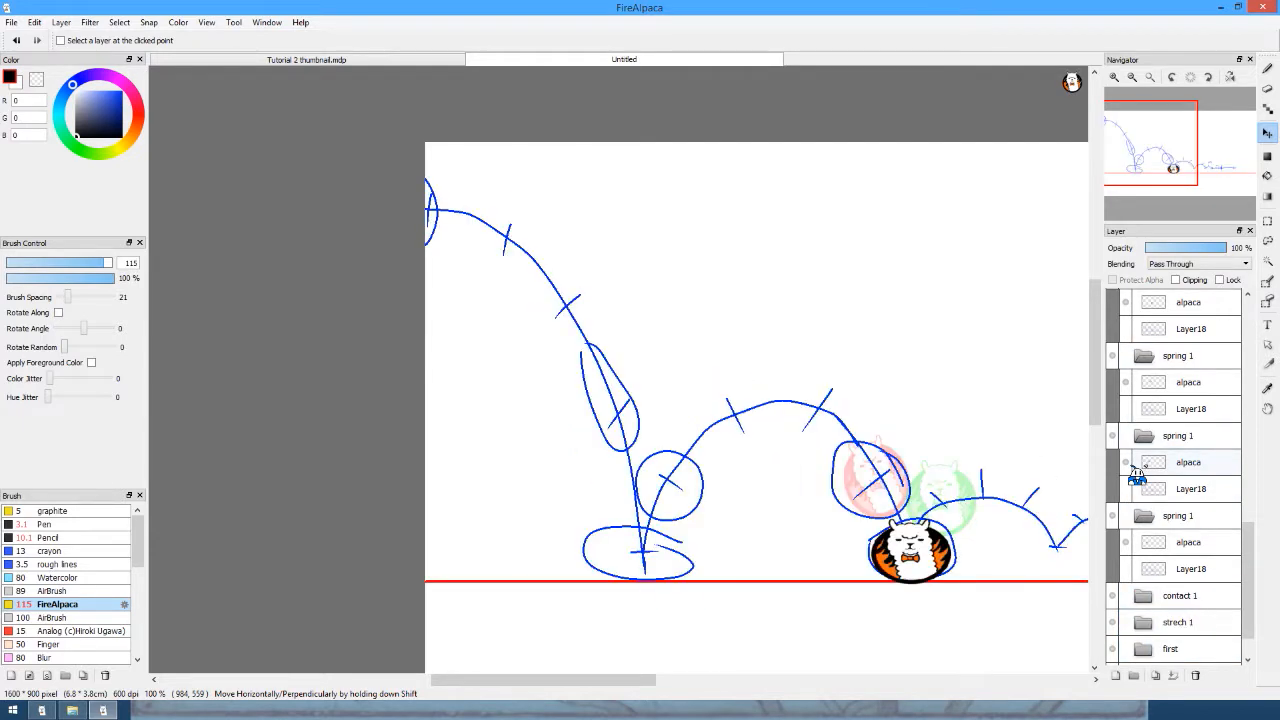
Collapse the three spring 1 folders and the strech 2 folder.
scroll(1190, 480, "up", 1)
left_click(1143, 533)
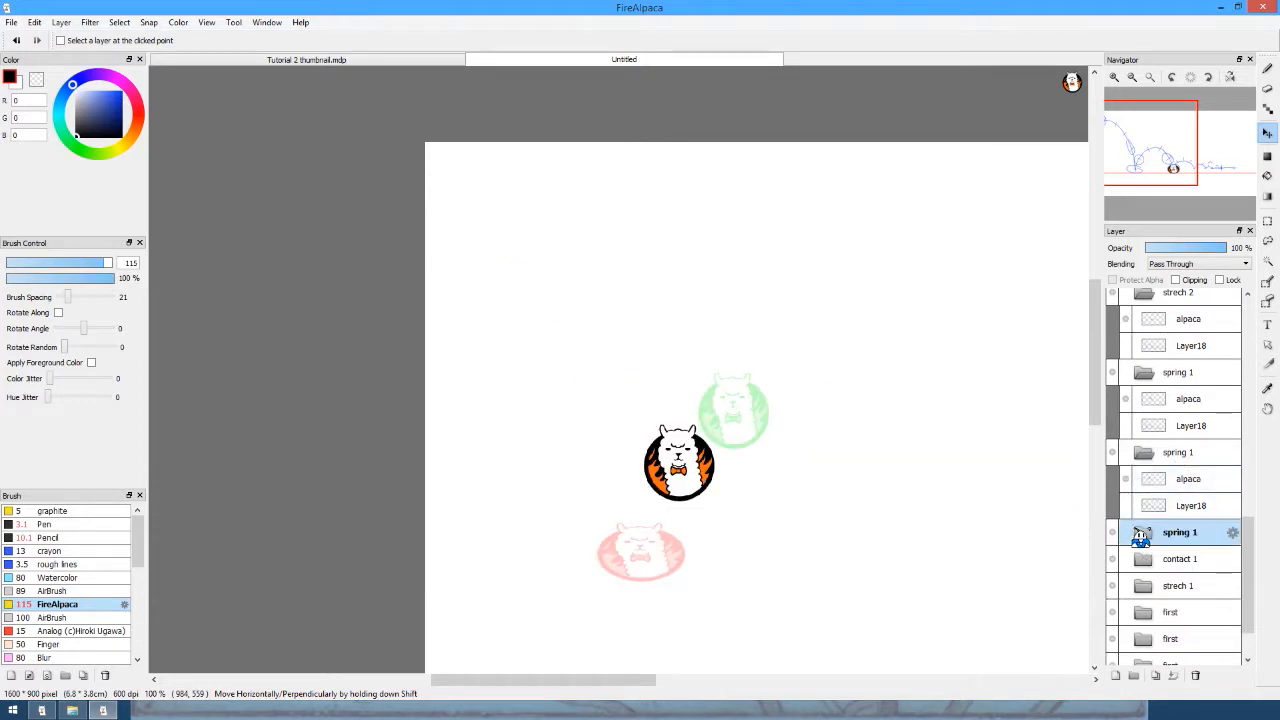
left_click(1142, 458)
left_click(1122, 418)
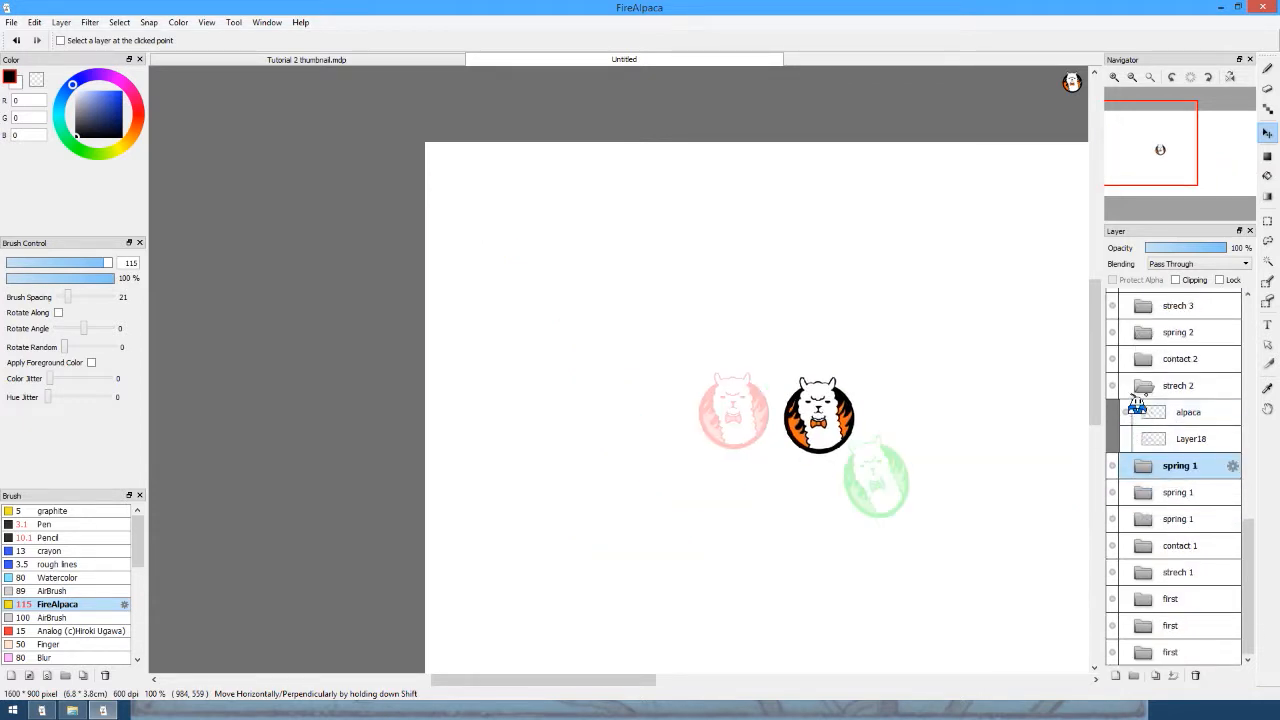
left_click(1125, 410)
Open the contact 2 folder and hide its Layer18 path sketch.
left_click(1152, 414)
left_click_drag(945, 503, 754, 398)
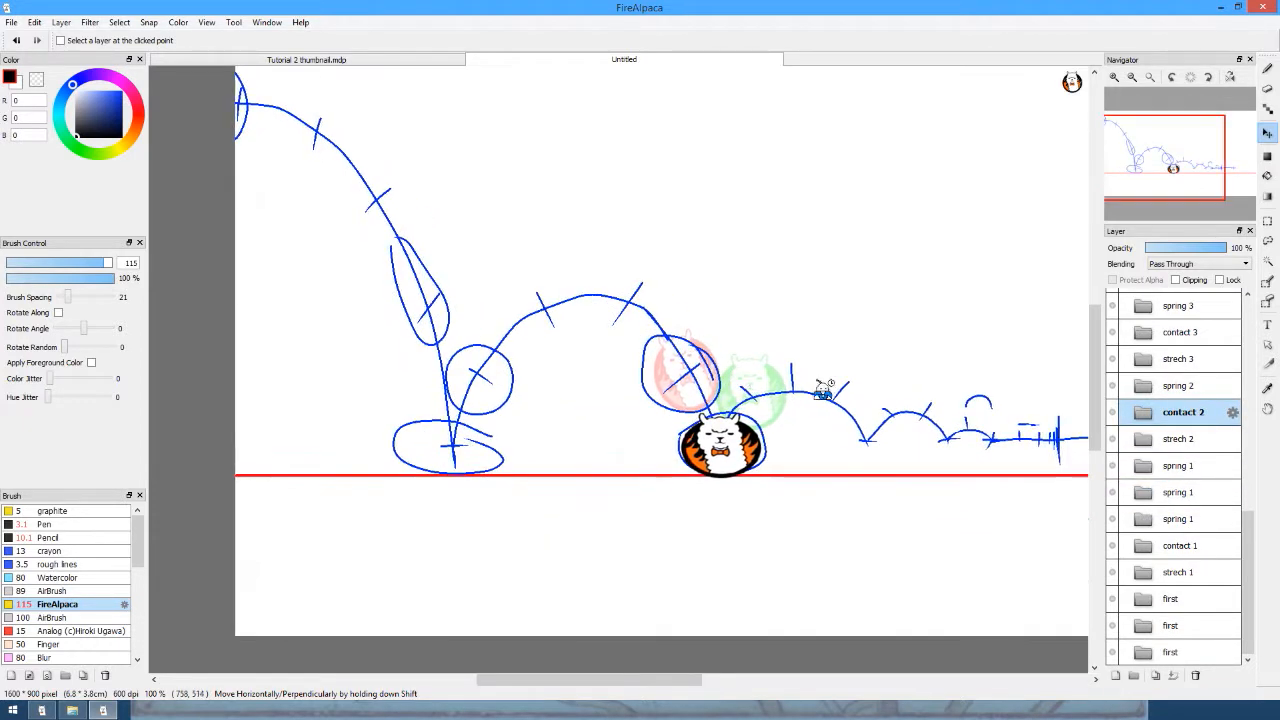
left_click(1143, 412)
left_click(1145, 468)
left_click(1125, 466)
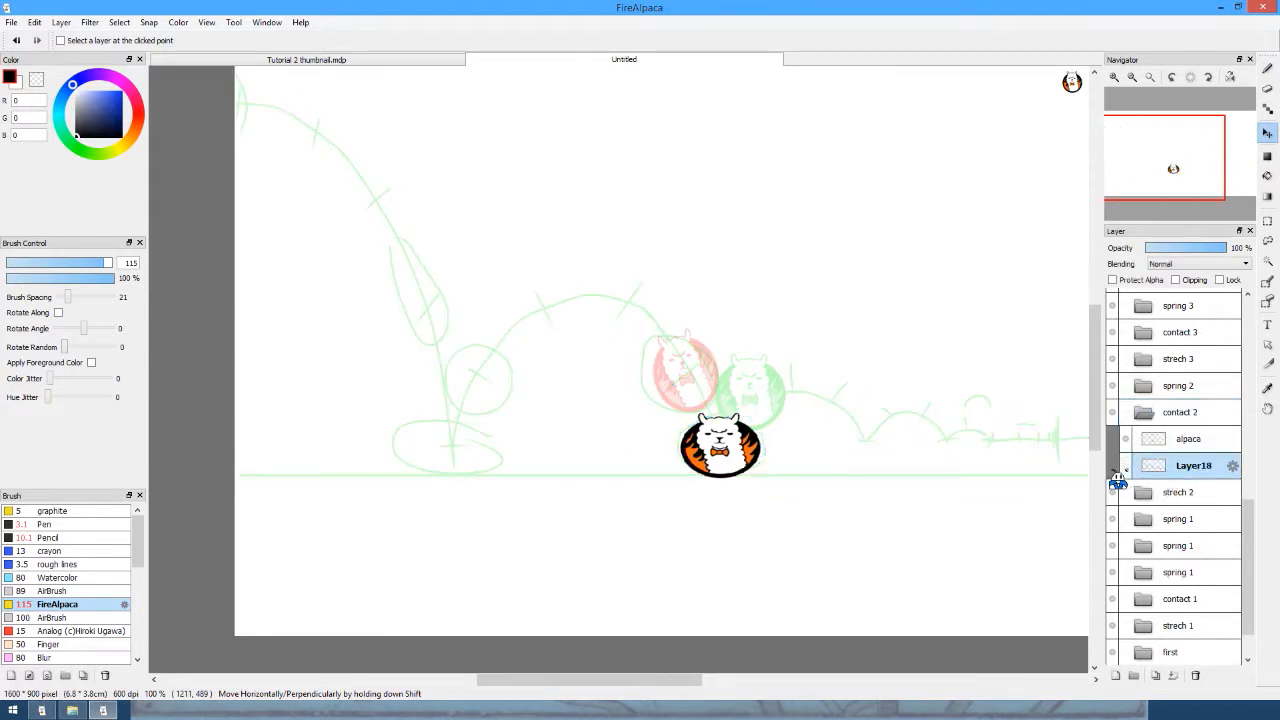
left_click_drag(725, 285, 660, 270)
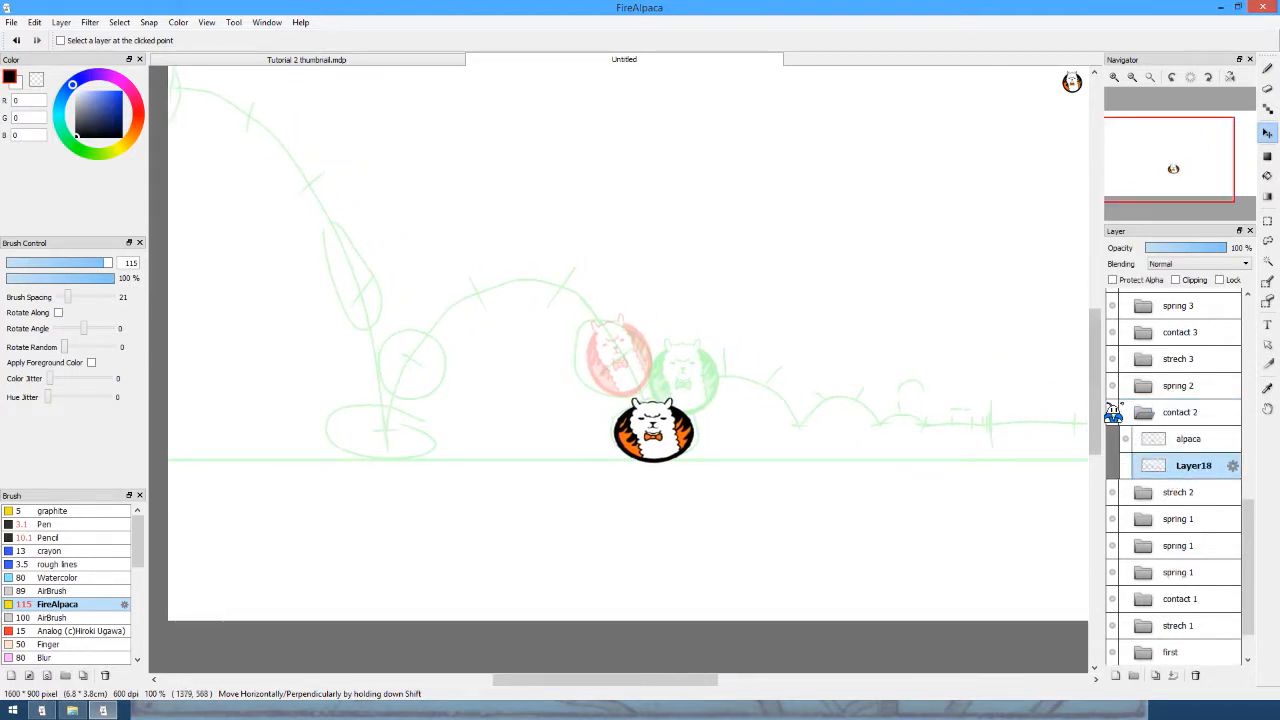
Duplicate the spring 2 folder and move the copy's alpaca to the peak of the third arc.
left_click(1143, 387)
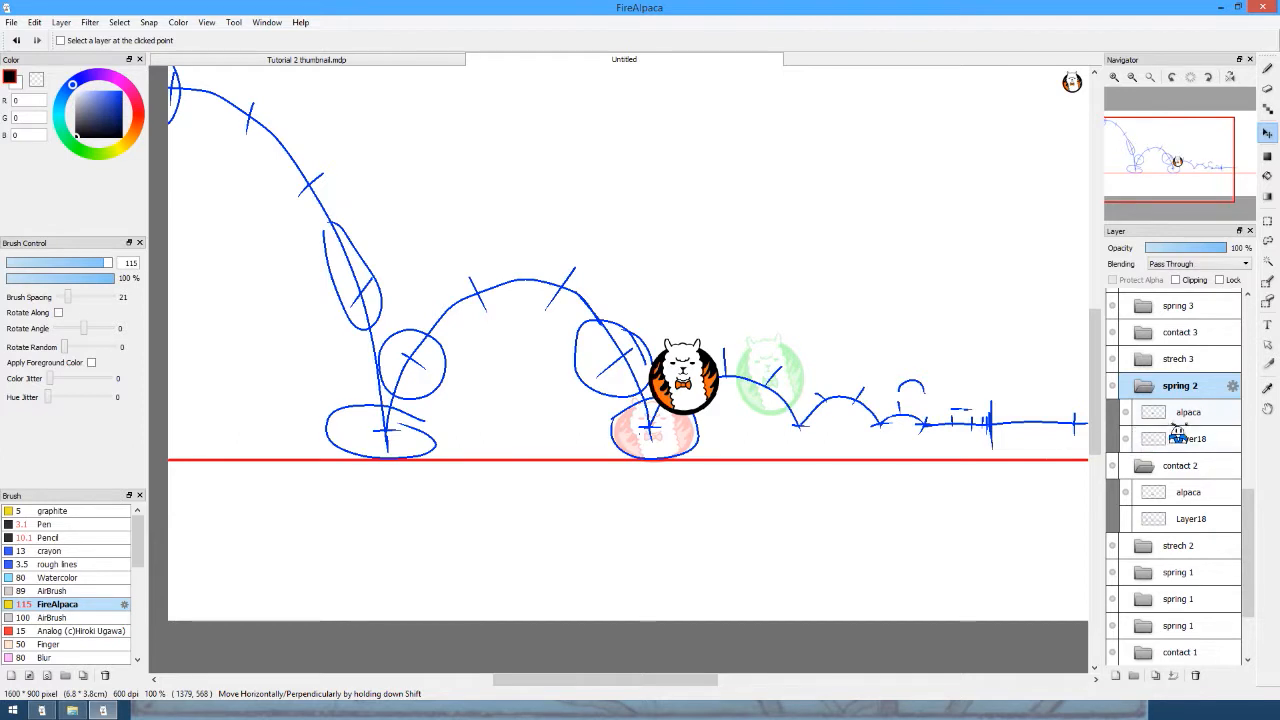
left_click(1124, 440)
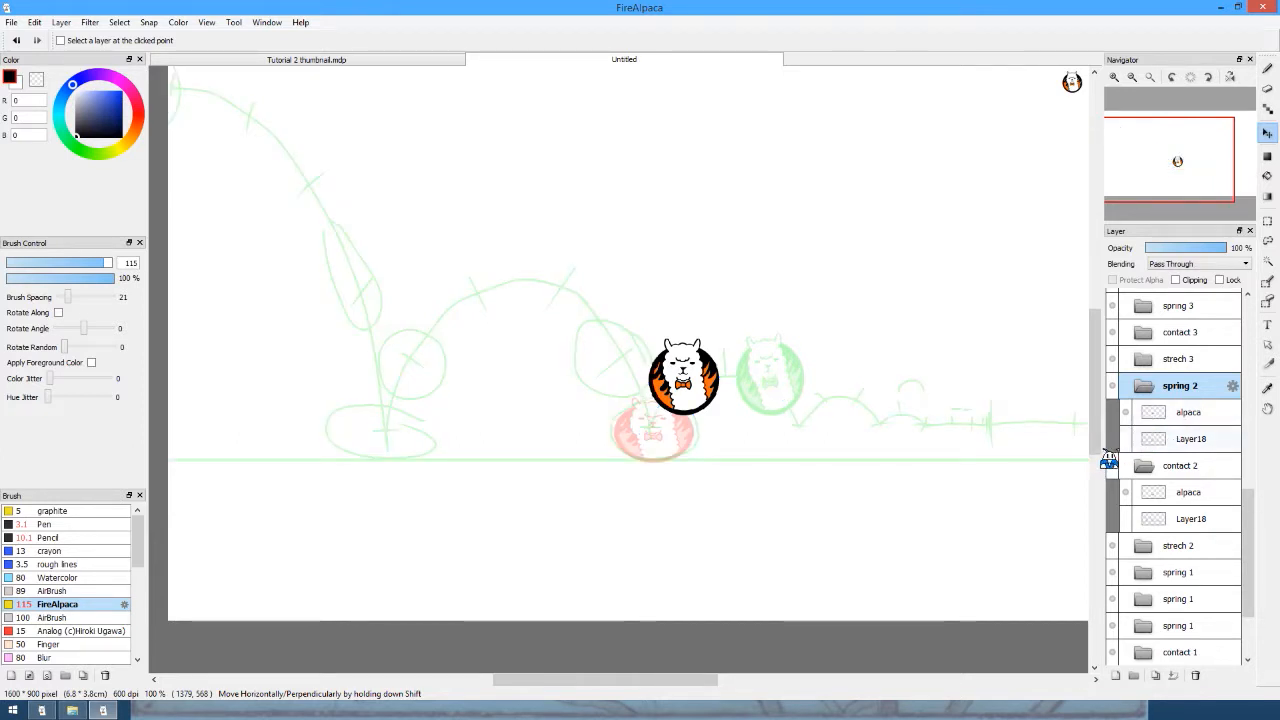
left_click(1116, 442)
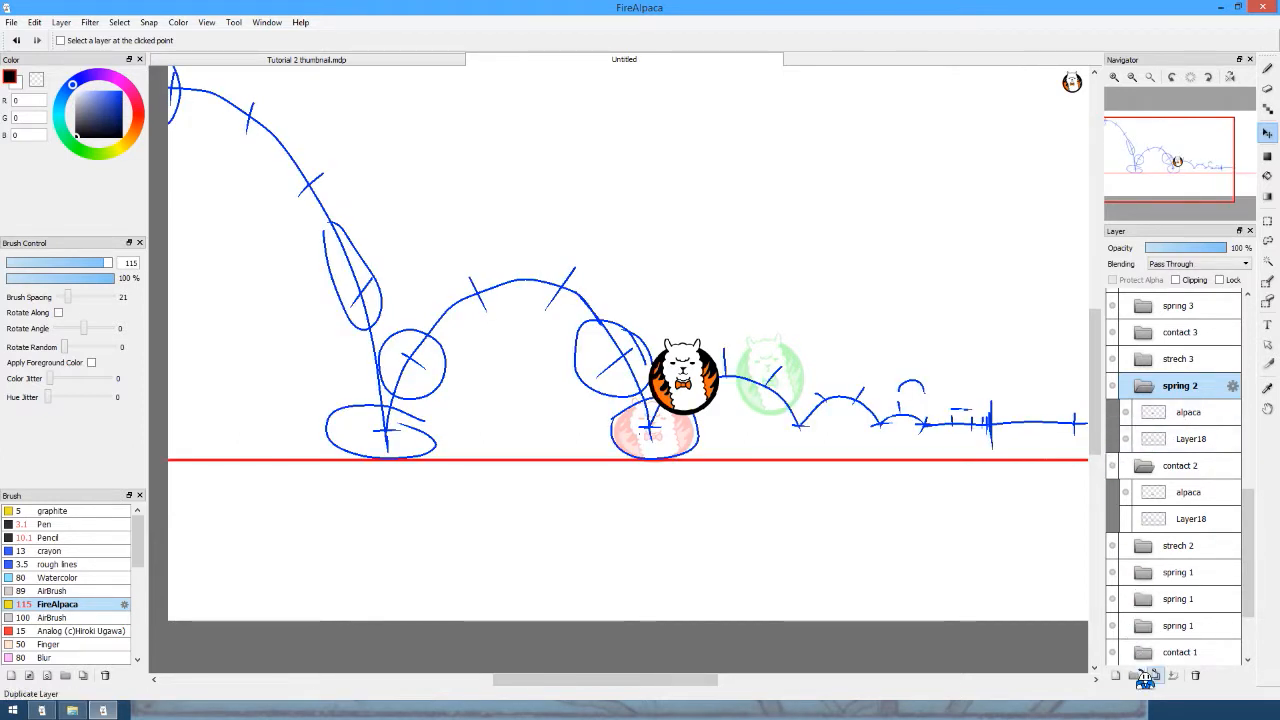
left_click(1155, 675)
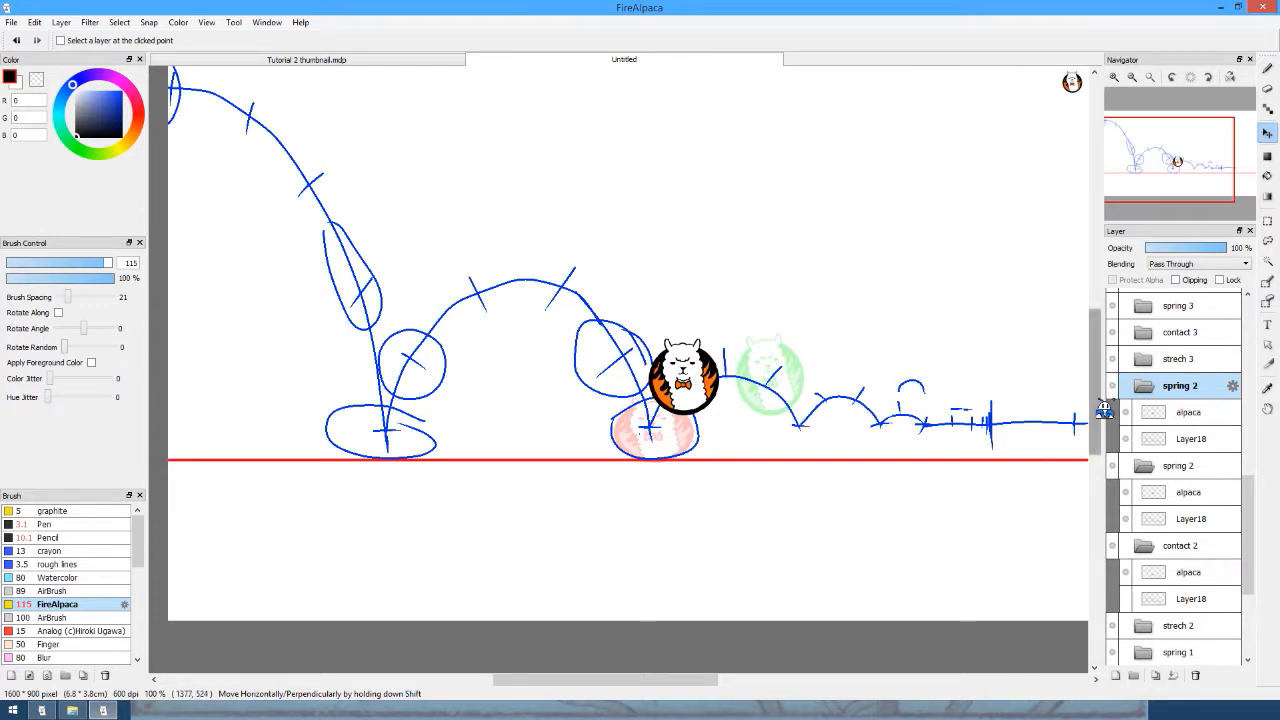
left_click(1188, 412)
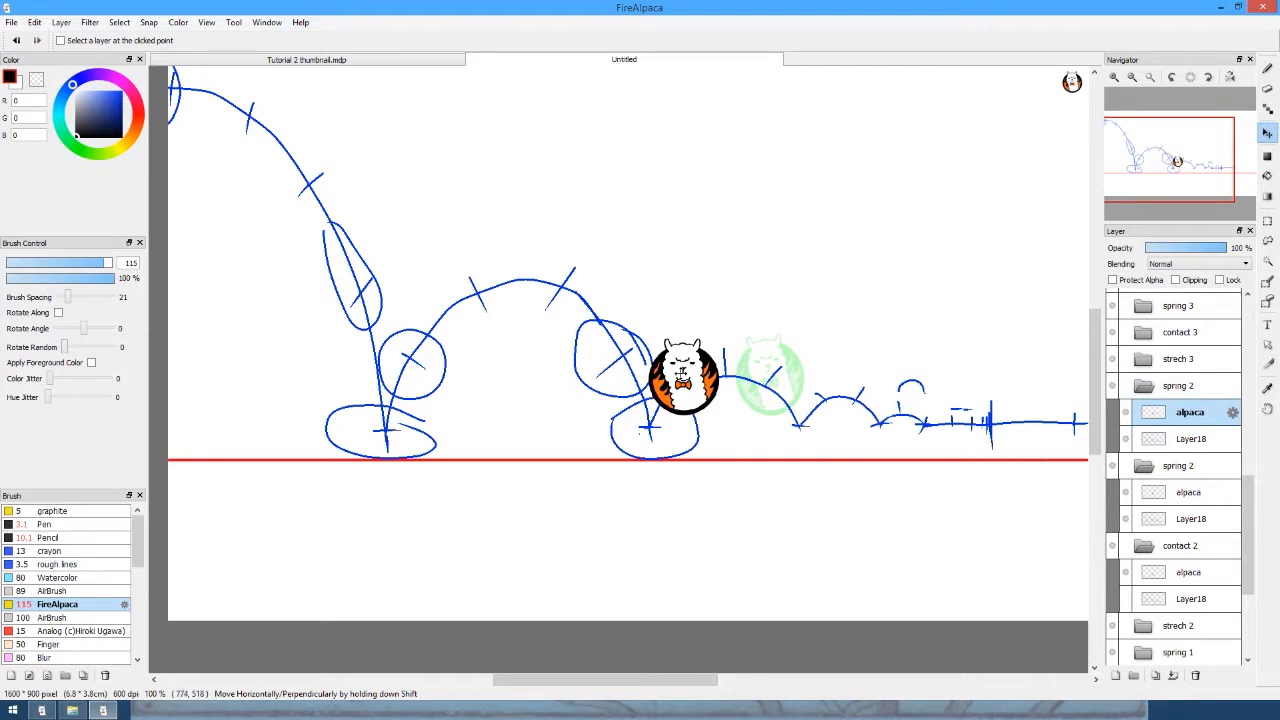
left_click_drag(681, 373, 720, 363)
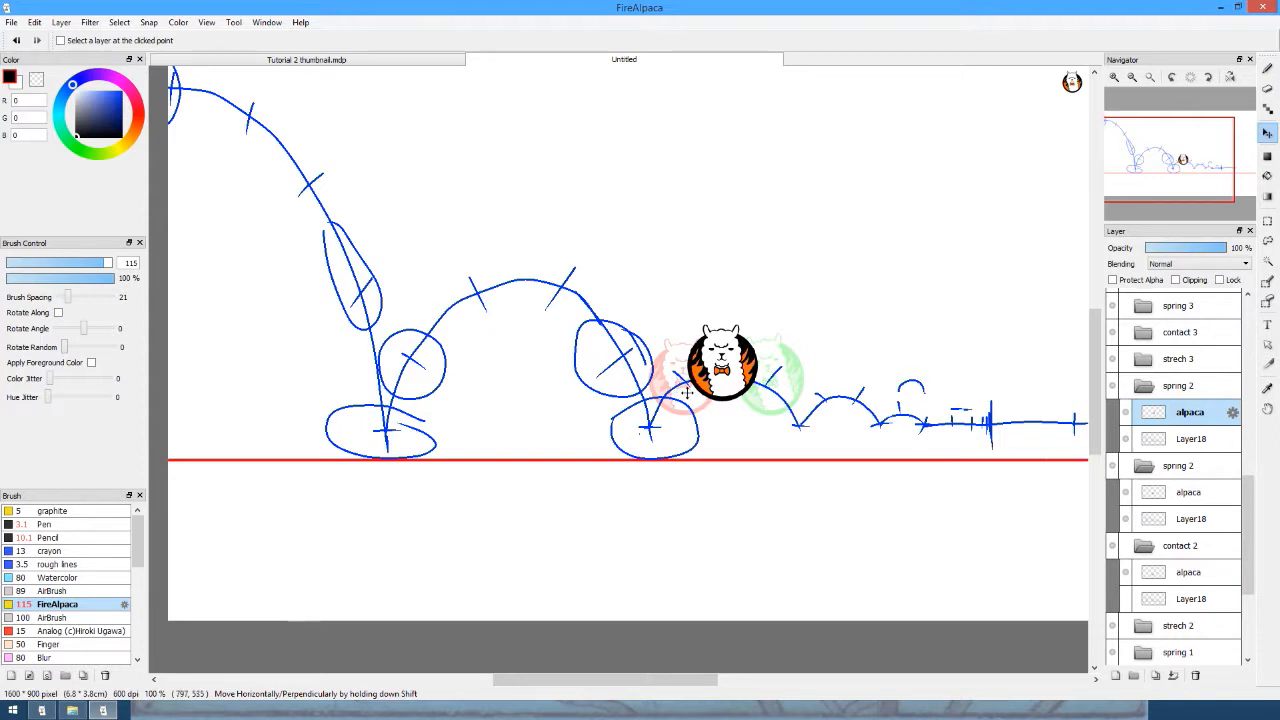
Open the strech 3 folder and nudge its alpaca slightly down and to the right along the path.
left_click(1124, 364)
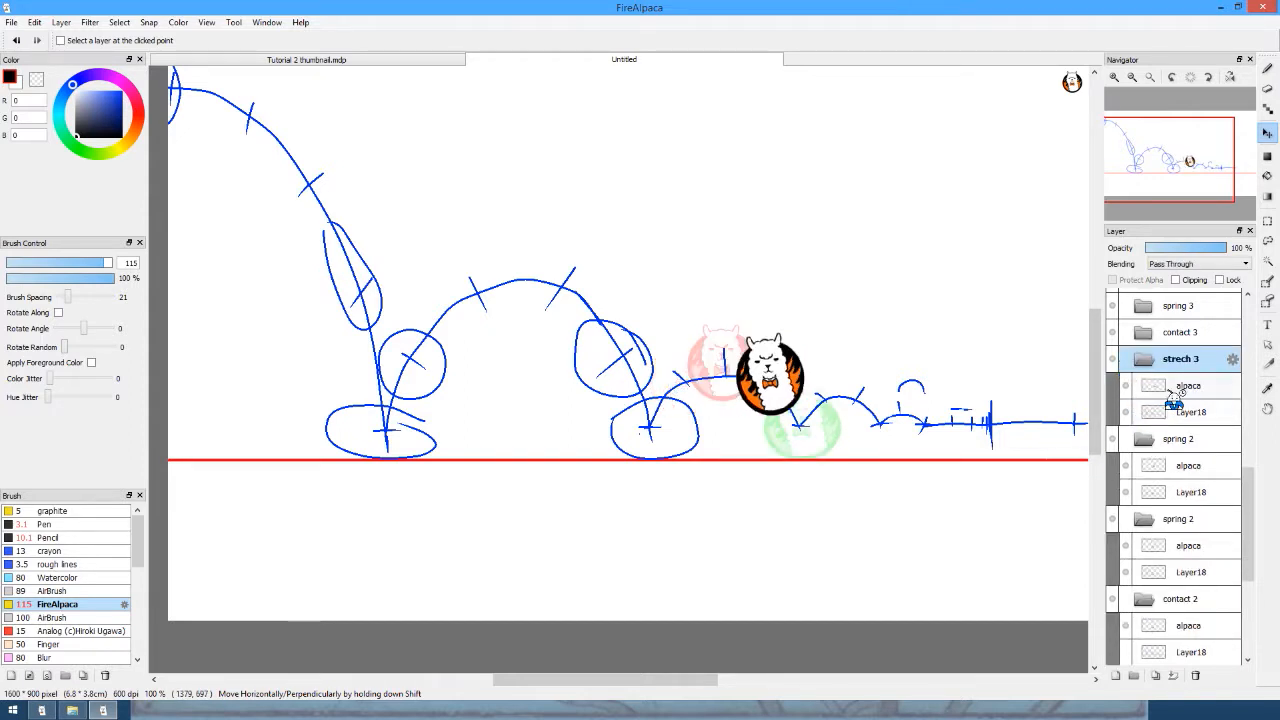
left_click(1169, 390)
left_click_drag(779, 397, 767, 381)
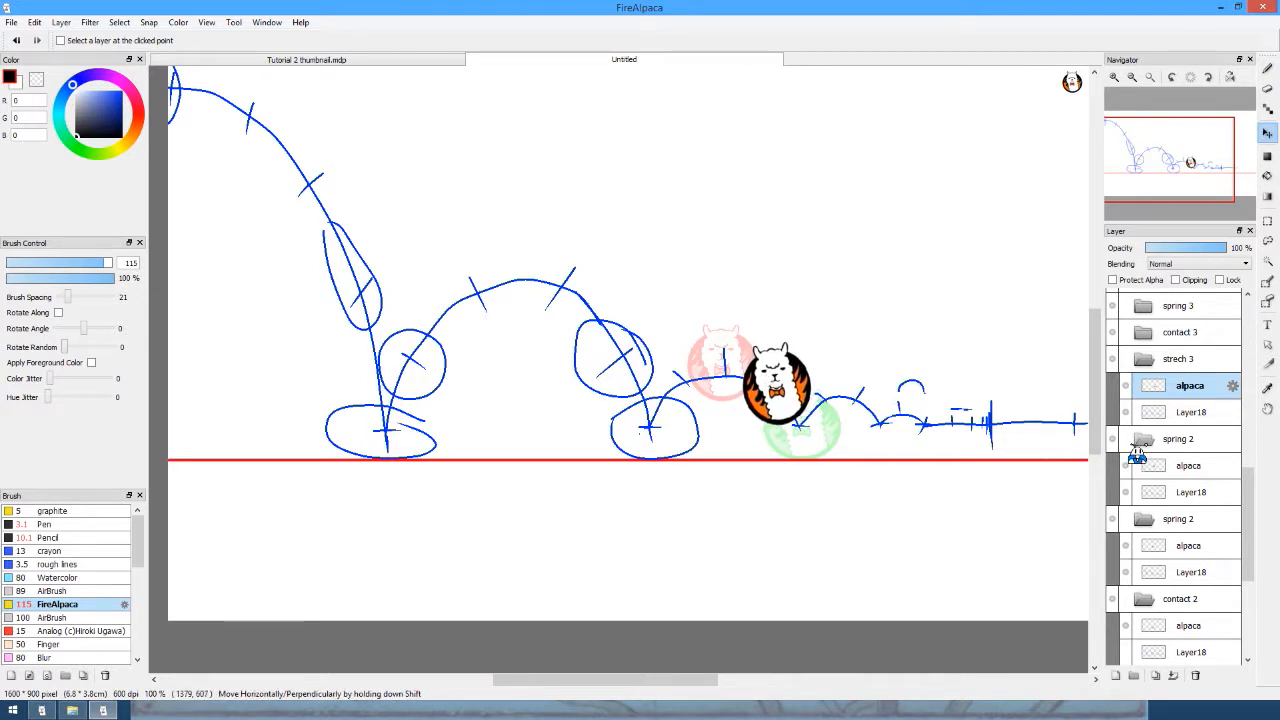
Nudge the lower spring 2 alpaca slightly down and left, and hide Layer18 in both spring 2 folders and strech 3.
left_click(1165, 547)
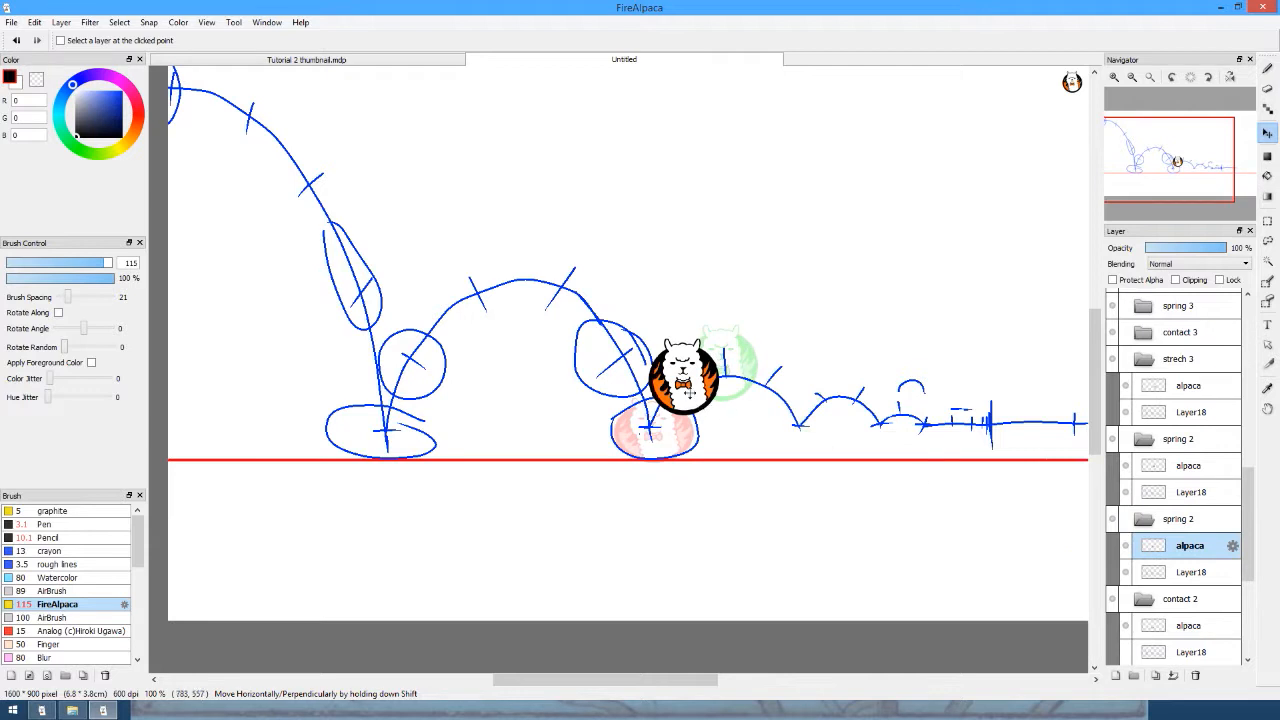
left_click_drag(689, 393, 684, 406)
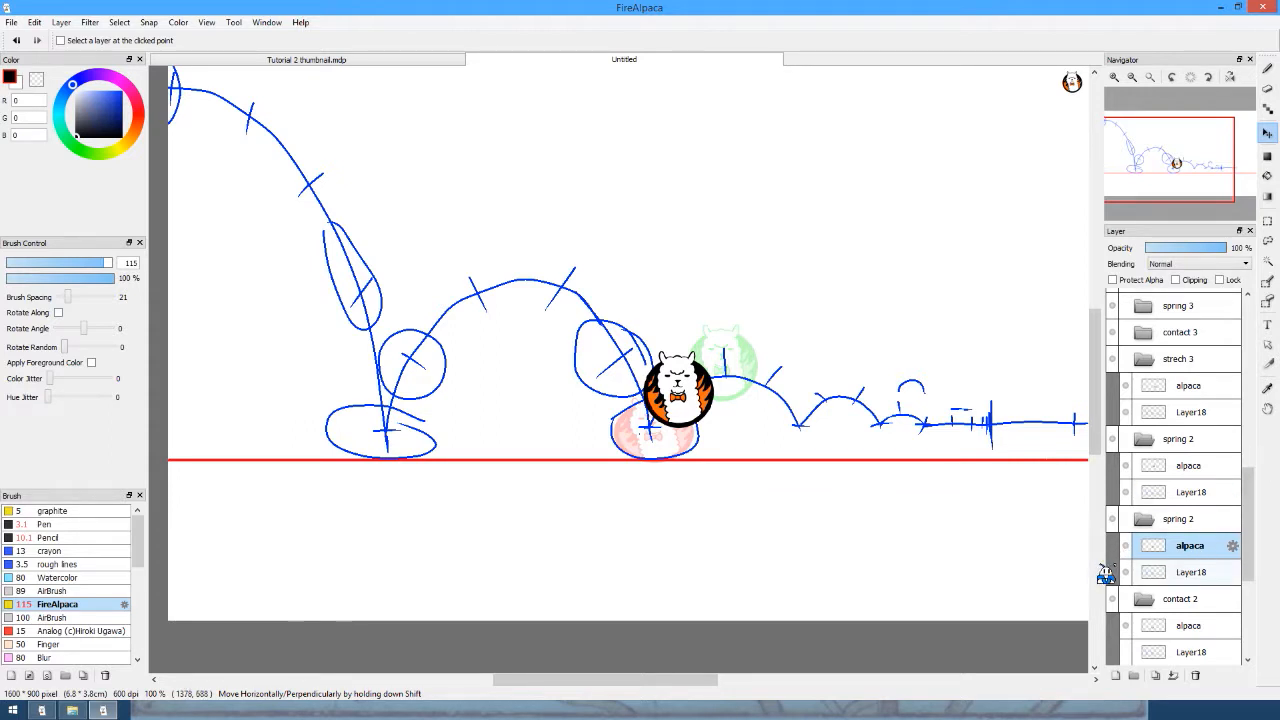
left_click(1112, 521)
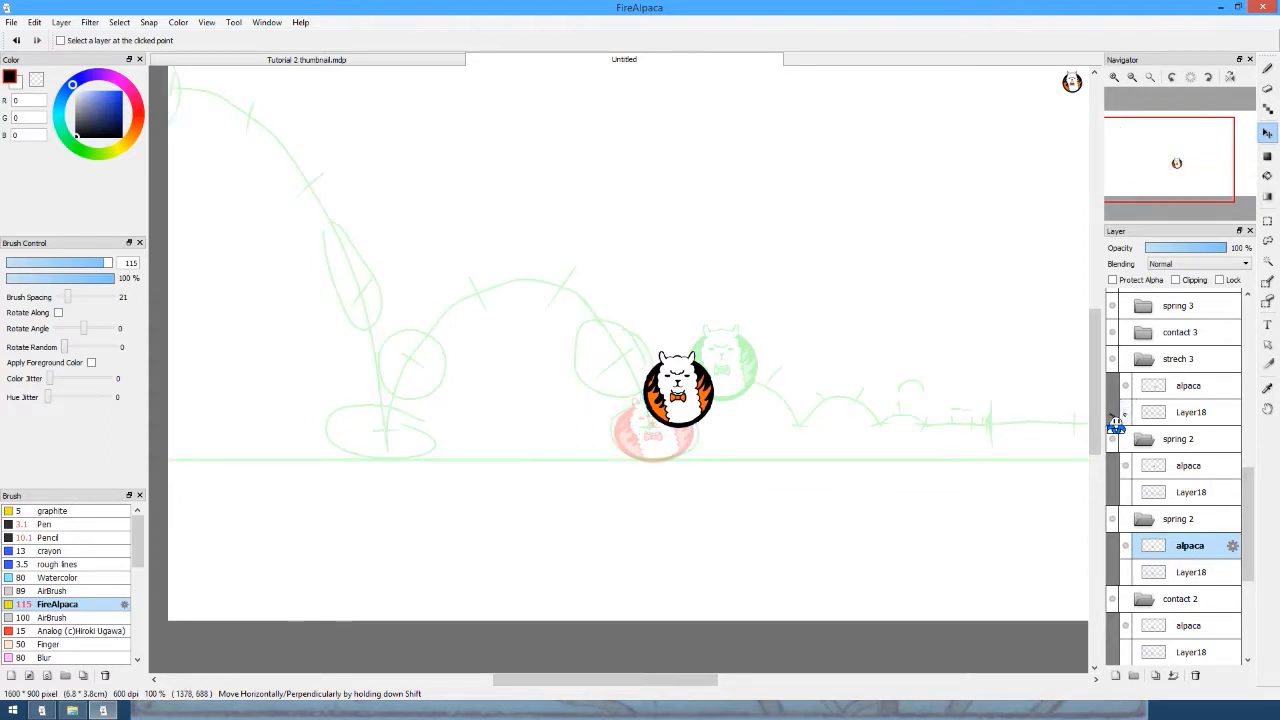
Flip back and forth through the frames from the first fall up to spring 3 to check the bounce motion.
key("alt+Down")
key("alt+Down")
key("alt+Down")
key("alt+Down")
key("alt+Down")
key("alt+Down")
key("alt+Down")
key("alt+Down")
key("alt+Down")
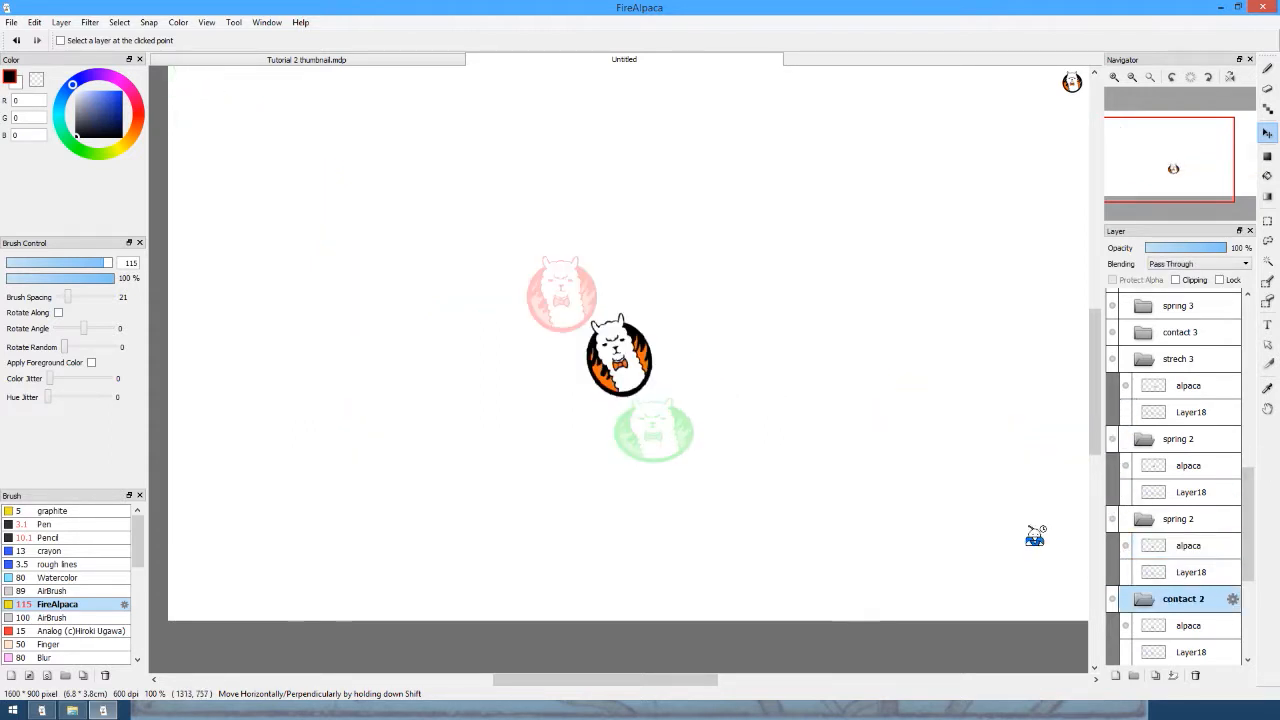
key("alt+Up")
key("alt+Up")
key("alt+Up")
key("alt+Up")
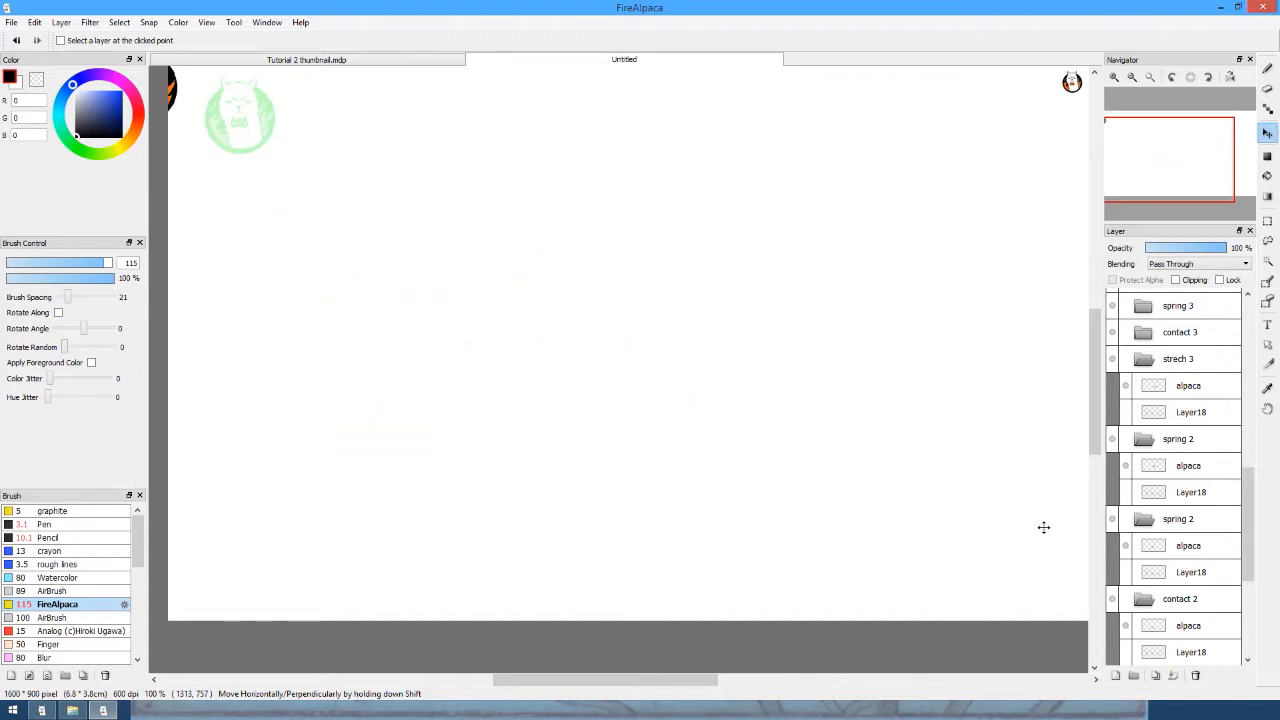
key("alt+Up")
key("alt+Up")
key("alt+Up")
key("alt+Up")
key("alt+Up")
key("alt+Up")
key("alt+Up")
key("alt+Up")
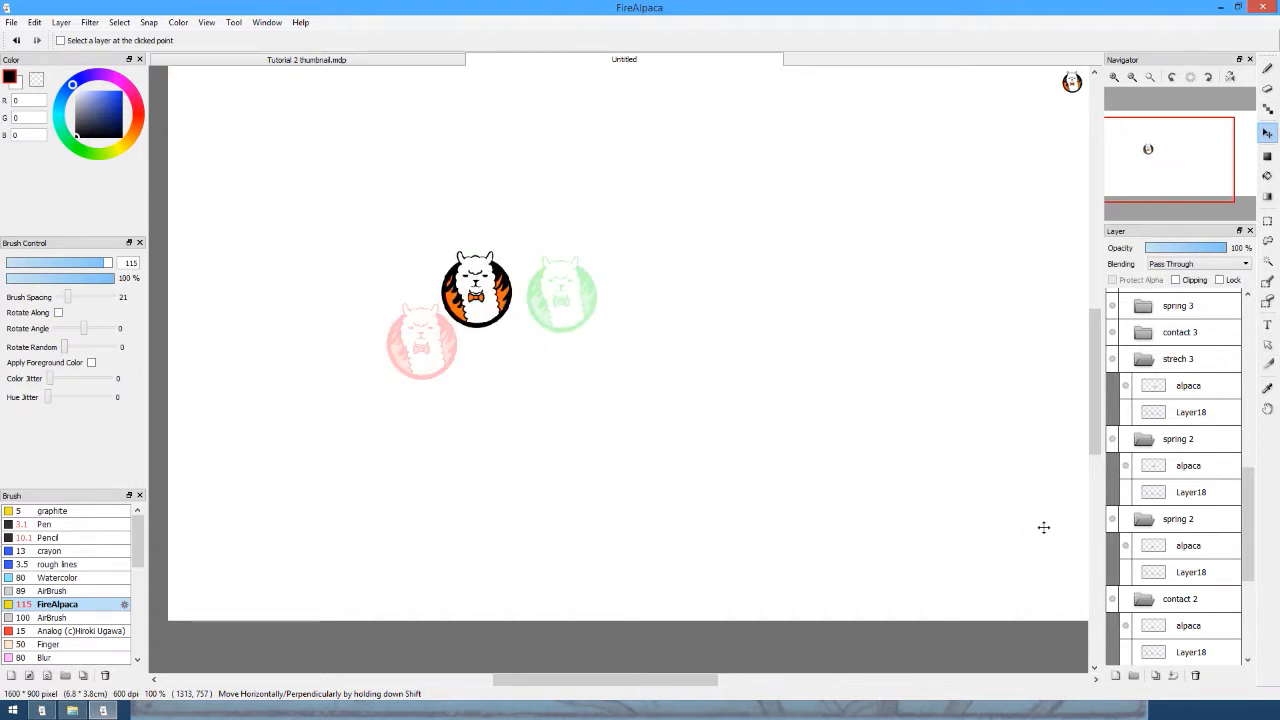
key("alt+Up")
key("alt+Up")
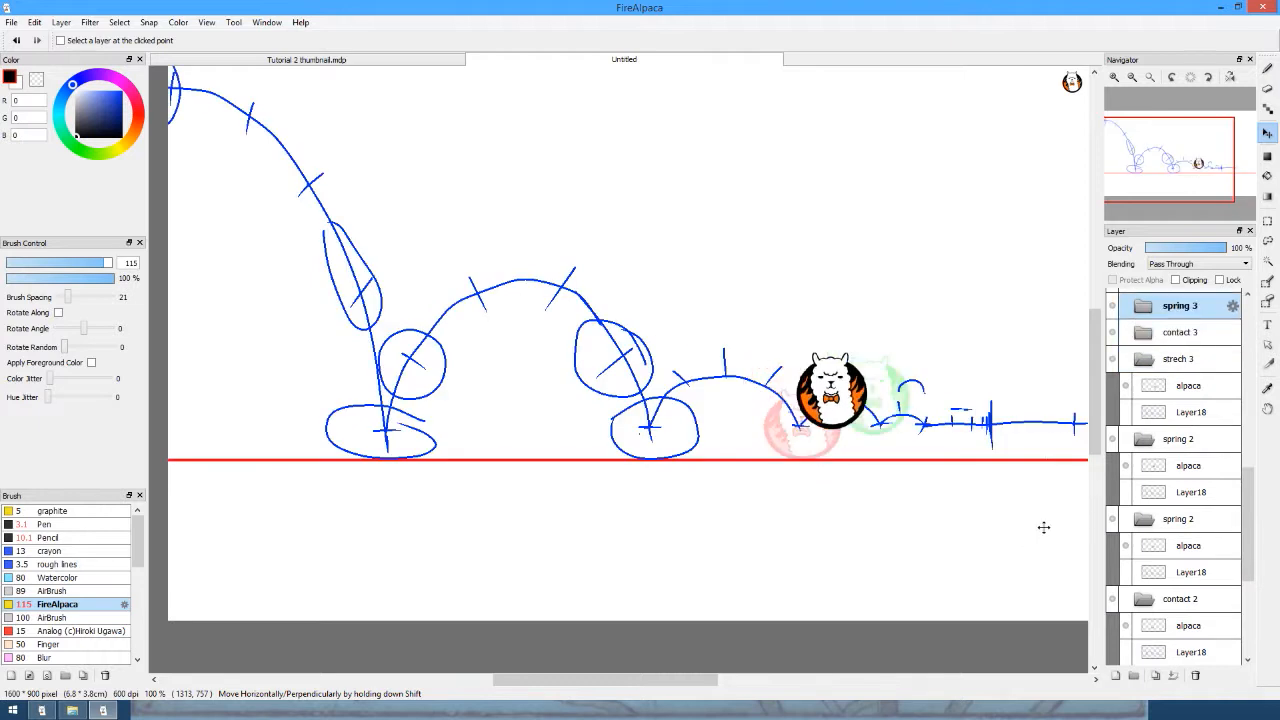
key("alt+Down")
key("alt+Down")
key("alt+Down")
key("alt+Down")
key("alt+Down")
key("alt+Down")
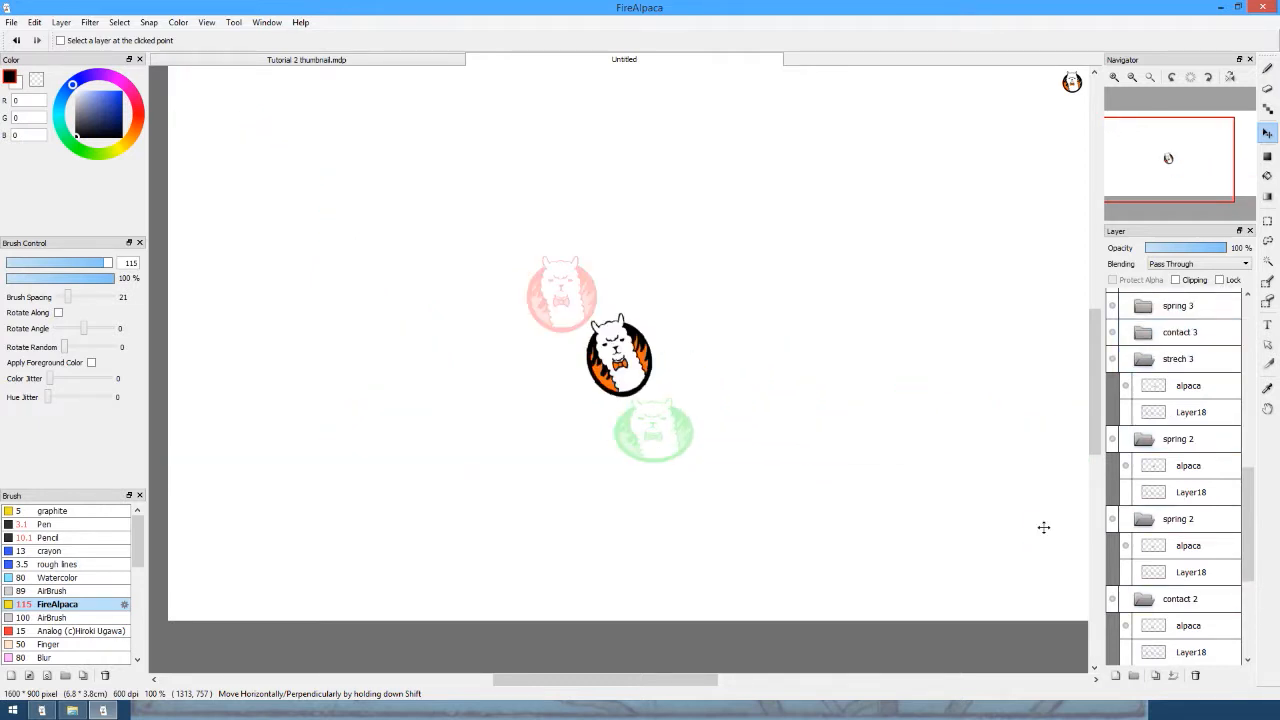
key("alt+Down")
key("alt+Down")
key("alt+Down")
key("alt+Down")
key("alt+Down")
key("alt+Down")
key("alt+Down")
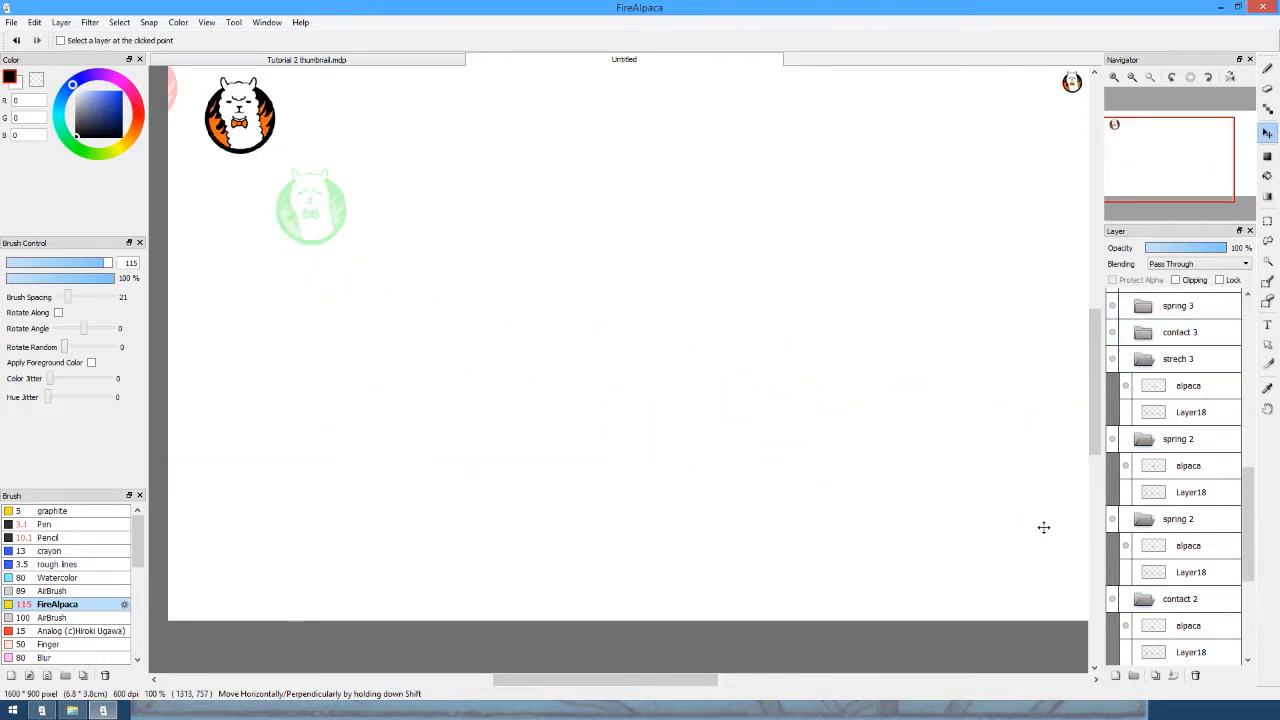
key("alt+Up")
key("alt+Up")
key("alt+Up")
key("alt+Up")
key("alt+Up")
key("alt+Up")
key("alt+Up")
key("alt+Up")
key("alt+Up")
key("alt+Up")
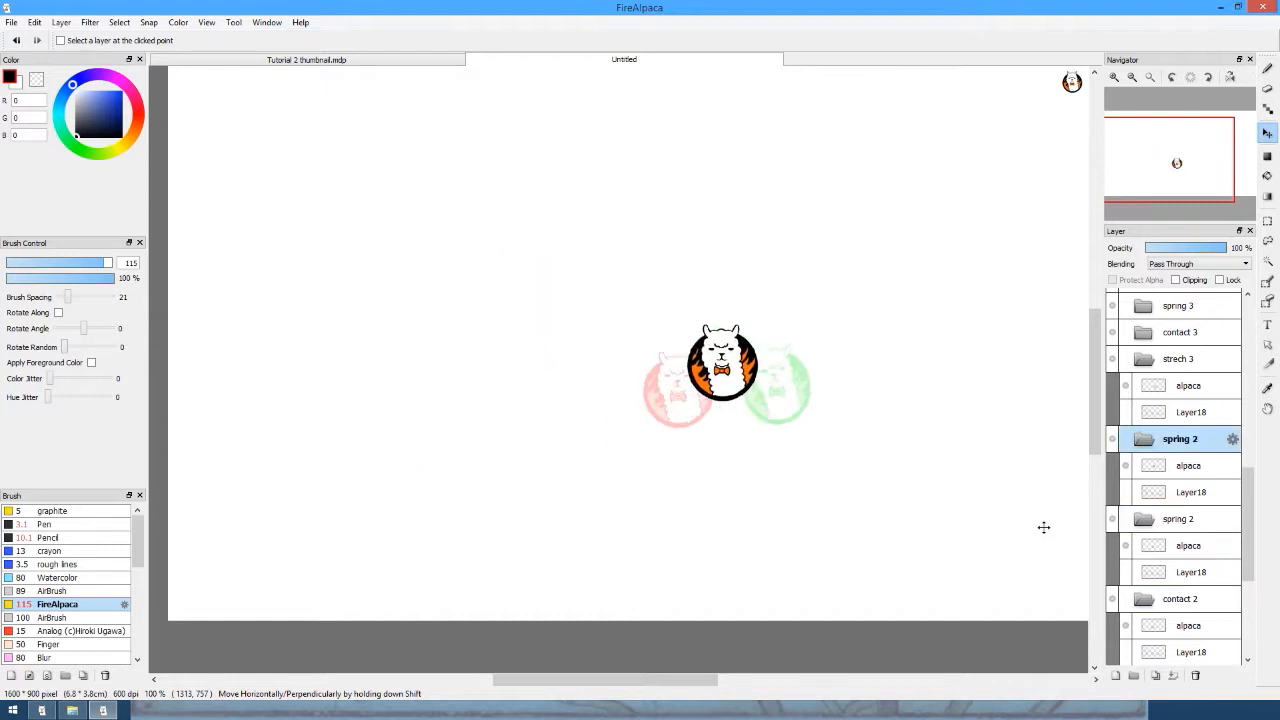
key("alt+Up")
key("alt+Up")
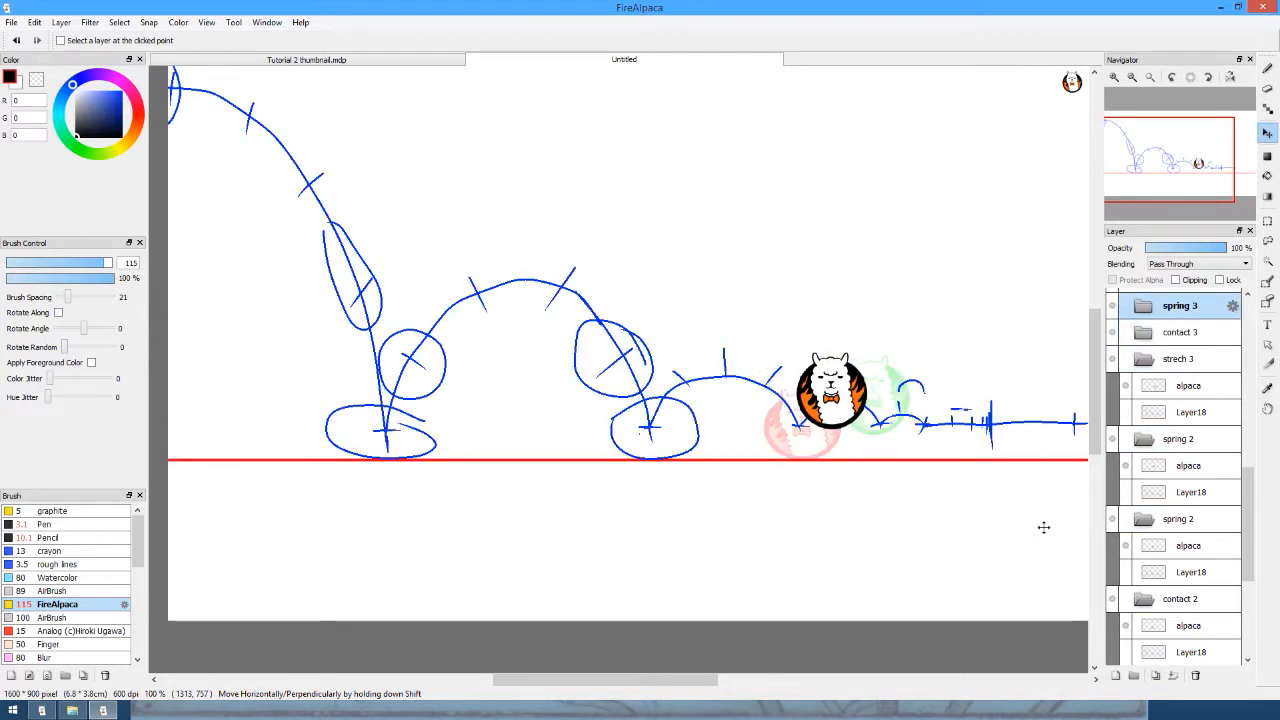
Play the animation preview and enlarge its window to review the motion.
key("ctrl+s")
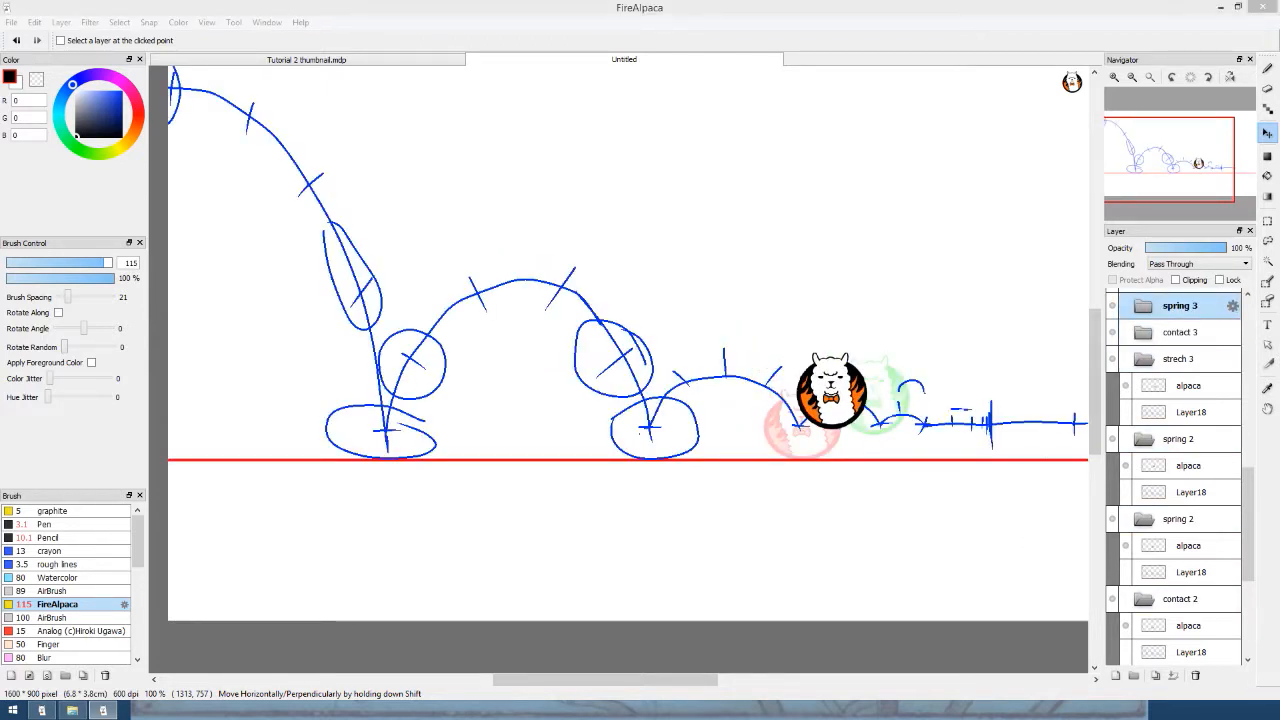
left_click_drag(765, 256, 475, 118)
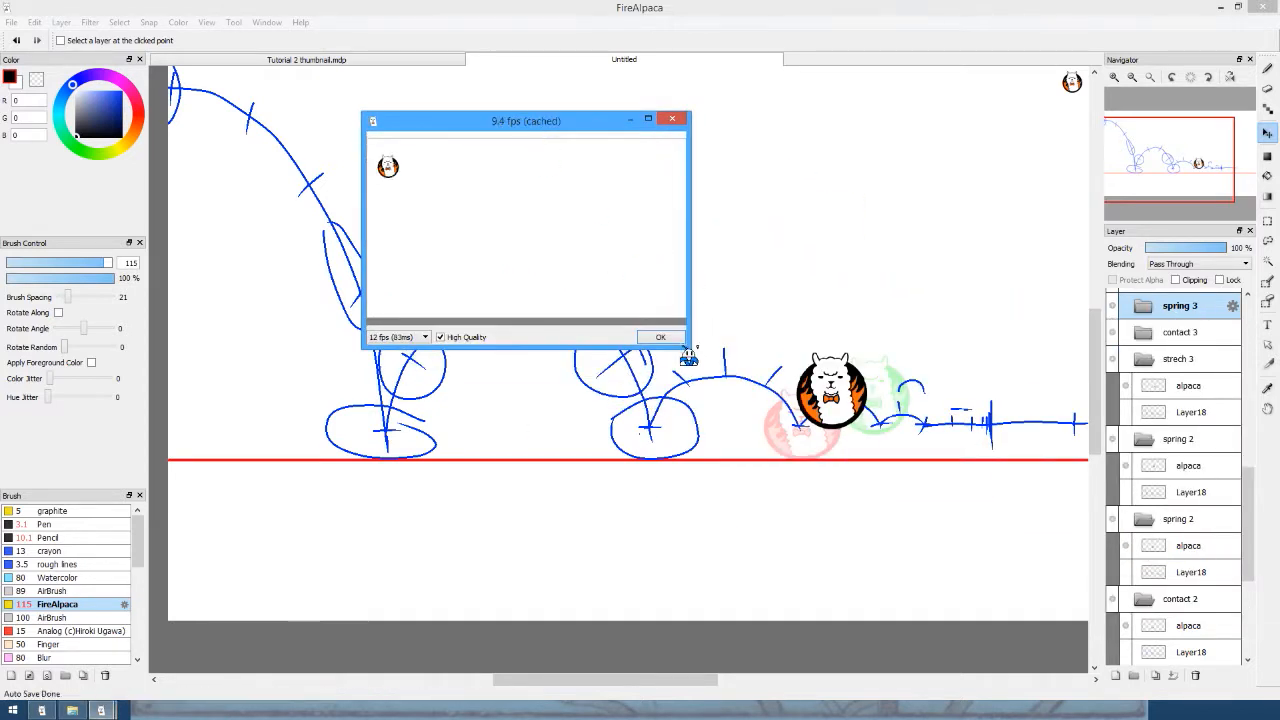
left_click_drag(688, 350, 960, 604)
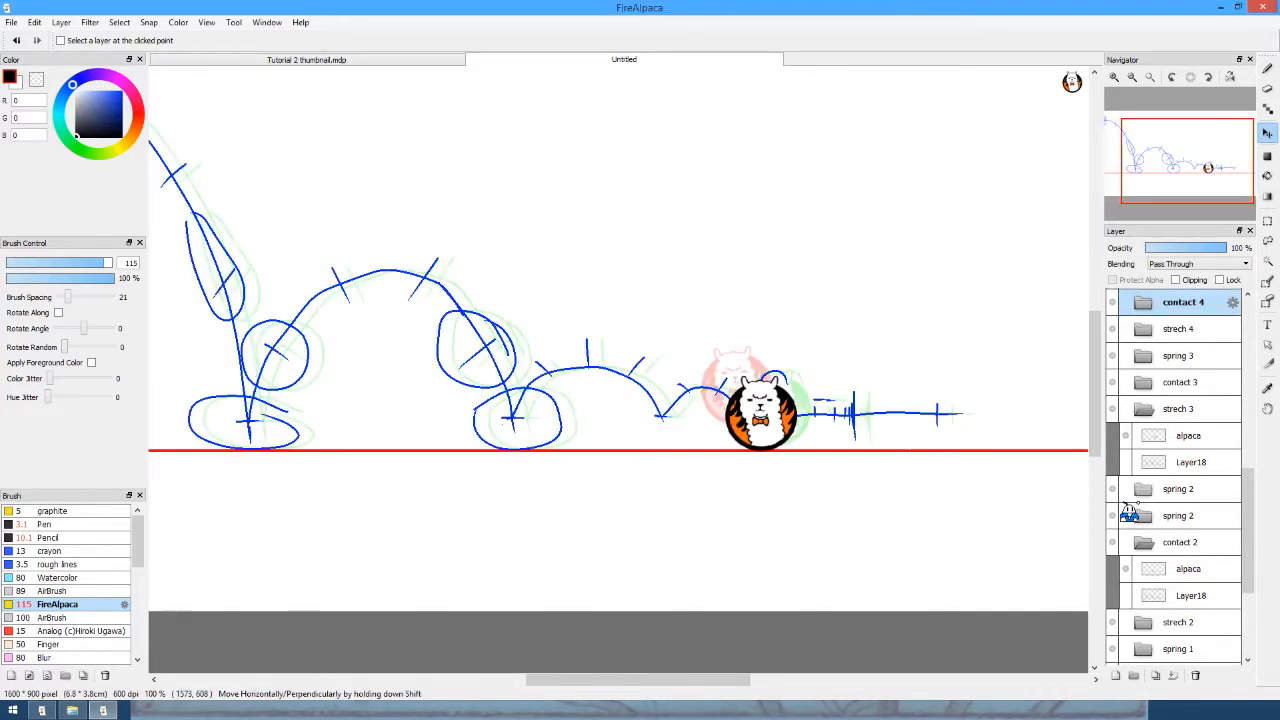
Hide the Layer18 path sketch in contact 3 and spring 3, collapsing the finished folders and opening strech 4.
left_click(1137, 512)
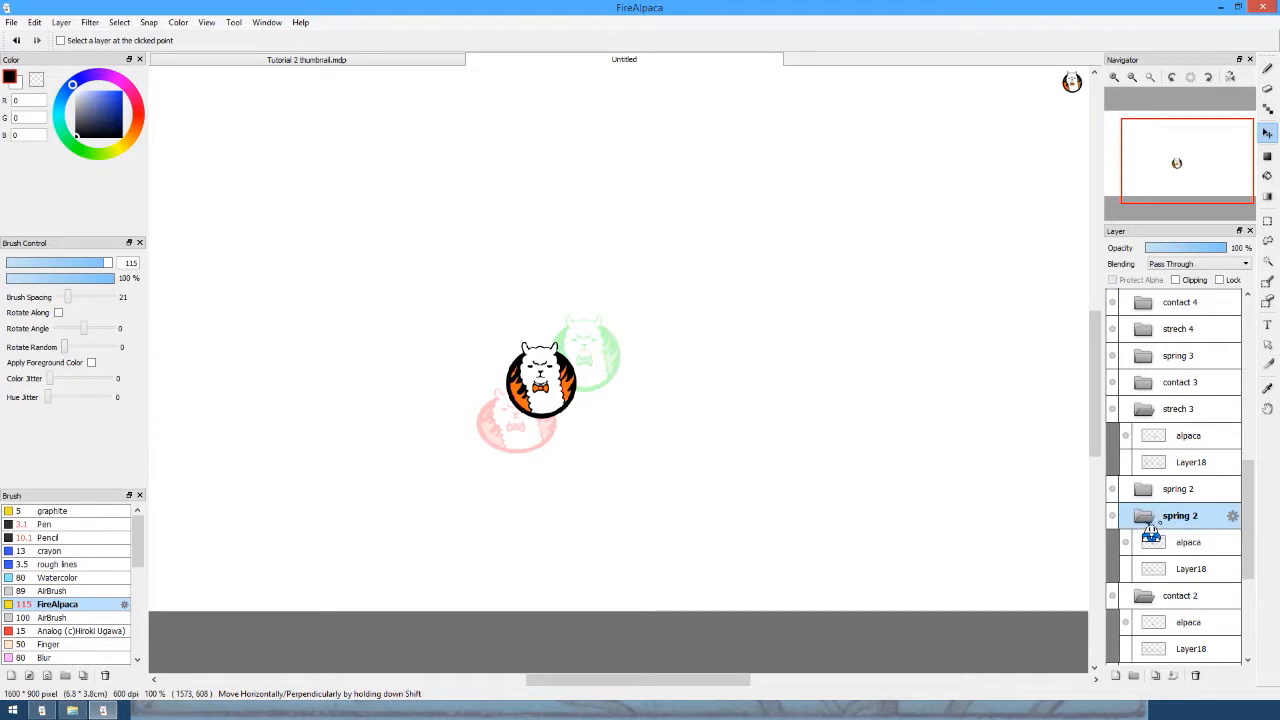
left_click(1136, 409)
left_click(1136, 383)
left_click(1125, 435)
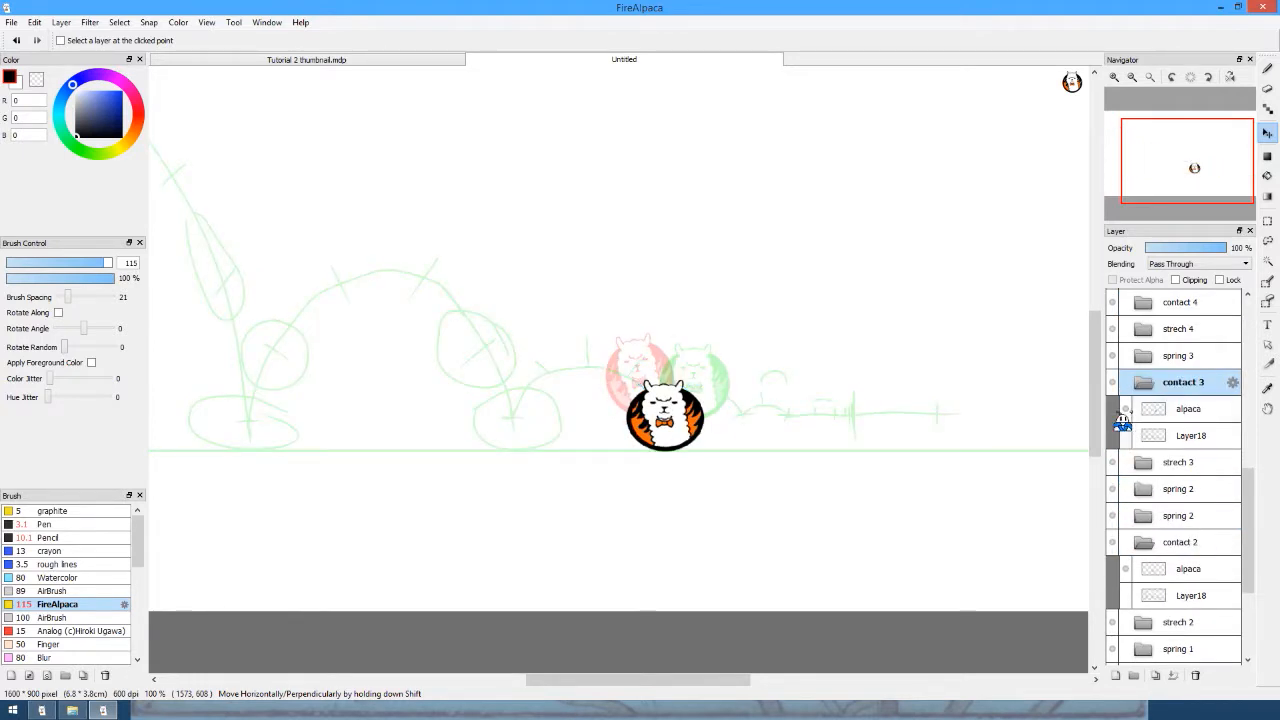
left_click(1138, 382)
left_click(1138, 356)
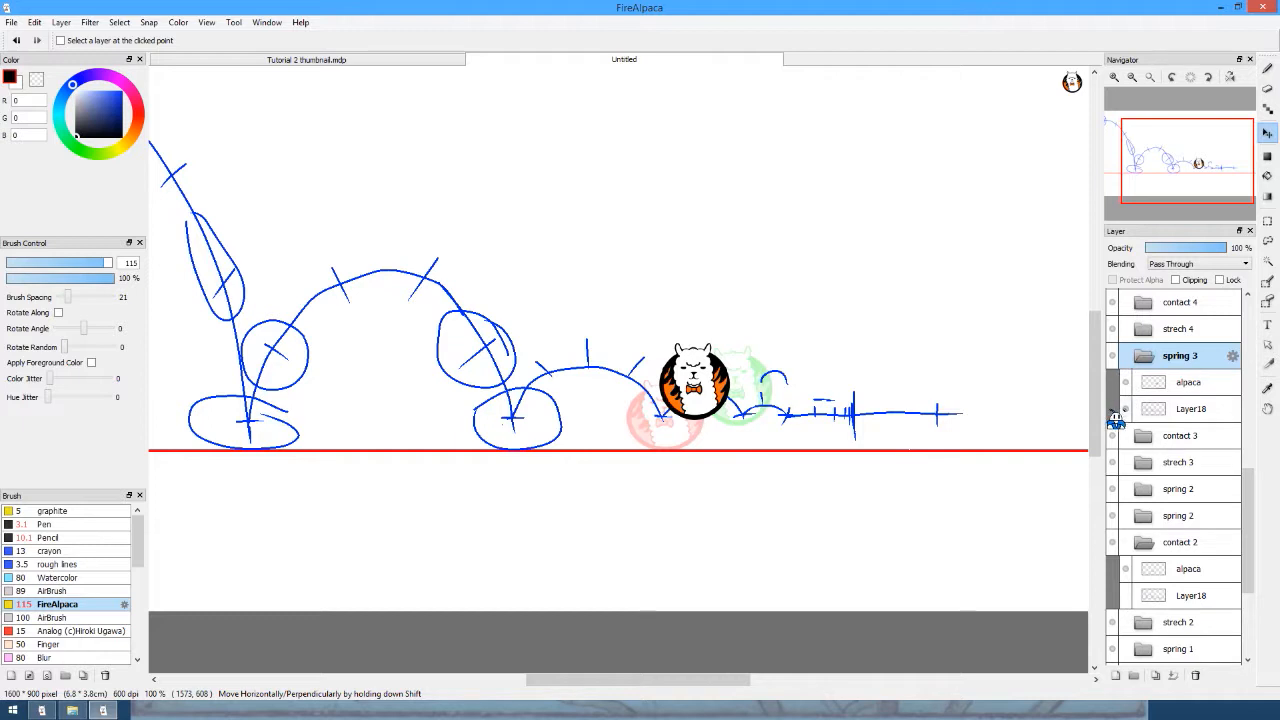
left_click(1125, 409)
left_click(1138, 356)
left_click(1138, 329)
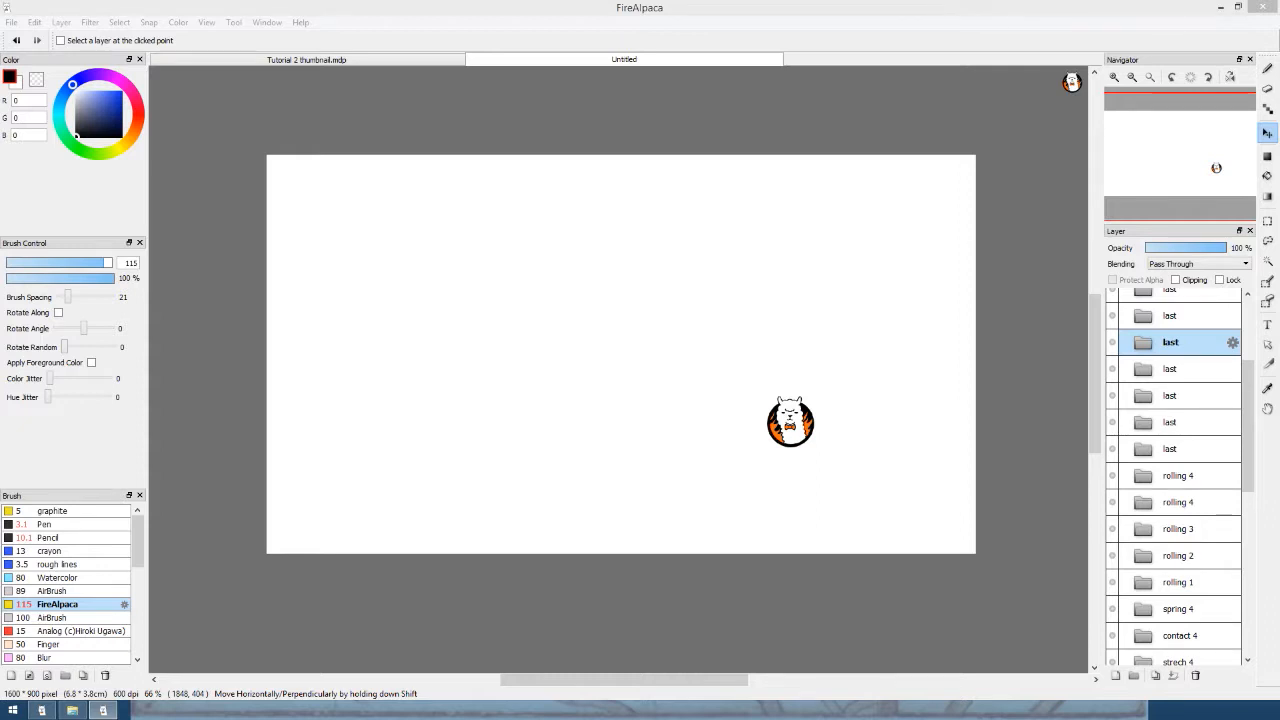
Play the animation preview maximized to review the full motion, and close it.
left_click_drag(1279, 430, 645, 257)
double_click(645, 257)
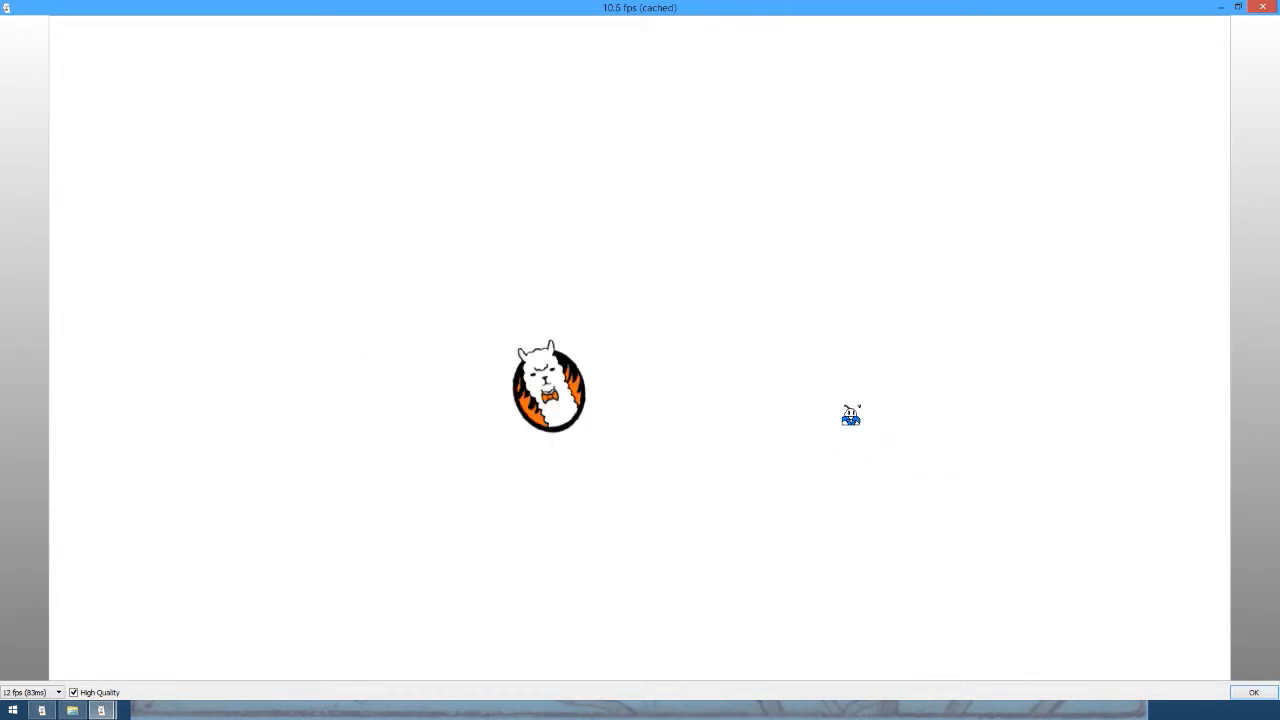
key("Escape")
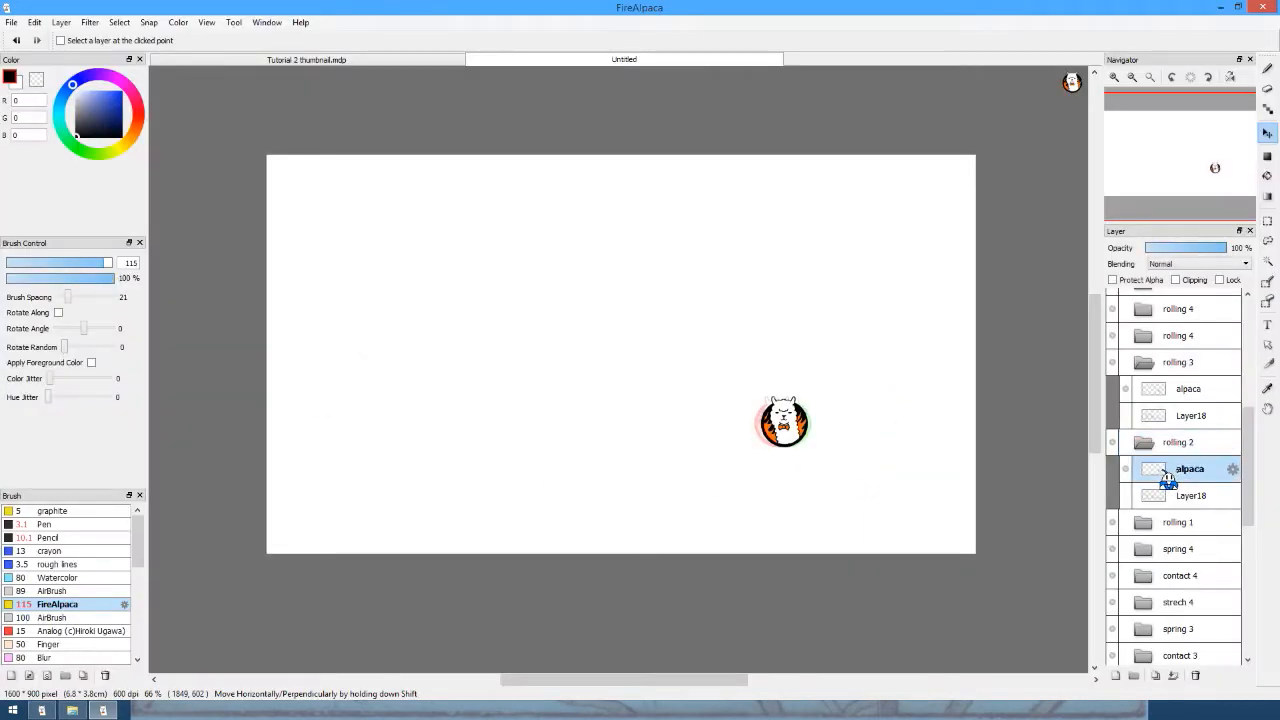
Open the rolling 1 and spring 4 folders and go through the alpaca layers of rolling 2 and rolling 3.
left_click(1143, 475)
left_click(1143, 552)
left_click(1170, 476)
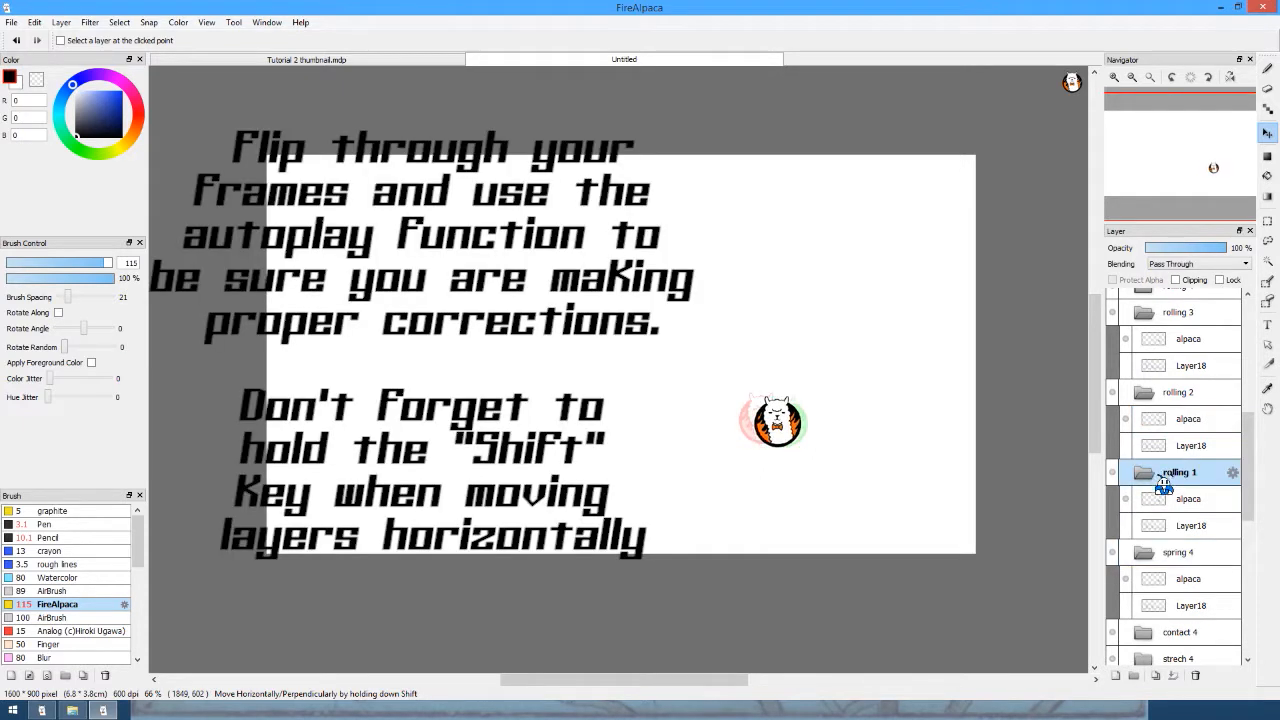
left_click(1172, 419)
left_click(1172, 340)
Nudge the rolling 4 alpaca slightly left, then open the lowest last folder and select its alpaca layer.
scroll(1170, 376, "up", 1)
left_click(1143, 319)
scroll(1162, 350, "up", 1)
left_click(1170, 362)
left_click_drag(824, 423, 814, 423)
left_click(1143, 309)
left_click(1170, 336)
scroll(1144, 371, "up", 1)
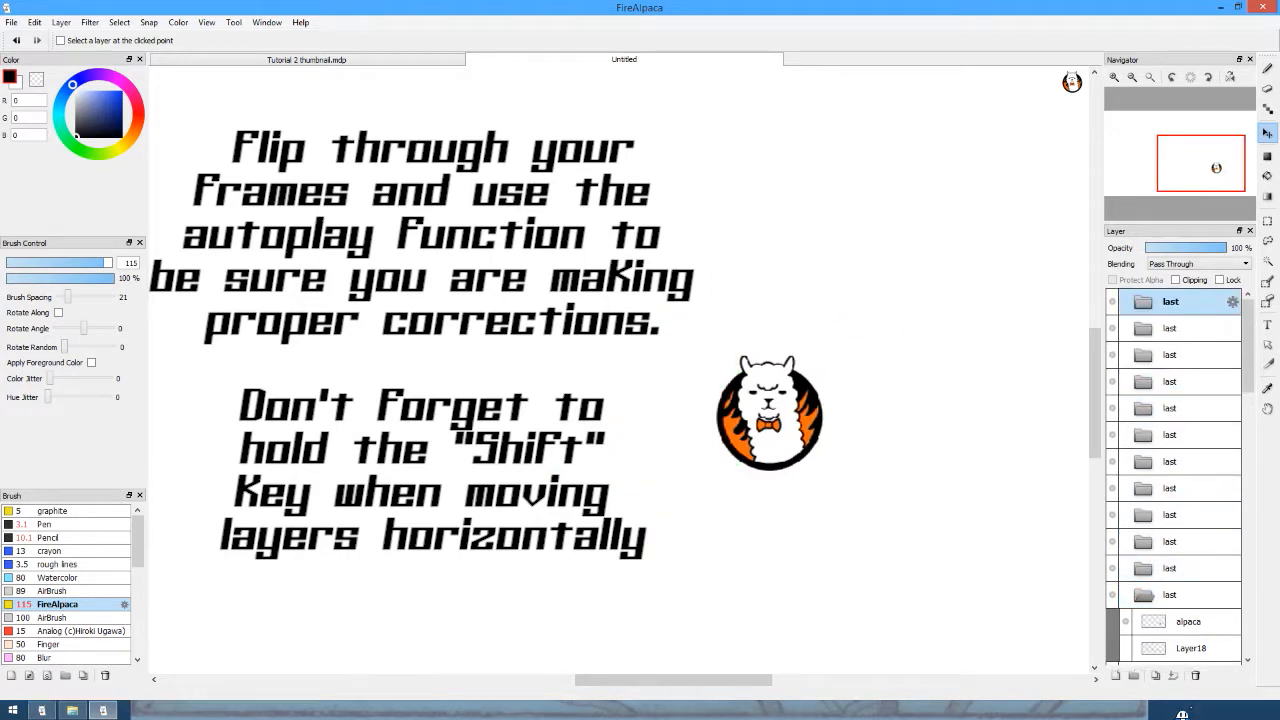
Replace the closed last folders at the top of the stack with duplicates of the open last folder.
left_click(1195, 675)
left_click(1195, 675)
left_click(1195, 675)
left_click(1195, 675)
left_click(1195, 675)
left_click(1195, 675)
left_click(1195, 675)
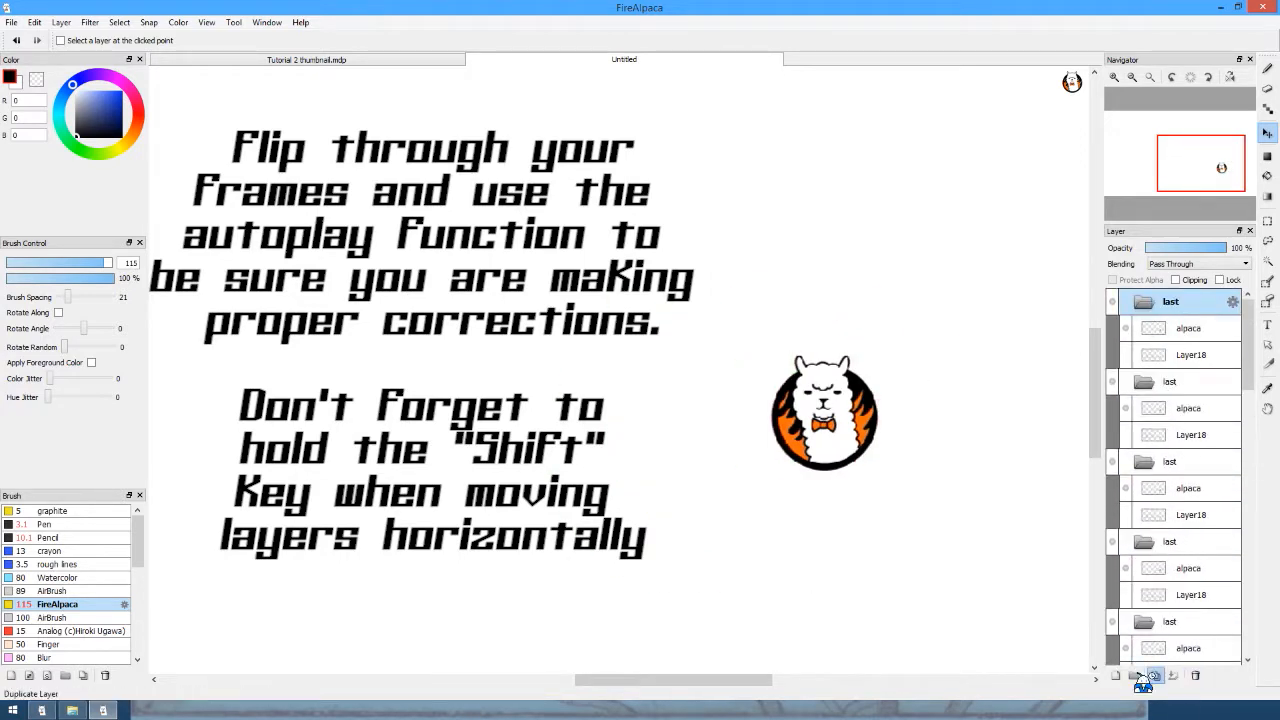
Preview the animation, then correct the alpaca's horizontal position in rolling 2, rolling 3 and the lower rolling 4, shifting rolling 2 about 8 px left.
left_click(267, 22)
left_click(1254, 692)
left_click(1190, 491)
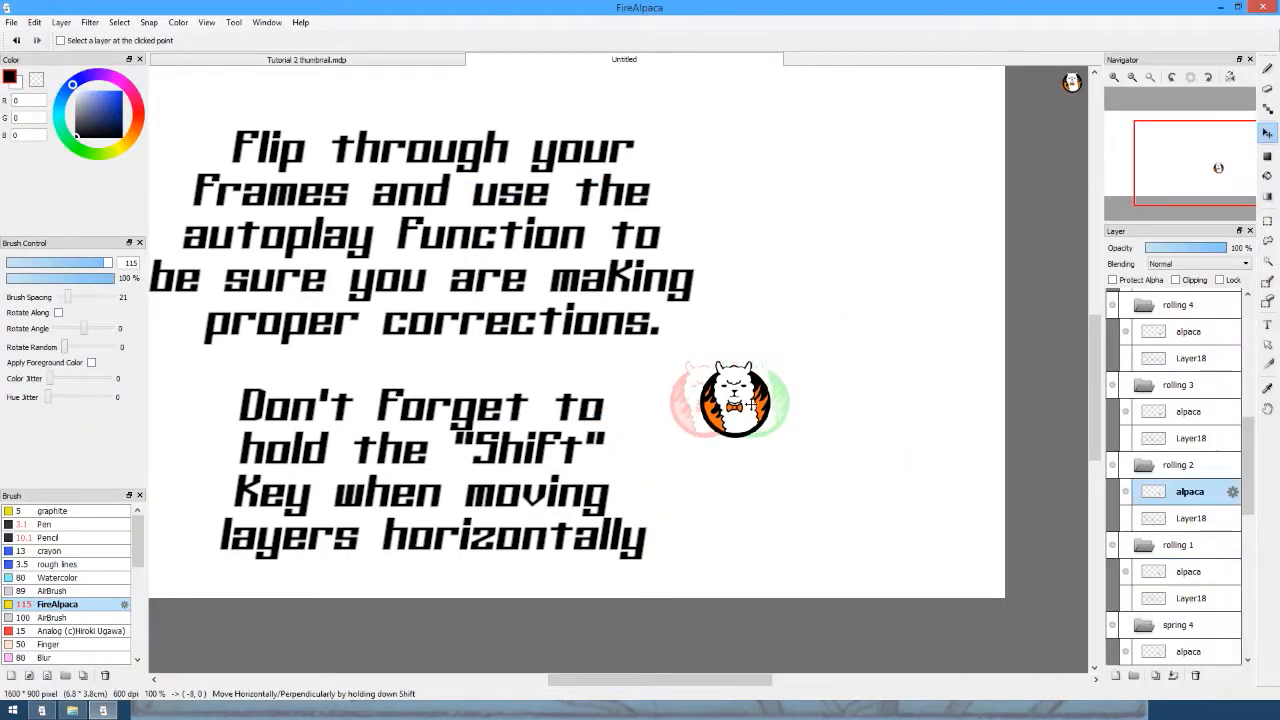
left_click(1190, 411)
left_click(1190, 331)
Nudge the upper rolling 4 alpaca slightly right, then open the lowest last folder and select its alpaca layer.
scroll(1190, 368, "up", 2)
left_click(1190, 368)
left_click_drag(847, 427, 854, 417)
scroll(1190, 365, "up", 1)
left_click(1143, 365)
left_click(1190, 391)
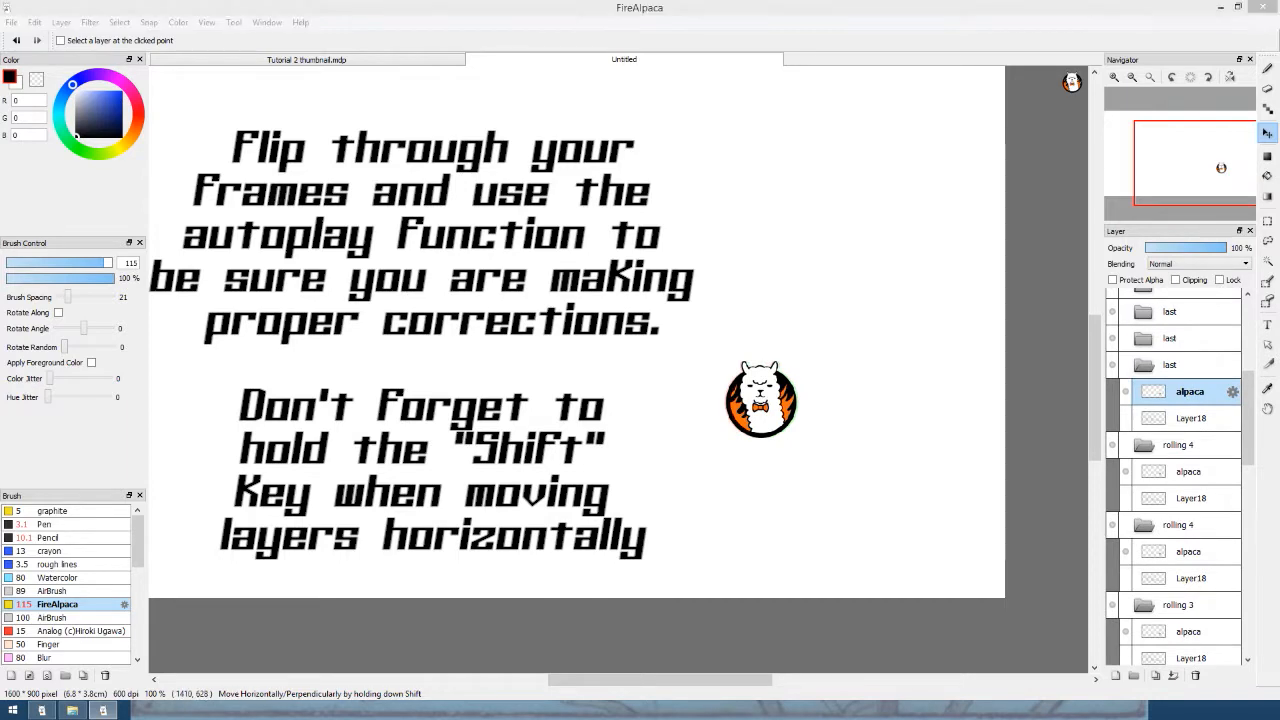
Correct the alpaca's horizontal spacing from rolling 1 to the lower rolling 4 frame, shifting the lower rolling 4 alpaca about 6 px left.
scroll(1186, 592, "down", 2)
left_click(1186, 576)
left_click(1188, 518)
left_click(1188, 438)
left_click(1188, 359)
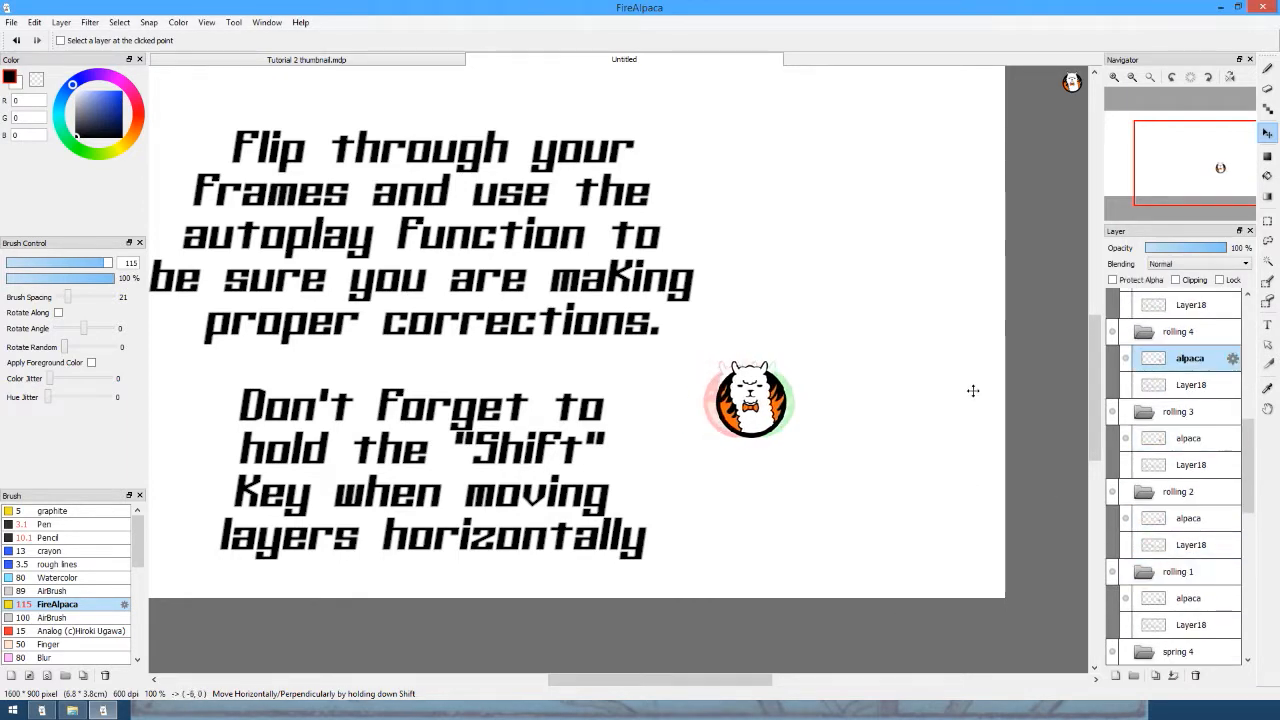
Step up through the alpaca layers from rolling 4 to the last frames, examining the ball's position in each.
scroll(1188, 361, "up", 1)
left_click(1188, 361)
scroll(1190, 361, "up", 1)
left_click(1190, 361)
scroll(878, 370, "up", 2)
left_click(1144, 311)
left_click(1188, 338)
scroll(1188, 340, "up", 1)
left_click(1144, 368)
left_click(1190, 395)
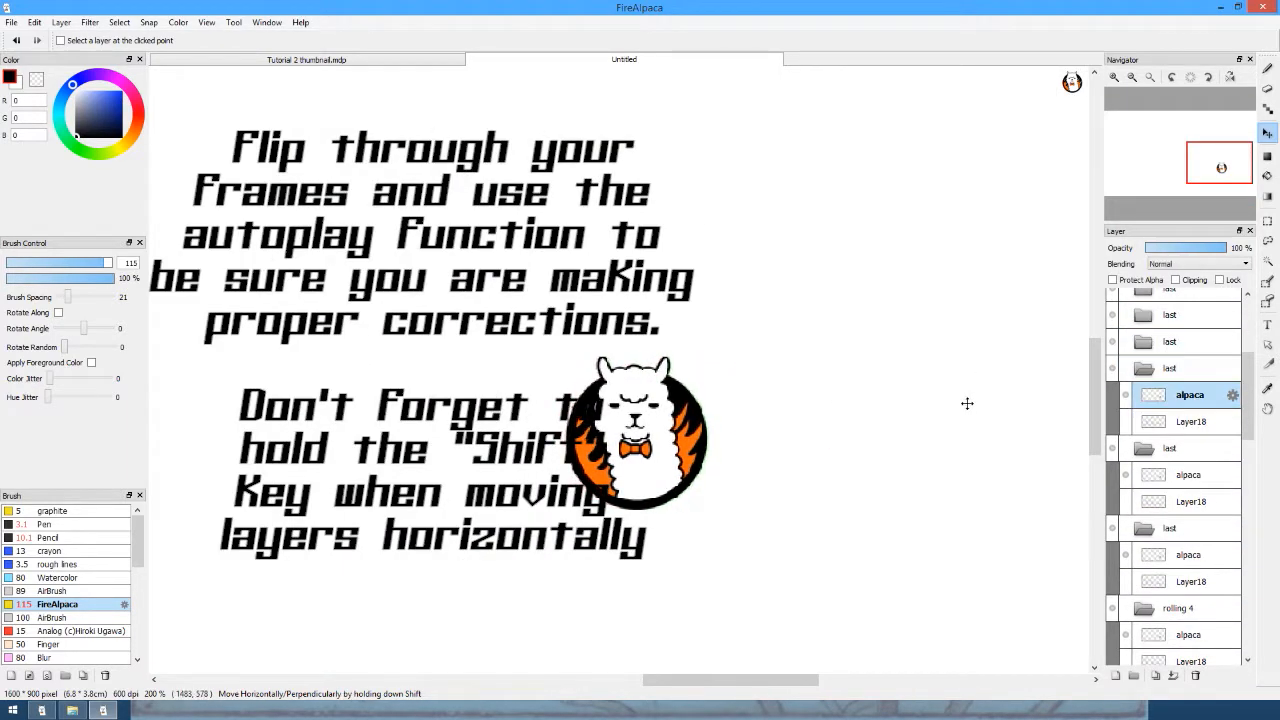
Collapse the open last folders and the rolling 4, rolling 3 and rolling 2 folders in the layer stack.
scroll(1143, 402, "up", 1)
left_click(1143, 402)
left_click(1143, 429)
left_click(1143, 450)
left_click(1143, 477)
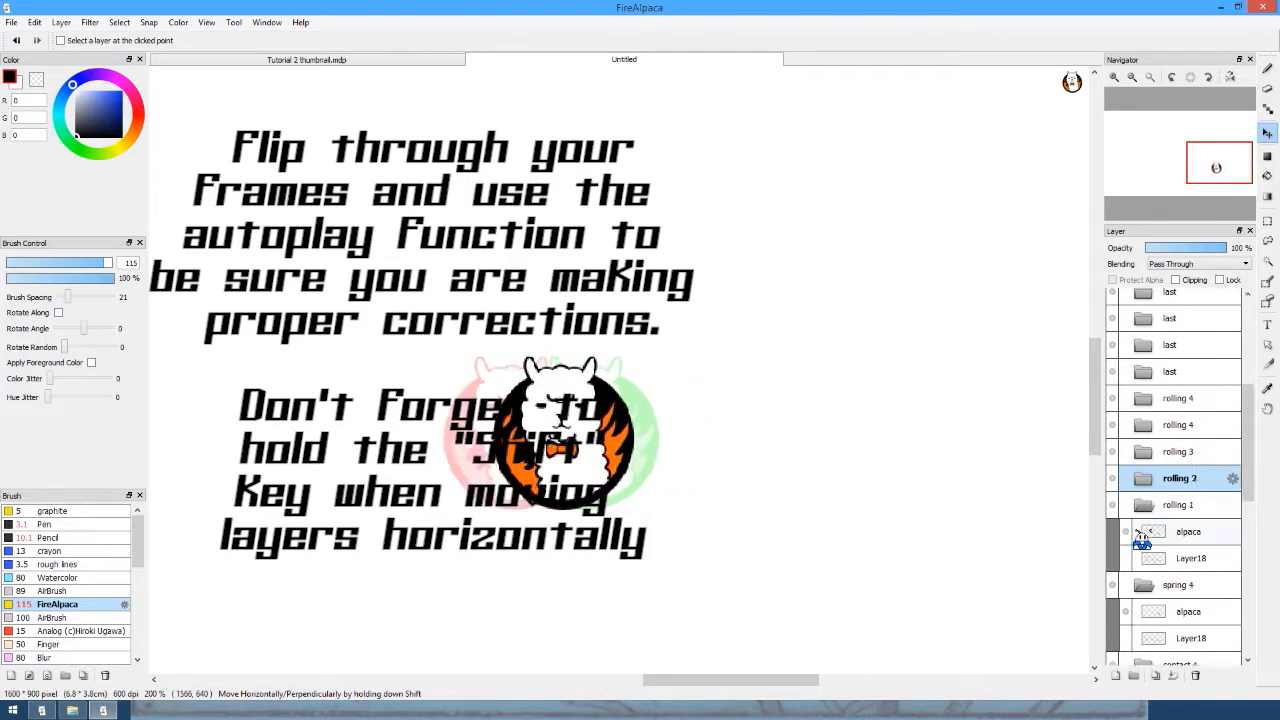
left_click(1143, 504)
scroll(1183, 430, "down", 2)
Compare the rolling 1 alpaca with the spring 4 alpaca, then play the animation in an enlarged preview.
left_click(1183, 412)
key("Down")
left_click(1143, 438)
left_click(1188, 465)
left_click(1188, 545)
left_click(1188, 465)
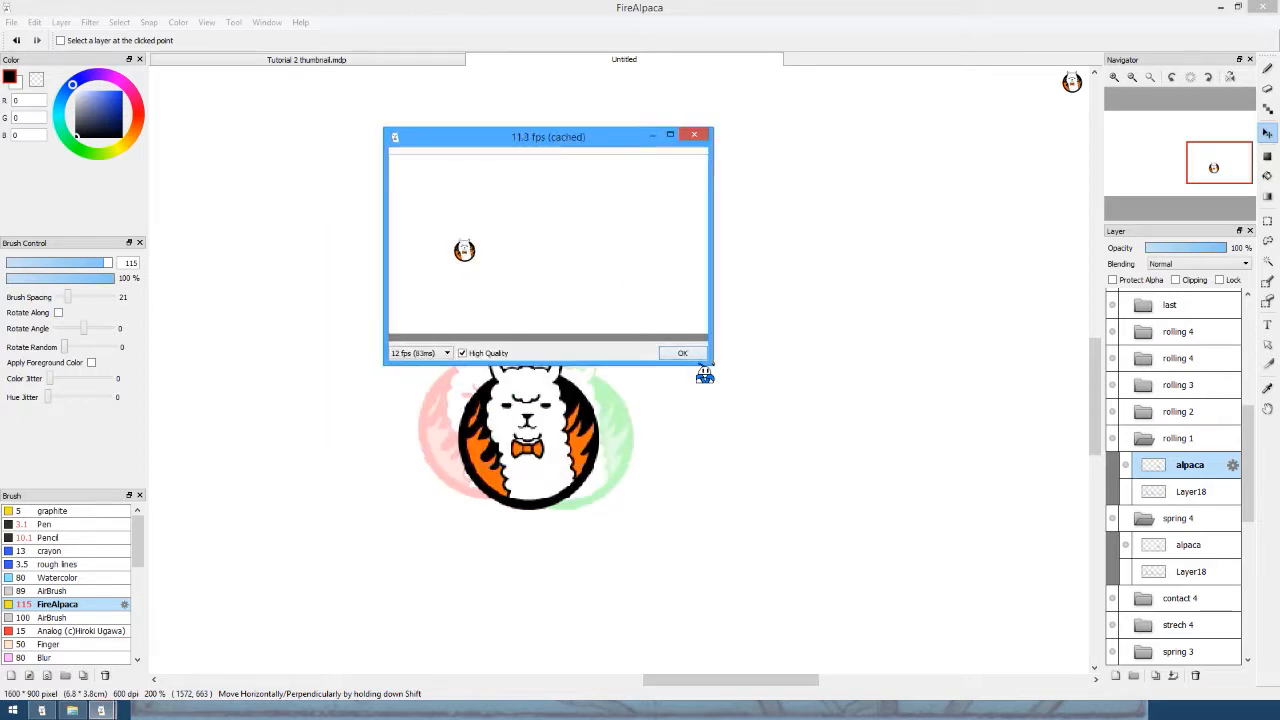
left_click_drag(772, 416, 1047, 558)
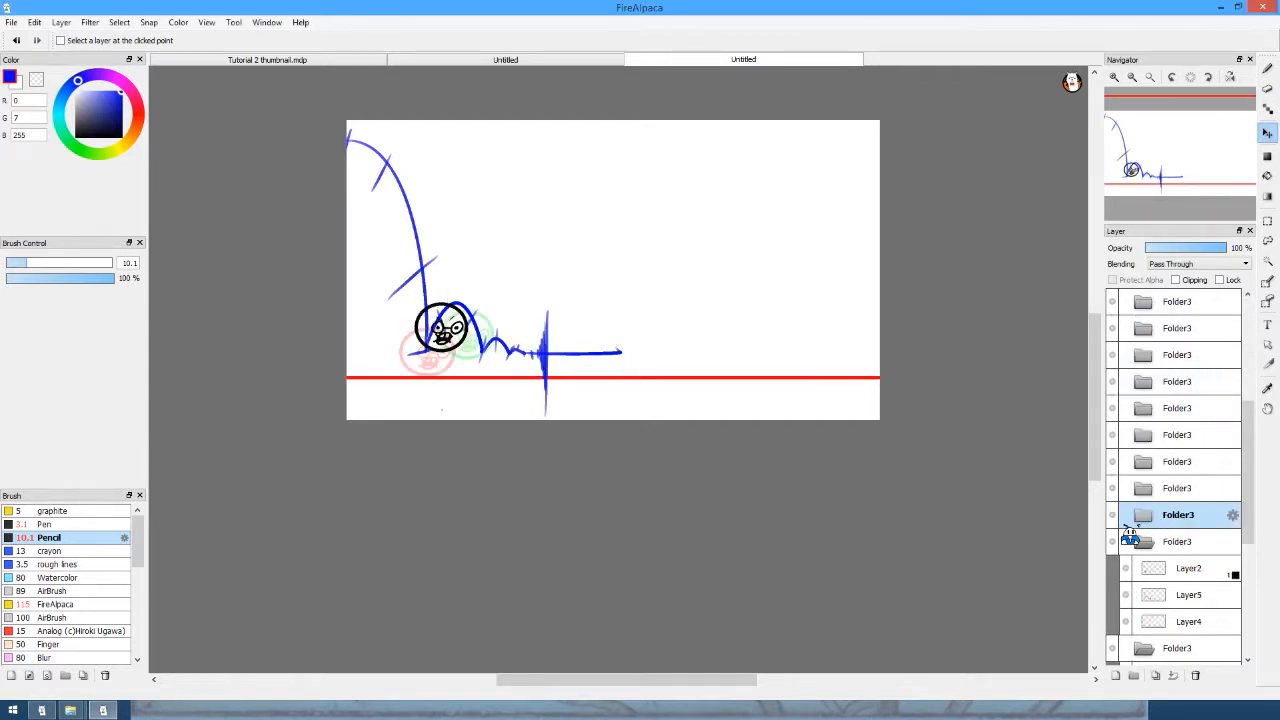
Collapse the open lower Folder3 frame folders in the rough ball bounce document.
left_click(1134, 540)
left_click(1139, 568)
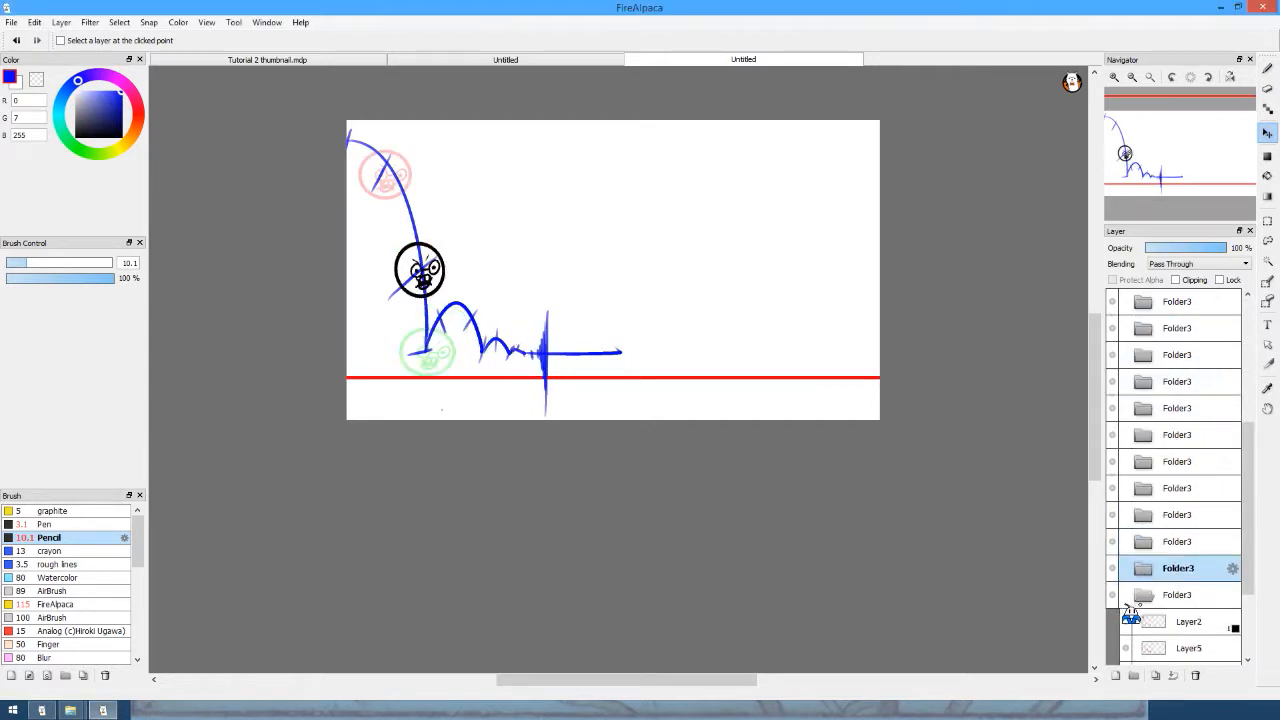
left_click(1136, 595)
left_click(1140, 640)
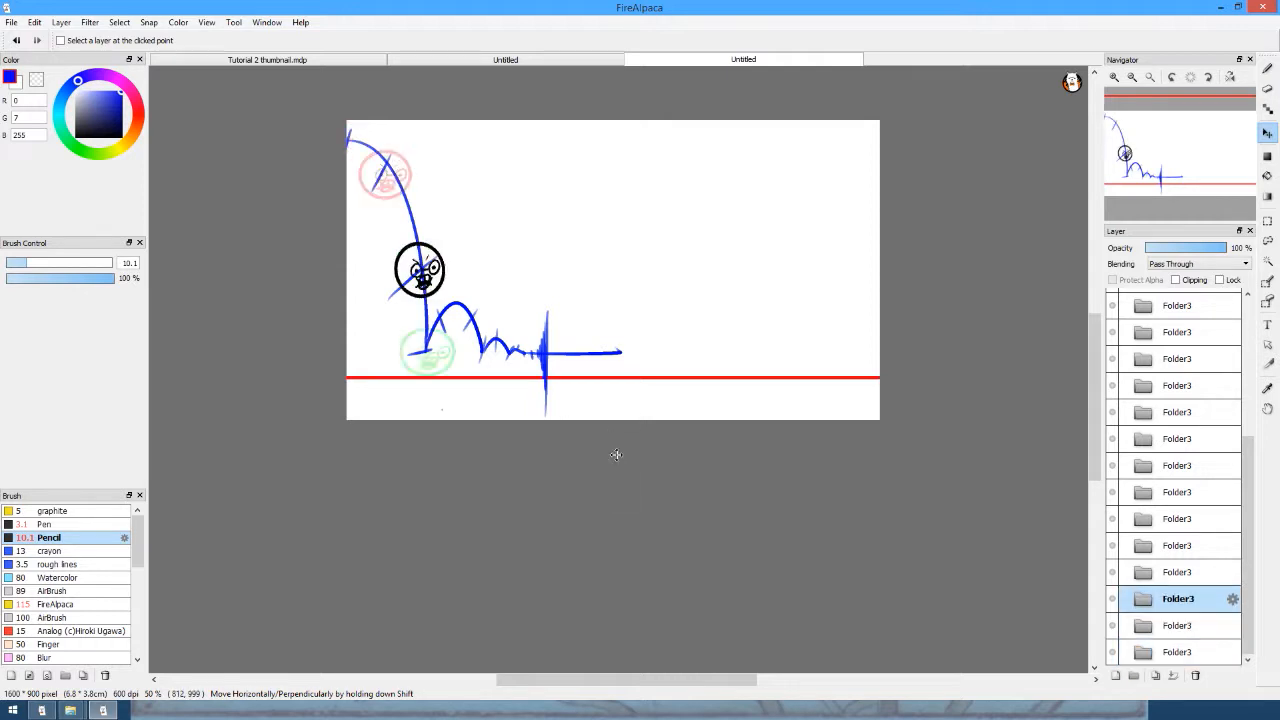
Flip upward frame by frame through the rough ball bounce, examining its spacing along the path sketch.
key("Up")
key("Up")
key("Up")
key("Up")
key("Up")
key("Up")
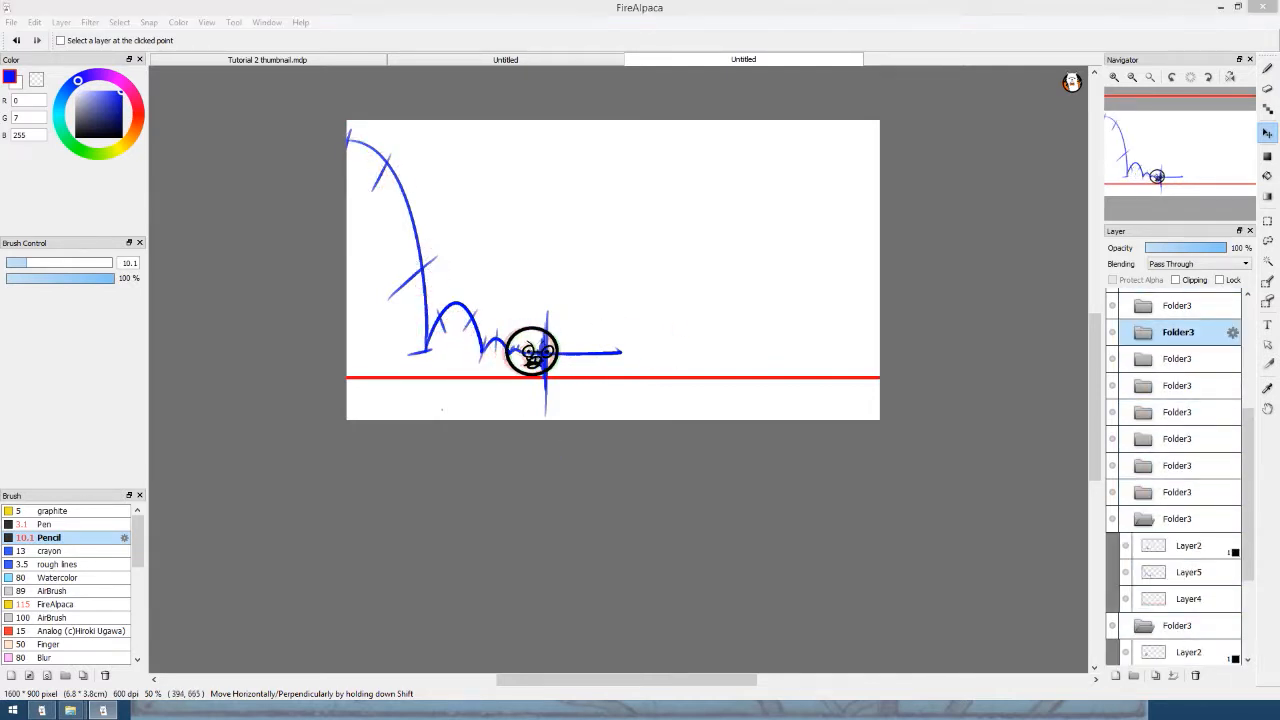
Play the rough bounce animation in a repositioned, enlarged preview, then close it.
left_click_drag(1278, 322, 599, 154)
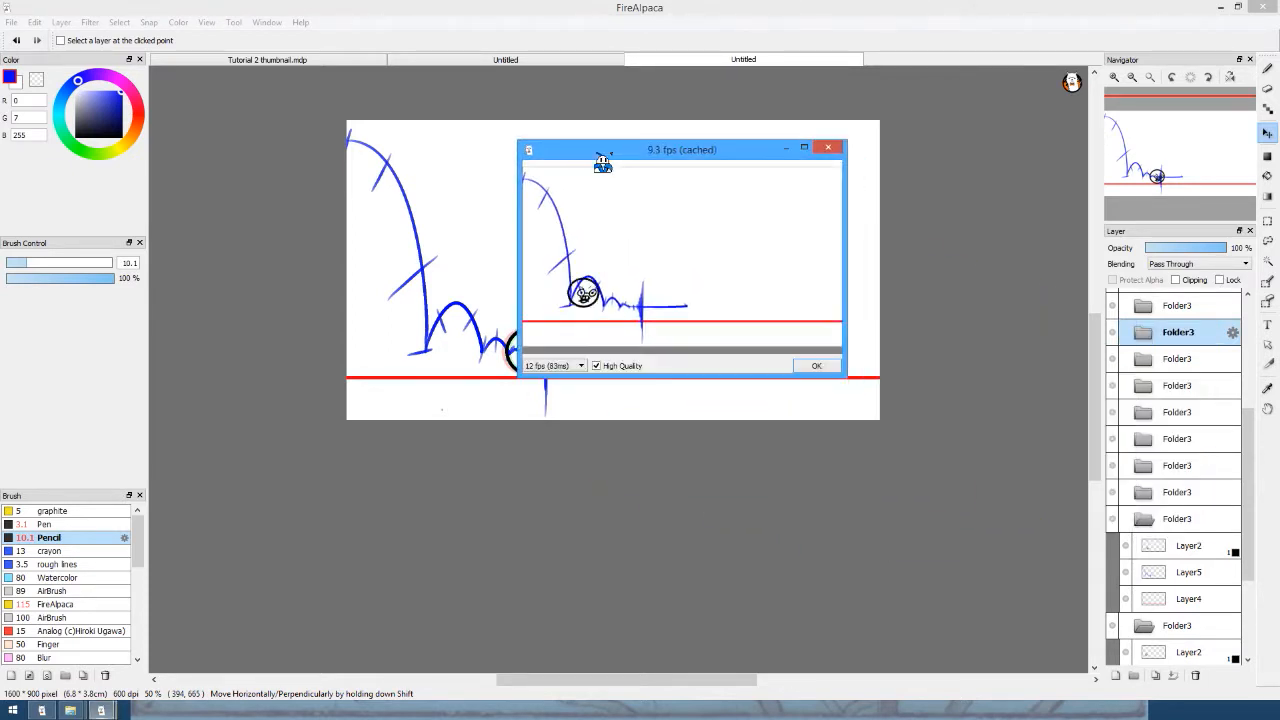
left_click_drag(515, 144, 166, 2)
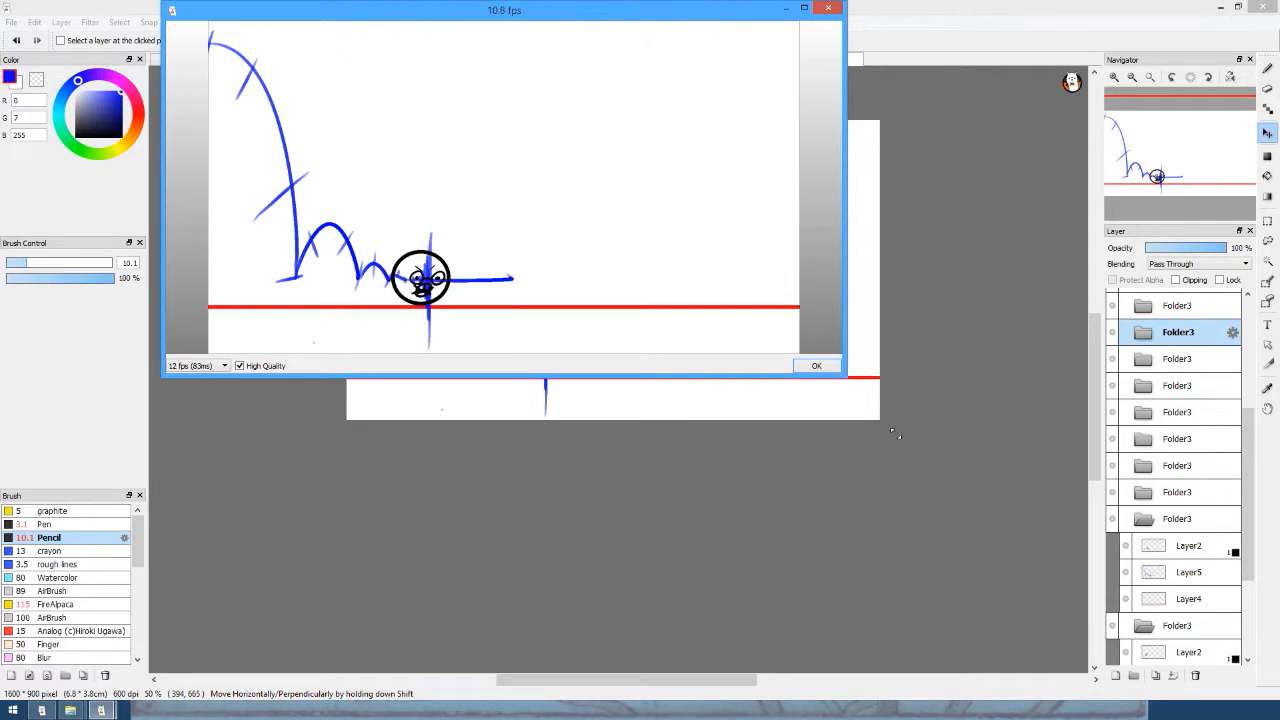
left_click_drag(846, 377, 1143, 610)
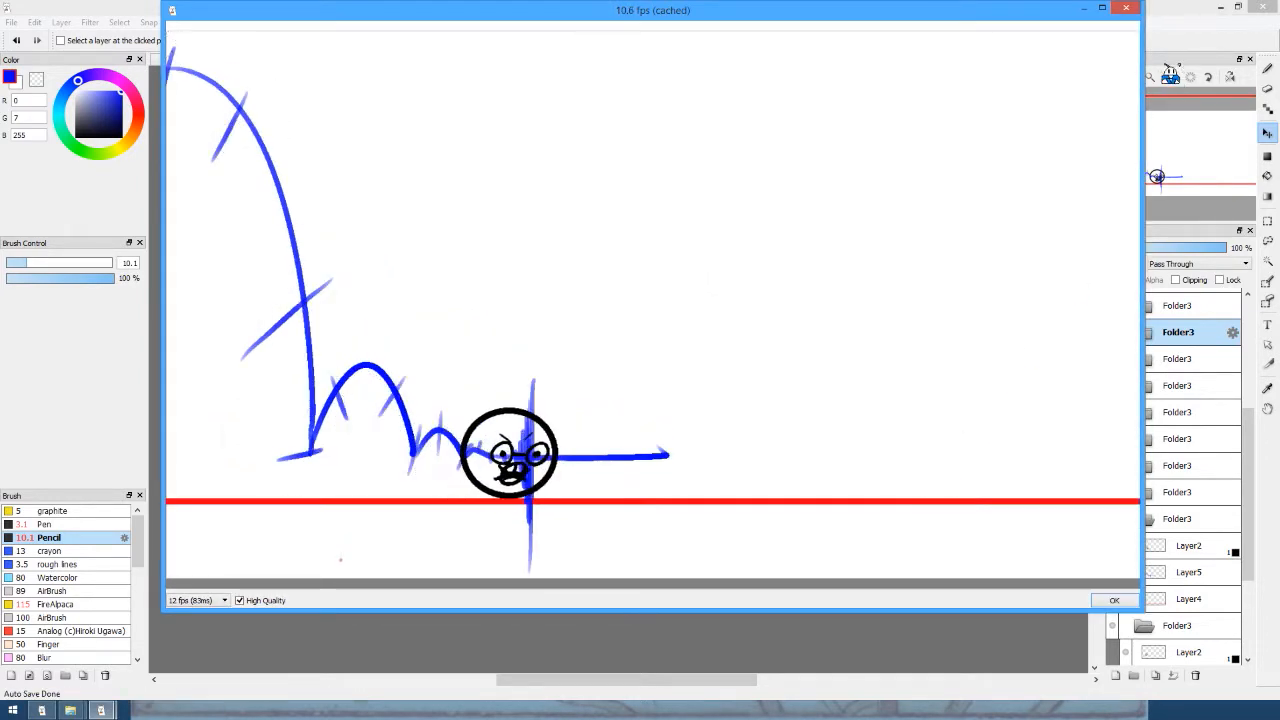
left_click(1114, 600)
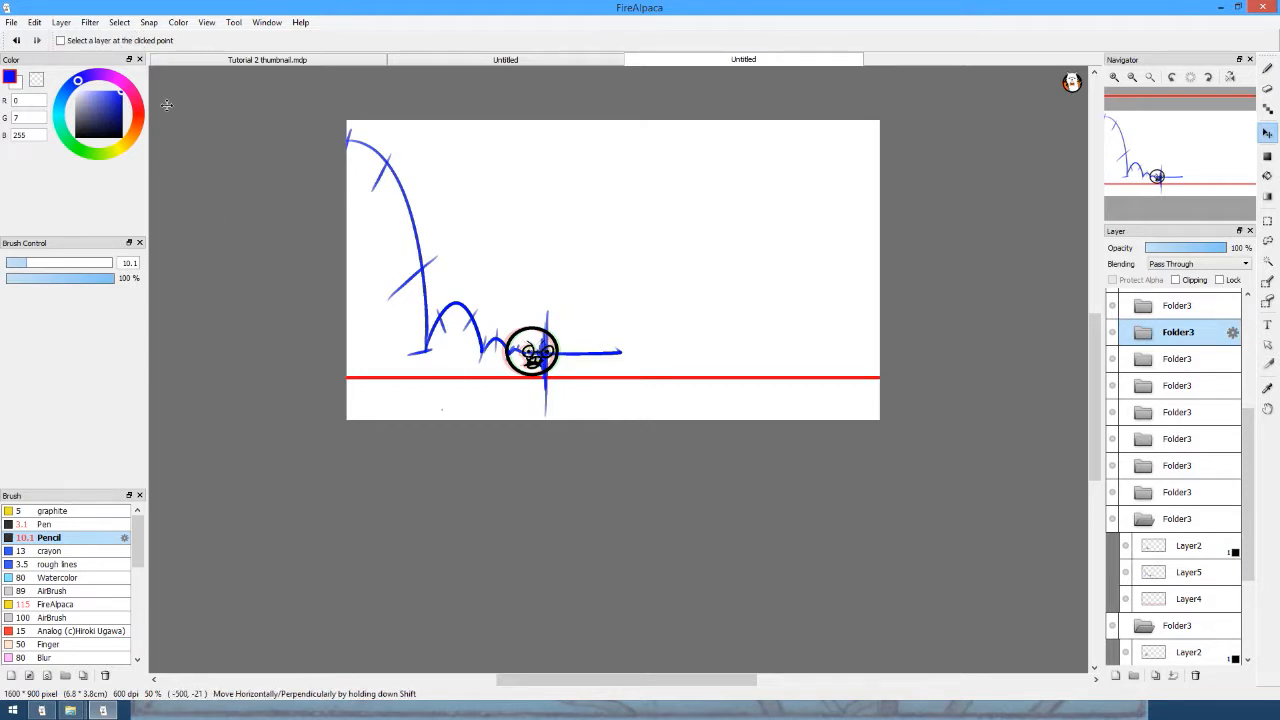
Switch back to the alpaca animation document and start Export Layers (Onion Skin Mode).
left_click(510, 60)
scroll(457, 394, "up", 3)
scroll(449, 374, "down", 8)
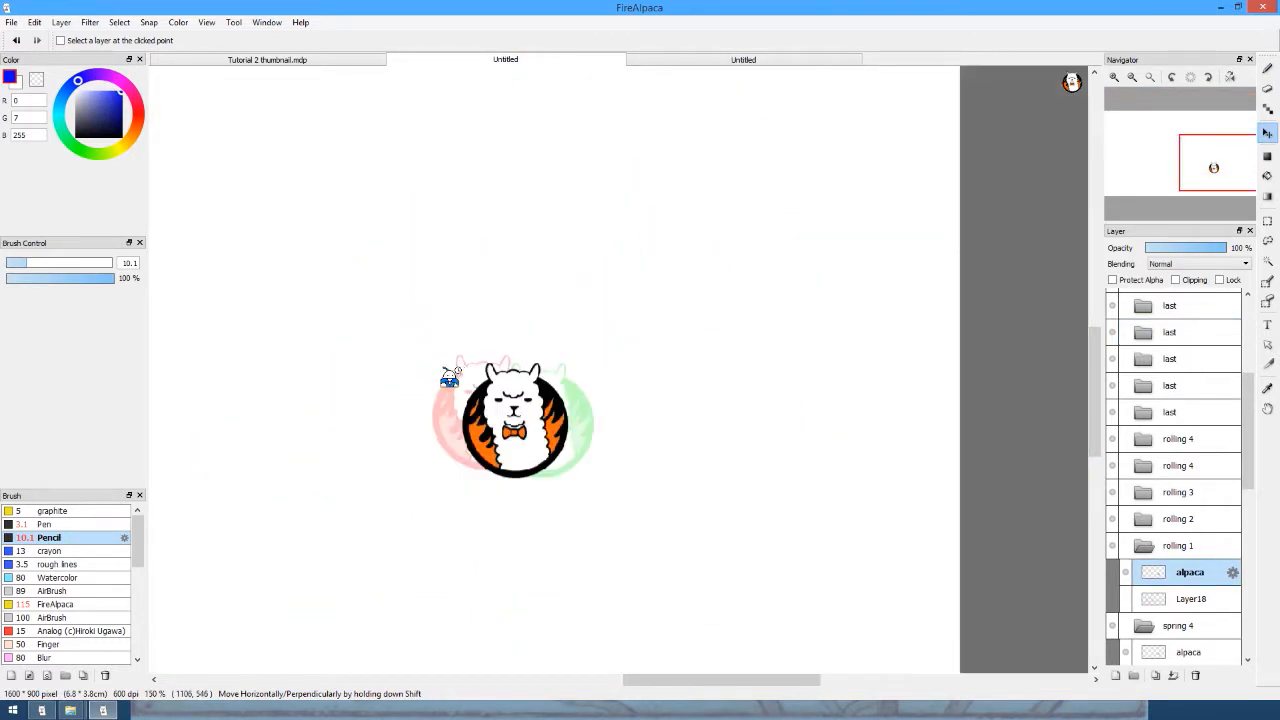
left_click_drag(666, 684, 598, 682)
left_click(10, 22)
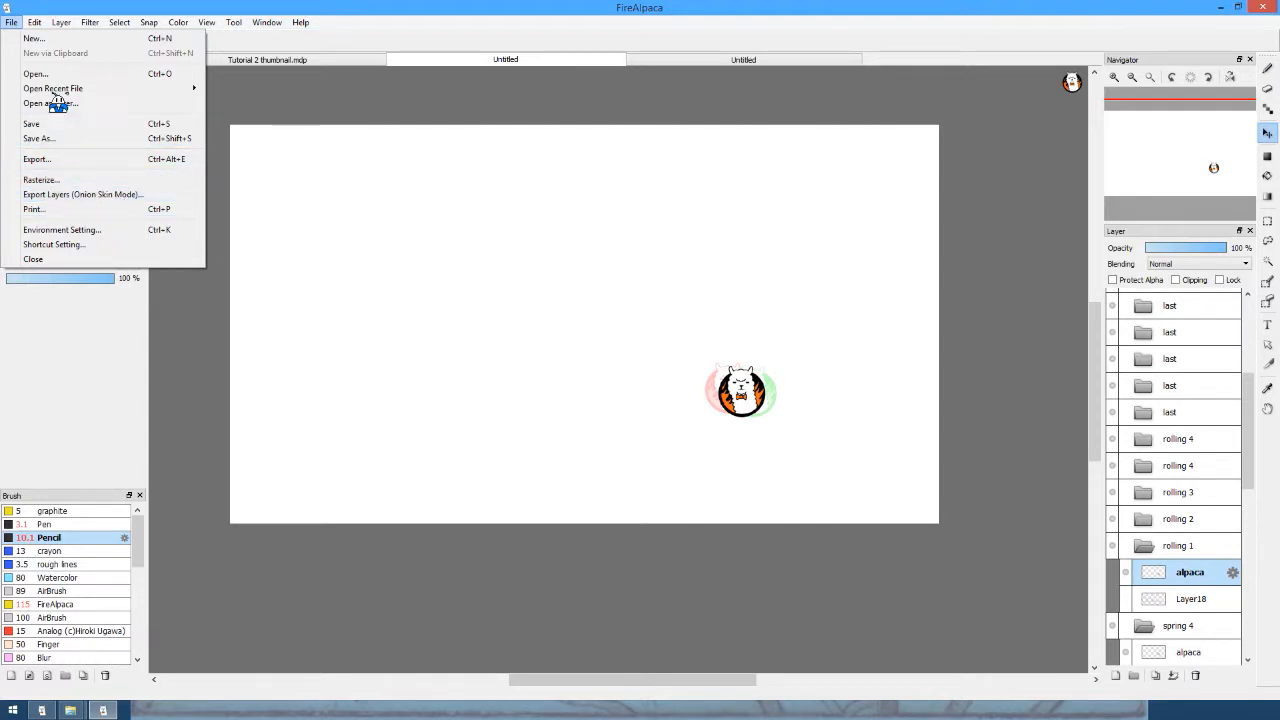
left_click(80, 195)
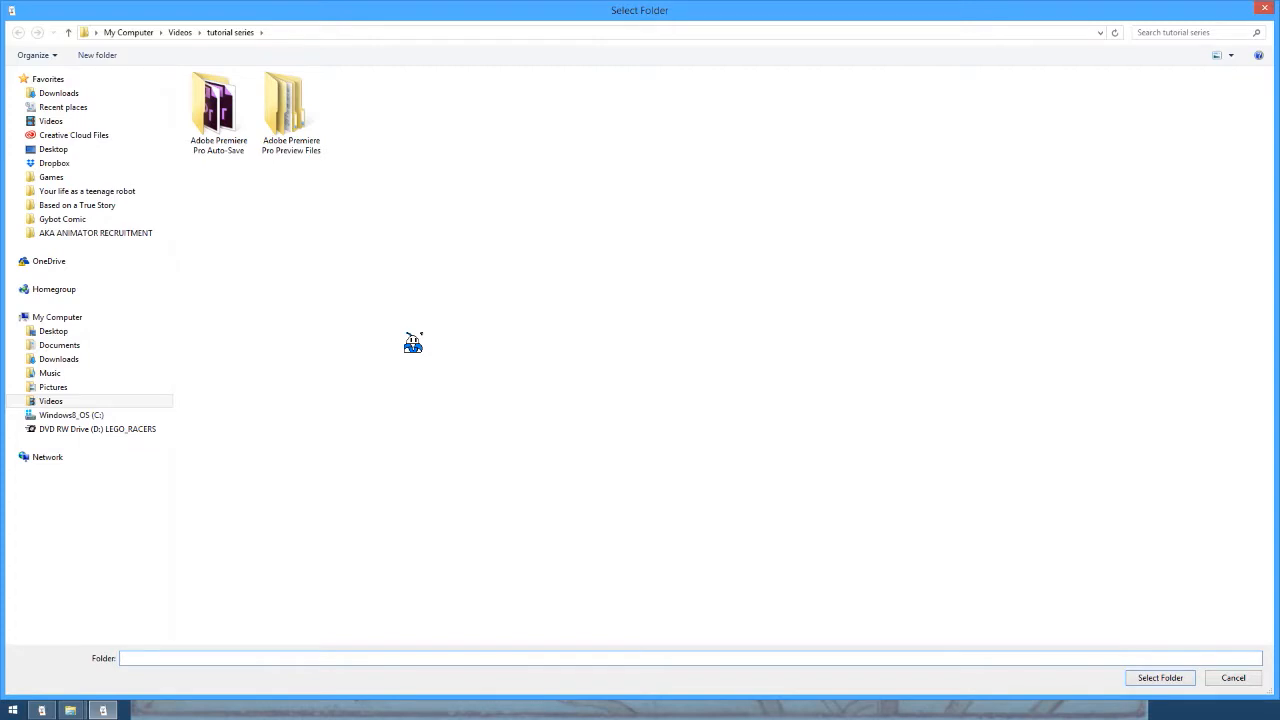
Create a folder named alpaca bounce inside tutorial series, export the frames into it, and decline opening AlpacaDouga.
key("ctrl+shift+n")
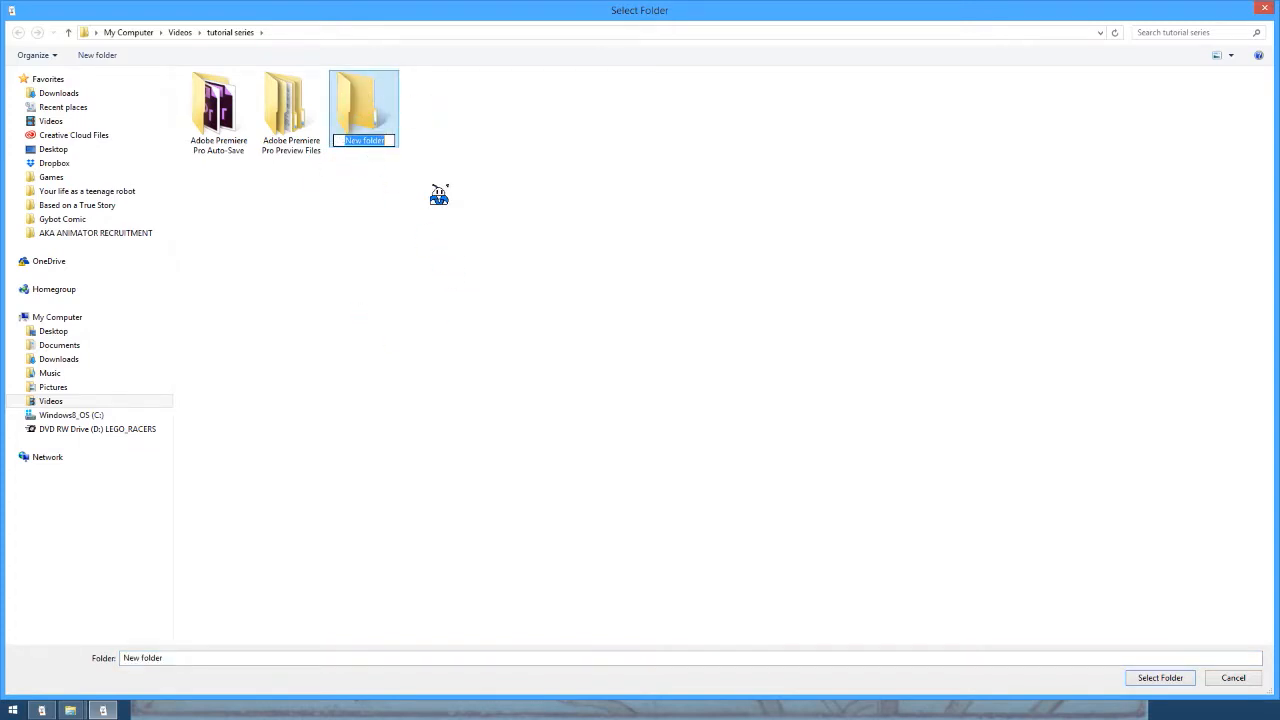
type("alpa")
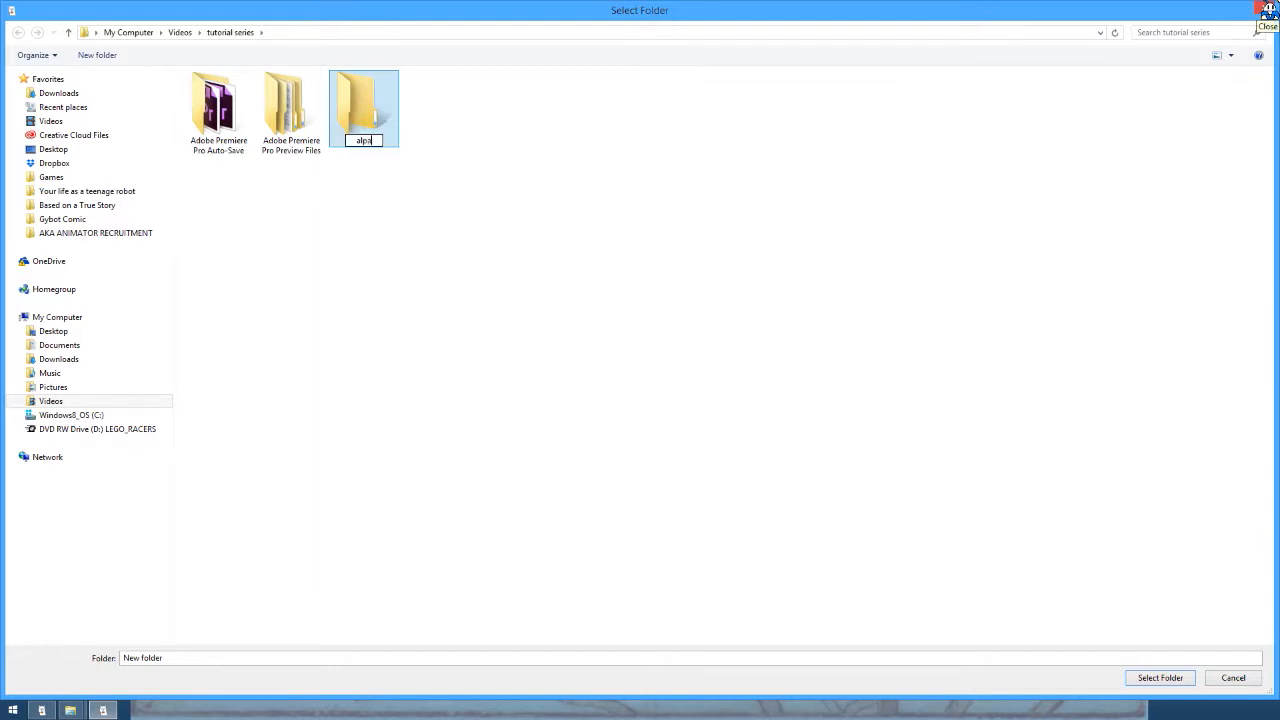
type("c")
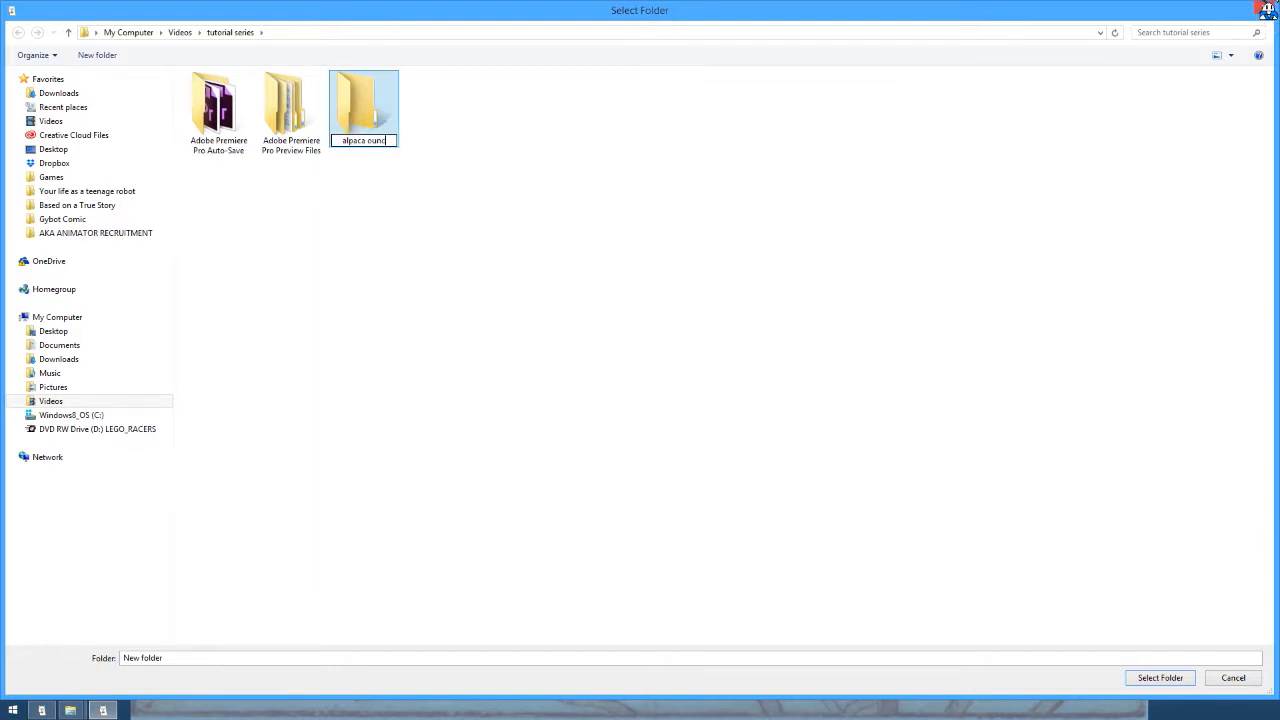
type("a sunbounce")
key("Return")
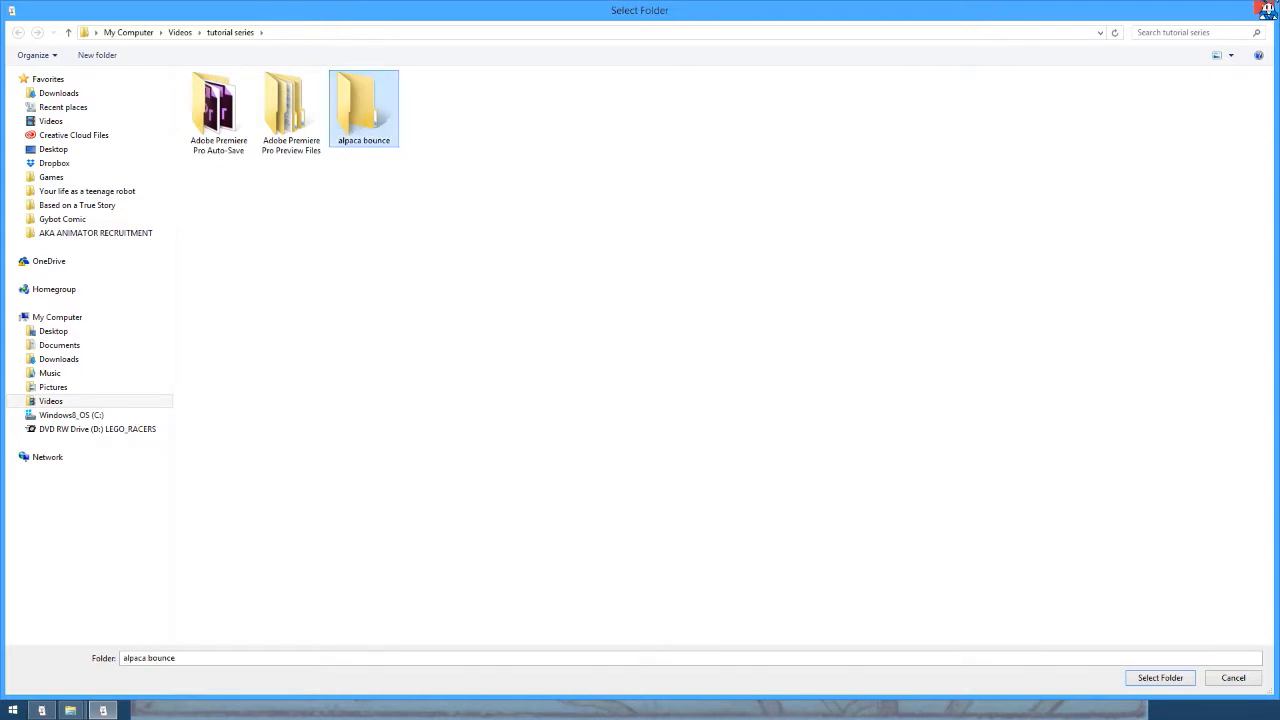
double_click(346, 108)
left_click(1166, 684)
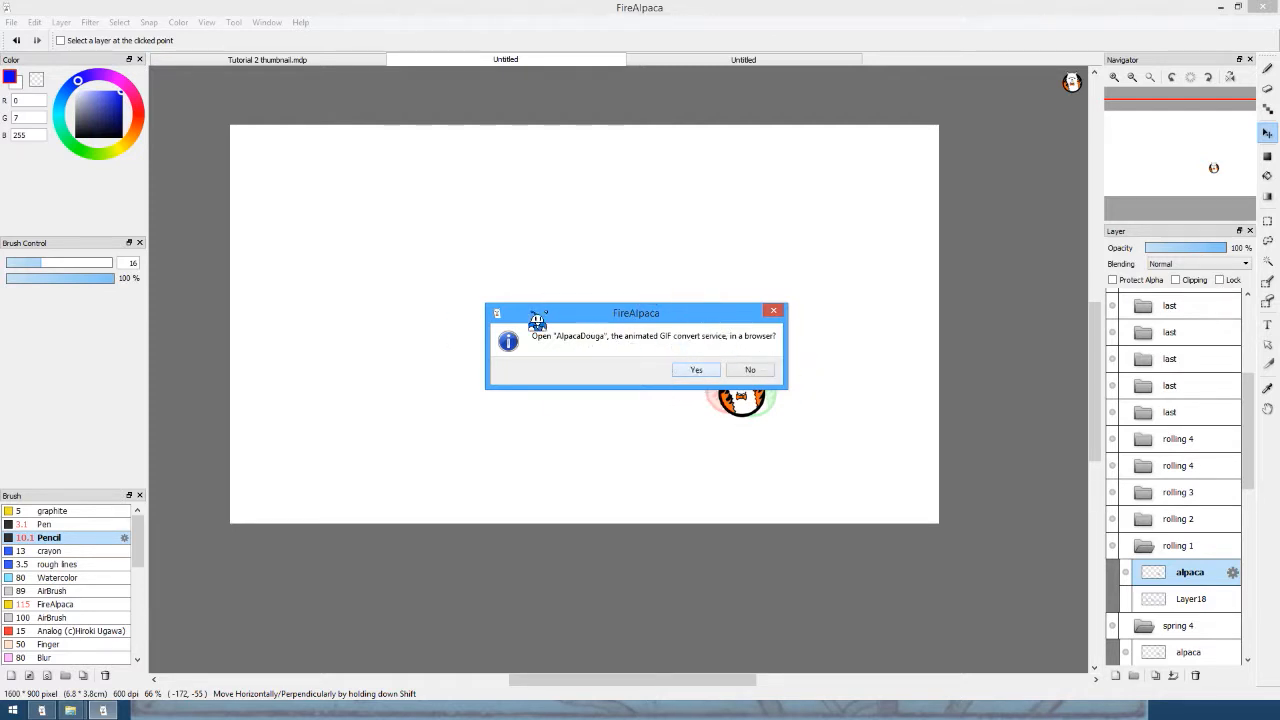
left_click(740, 371)
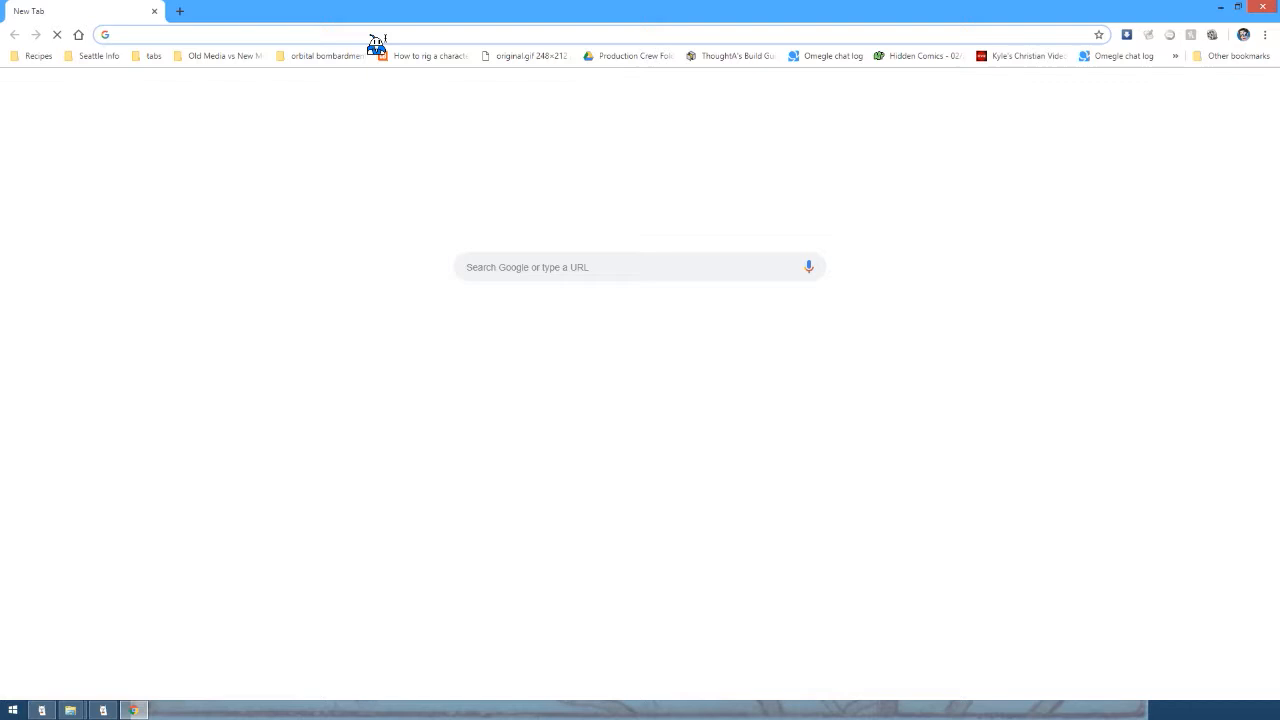
Go to gifmaker.me in the web browser and start an image upload.
type("g")
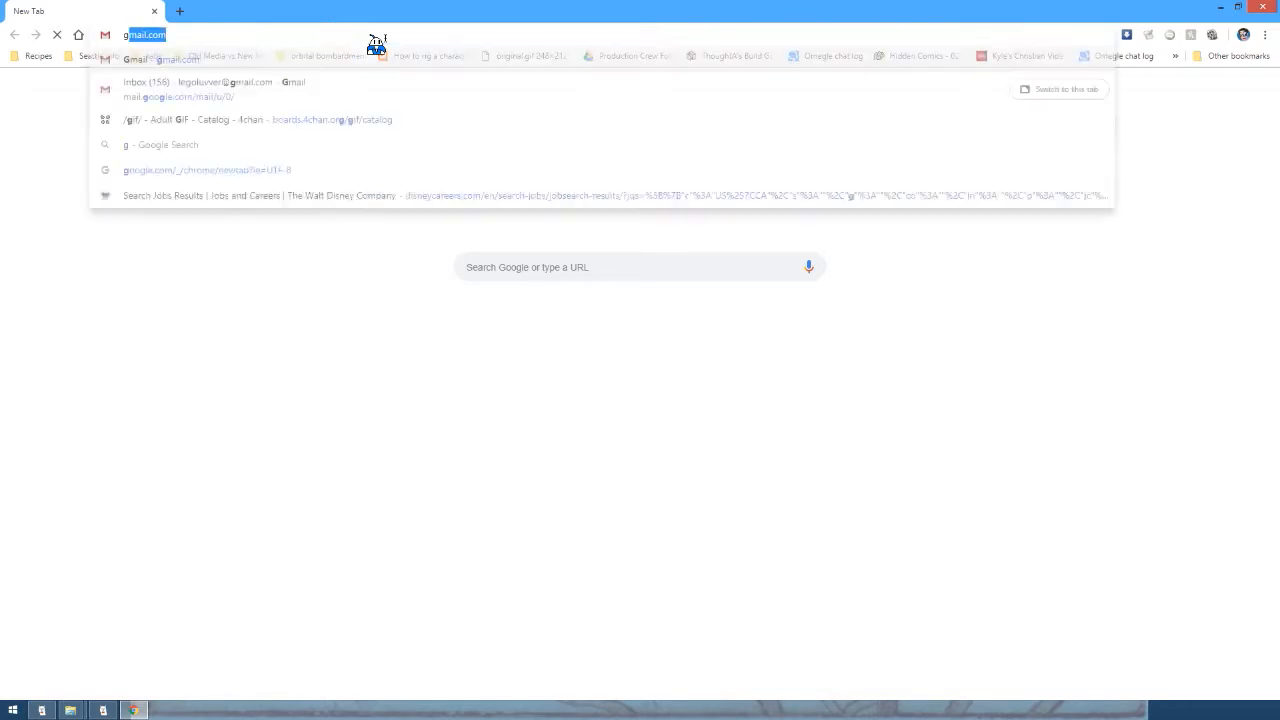
type("ifmaker.me")
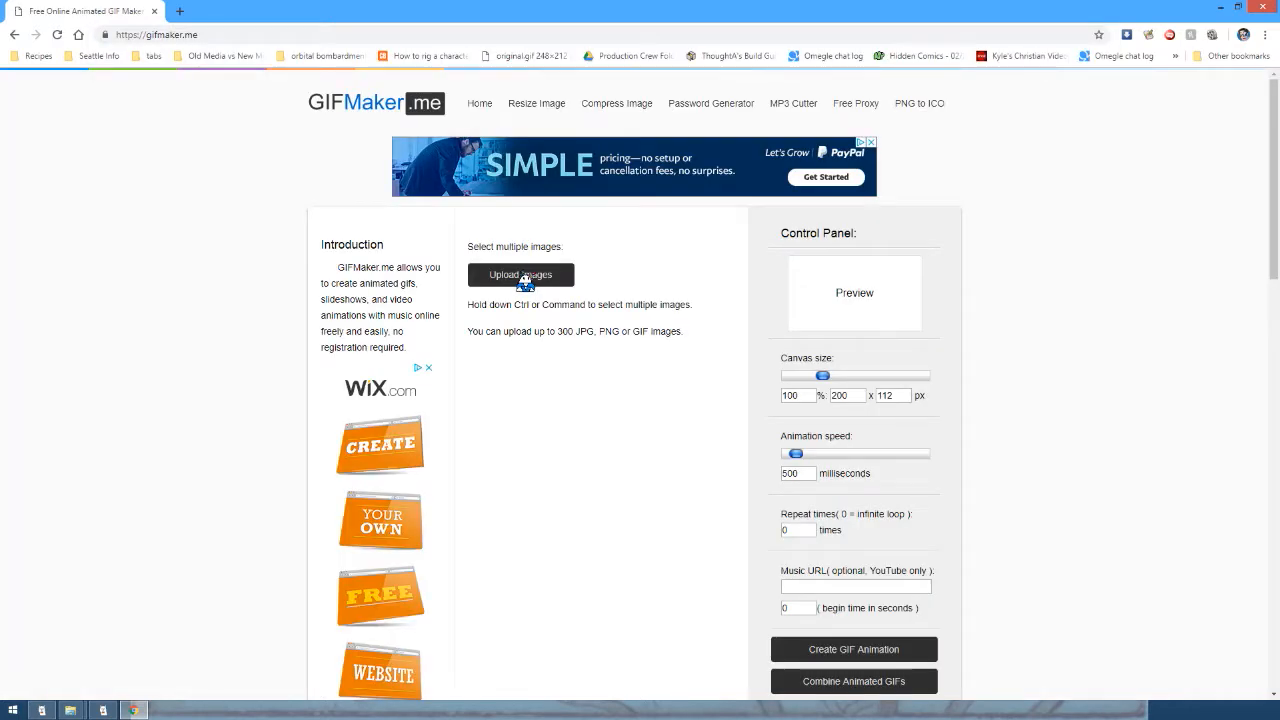
left_click(498, 282)
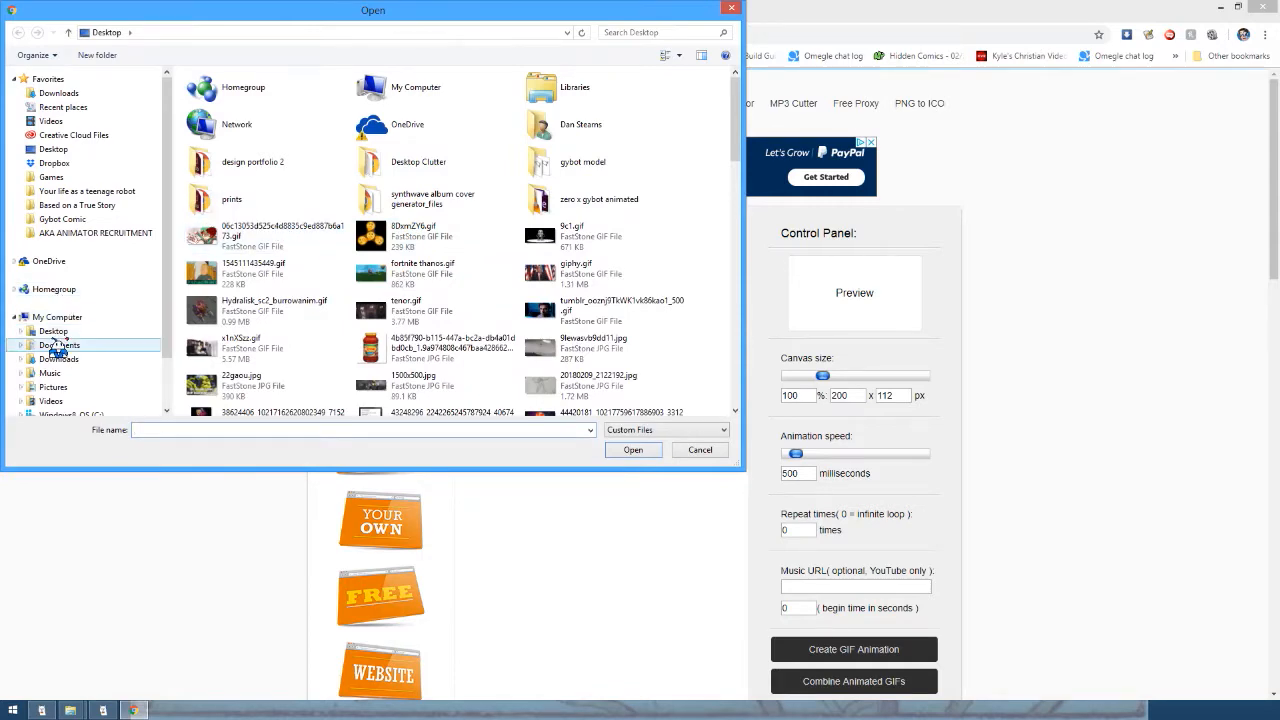
Upload frames 000.png through 036.png from the alpaca bounce folder under Videos, tutorial series.
left_click(50, 401)
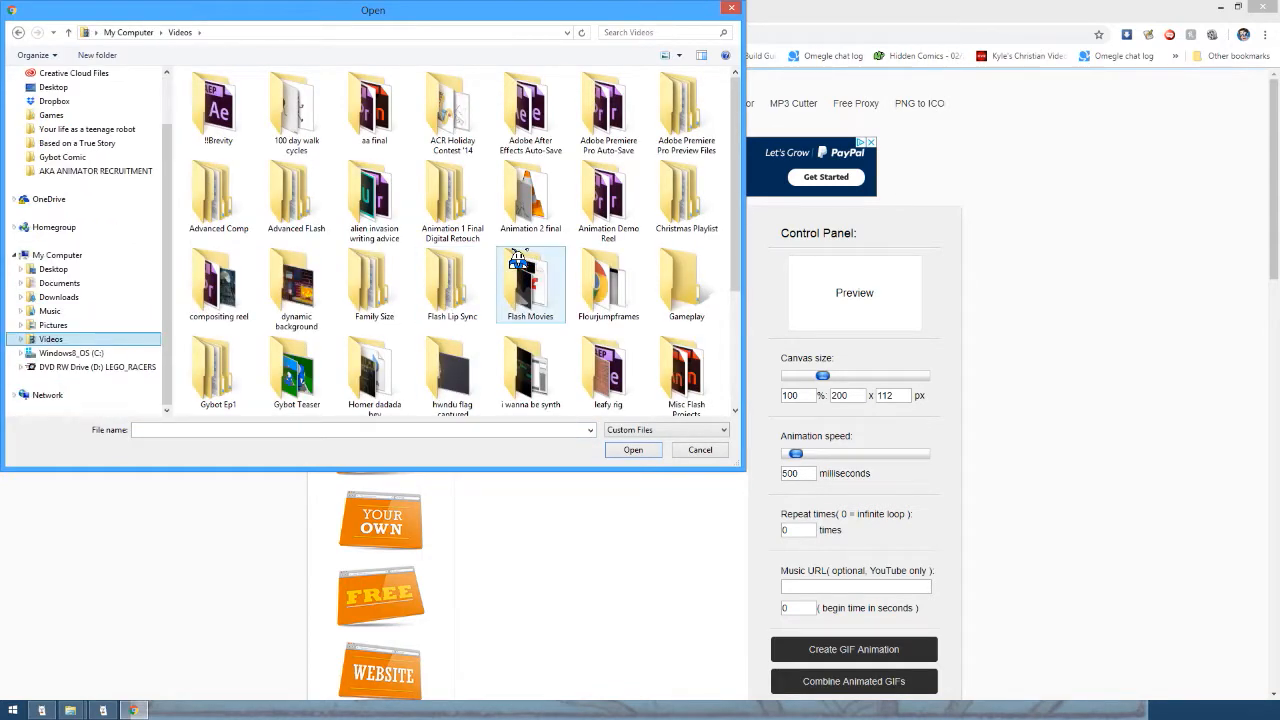
scroll(450, 340, "down", 3)
double_click(430, 355)
double_click(382, 118)
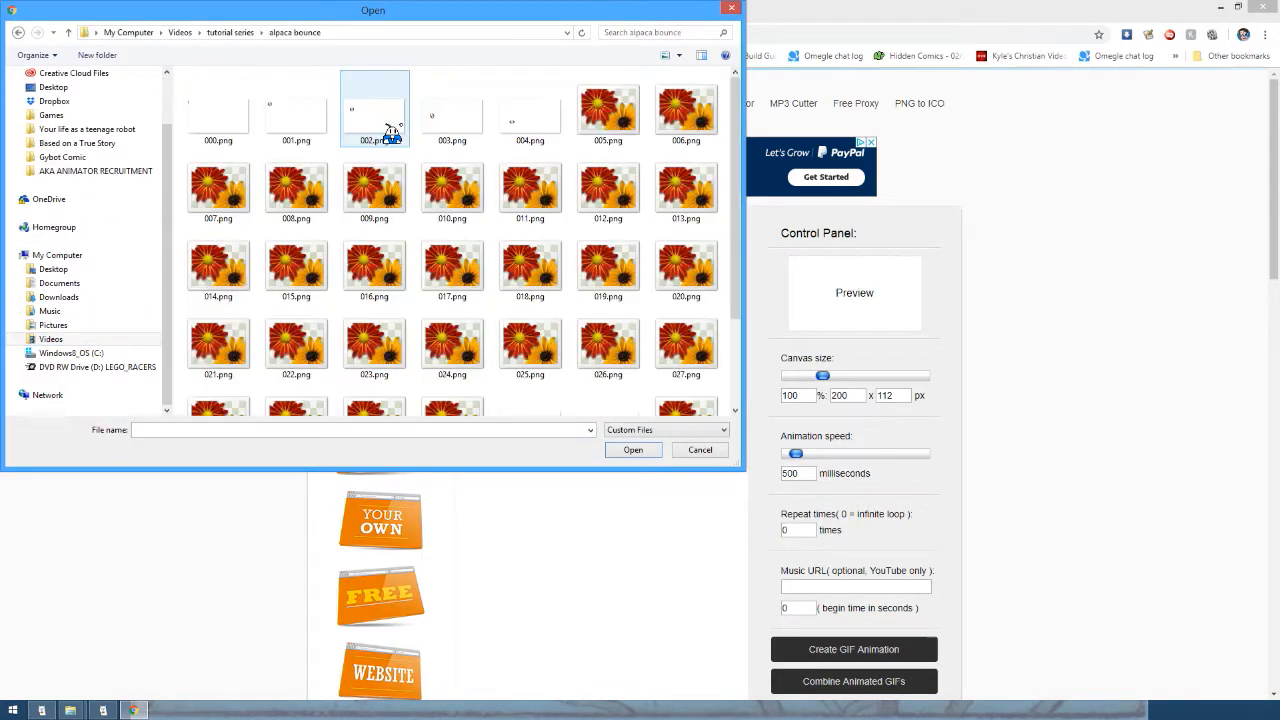
left_click(220, 127)
scroll(443, 190, "down", 2)
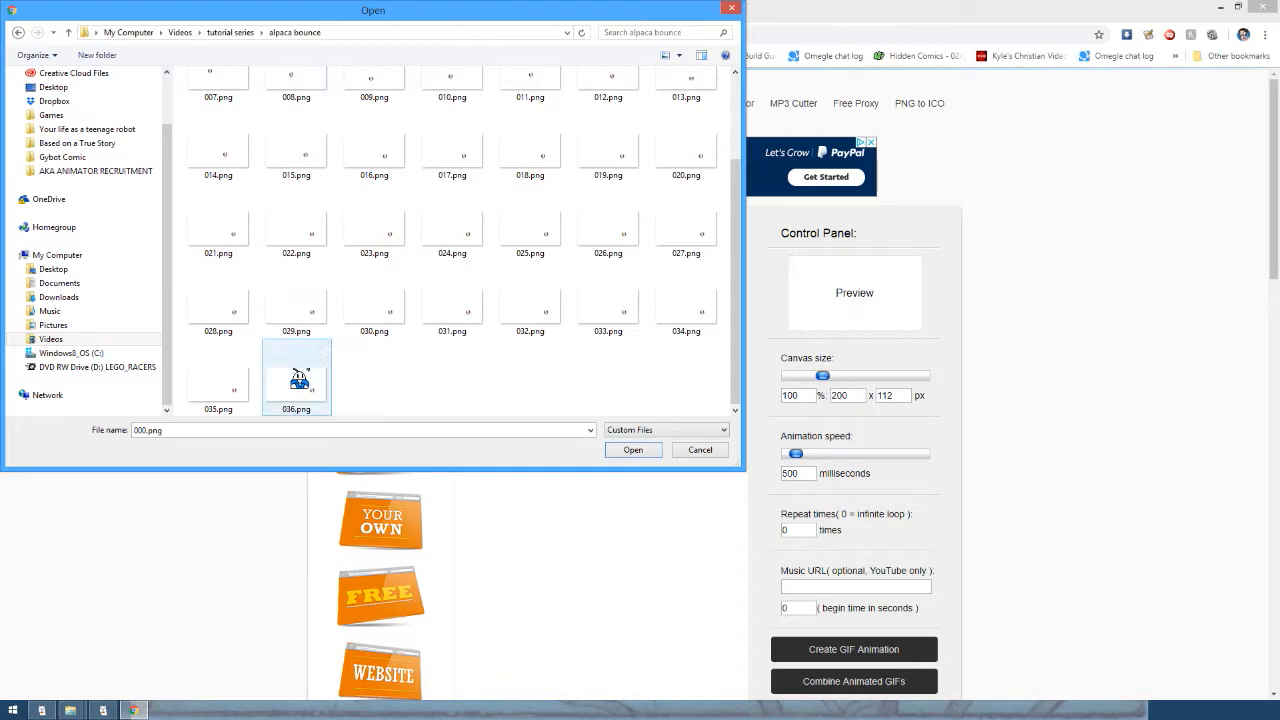
left_click(296, 382, "shift")
left_click(616, 452)
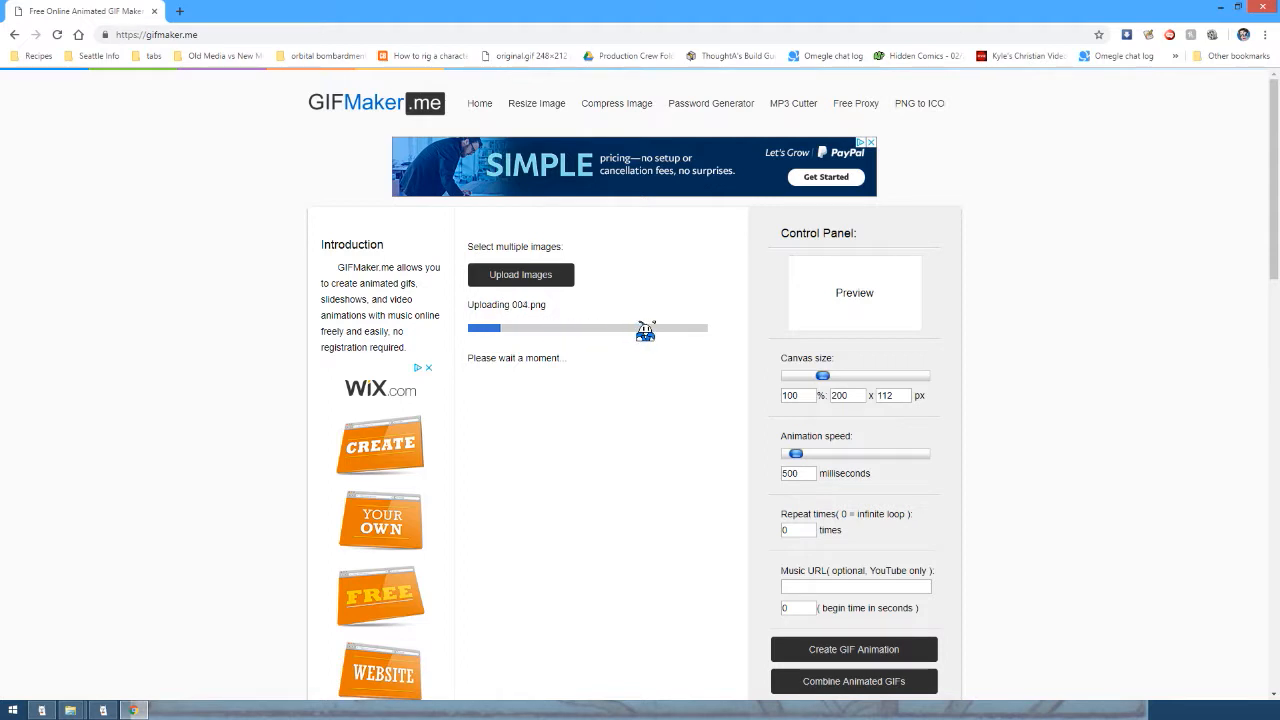
Set the GIF's canvas size to 25%, making it 400 x 225 px.
scroll(843, 314, "down", 2)
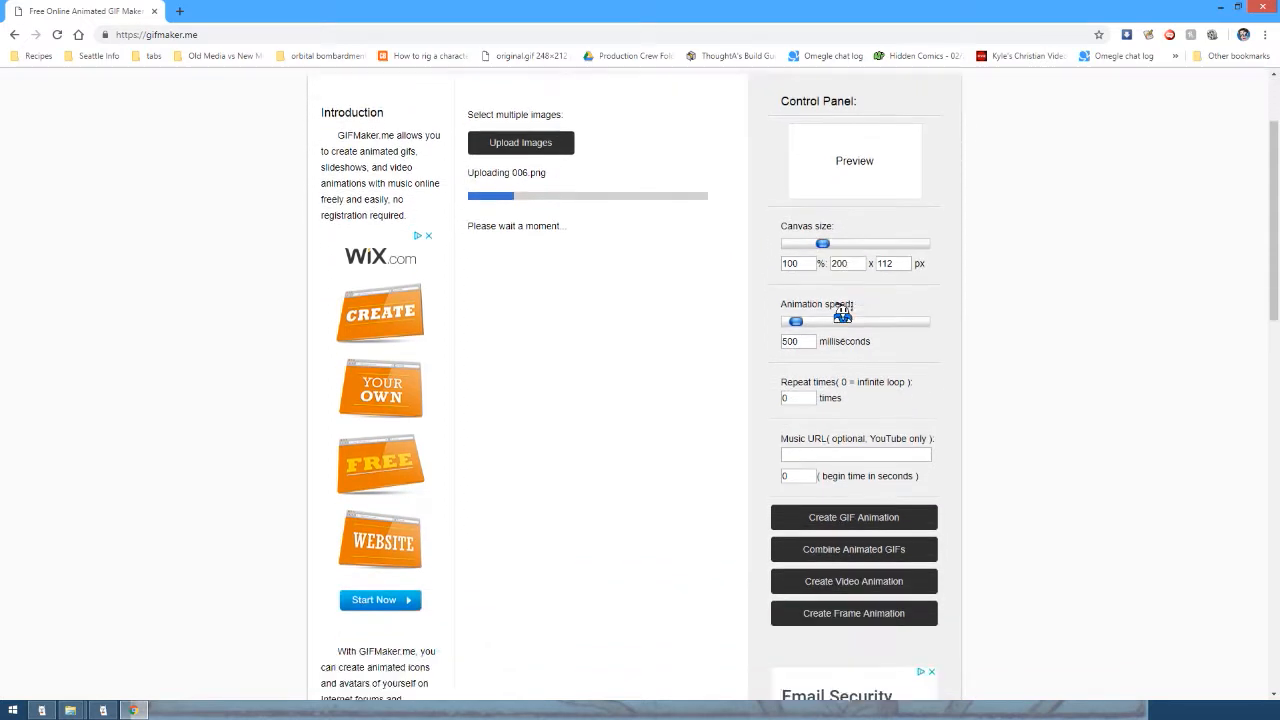
scroll(843, 314, "up", 1)
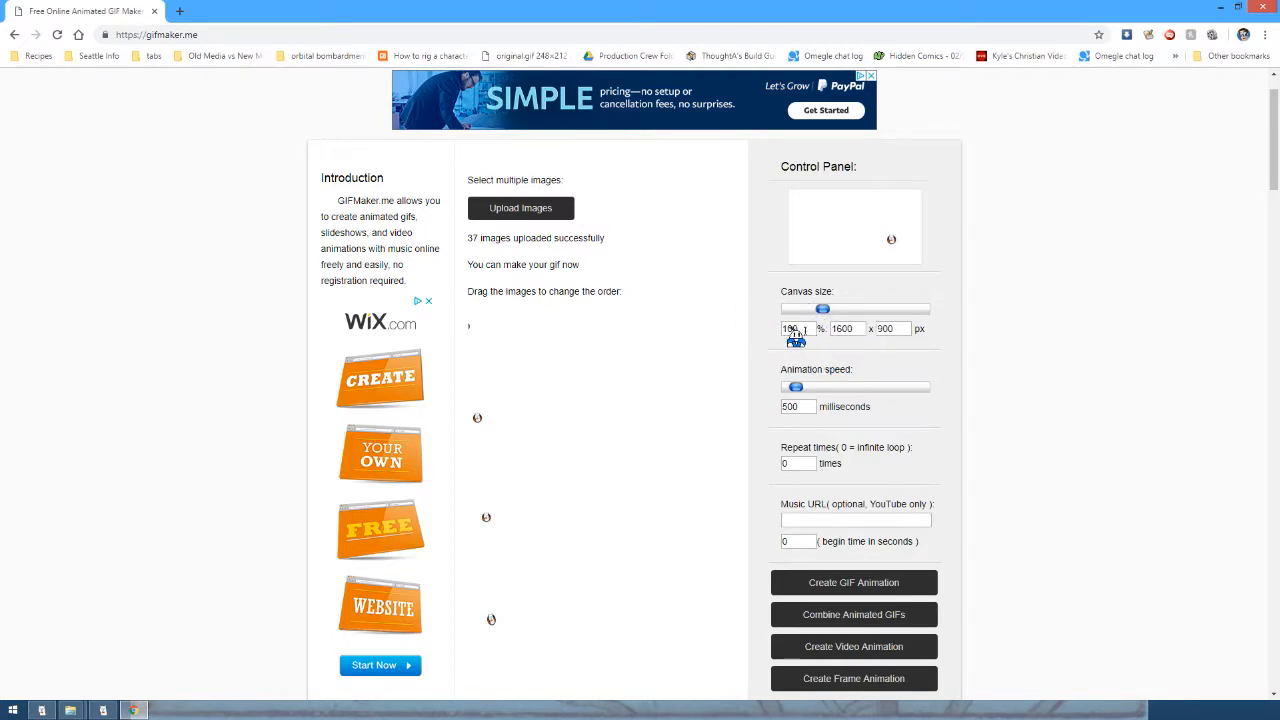
left_click_drag(800, 329, 749, 329)
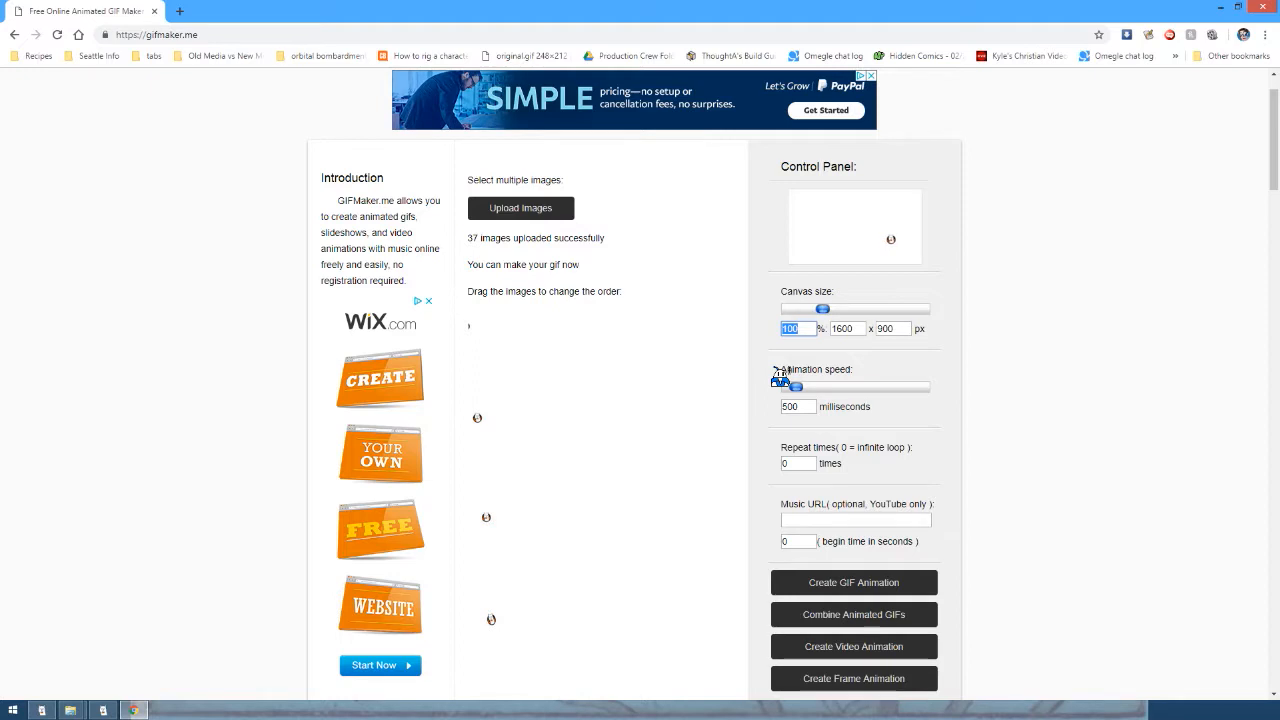
type("25")
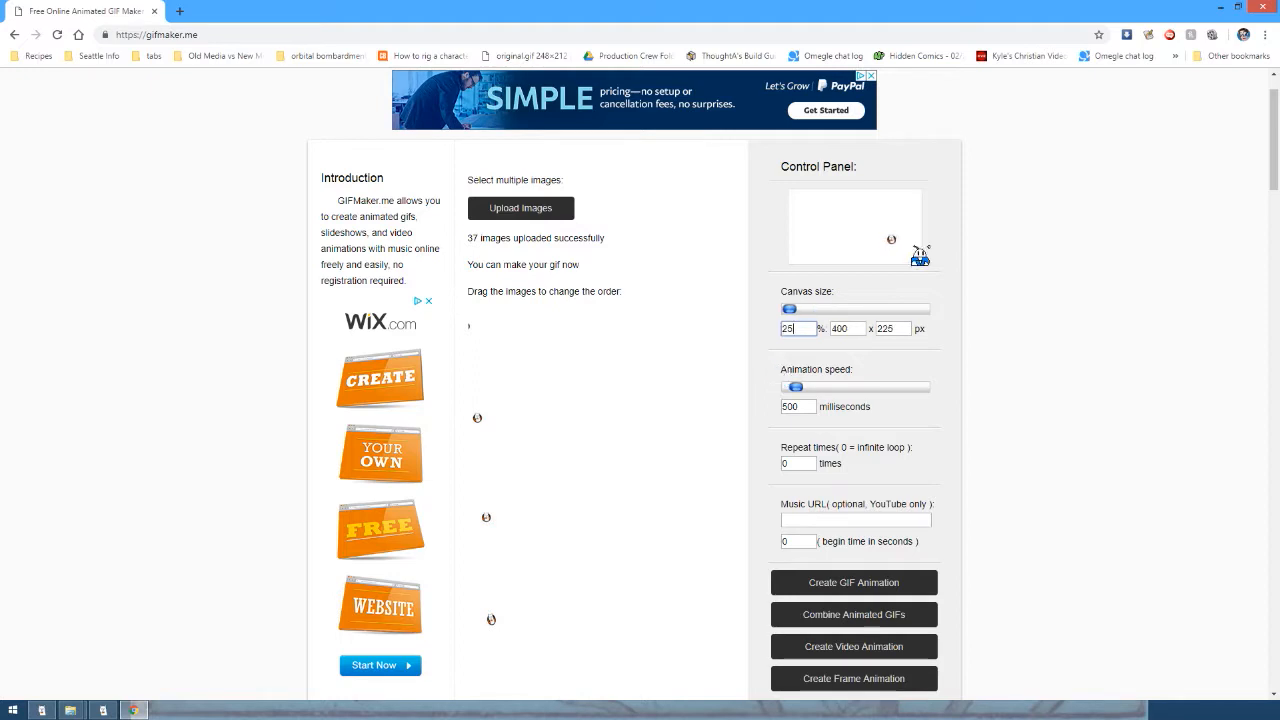
left_click(932, 375)
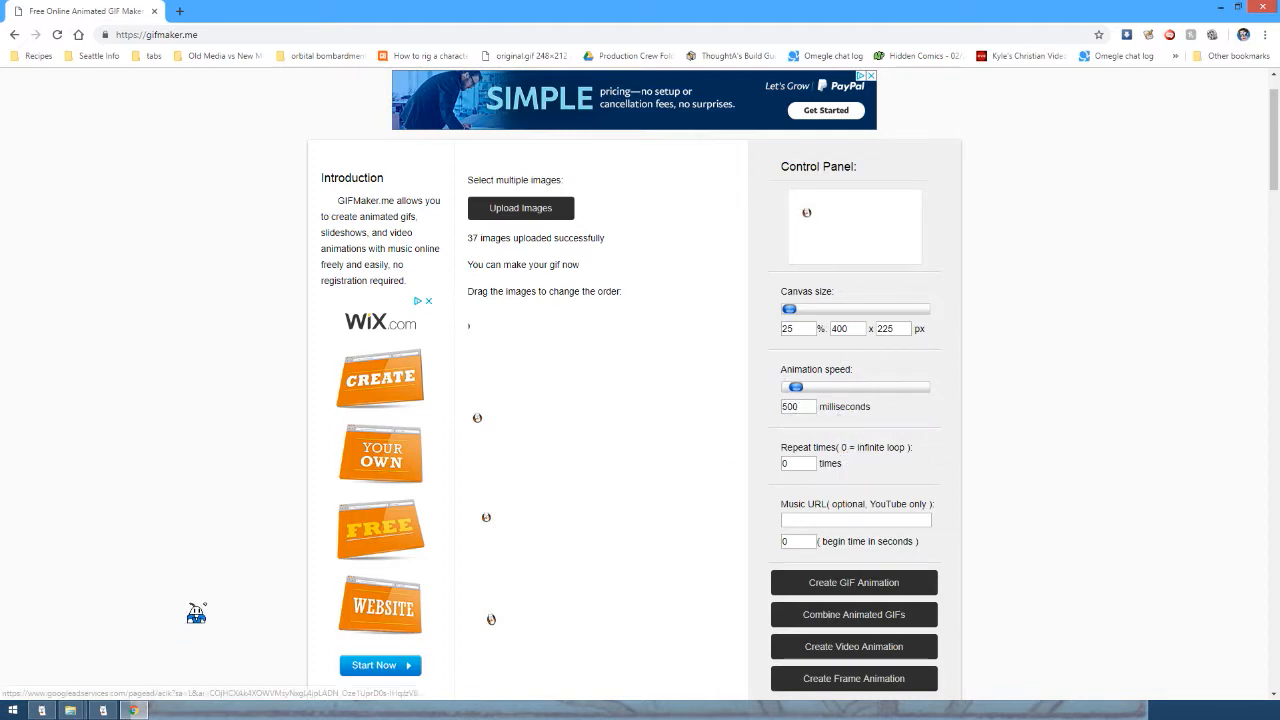
Check the frame duration in FireAlpaca's animation preview, then return to the GIF maker in the browser.
left_click(102, 710)
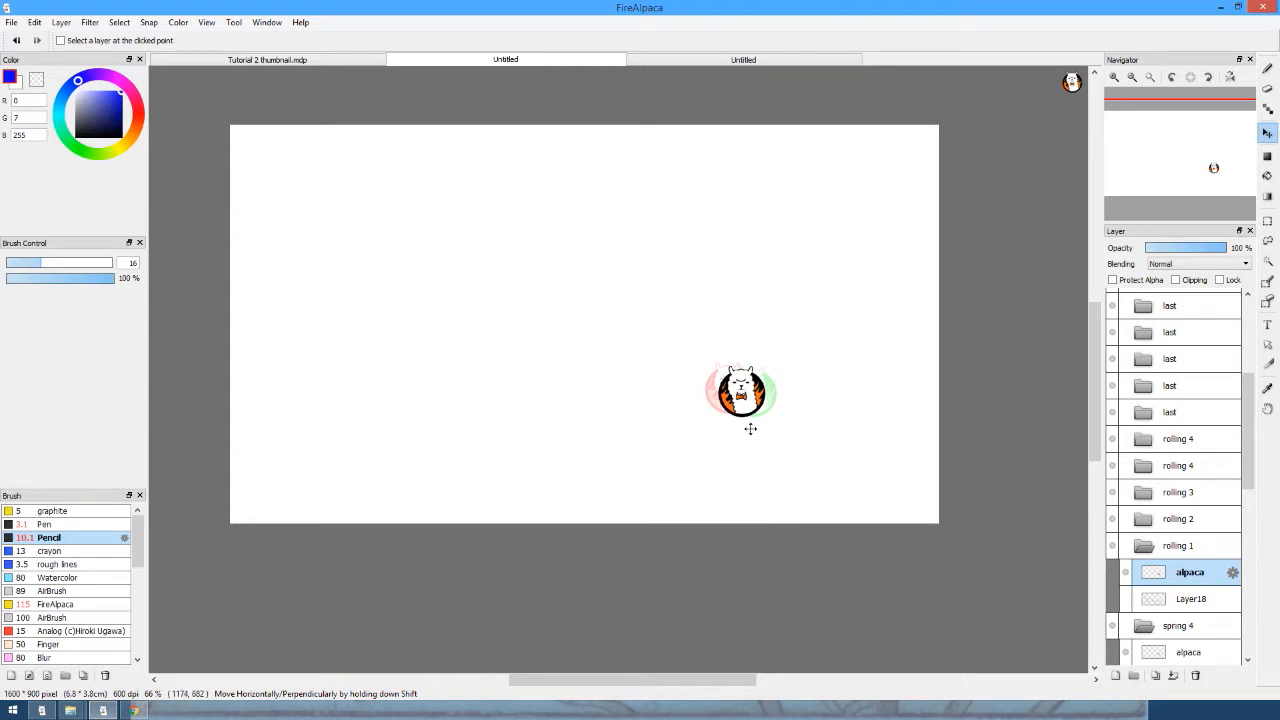
key("ctrl+s")
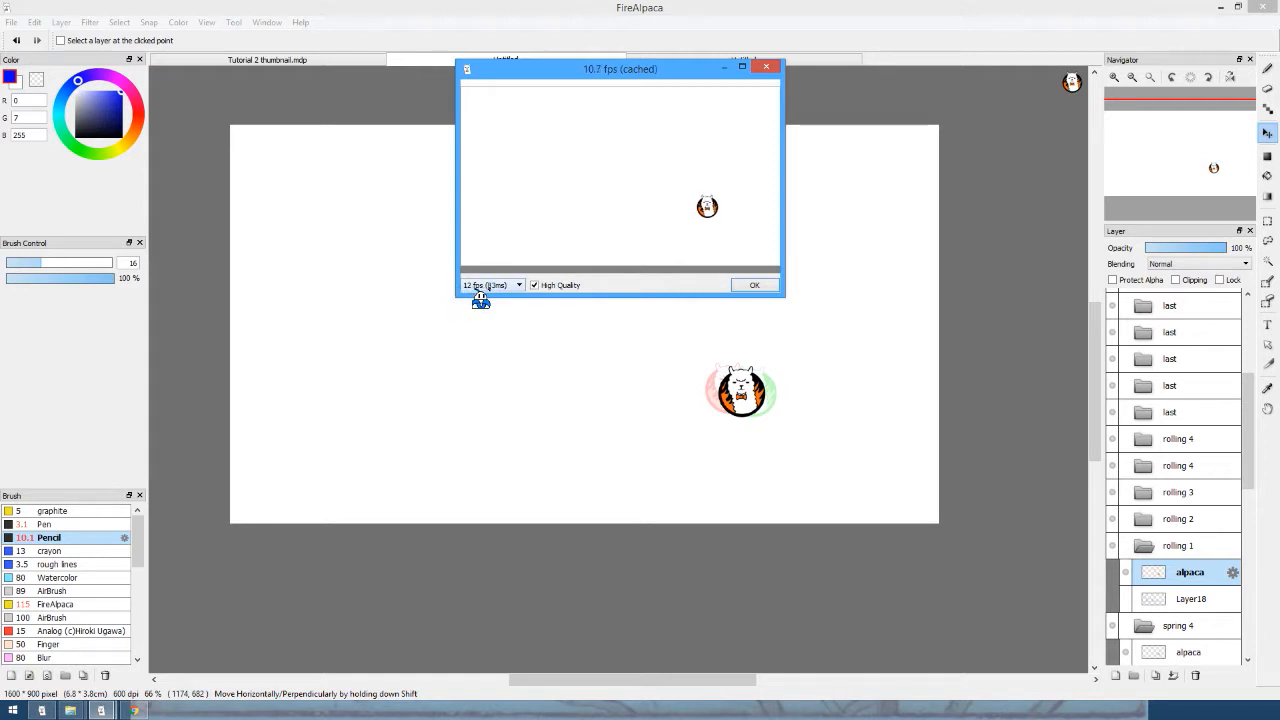
left_click(133, 710)
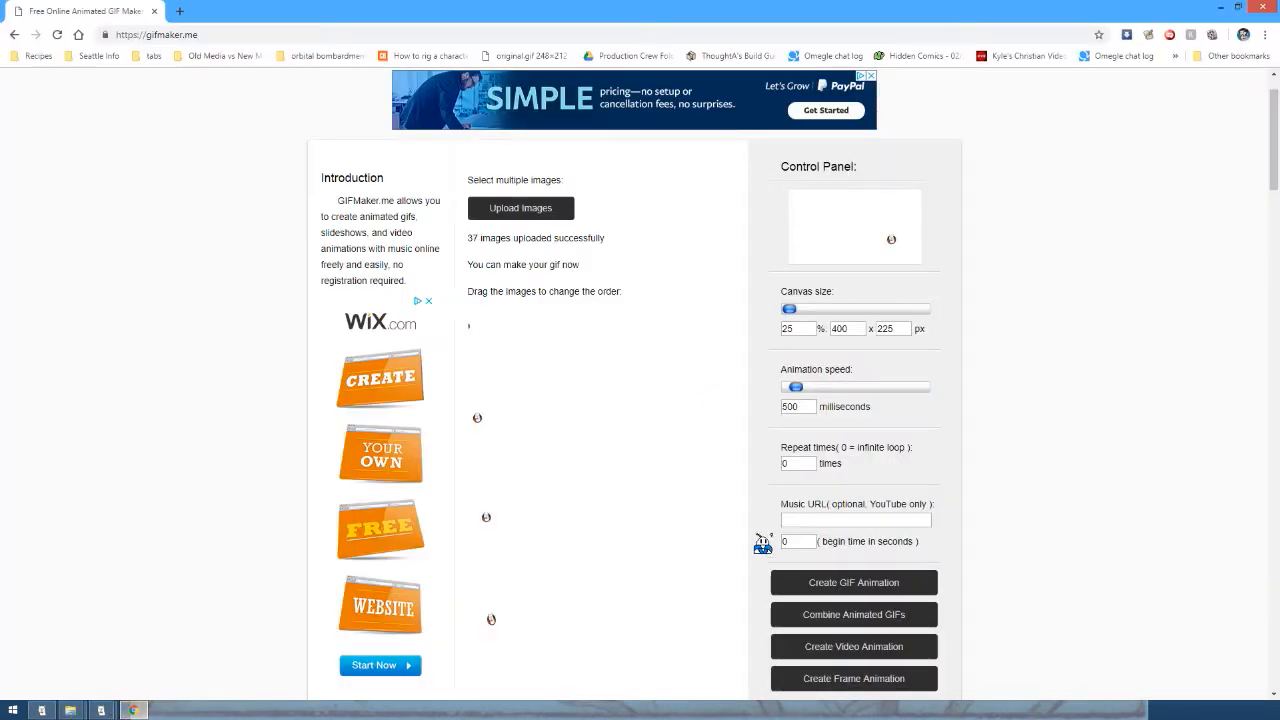
Set the animation speed to 83 milliseconds and create the GIF animation from the uploaded frames.
double_click(794, 408)
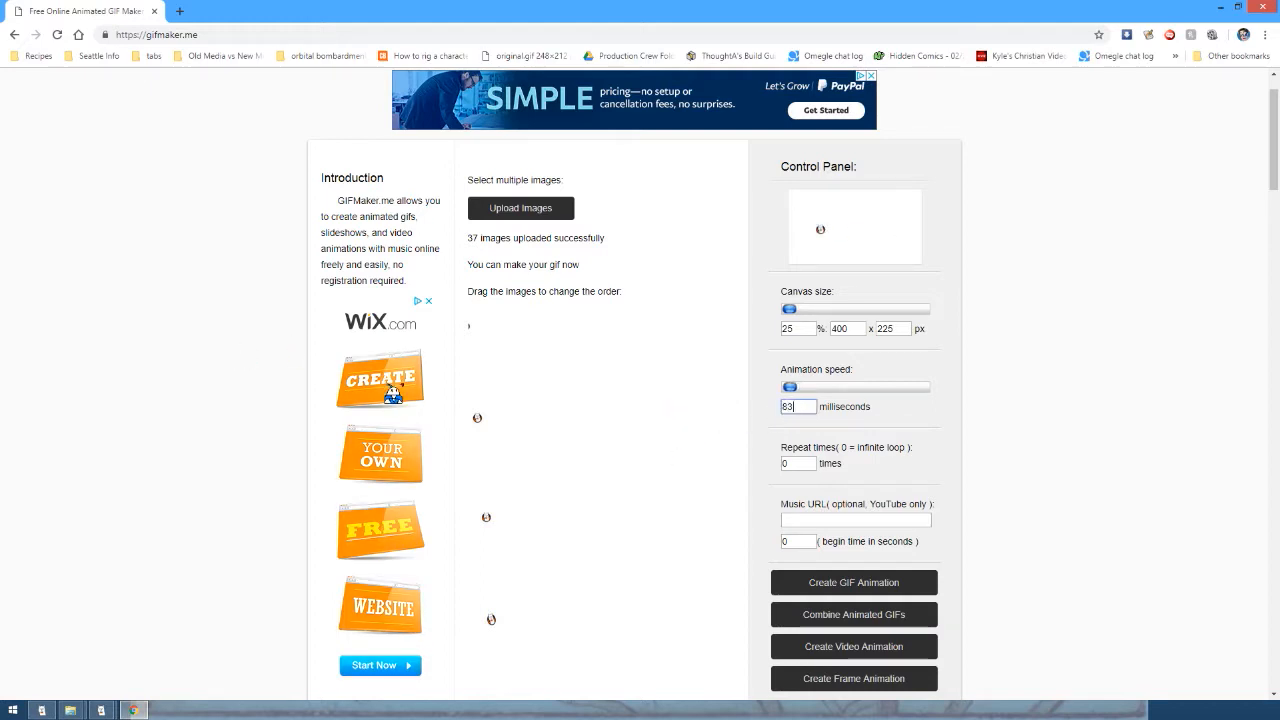
left_click(694, 431)
scroll(729, 420, "down", 1)
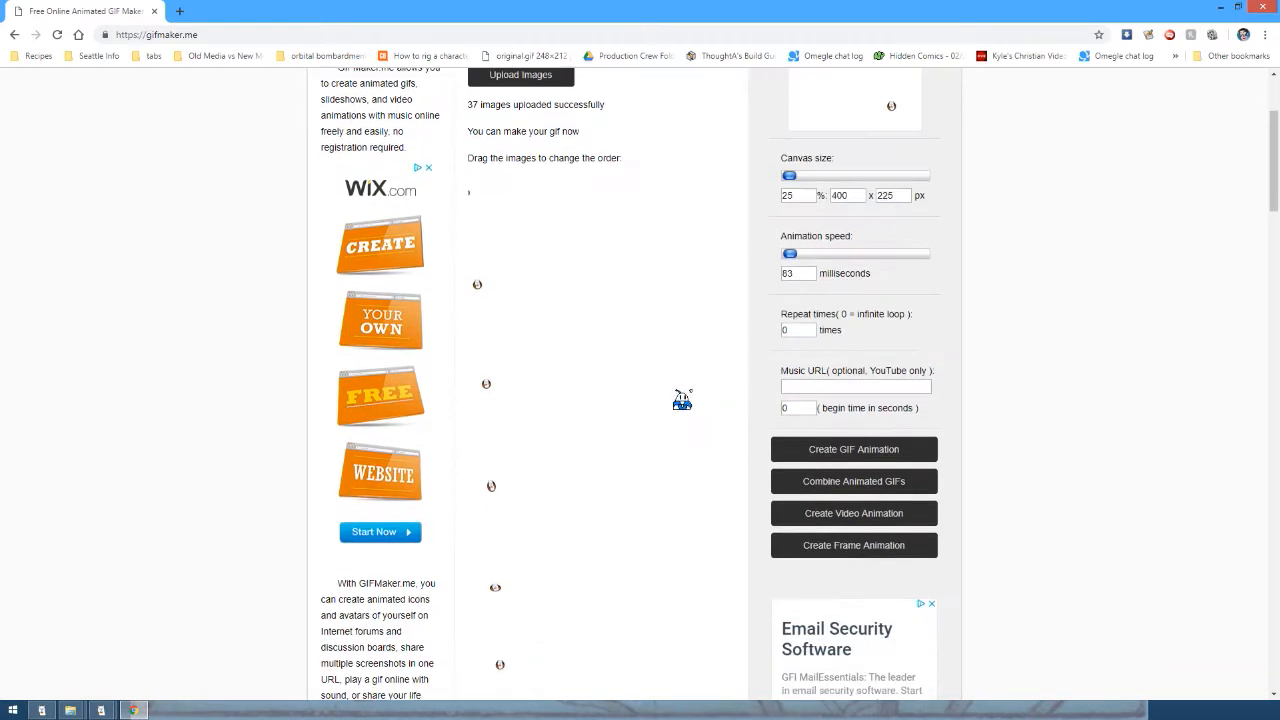
scroll(777, 390, "down", 1)
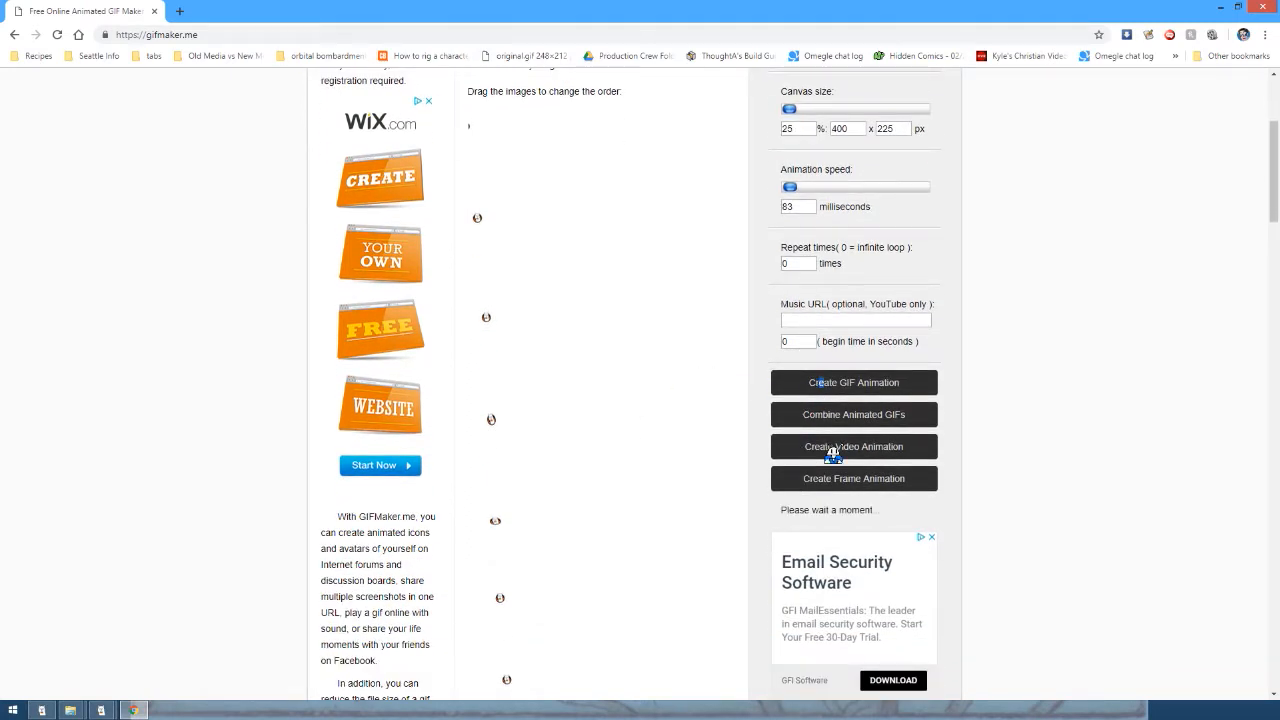
scroll(845, 292, "down", 2)
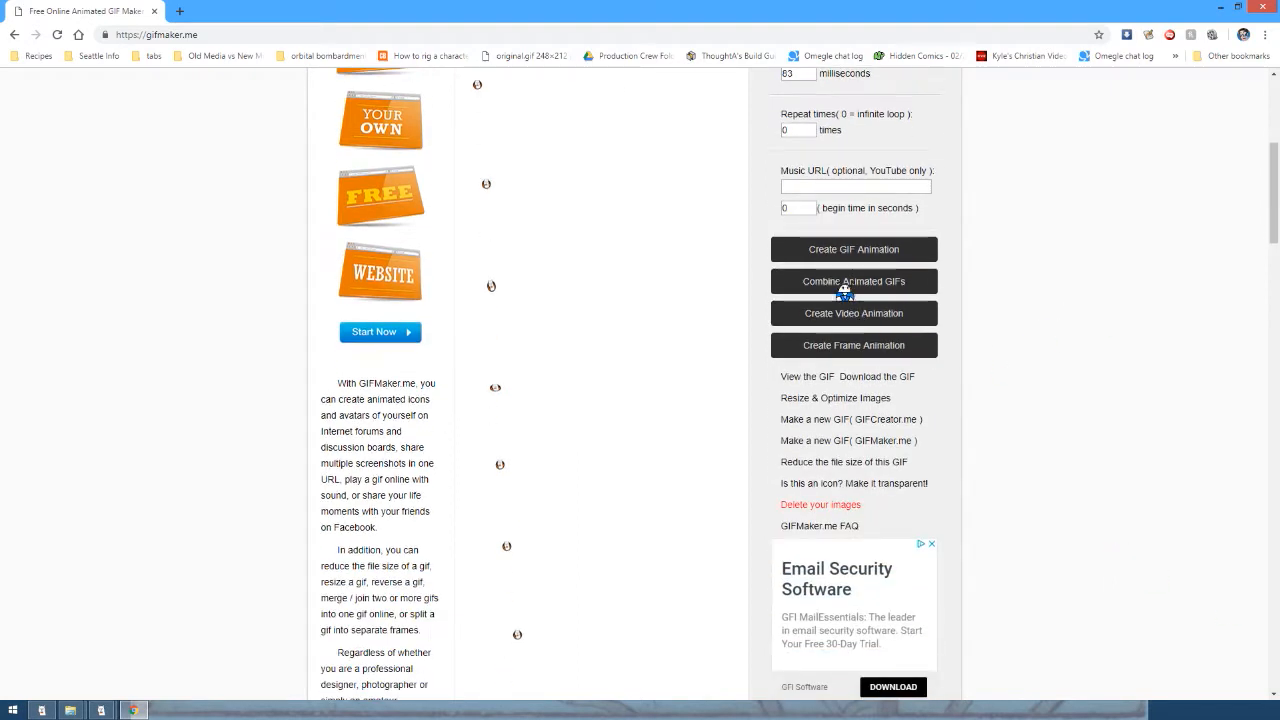
View the generated GIF and save the image as alapacagif in the tutorial series folder under Videos.
left_click(800, 378)
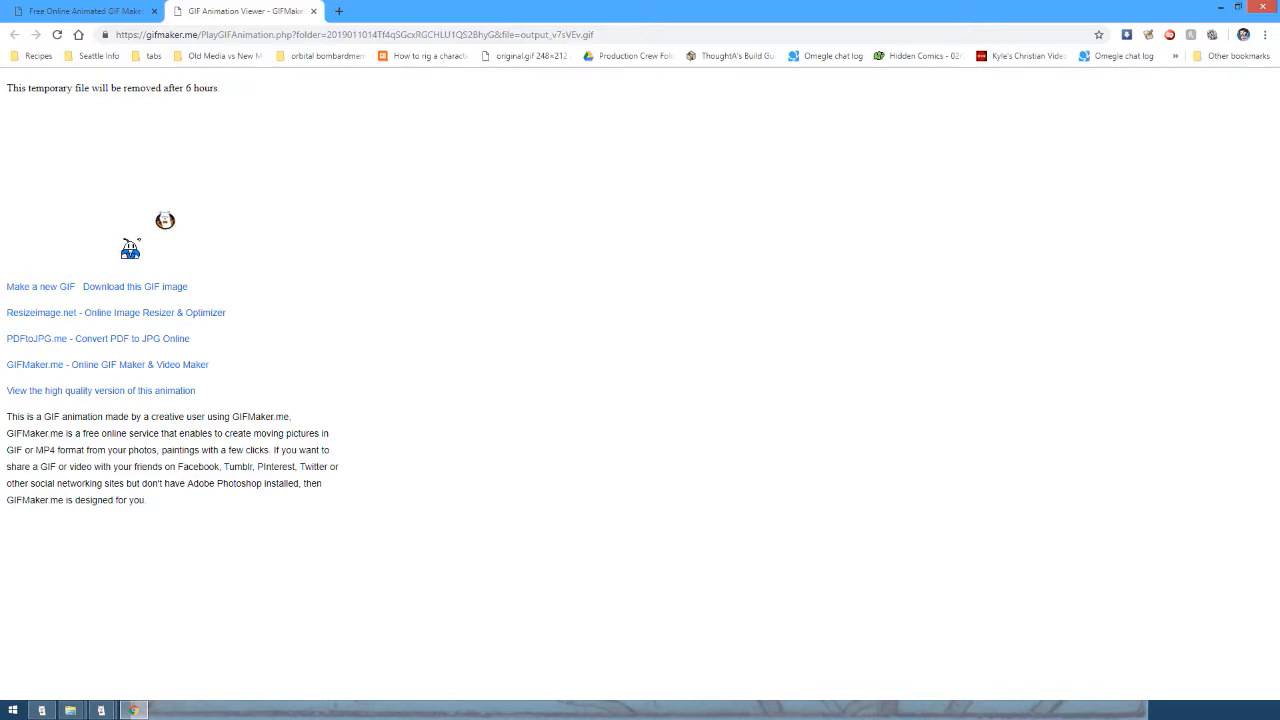
left_click_drag(747, 15, 813, 93)
right_click(572, 272)
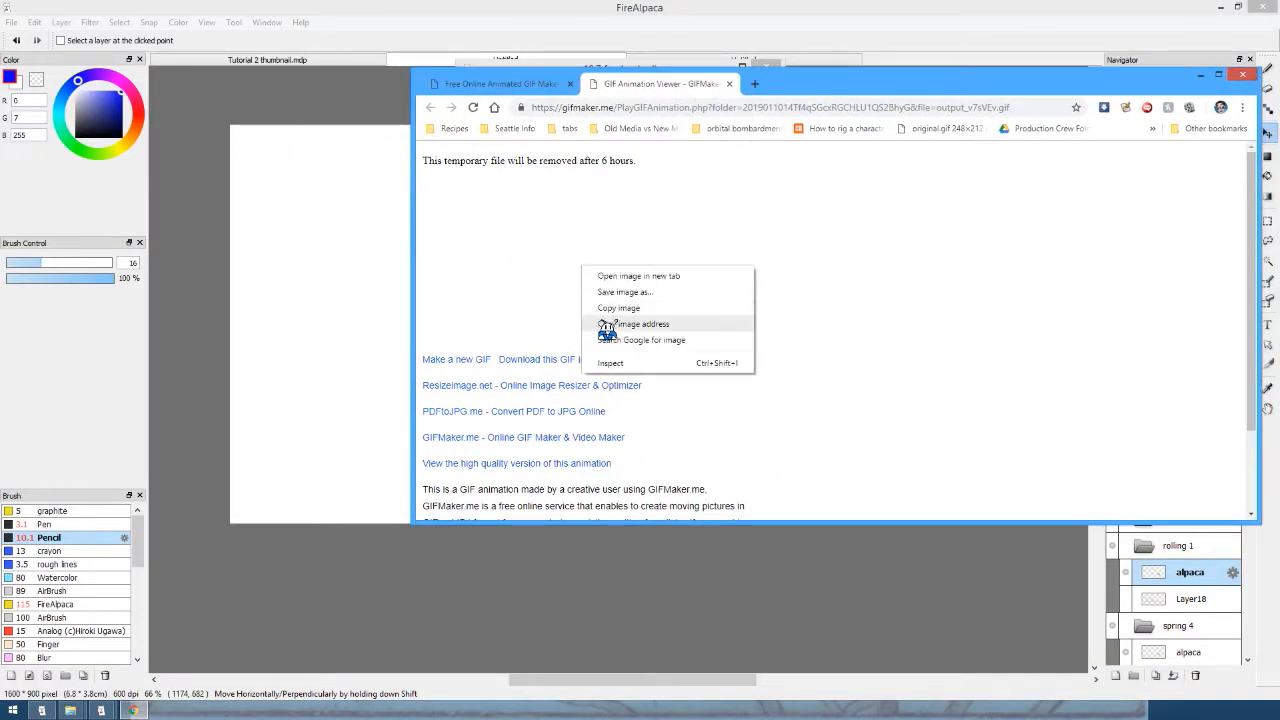
left_click(625, 292)
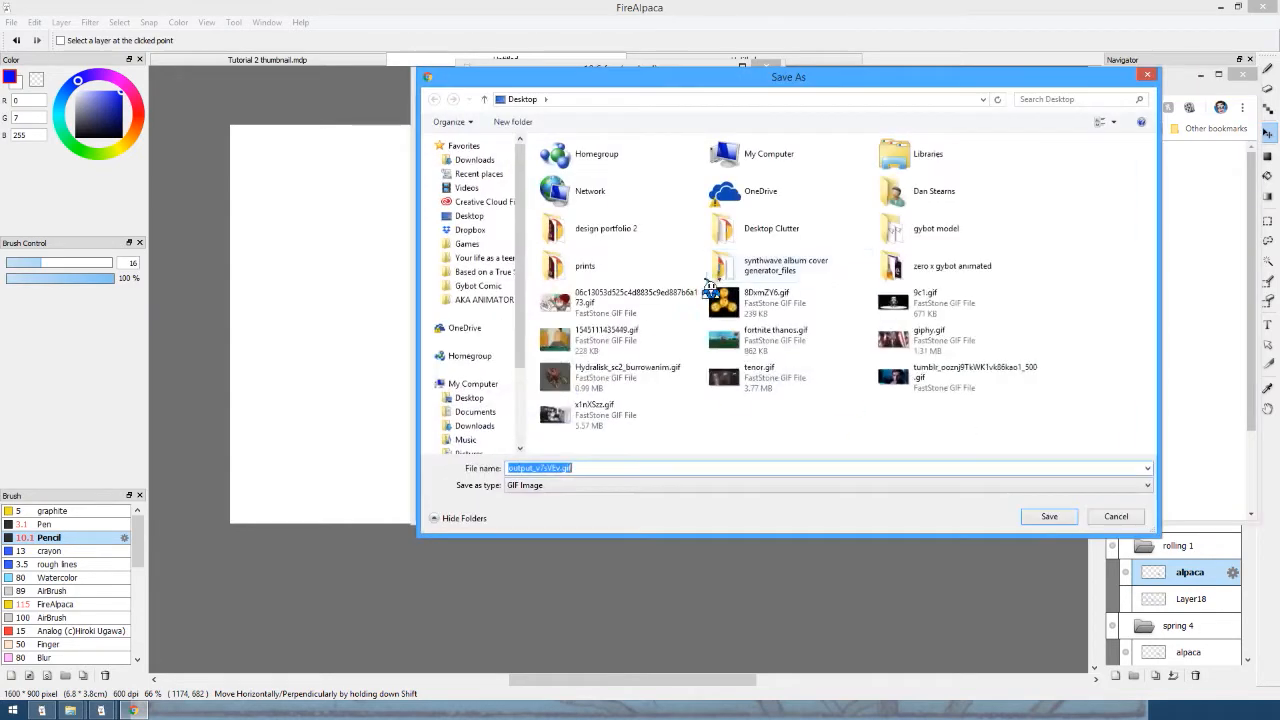
type("alapacagif")
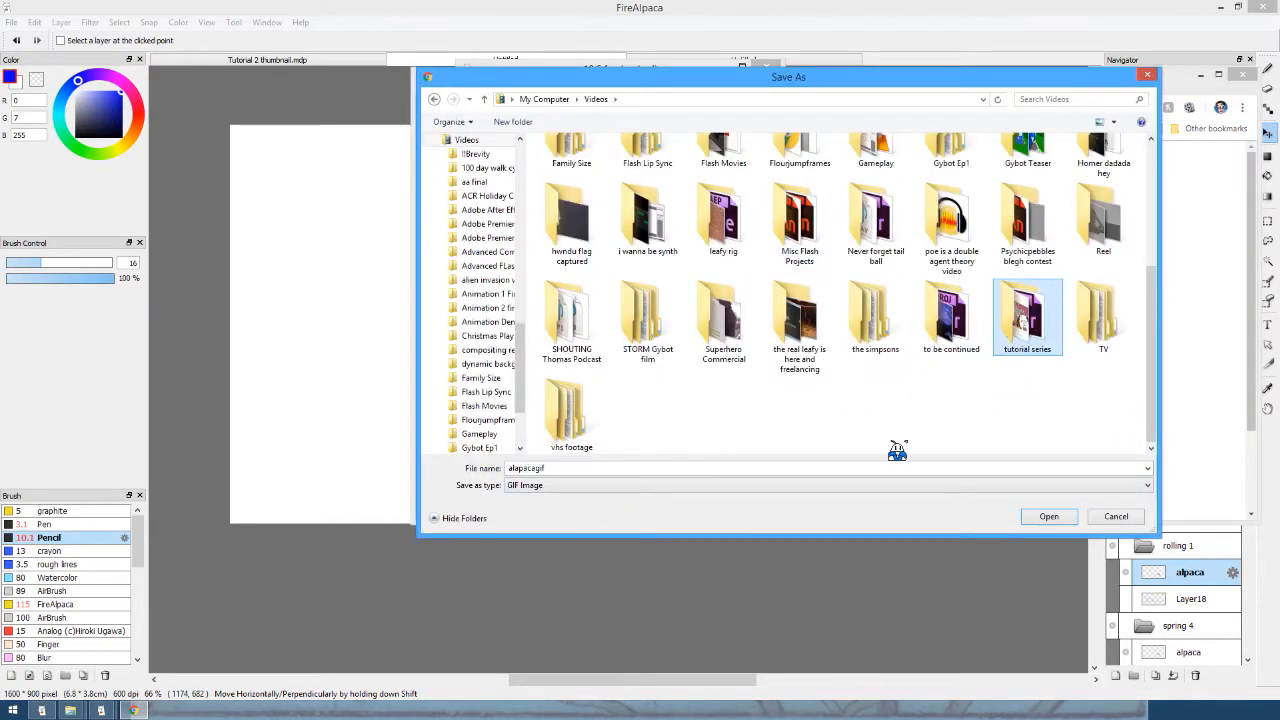
key("Return")
left_click(1040, 517)
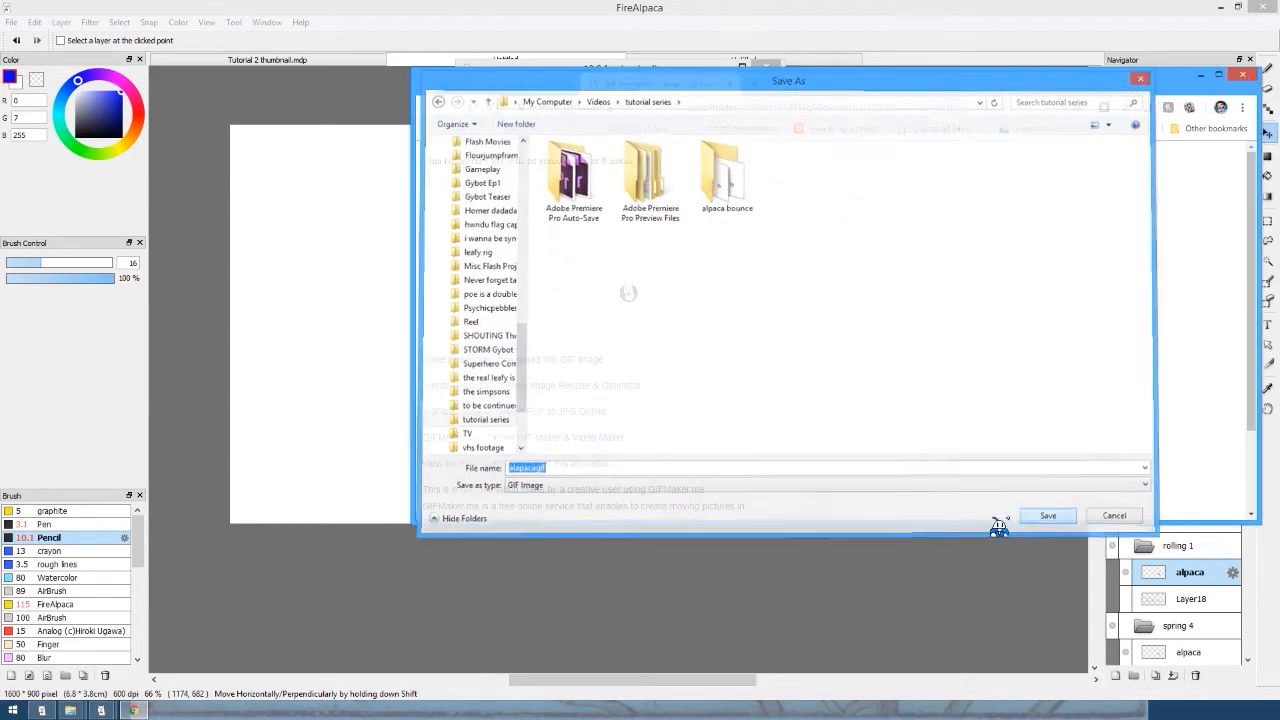
Switch to the Gameplay window in File Explorer and open the saved alpaca GIF to watch it play.
left_click(66, 712)
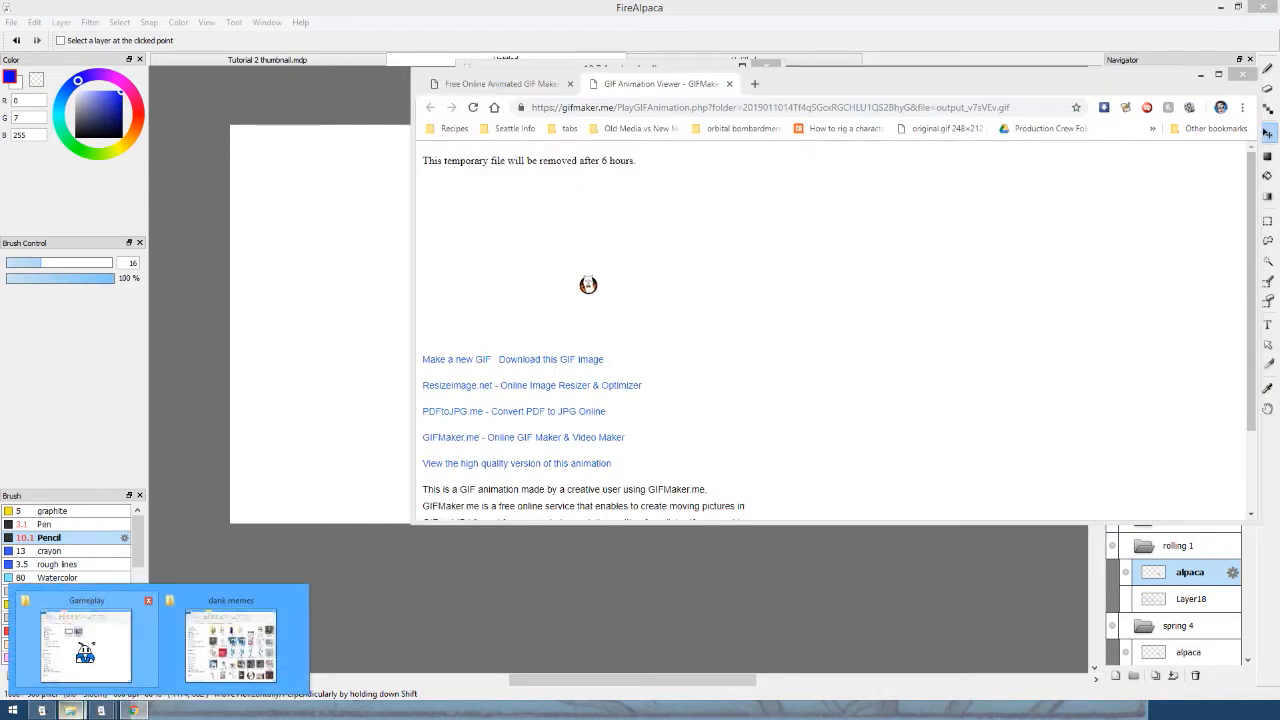
left_click(72, 650)
double_click(1048, 285)
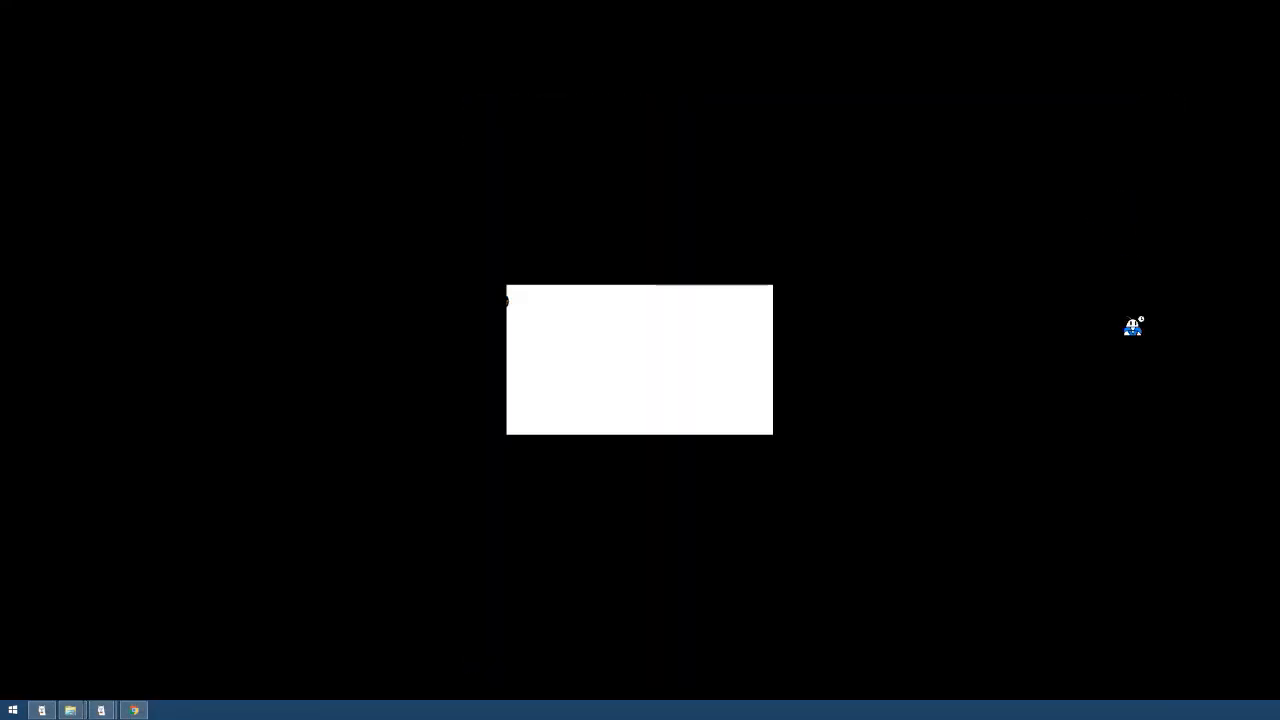